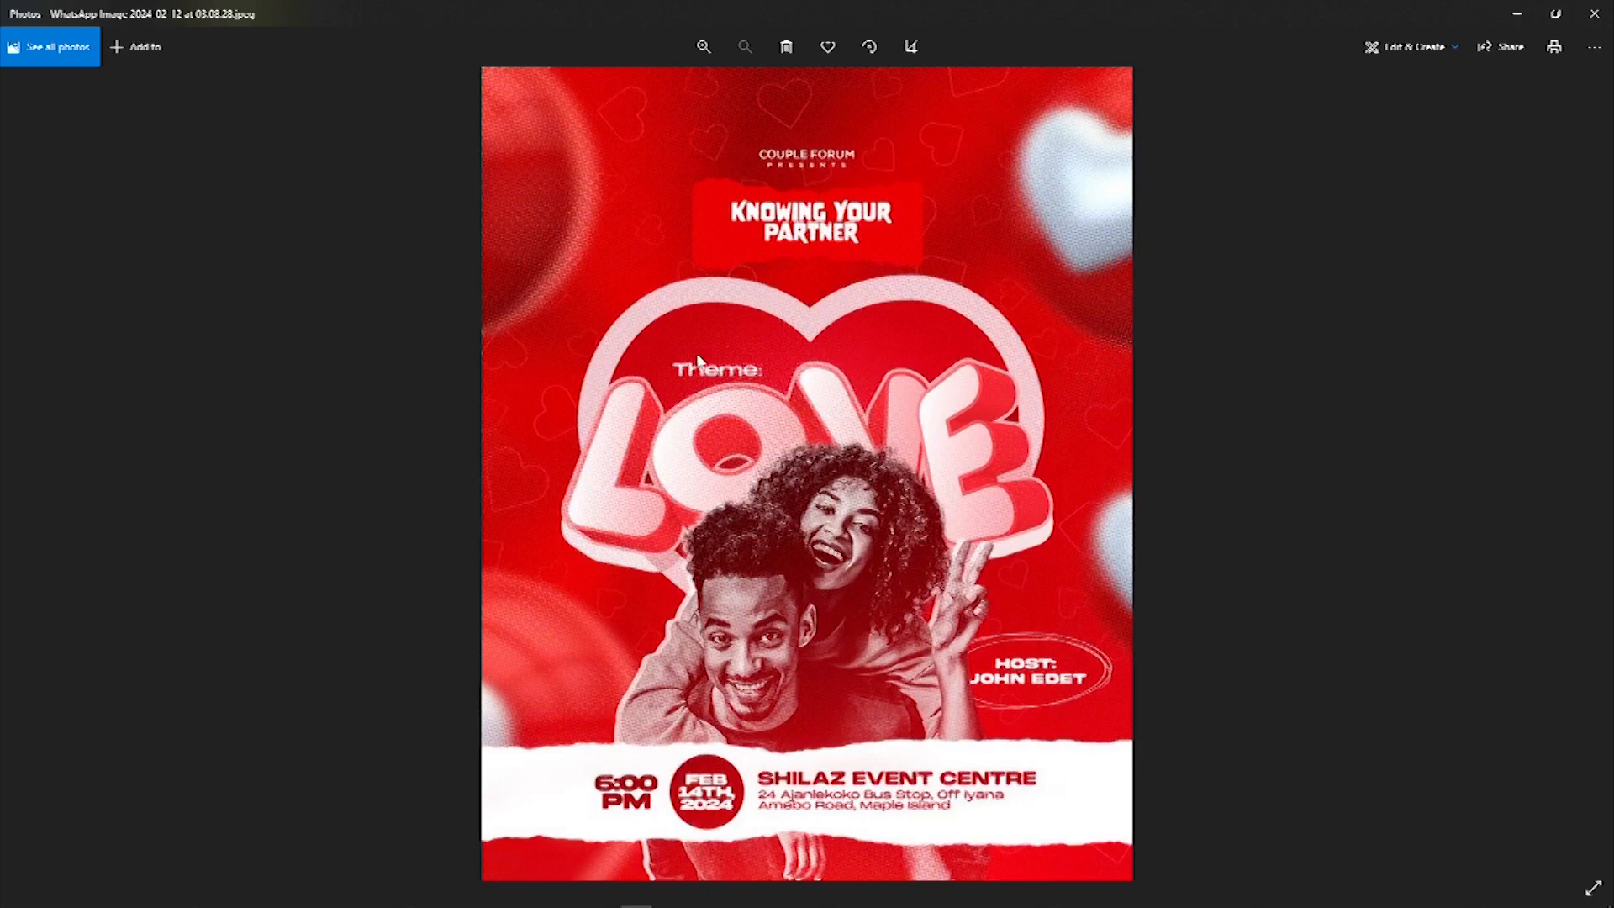
Step: Examine the reference Valentine flyer up close in Photos, close it, and look over the asset files on the USB drive
scroll(740, 378, "down", 2)
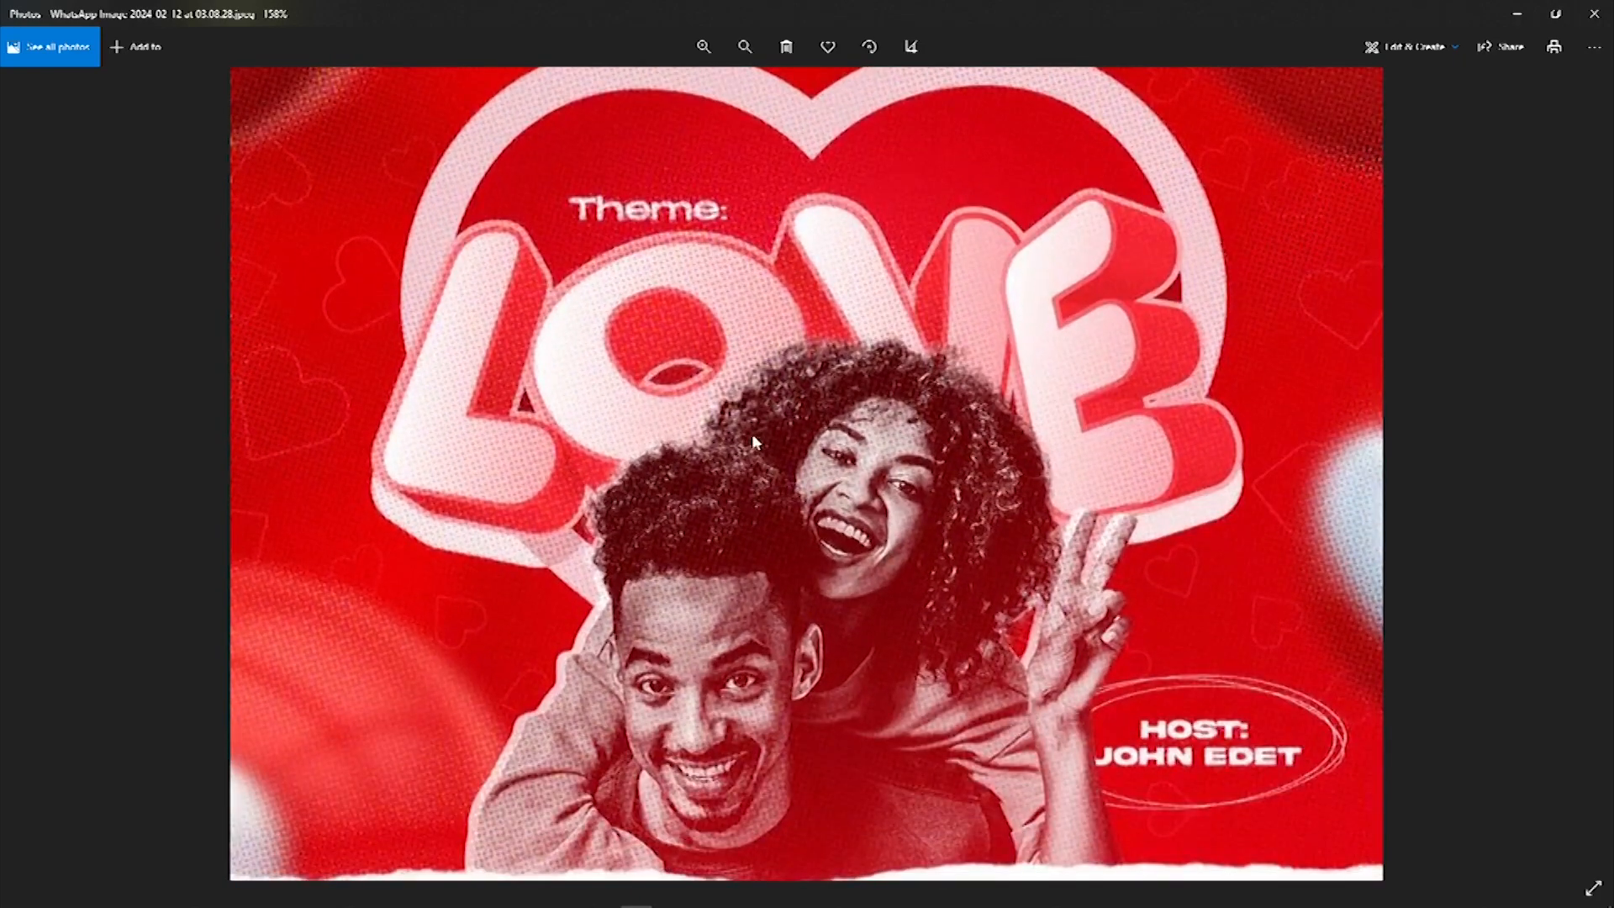
scroll(754, 432, "down", 3)
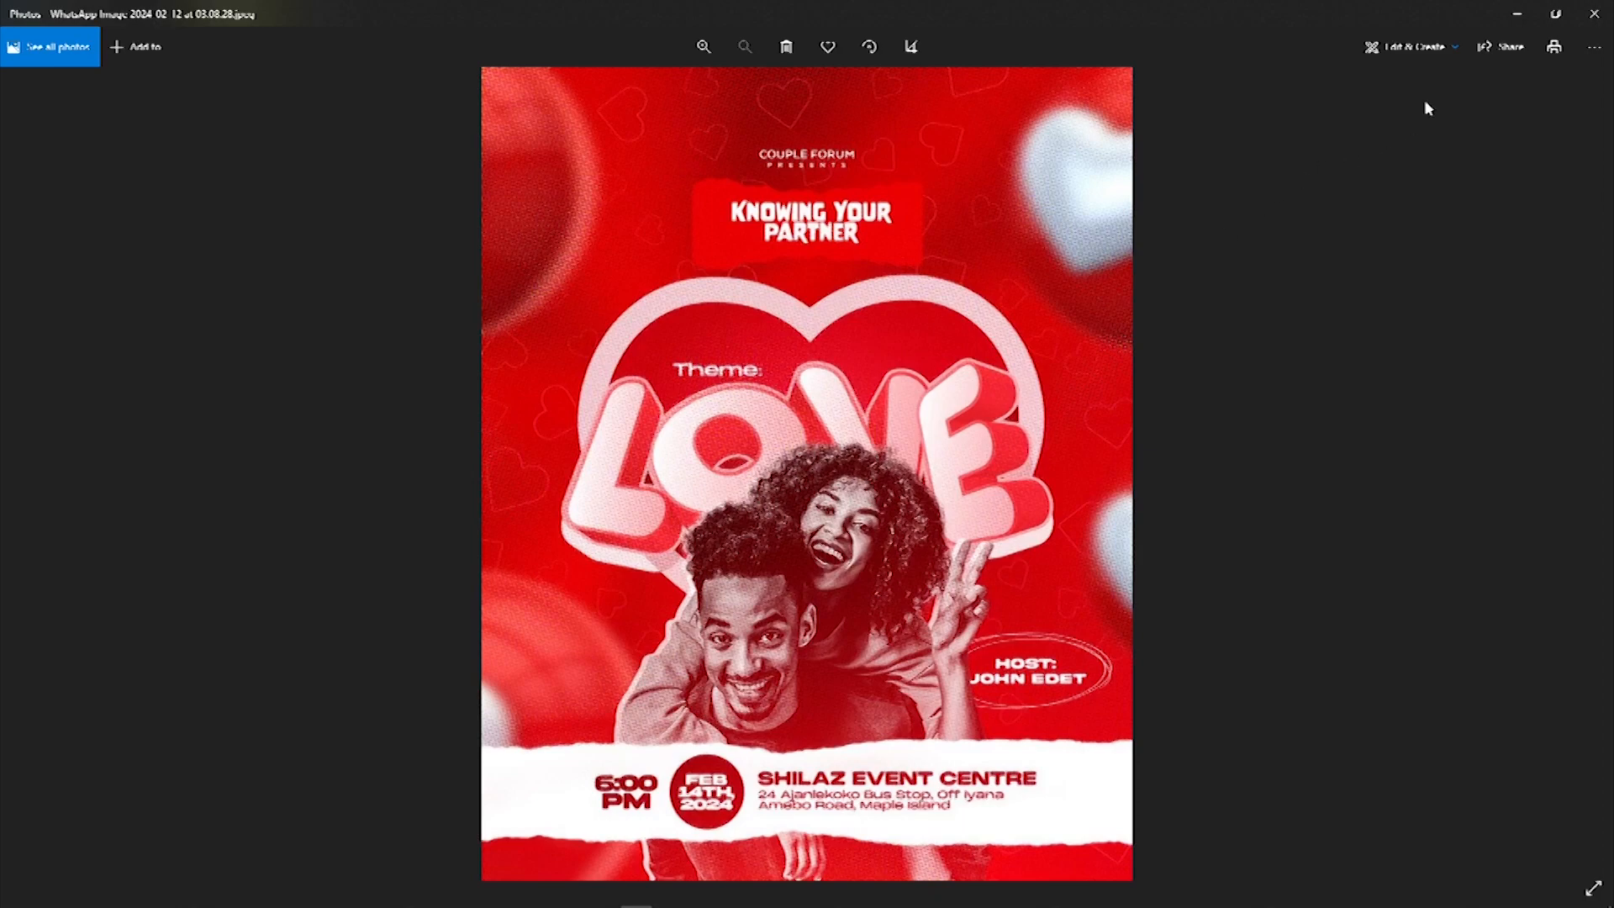
left_click(1591, 17)
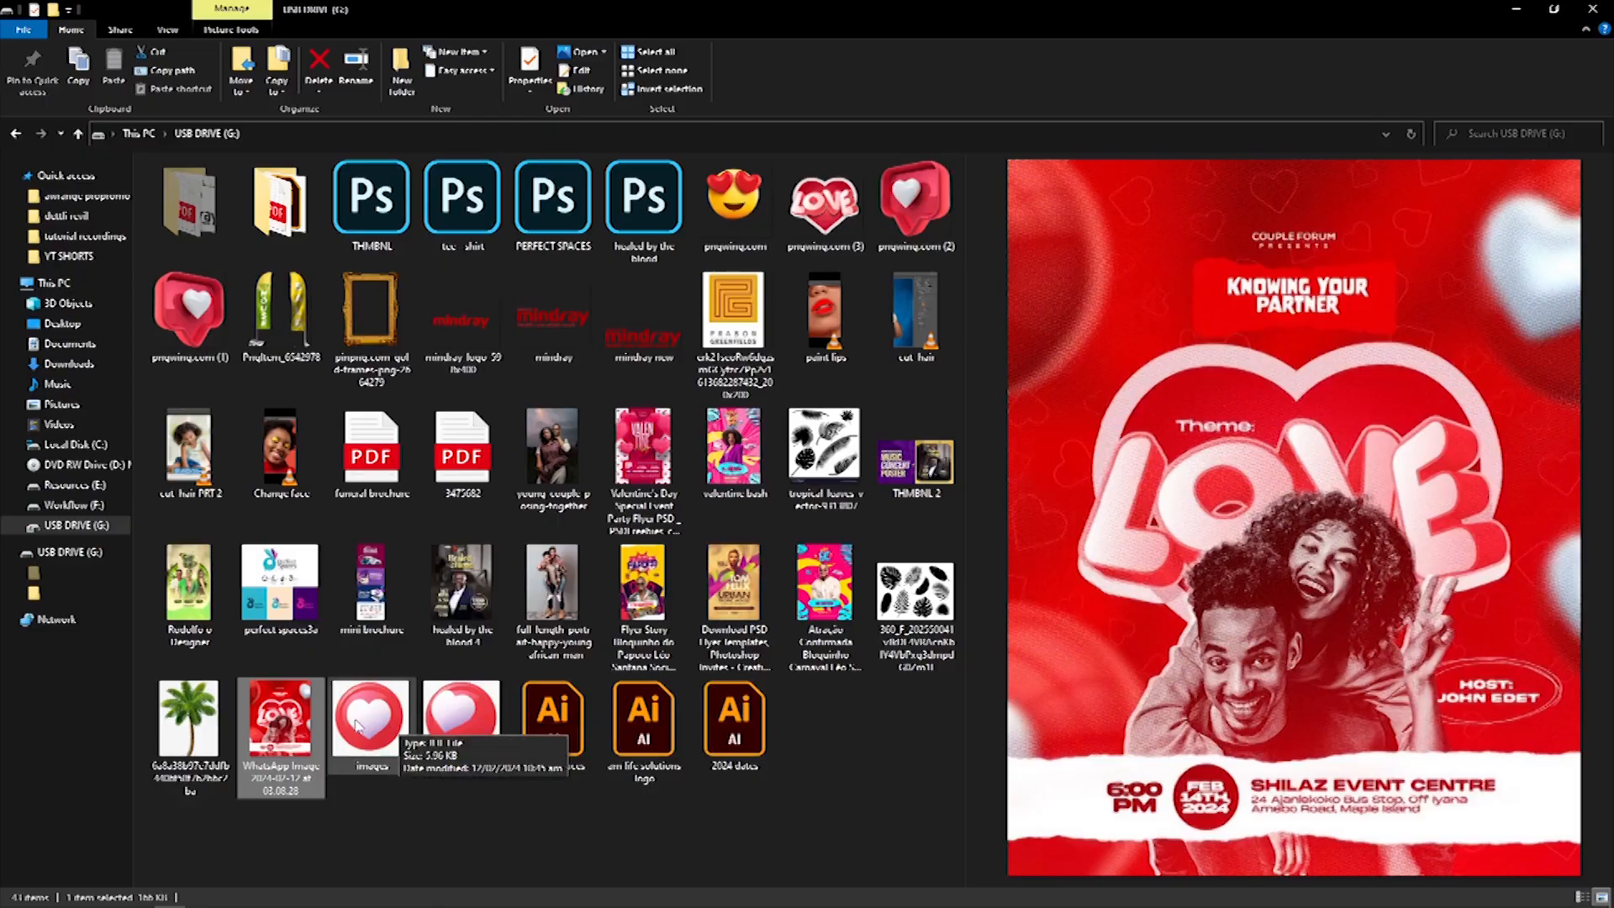
left_click(831, 209)
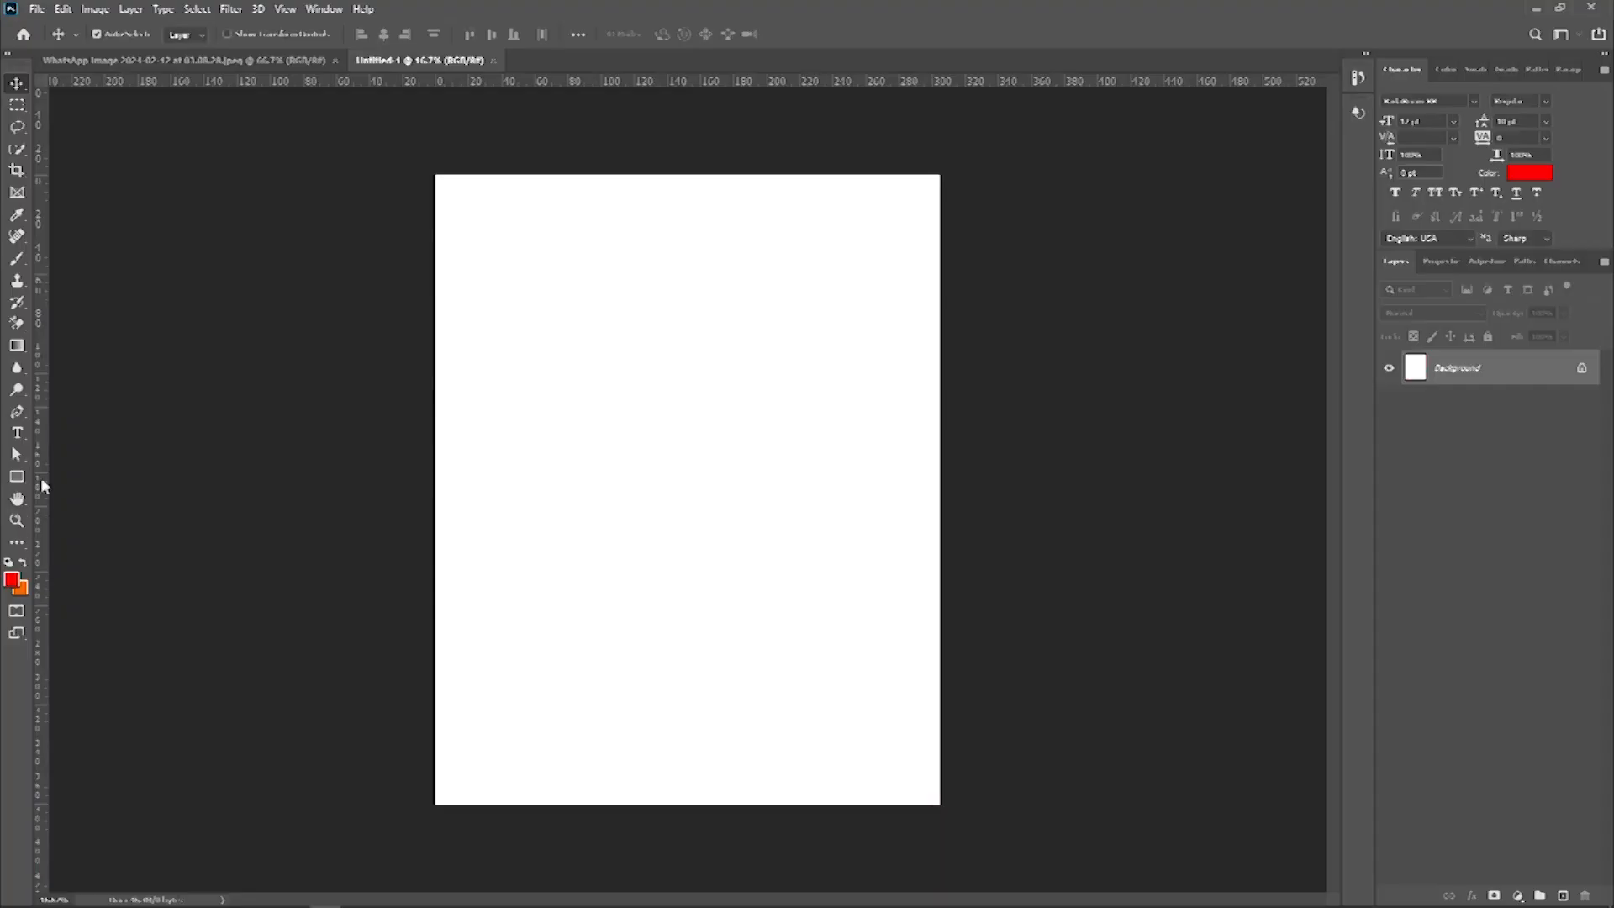
Step: Draw a red rectangle covering the entire blank canvas and show the layer list
left_click(17, 478)
left_click_drag(431, 169, 941, 811)
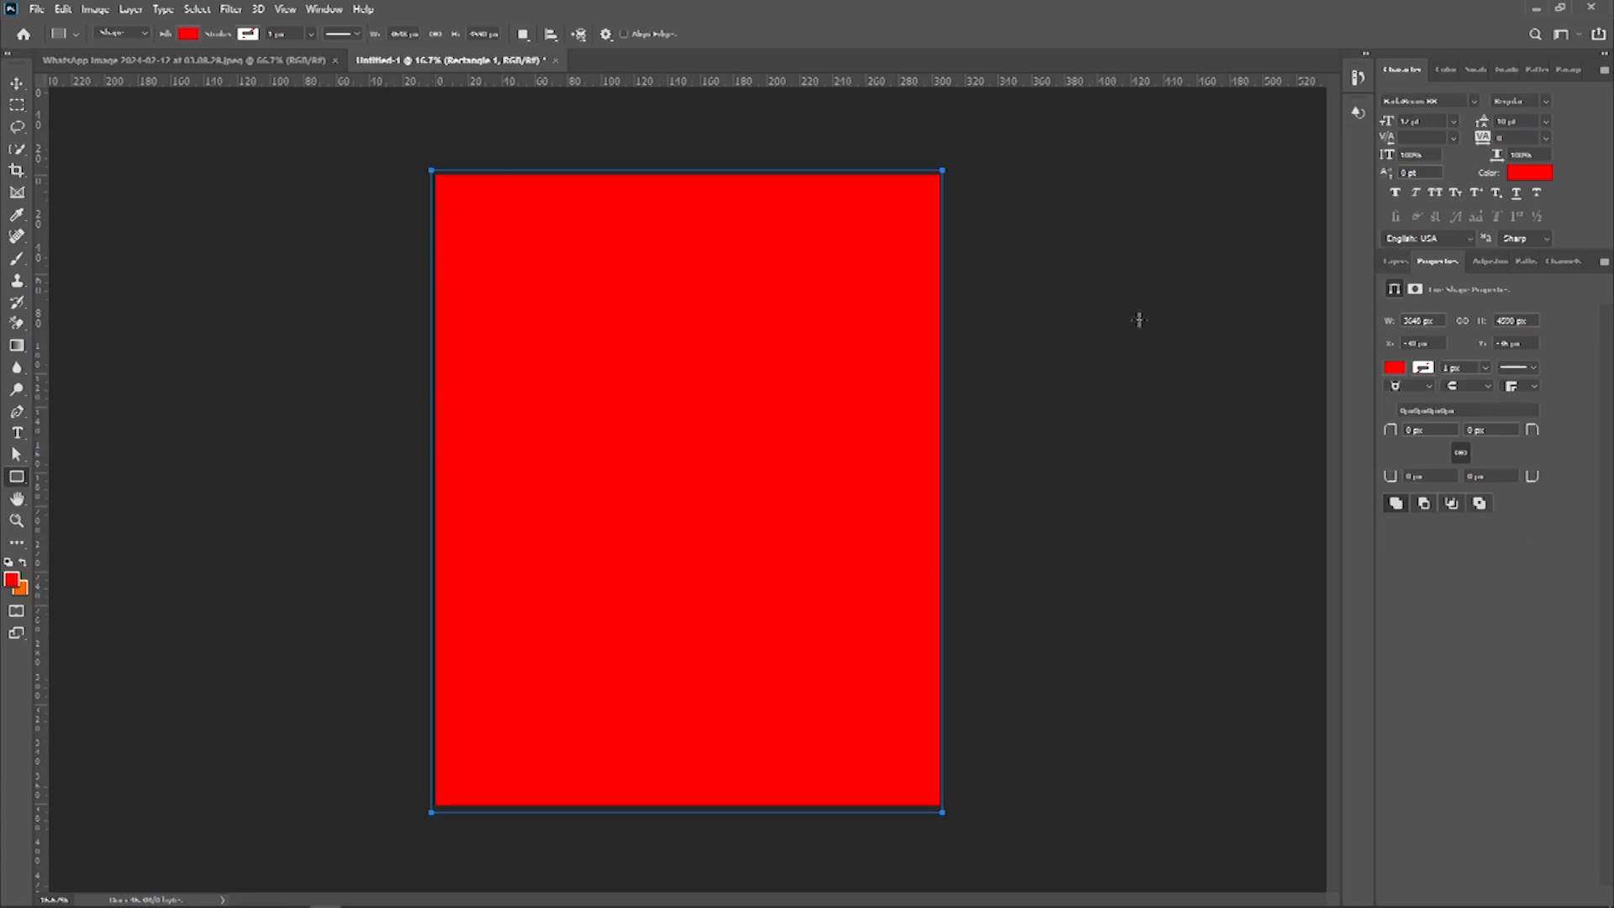
left_click(1397, 262)
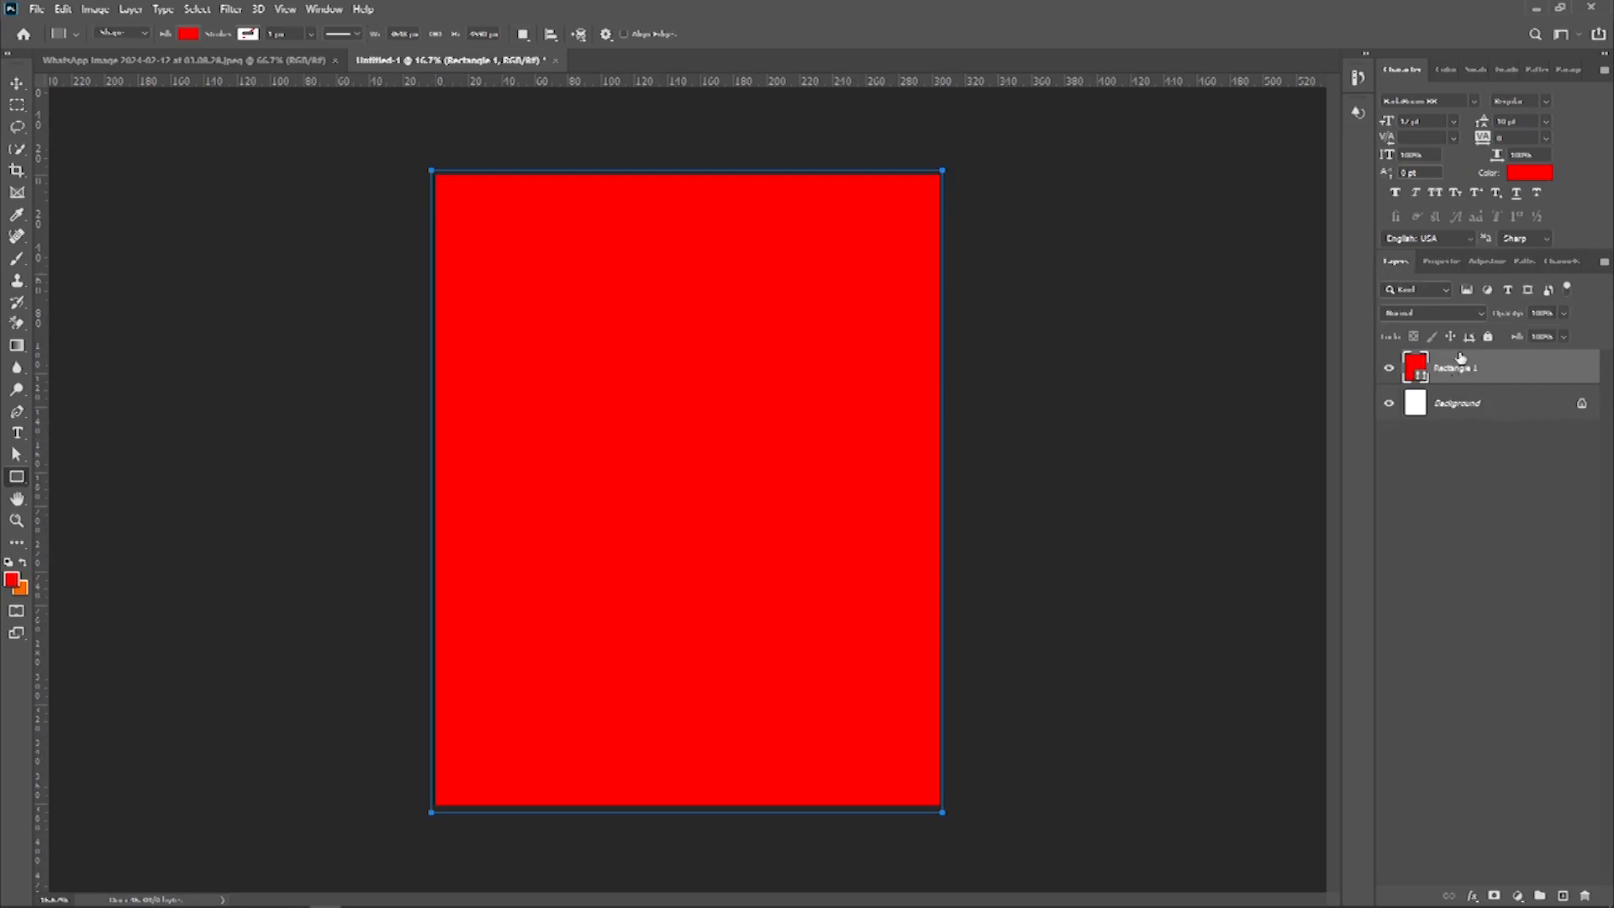
Step: Add a Solid Color fill layer in red ff0000 above the rectangle, launching Cursor Highlighter 2.2 before confirming the colour
left_click(1518, 900)
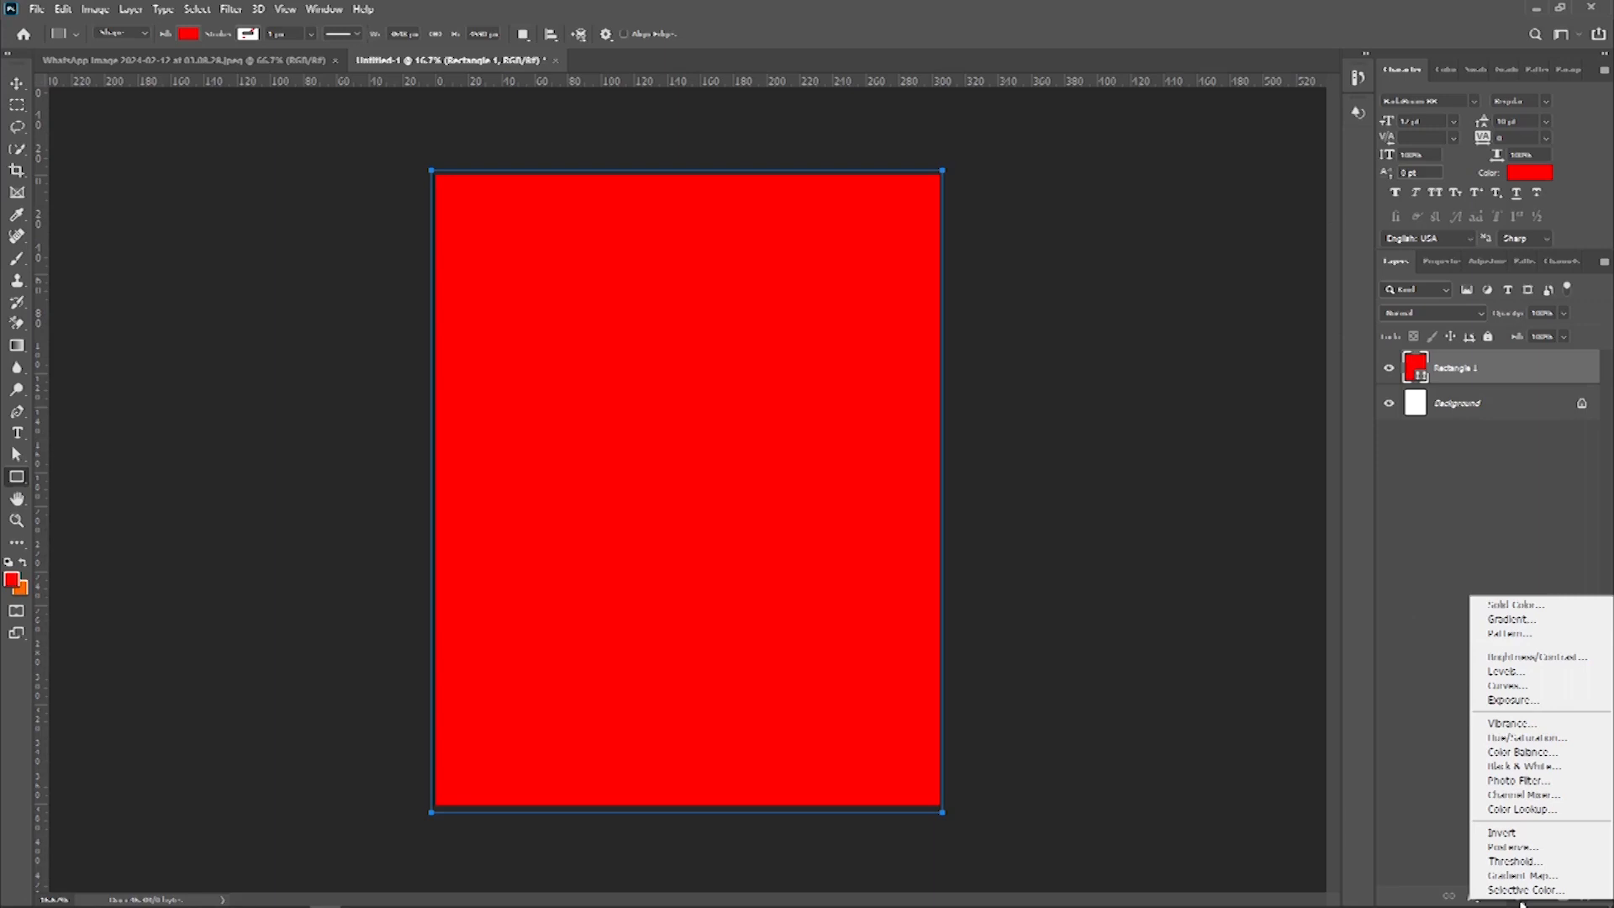
left_click(1511, 605)
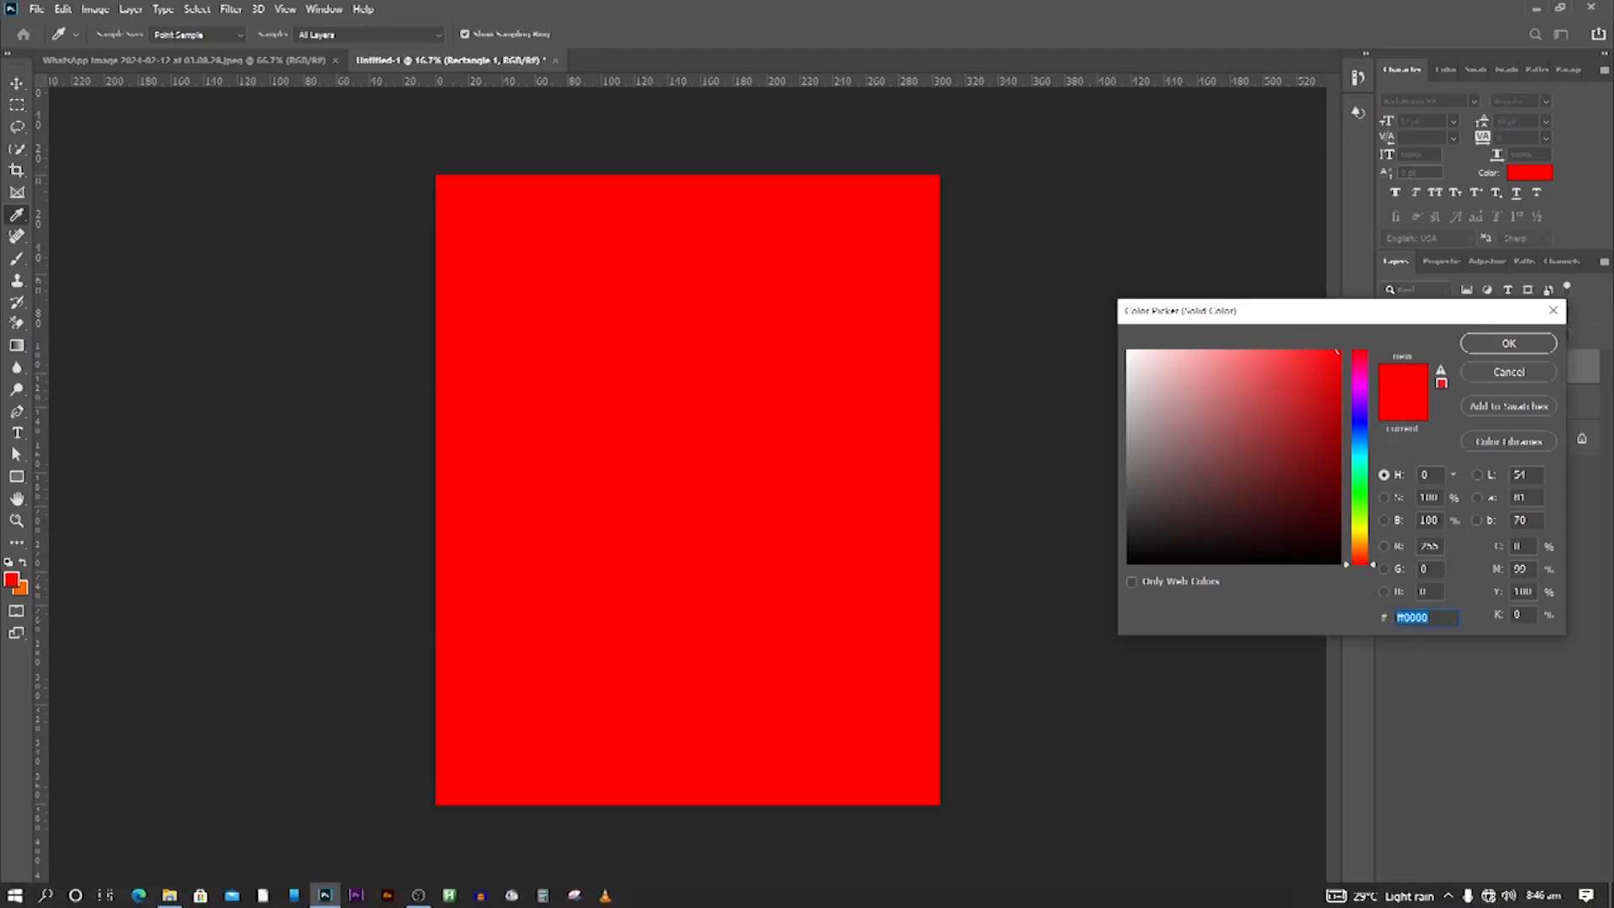
left_click(452, 899)
right_click(452, 901)
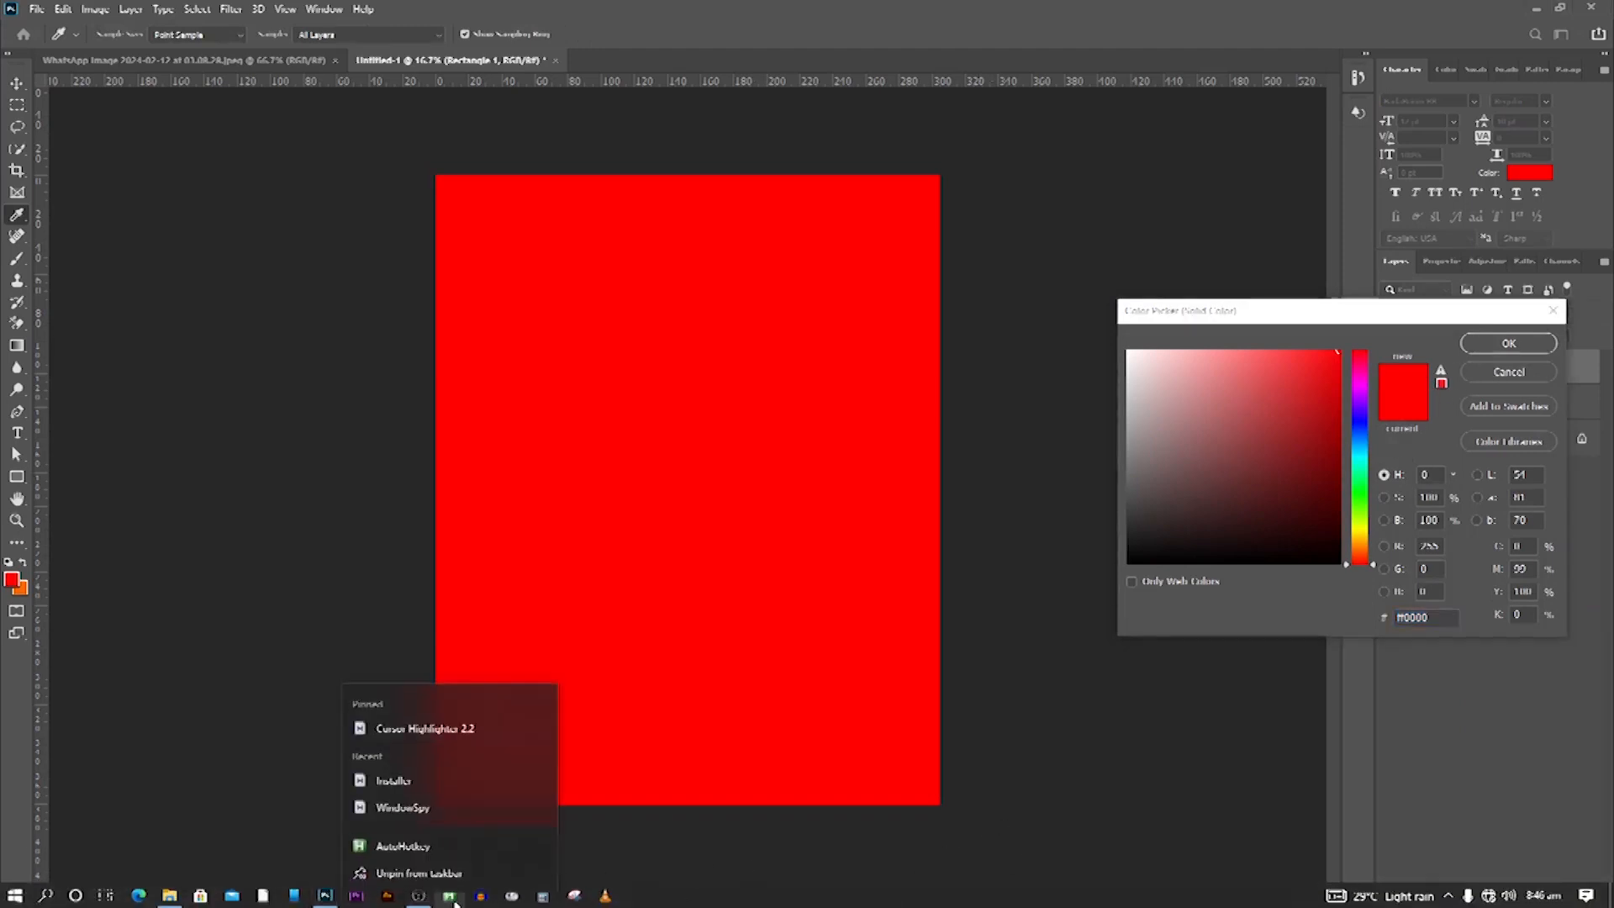
left_click(468, 720)
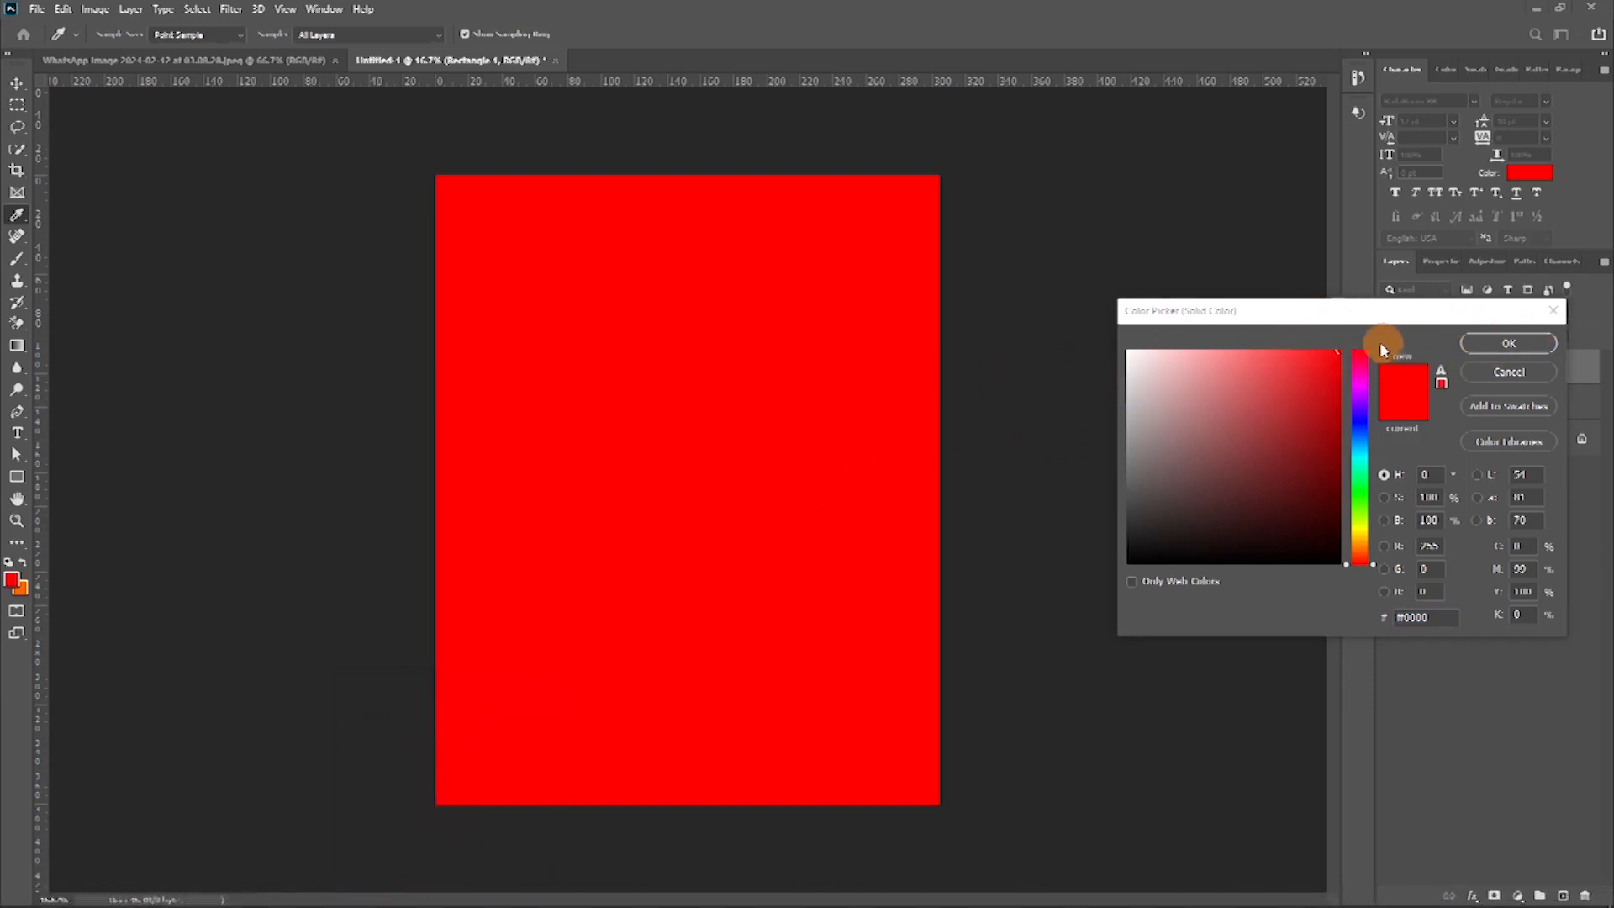
left_click(1506, 343)
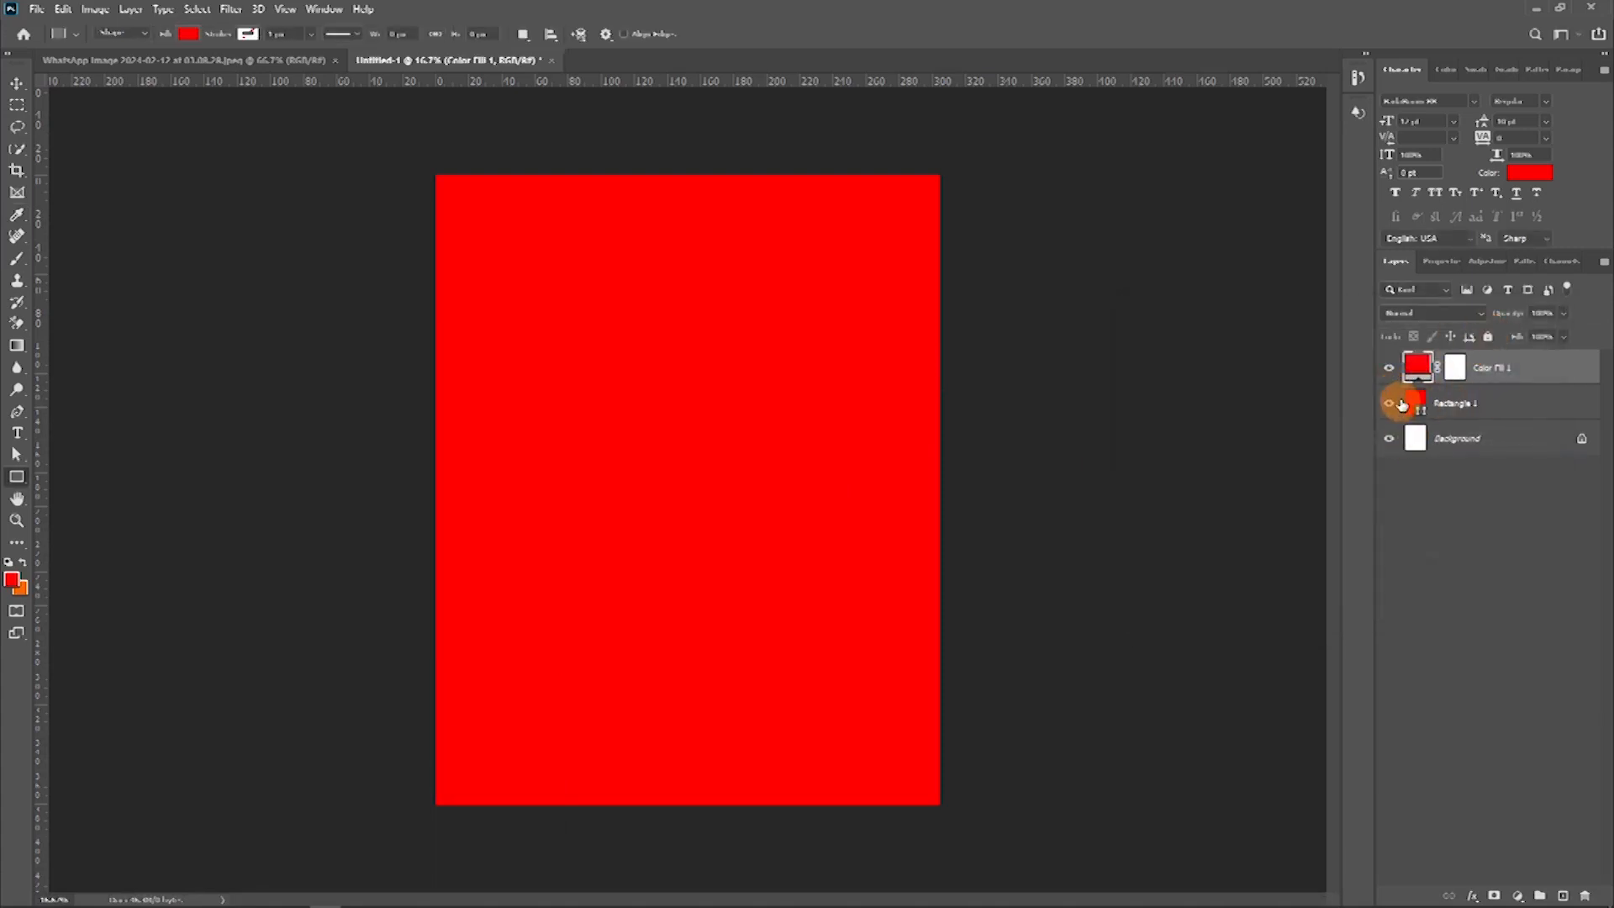
Step: Hide the colour fill layer and move the red rectangle down and to the right, exposing the canvas edges
left_click(1464, 402)
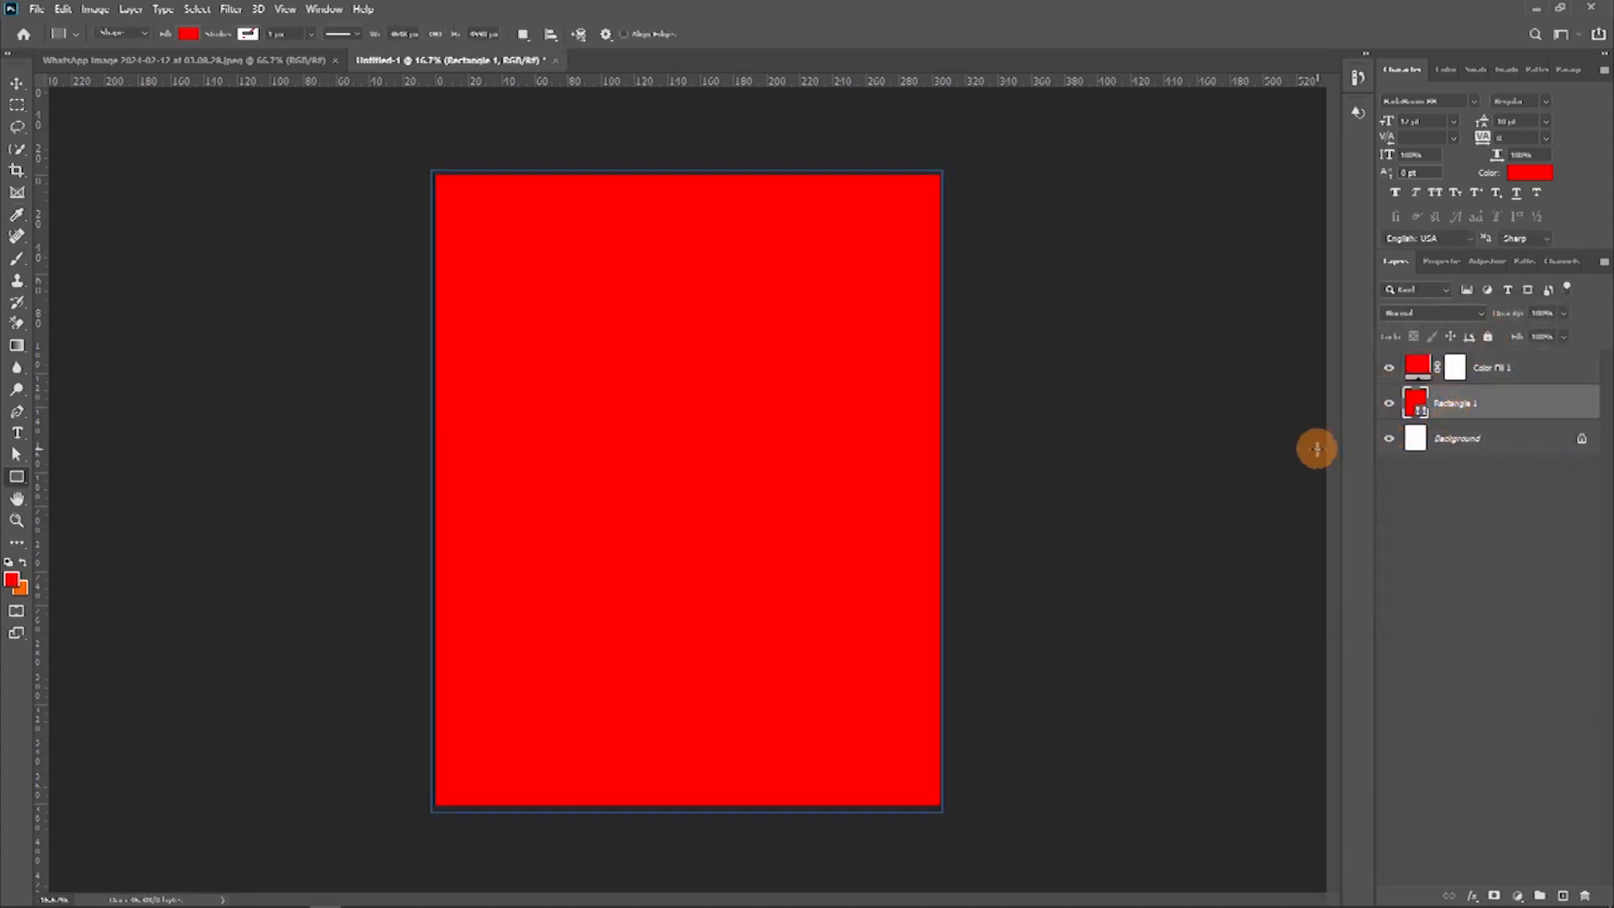
left_click(1388, 367)
key("v")
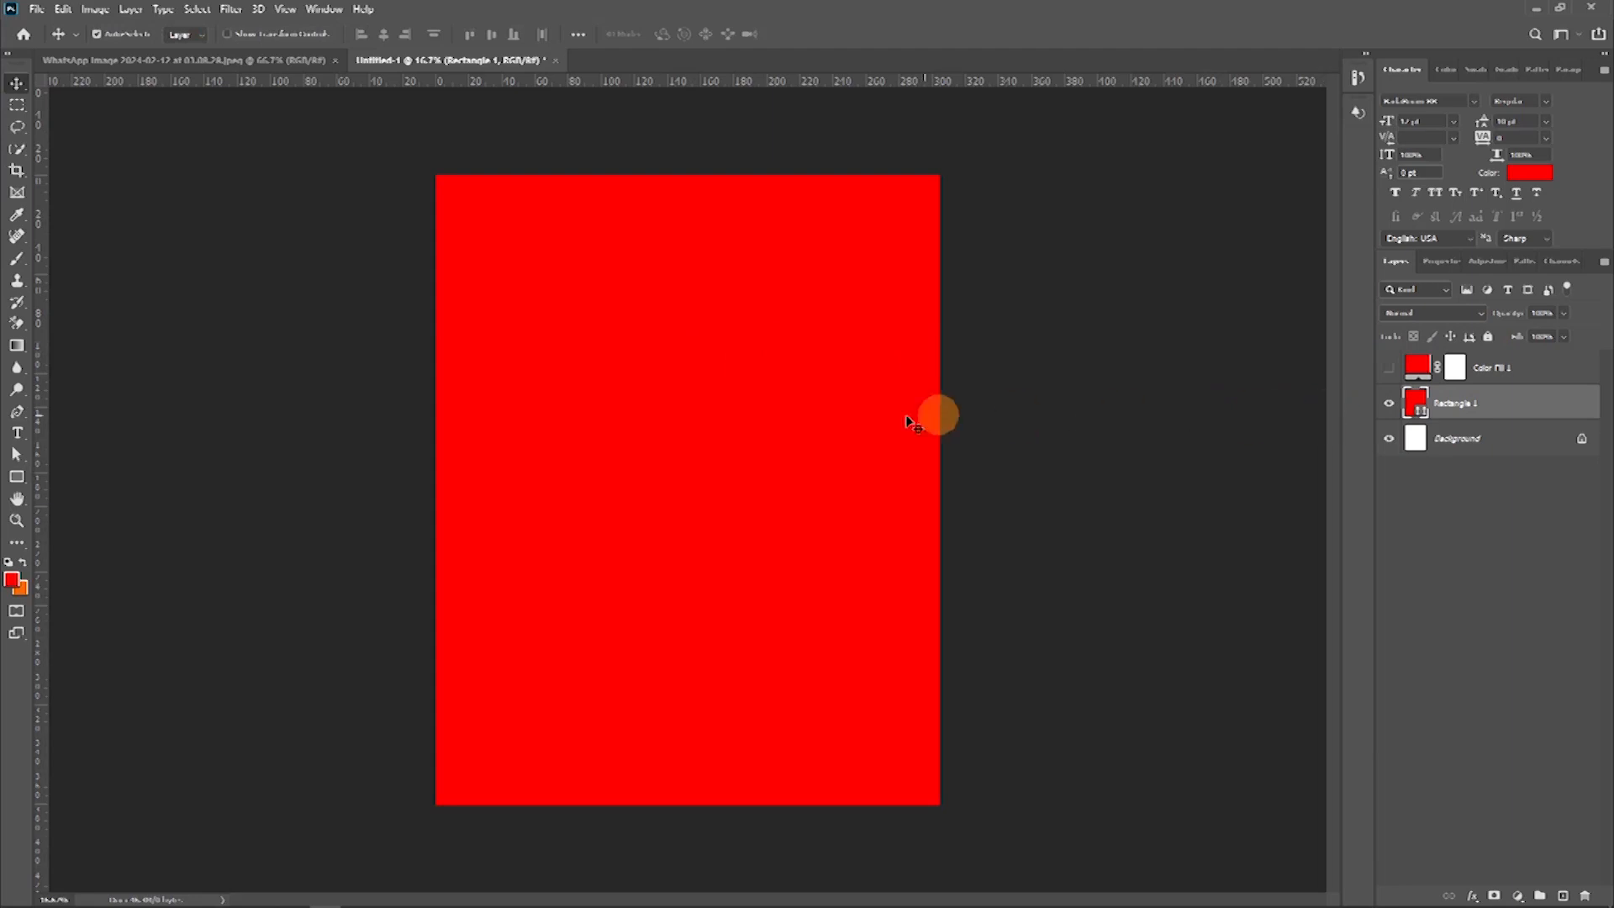
left_click_drag(793, 317, 791, 395)
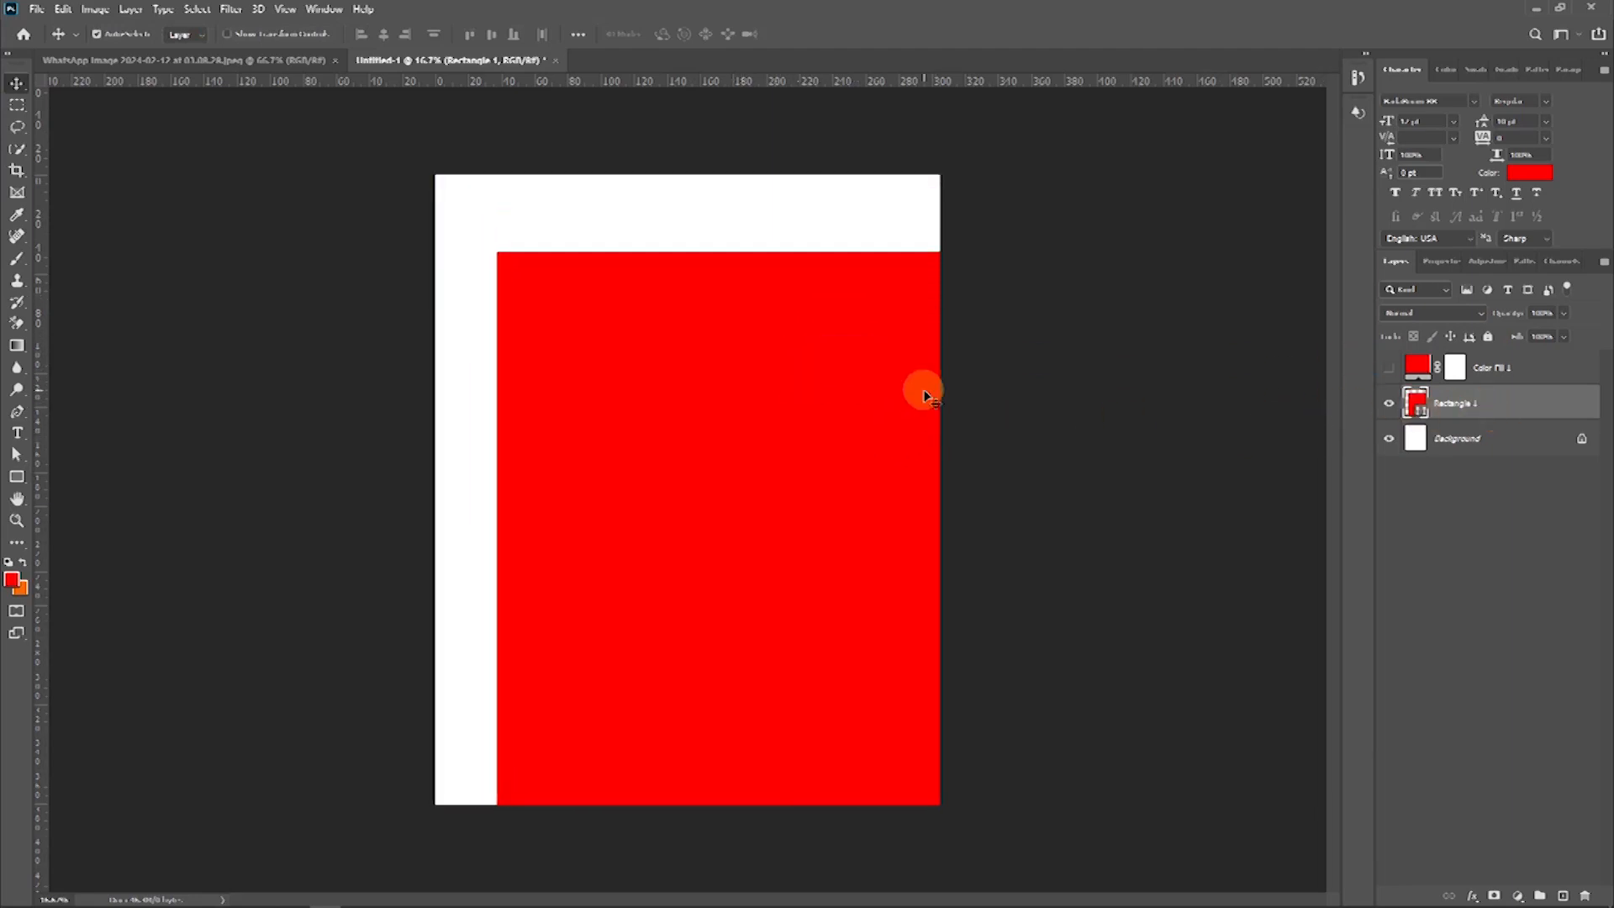
Step: Hide the rectangle, show the colour fill layer and try moving it, and delete the rectangle layer
left_click(1388, 403)
left_click(1389, 368)
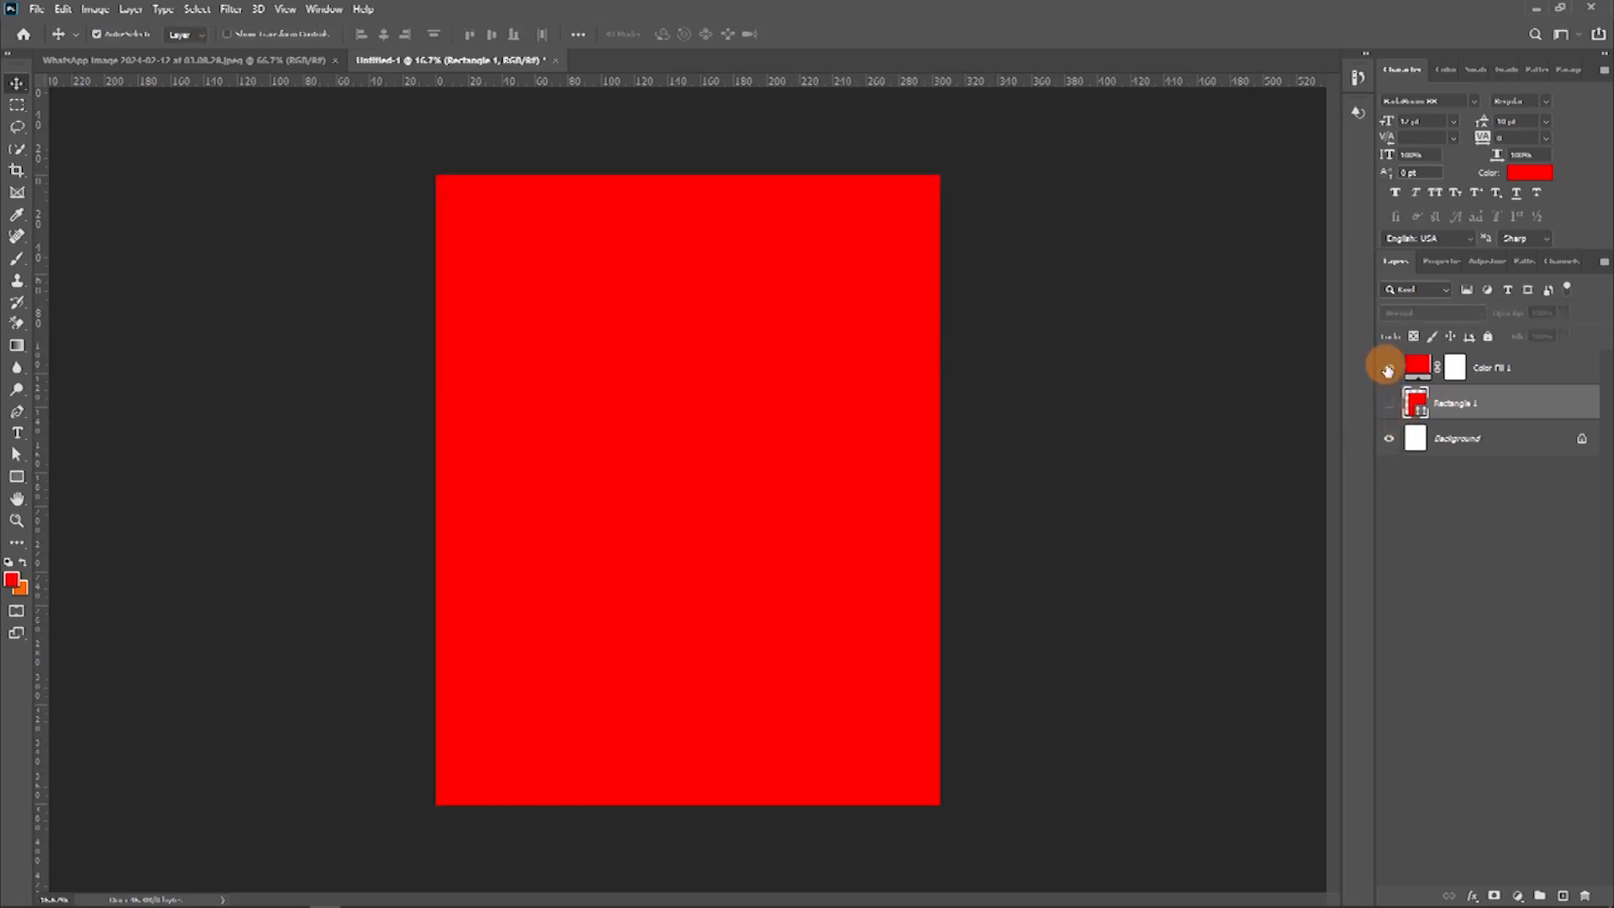
left_click_drag(933, 345, 760, 417)
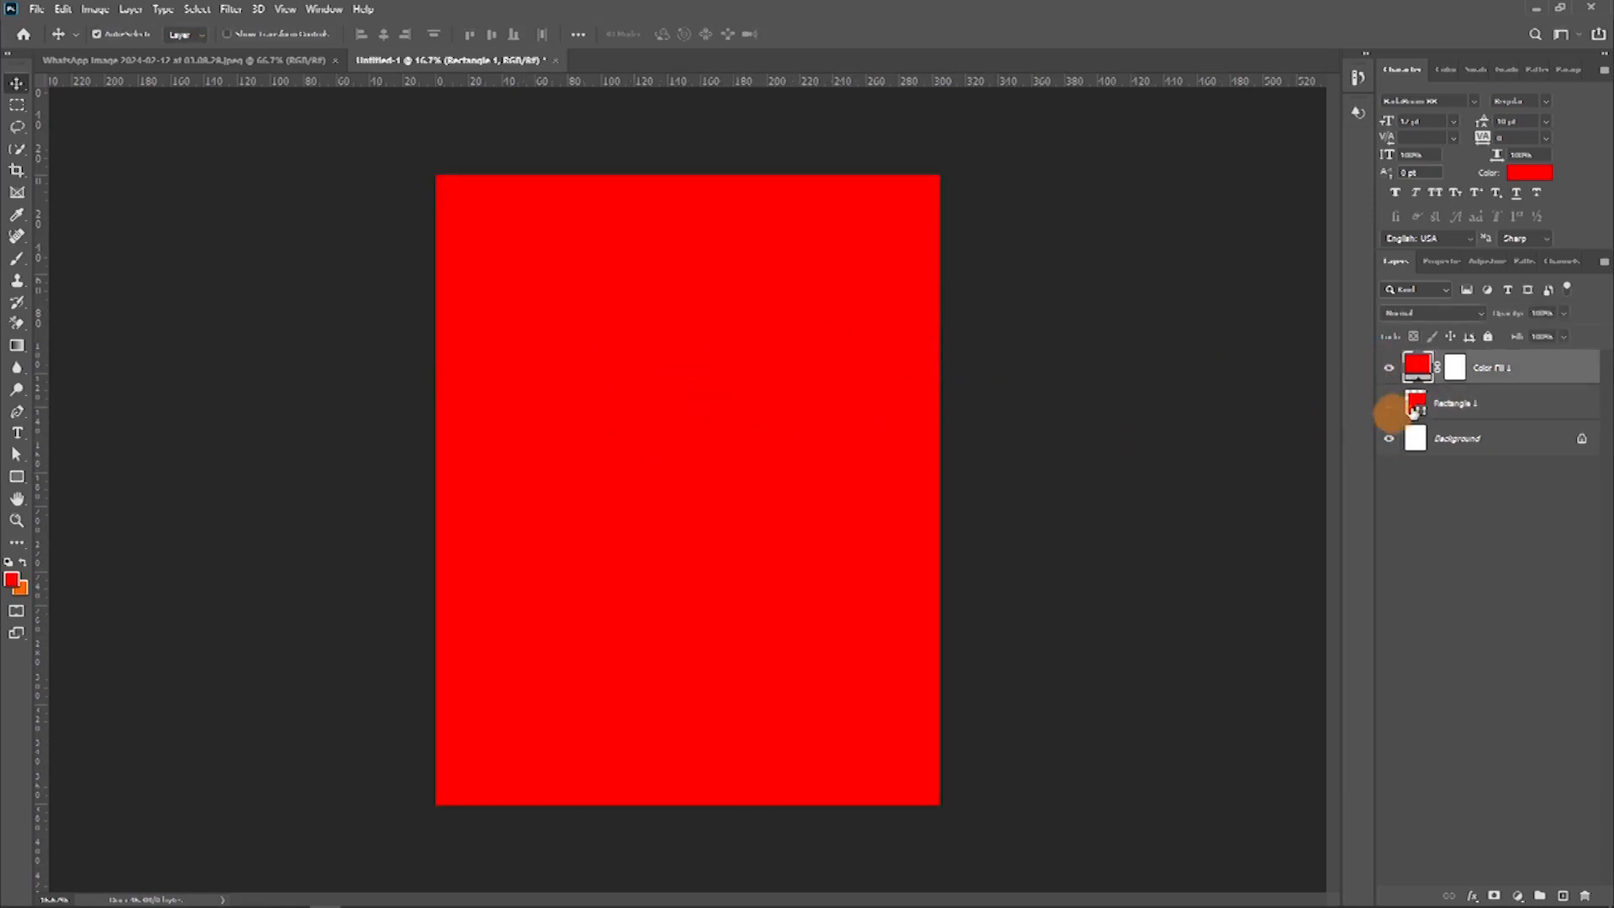
left_click(1489, 414)
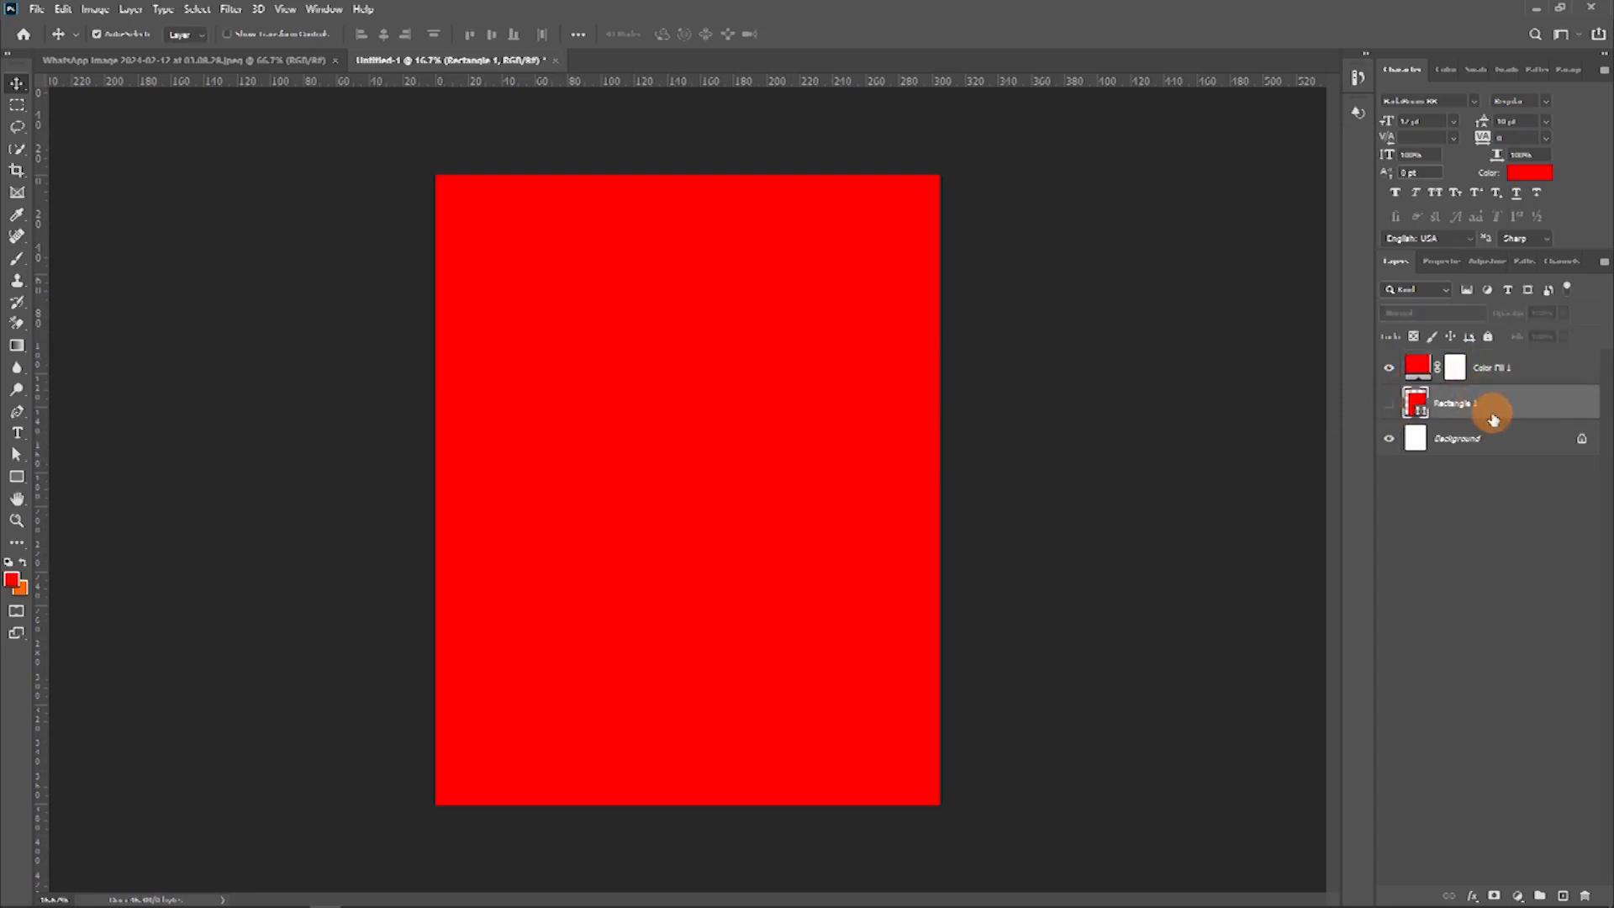
key("Delete")
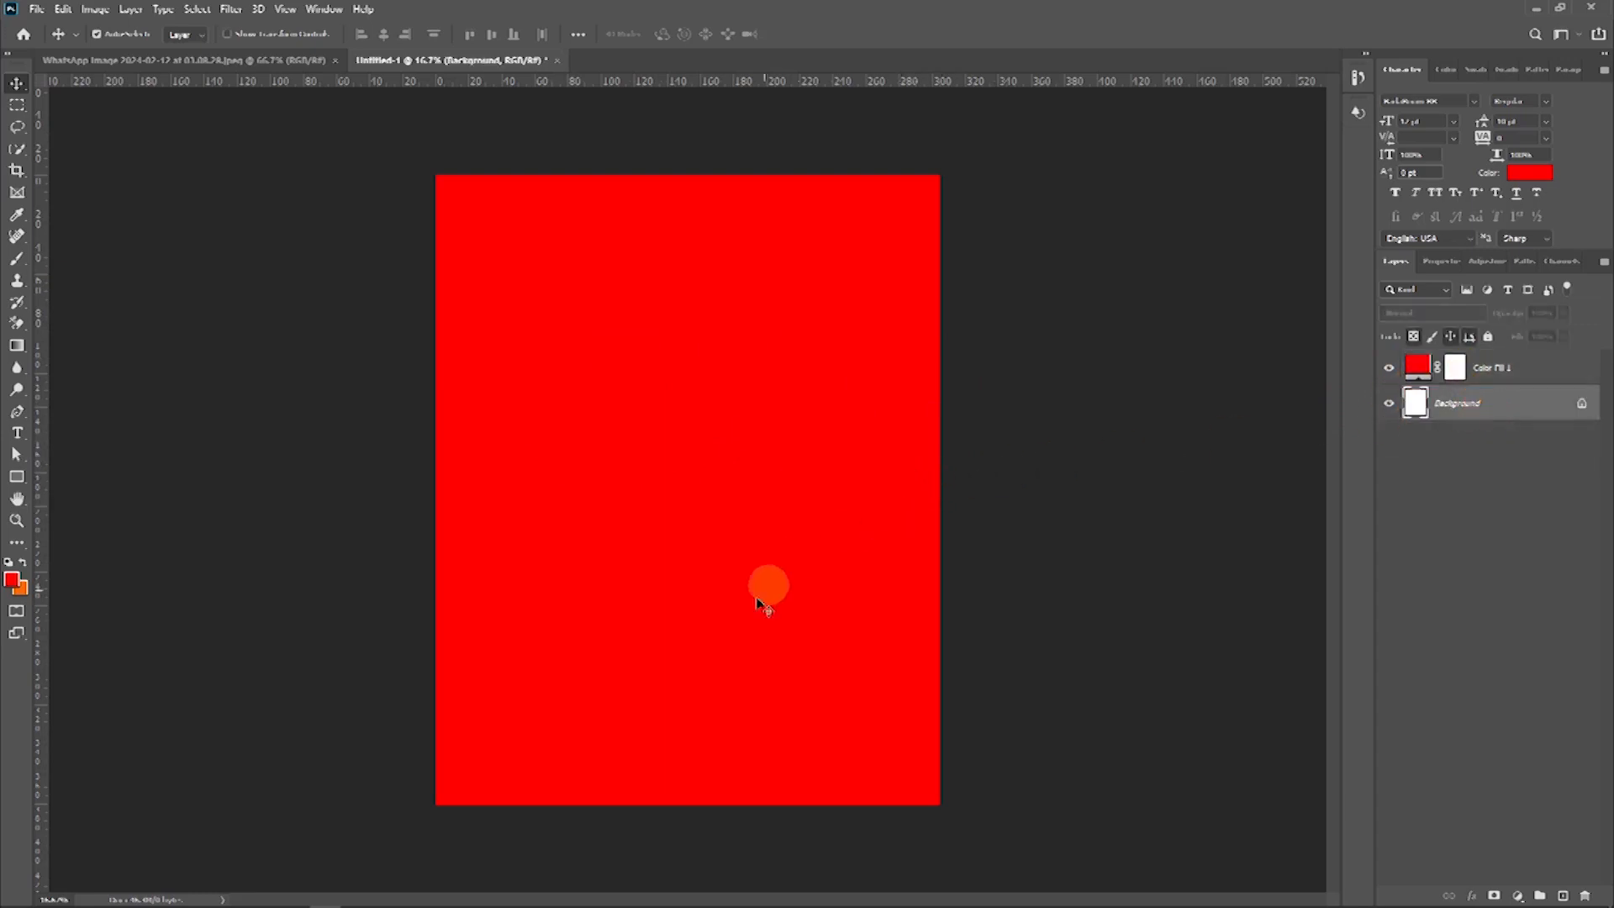
Step: Examine the background texture and heading area of the reference flyer at close range
left_click(227, 60)
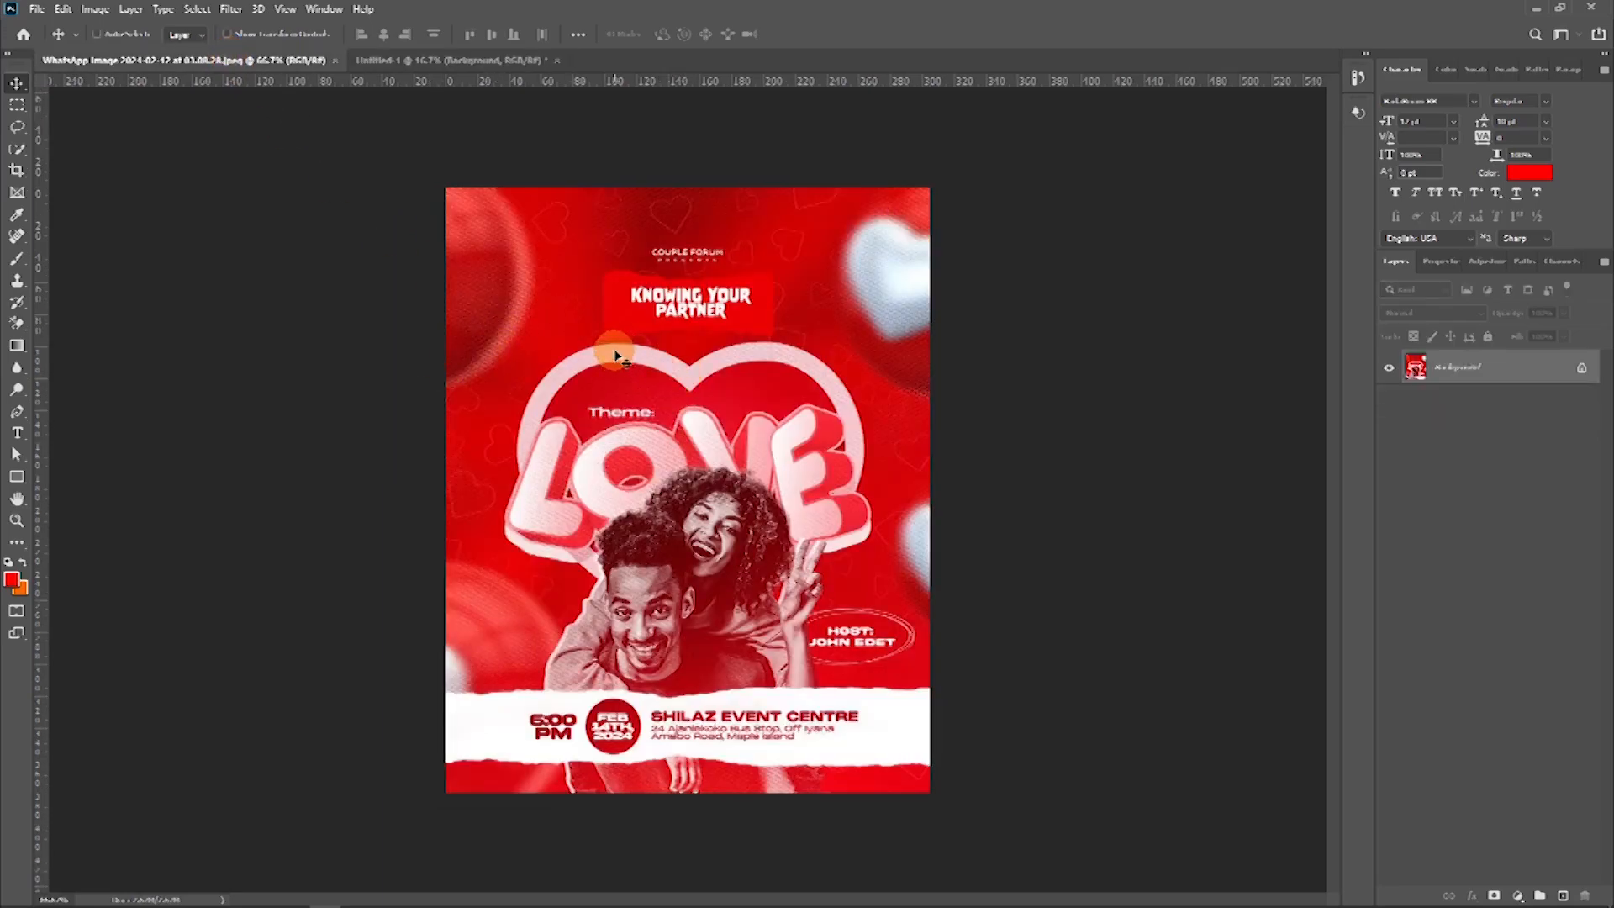
scroll(614, 354, "up", 3)
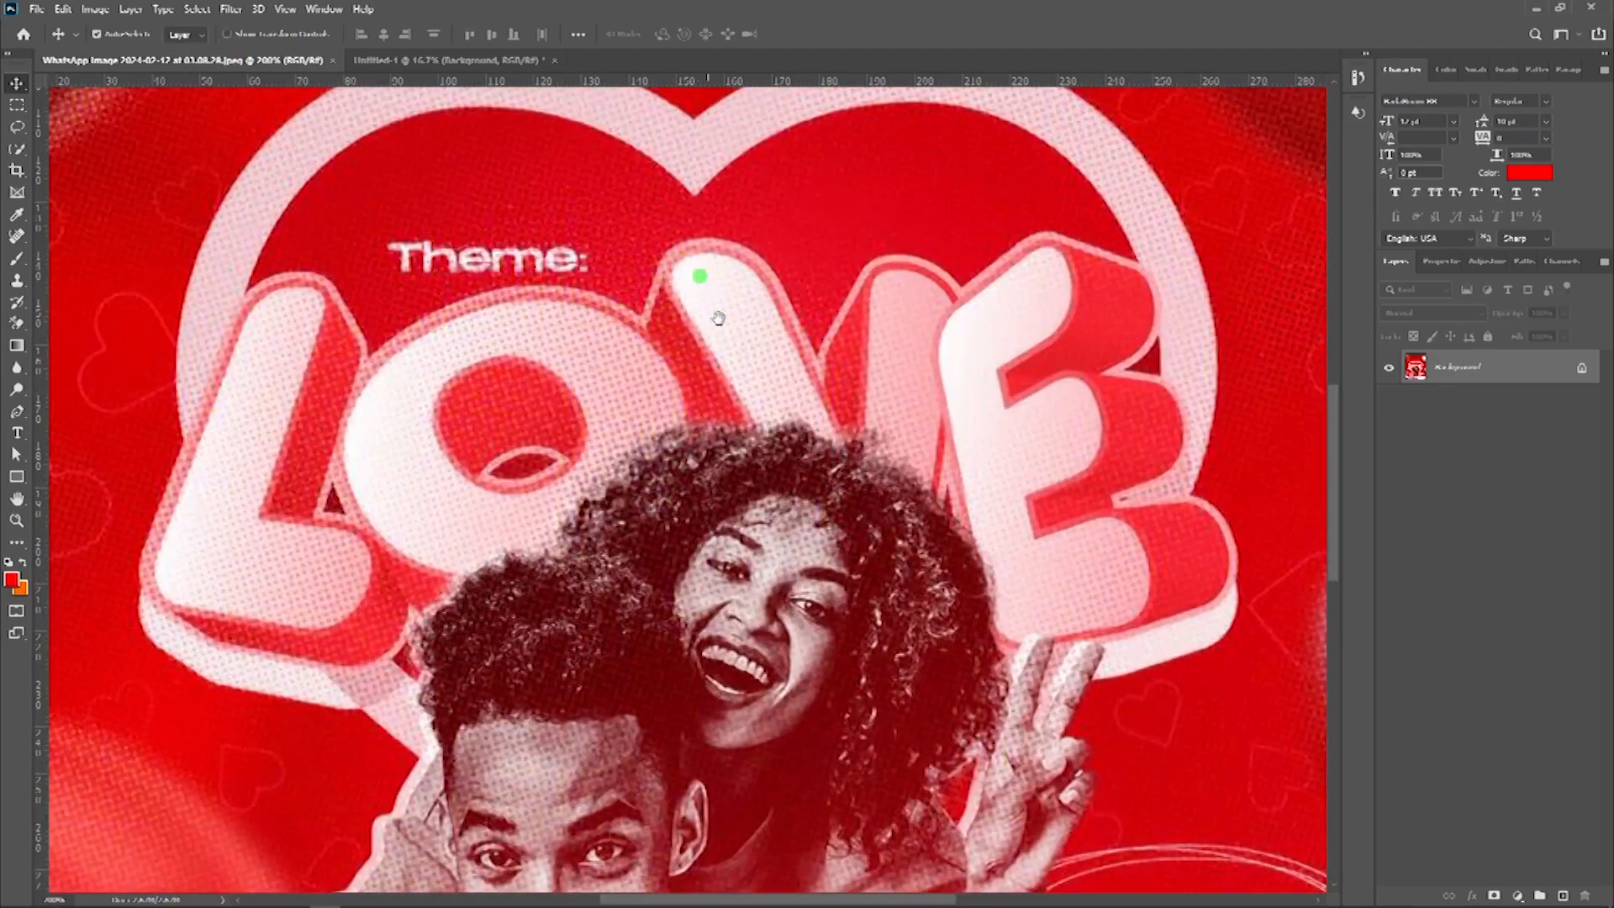
left_click_drag(695, 270, 700, 372)
scroll(700, 373, "up", 3)
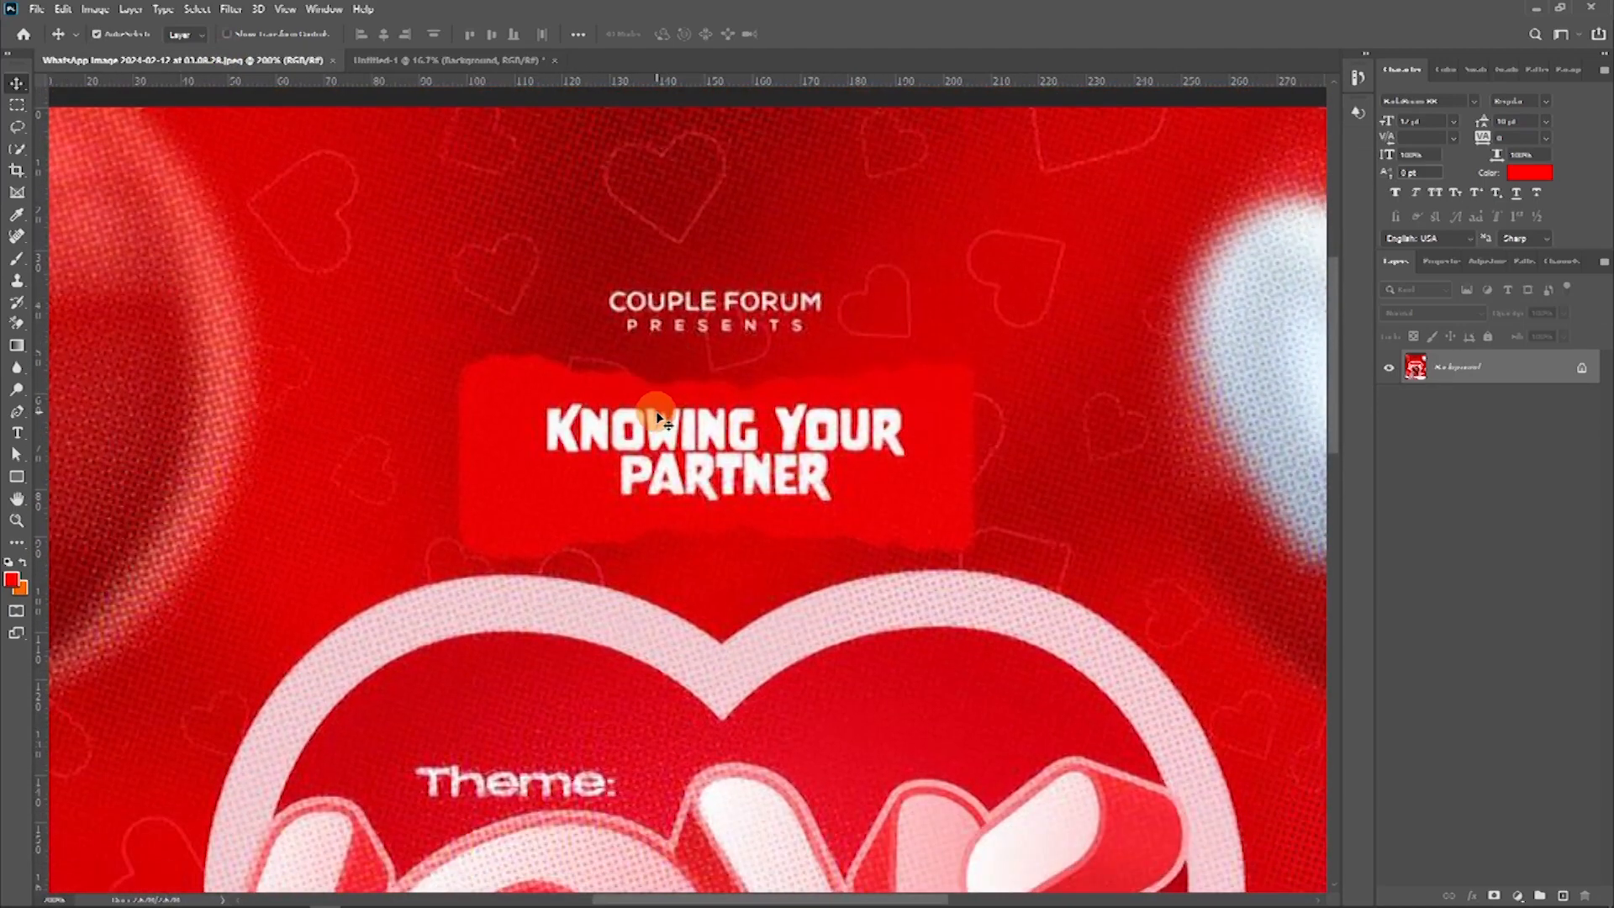
scroll(648, 389, "down", 3)
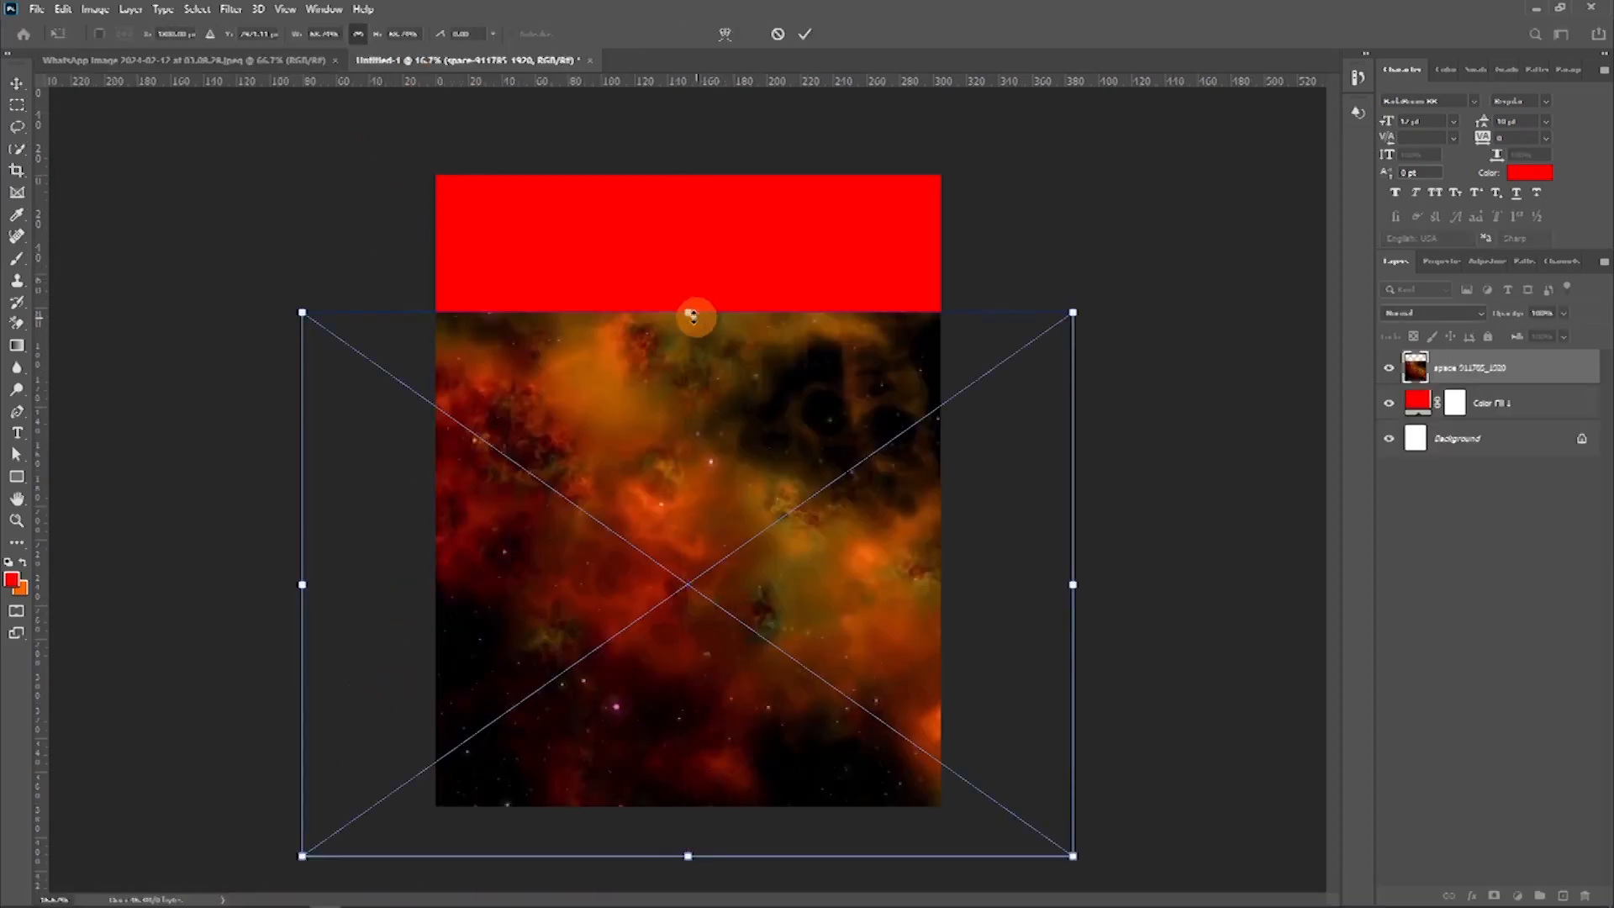
Step: Enlarge the placed space image beyond the canvas edges and position its orange-red nebula area over the whole canvas
left_click_drag(692, 313, 713, 65)
left_click_drag(740, 411, 785, 493)
key("ctrl+minus")
key("ctrl+minus")
left_click_drag(710, 319, 711, 125)
left_click_drag(732, 341, 541, 350)
key("Return")
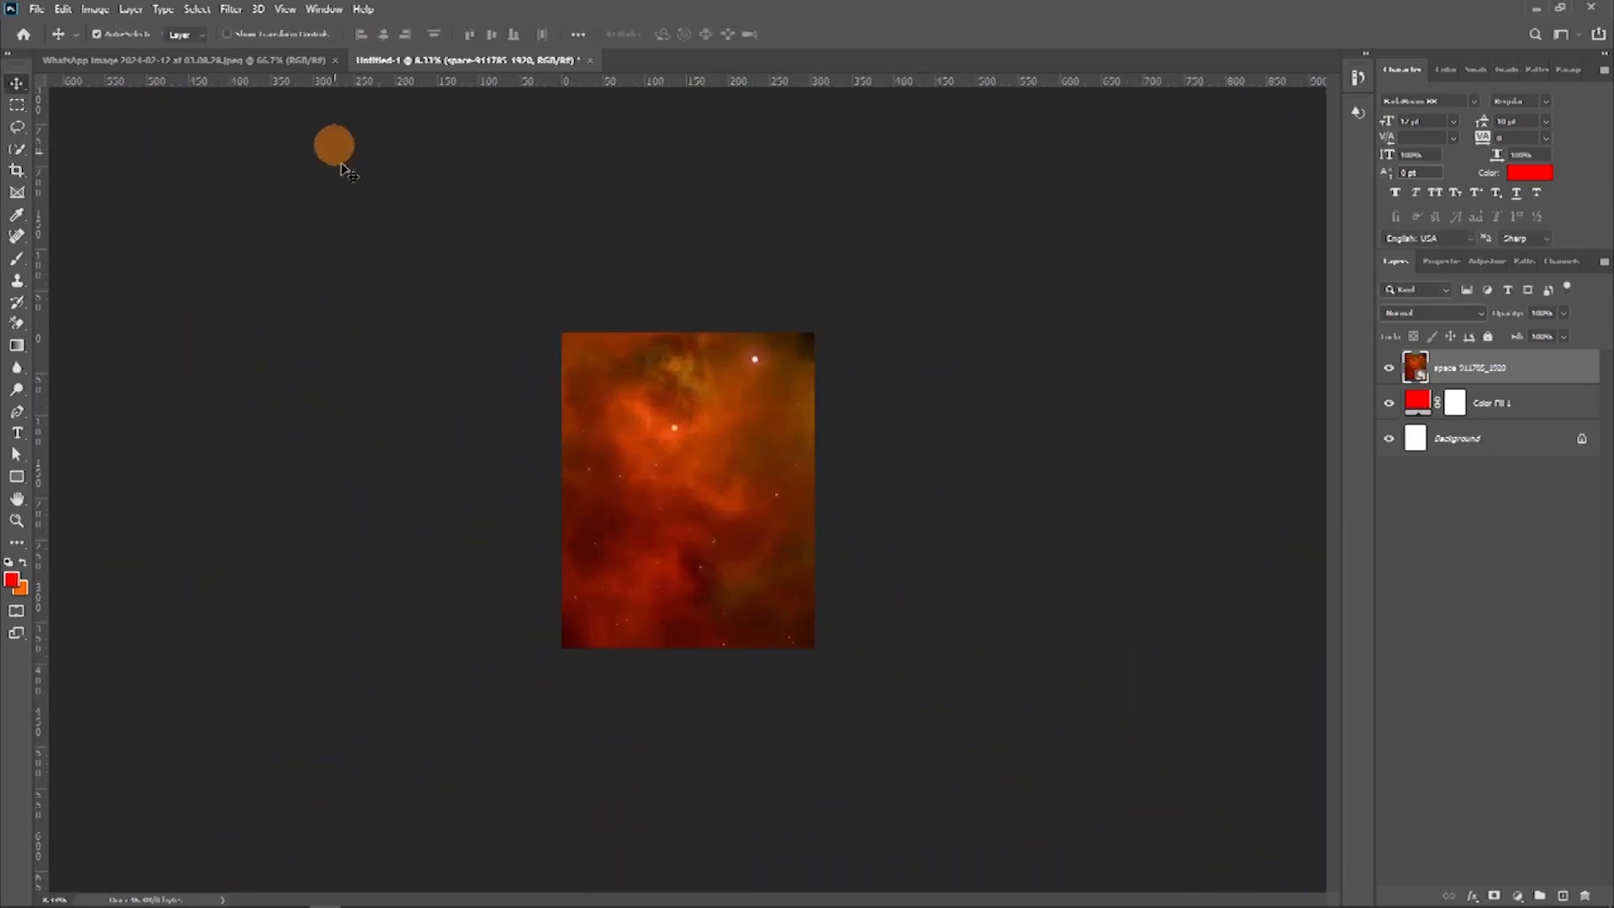
Step: Inspect the dark patches and heart outlines in the upper background of the reference flyer
left_click(278, 67)
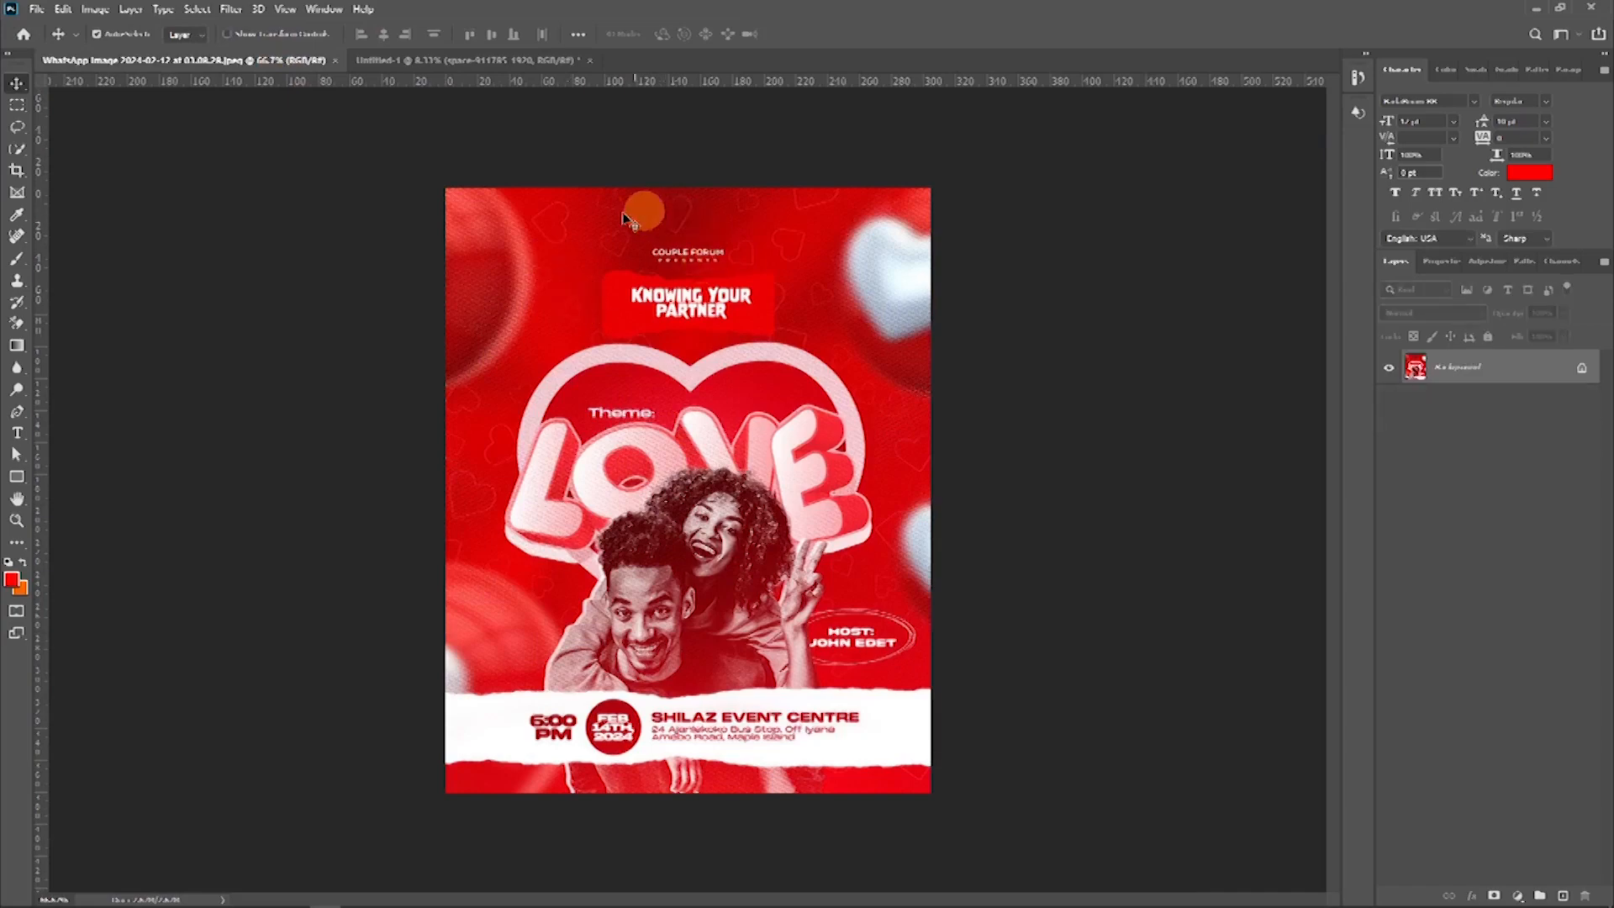
left_click(15, 522)
left_click_drag(589, 277, 693, 314)
left_click_drag(799, 281, 565, 686)
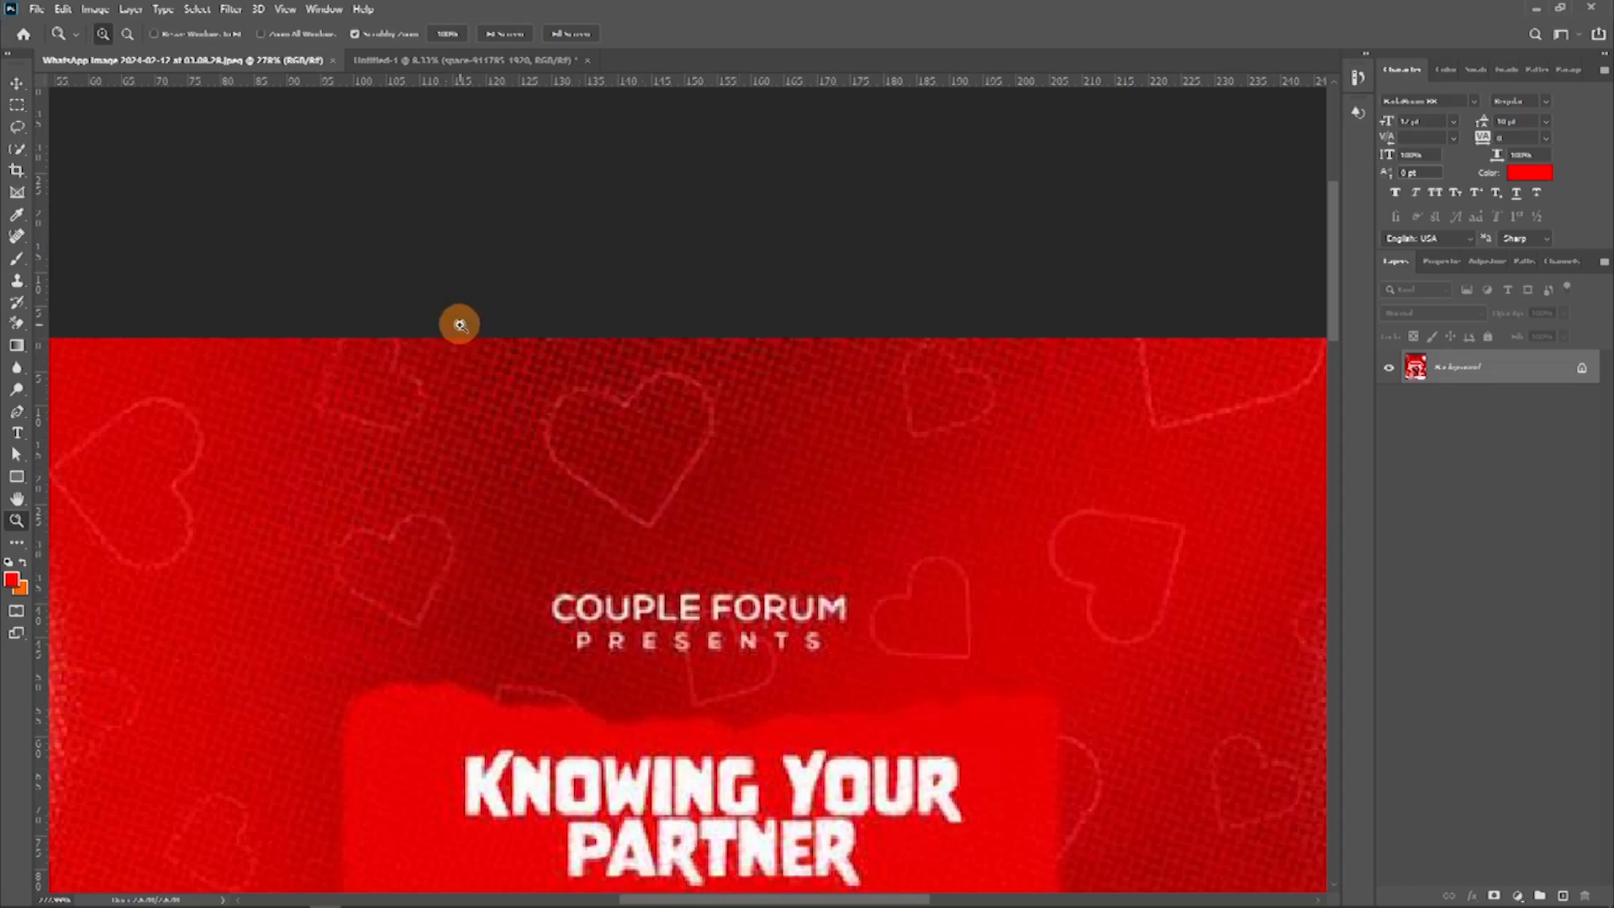
Step: Set the space image layer's blend mode to Multiply in the untitled document
left_click(414, 61)
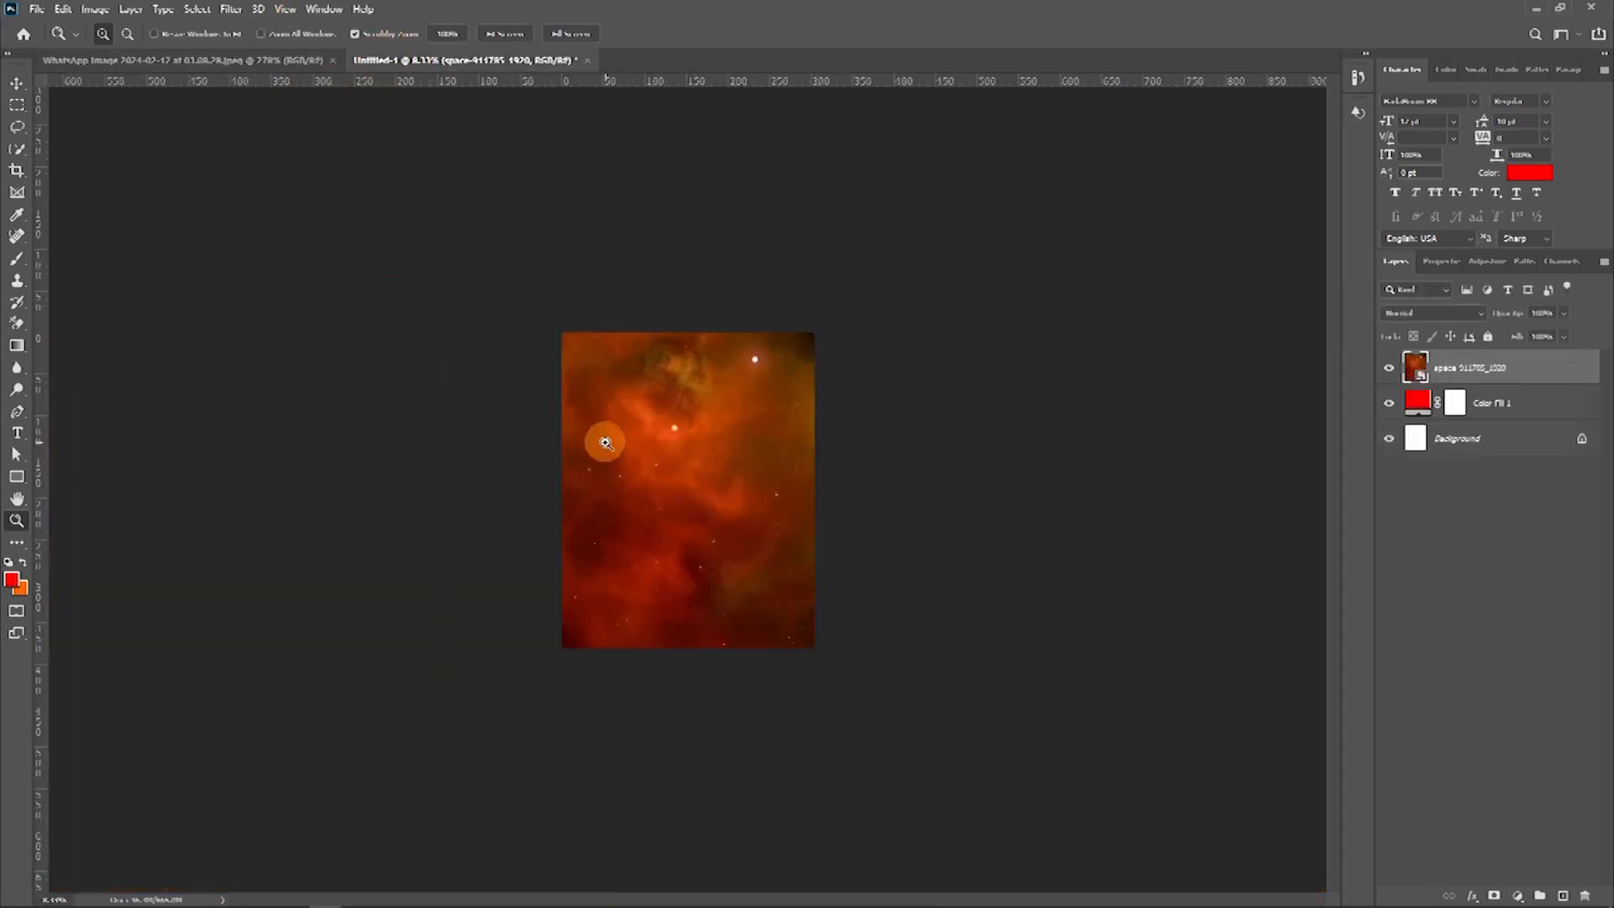
left_click_drag(654, 429, 686, 495)
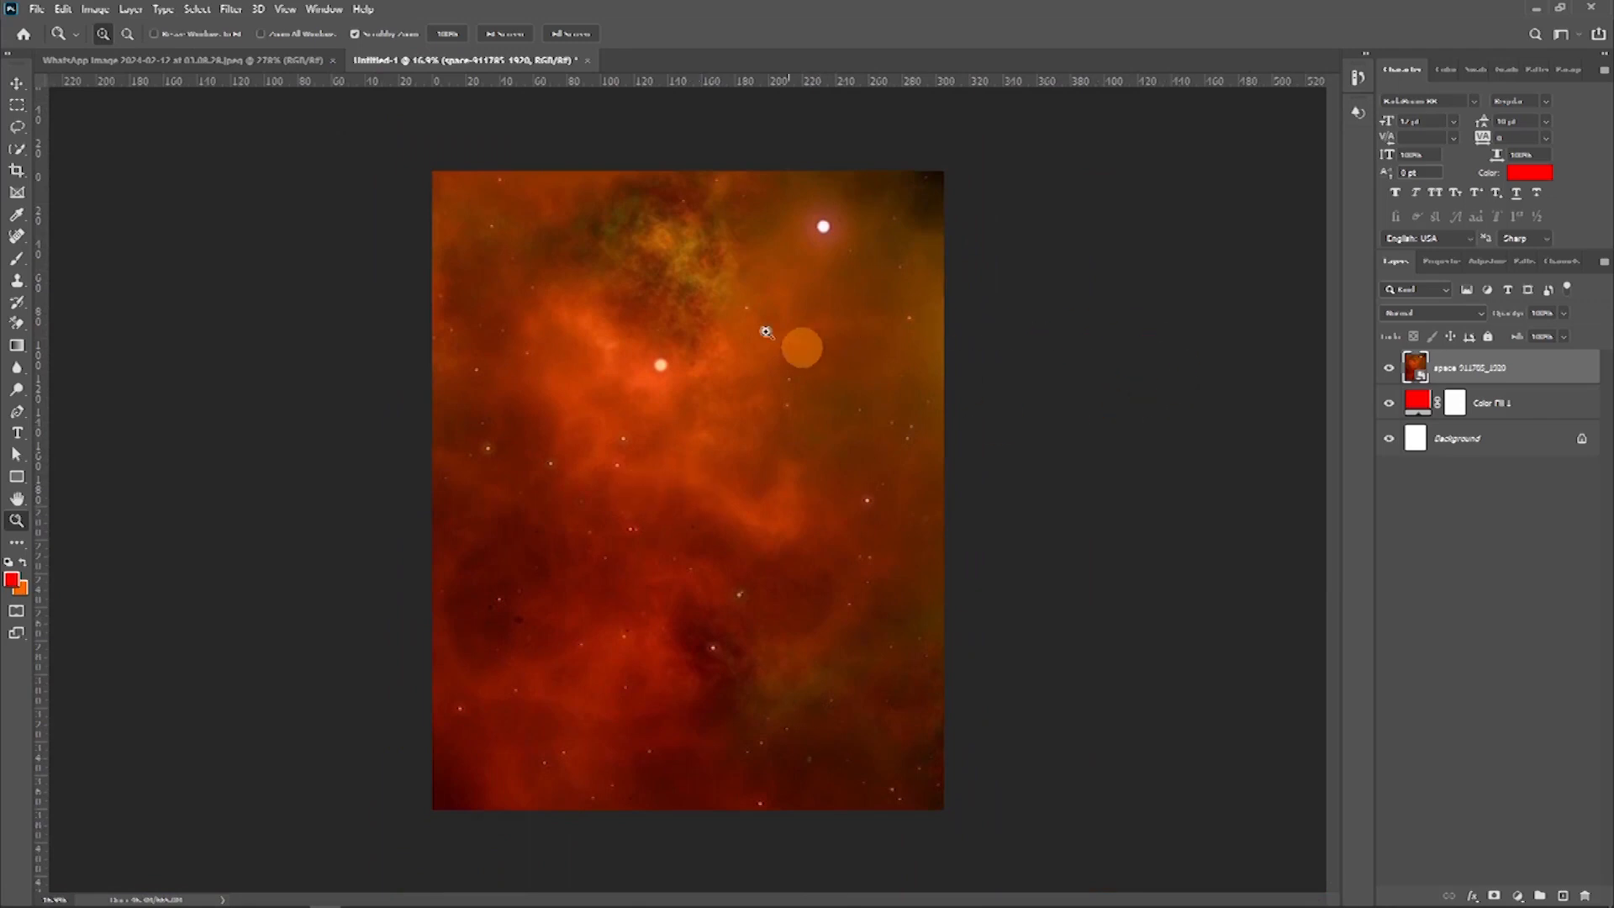
left_click(1419, 315)
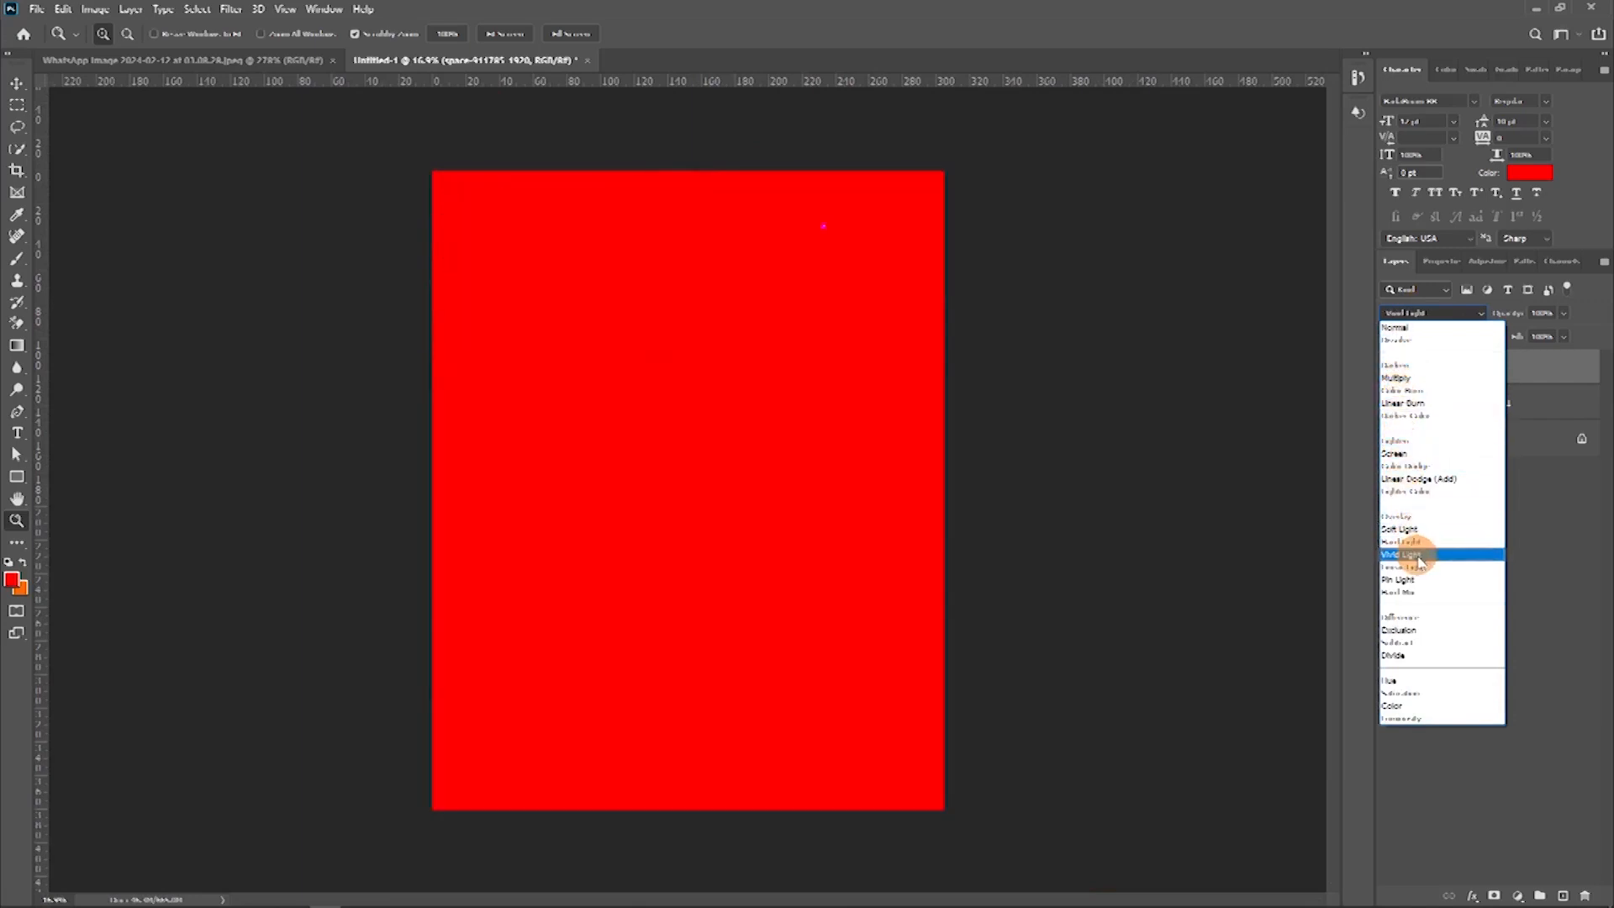
left_click(1400, 380)
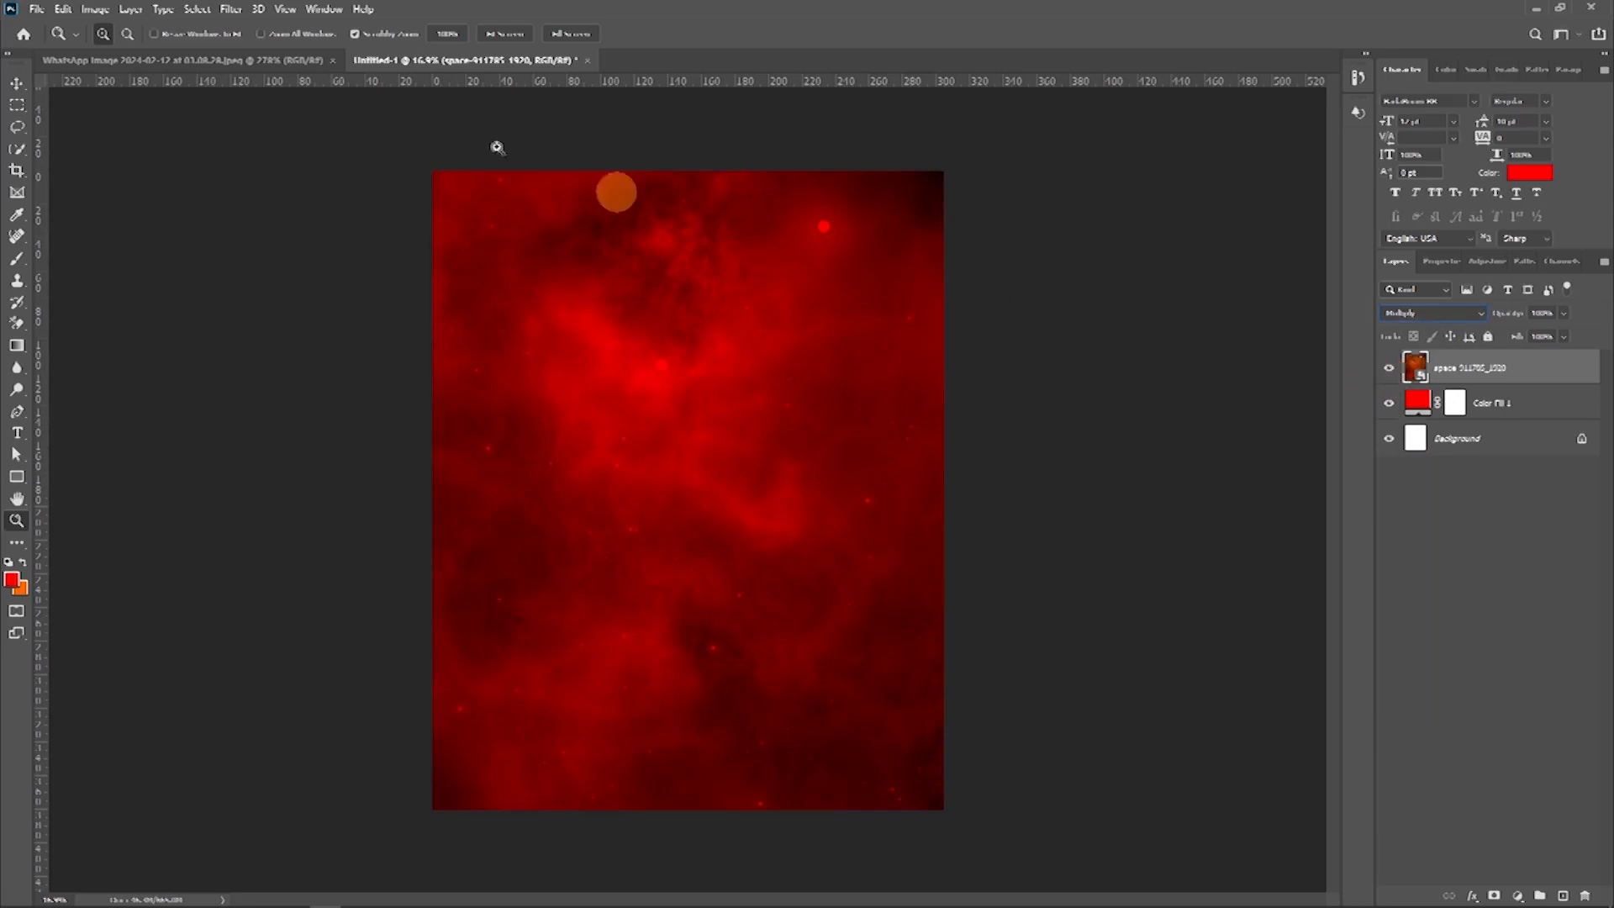
Step: Apply a Gaussian Blur with a 110-pixel radius to the space image layer
left_click(229, 10)
mouse_move(274, 202)
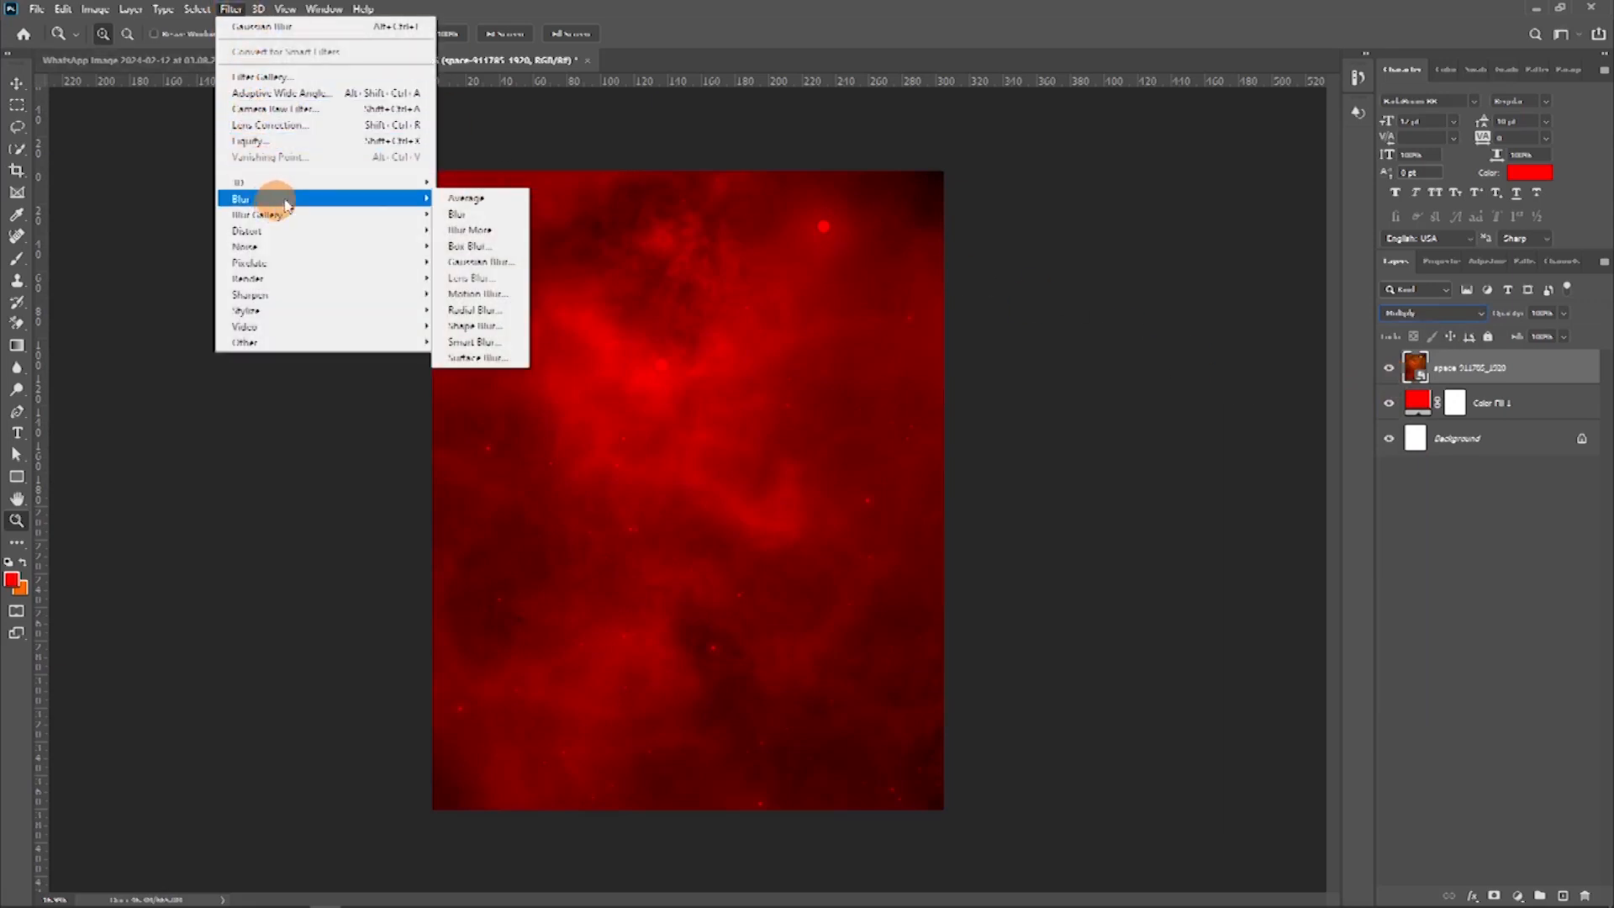
left_click(467, 262)
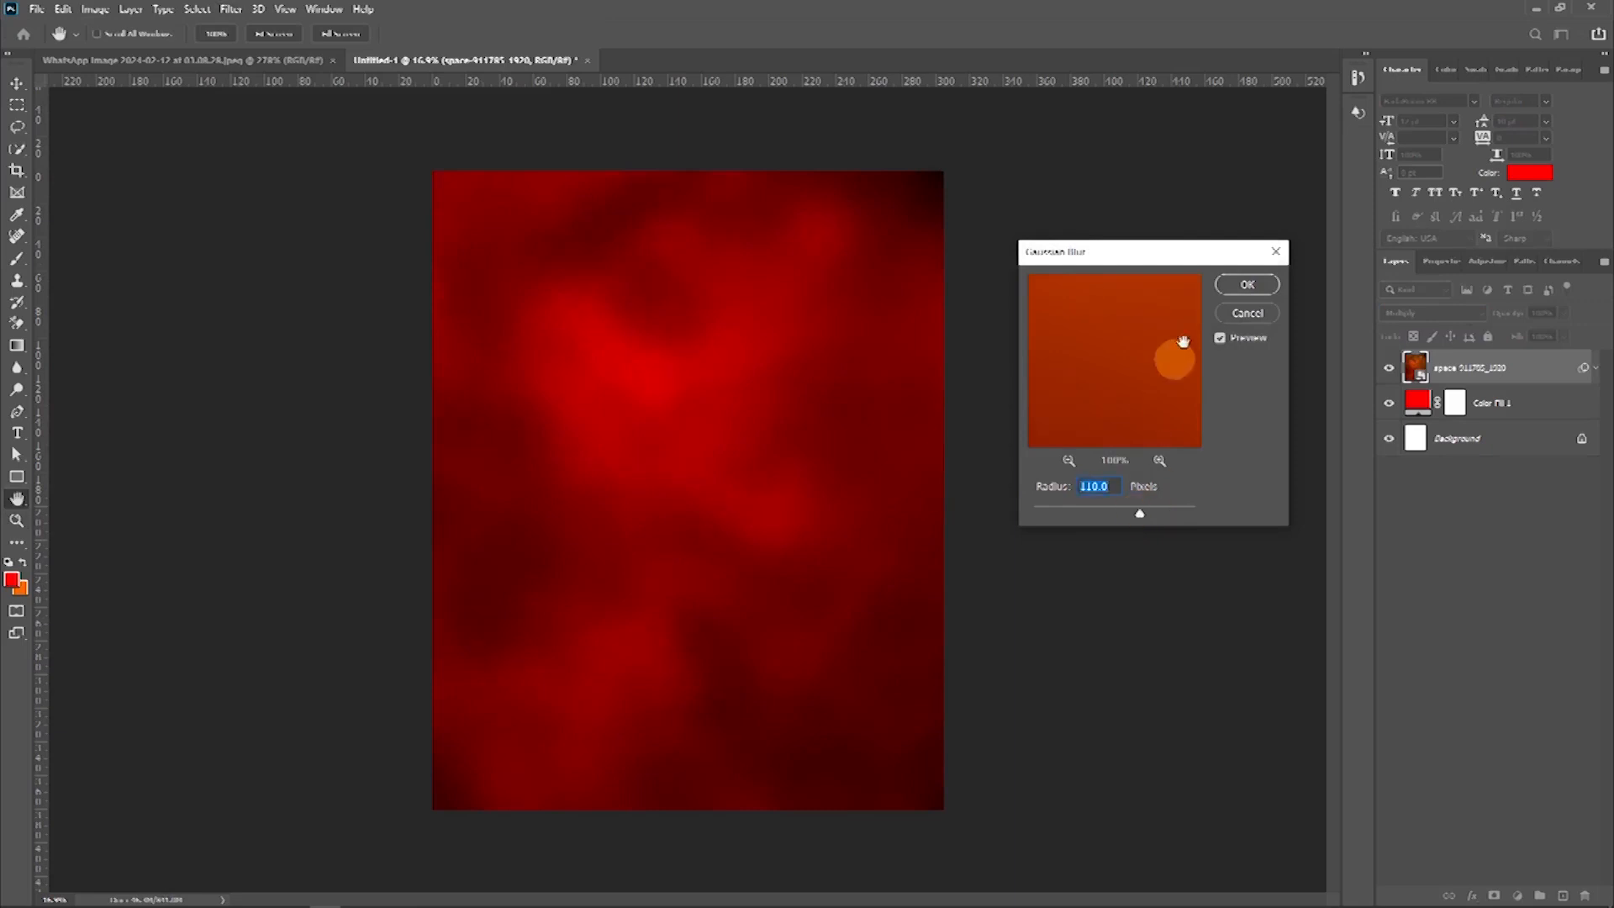
left_click(1250, 286)
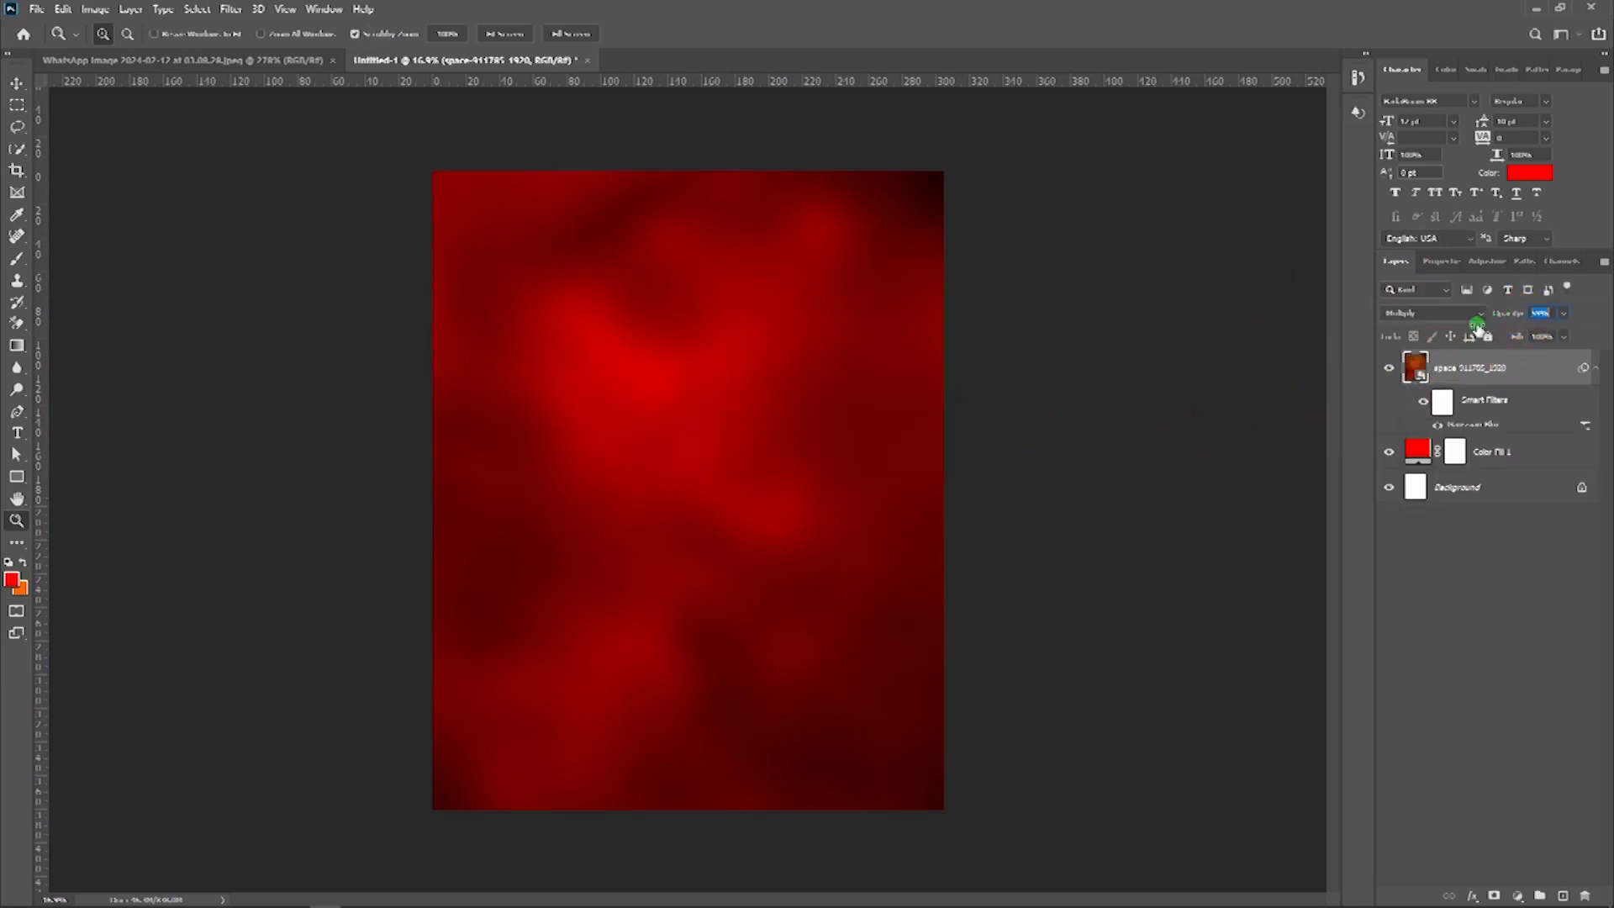
Step: Lower the blurred space layer's opacity to about 50% and switch back to the reference flyer
left_click_drag(1440, 336, 1467, 344)
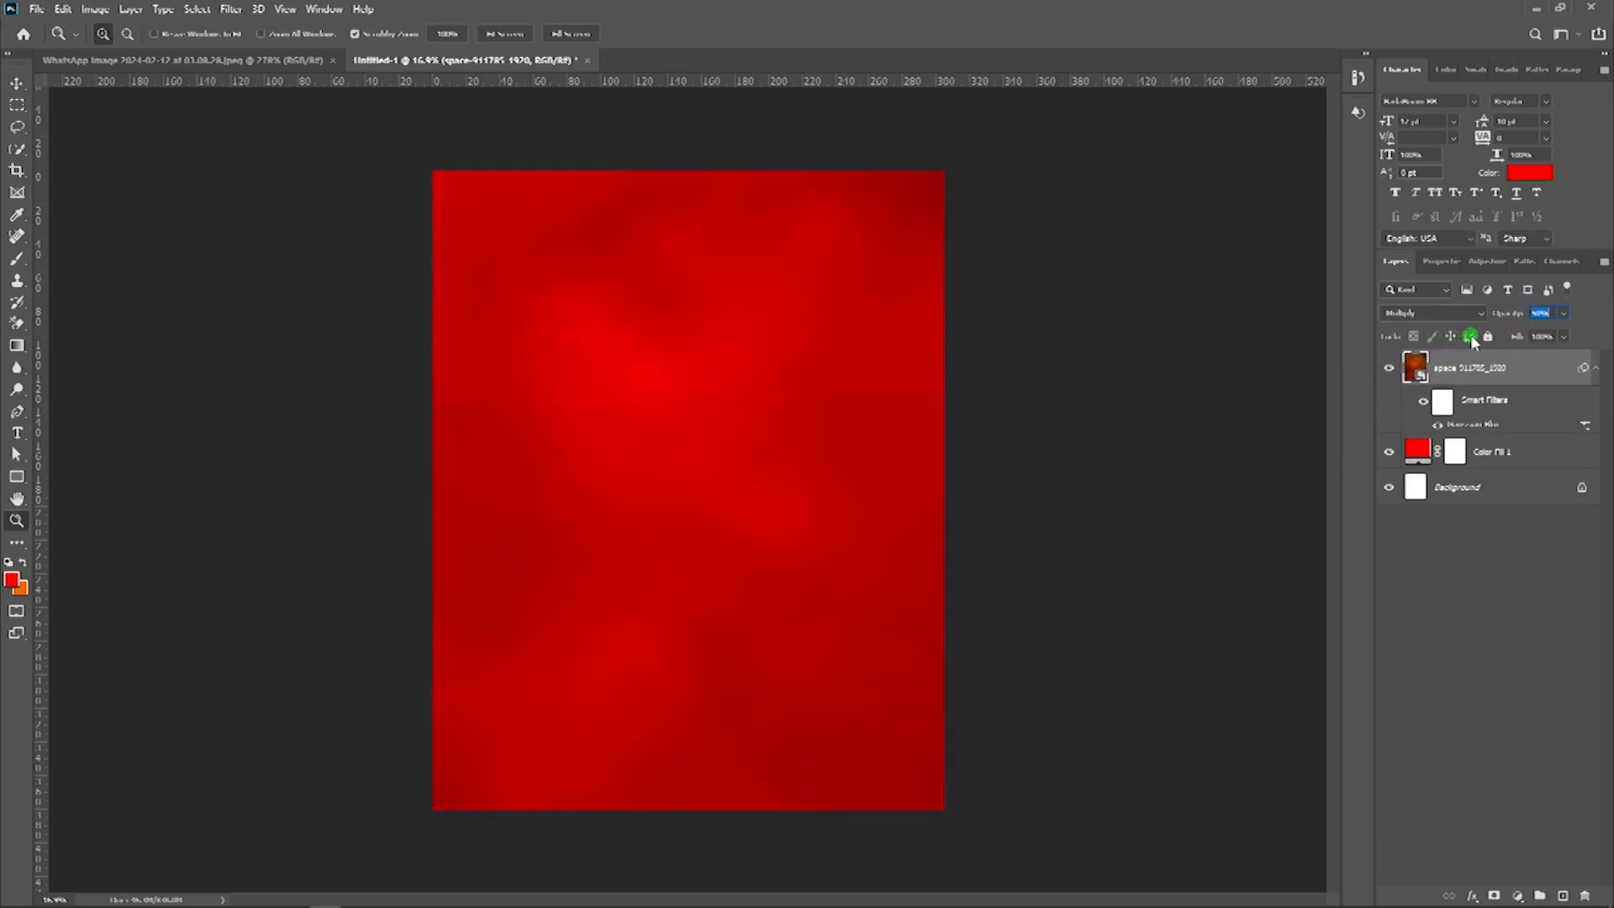
mouse_move(689, 295)
left_mouse_down()
mouse_move(725, 313)
mouse_move(684, 342)
mouse_move(637, 252)
mouse_move(785, 350)
mouse_move(760, 350)
mouse_move(832, 681)
mouse_move(738, 627)
mouse_move(843, 439)
mouse_move(799, 479)
mouse_move(819, 480)
left_mouse_up()
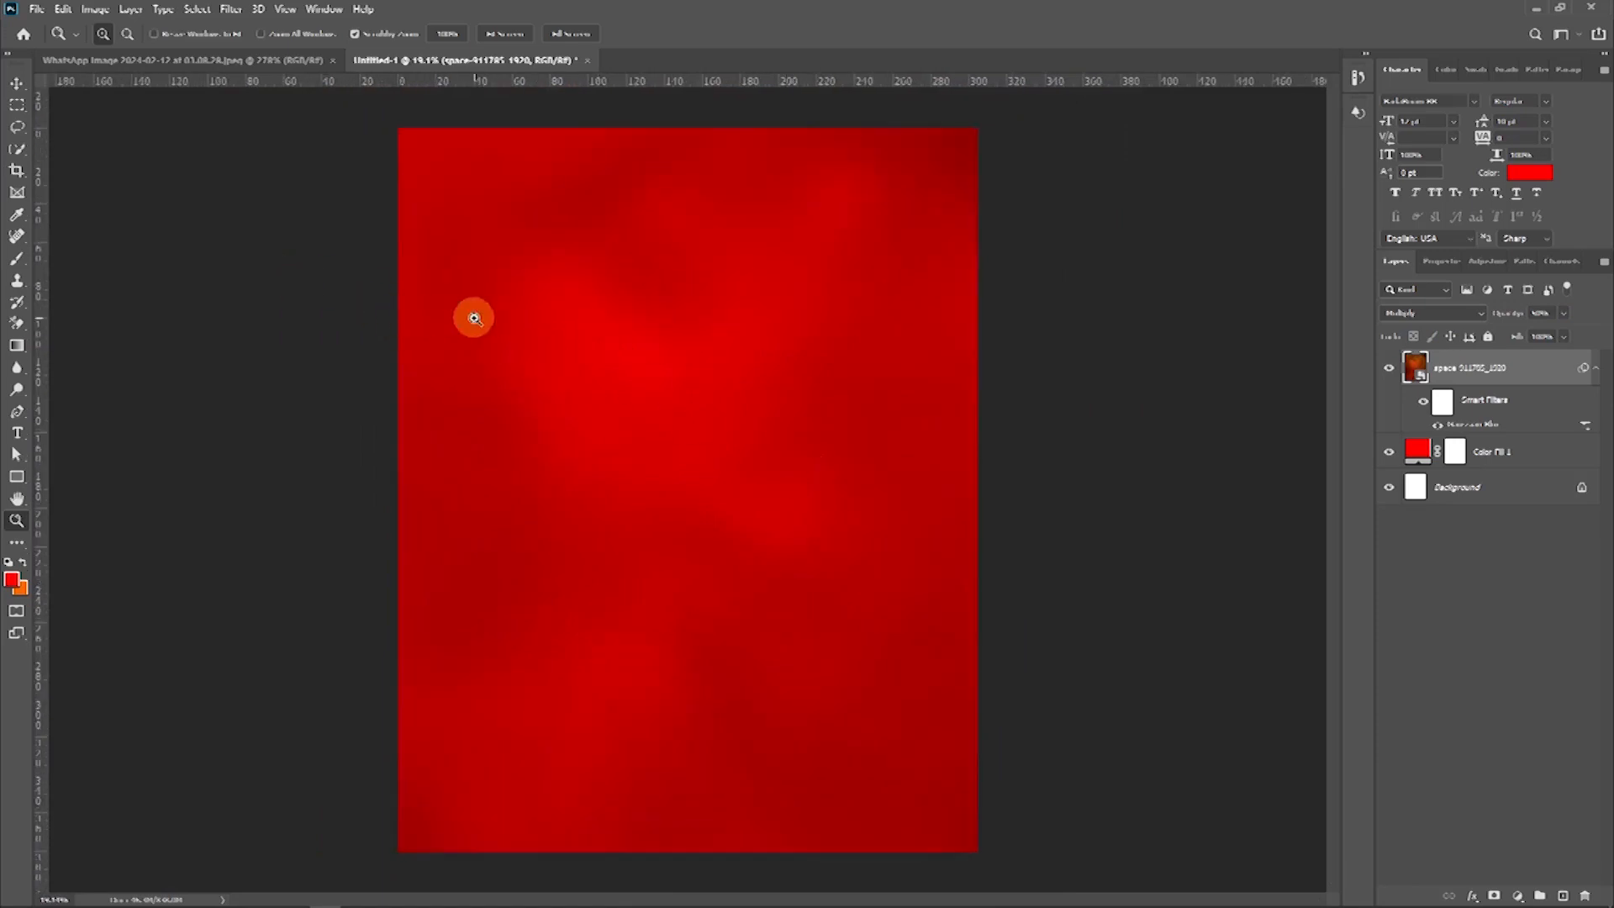
left_click(210, 62)
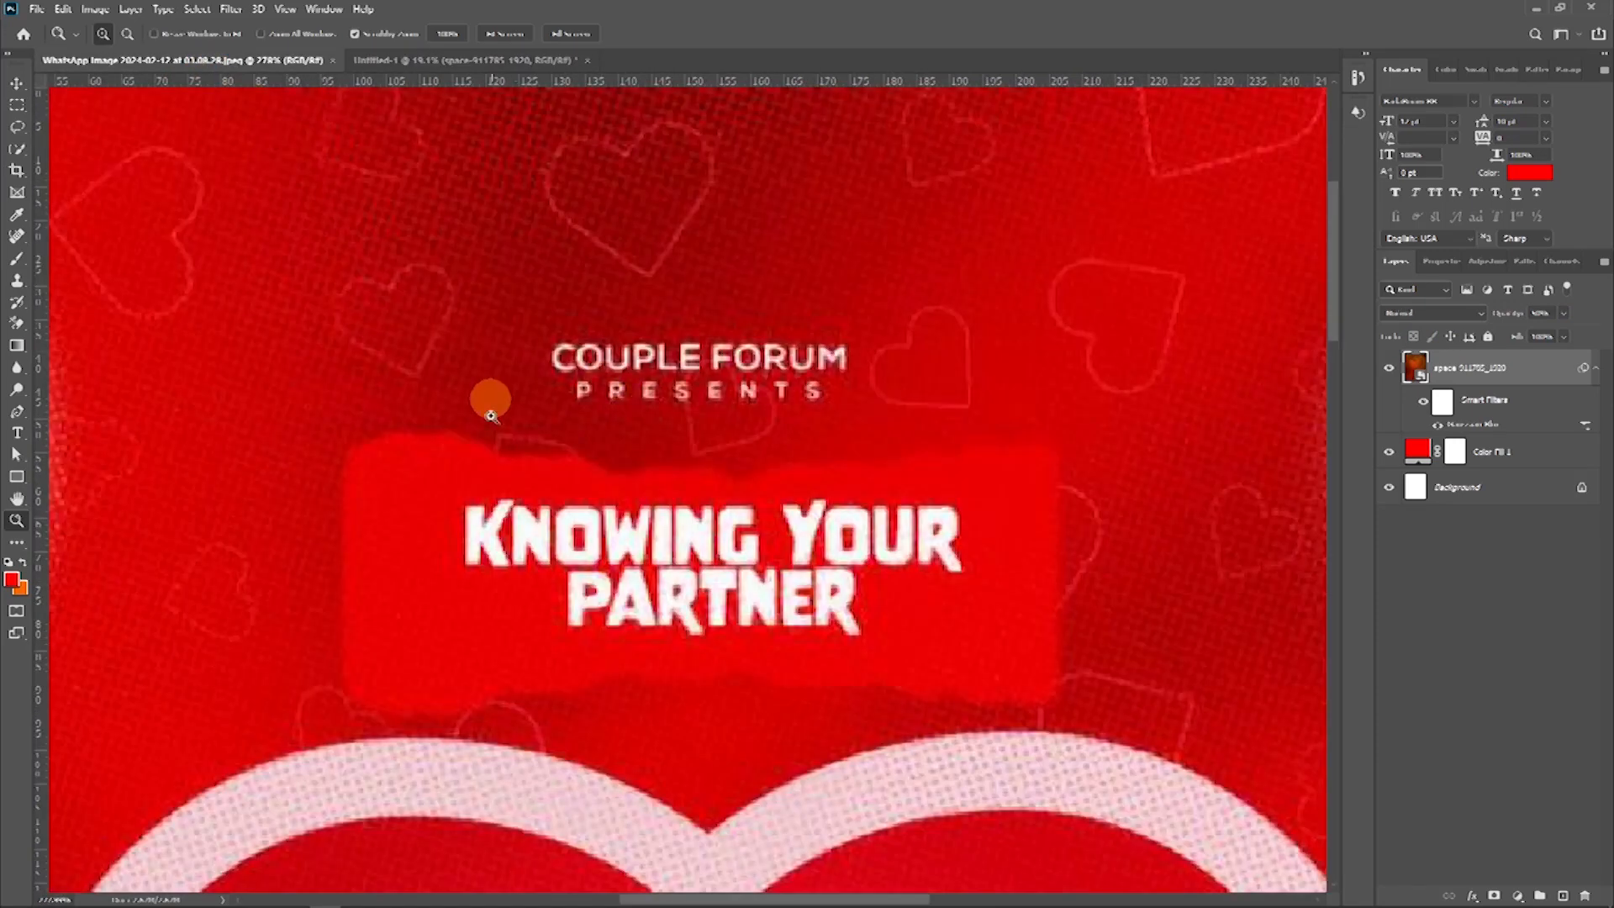
Step: Look over the whole reference flyer and return to the untitled document with the placed heart images
scroll(602, 422, "down", 2)
left_click_drag(660, 443, 606, 485)
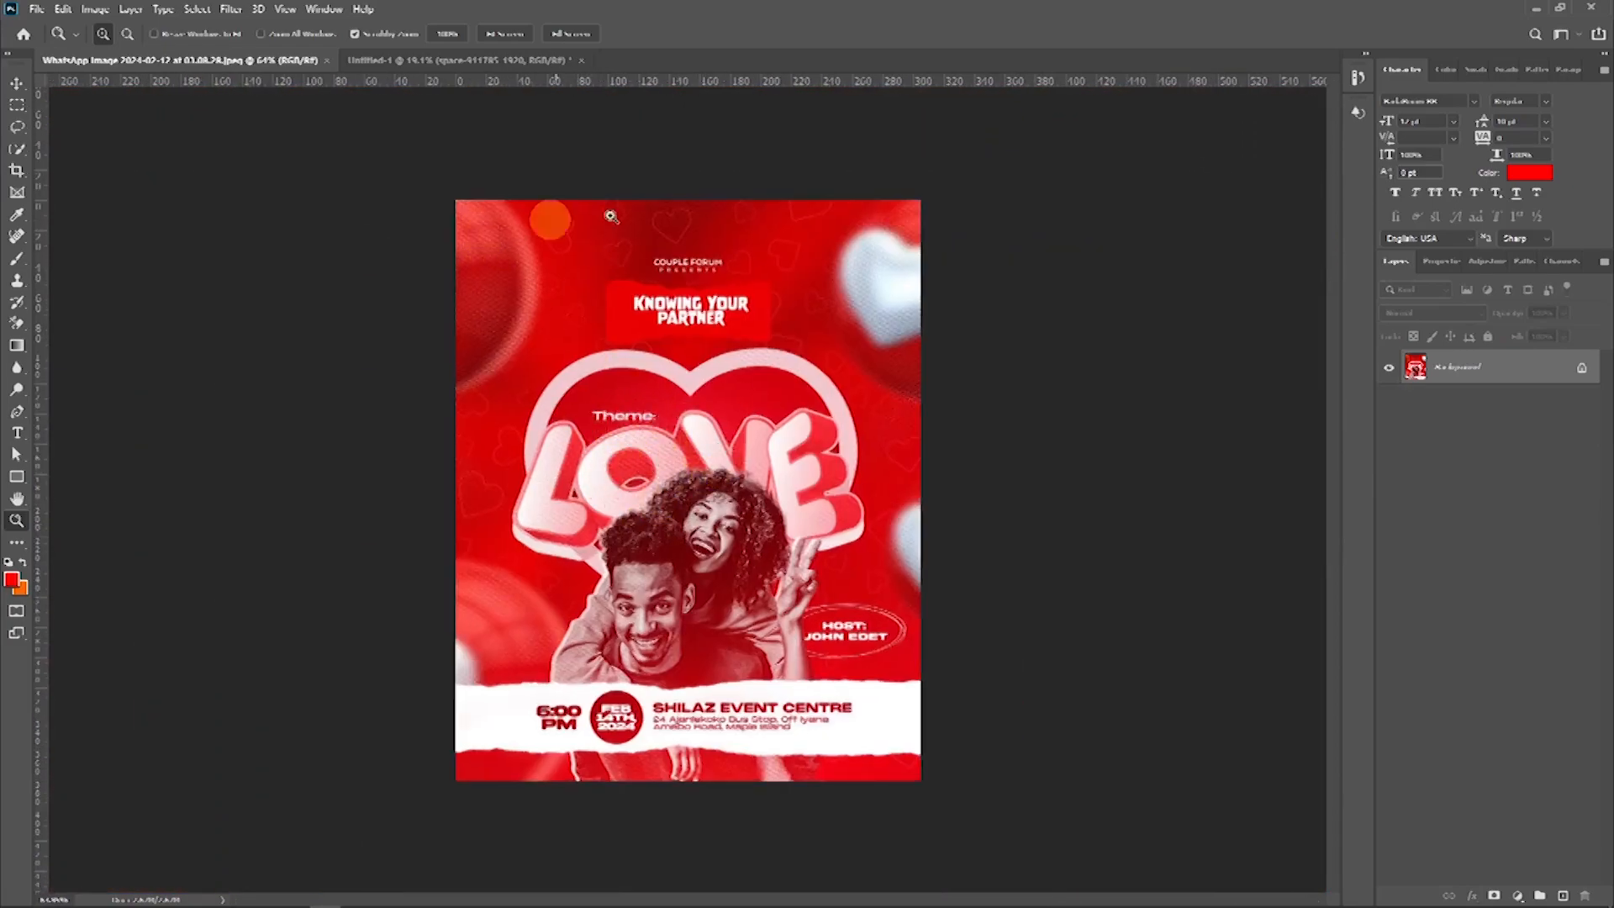
left_click(417, 61)
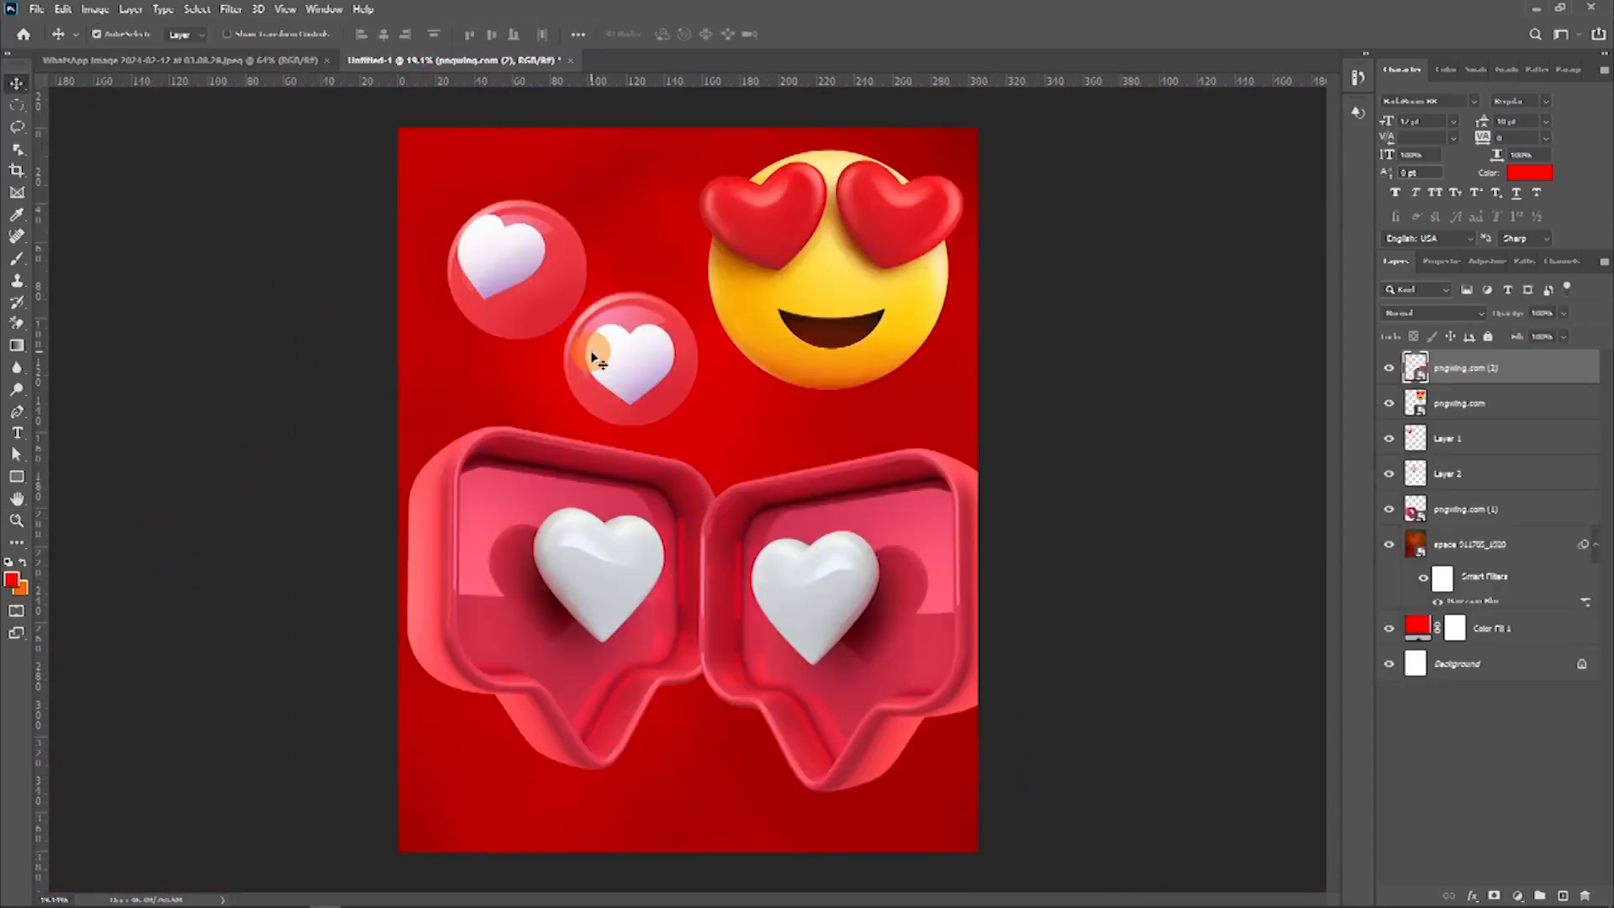
key("ctrl+Tab")
key("ctrl+Tab")
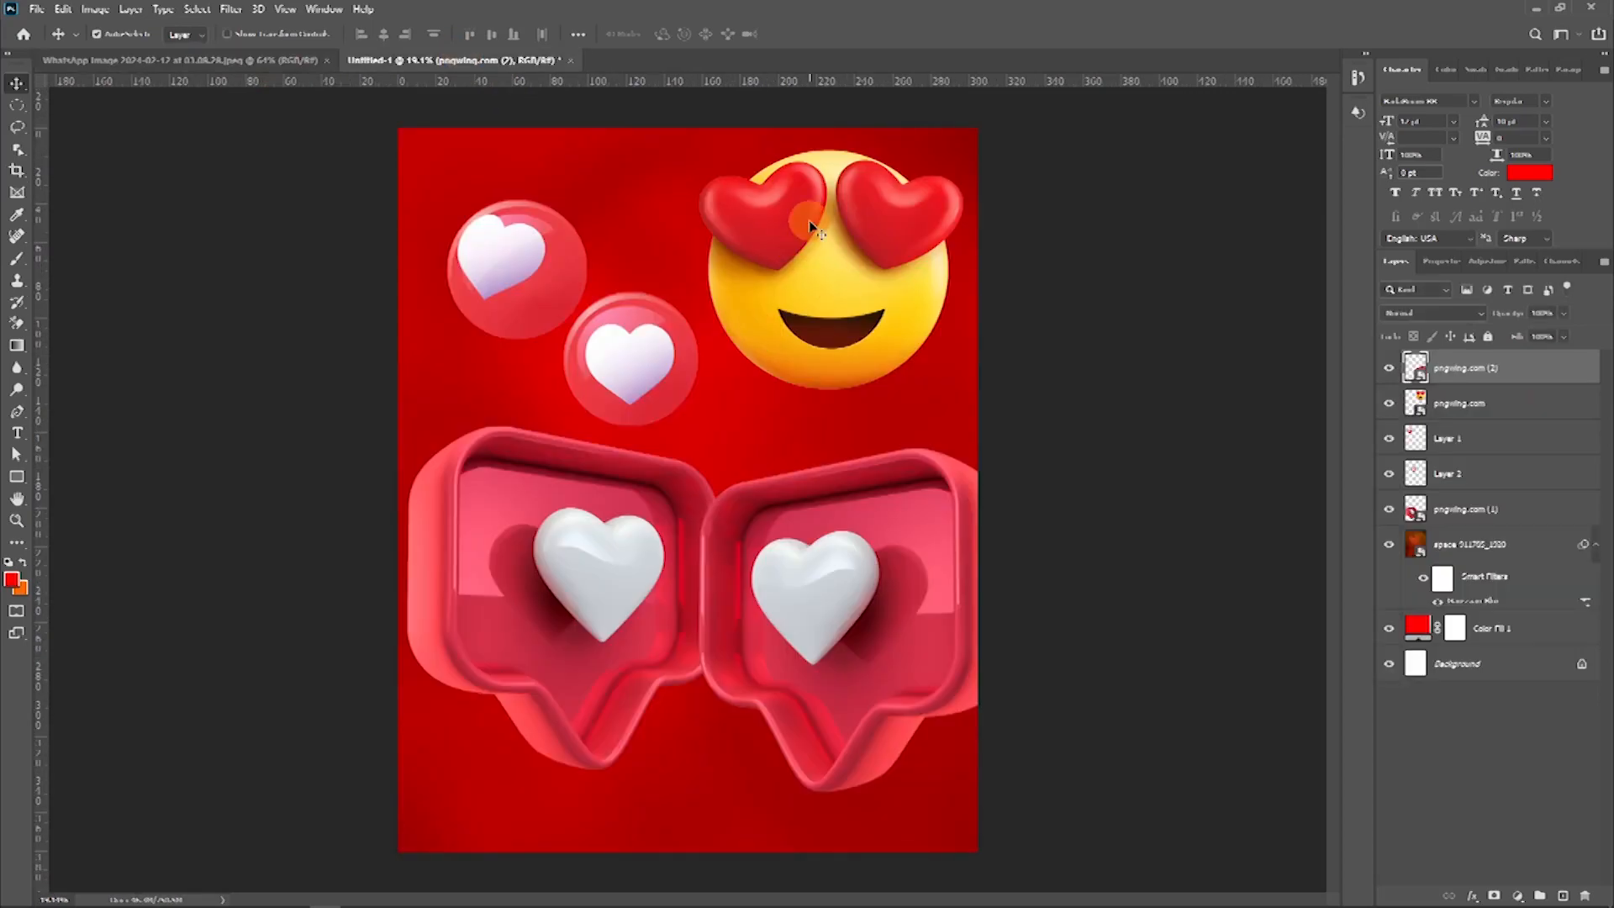
Step: Arrange the two heart circles and two heart speech bubbles in the flyer's four corners and hide the smiley emoji layer
left_click_drag(810, 224, 881, 172)
left_click_drag(509, 264, 439, 165)
left_click_drag(584, 580, 478, 766)
left_click_drag(814, 618, 826, 356)
left_click_drag(844, 148, 850, 697)
left_click_drag(890, 484, 896, 339)
left_click_drag(608, 338, 911, 803)
left_click_drag(882, 748, 970, 740)
left_click(1389, 403)
left_click_drag(913, 802, 922, 766)
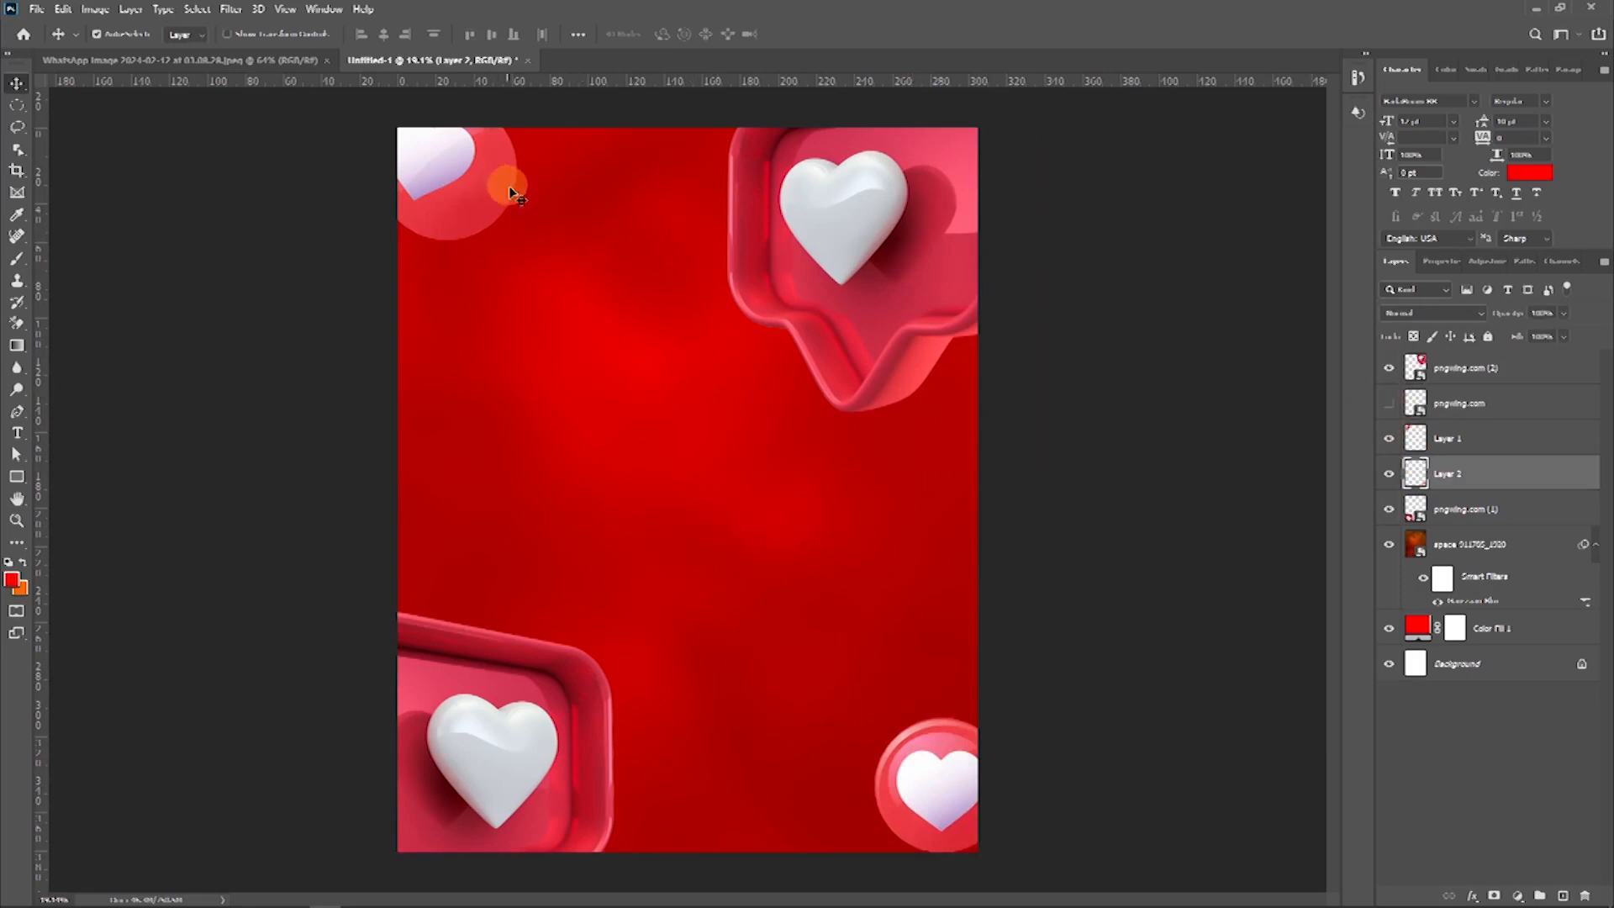
Step: Enlarge the heart circle in the flyer's upper-left corner so it extends past the canvas edge
left_click(473, 204)
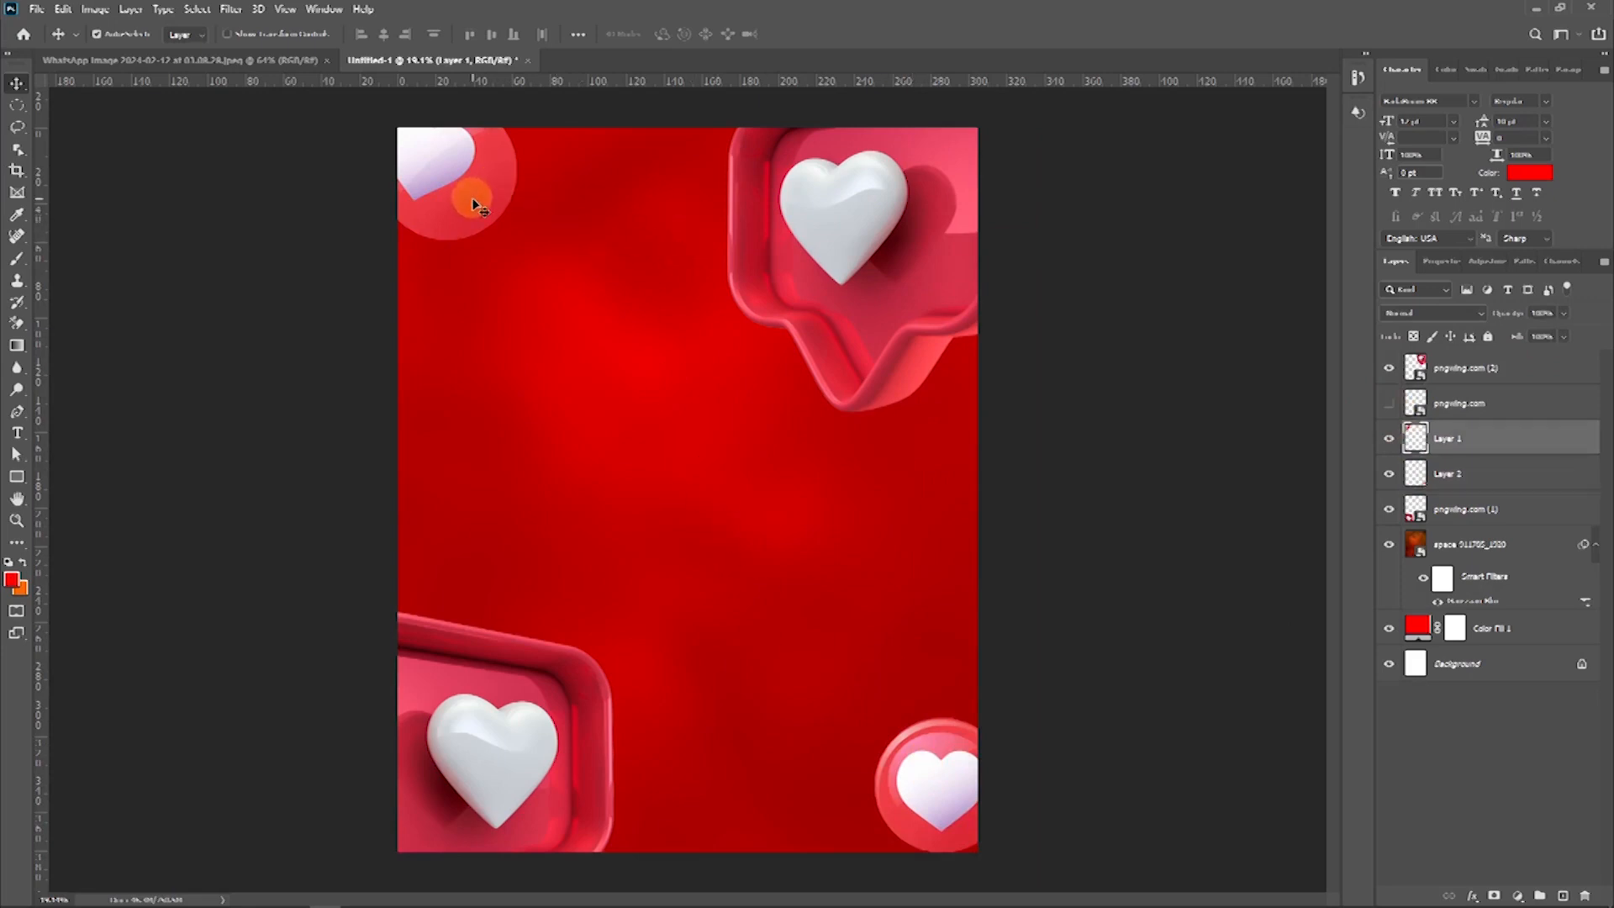
key("ctrl+t")
left_click_drag(514, 236, 556, 281)
key("Return")
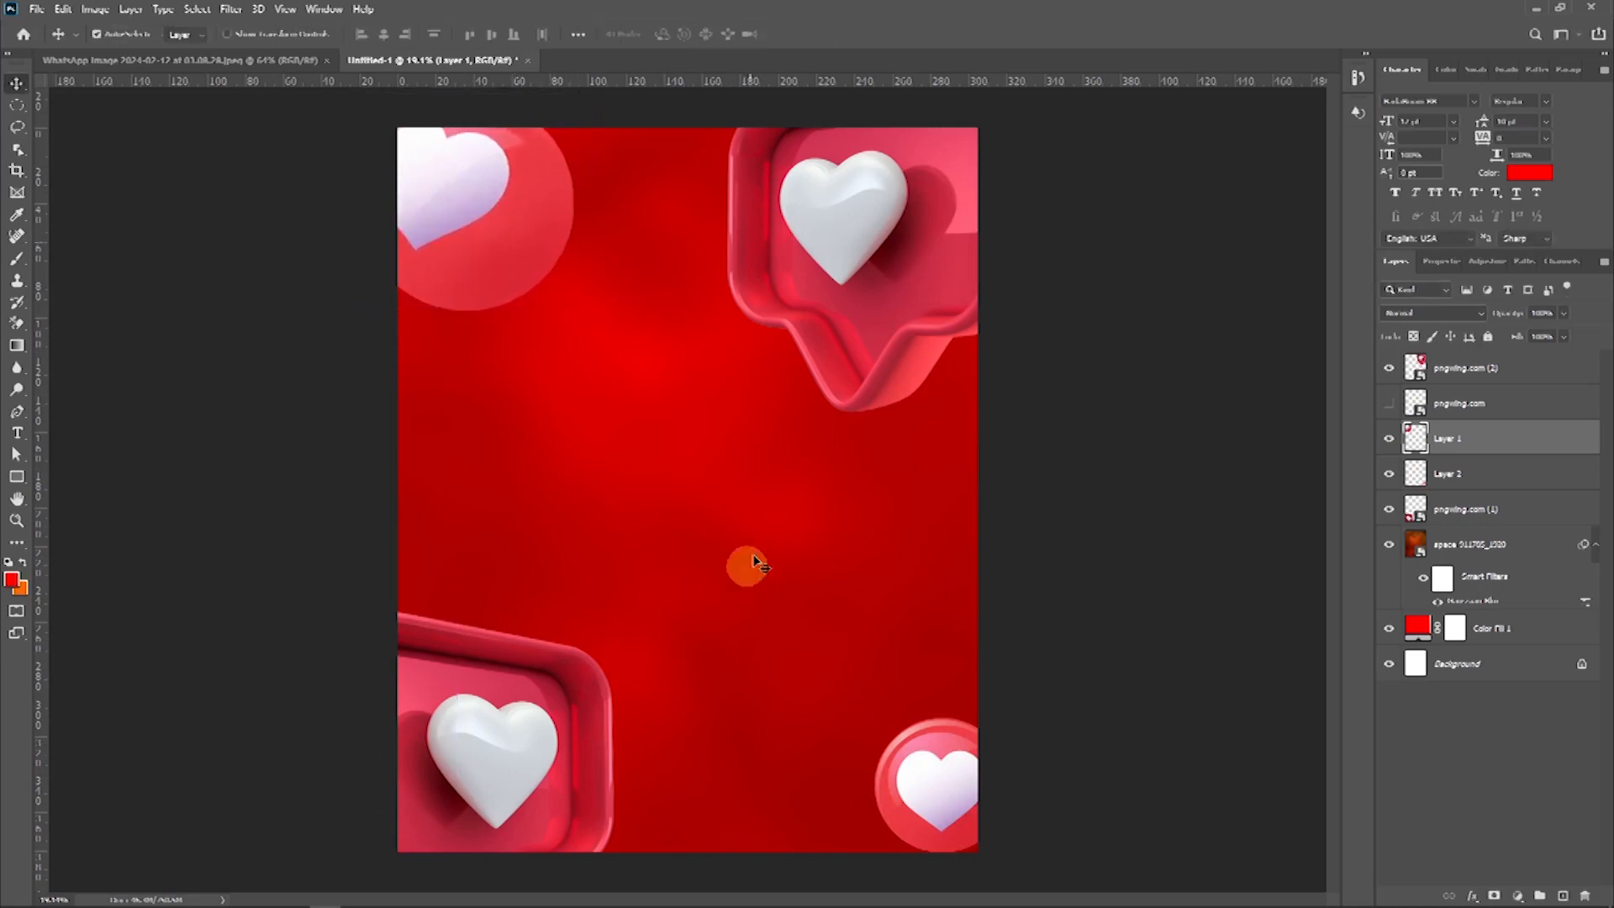
Step: Scale the heart speech bubble down to about 67% and position it in the flyer's upper-right corner
left_click(878, 281)
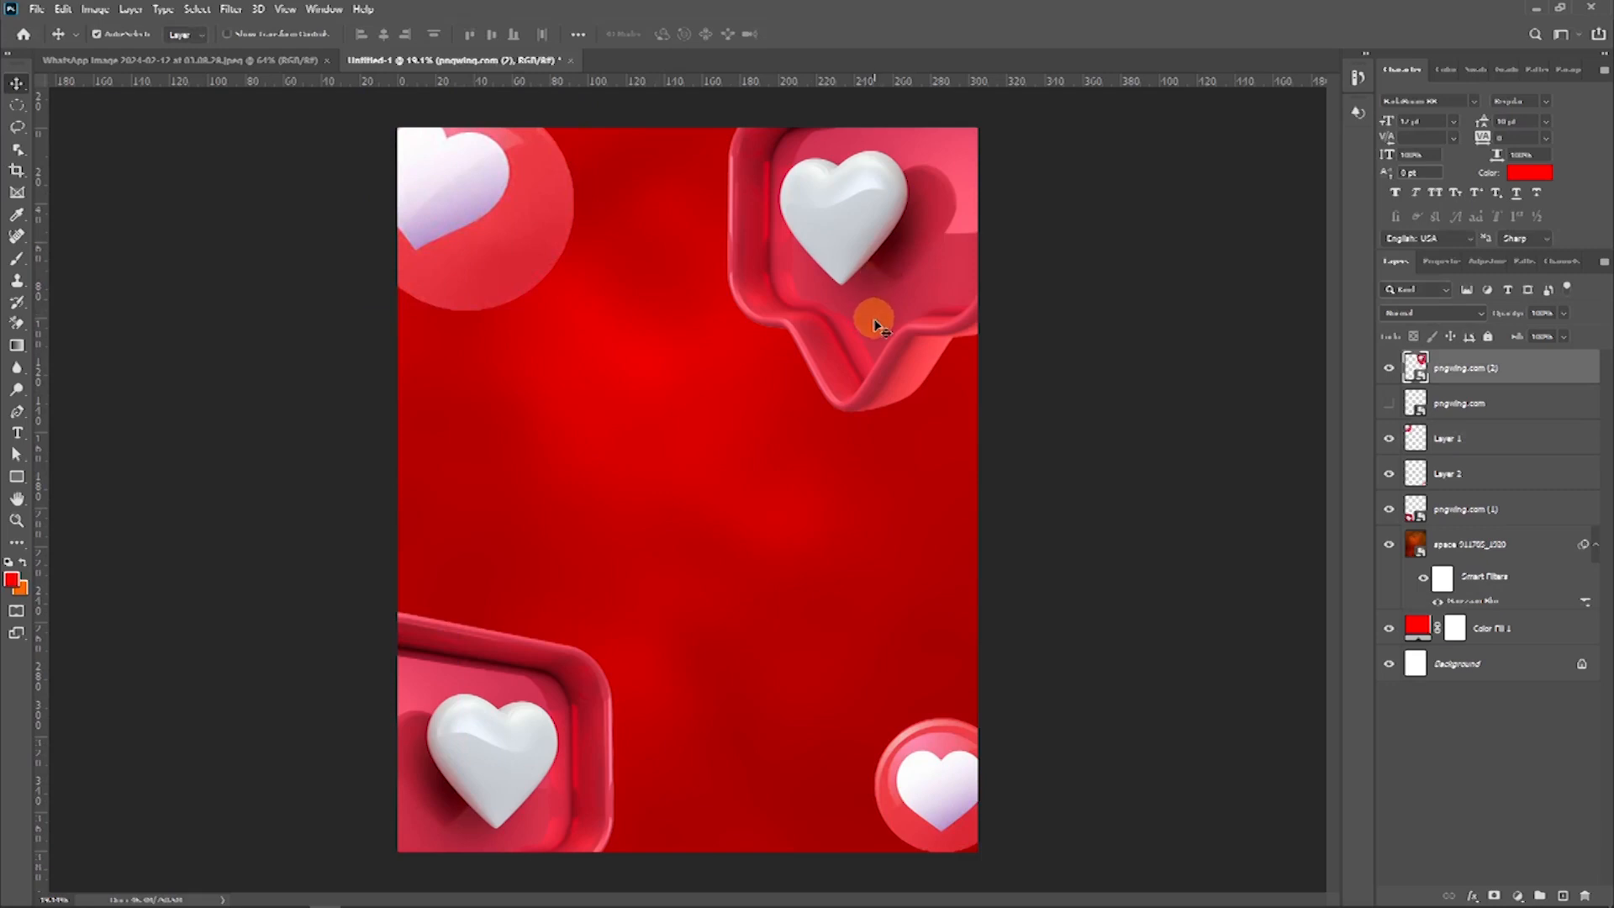
key("ctrl+t")
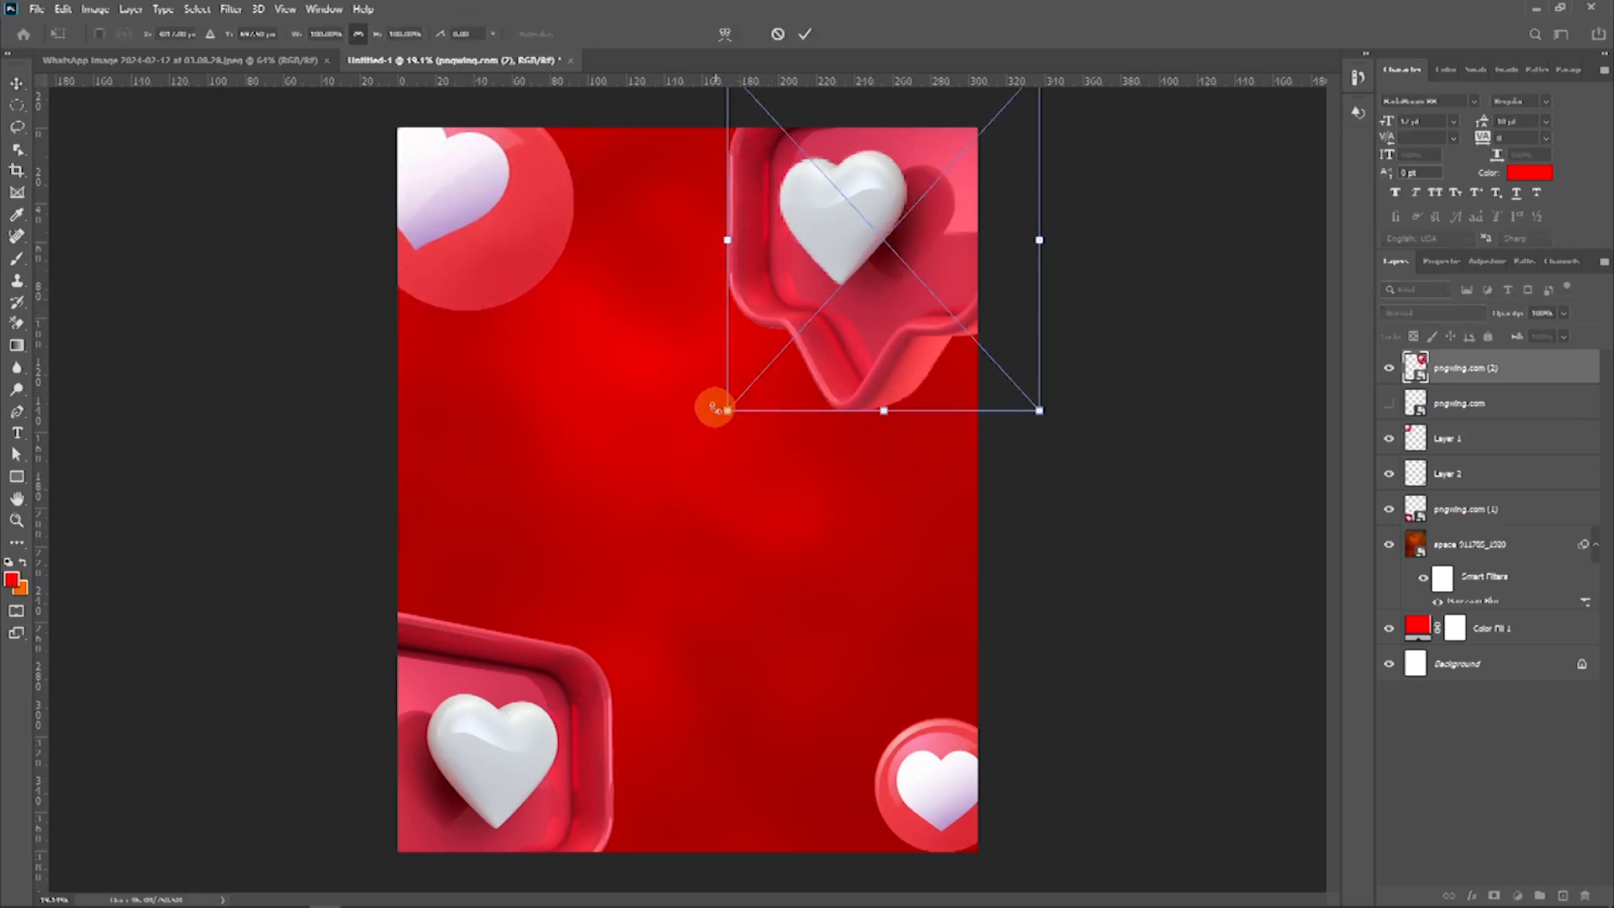
left_click_drag(734, 410, 893, 271)
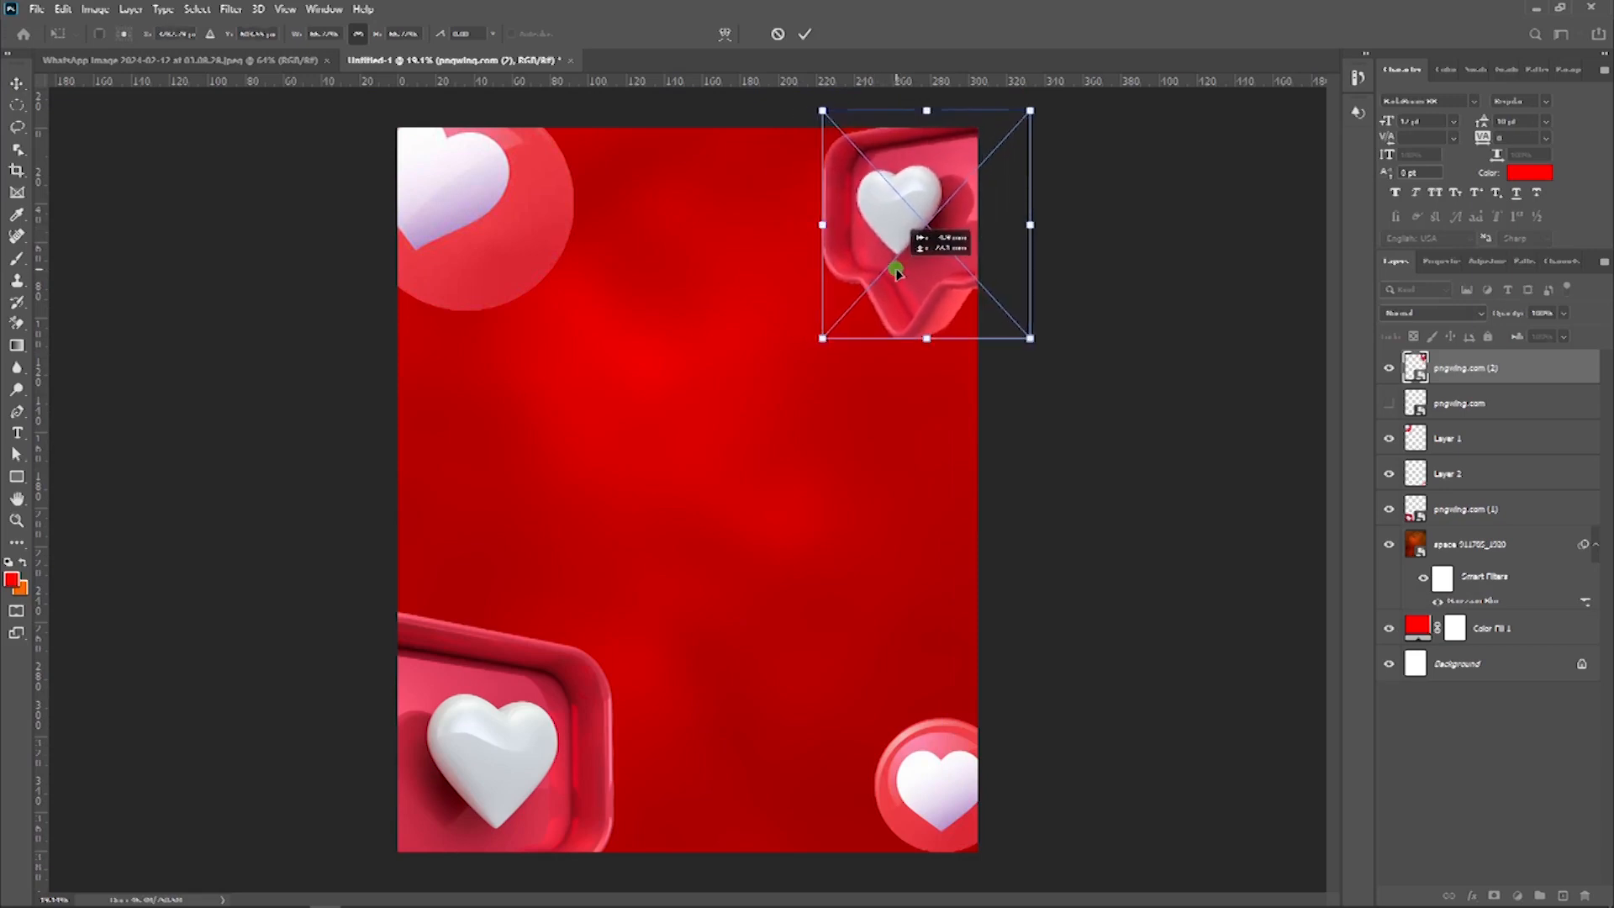
left_click(805, 38)
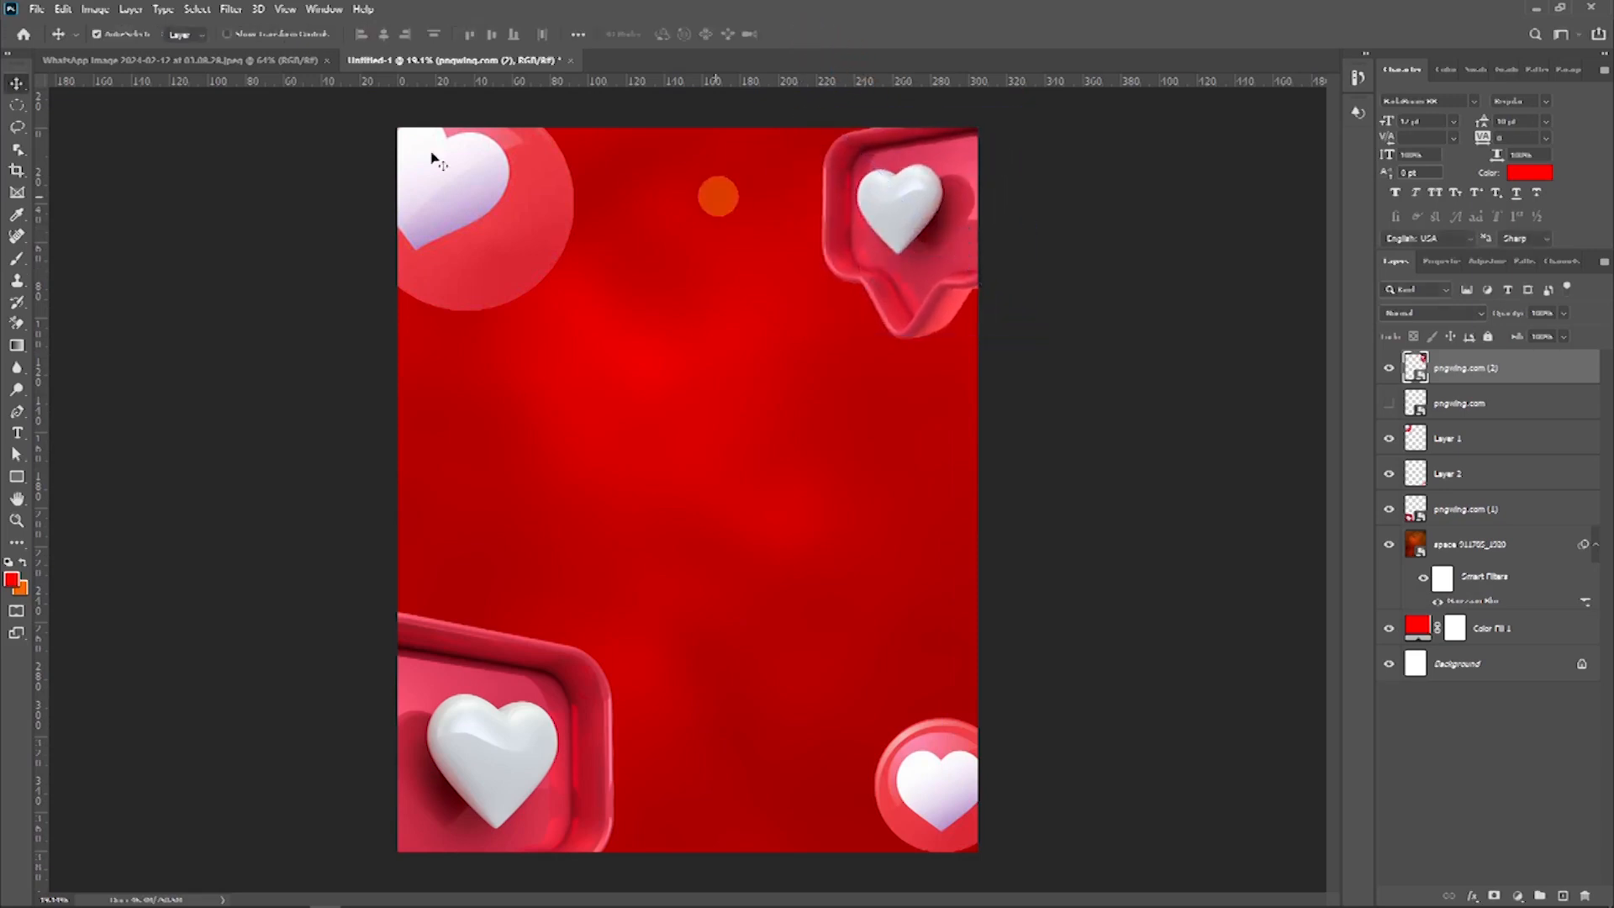
Step: Scale the lower-left heart speech bubble to about 90% and position it partly beyond the canvas corner
left_click(502, 739)
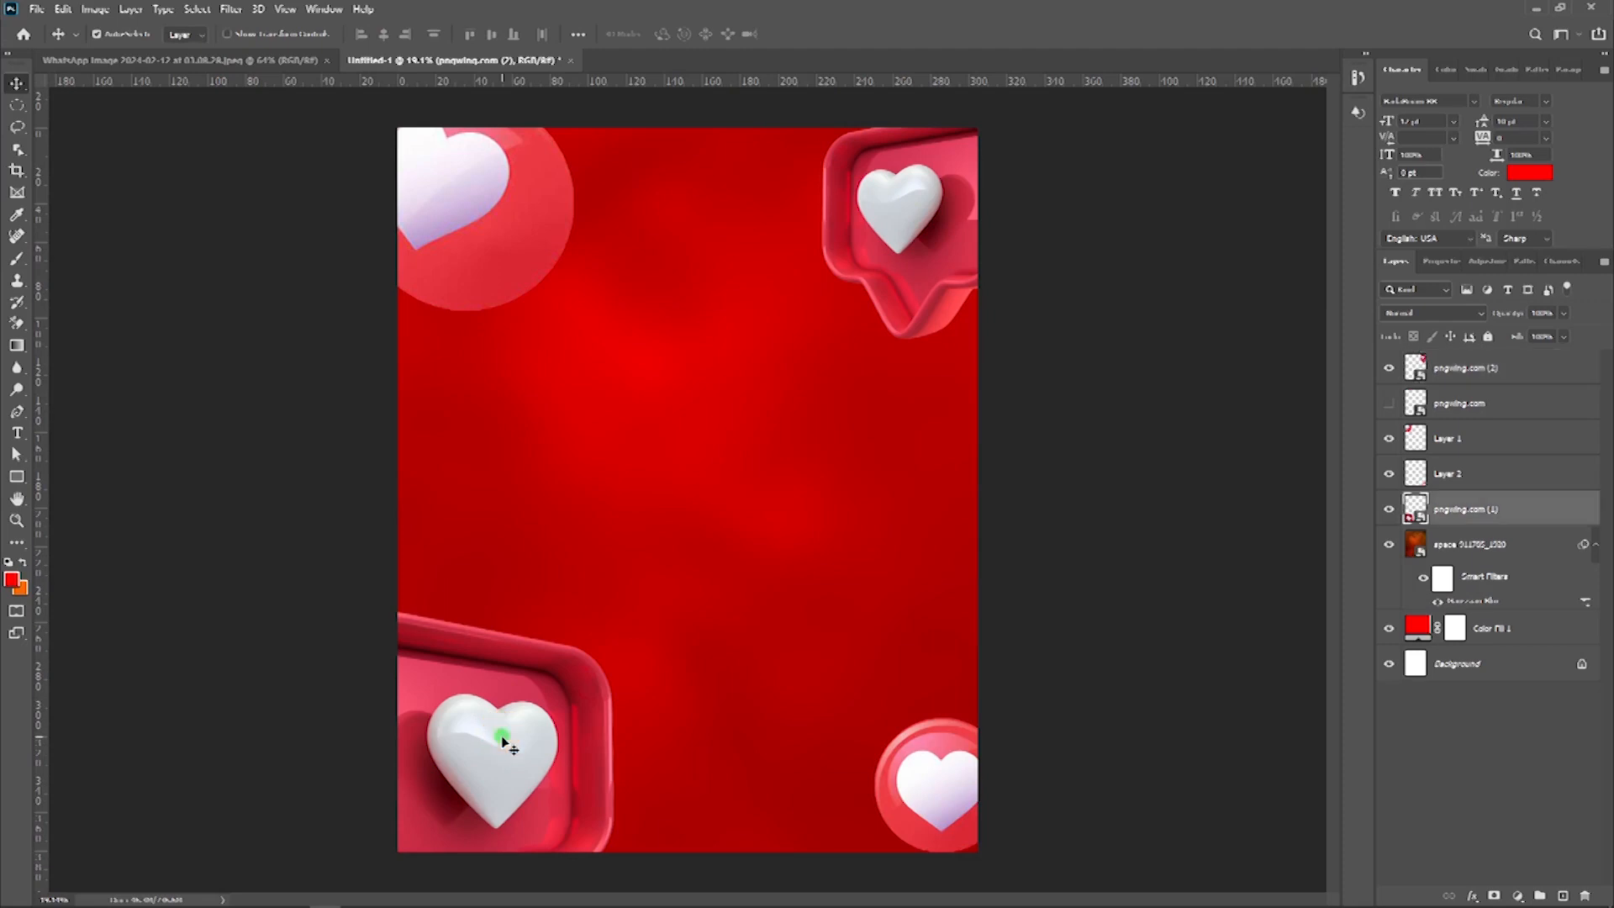
key("ctrl+t")
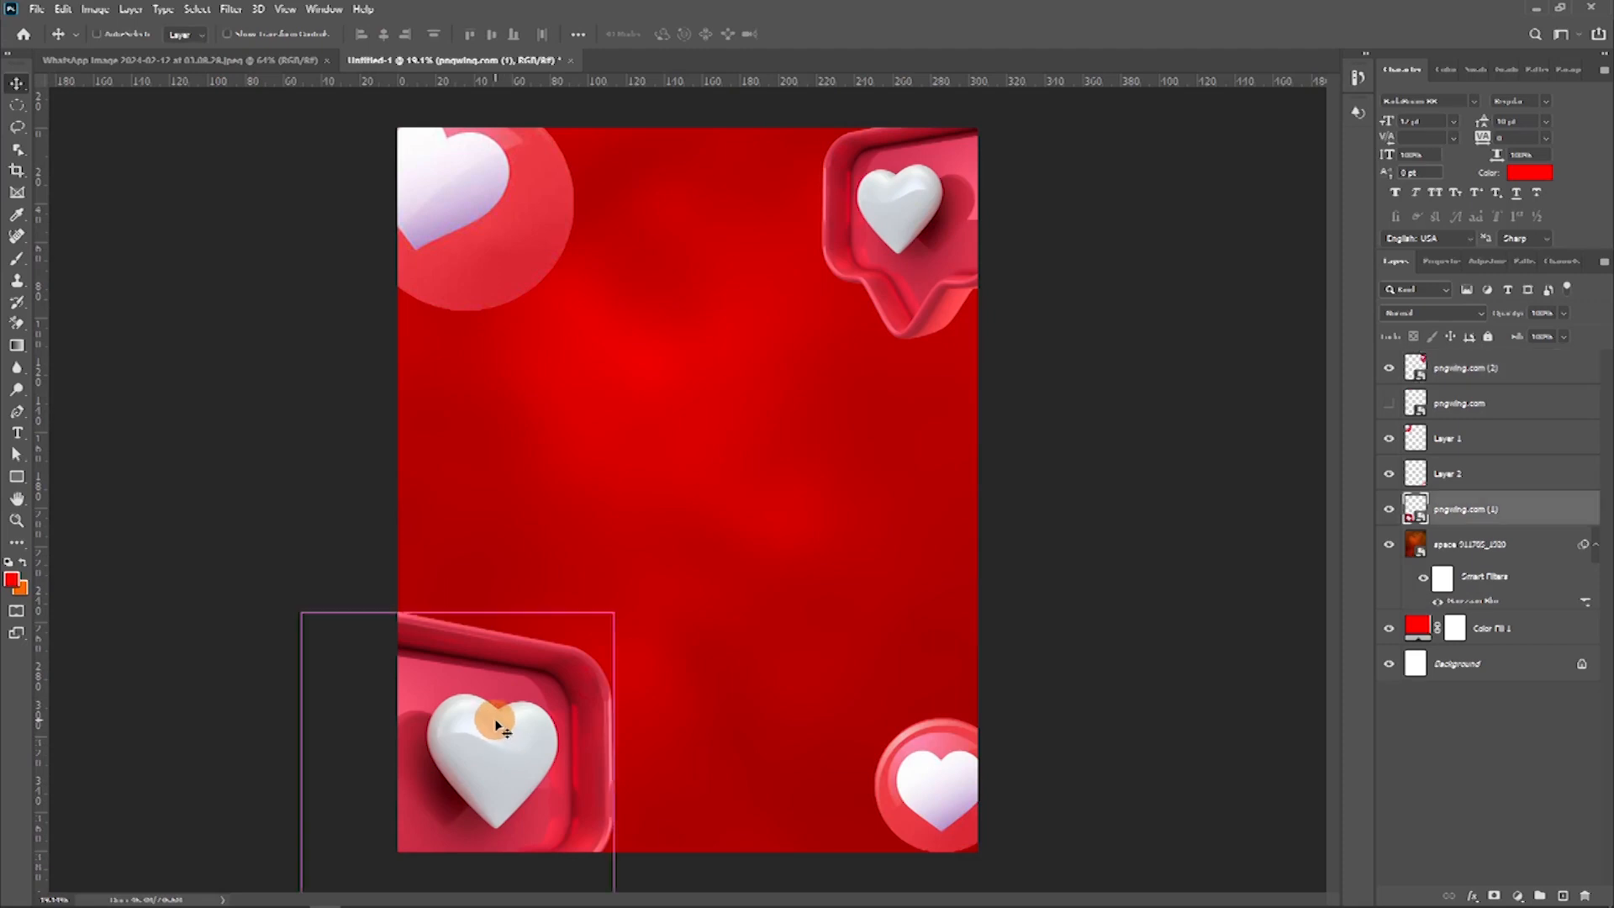
left_click_drag(617, 609, 538, 683)
left_click_drag(503, 774, 547, 673)
left_click_drag(587, 582, 556, 620)
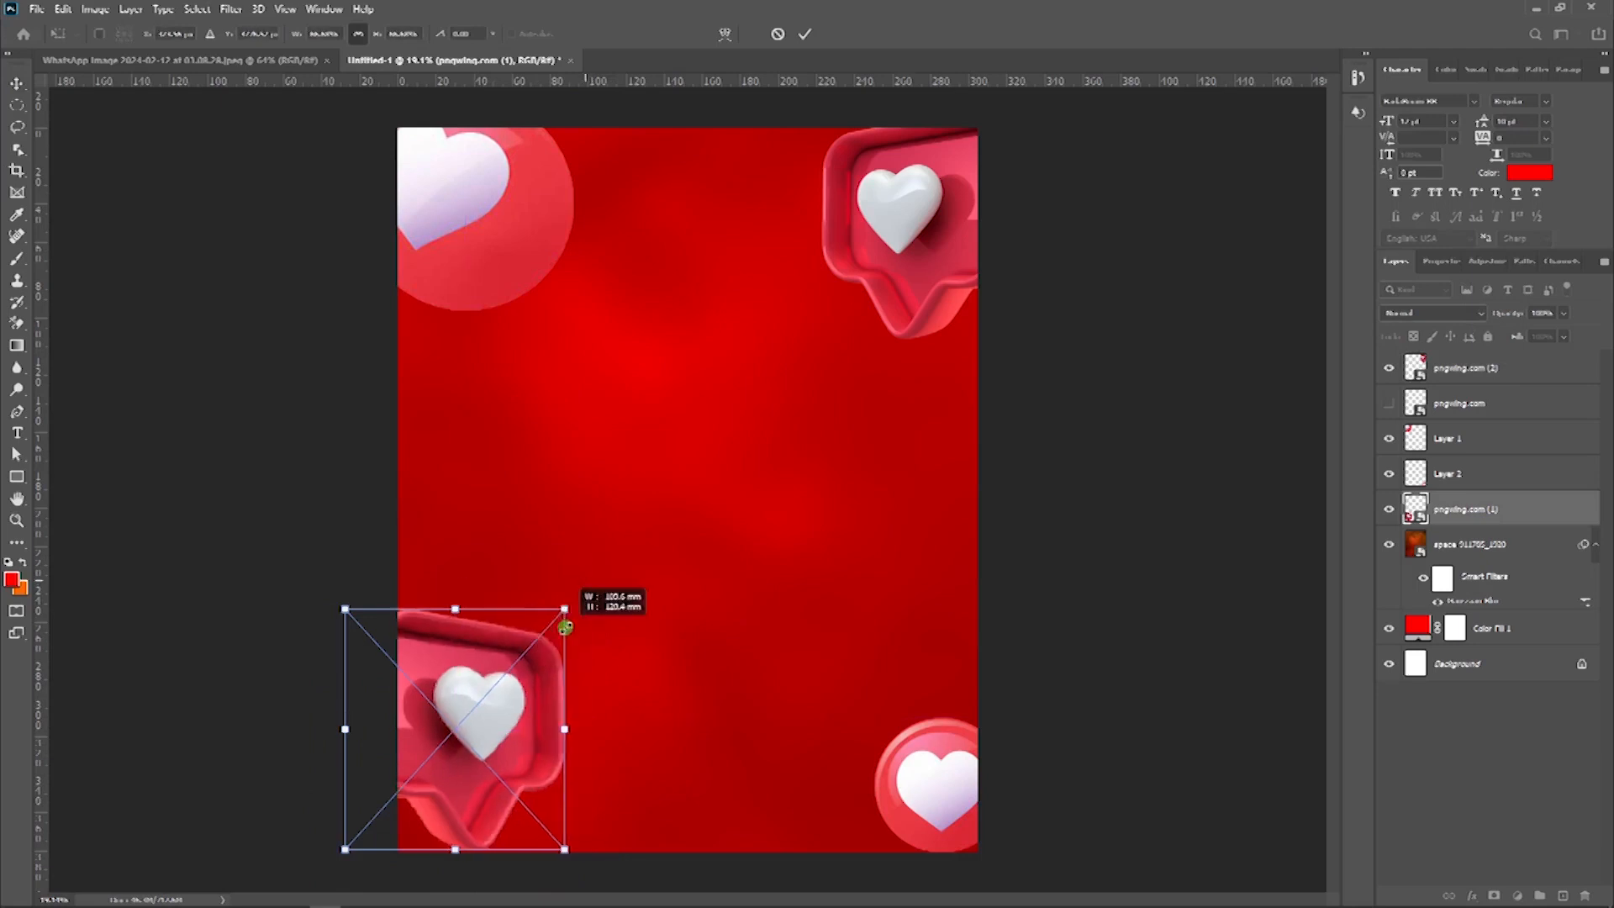
left_click_drag(461, 708, 475, 742)
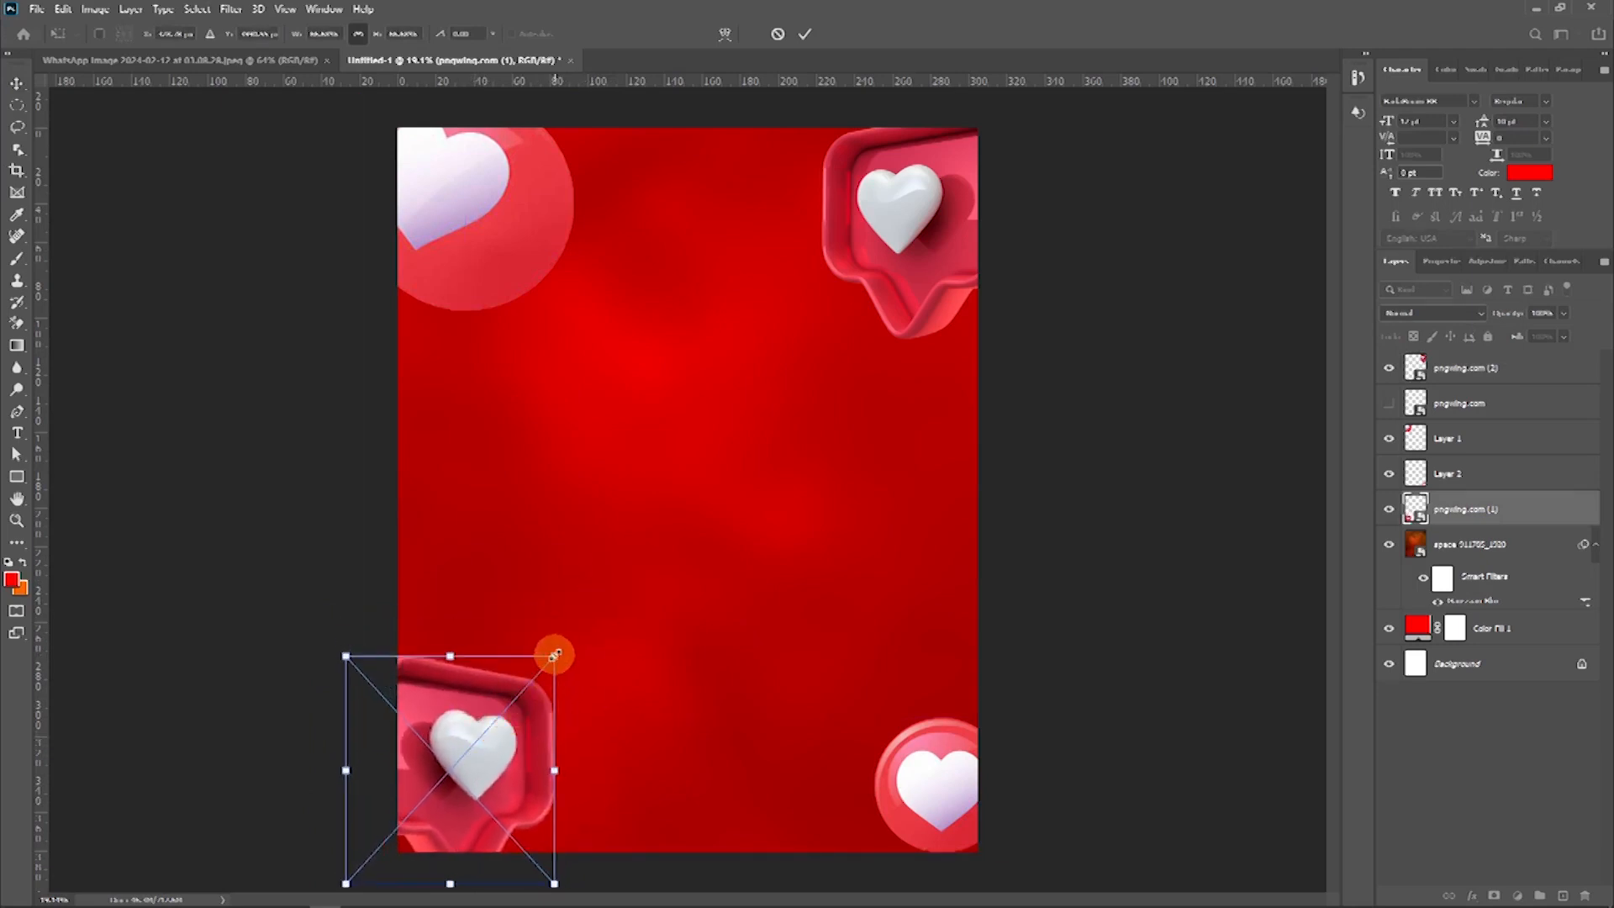
left_click_drag(554, 655, 594, 605)
left_click_drag(504, 714, 515, 678)
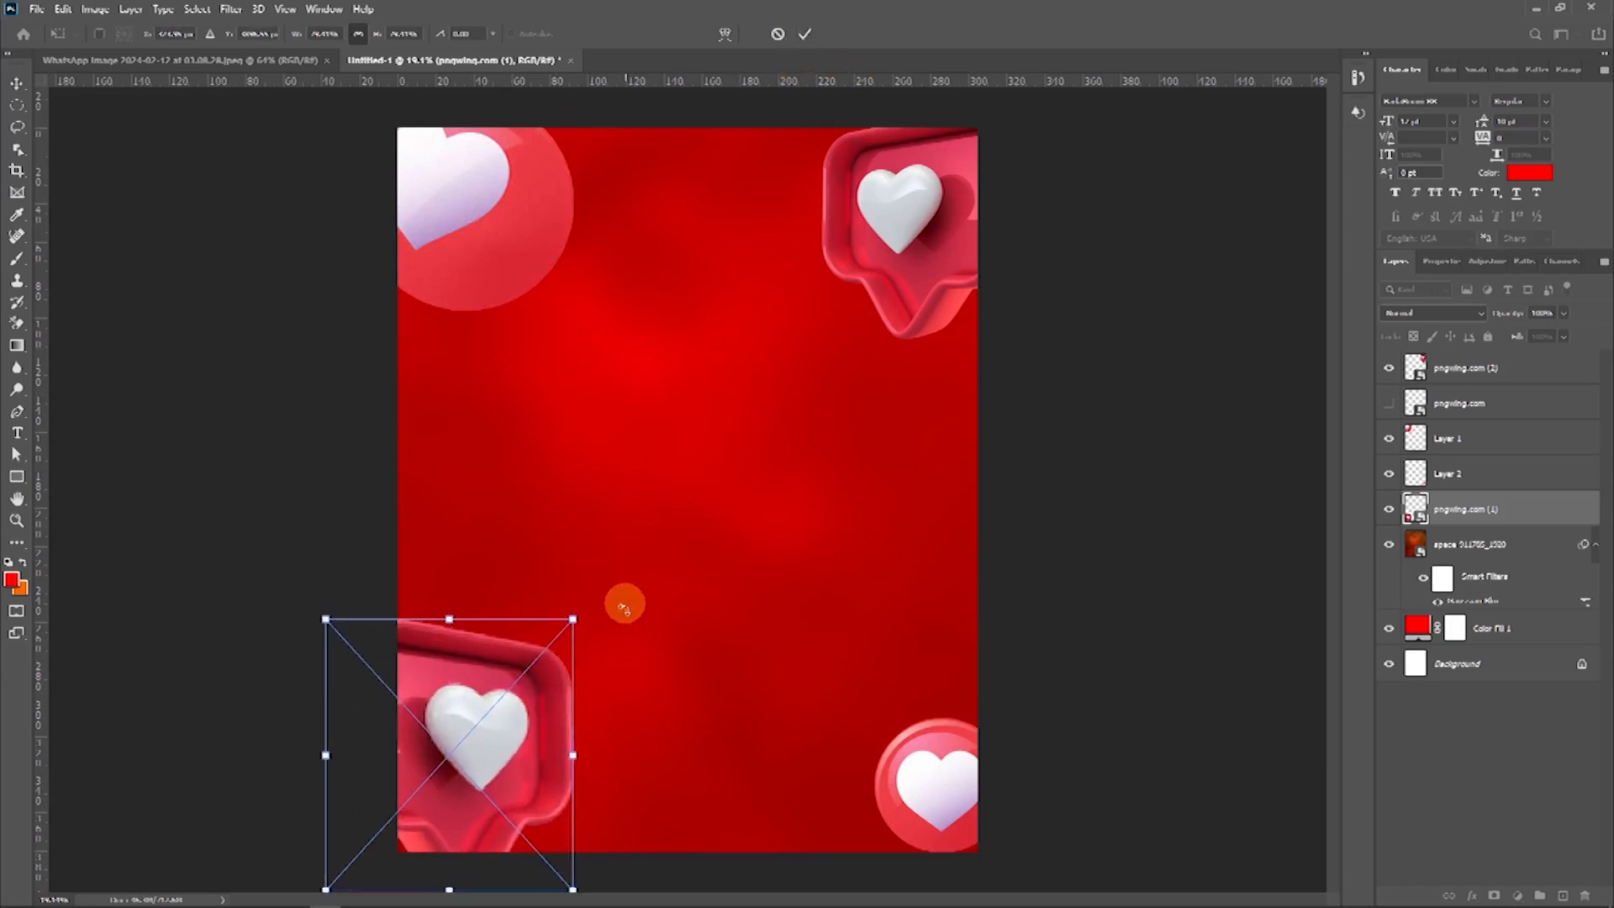
left_click_drag(574, 622, 607, 581)
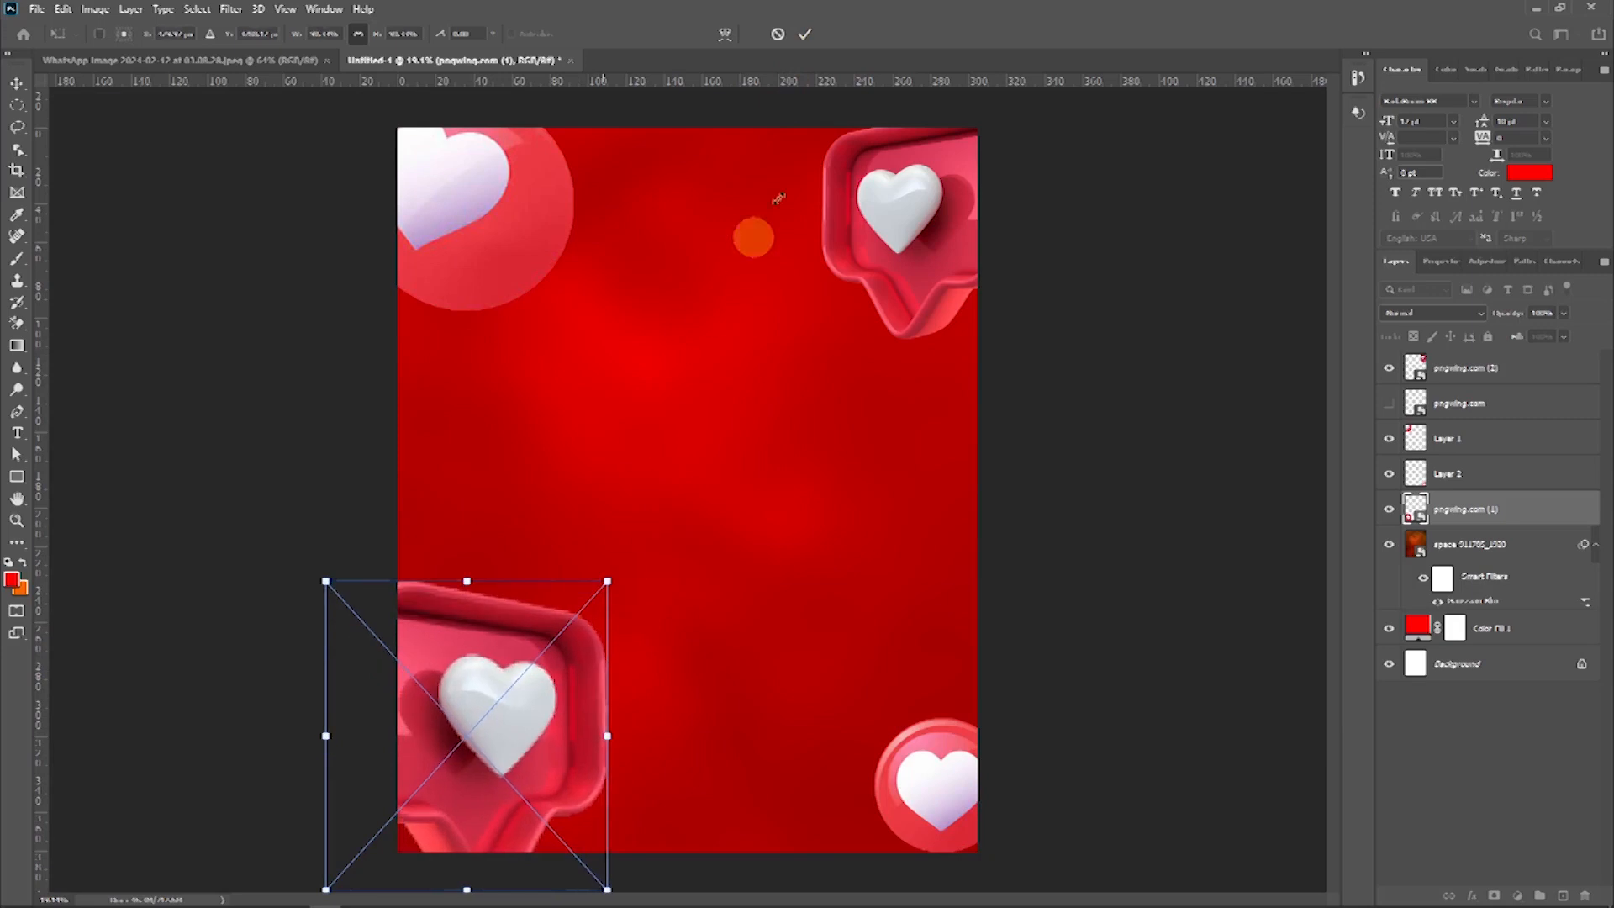
left_click(808, 34)
Step: Enlarge the heart circle in the flyer's lower-right corner
left_click(948, 780)
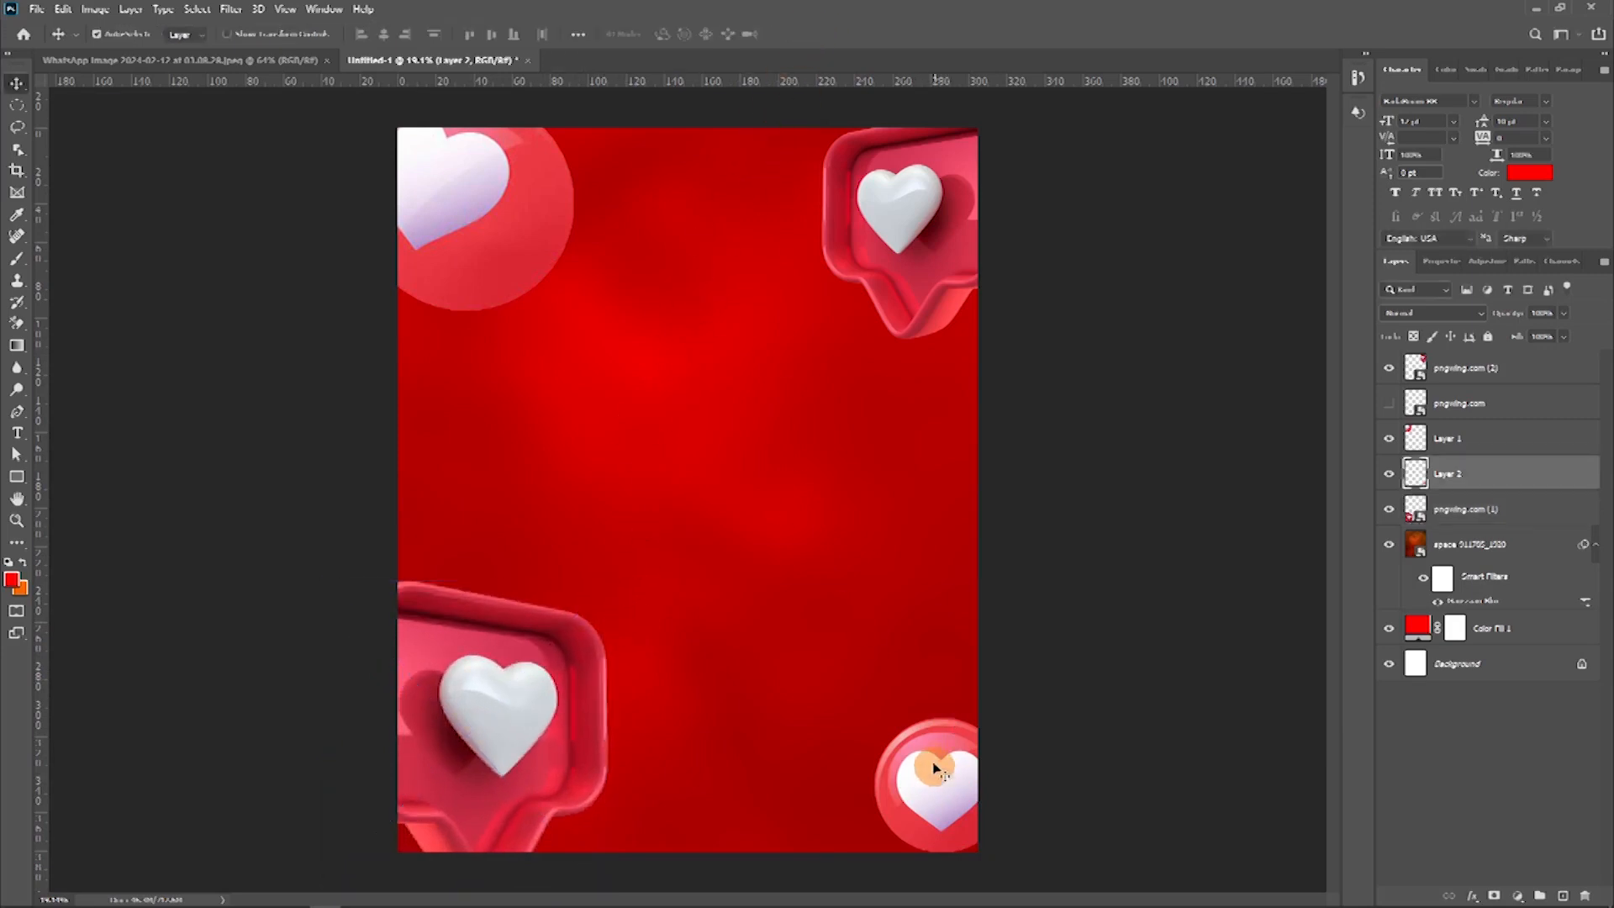
key("ctrl+t")
left_click_drag(874, 718, 802, 661)
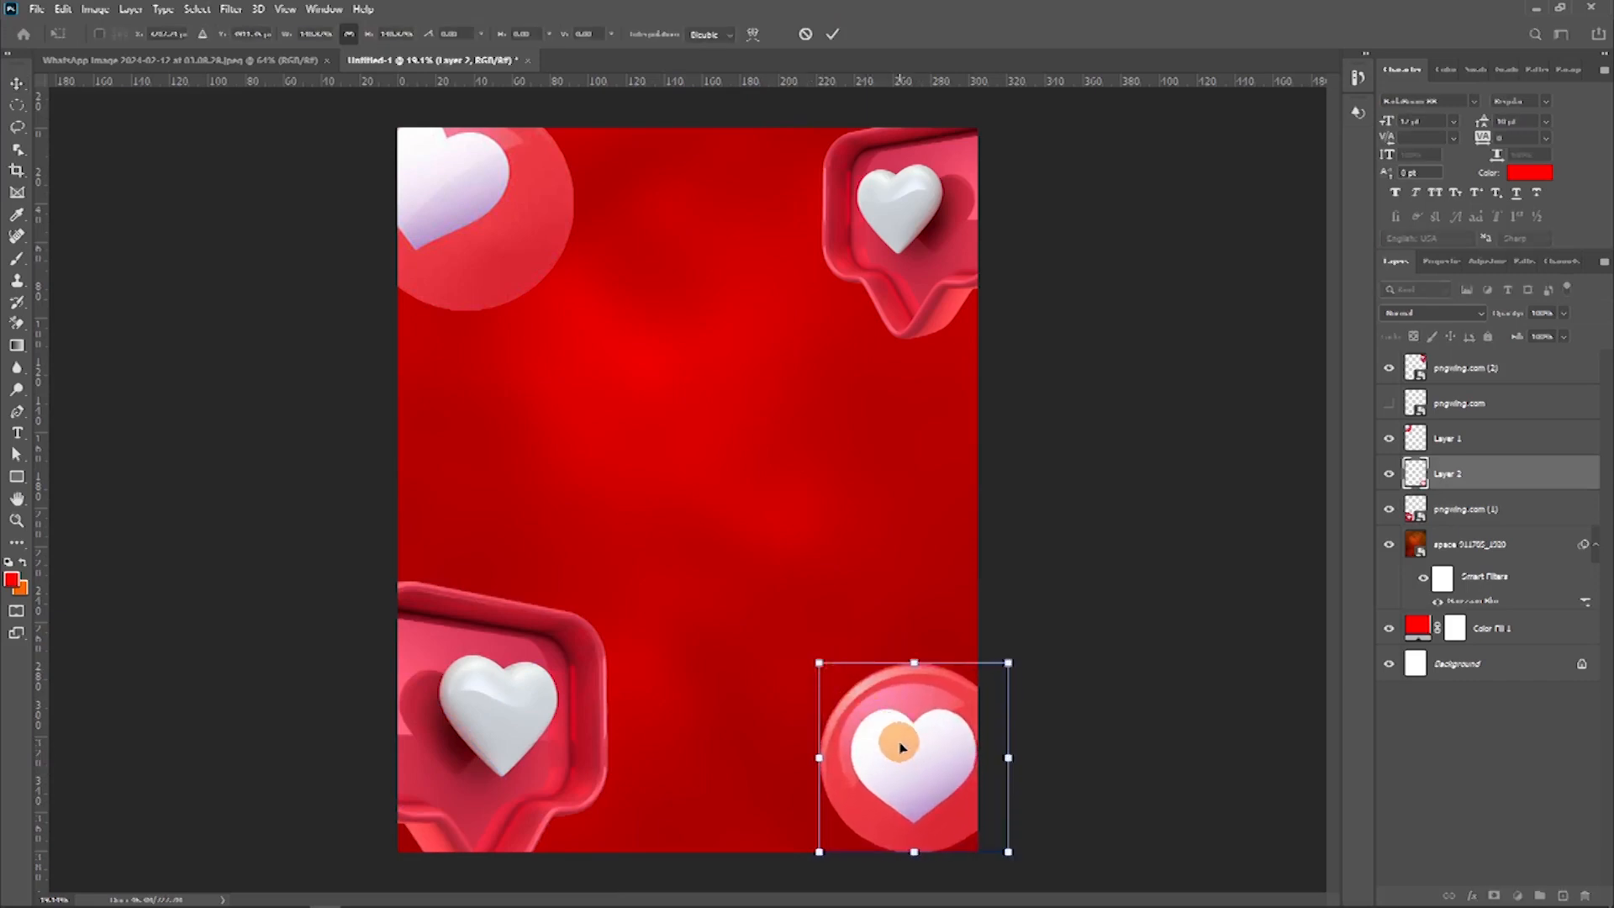
double_click(896, 724)
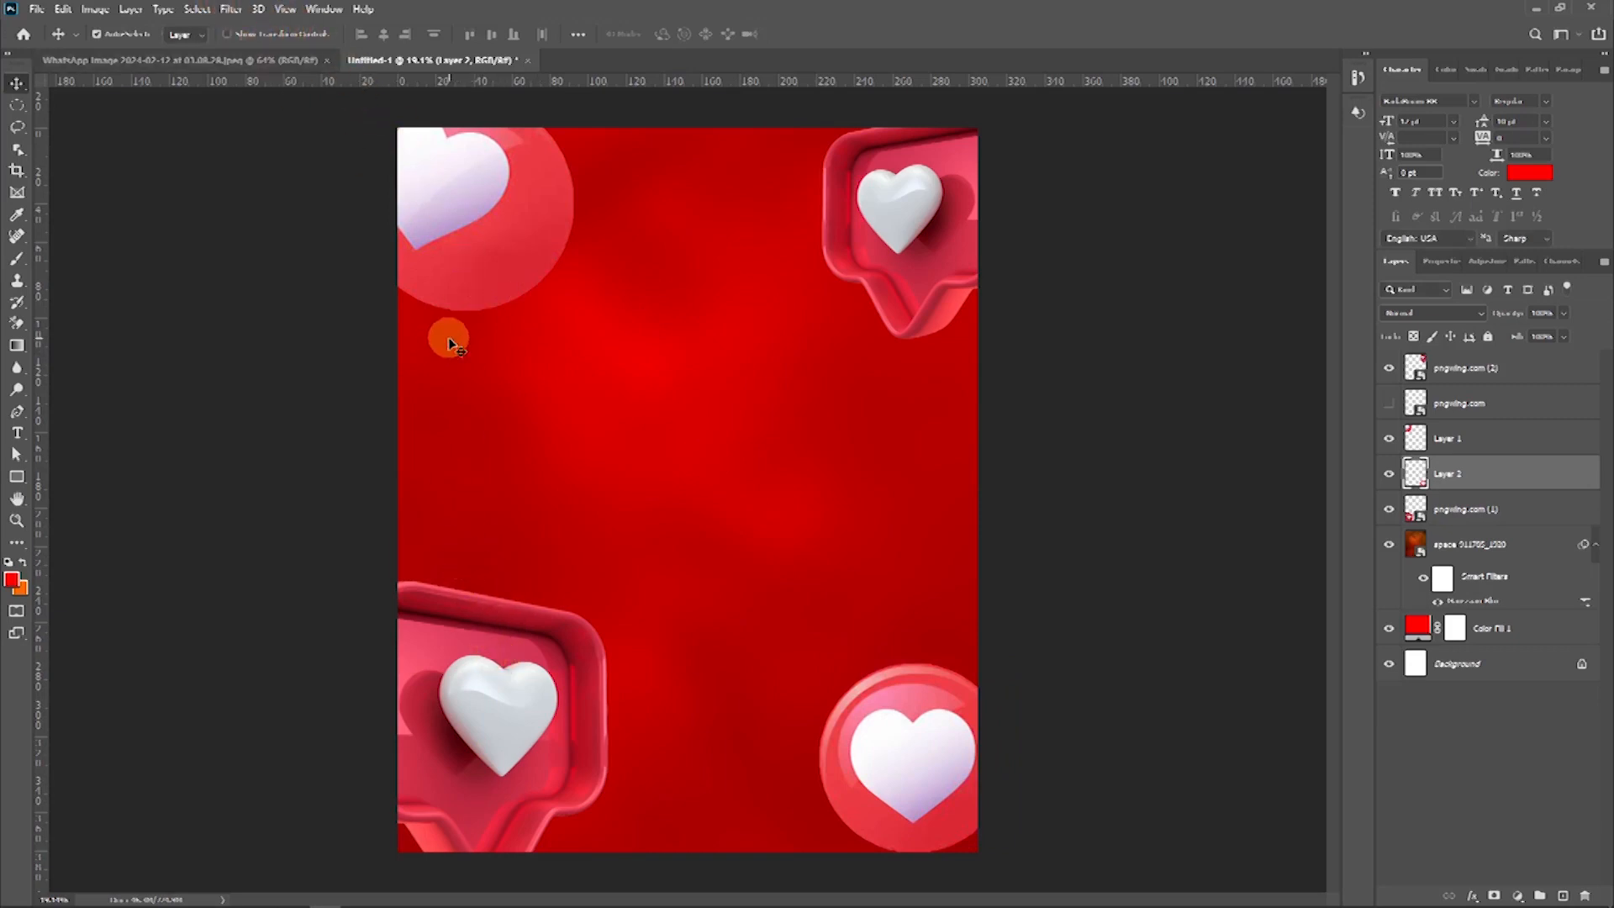
Step: Convert Layer 1, the upper-left heart circle, to a smart object
left_click(494, 714)
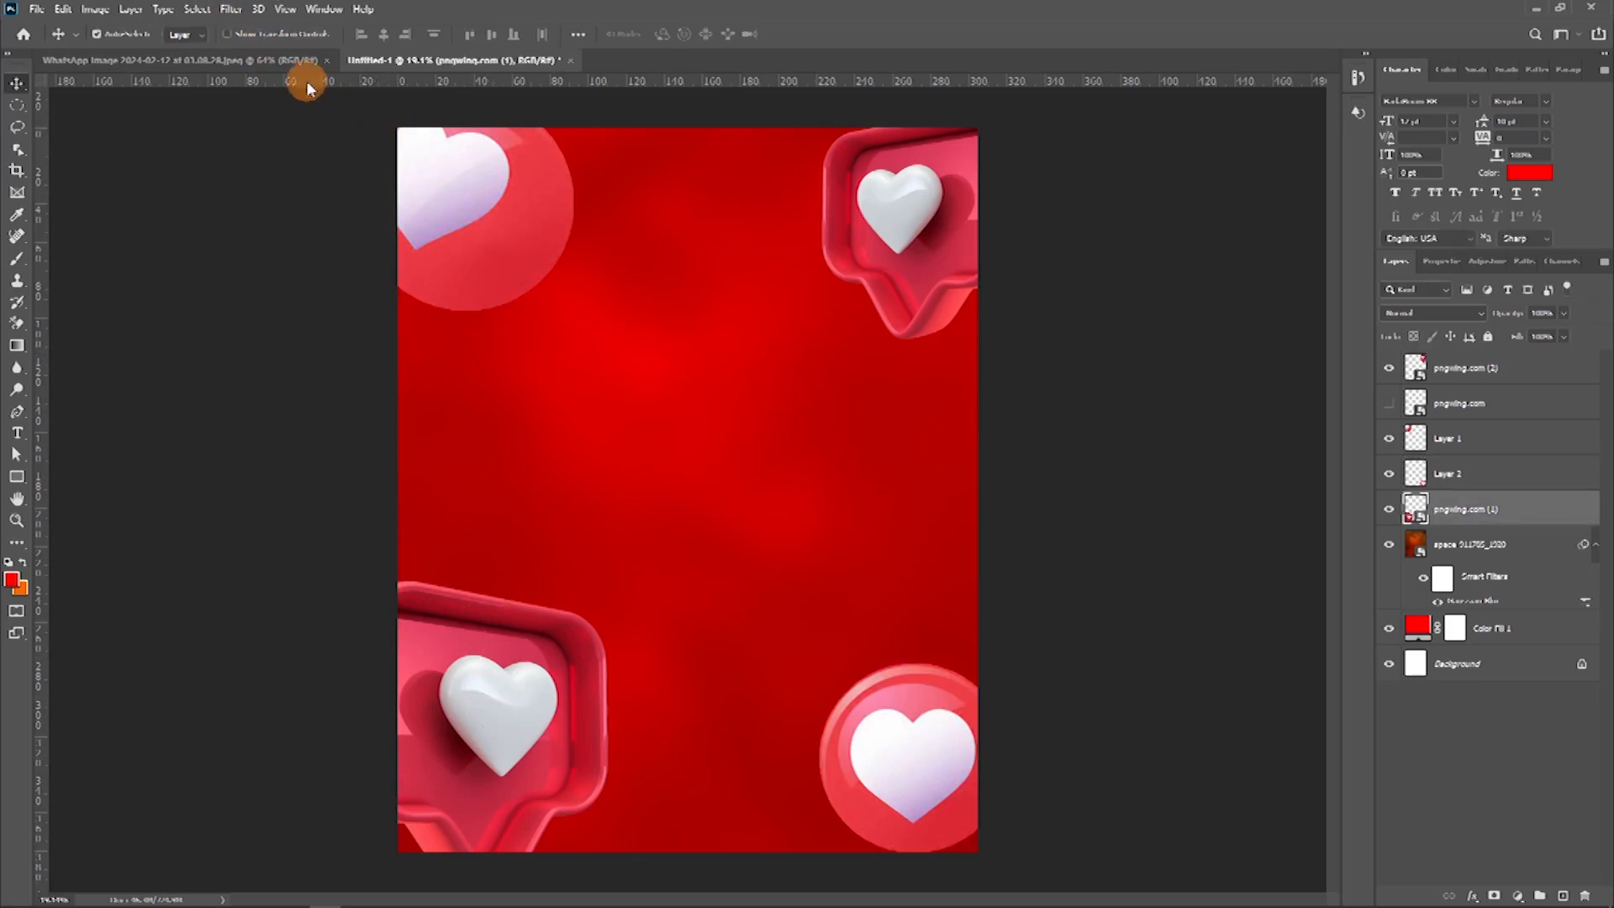
left_click(501, 217)
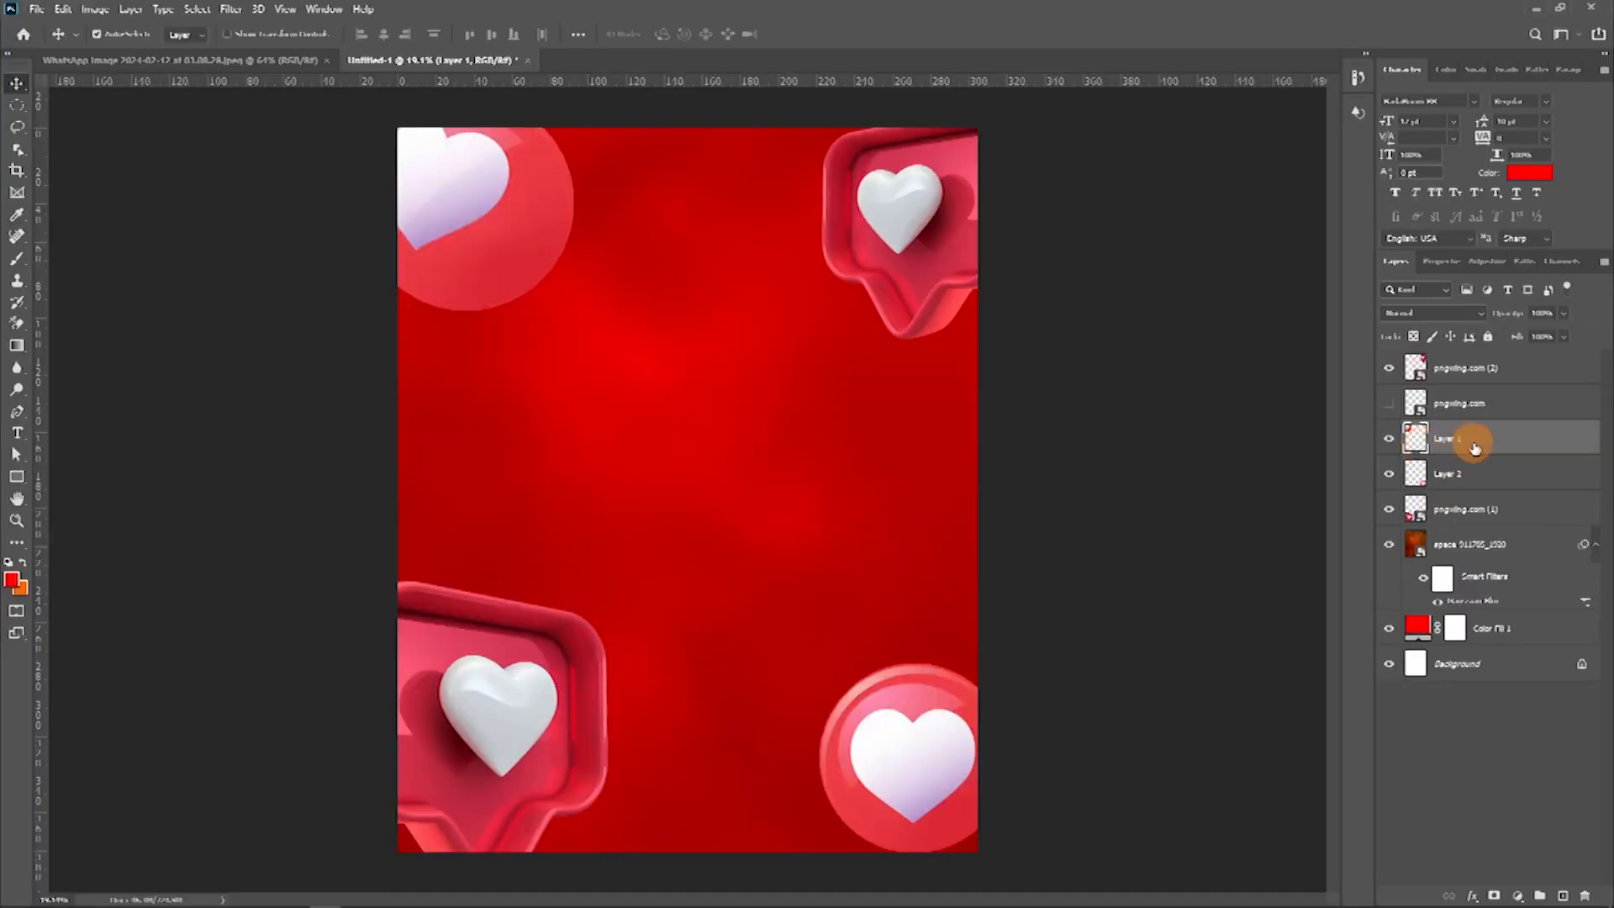
right_click(1521, 447)
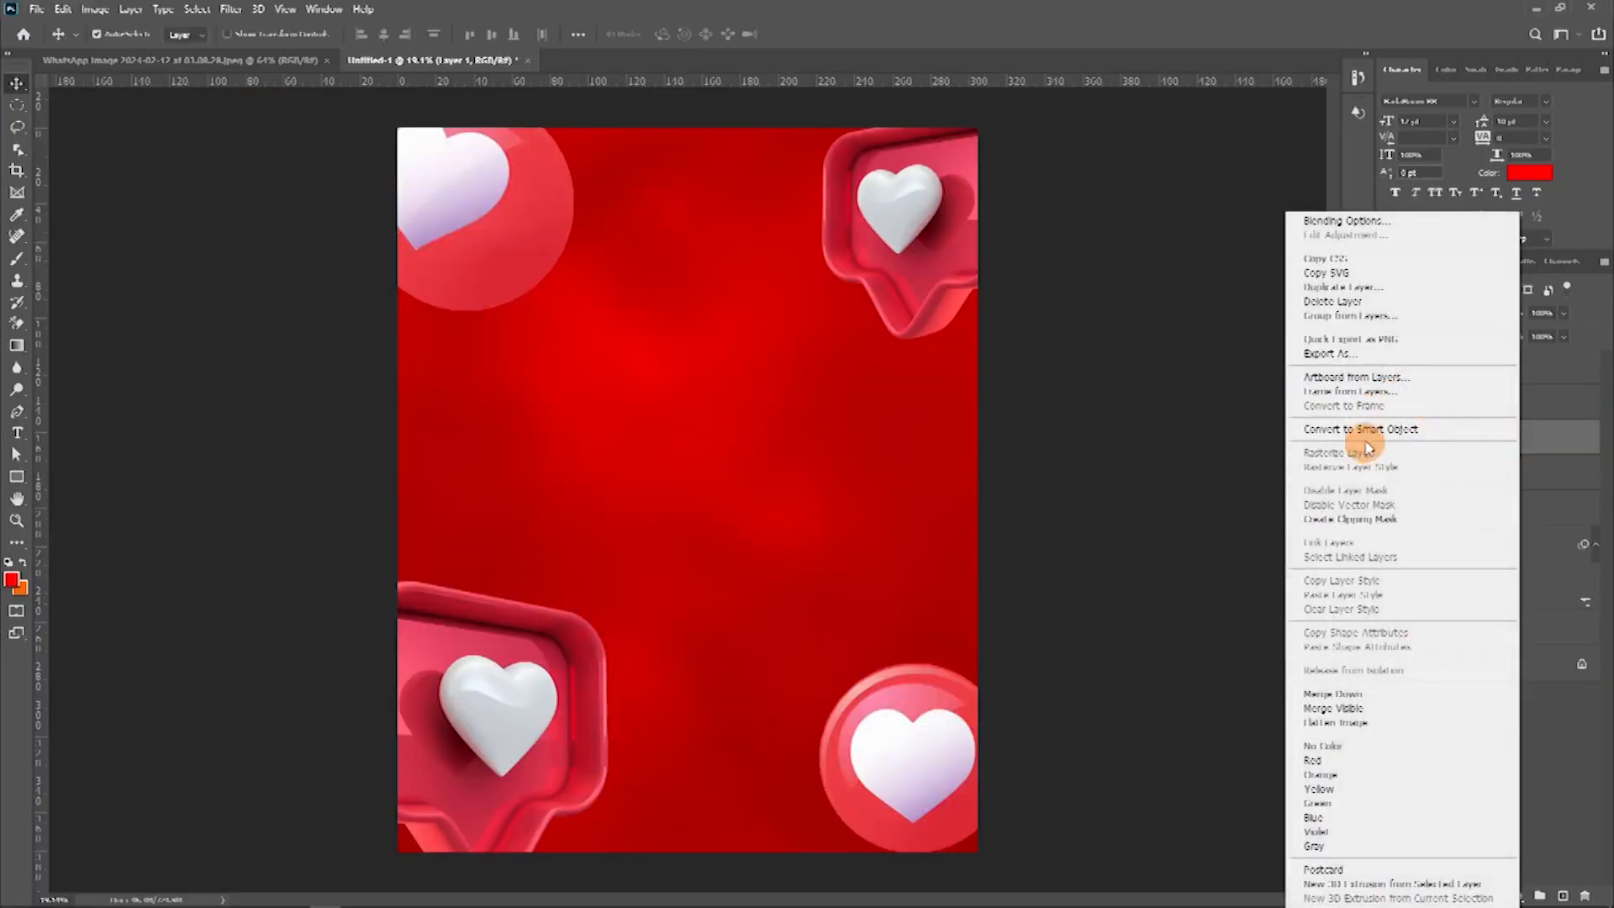
left_click(1573, 446)
right_click(1566, 442)
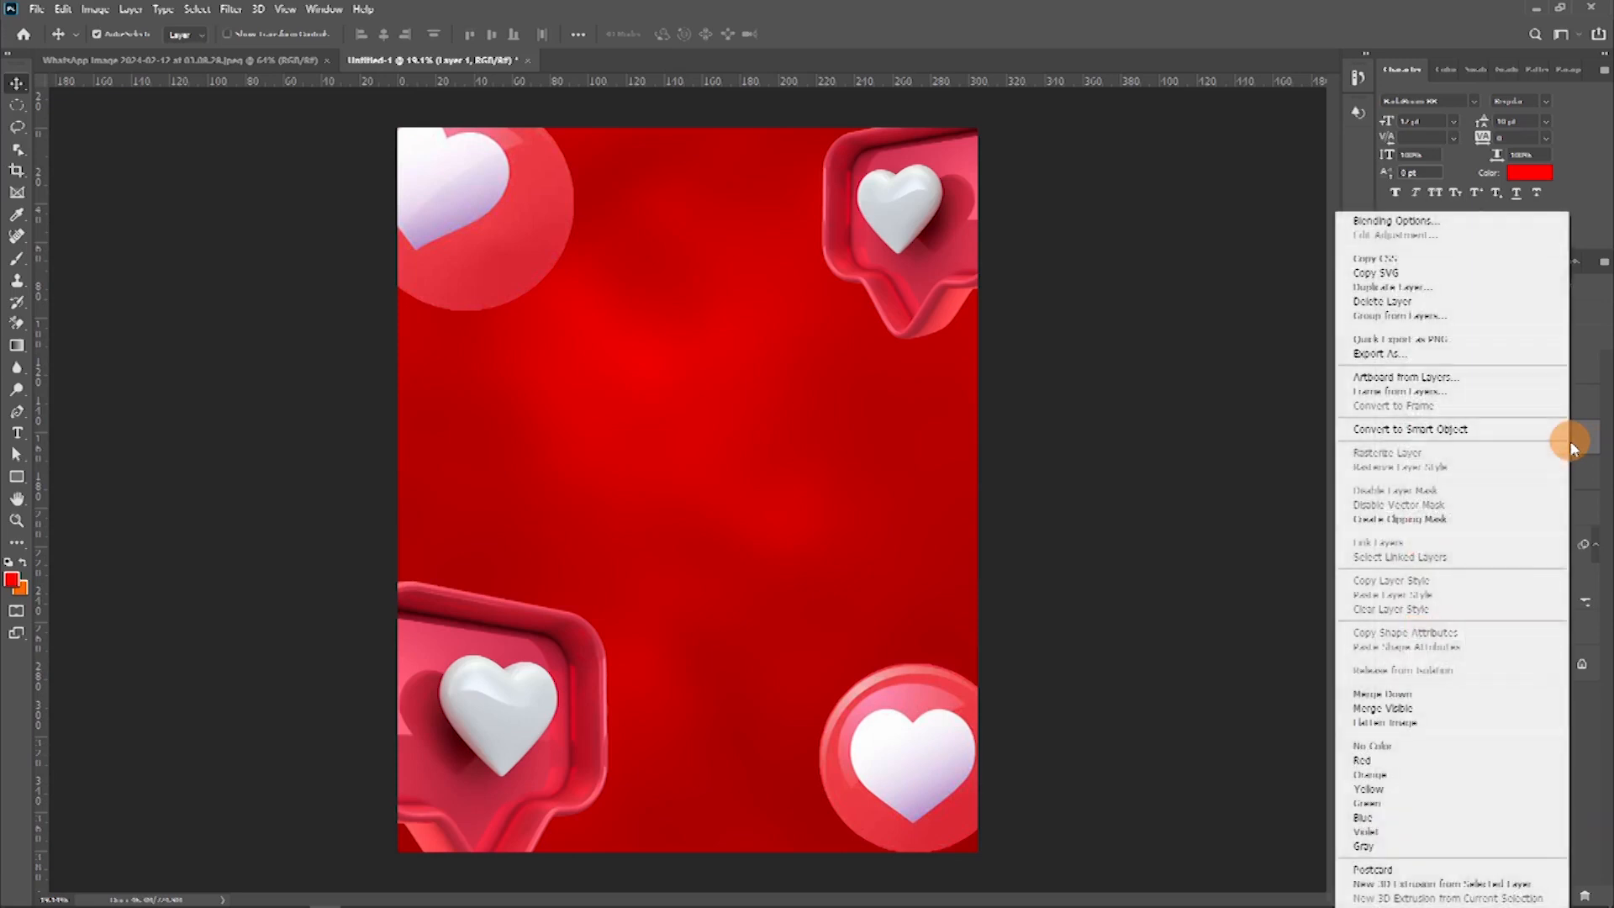
left_click(1412, 430)
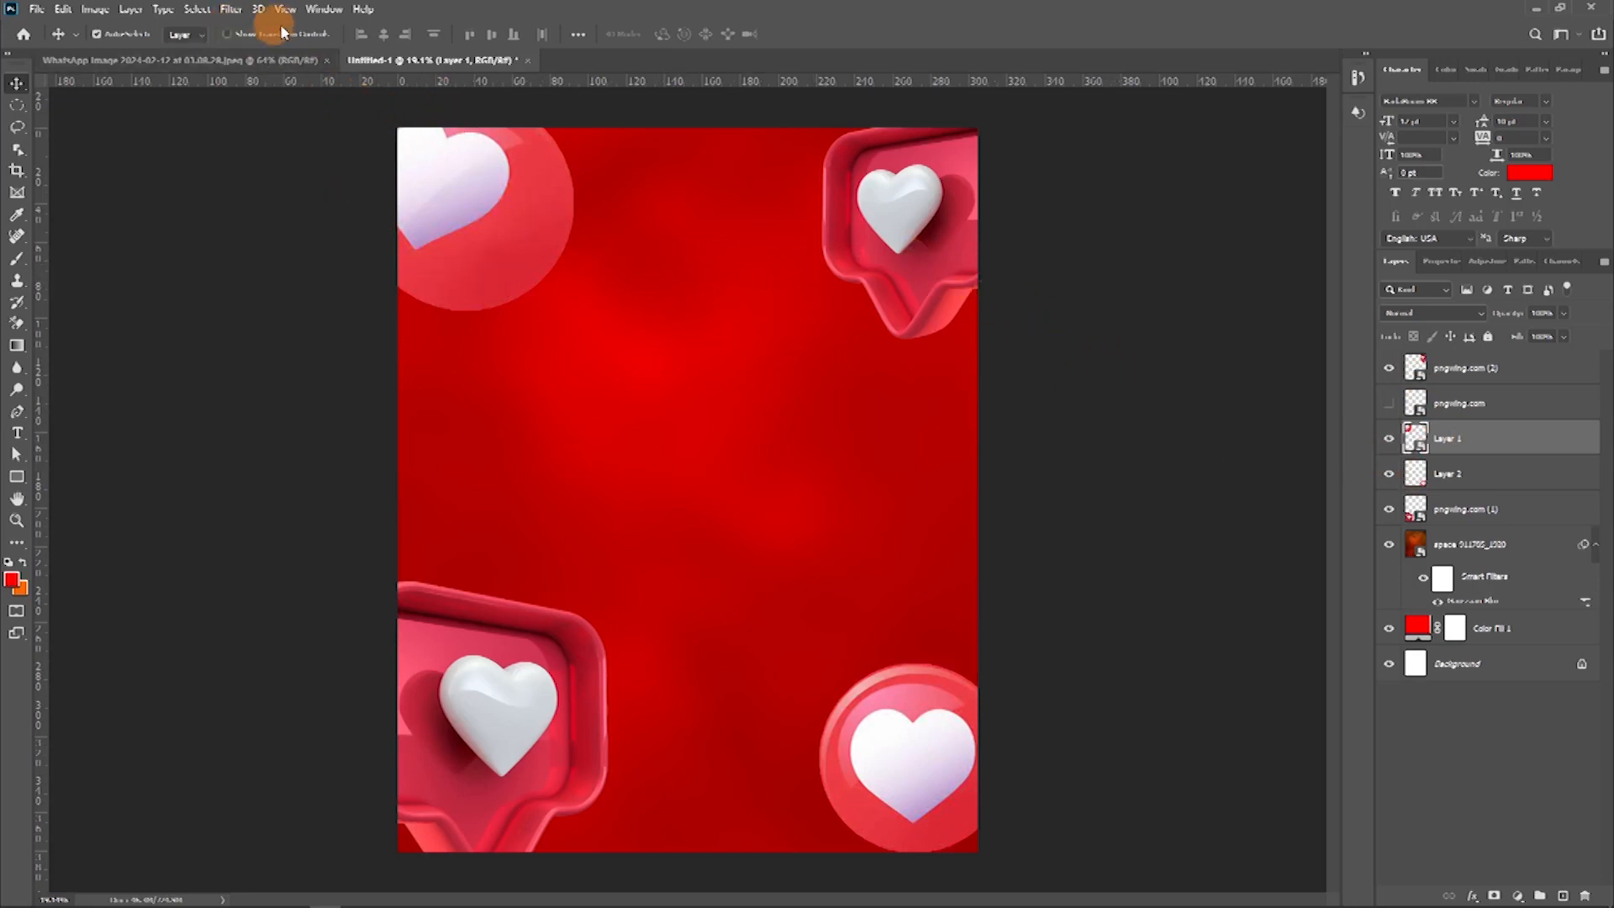
Step: Apply a Gaussian Blur with a 29.1-pixel radius to Layer 1 and review its smart filter settings
left_click(231, 10)
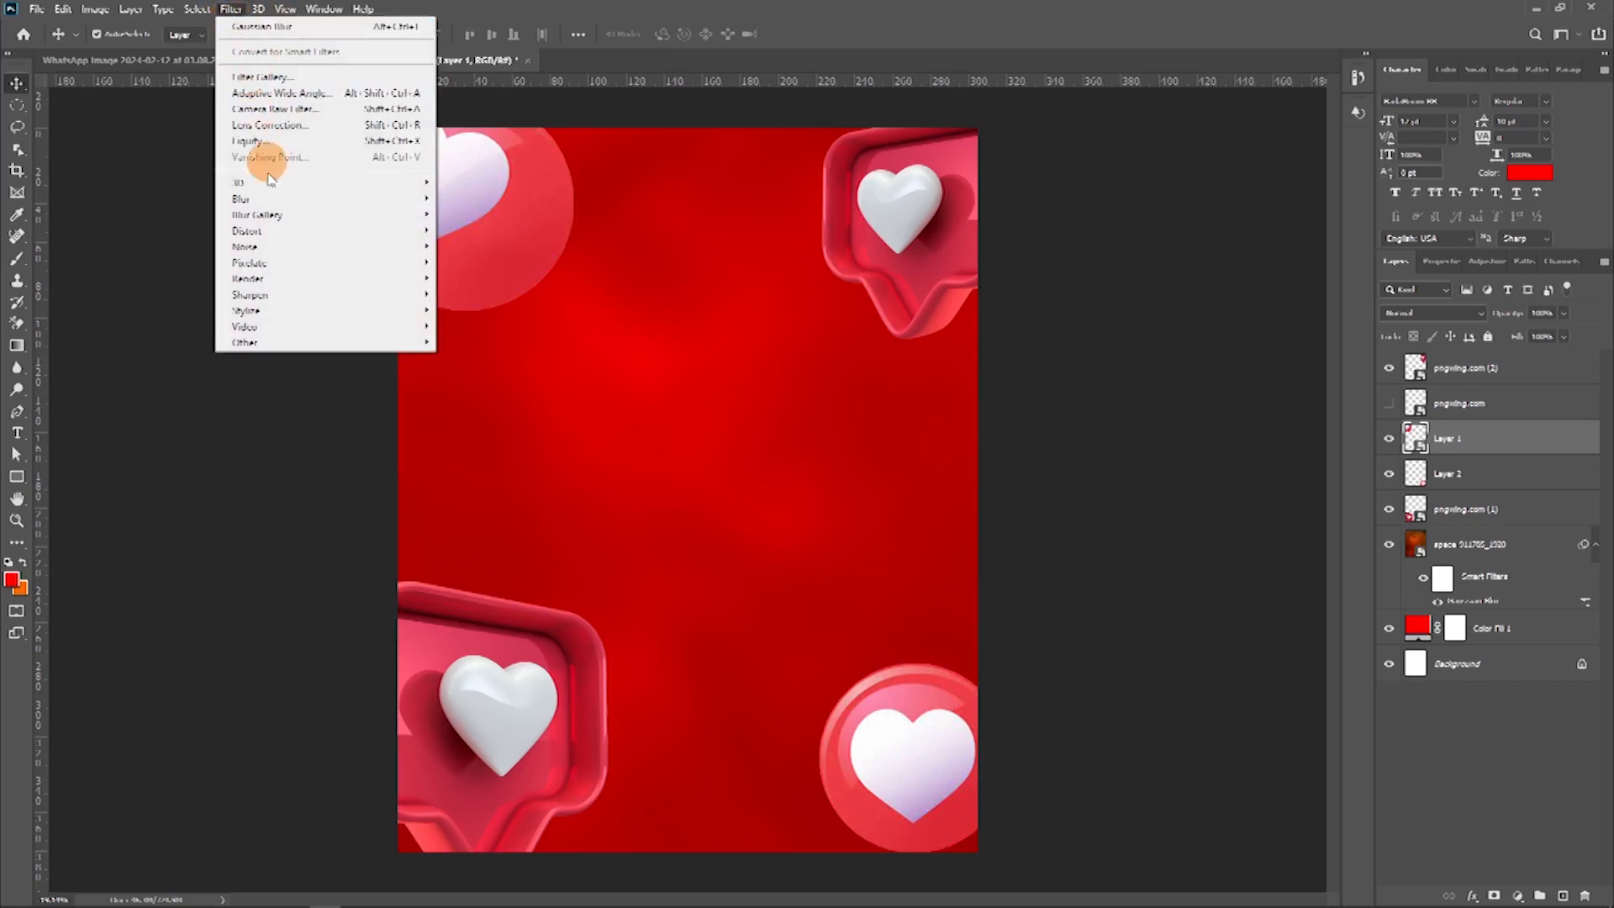
mouse_move(269, 200)
left_click(470, 261)
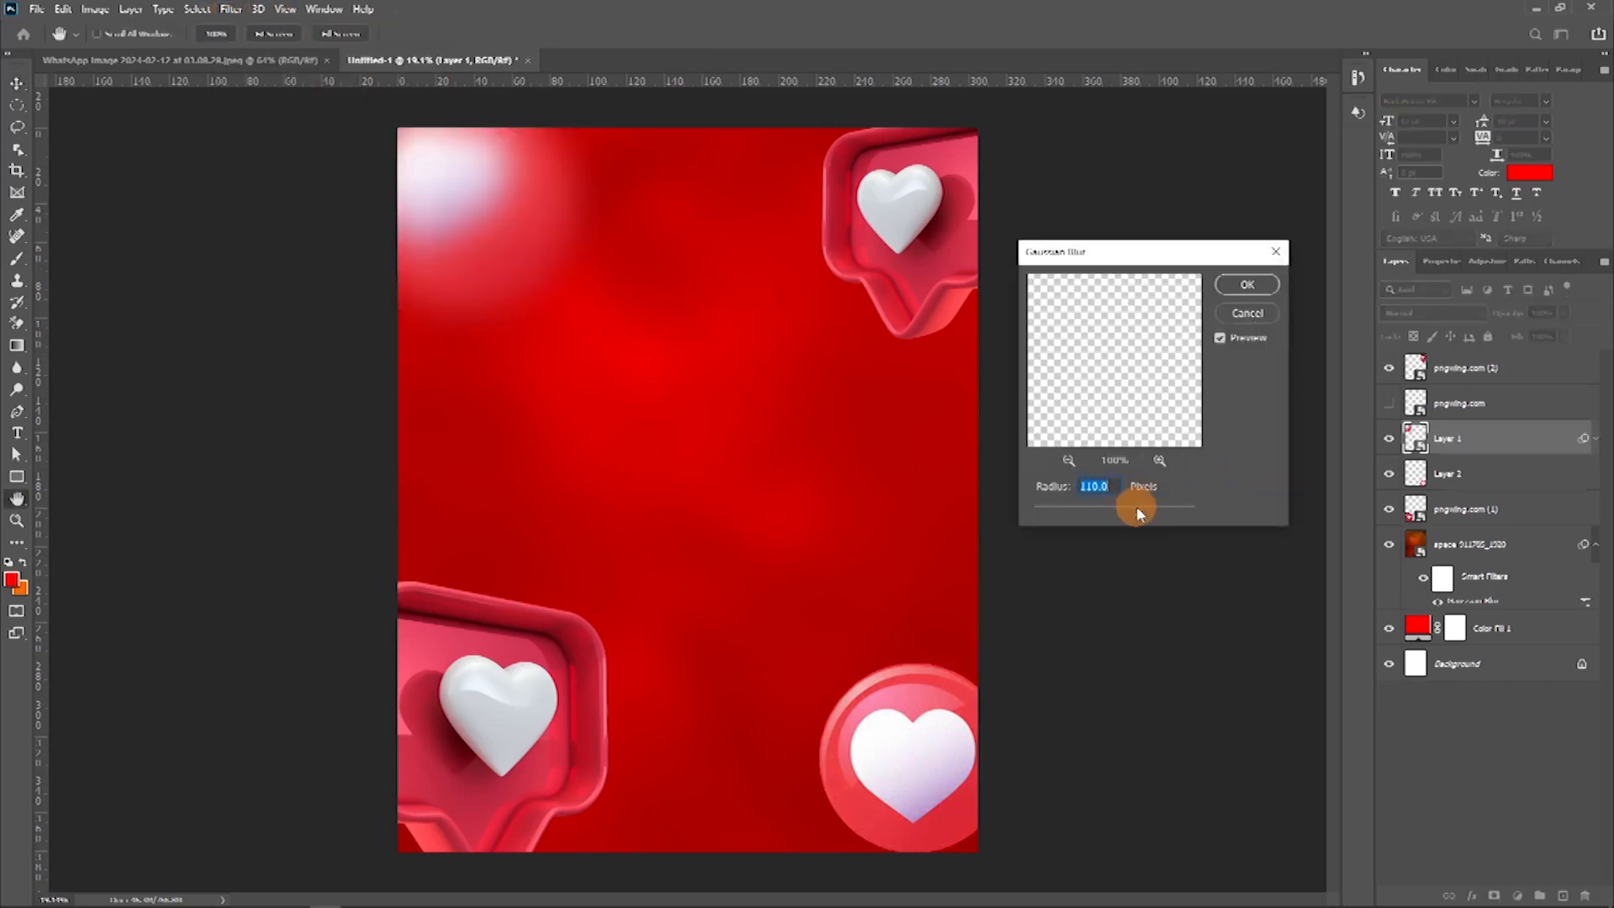
left_click_drag(1126, 514, 1107, 516)
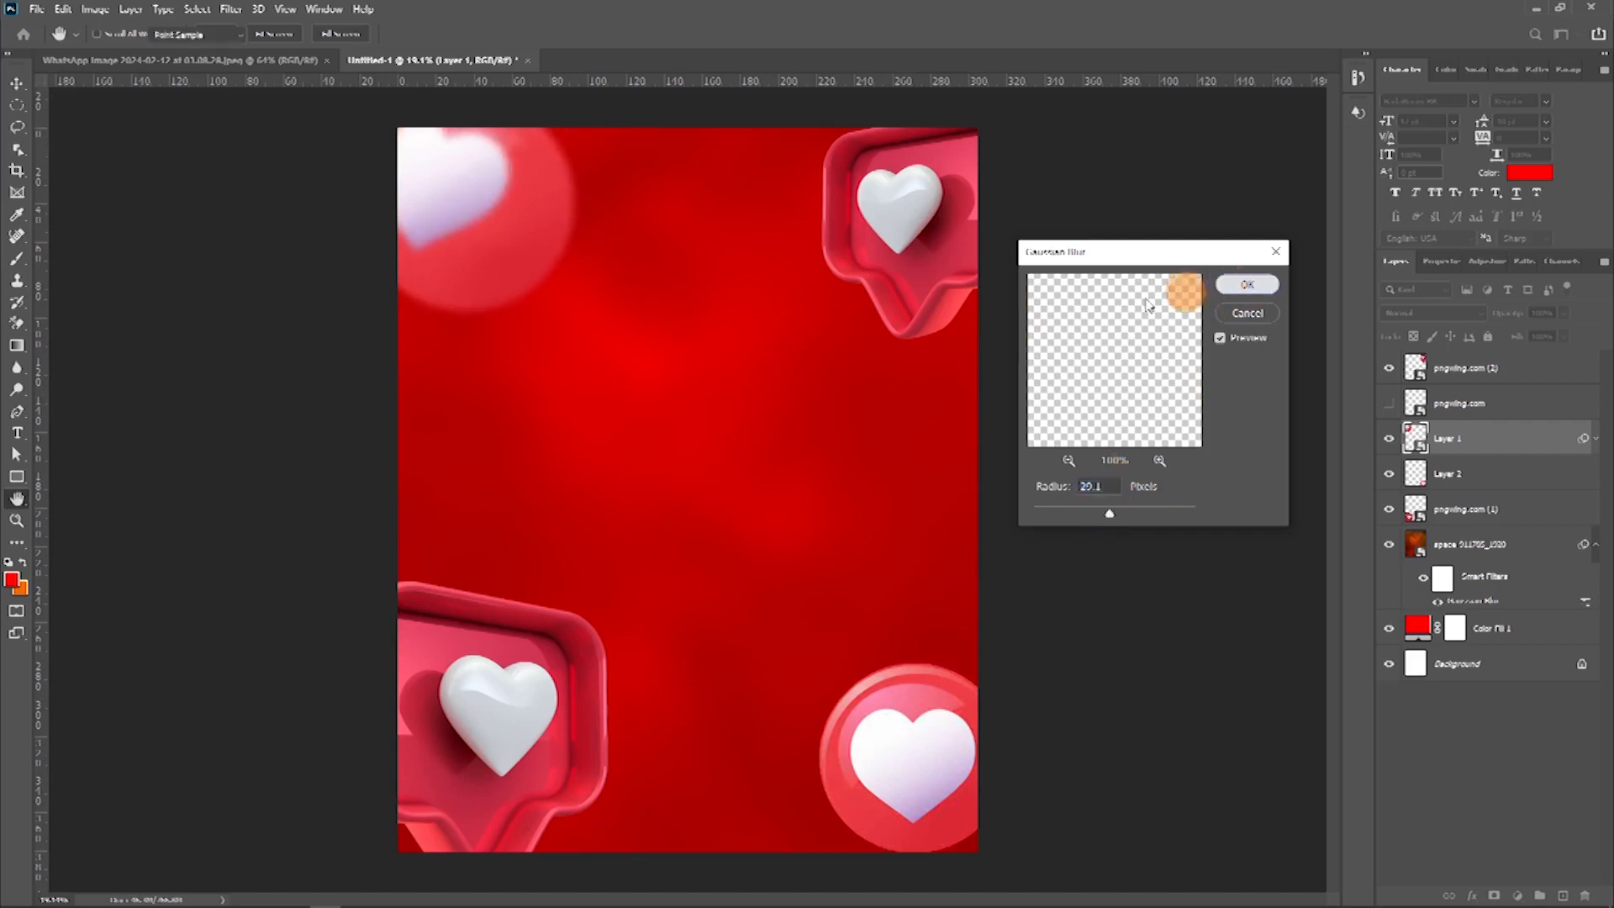
left_click(1220, 289)
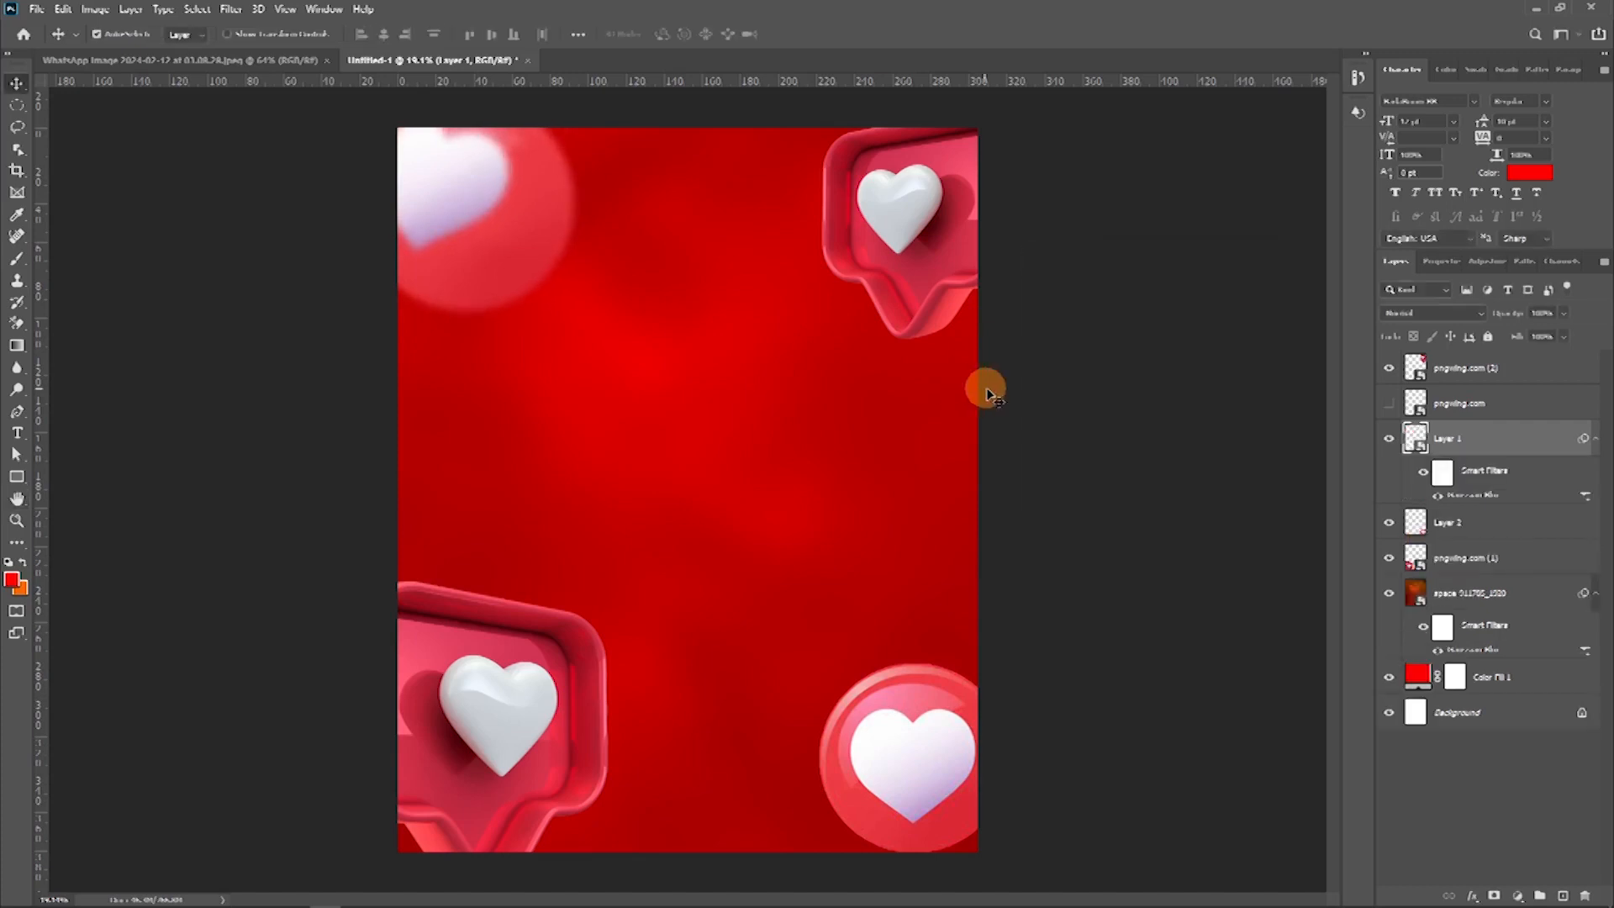
double_click(1477, 499)
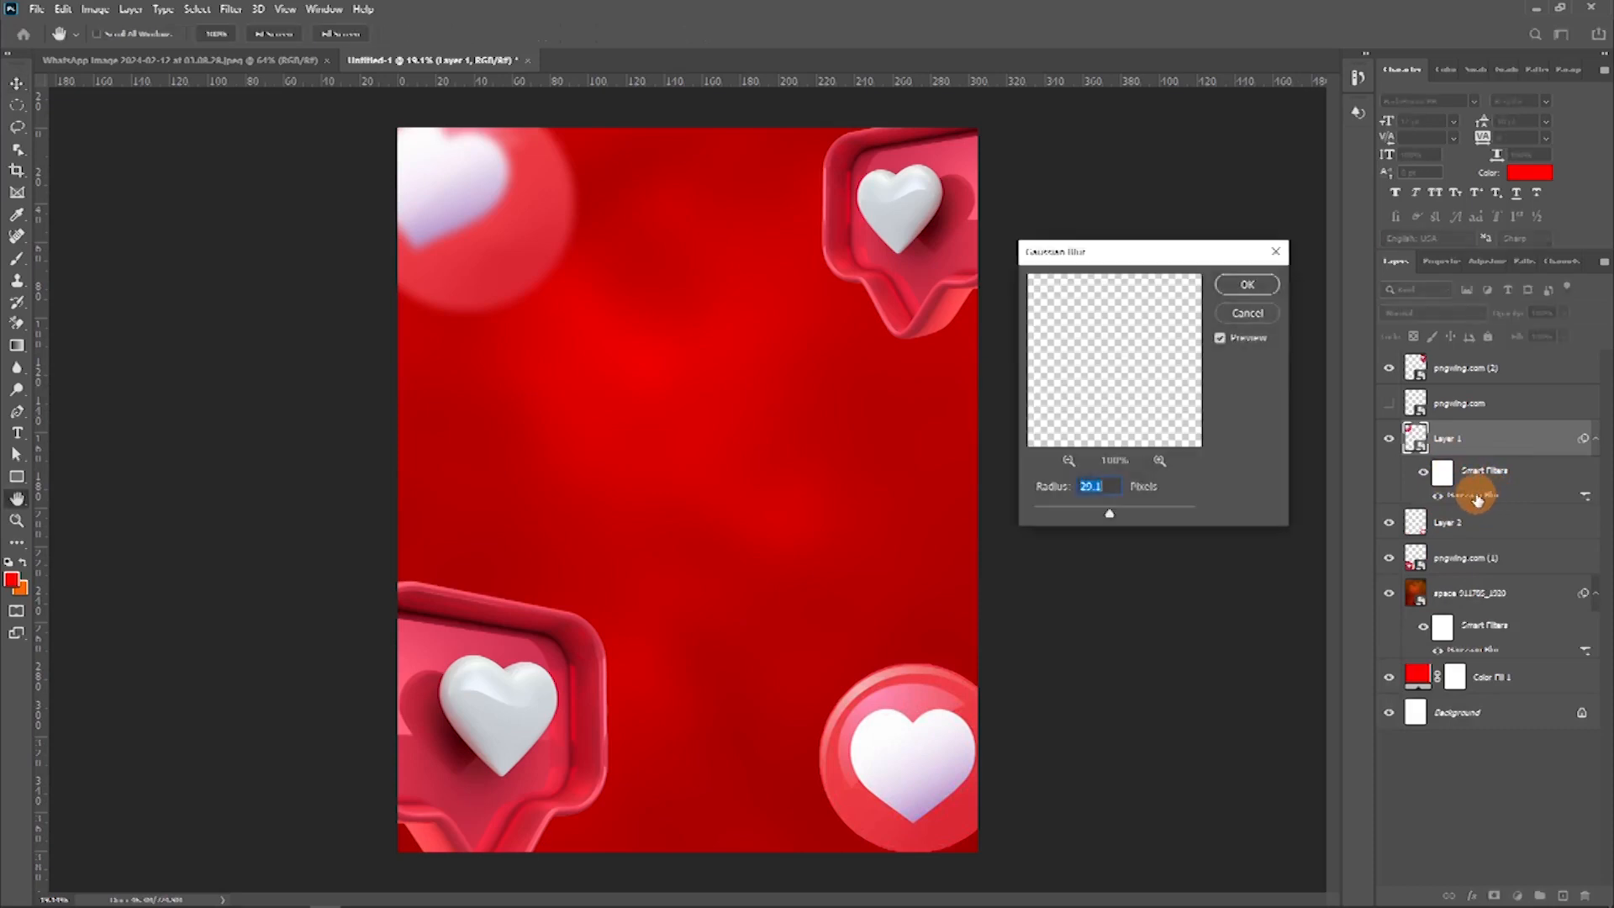
key("Return")
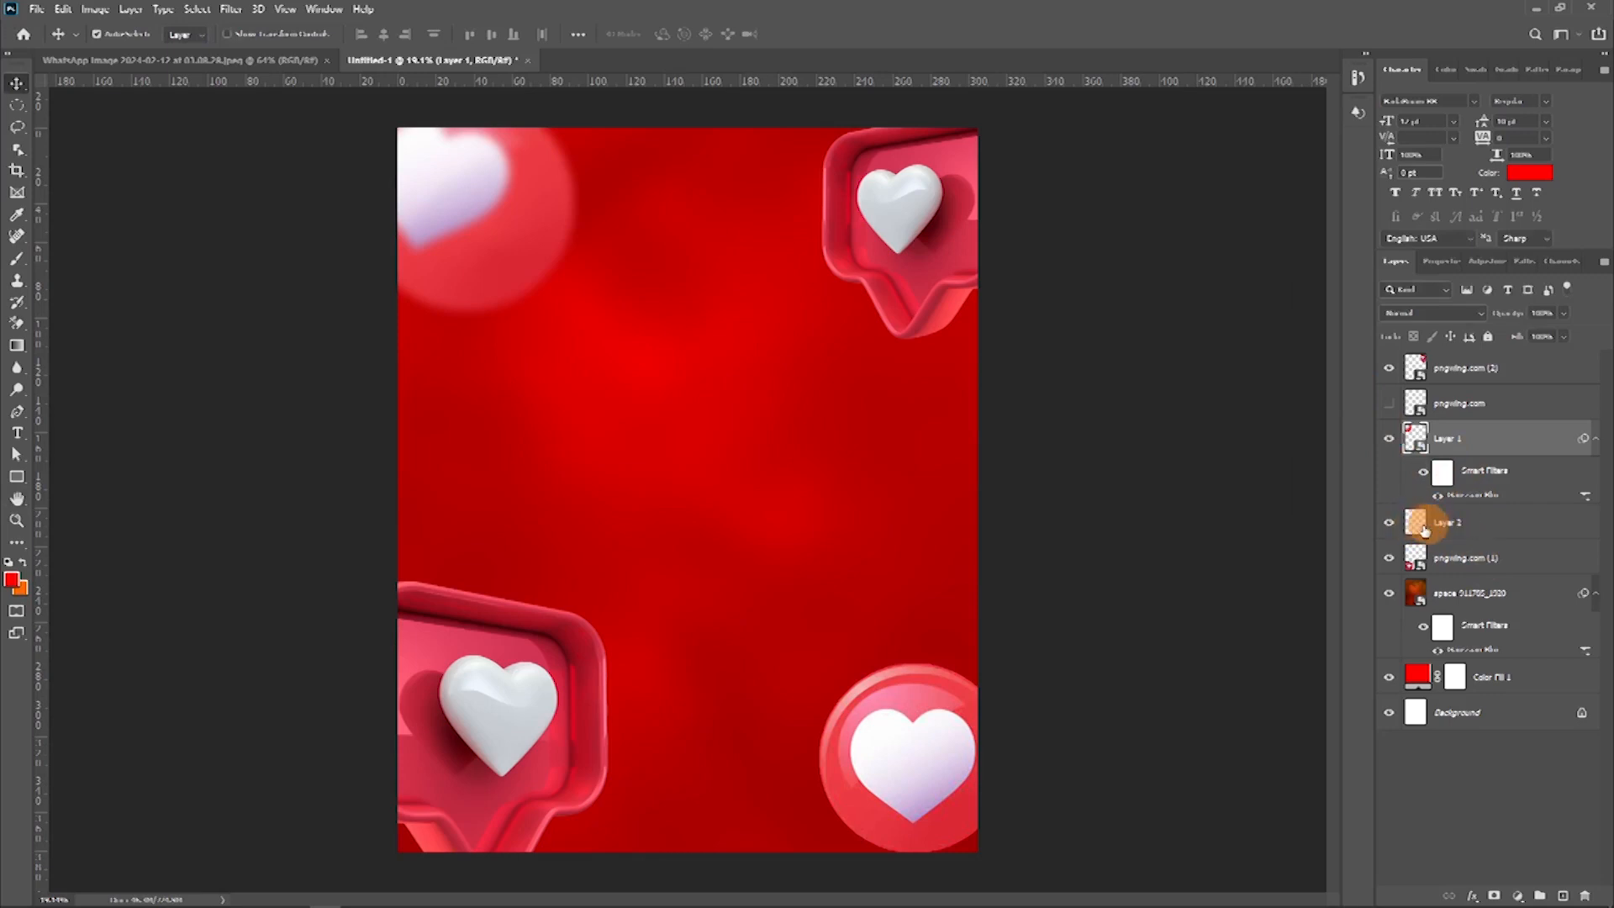
Step: Try a 29.1-pixel Gaussian Blur on Layer 2 without converting it to a smart object, and undo it
left_click(1498, 528)
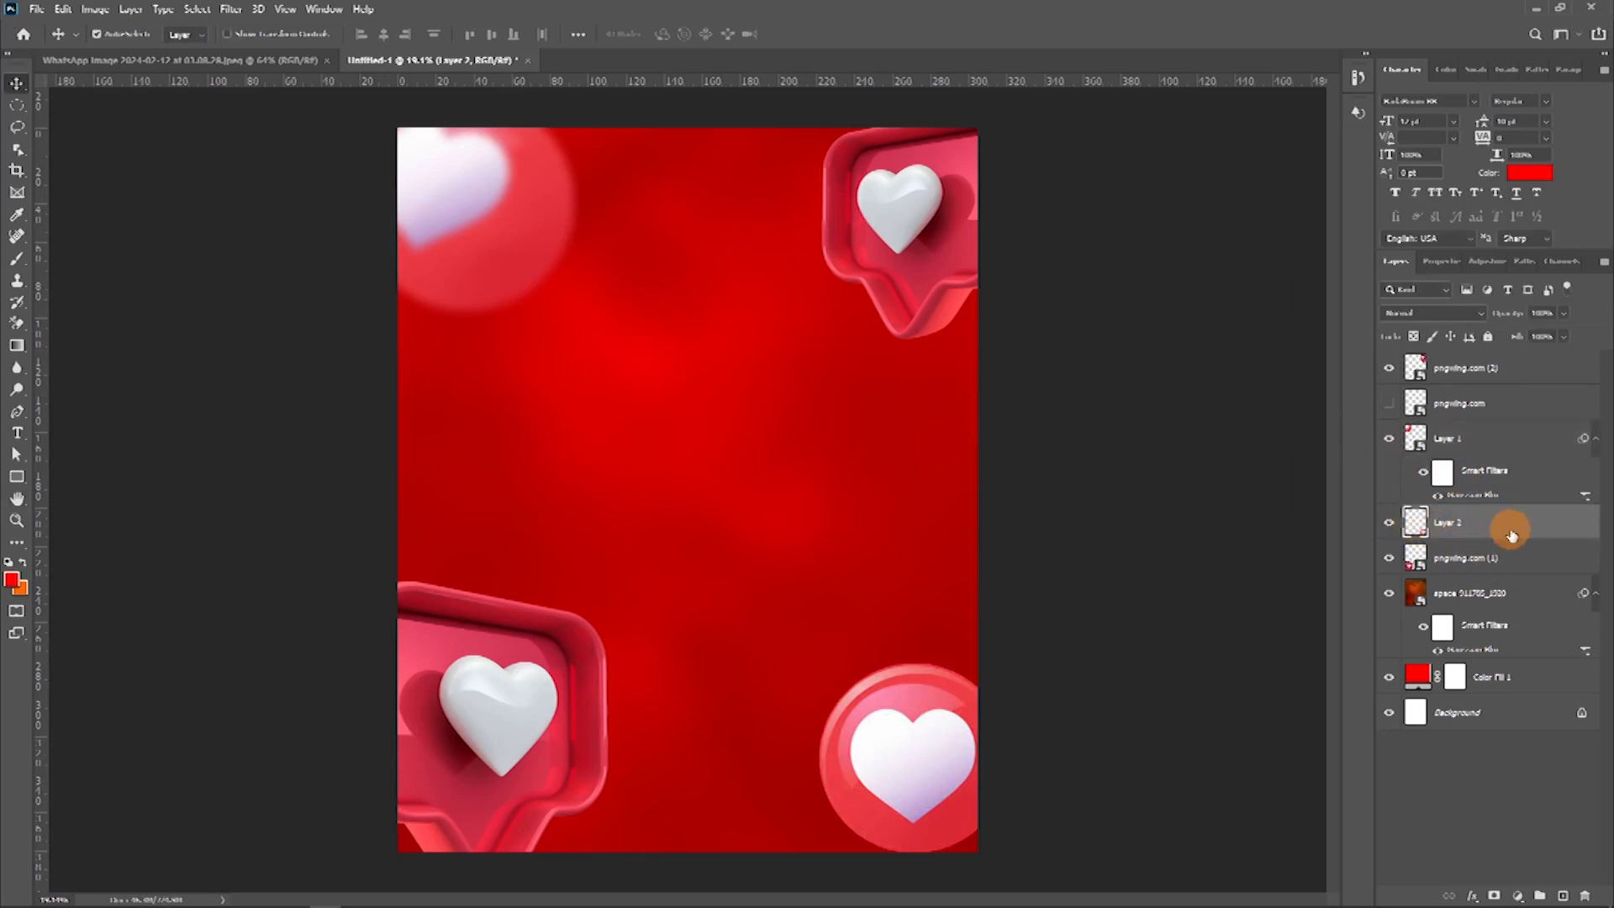
left_click(225, 12)
mouse_move(293, 200)
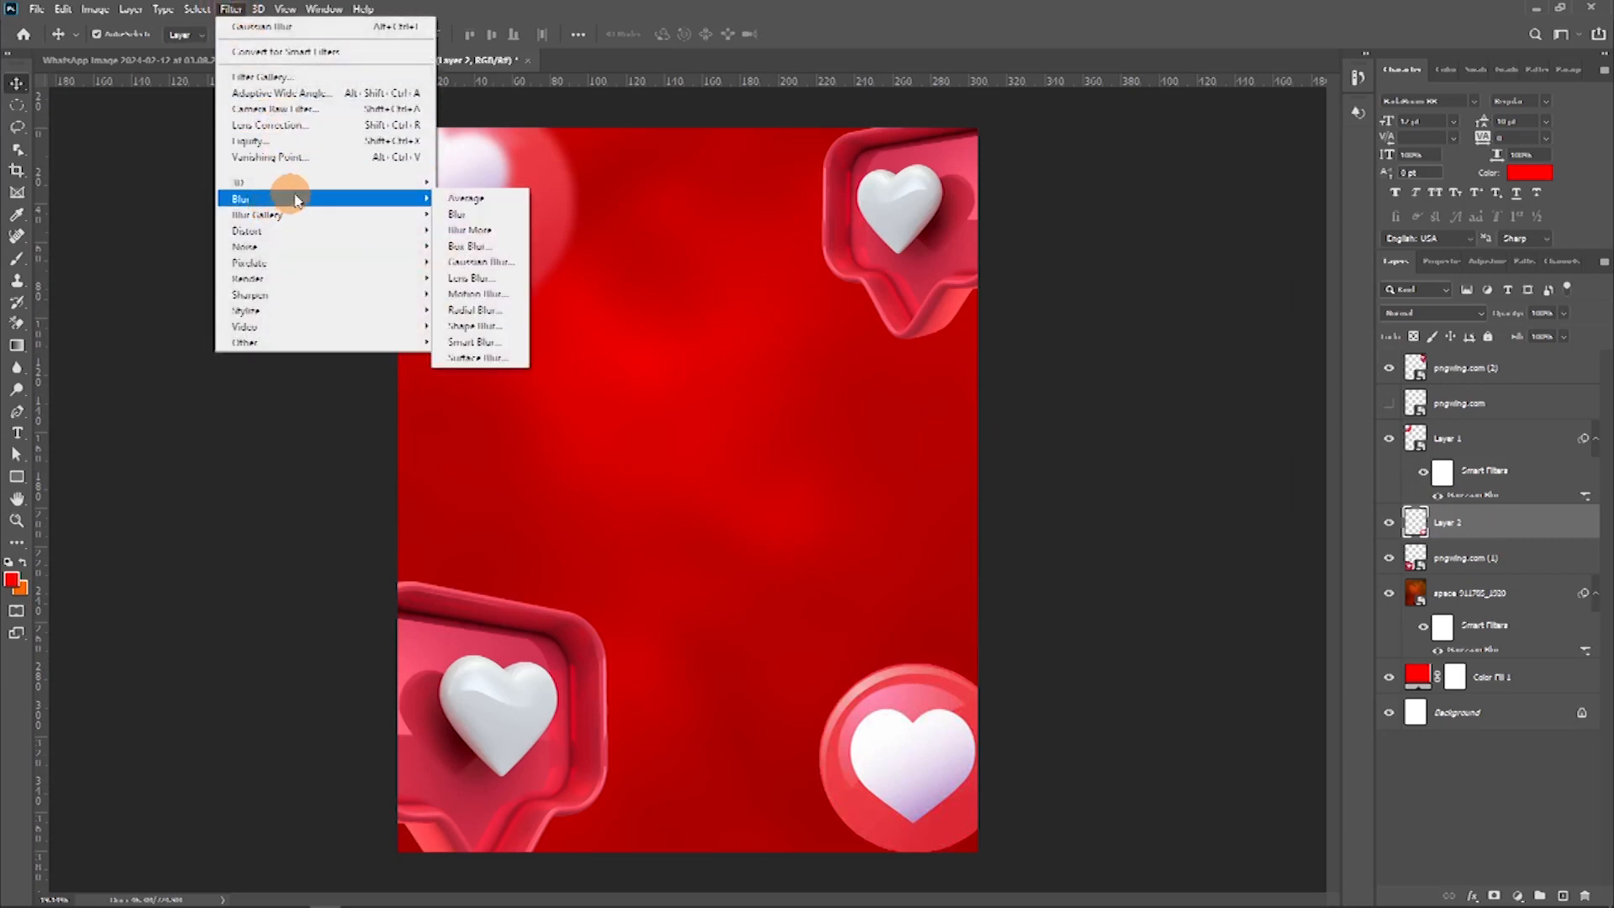
left_click(484, 263)
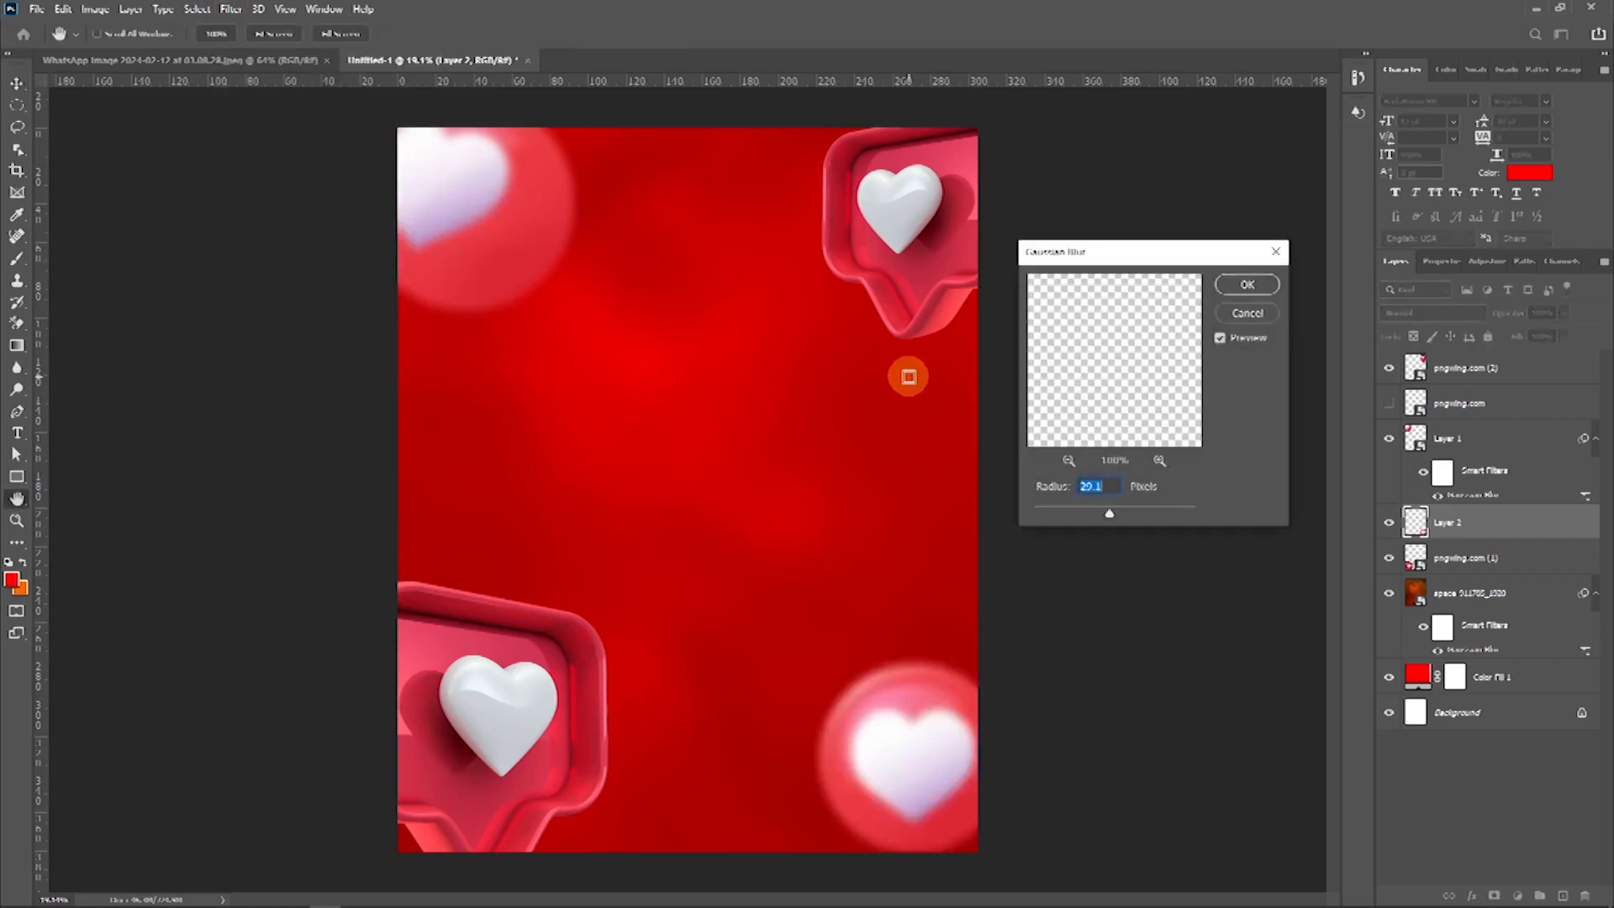
left_click(1246, 284)
left_click(1545, 534)
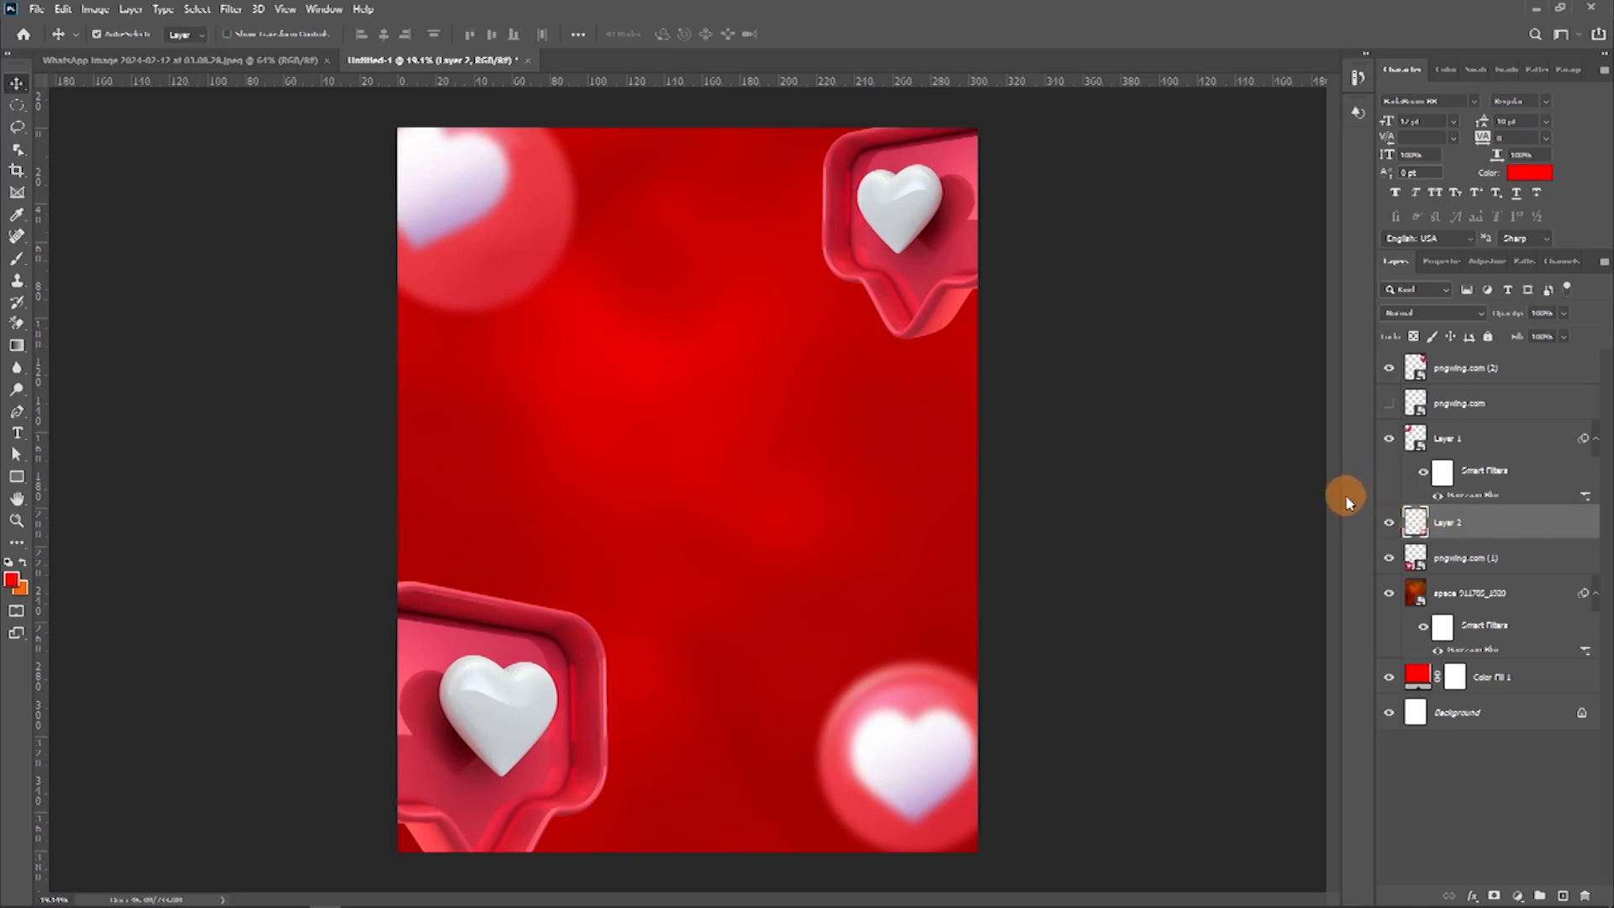
key("ctrl+z")
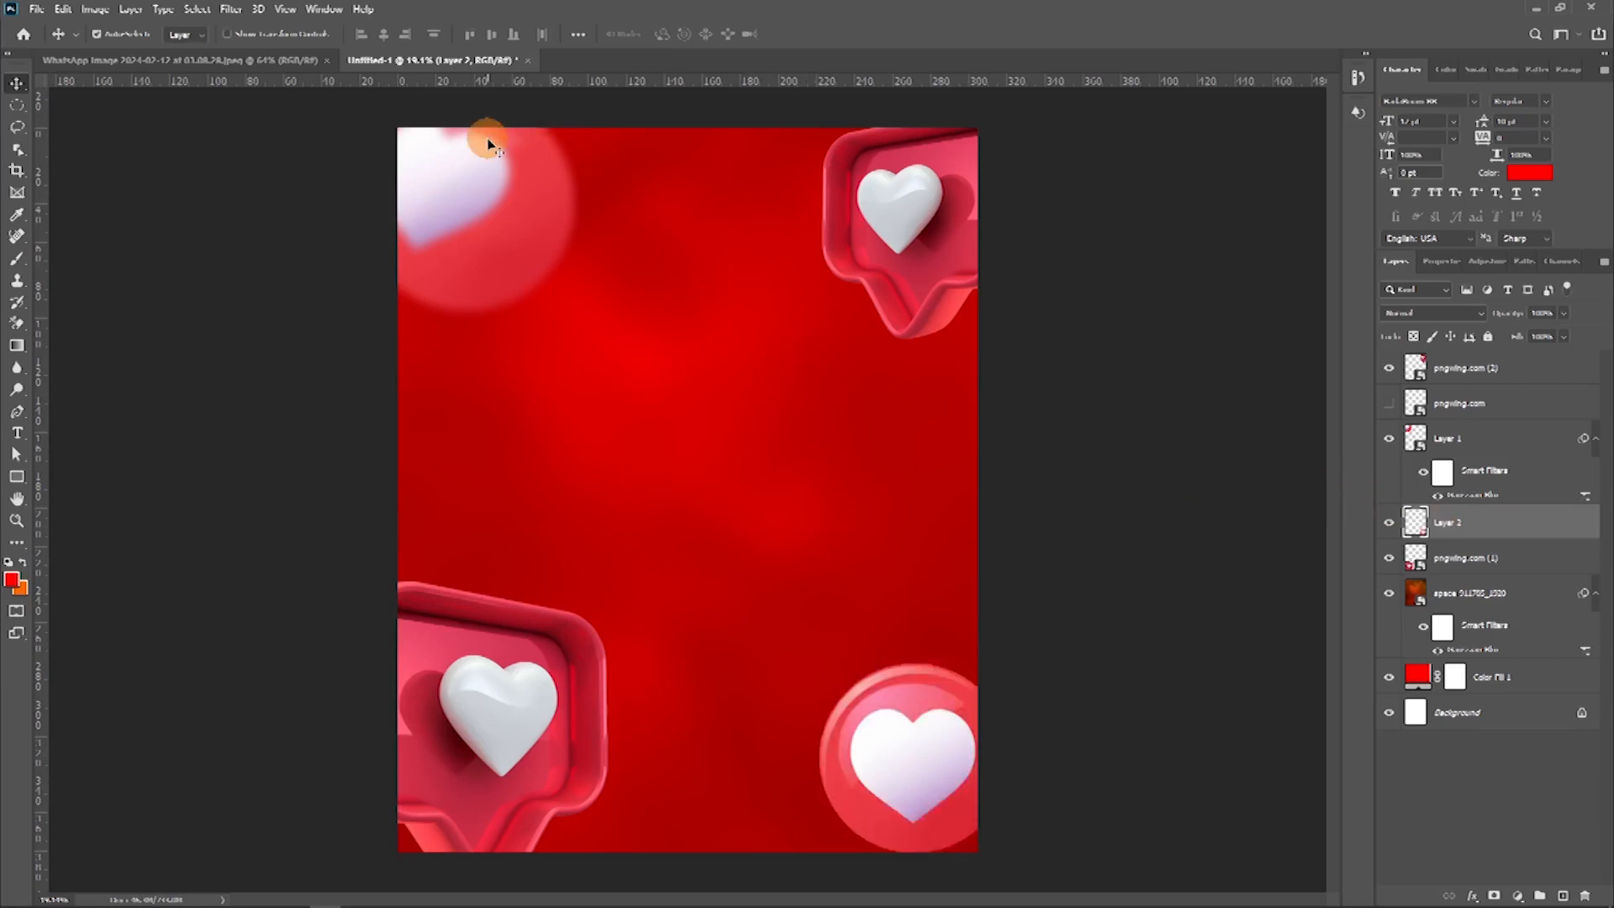
Step: Convert Layer 2, the heart circle in the flyer's lower-right corner, to a smart object
left_click(229, 10)
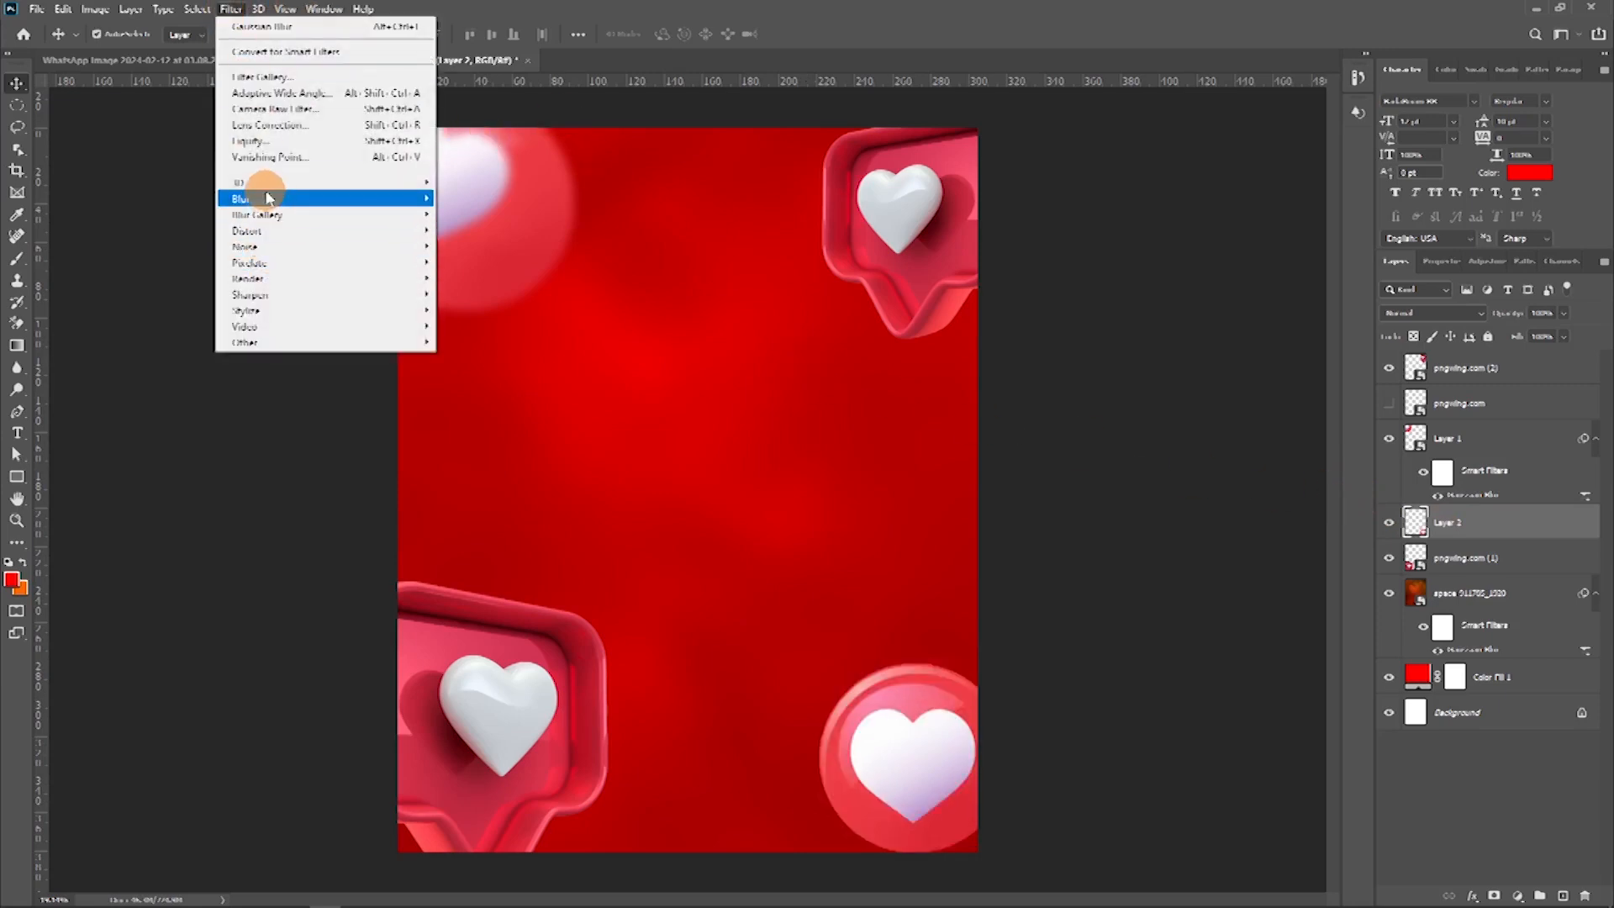
mouse_move(270, 202)
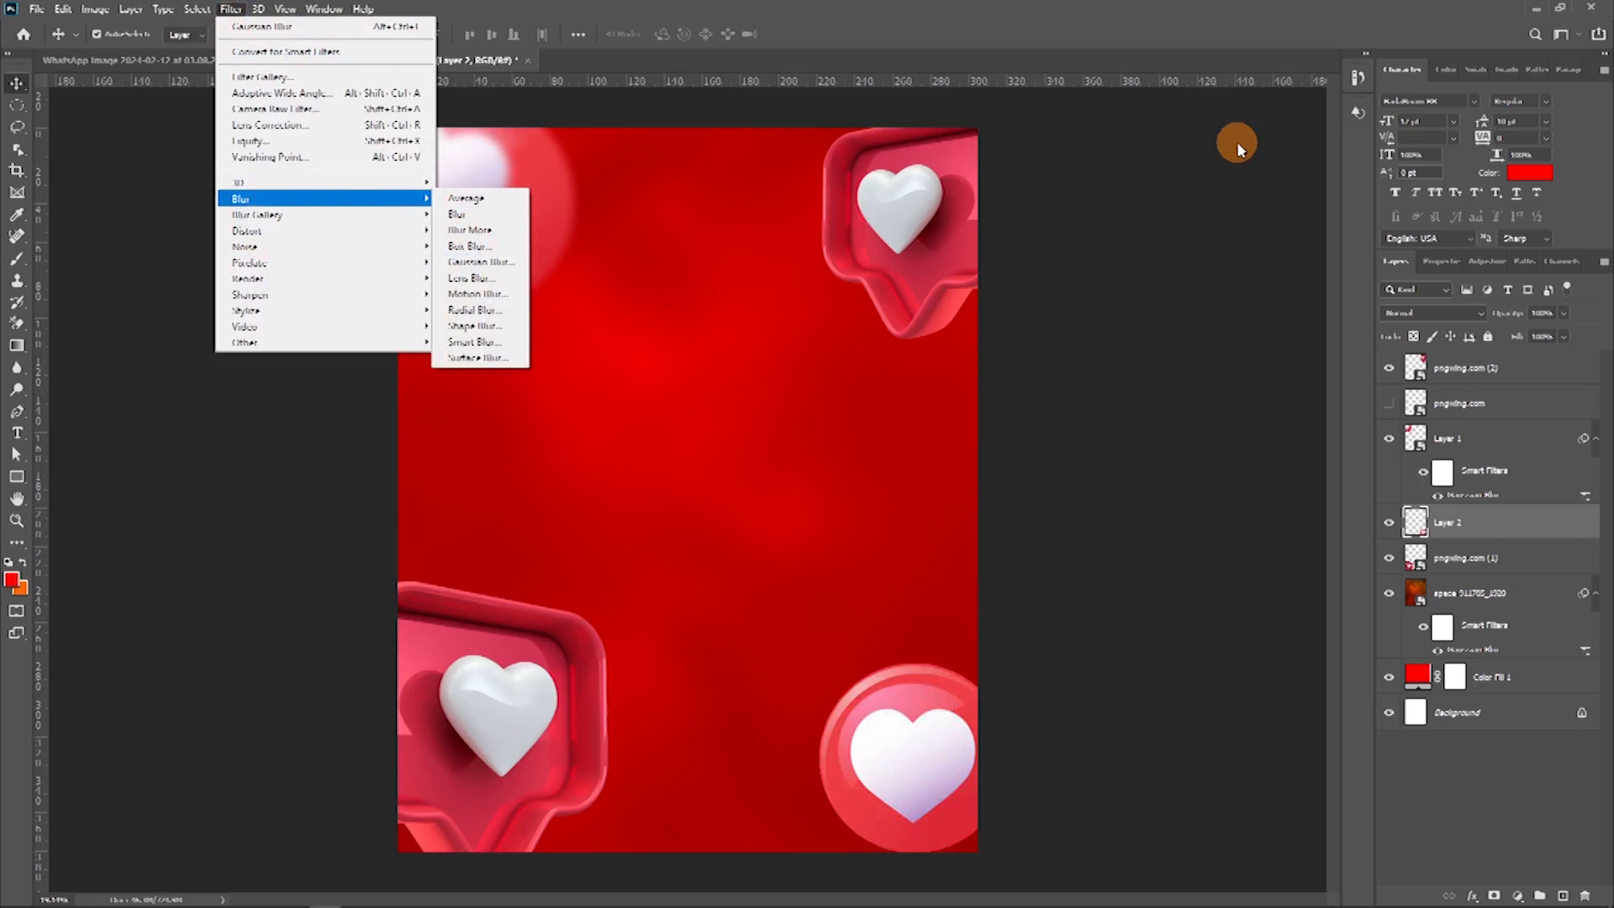
right_click(1558, 531)
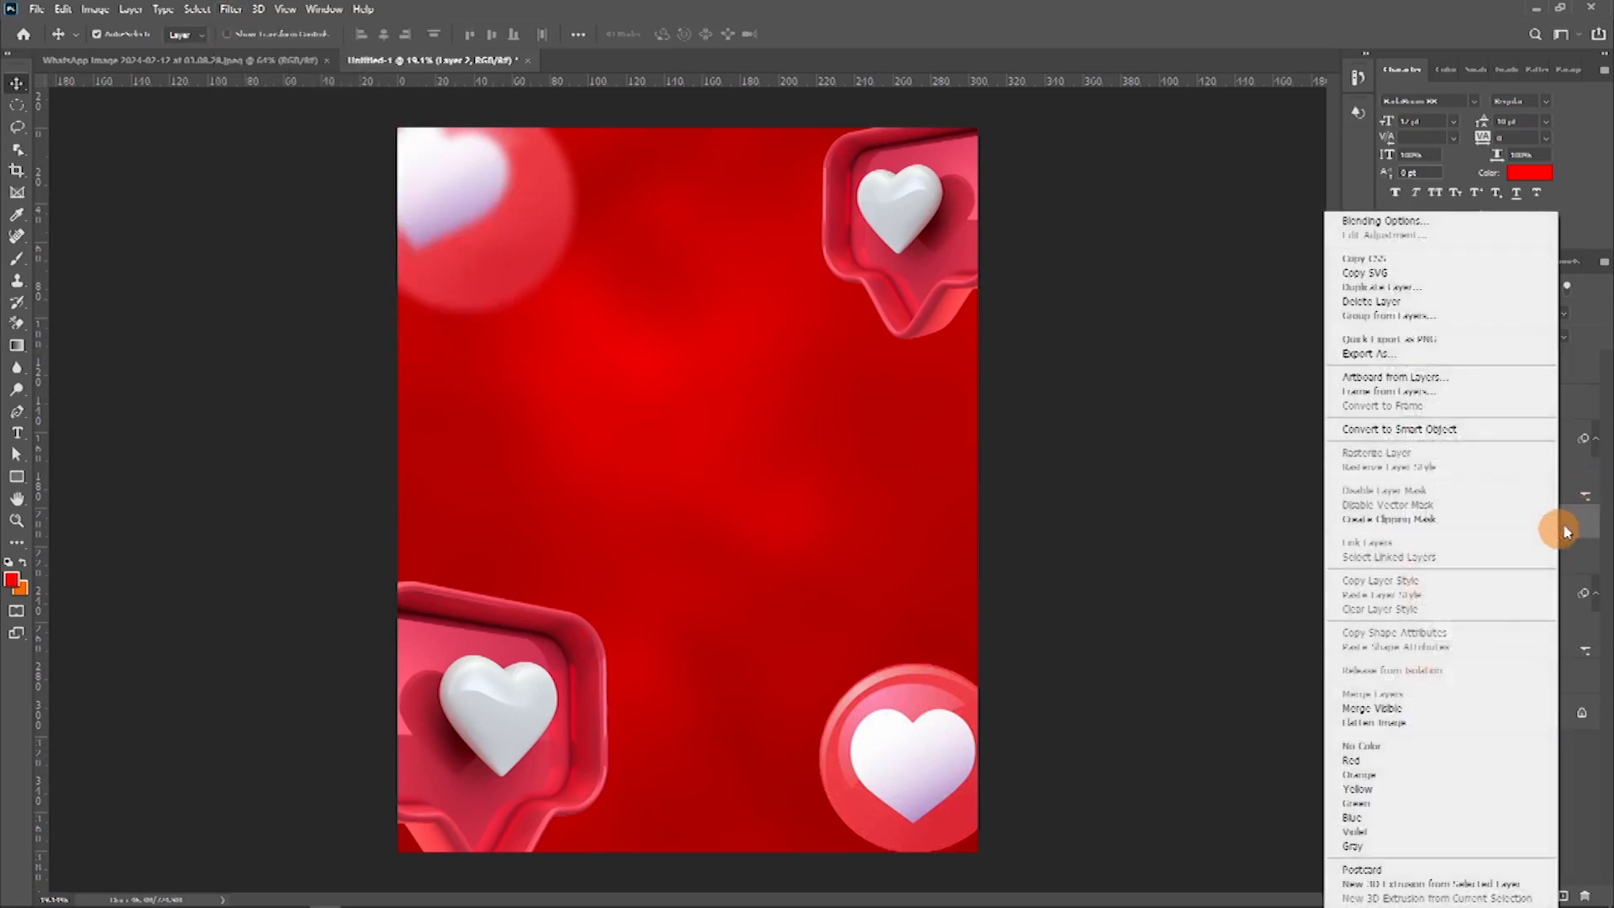
left_click(1421, 429)
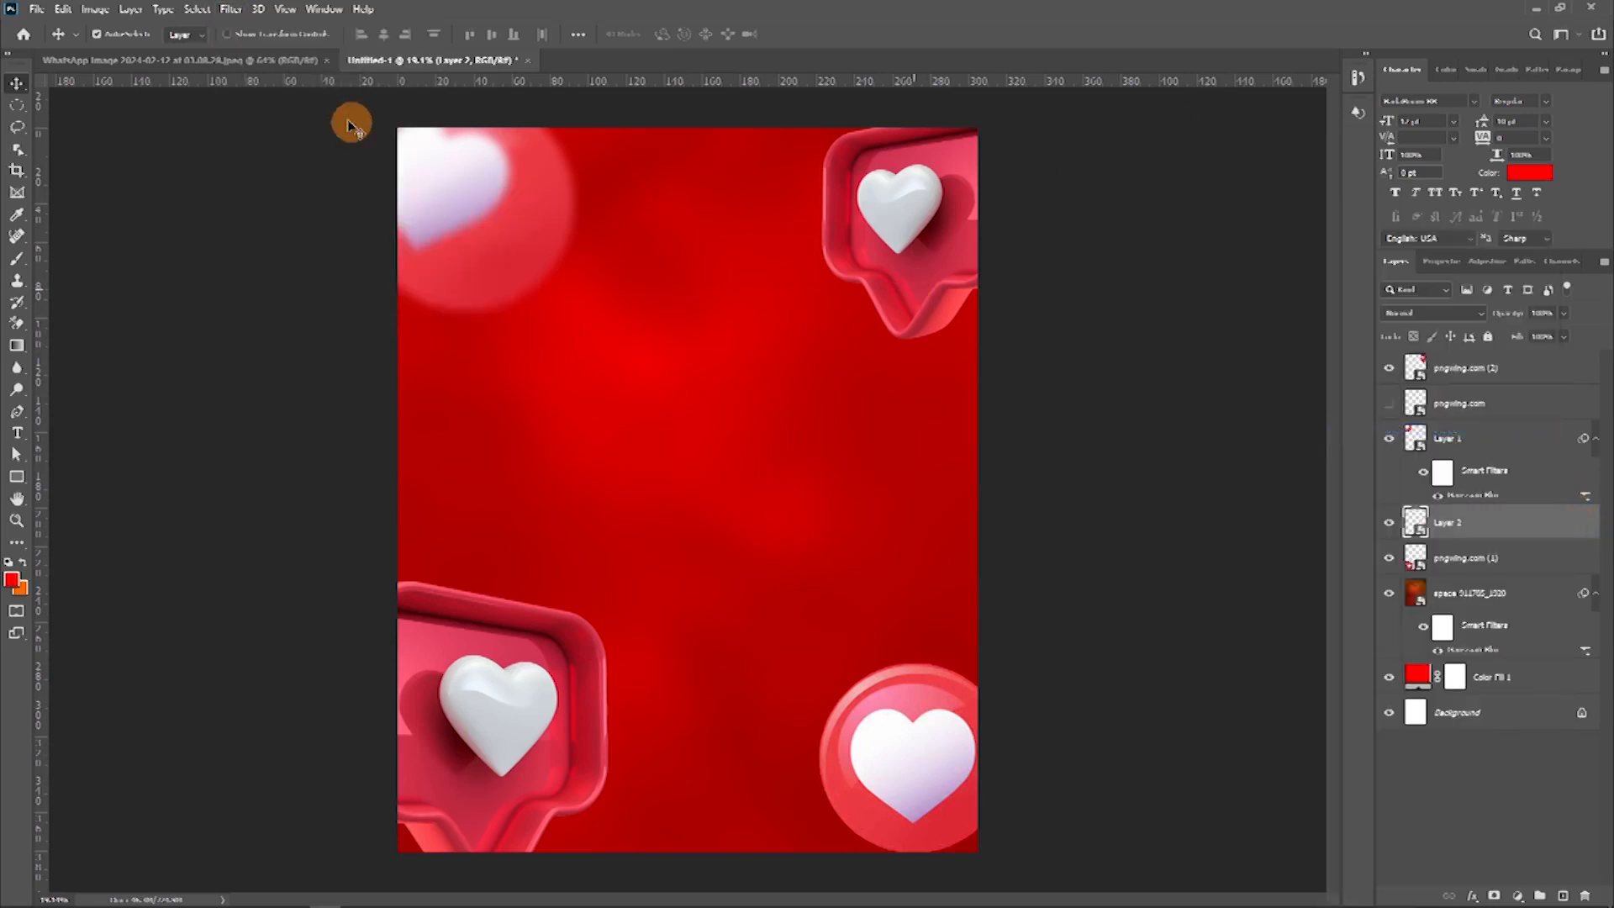
Step: Apply a Gaussian Blur with a 29.1-pixel radius to Layer 2 as a smart filter
left_click(190, 15)
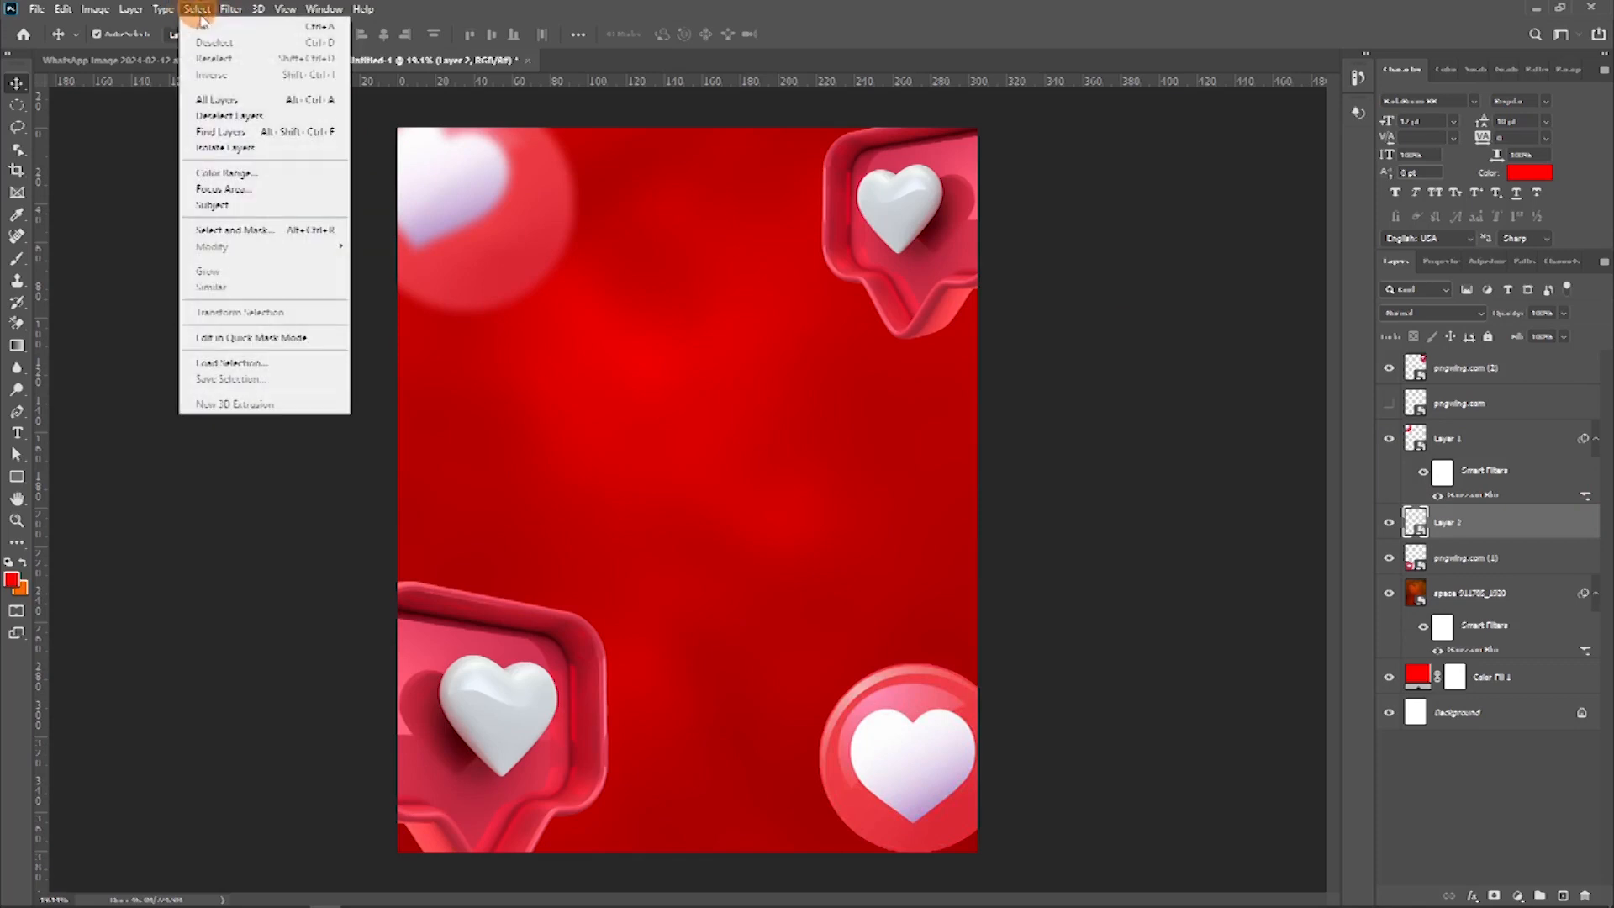
mouse_move(232, 9)
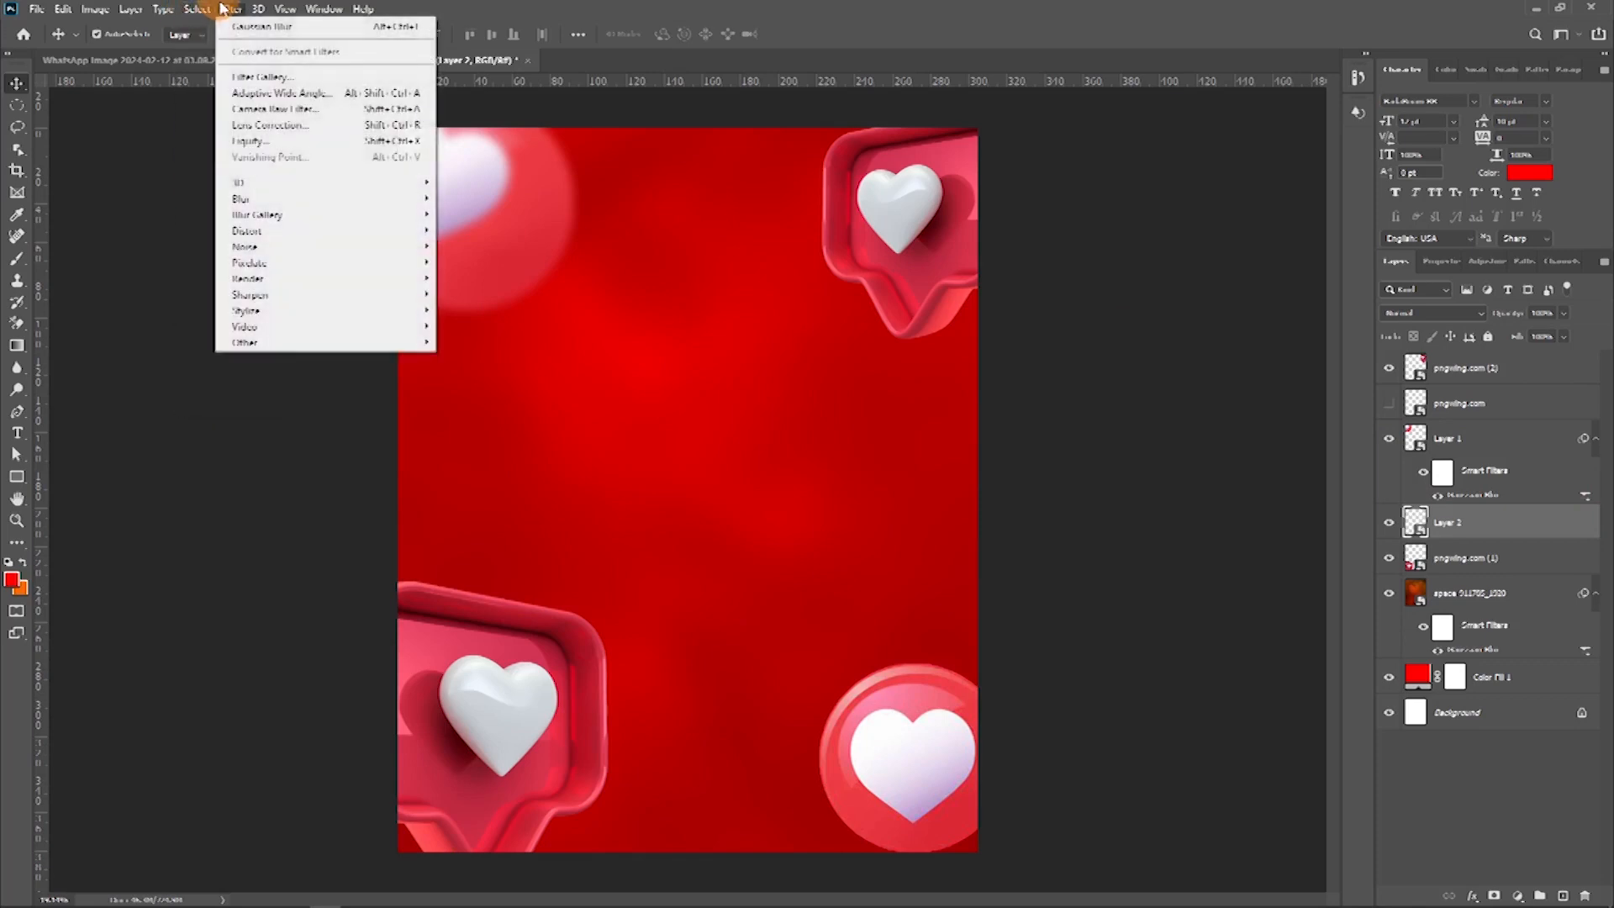
mouse_move(259, 202)
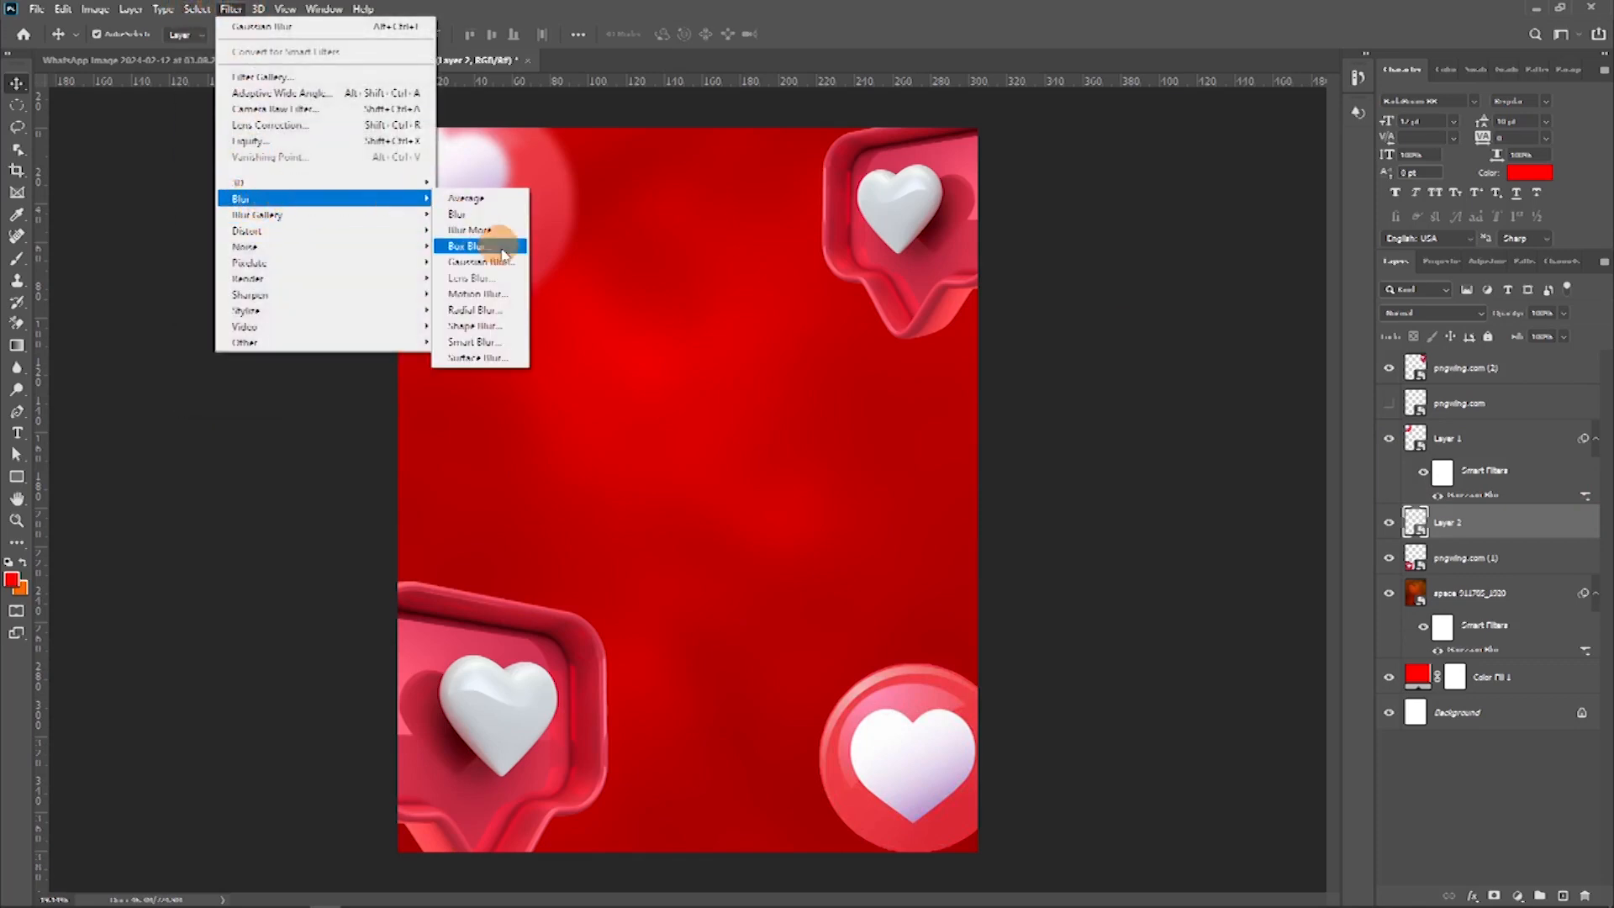
left_click(494, 261)
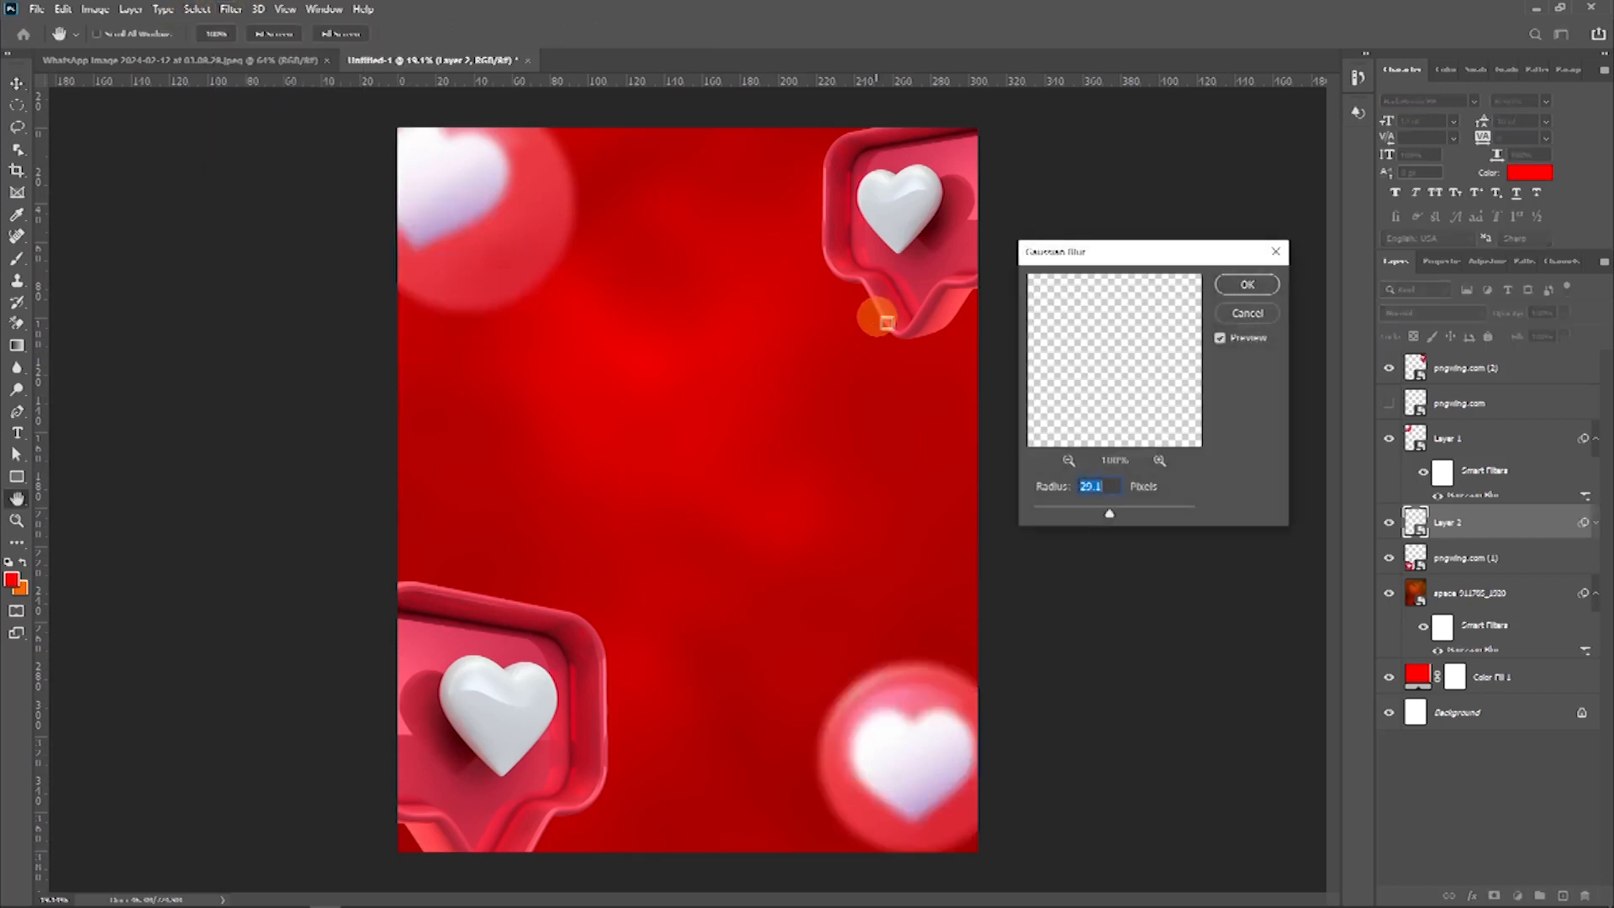
left_click_drag(1118, 515, 1117, 509)
left_click(1250, 285)
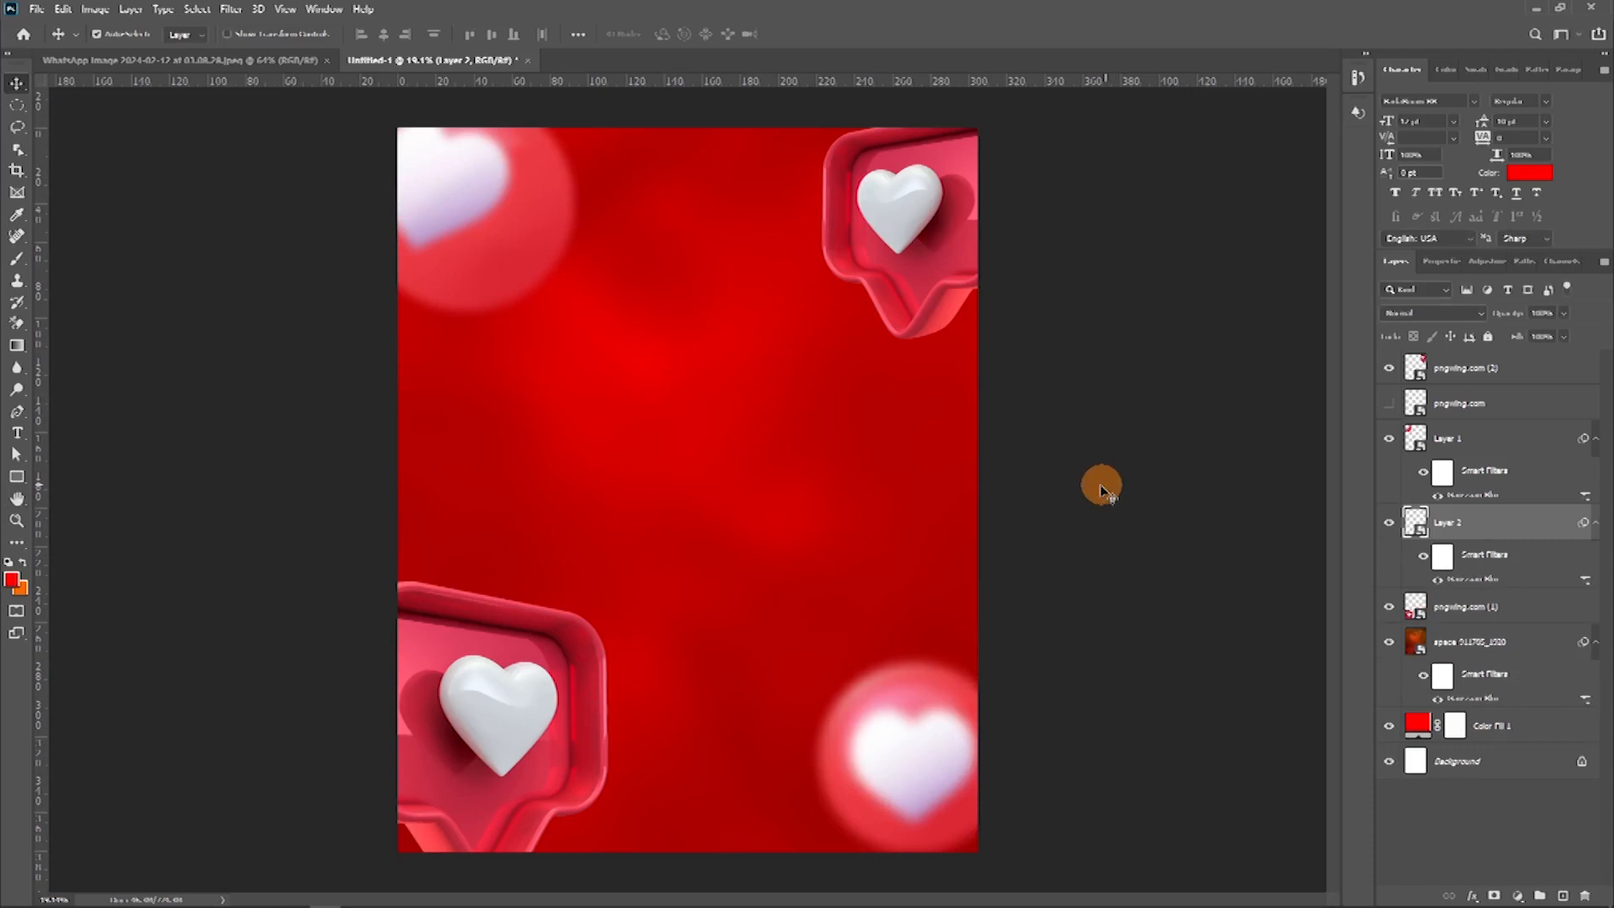
Step: Enlarge and rotate the lower-right heart circle slightly, and shift the lower-left heart bubble farther toward the flyer's left edge
key("ctrl+t")
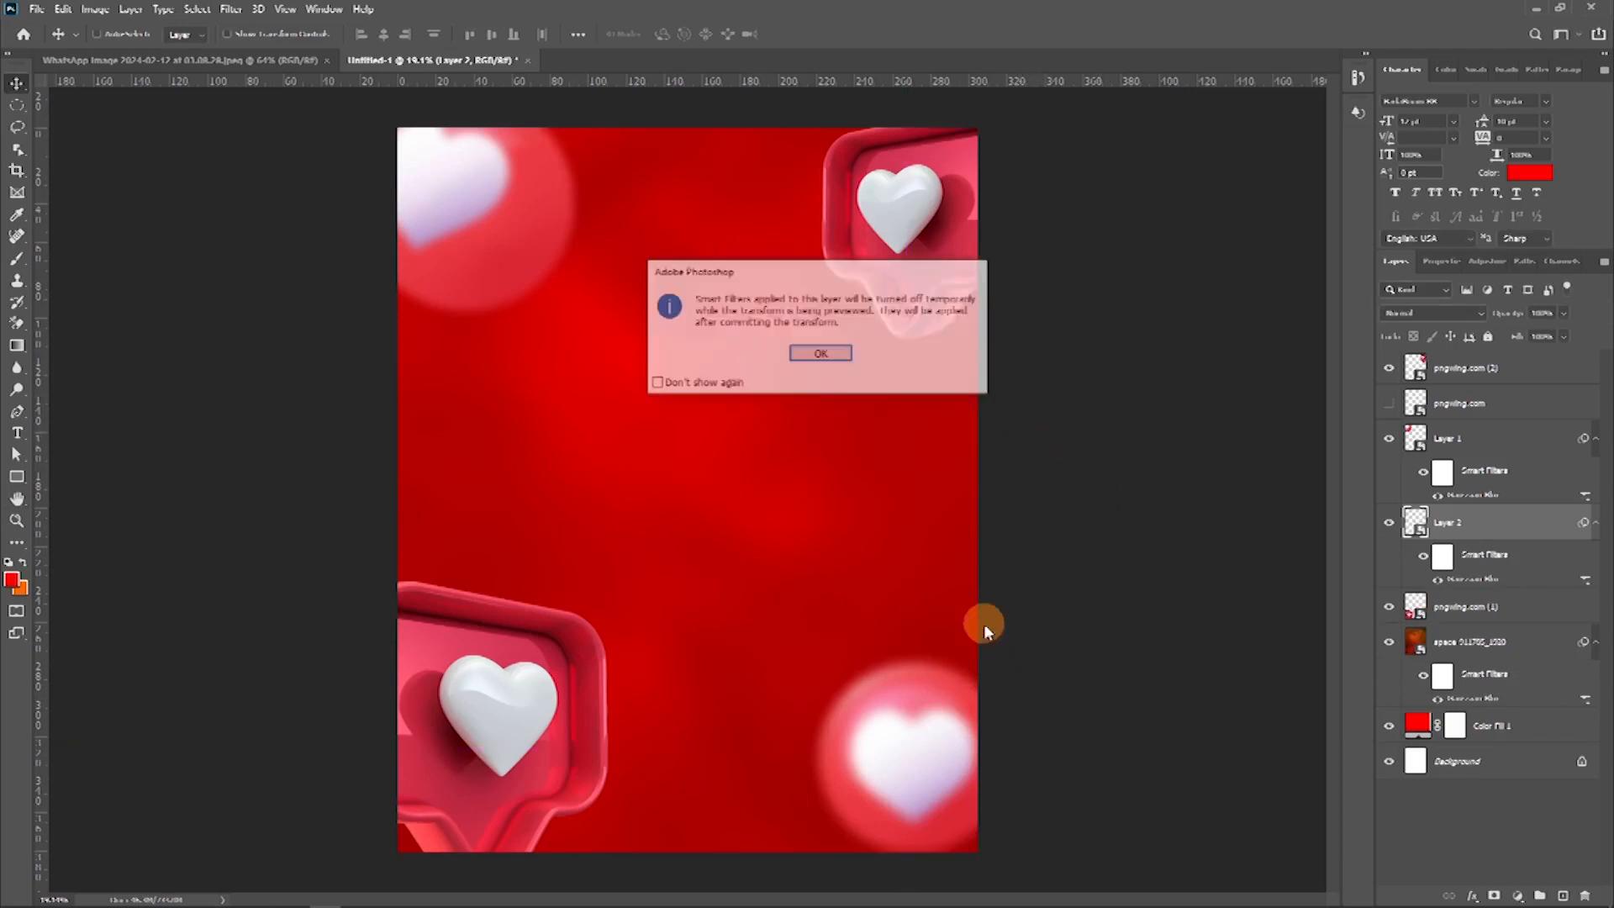
left_click(835, 359)
left_click_drag(908, 654, 854, 597)
left_click_drag(922, 660, 893, 610)
left_click_drag(1040, 695, 915, 717)
key("Return")
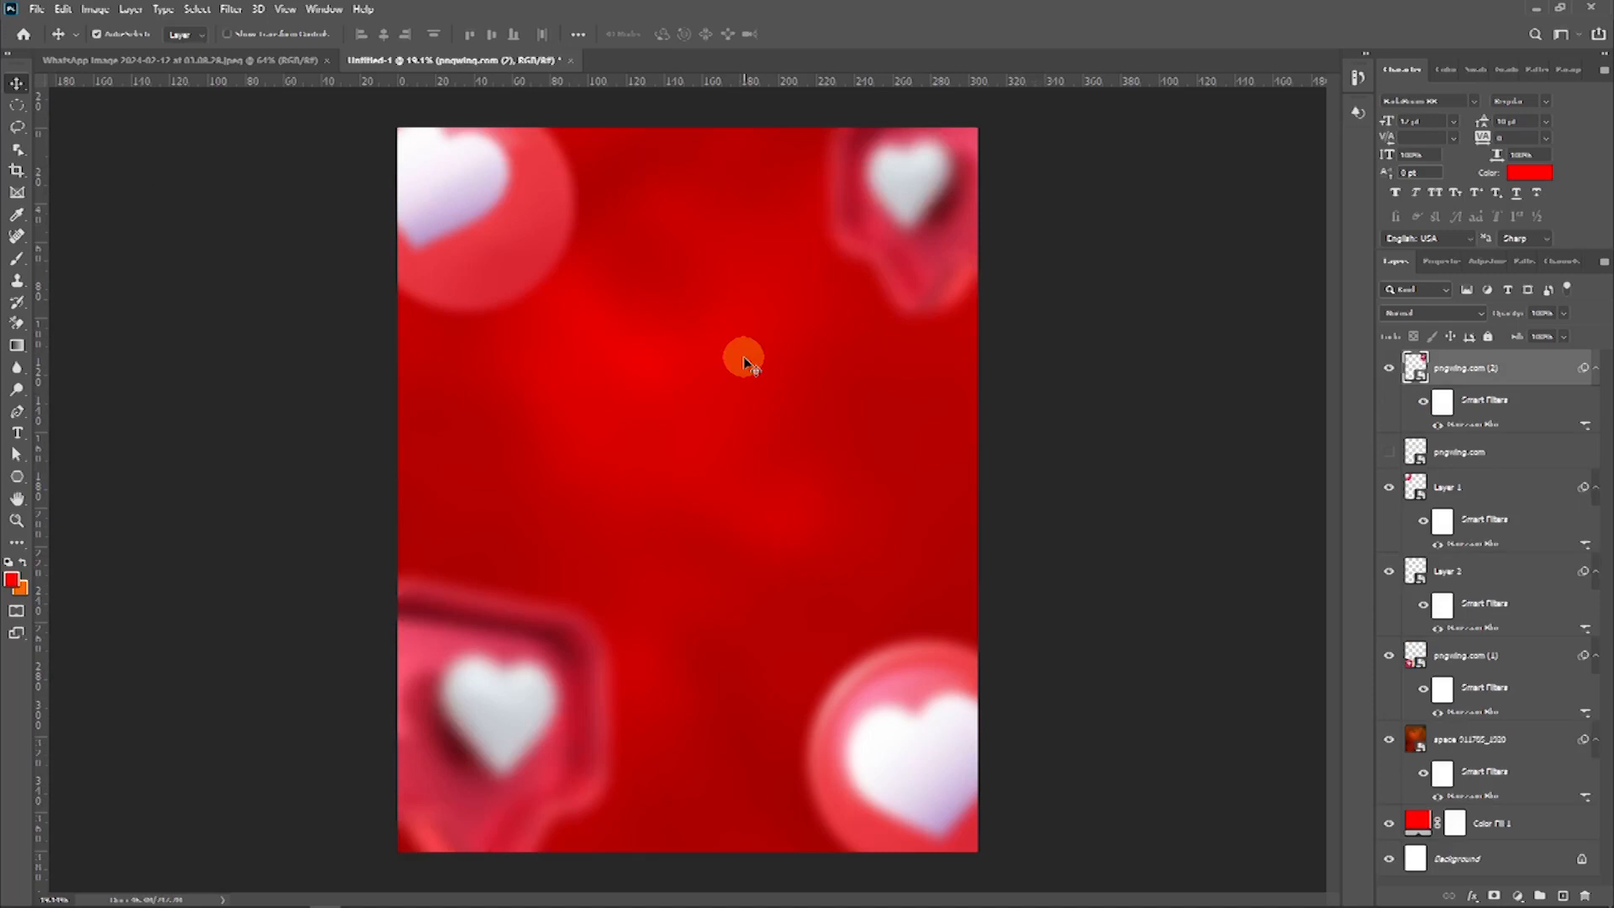
left_click_drag(511, 721, 491, 724)
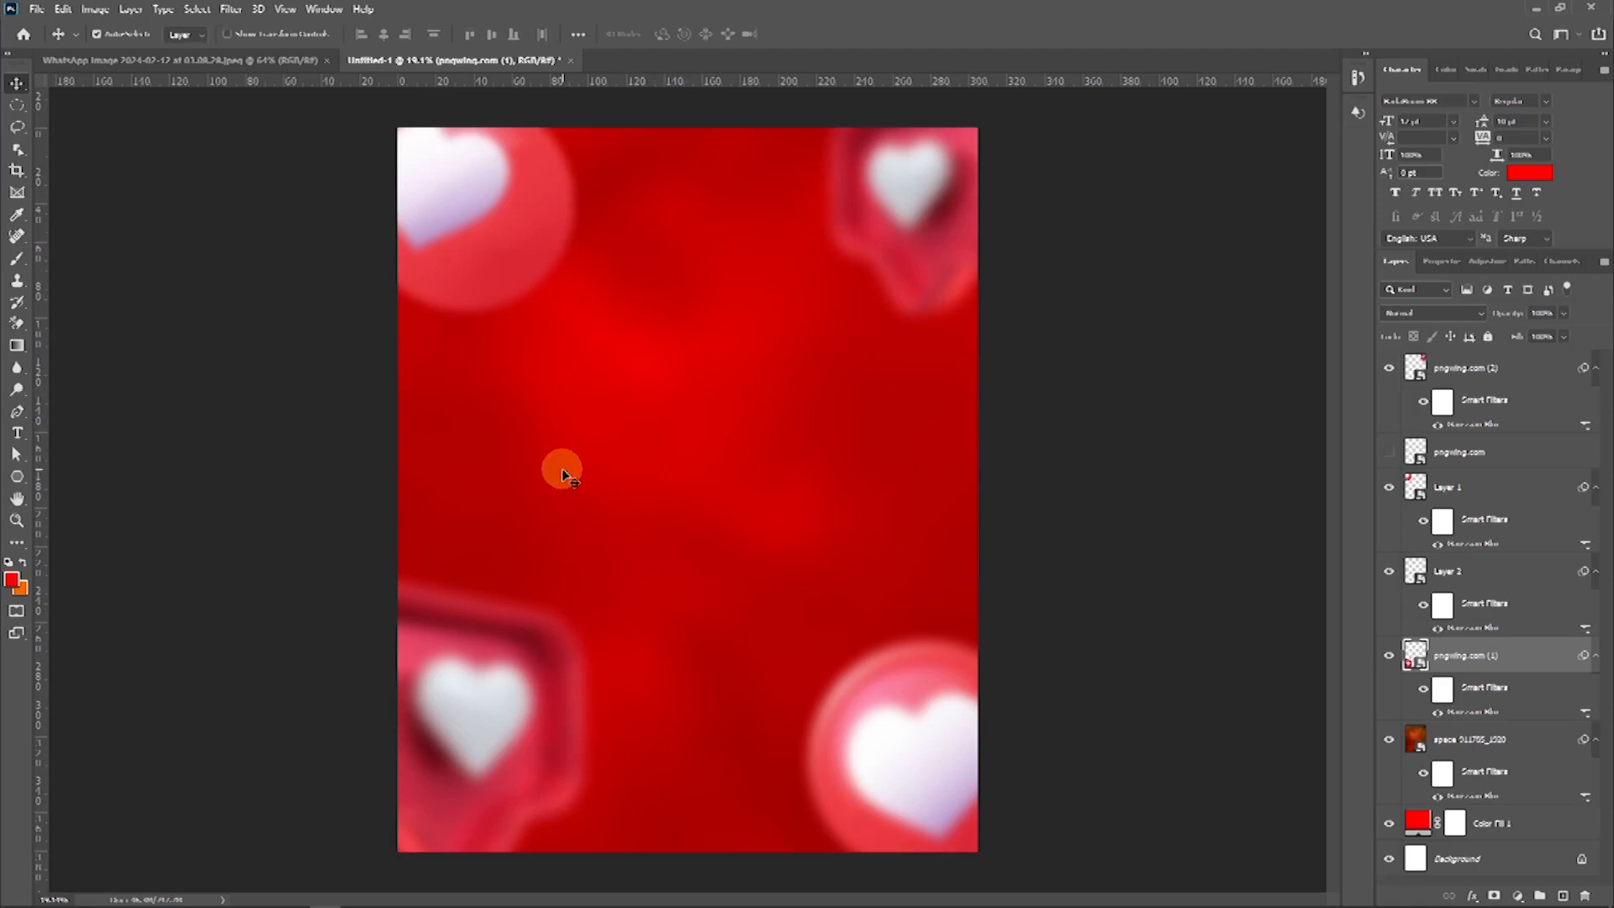
Step: Place two horizontal and two vertical guides in the flyer's upper middle to frame half of a heart
key("ctrl+plus")
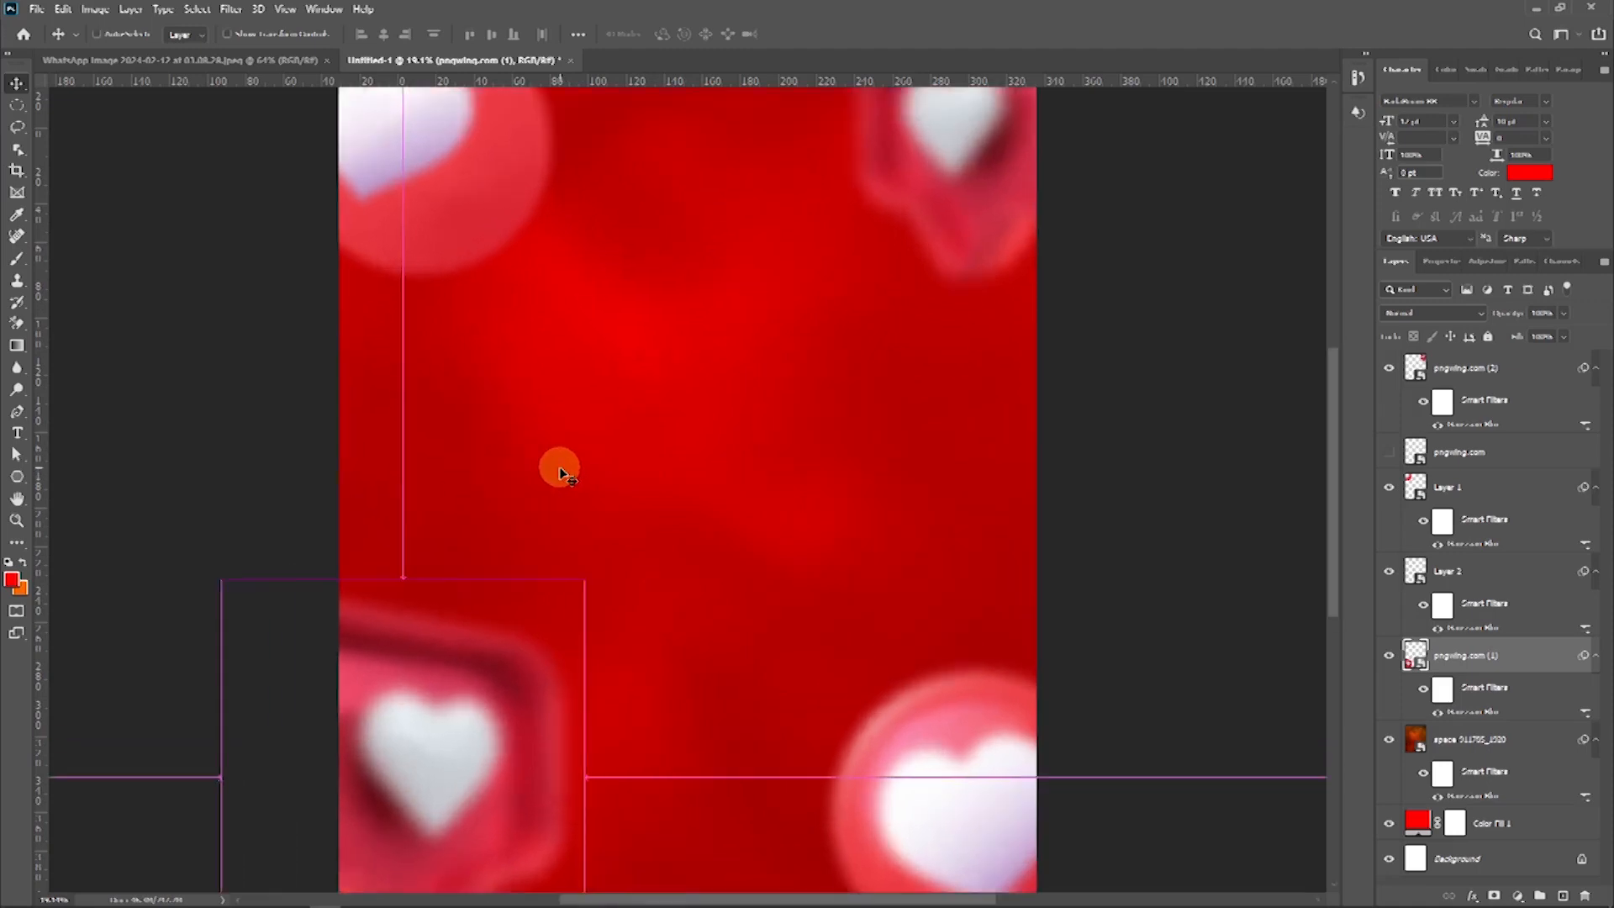
key("ctrl+plus")
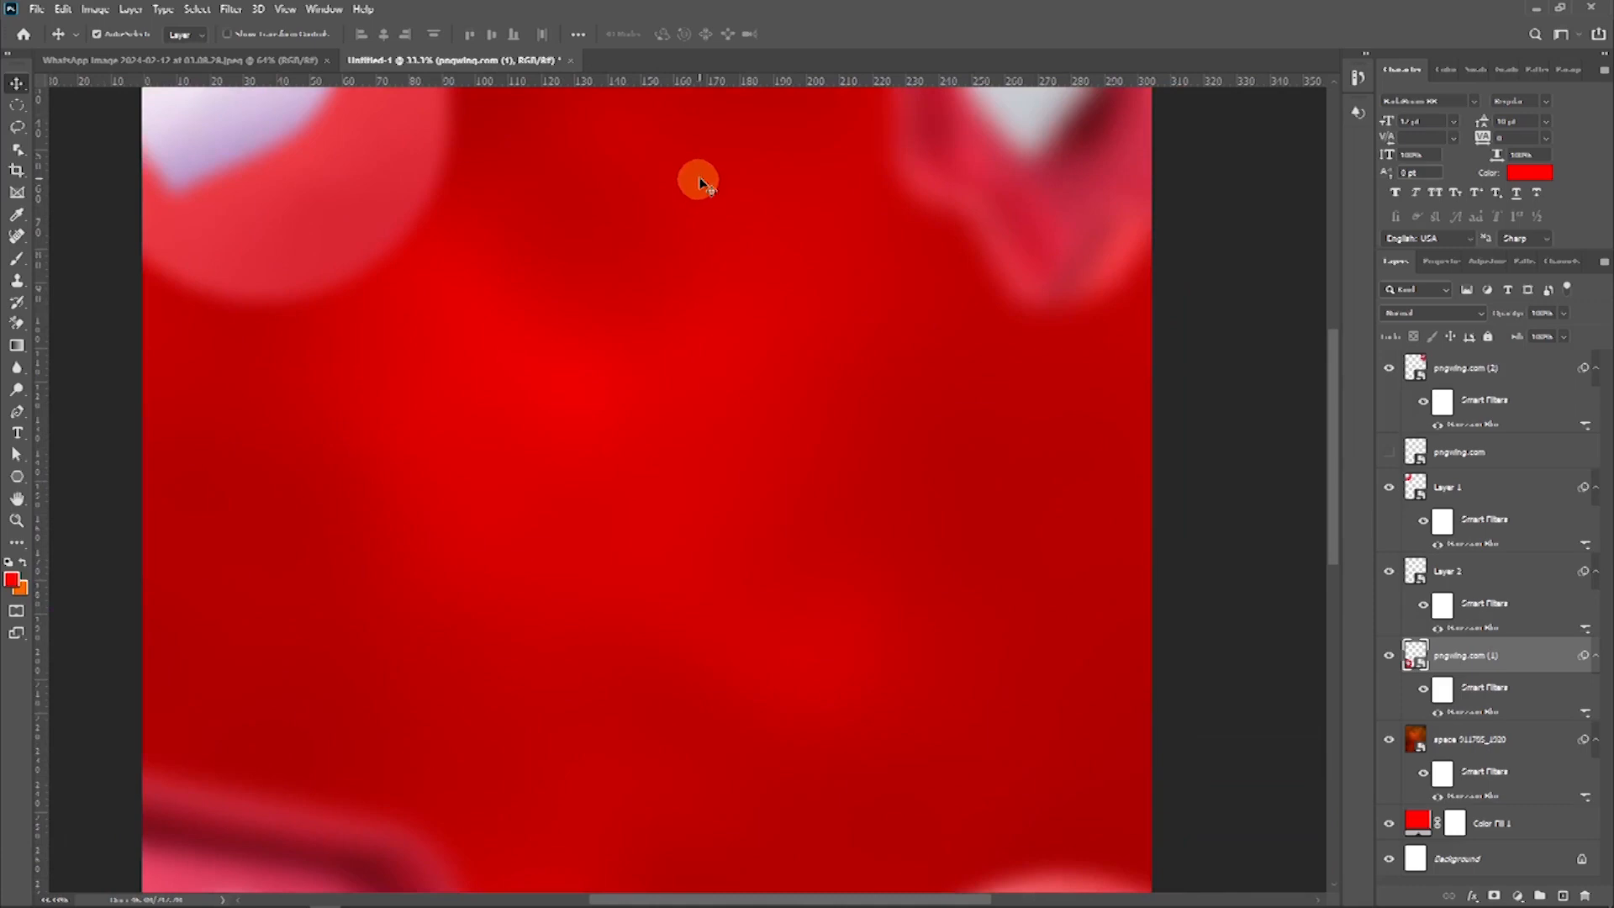
left_click_drag(699, 79, 698, 318)
left_click_drag(44, 459, 668, 380)
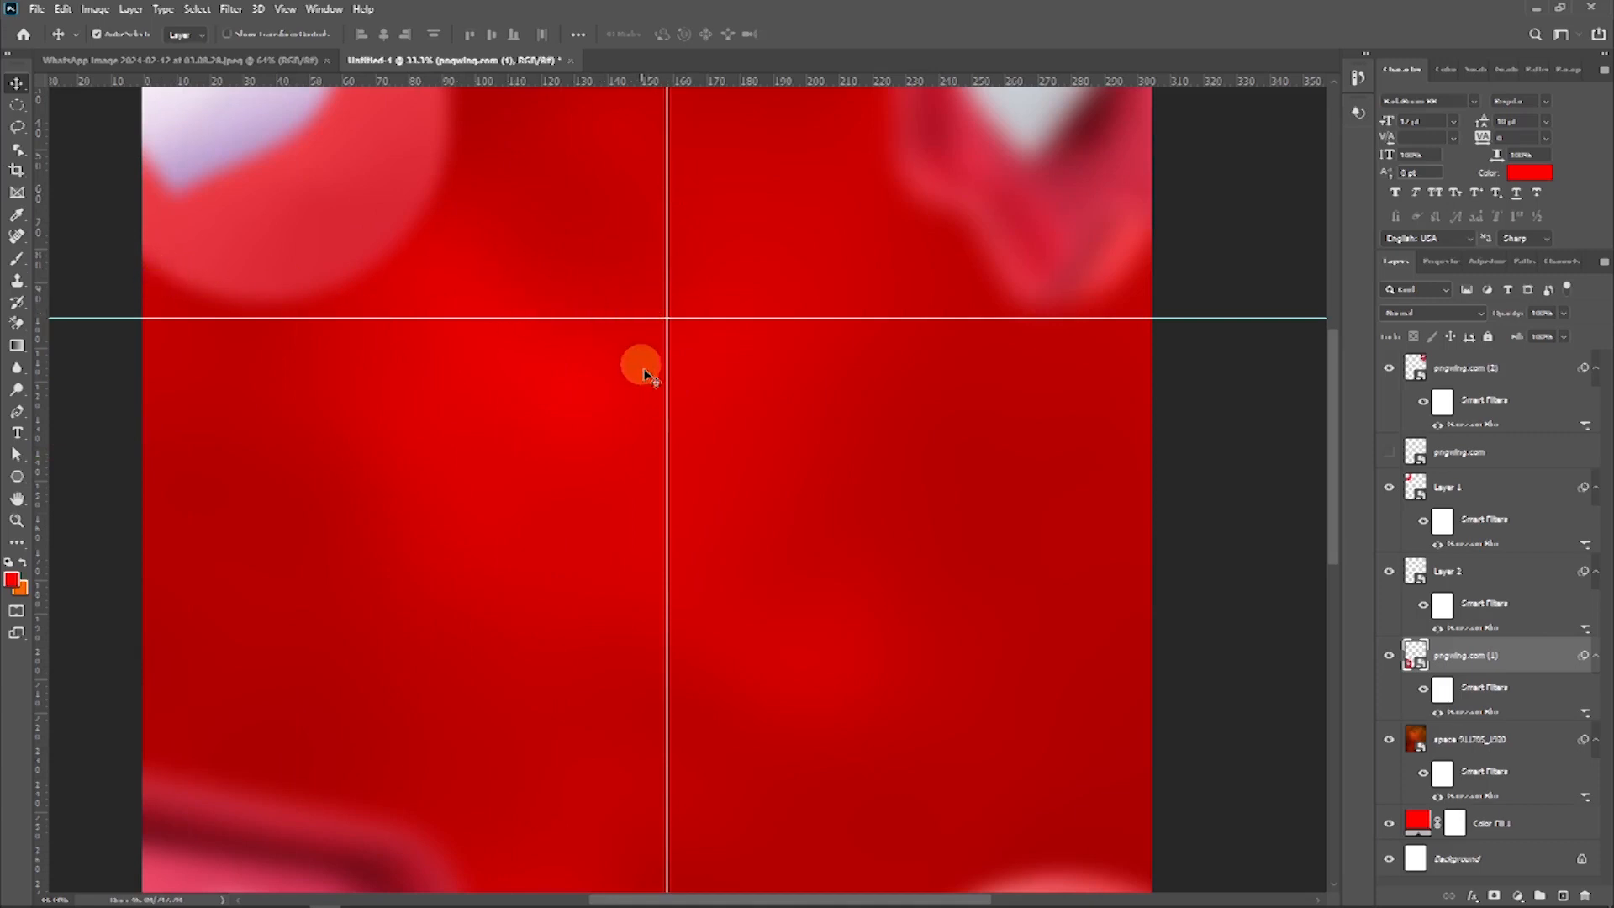
left_click_drag(670, 86, 681, 370)
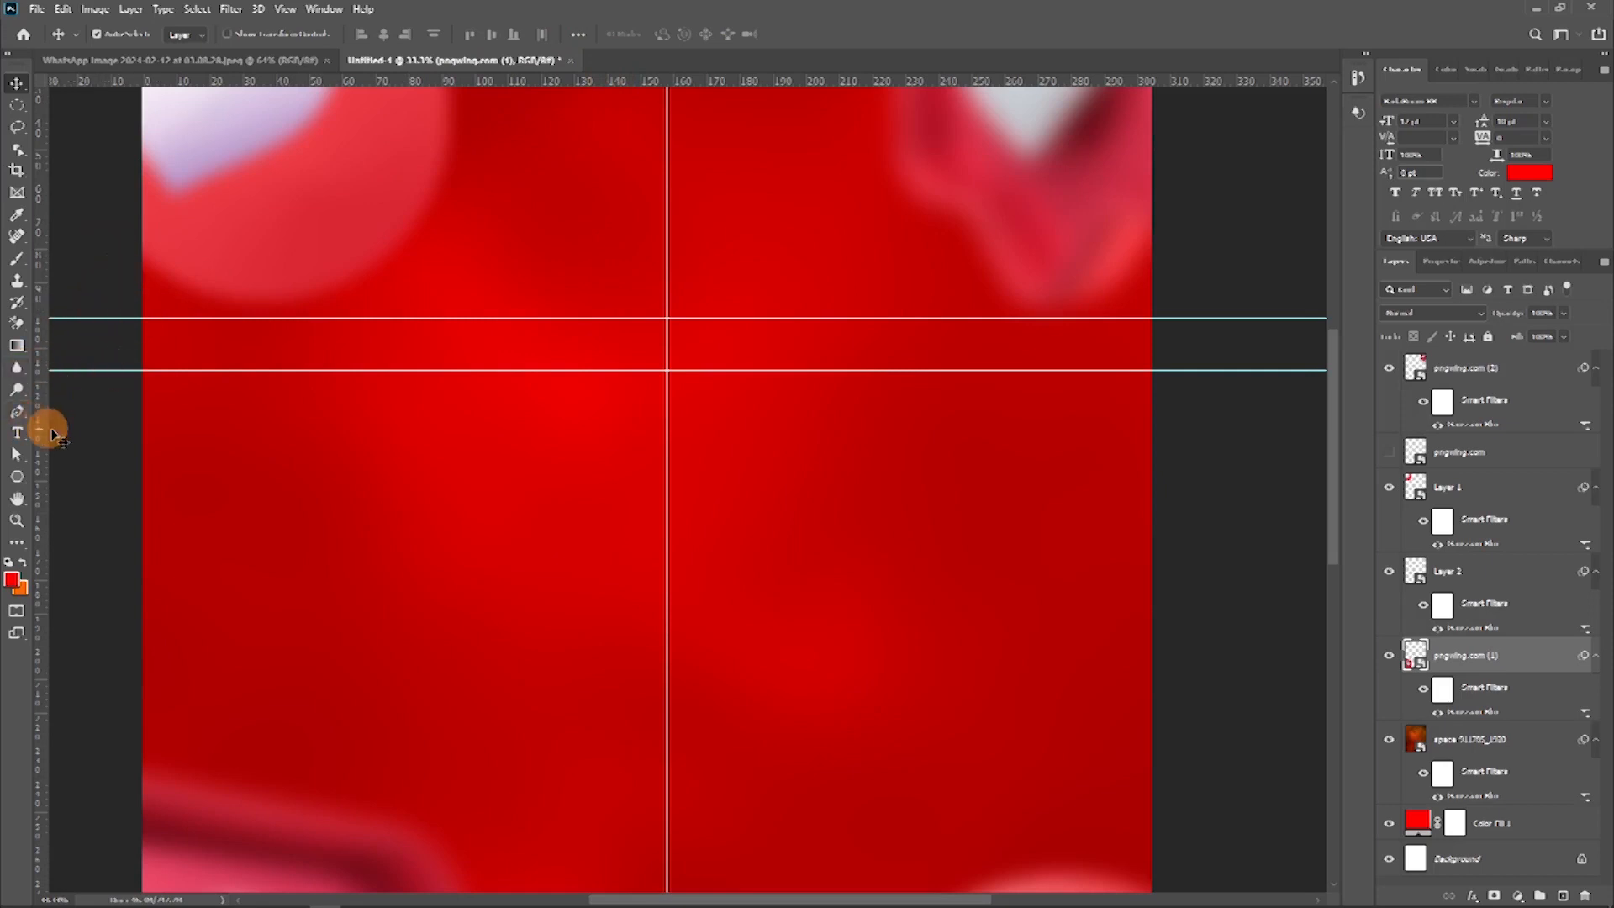
left_click_drag(44, 434, 608, 446)
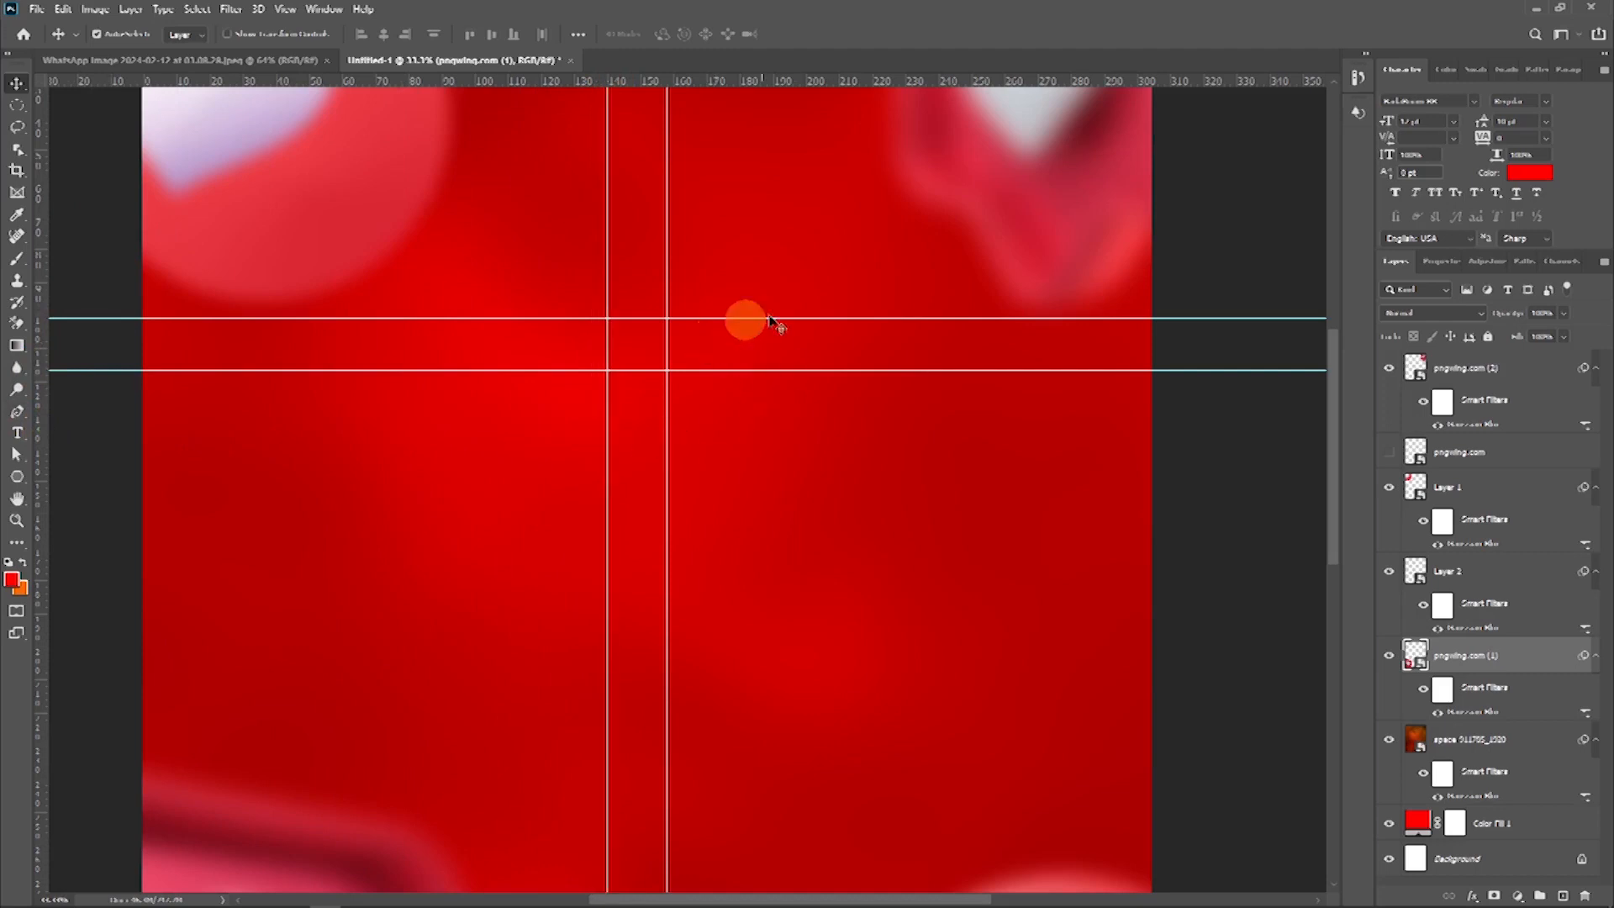
left_click_drag(608, 417, 599, 419)
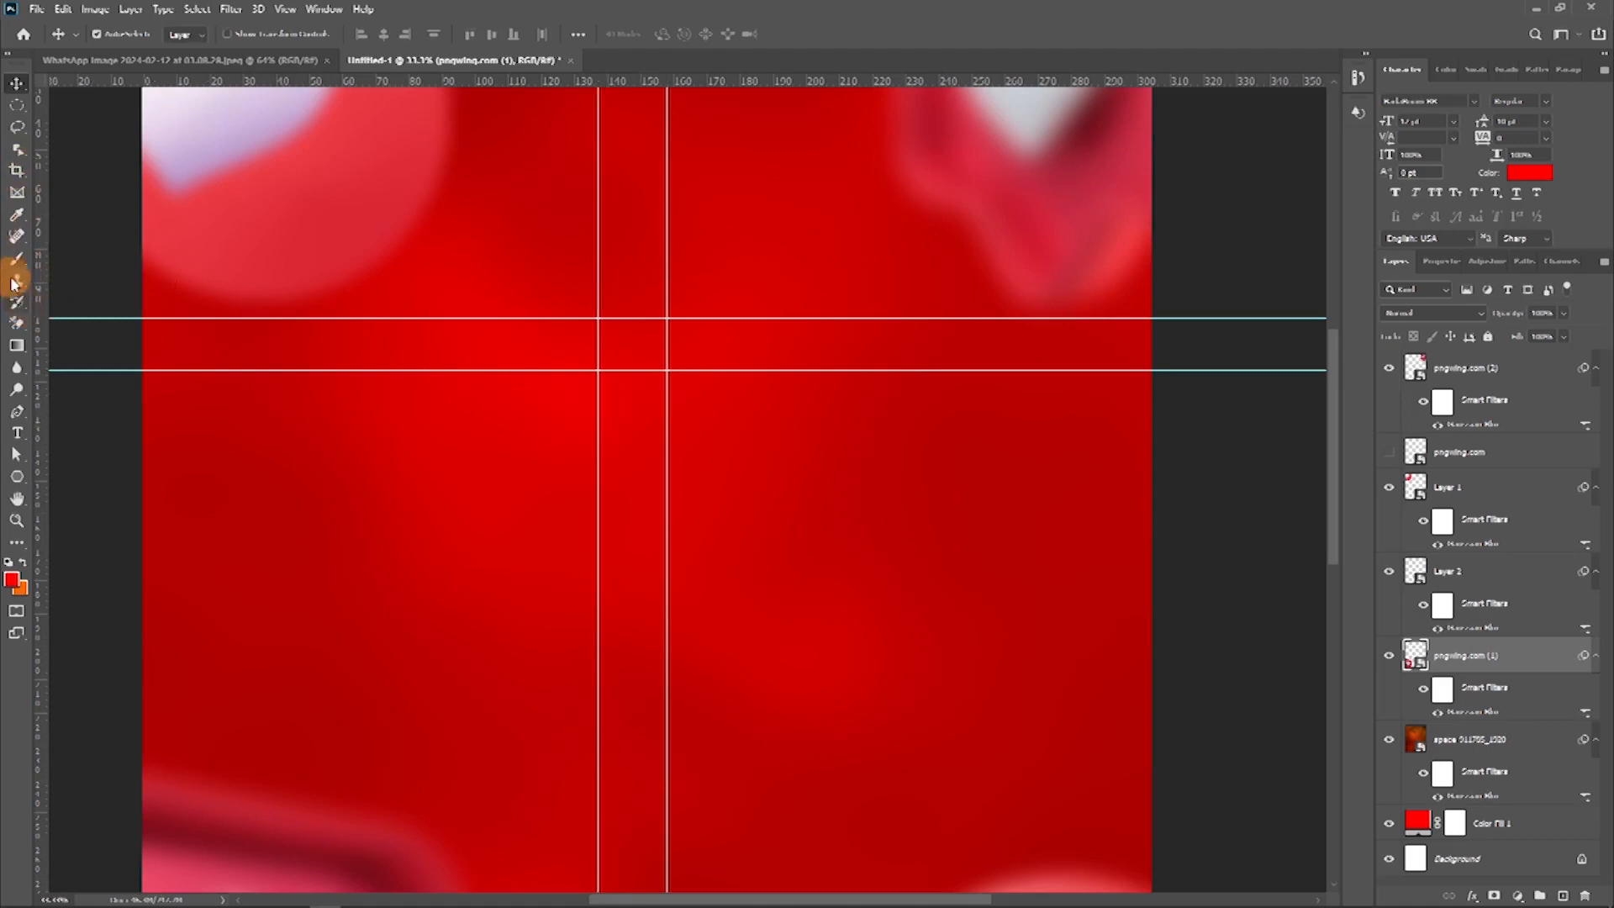
Step: Draw the left half of a heart with the Pen tool along the guides and convert the path to a shape
left_click(18, 412)
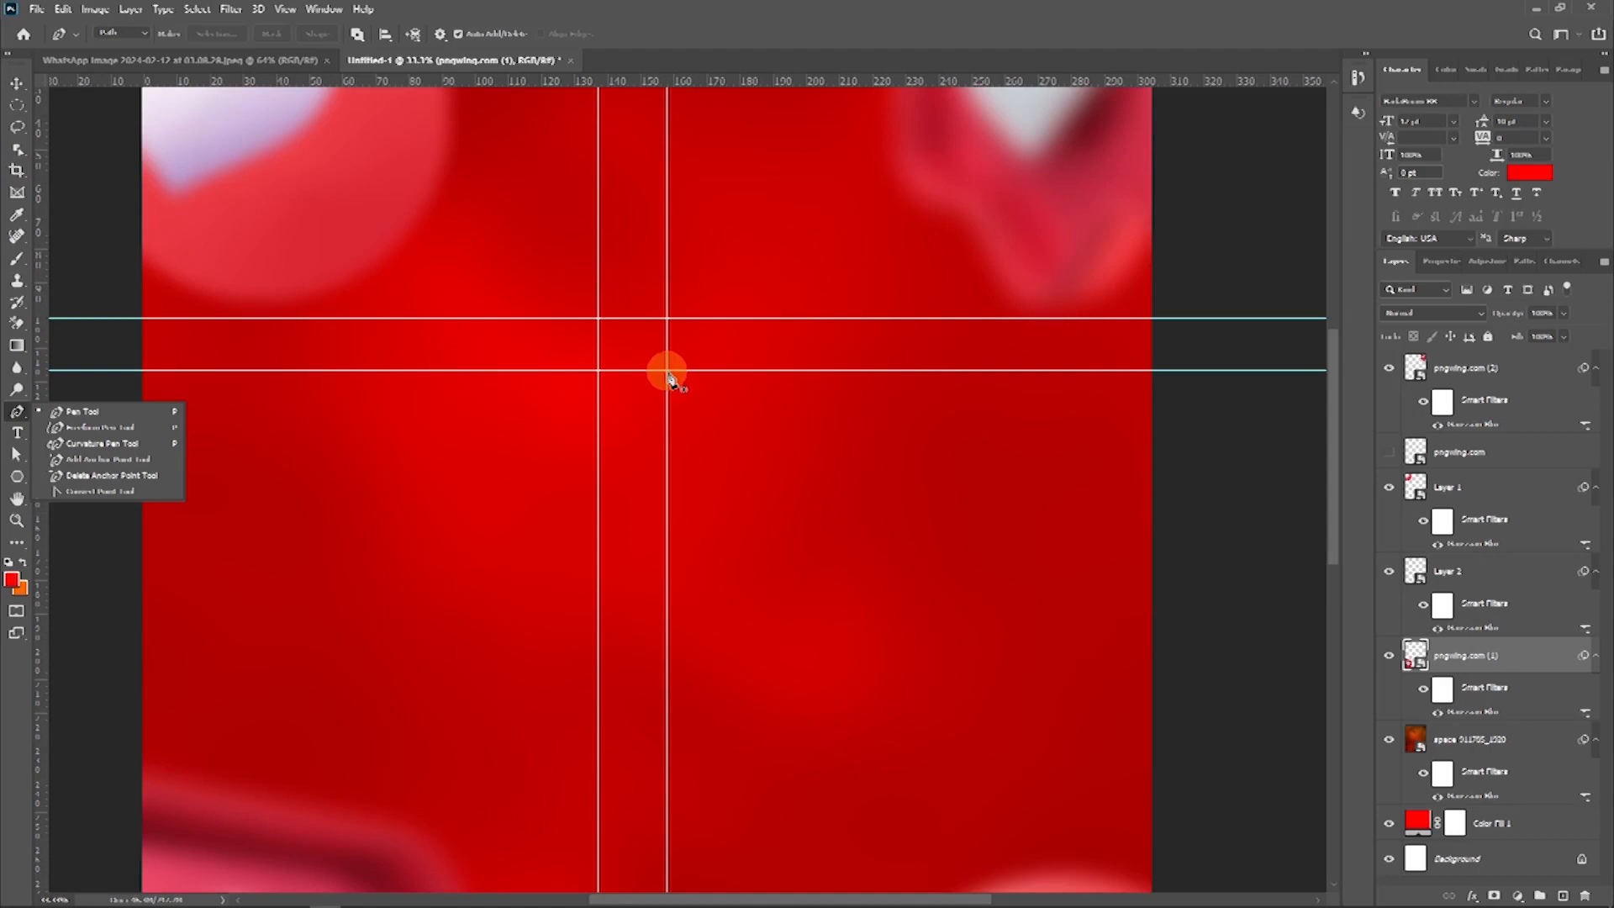
left_click(667, 370)
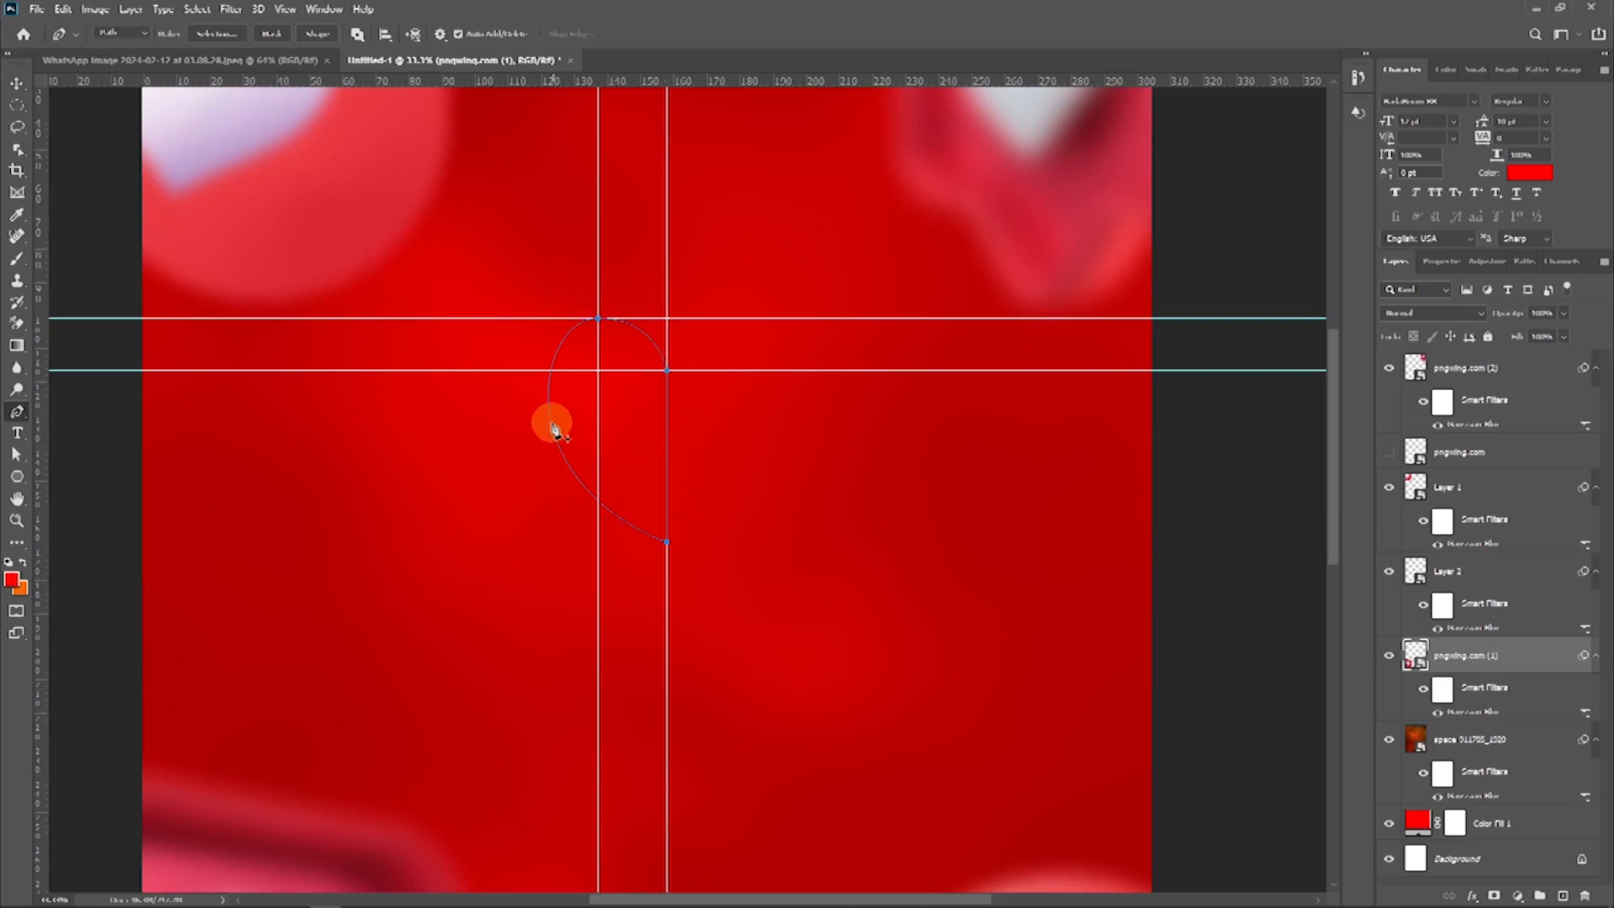
left_click(316, 35)
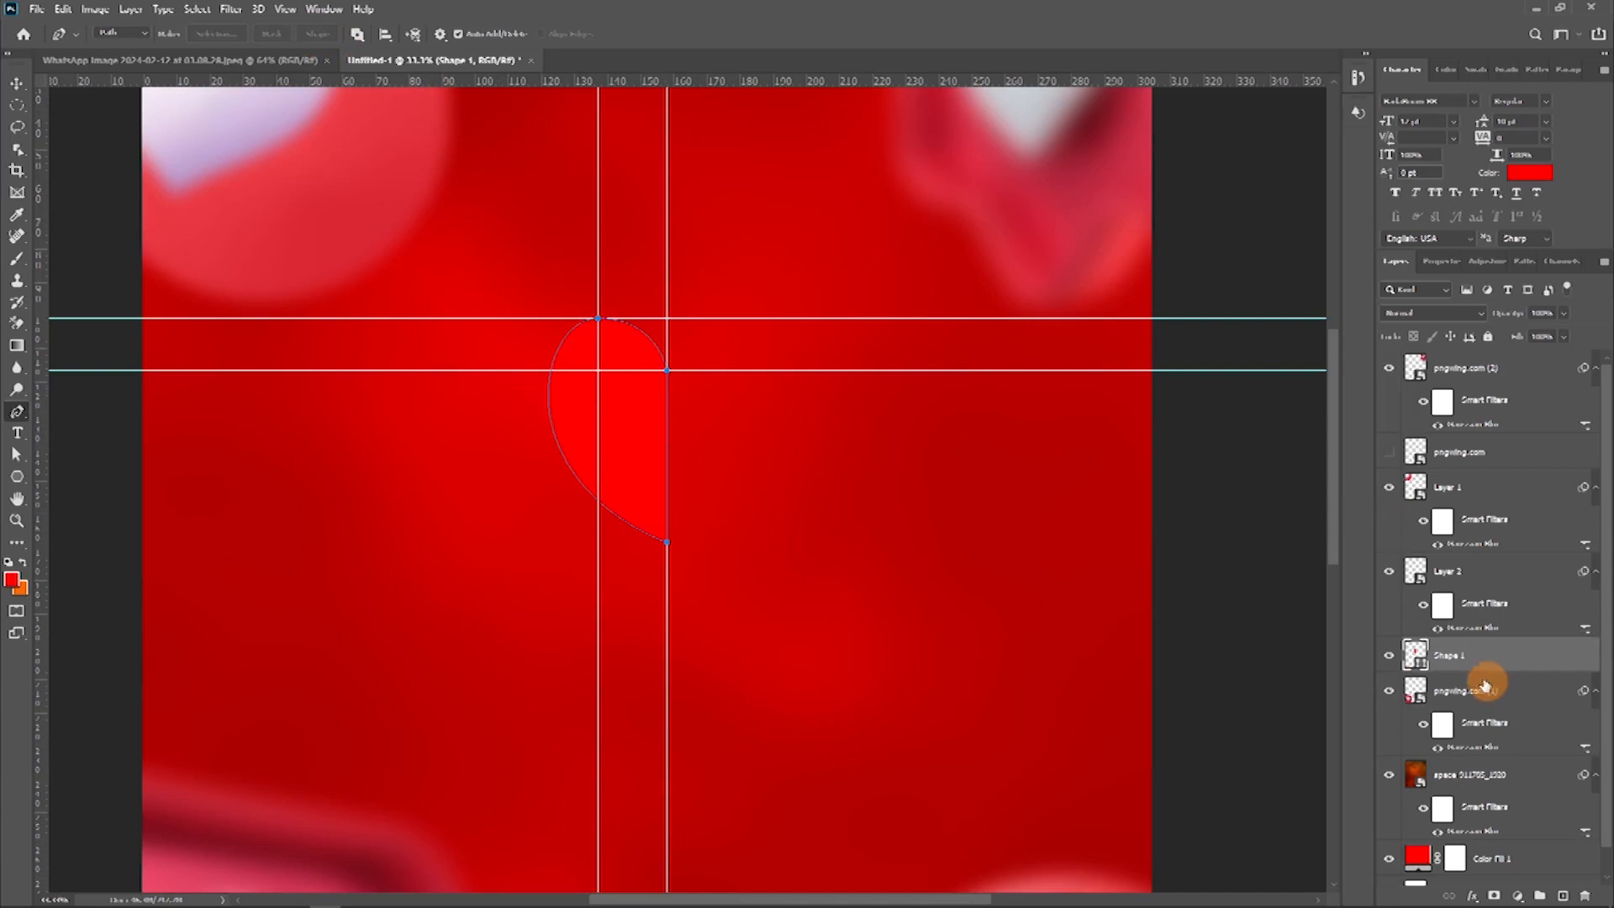
Step: Recolour the half-heart shape light gray and move its layer to the top of the layer stack
double_click(1419, 664)
left_click(1047, 118)
left_click(1505, 345)
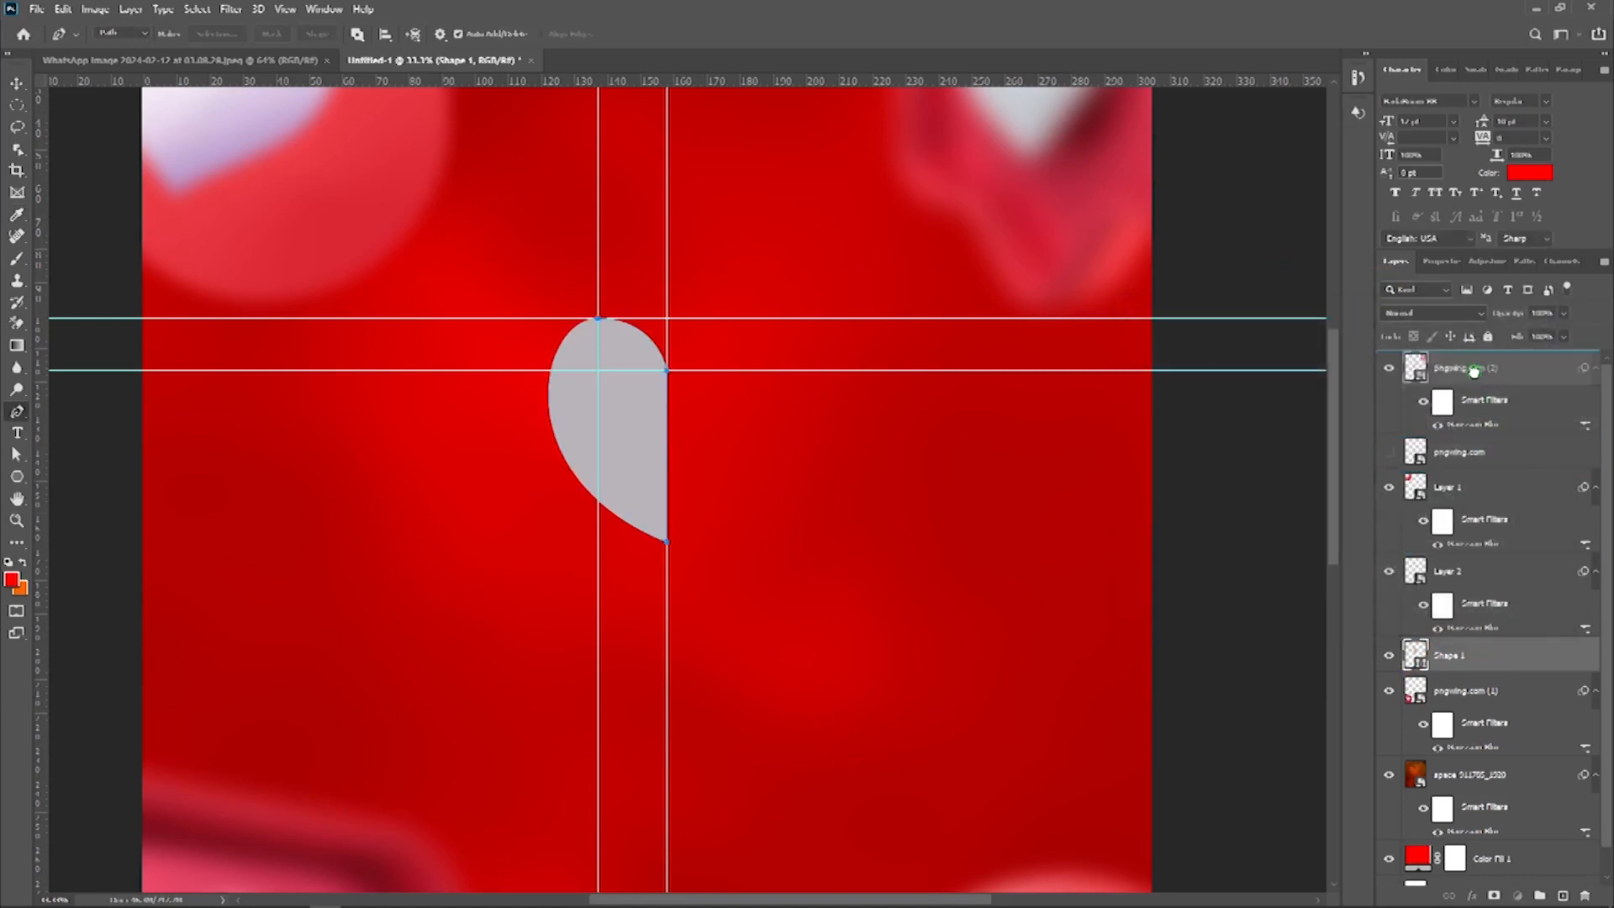
left_click_drag(1469, 359, 1469, 362)
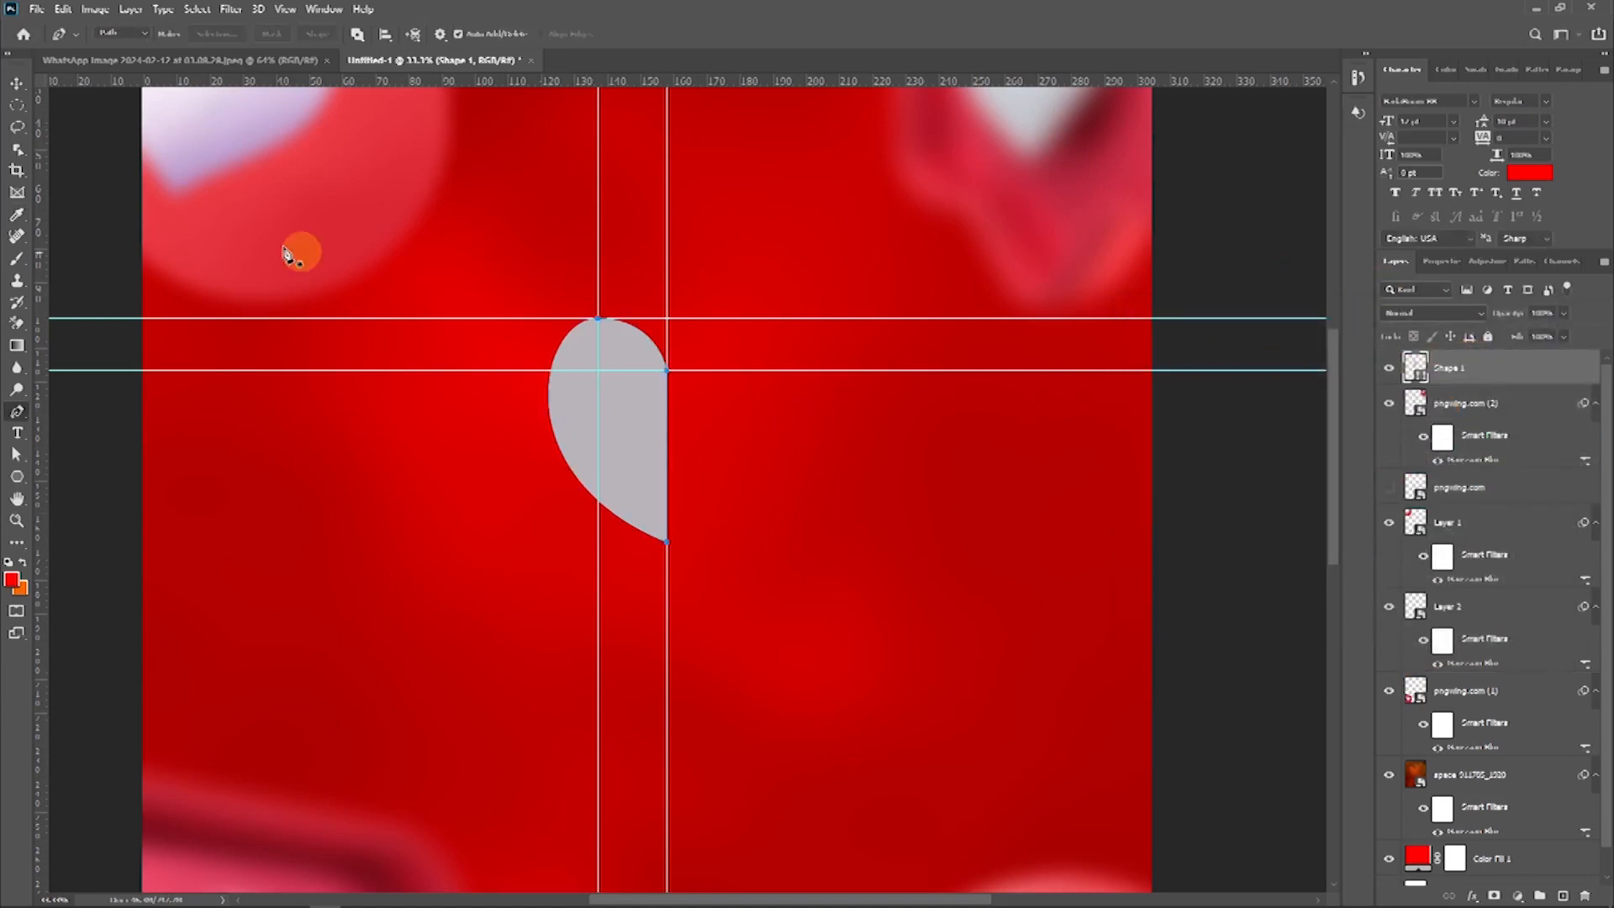
Step: Complete the heart with a horizontally flipped copy of the half-heart placed against its straight edge, and clear the guides from view
left_click(17, 82)
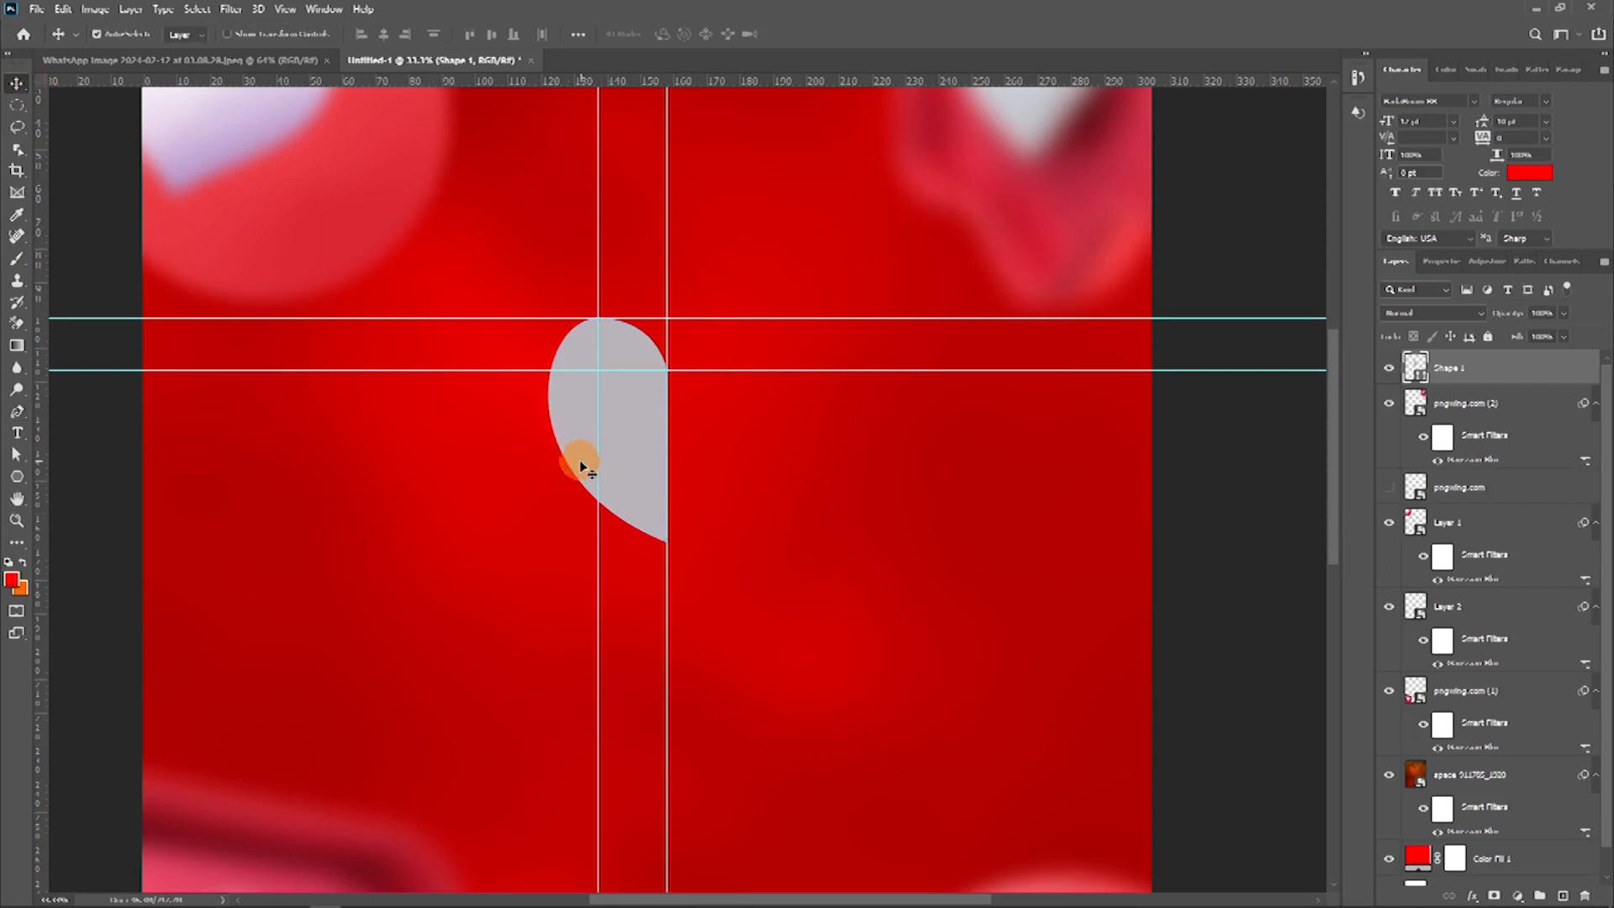
left_click_drag(562, 488, 569, 480)
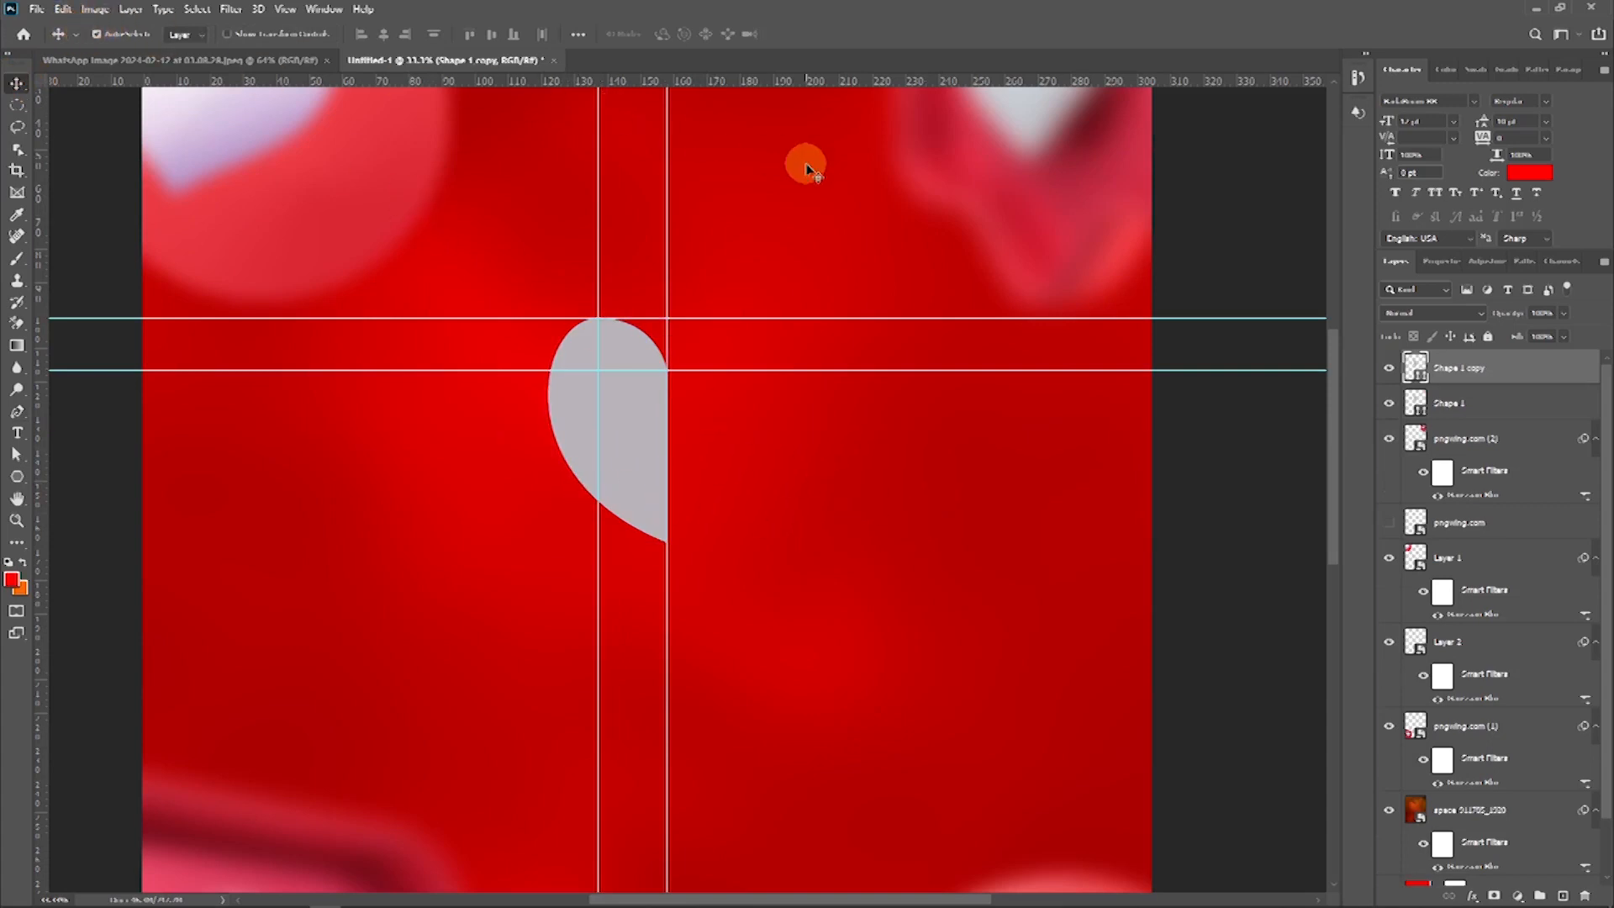
left_click(97, 9)
mouse_move(63, 9)
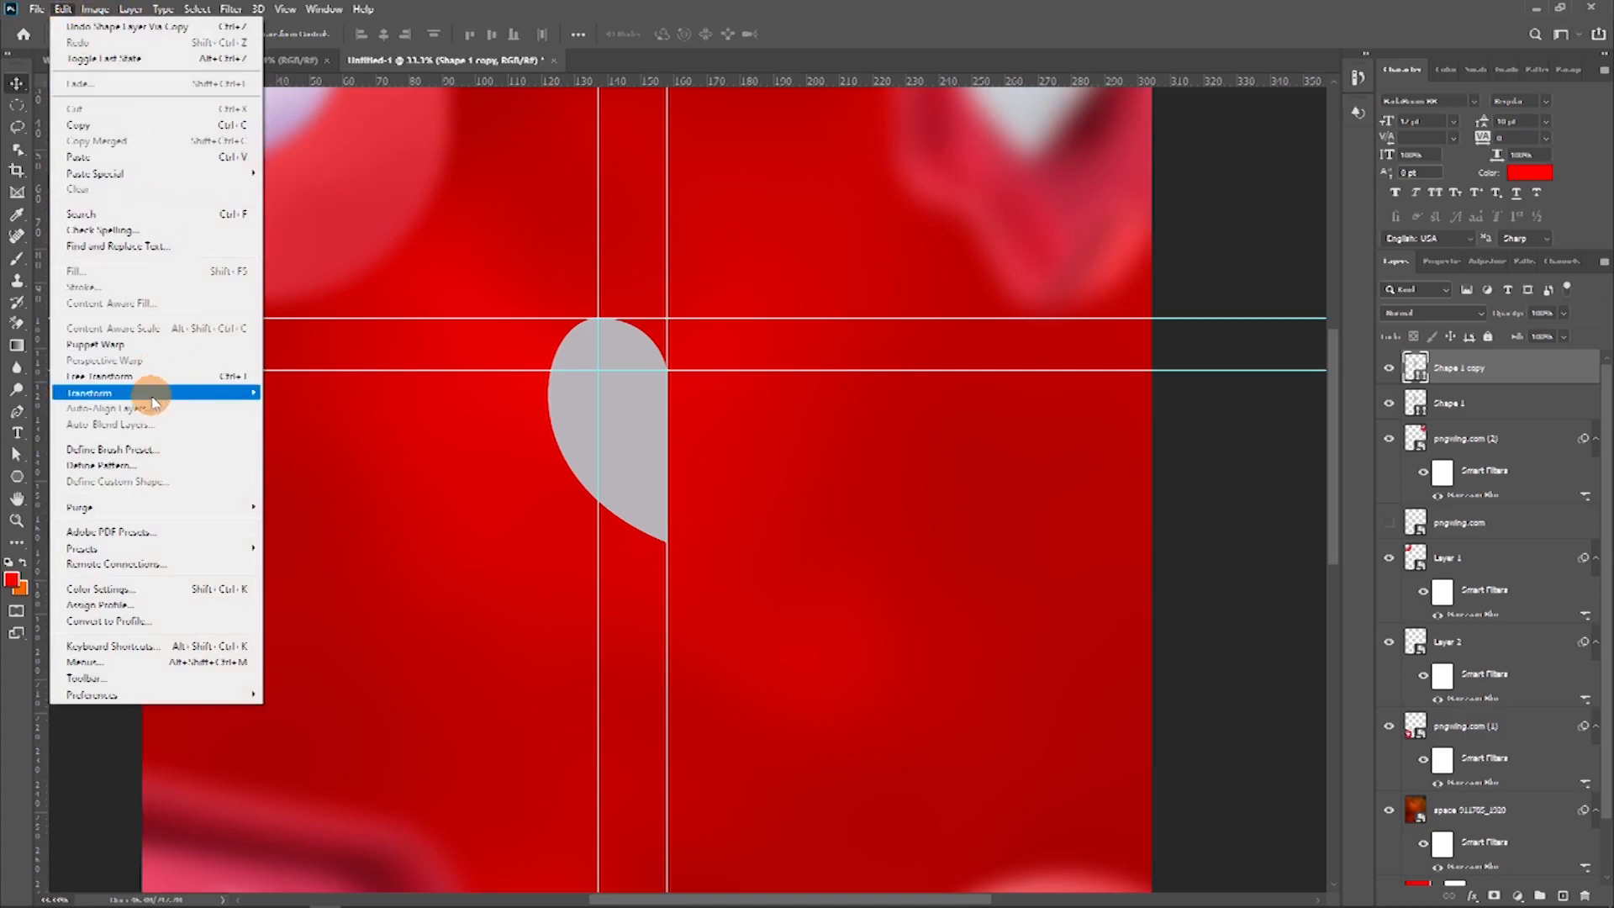
mouse_move(153, 402)
left_click(346, 658)
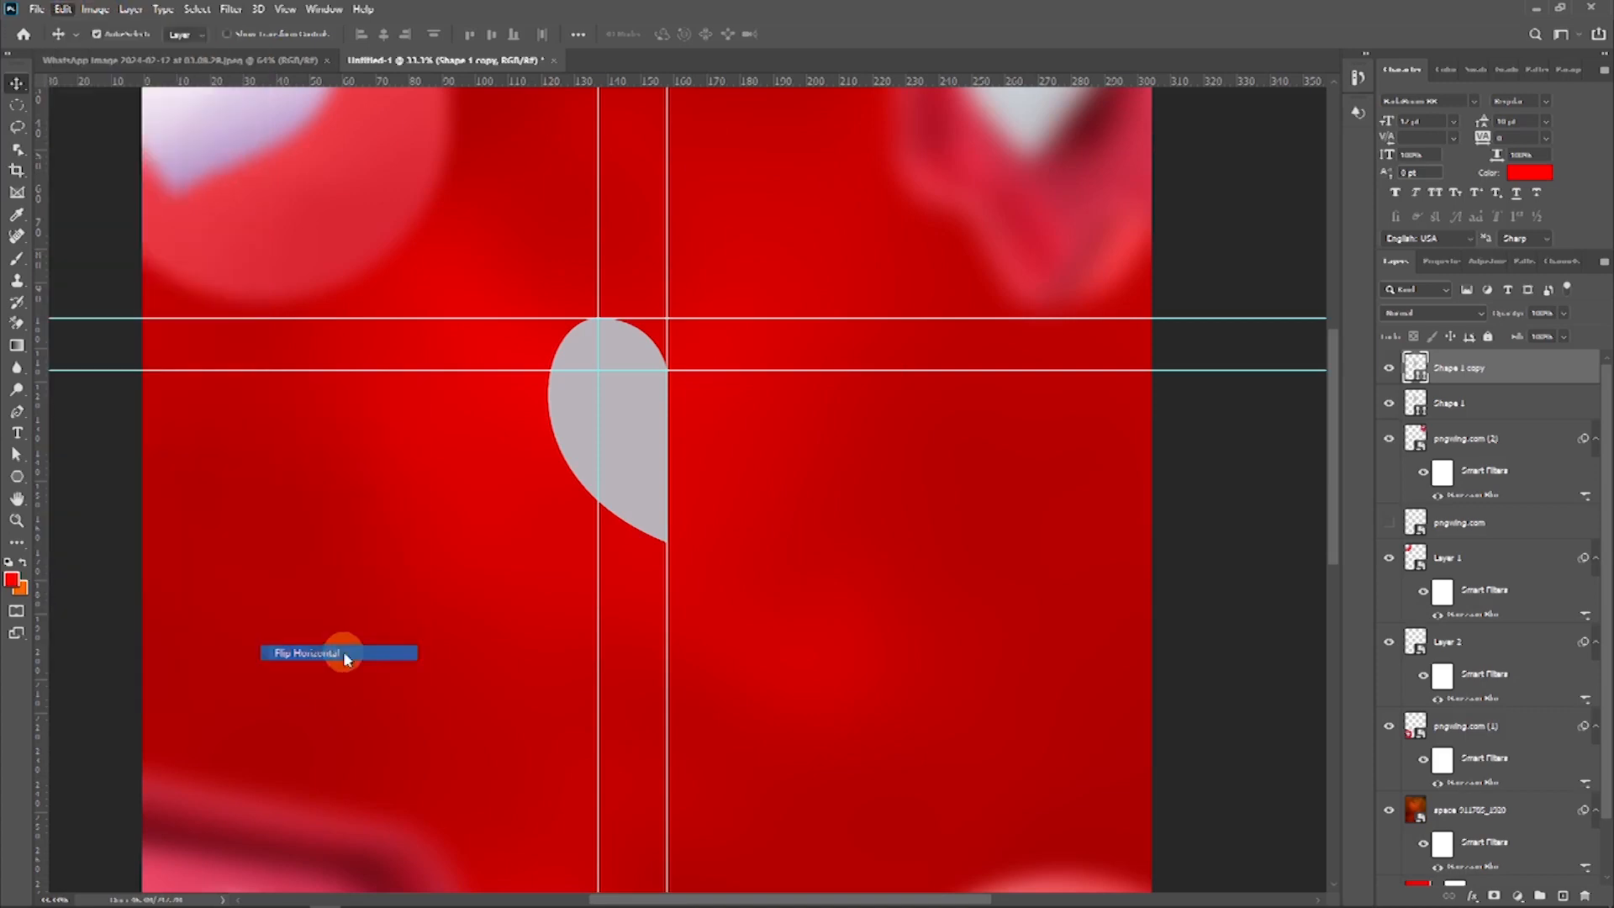
left_click_drag(651, 422, 722, 432)
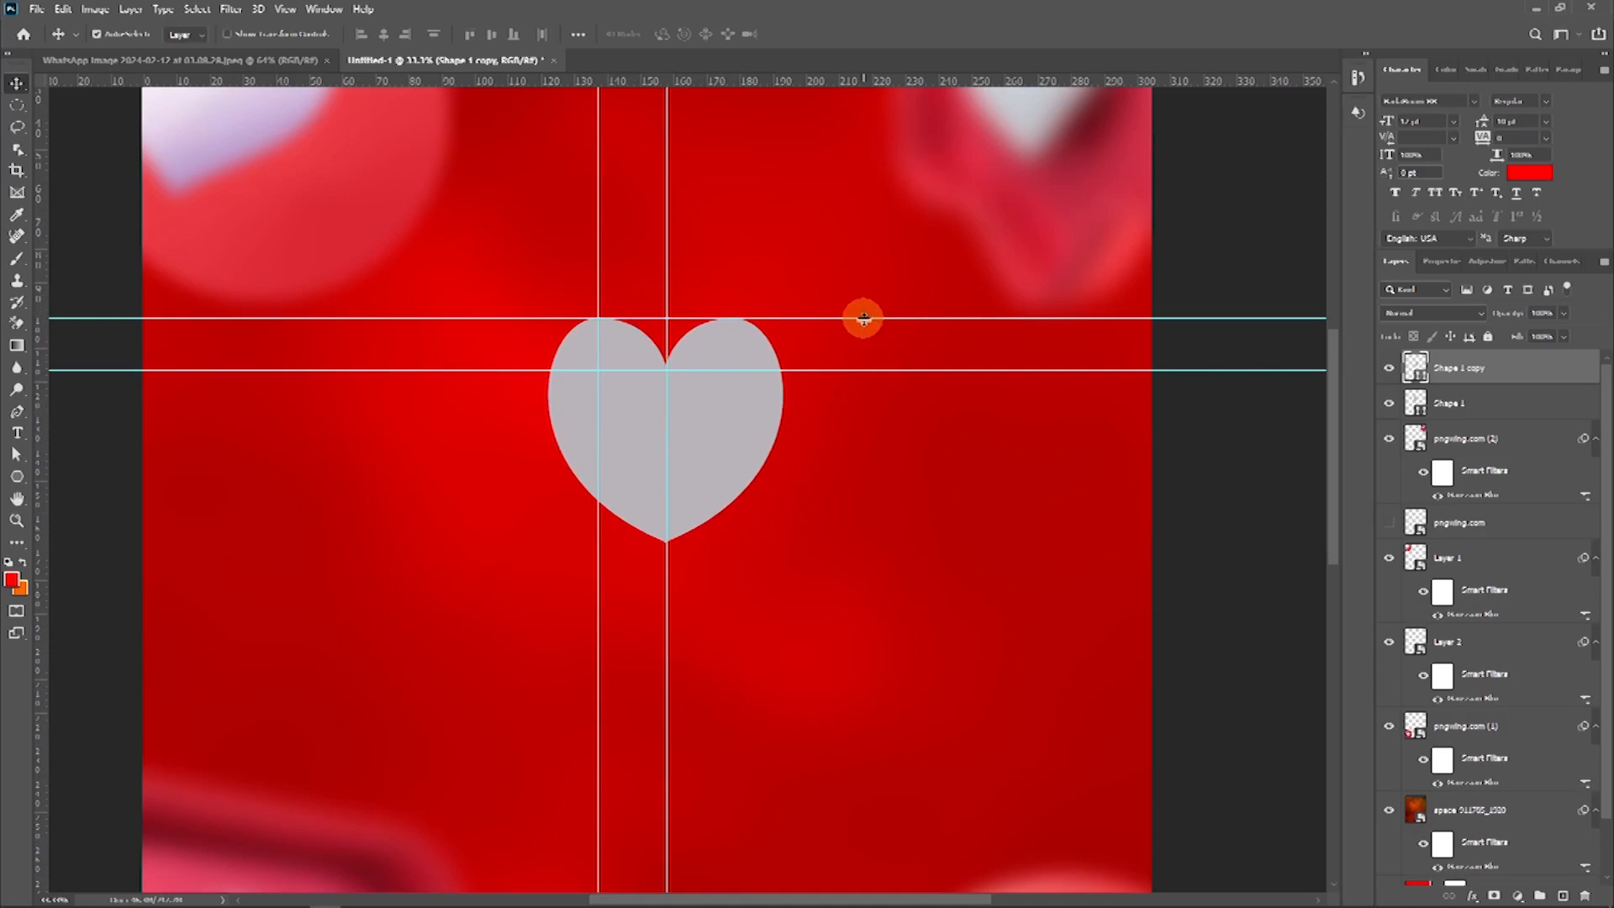
left_click_drag(863, 318, 857, 84)
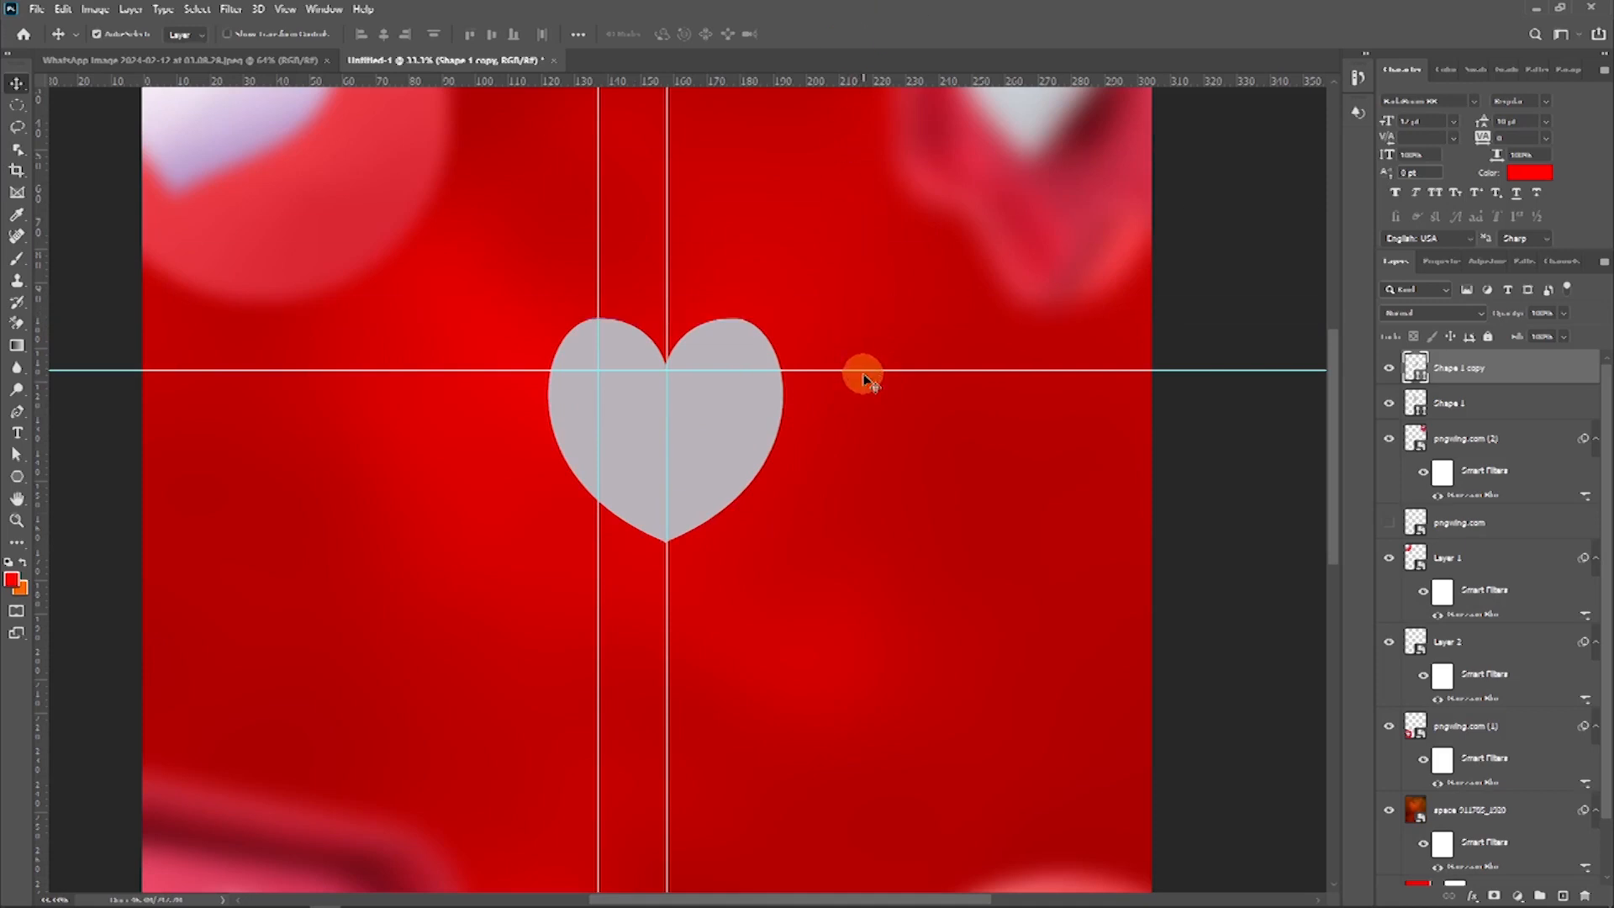
key("ctrl+semicolon")
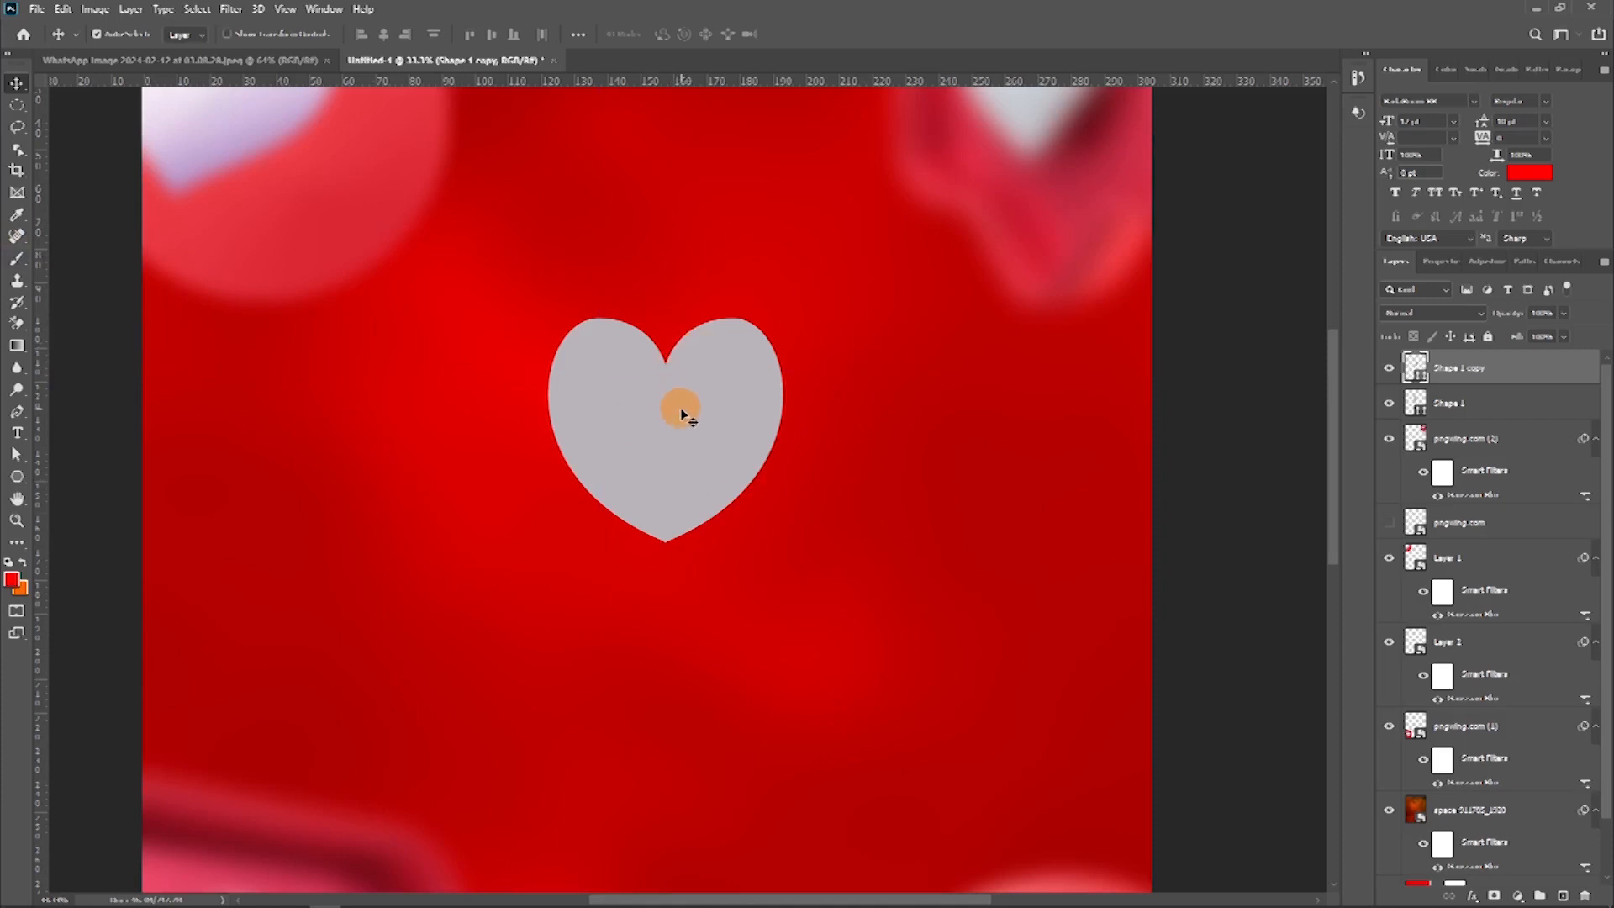
Step: Try to merge the two heart halves, Shape 1 and Shape 1 copy, into a single shape layer
left_click(1520, 405, "shift")
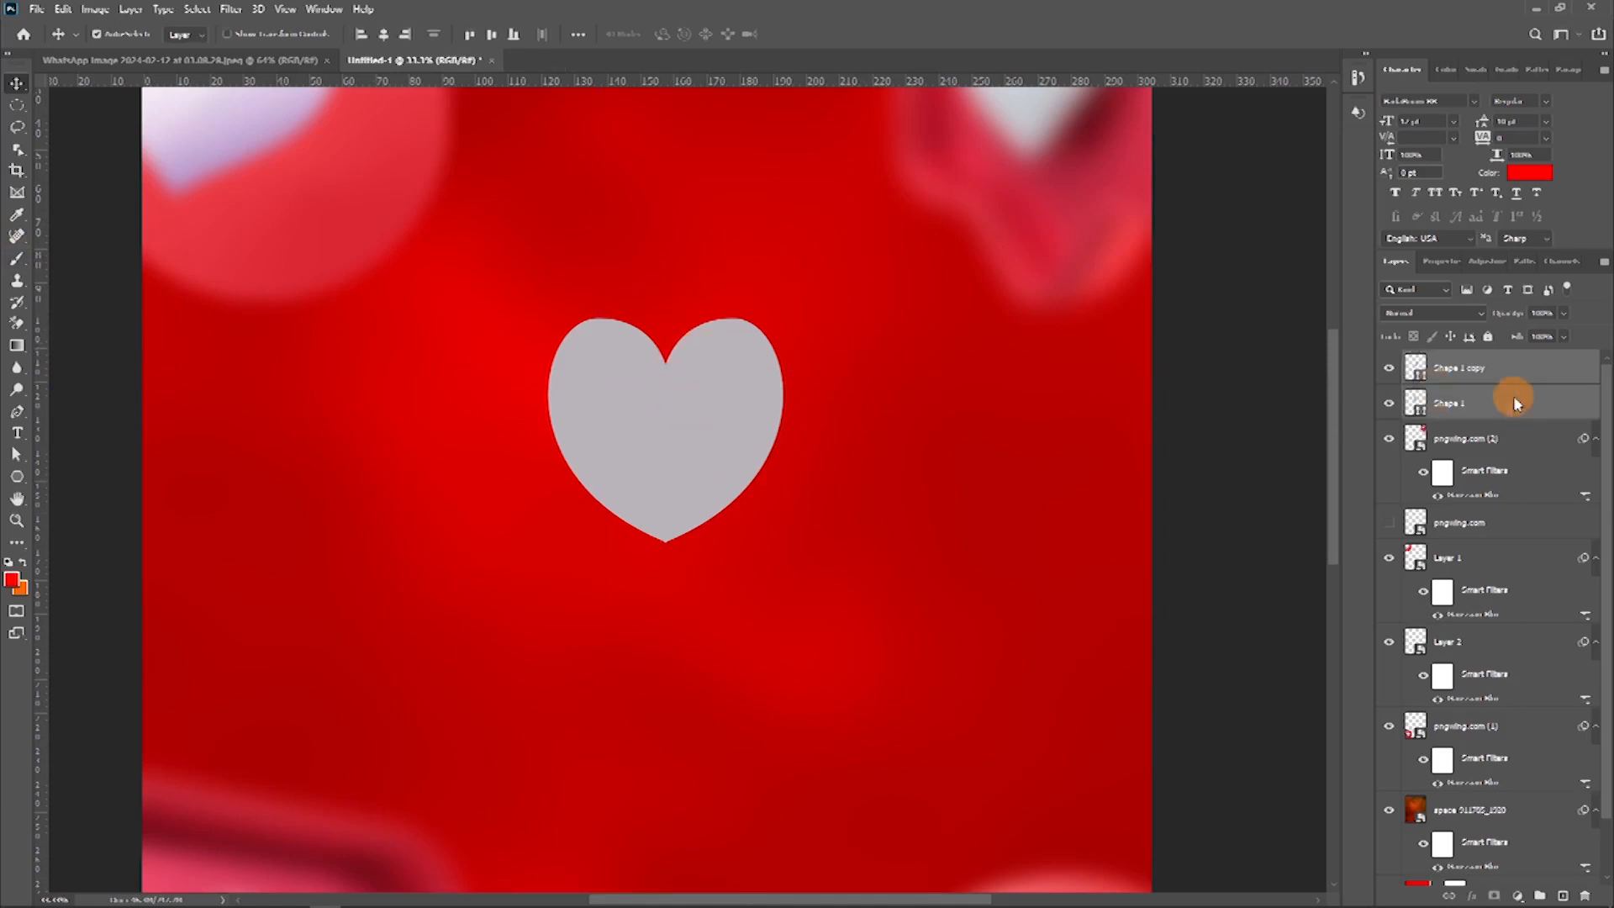
right_click(1513, 402)
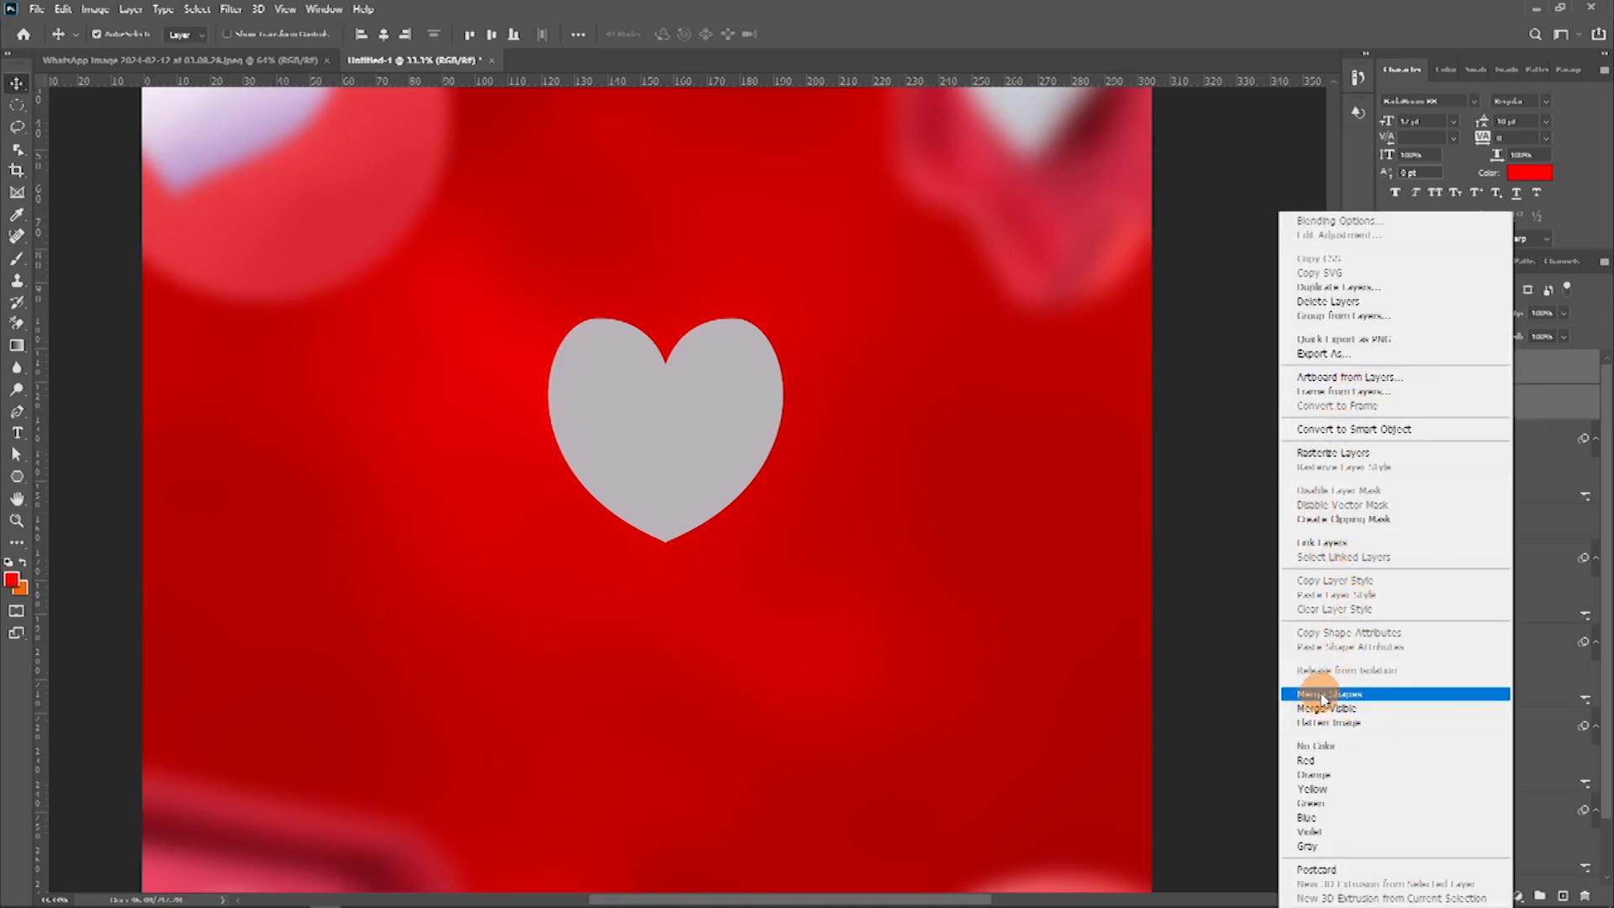
left_click(1349, 694)
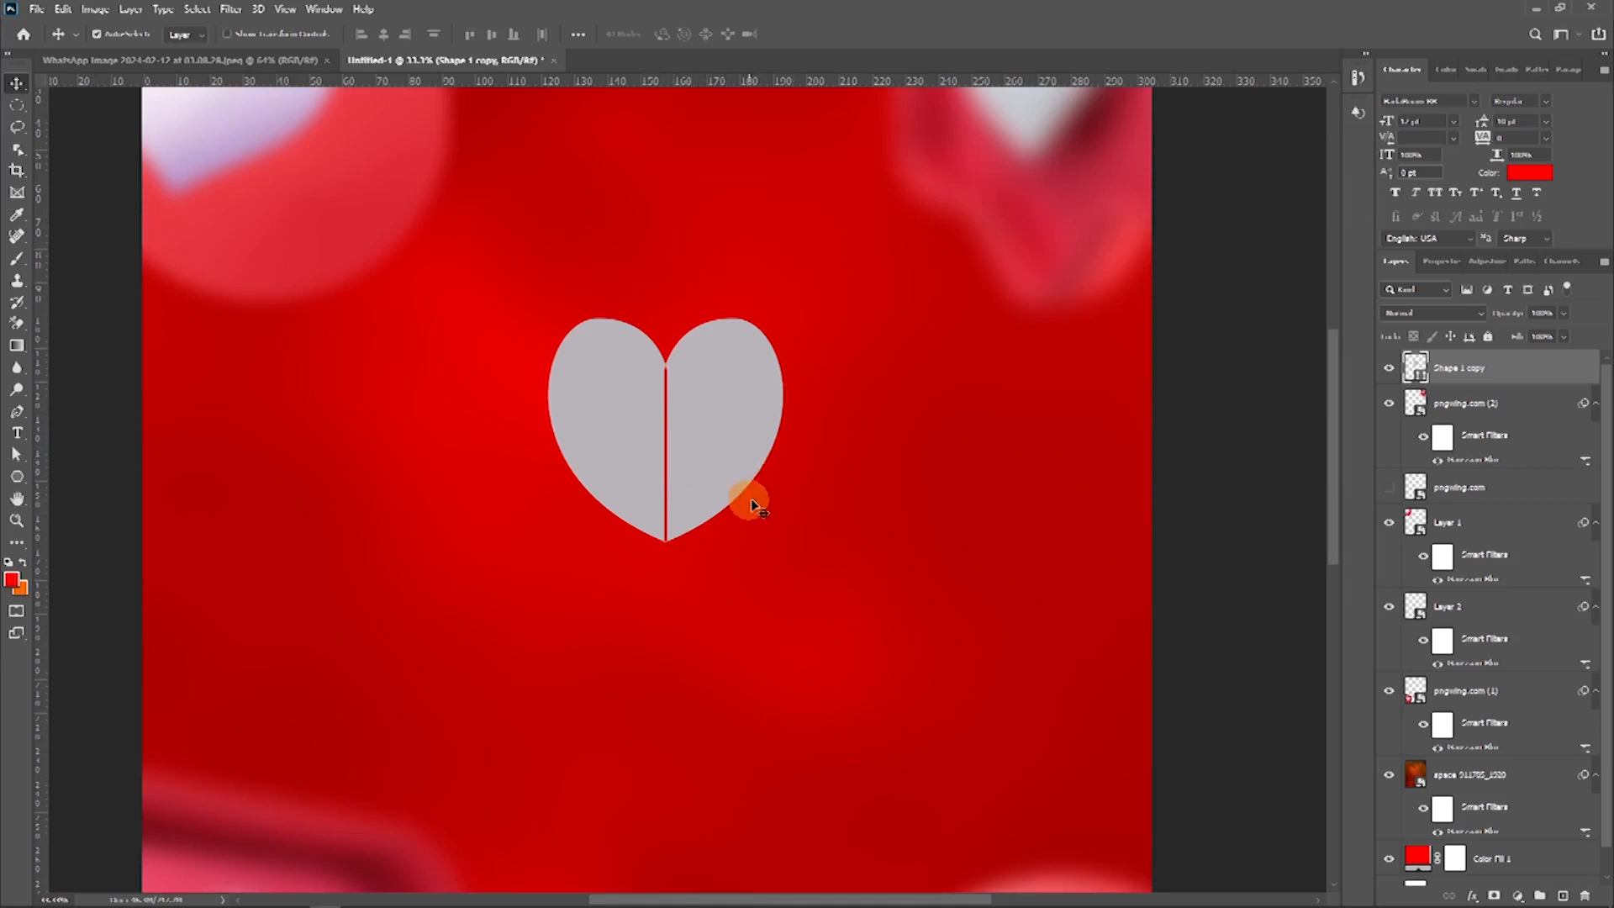
left_click_drag(731, 487, 734, 476)
Step: Combine Shape 1 and Shape 1 copy, the two heart halves, into one smart object
left_click(1497, 396, "shift")
right_click(1513, 368)
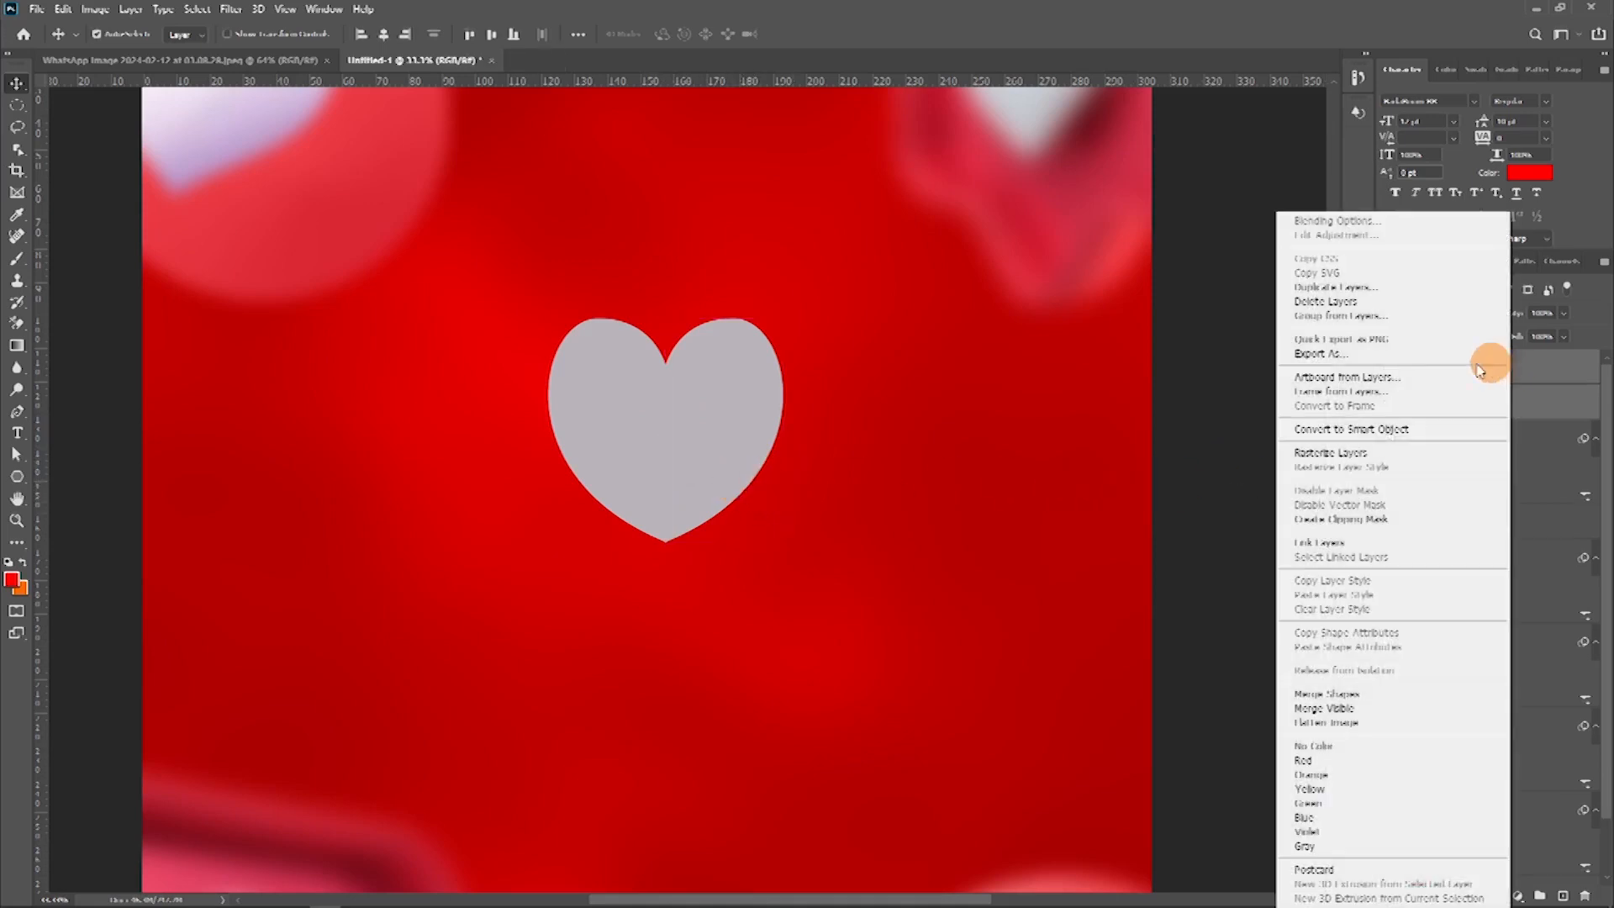
left_click(1365, 429)
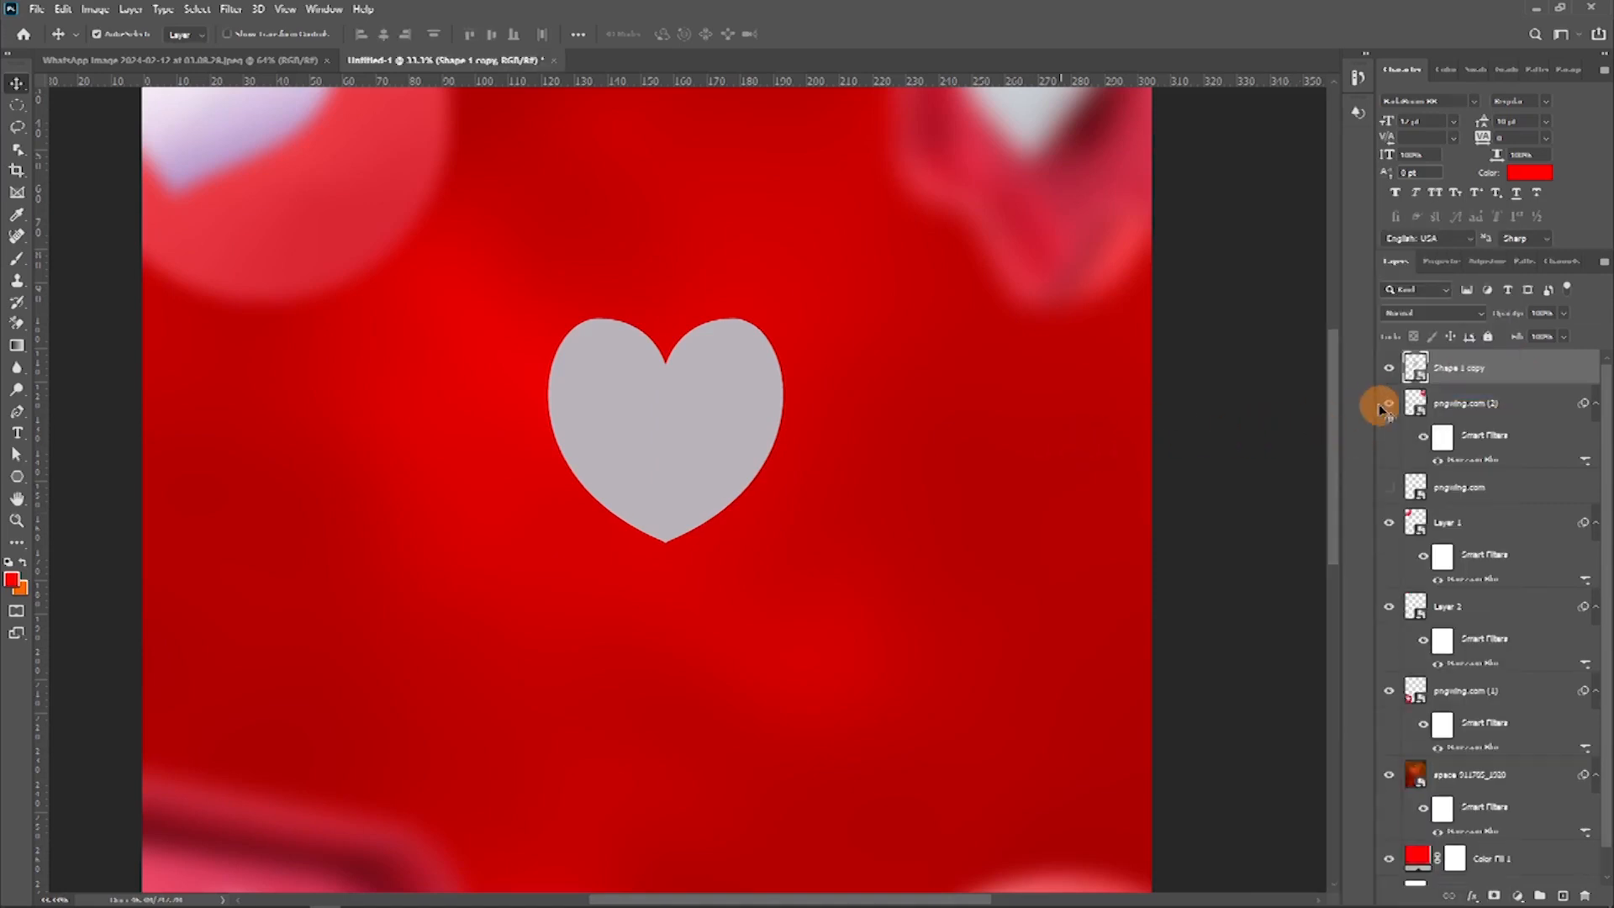
Step: Turn the gray heart into a hollow outline by setting its fill opacity to 0% and adding a white stroke
double_click(1545, 379)
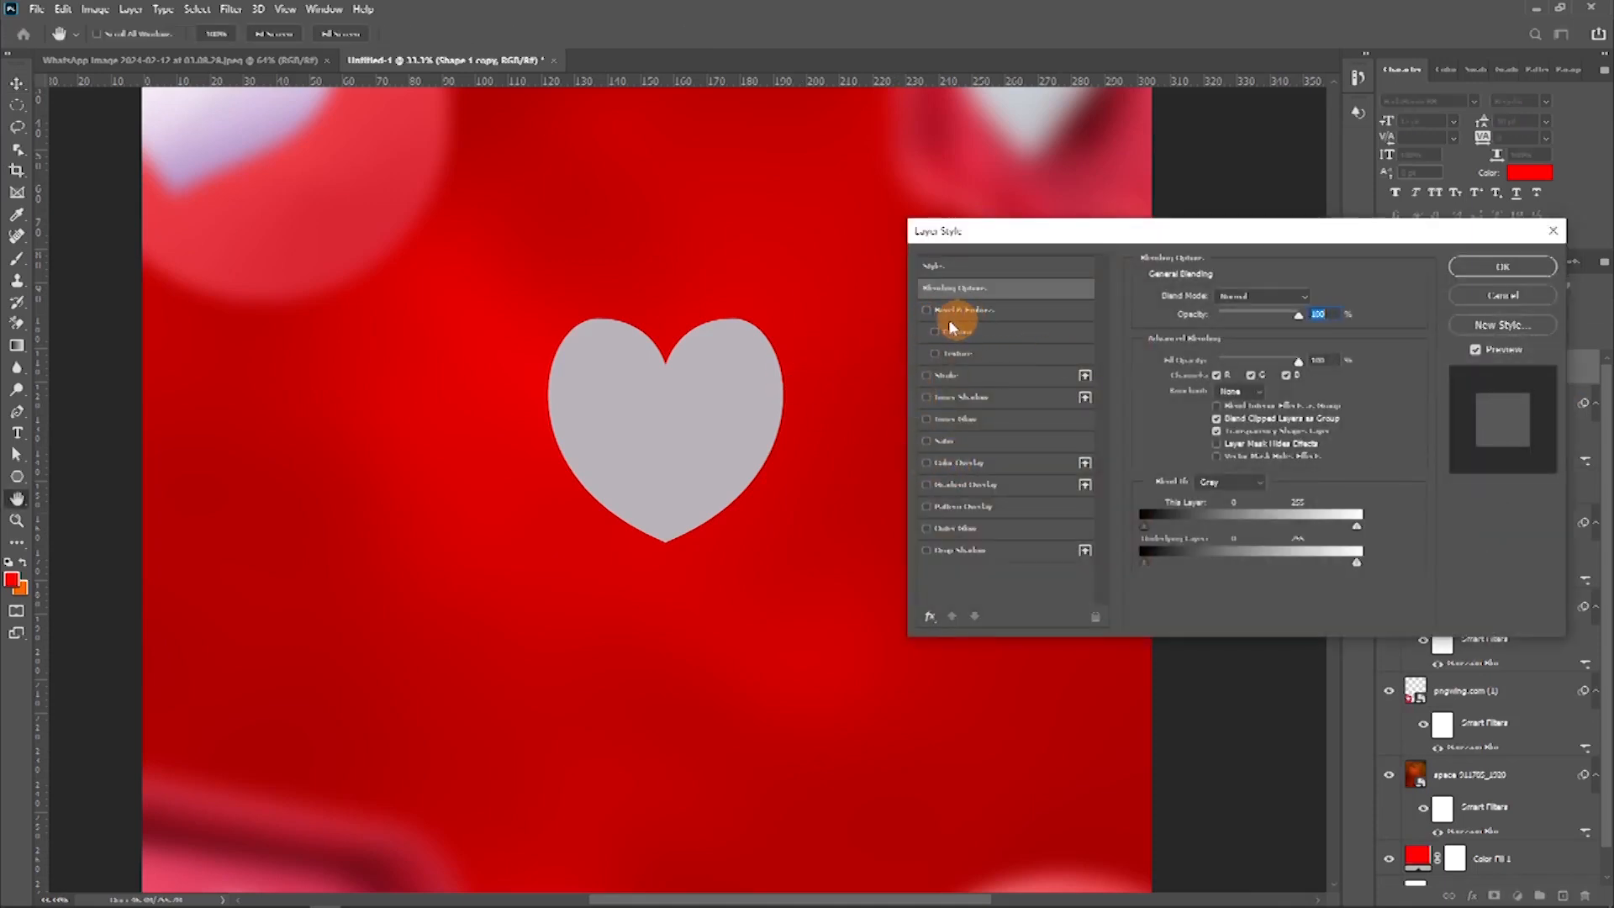
left_click_drag(1241, 370, 858, 422)
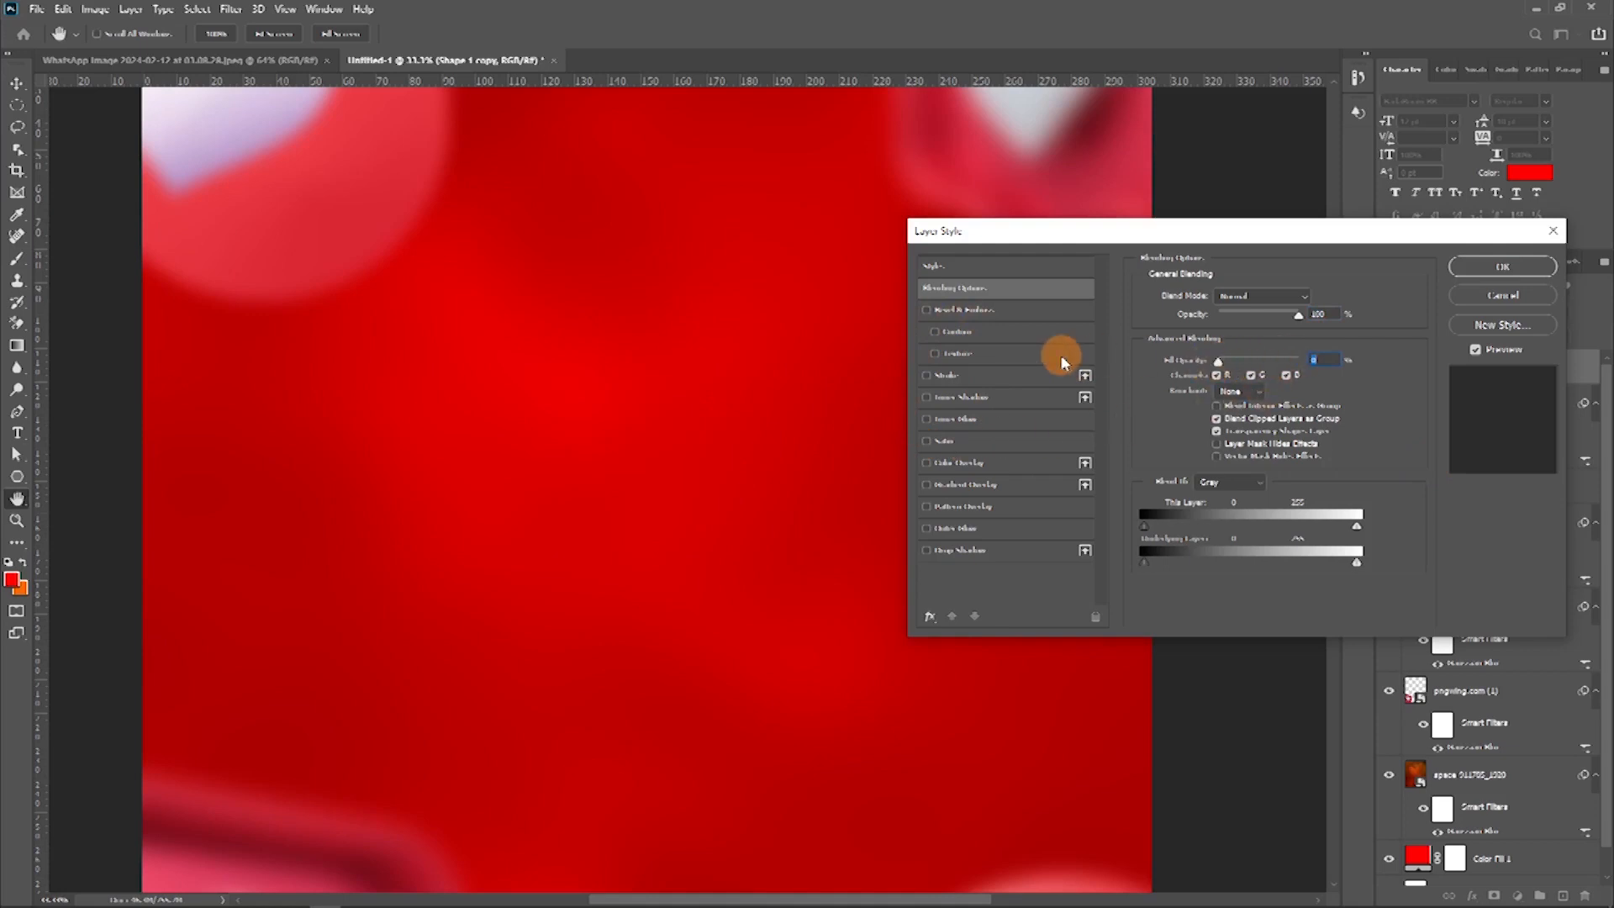
left_click(927, 377)
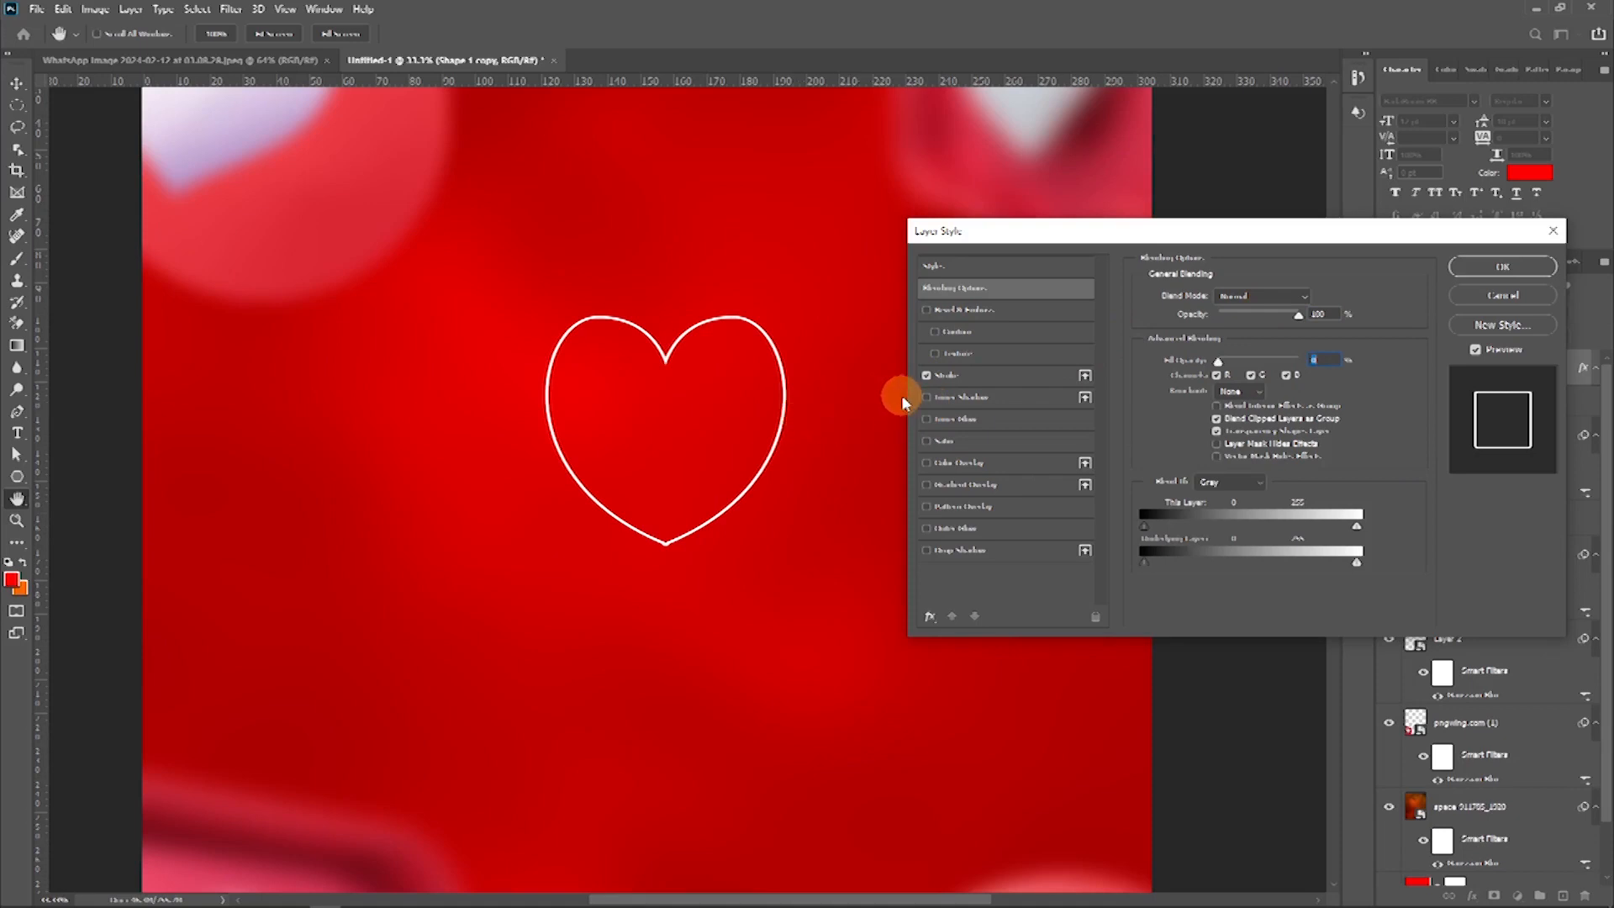
left_click(1480, 265)
left_click_drag(1286, 436, 1255, 441)
Step: Scale the heart outline down proportionally to just over a quarter of its size
key("ctrl+t")
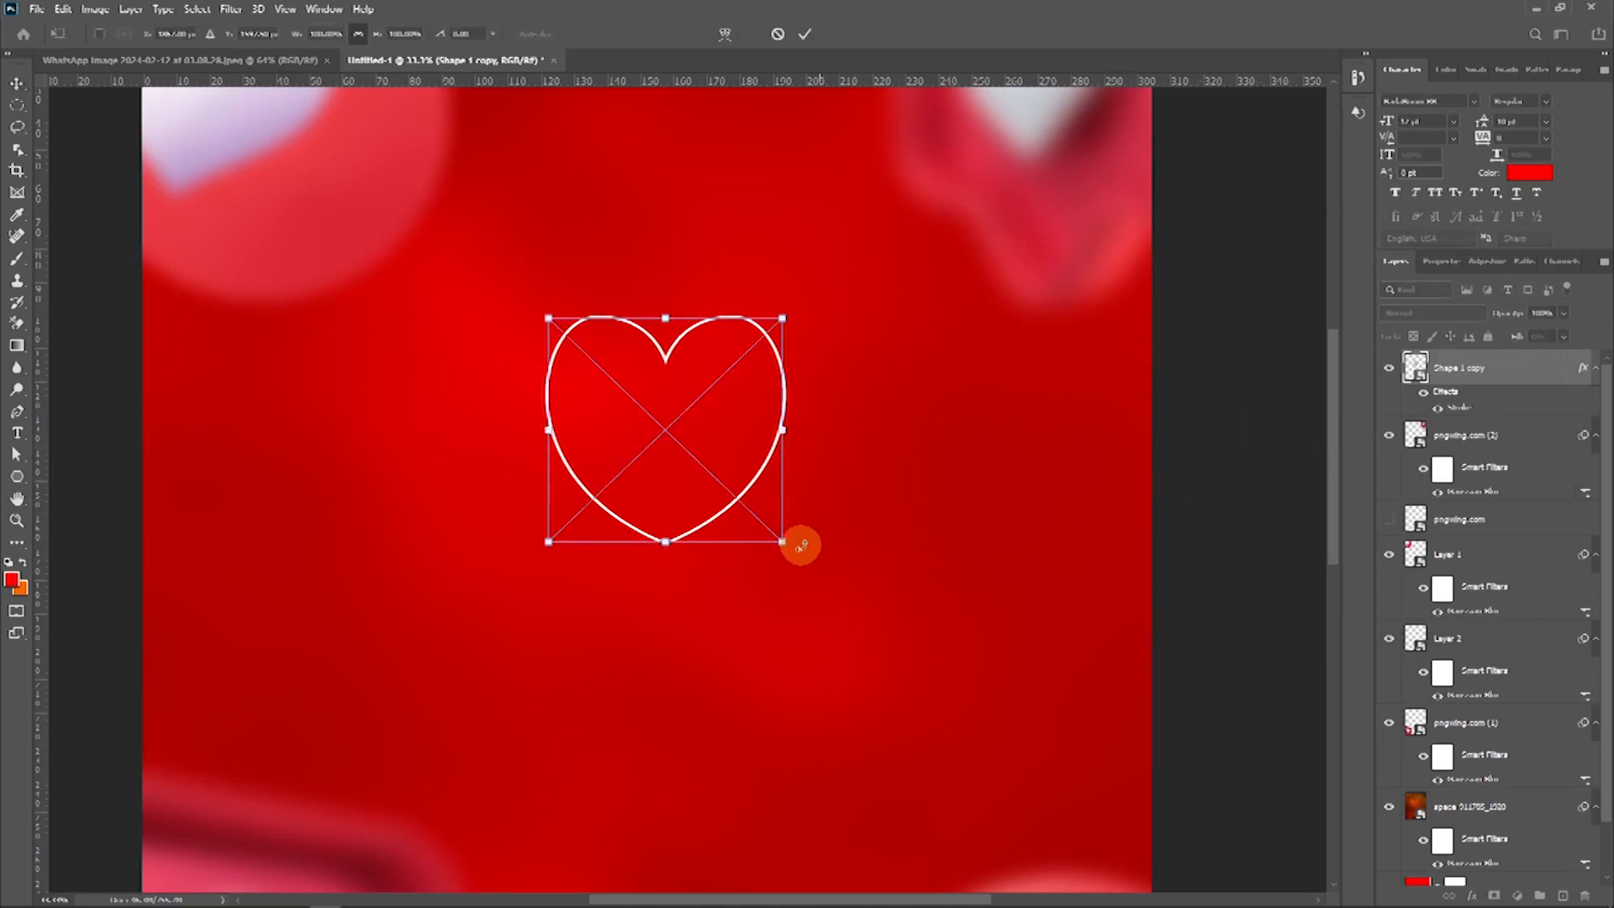
left_click_drag(780, 541, 638, 336)
left_click(804, 35)
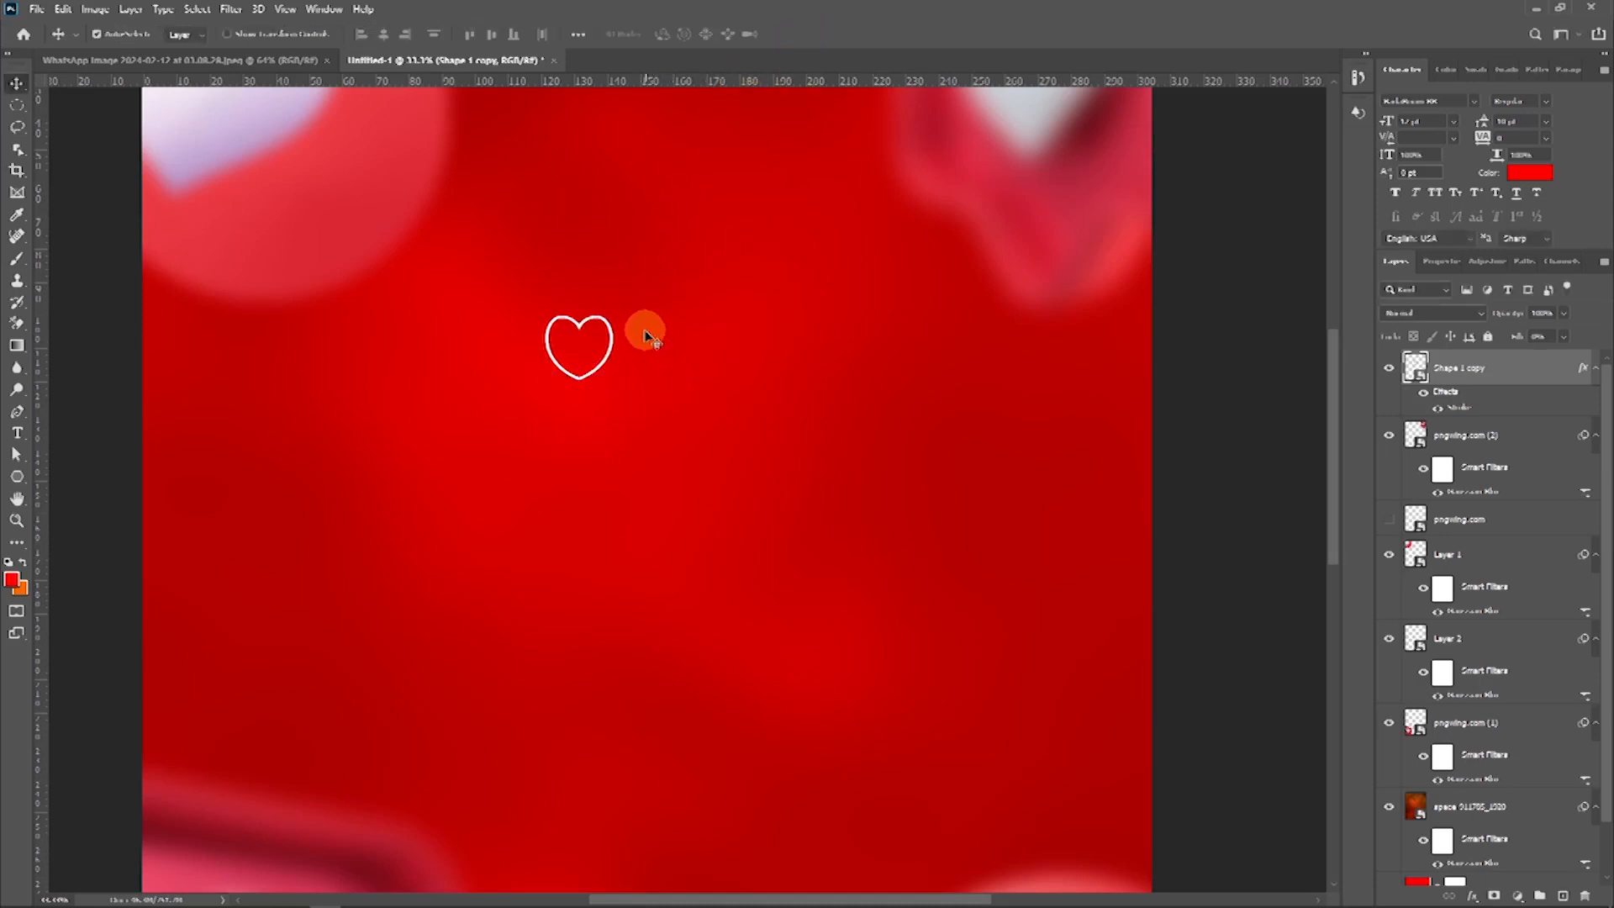
scroll(647, 337, "up", 5)
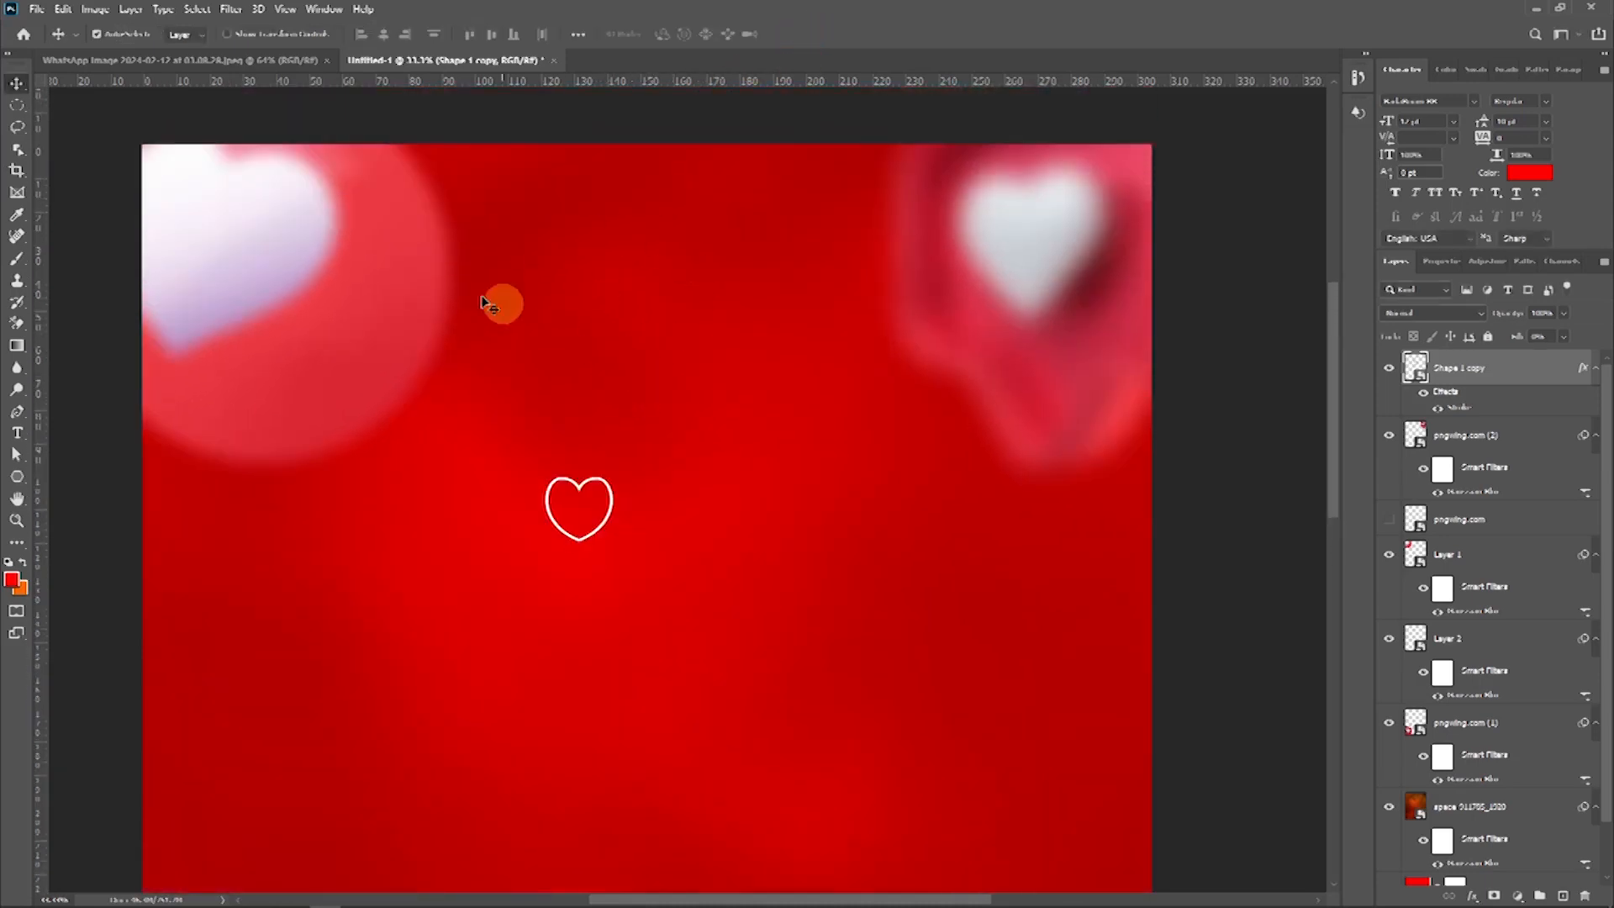
scroll(821, 400, "down", 2)
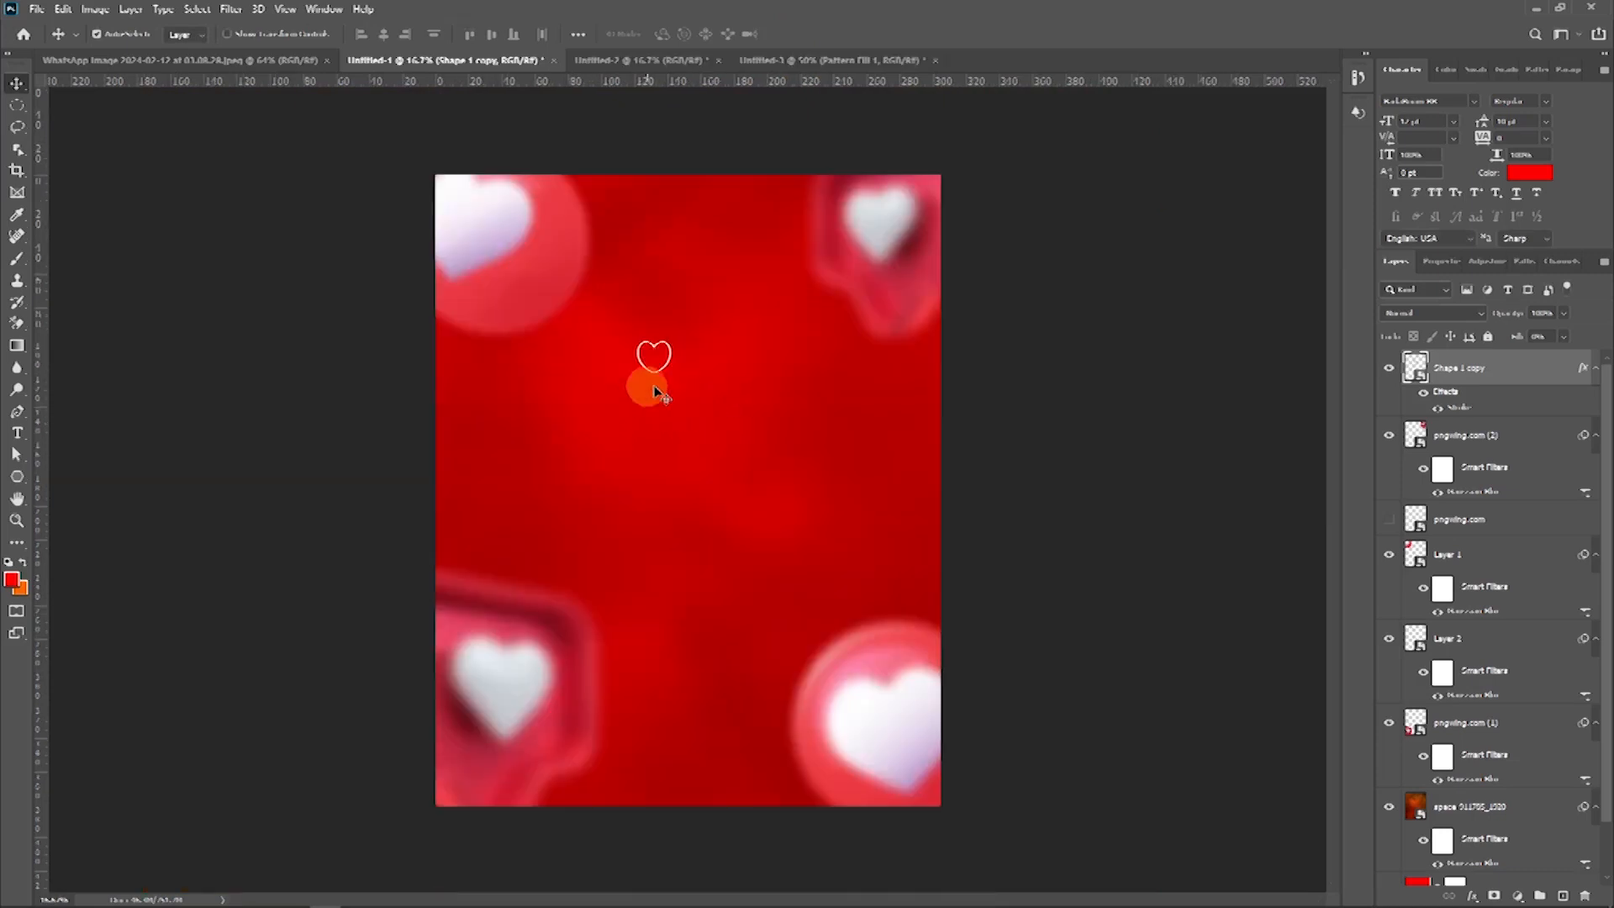
Step: Hide the small heart outline and add a pattern fill layer using the orange heart pattern at 100% scale
left_click(1391, 371)
left_click(1389, 374)
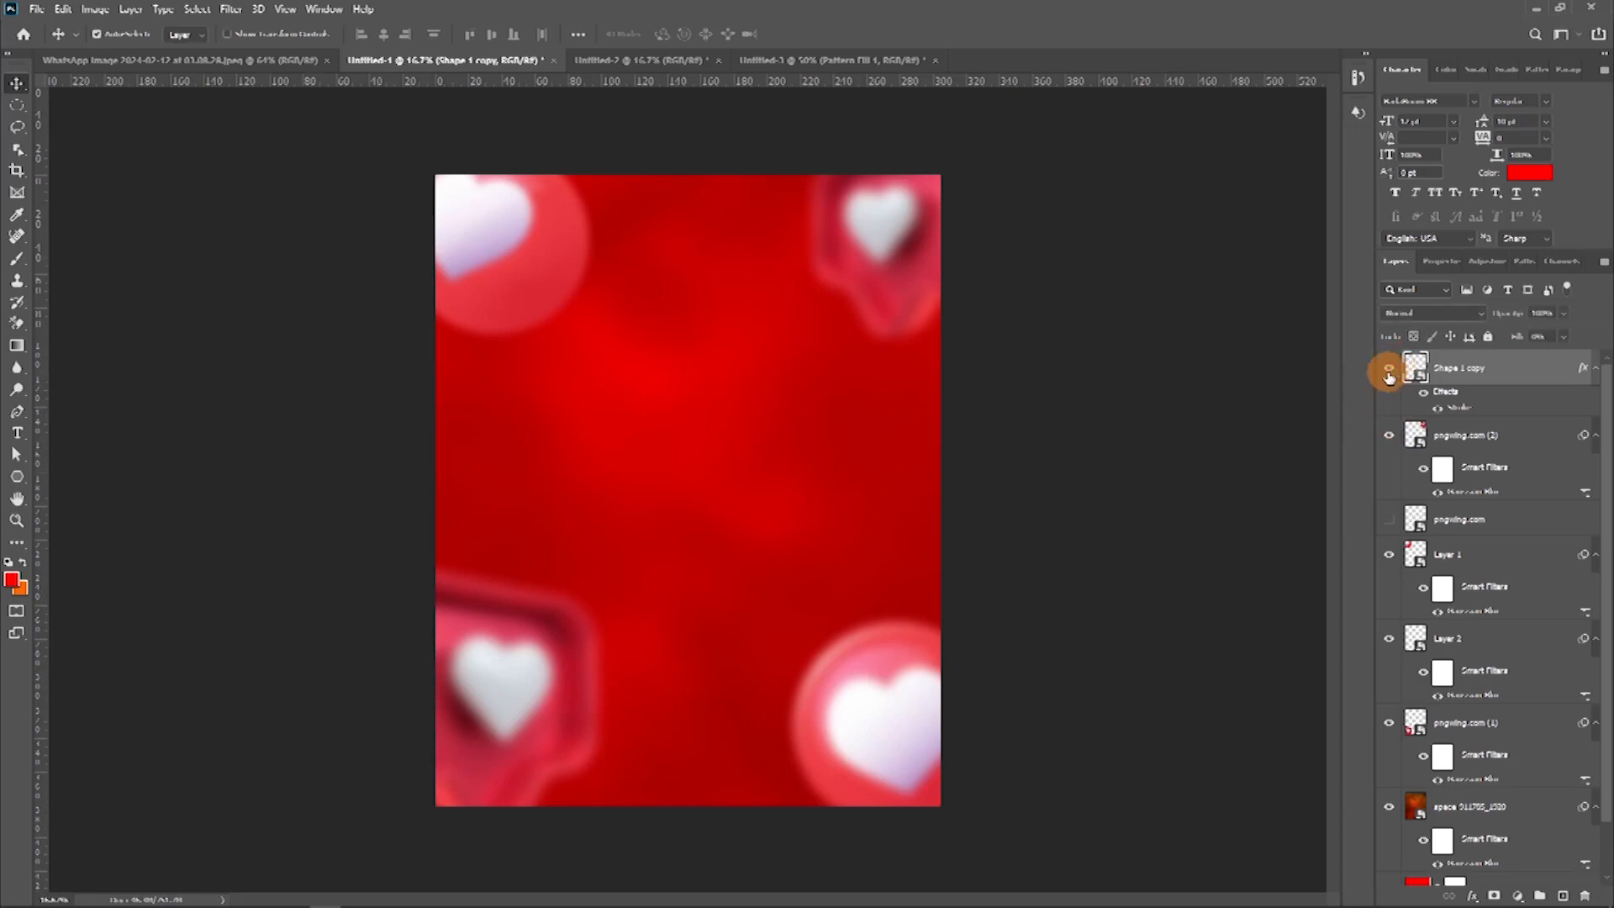
left_click(1389, 376)
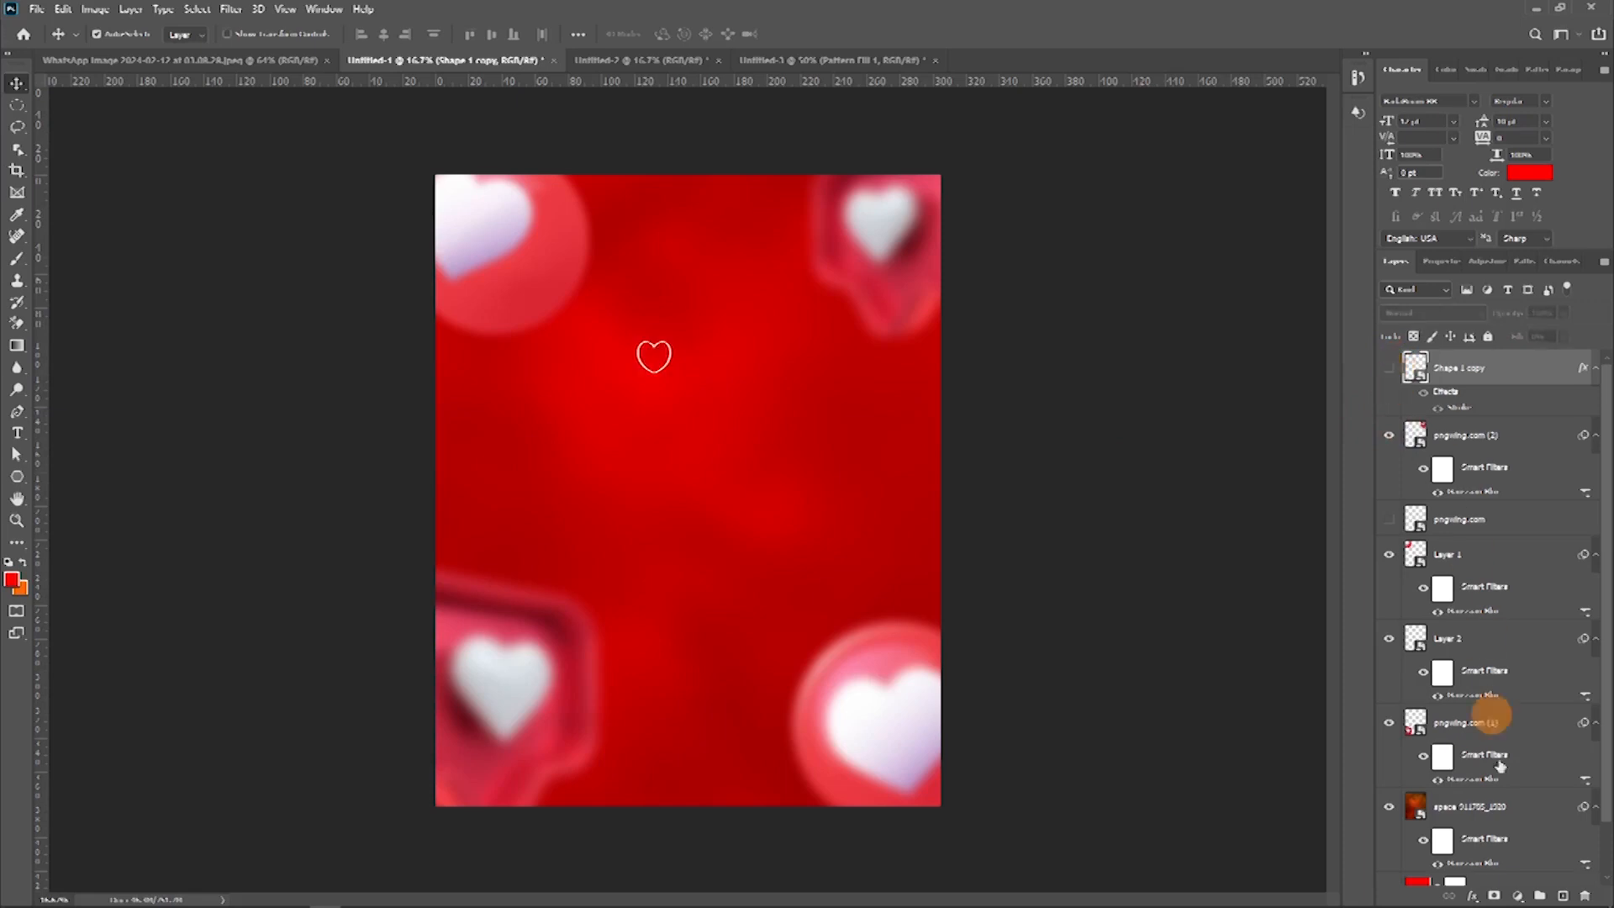
left_click(1518, 896)
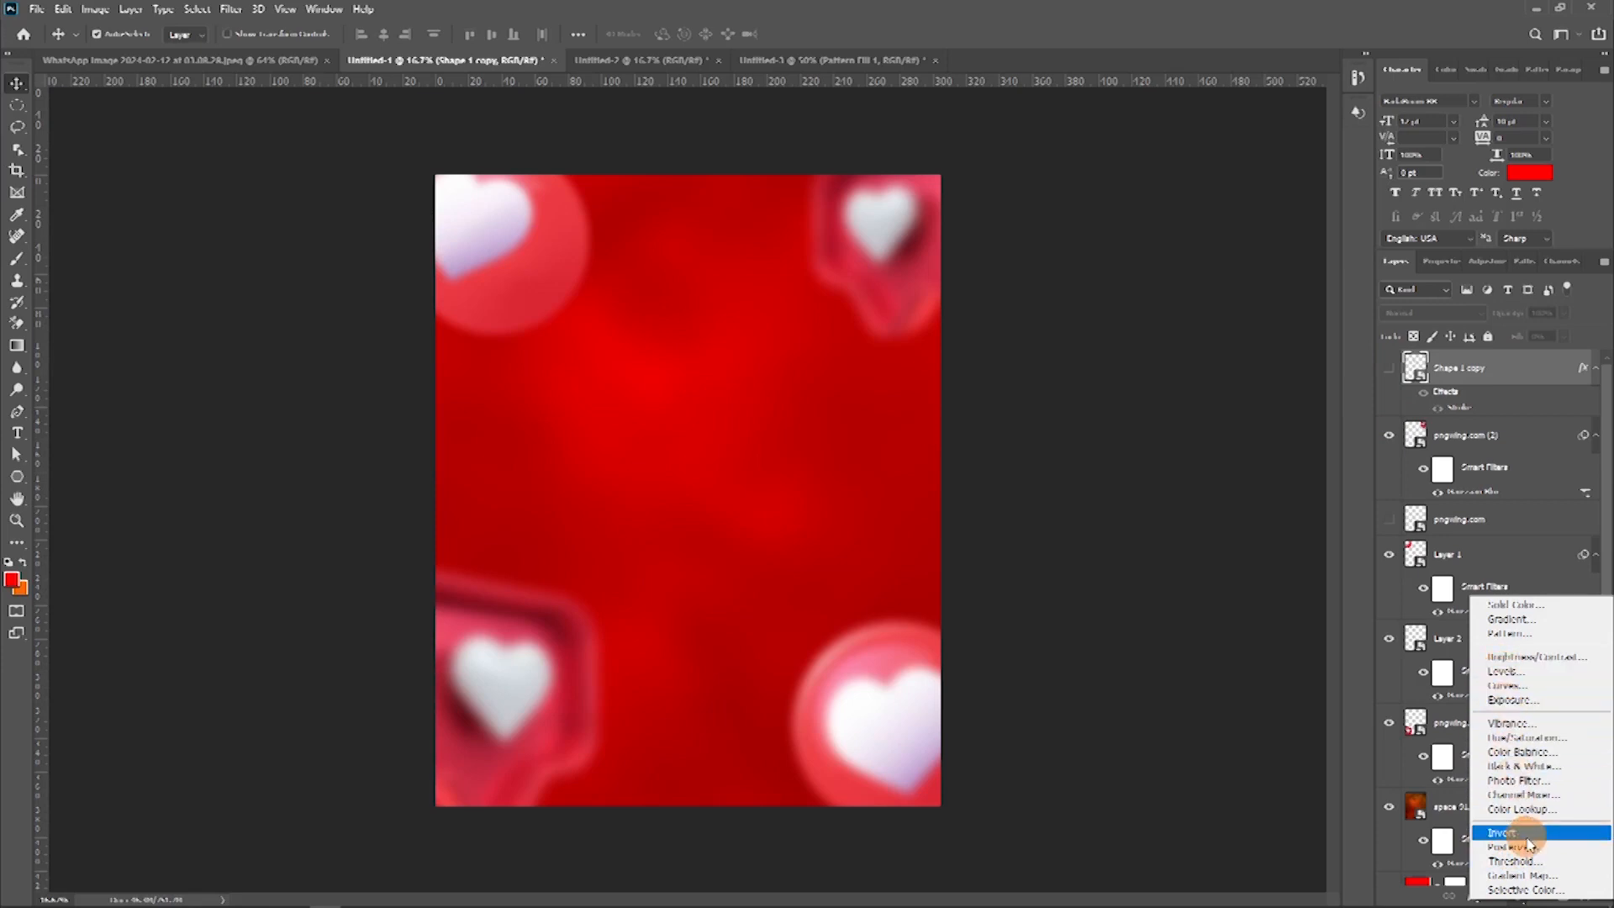
left_click(1506, 633)
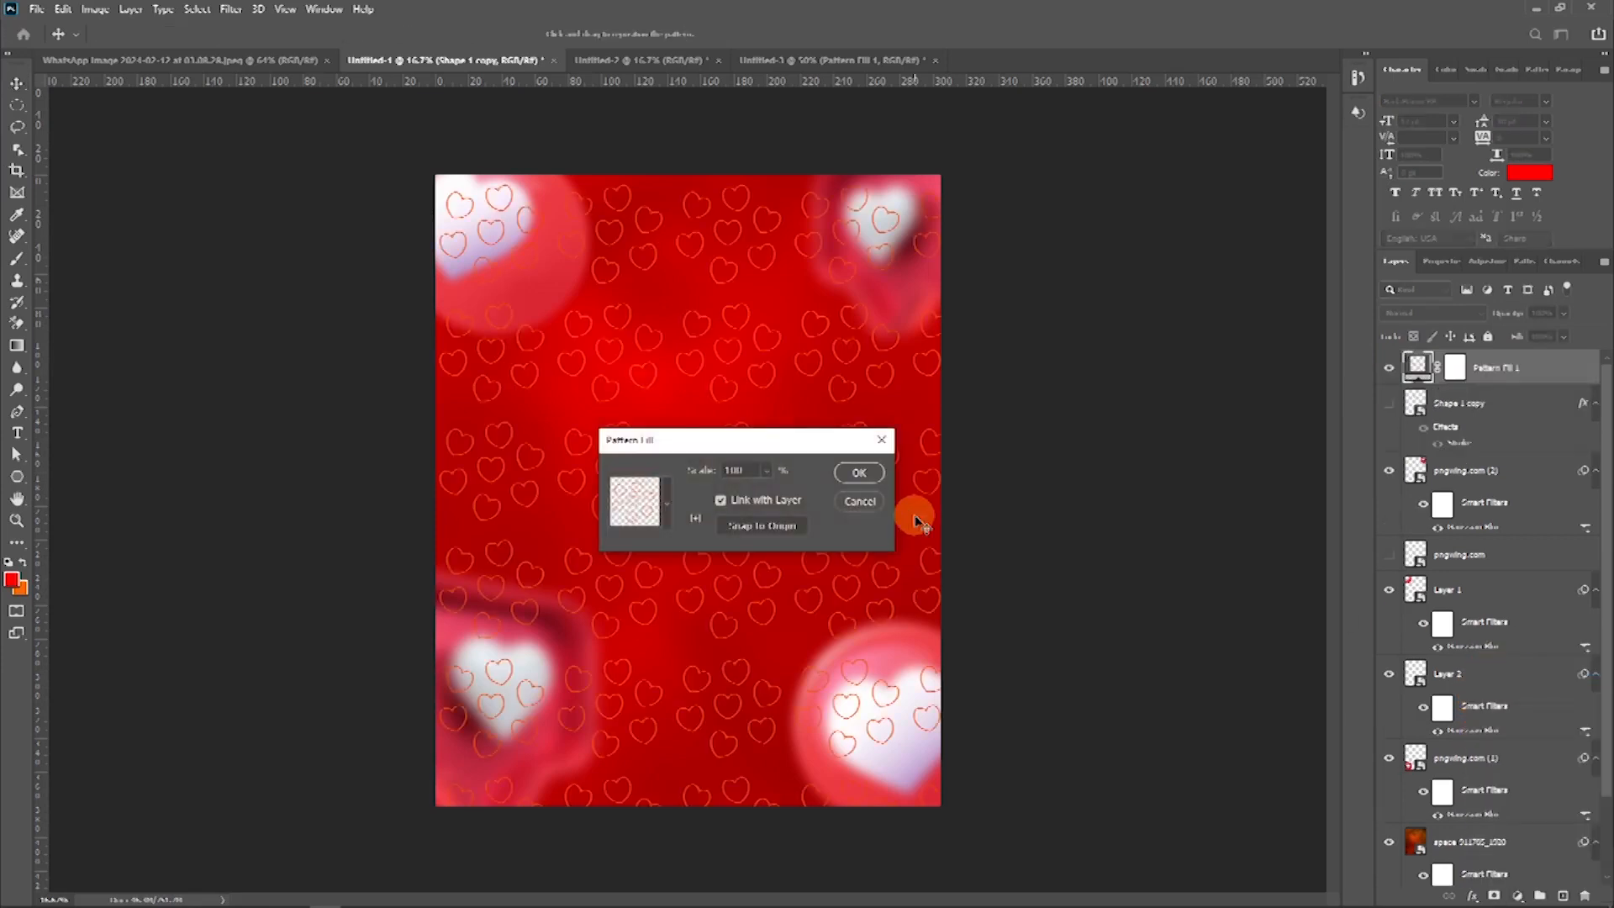
left_click(669, 503)
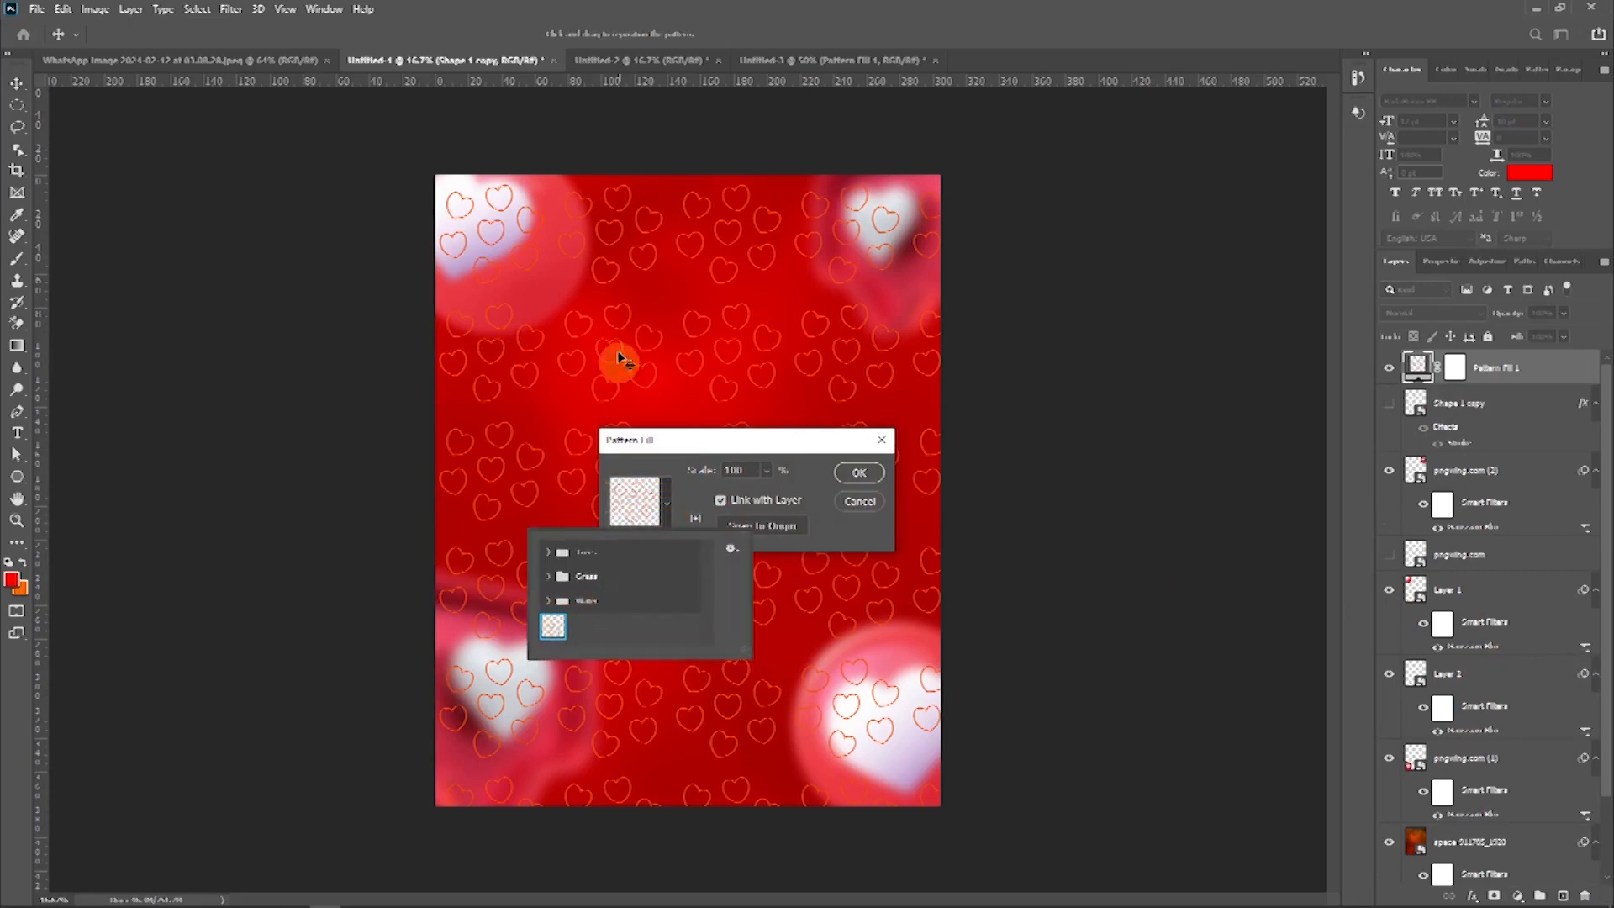
left_click(872, 475)
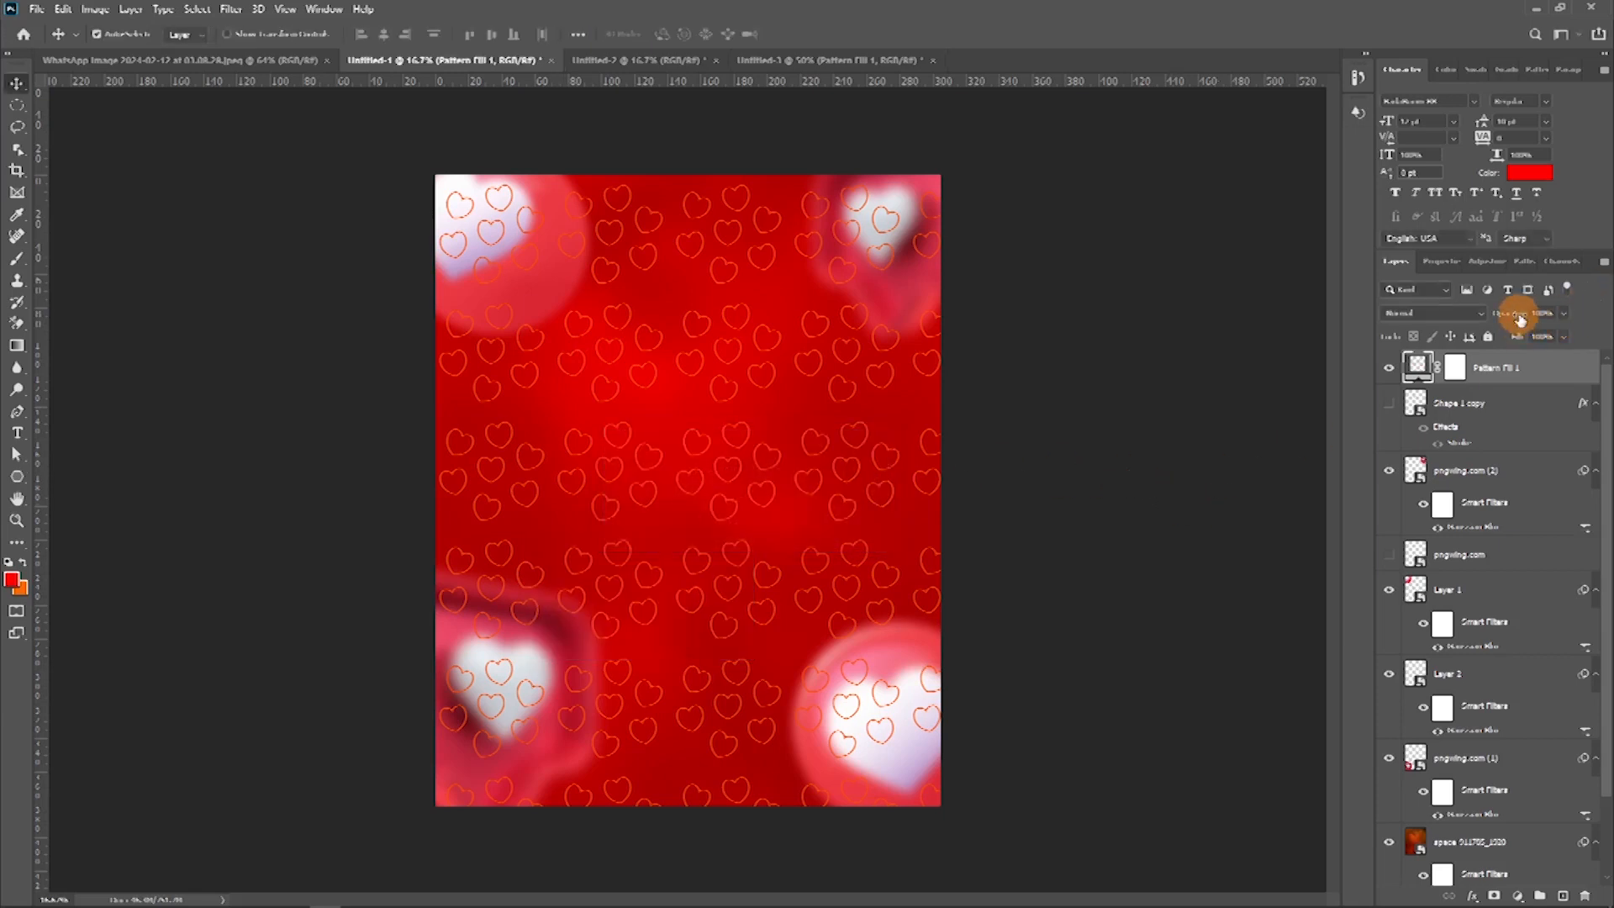
Step: Lower the heart pattern layer's opacity to a faint tint and convert it to a smart object
left_click_drag(1444, 318, 1441, 317)
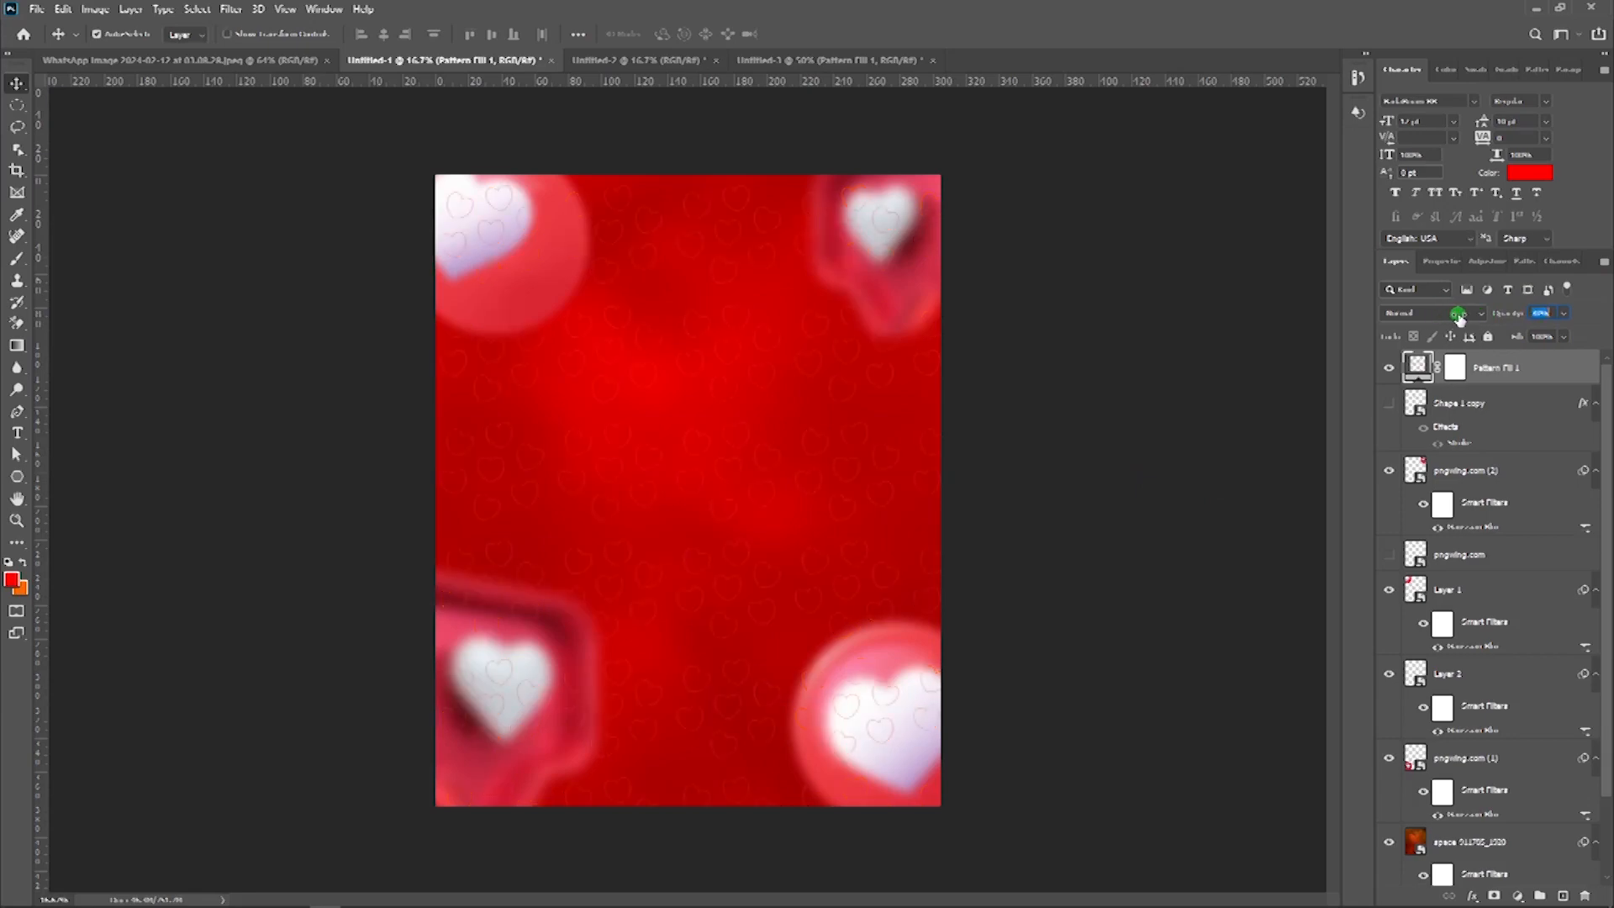
left_click(1580, 384)
right_click(1568, 380)
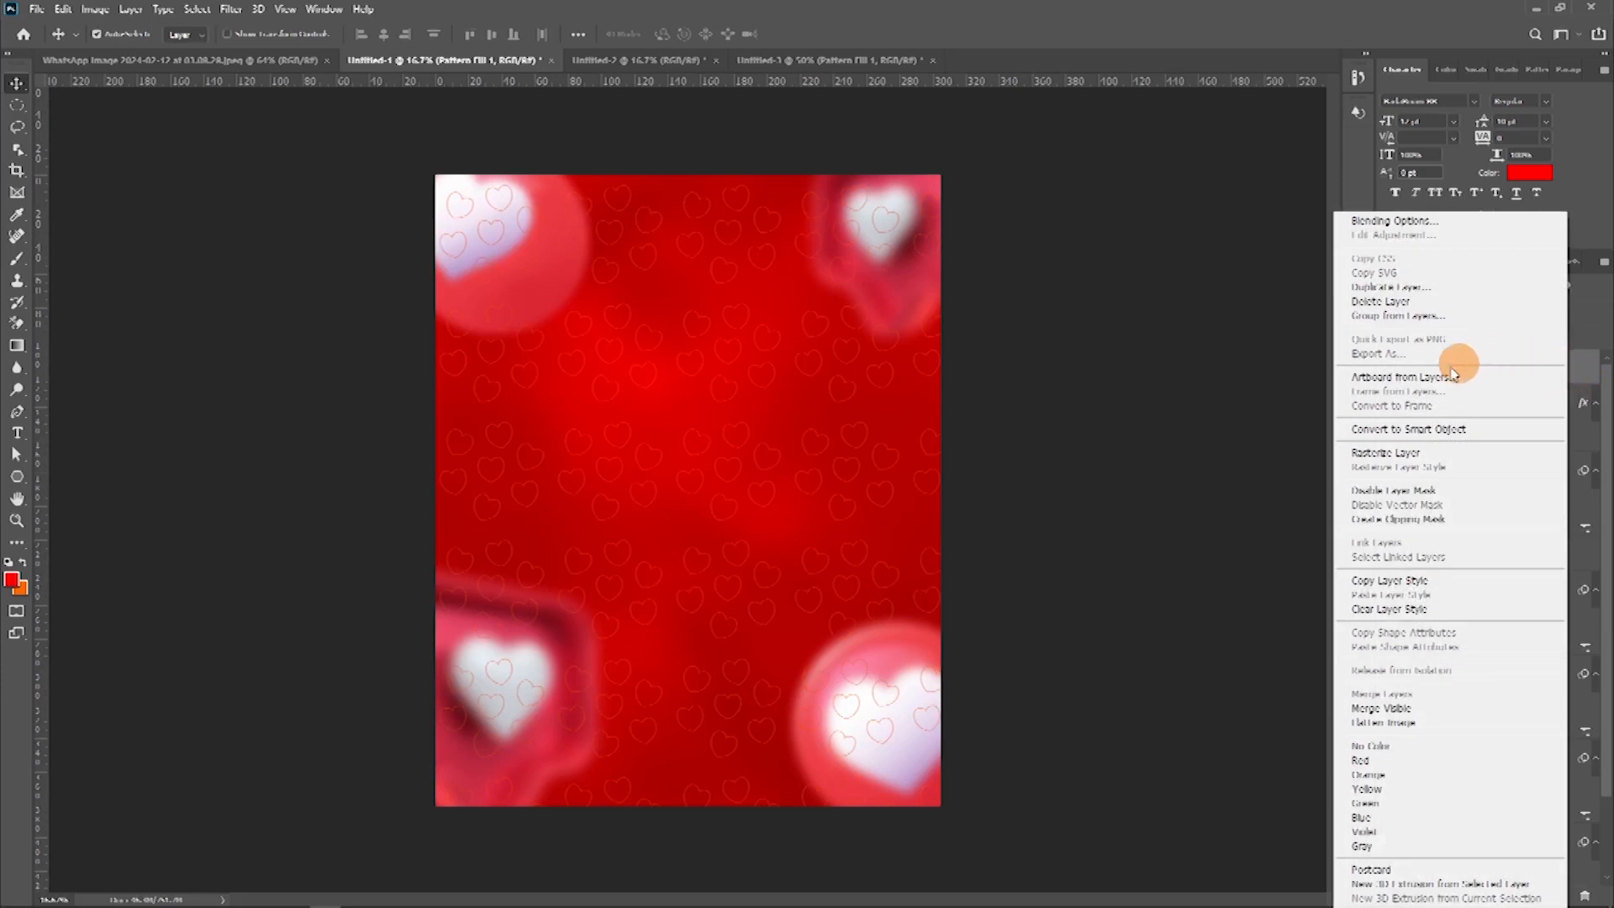
left_click(1400, 432)
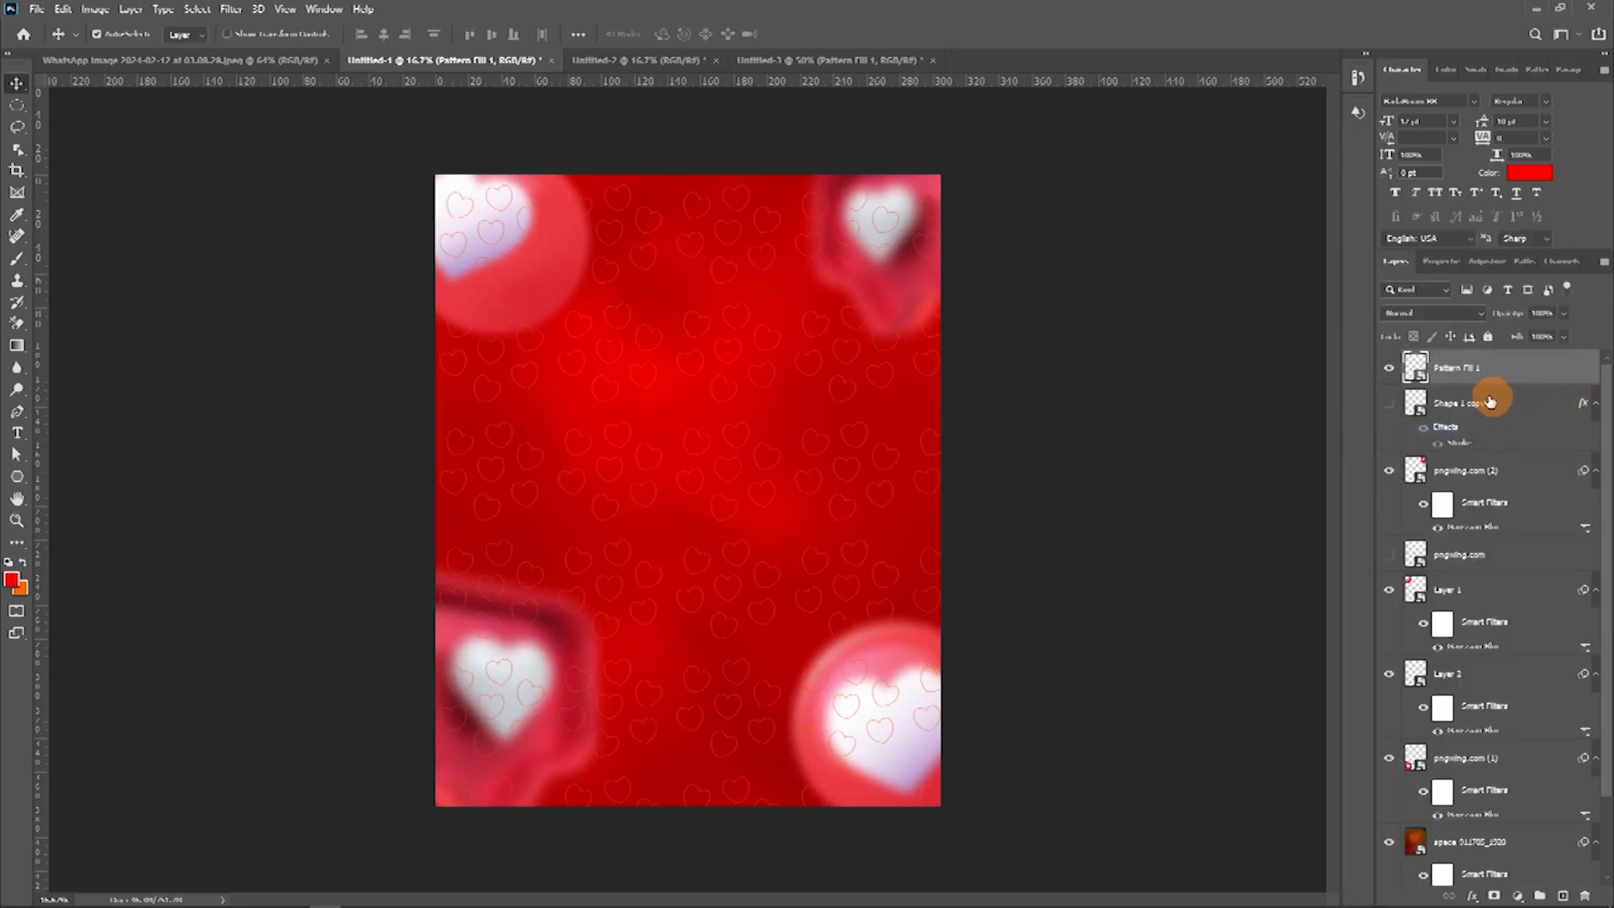
Step: Enlarge the heart pattern beyond the canvas edges and move its layer directly above the space background image, beneath the corner hearts
key("ctrl+t")
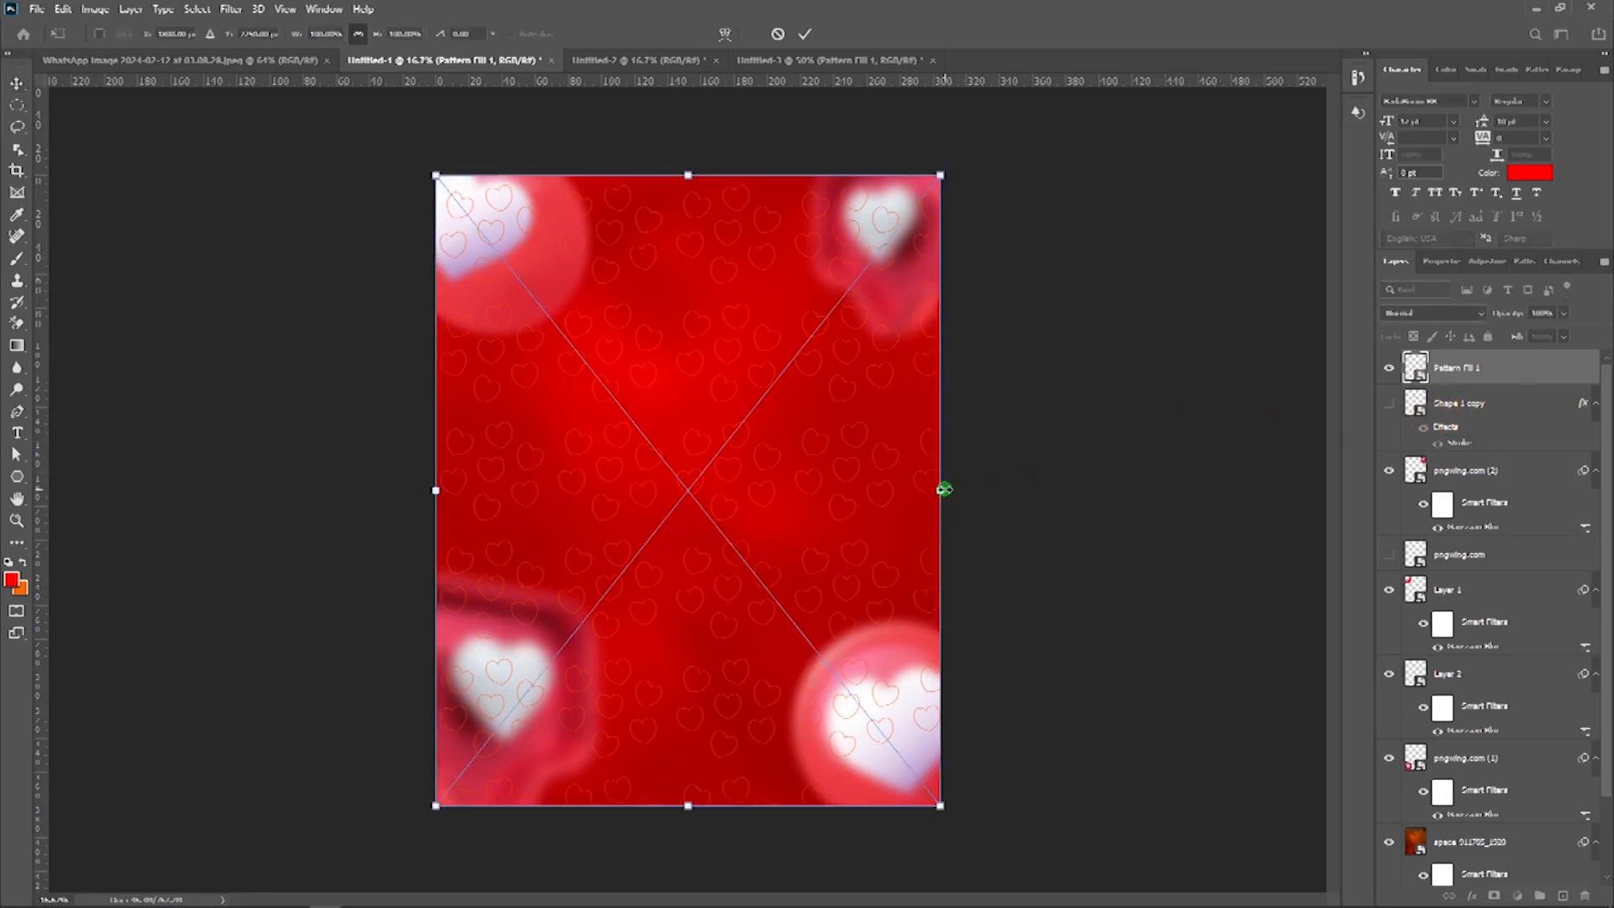
left_click_drag(944, 489, 1048, 513)
left_click(1503, 622)
left_click_drag(1490, 815, 1487, 828)
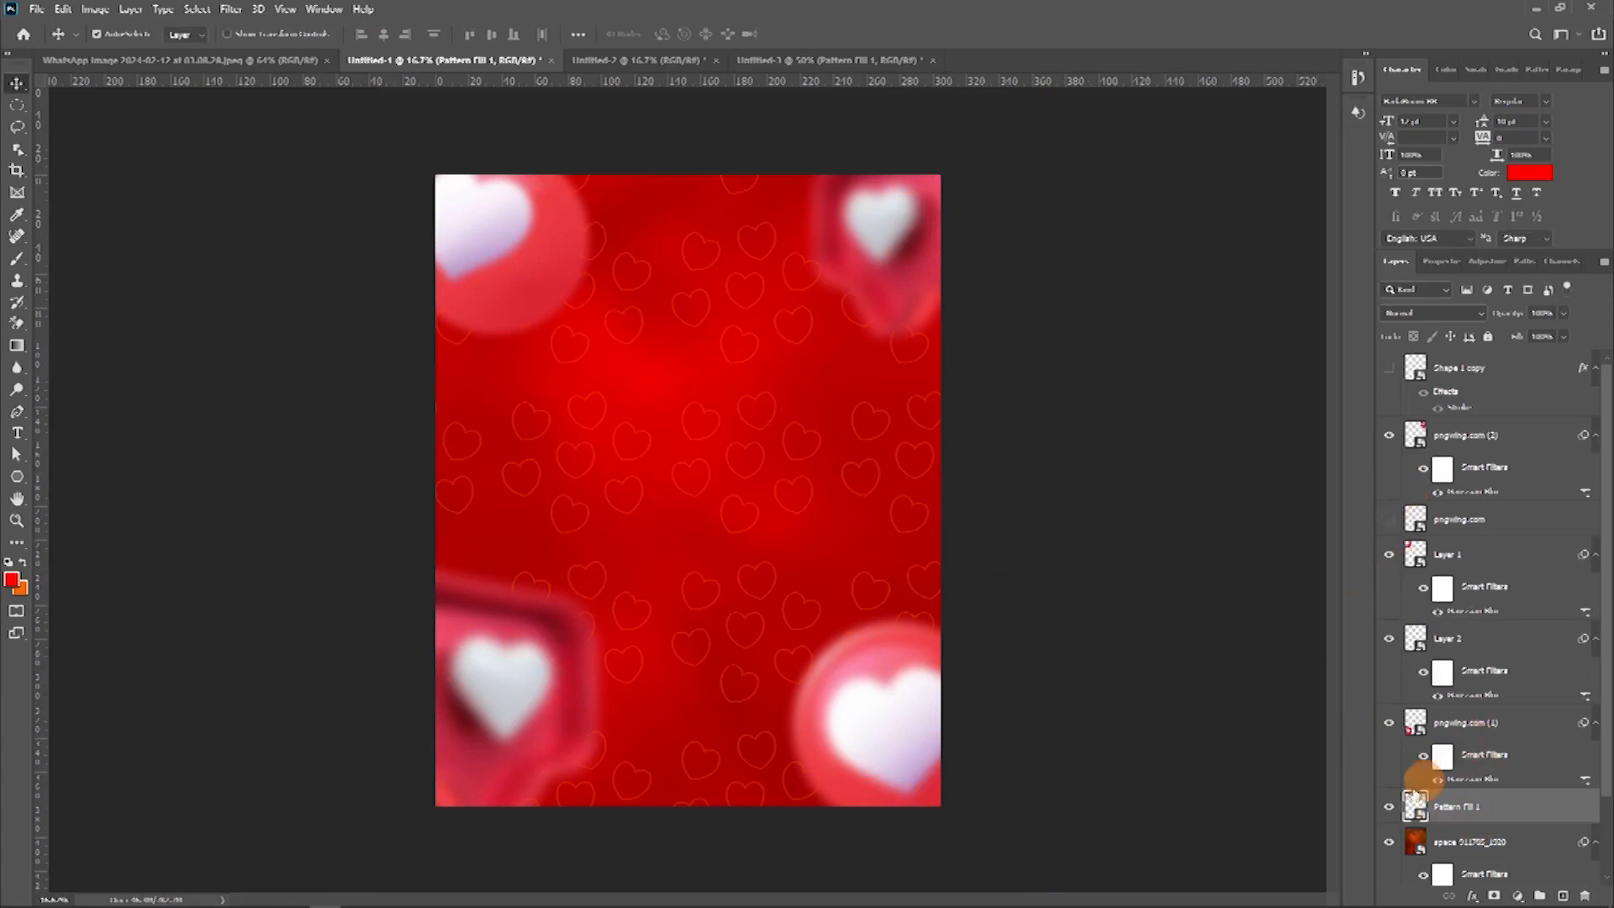
Step: Switch visibility from Pattern Fill 1 to the small heart outline, and create a new 847 × 847 pixel document at 300 pixels/inch
left_click(1390, 811)
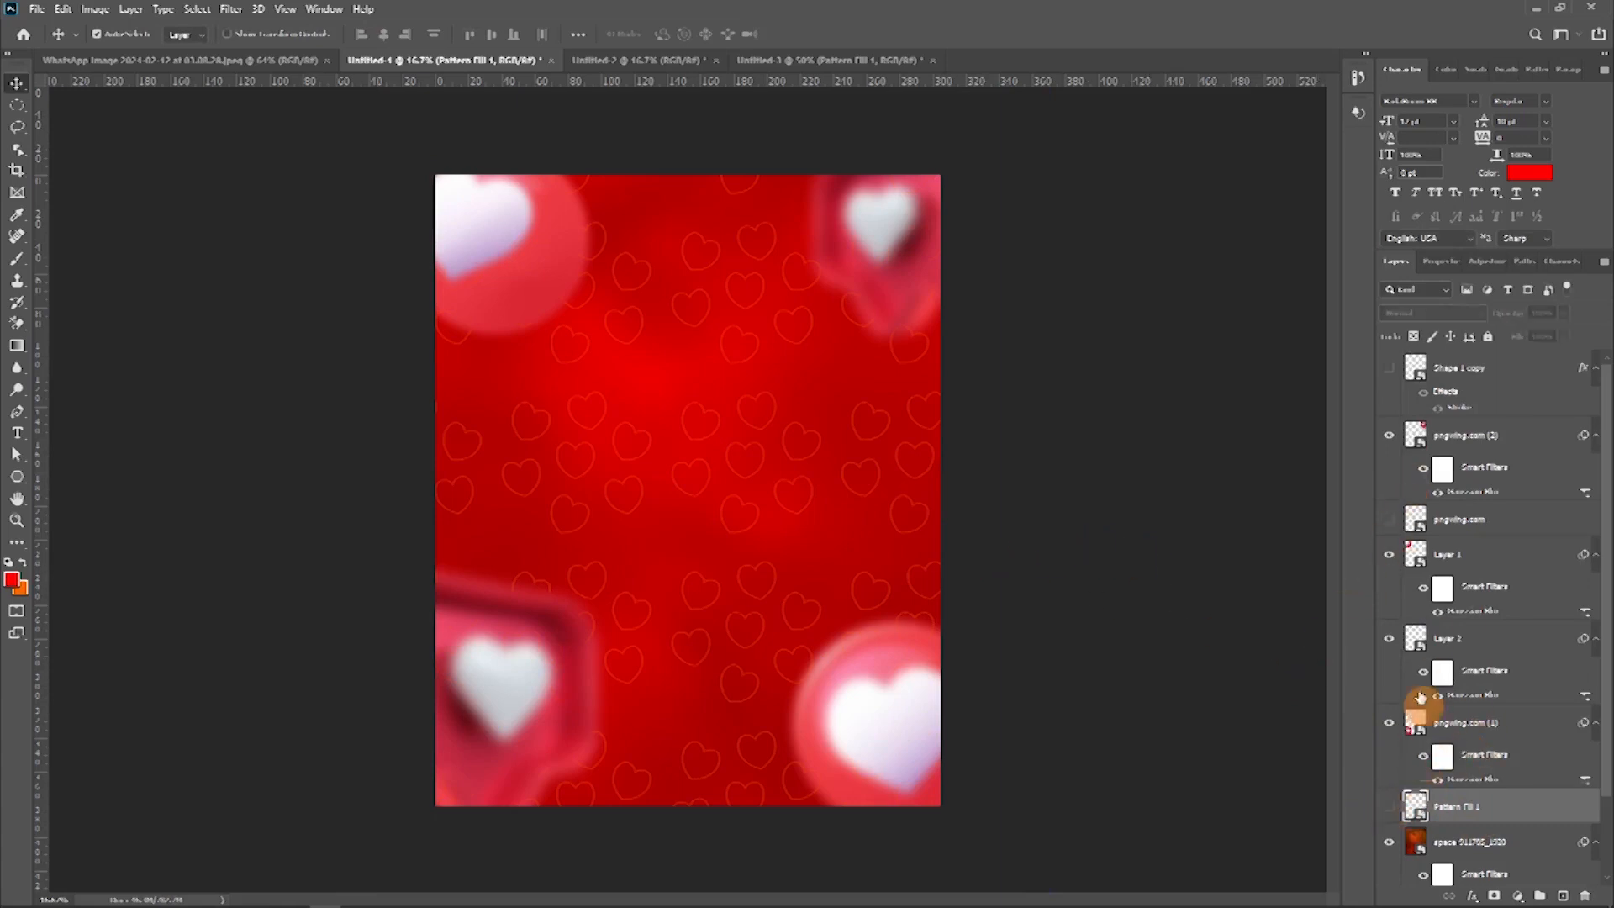
left_click(1389, 370)
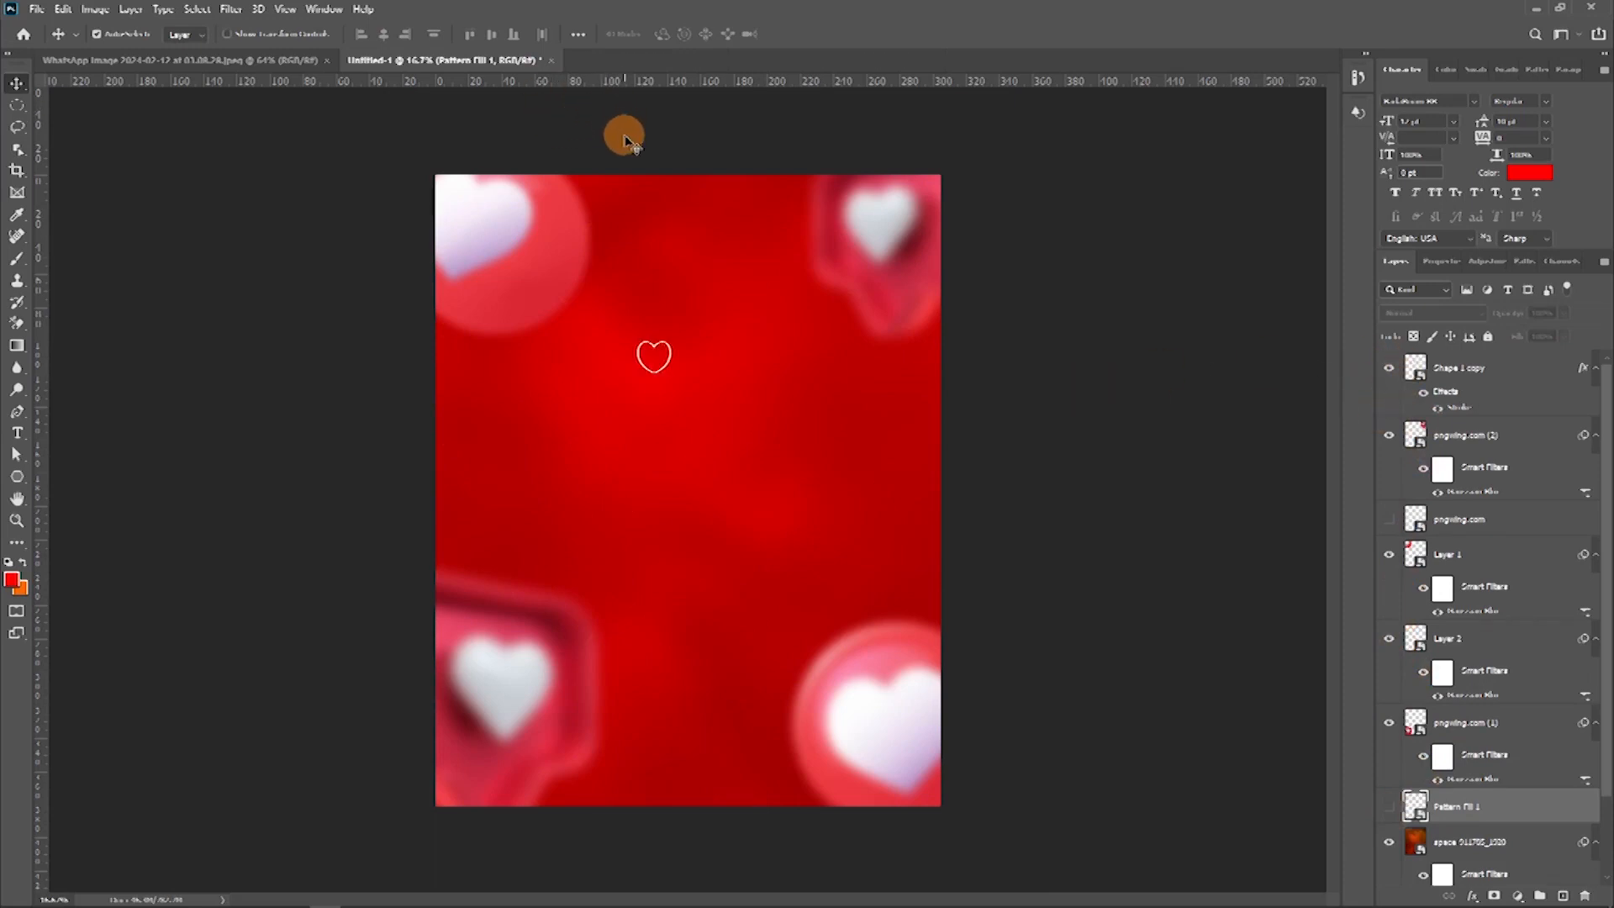
key("ctrl+n")
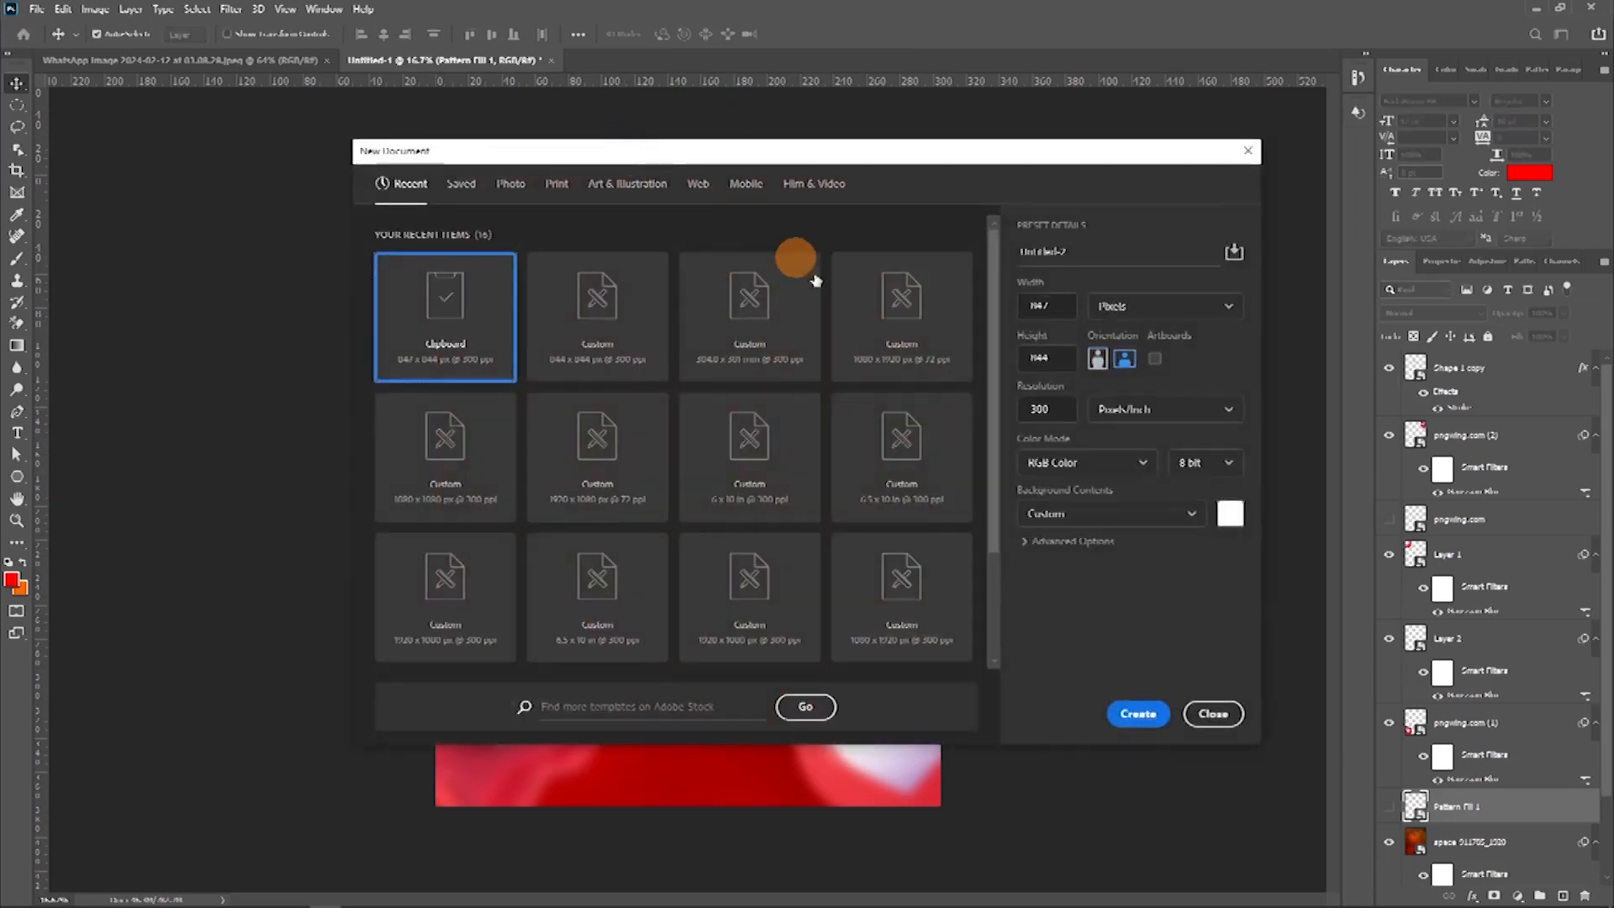
left_click(1051, 359)
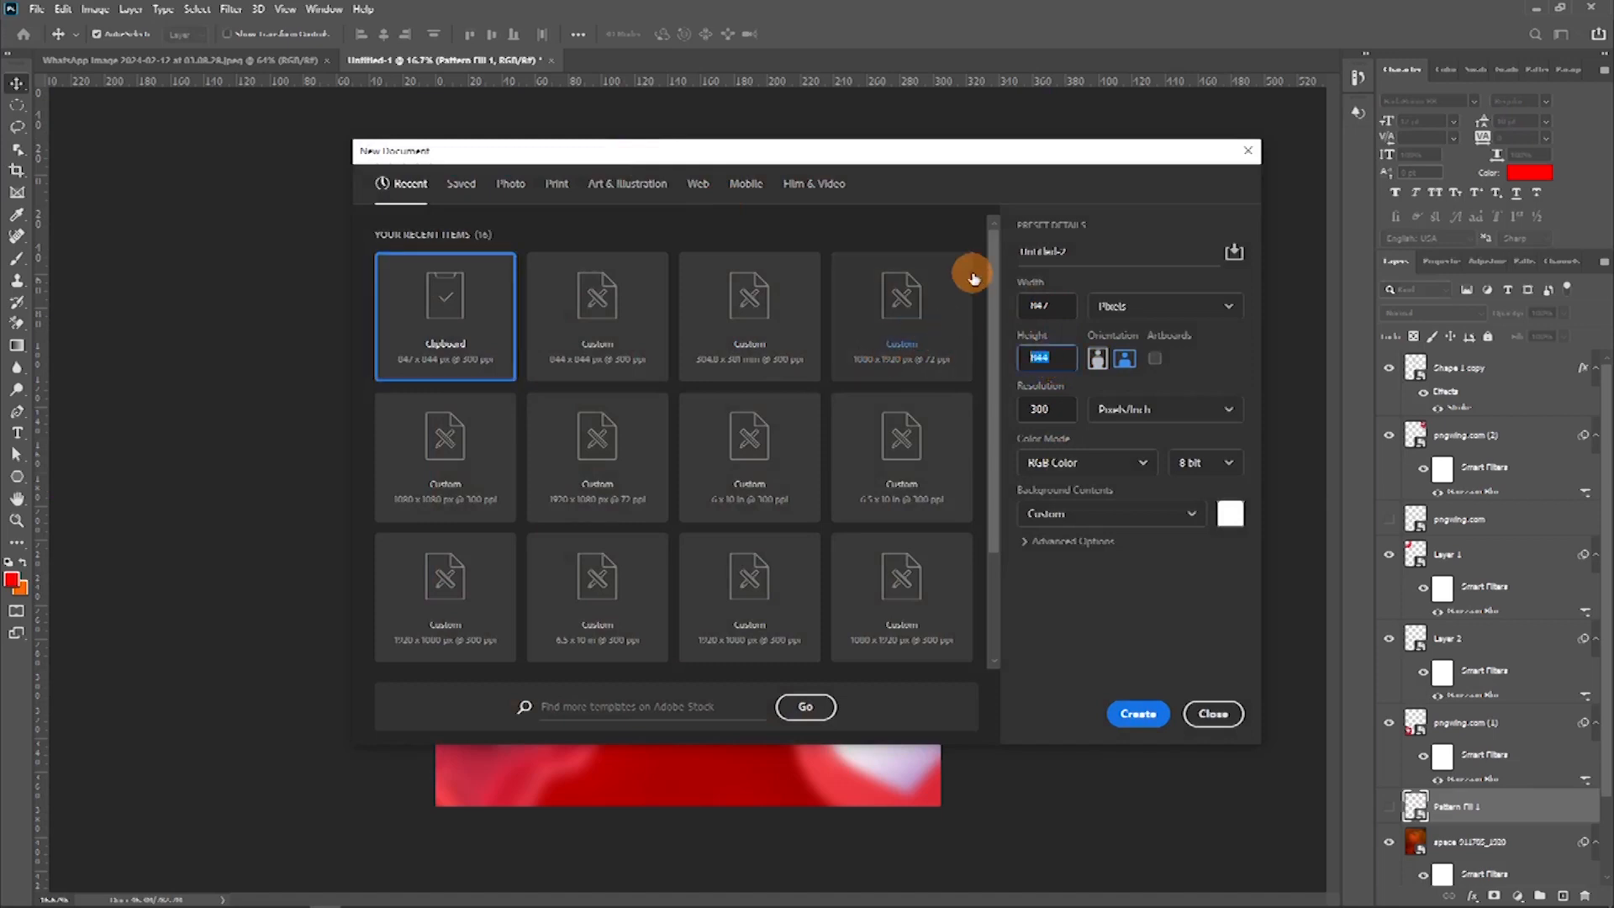
type("847")
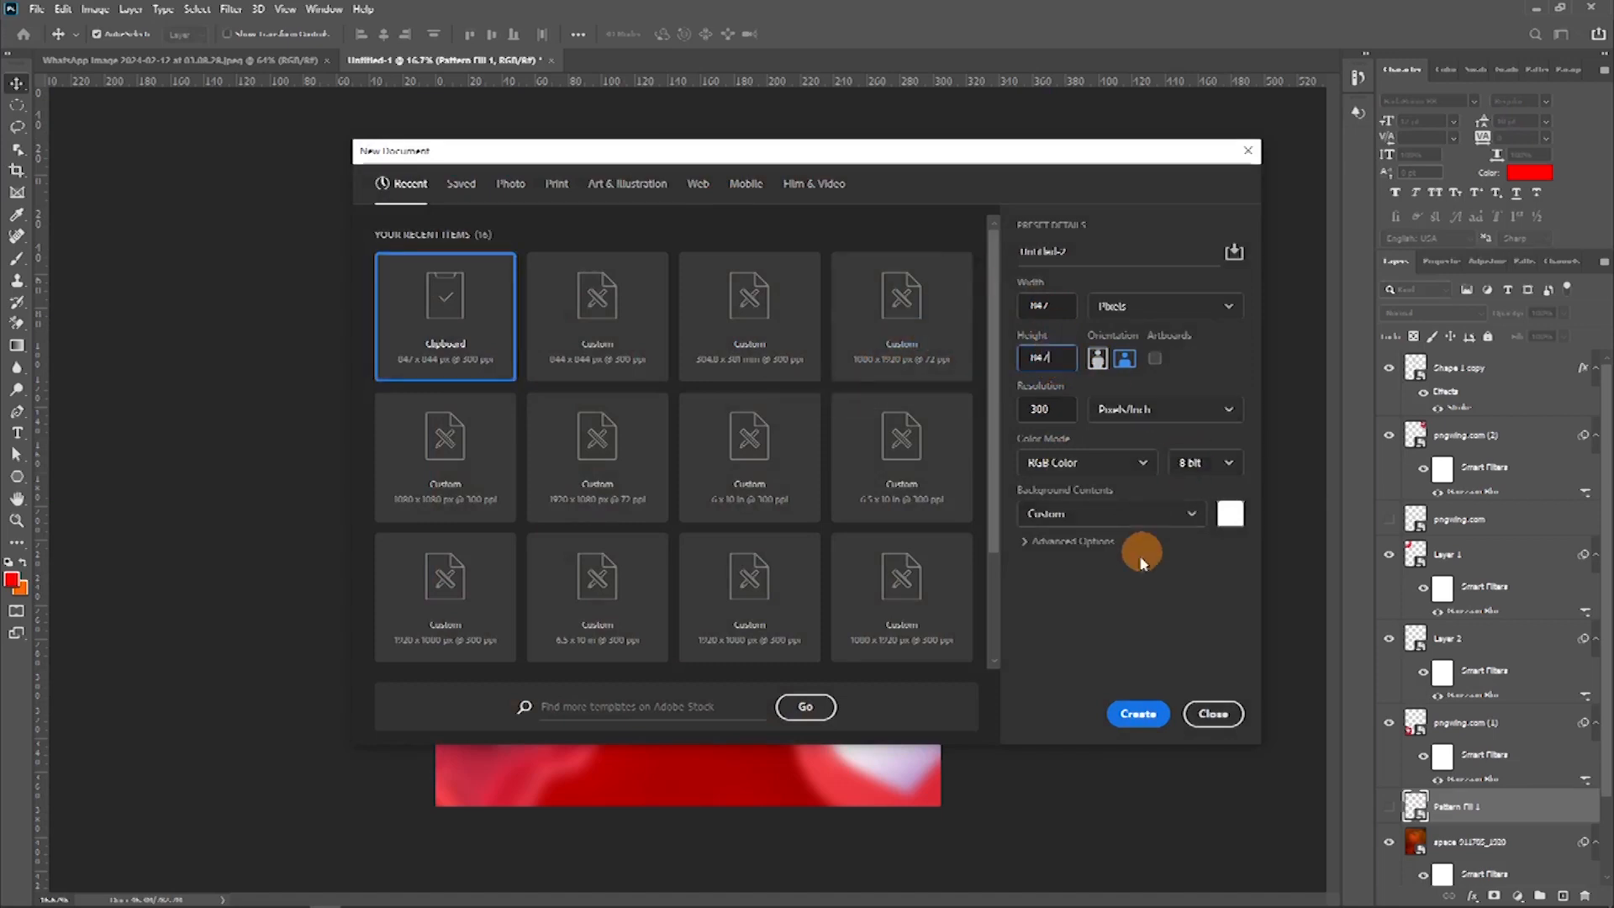
left_click(1130, 714)
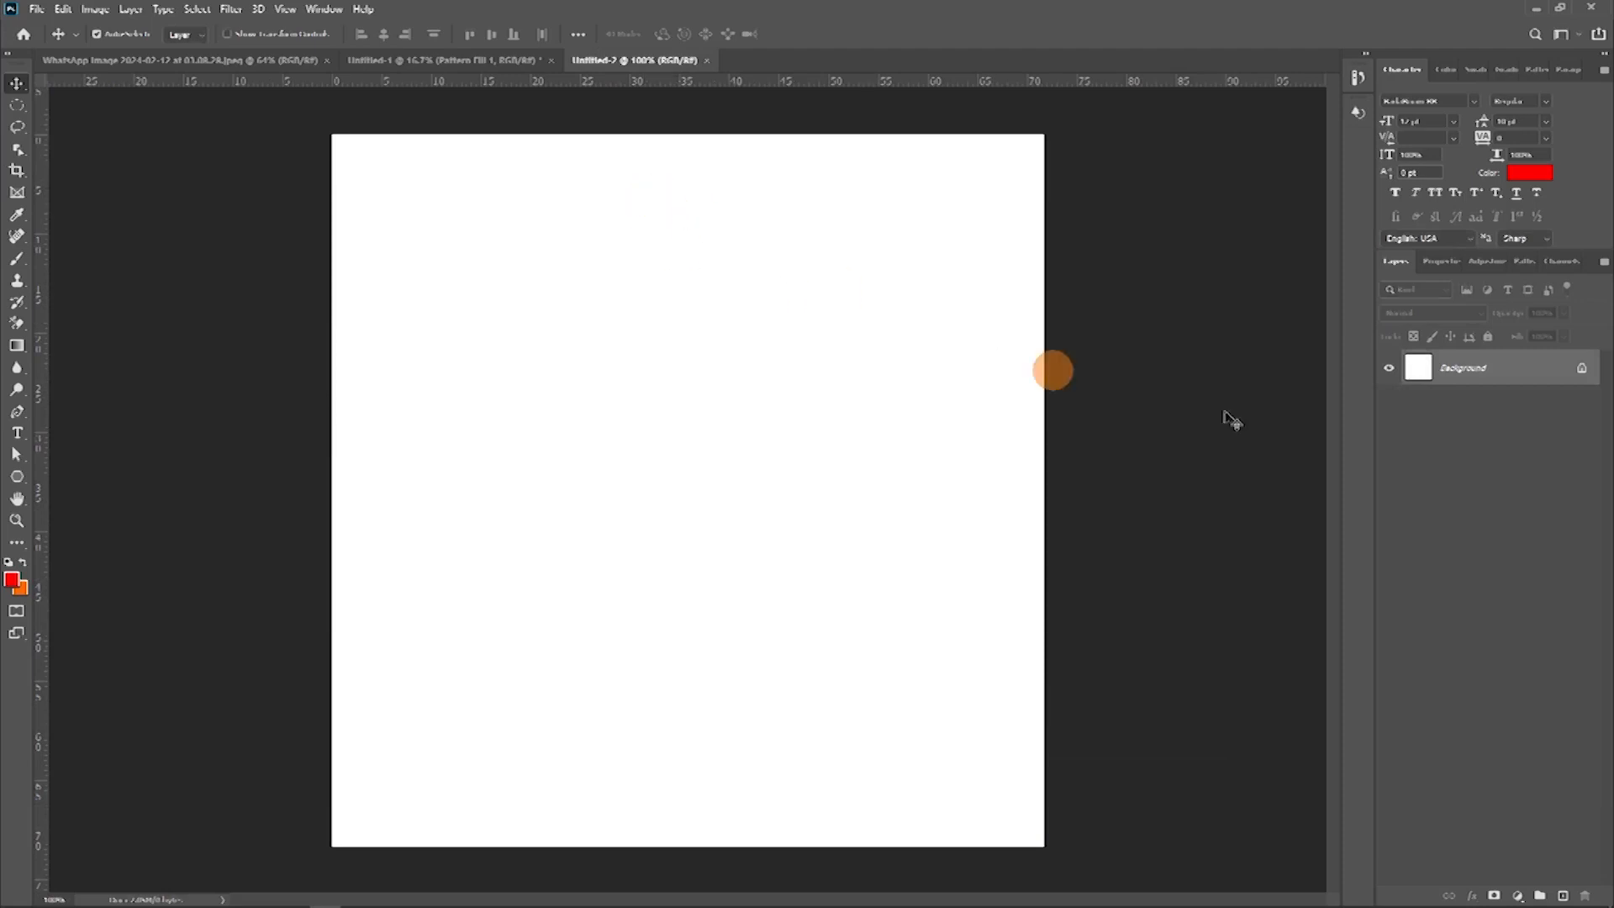
Step: Copy the small heart outline layer, Shape 1 copy, from the flyer into the new square document
left_click(389, 60)
left_click_drag(656, 352, 713, 132)
key("ctrl+z")
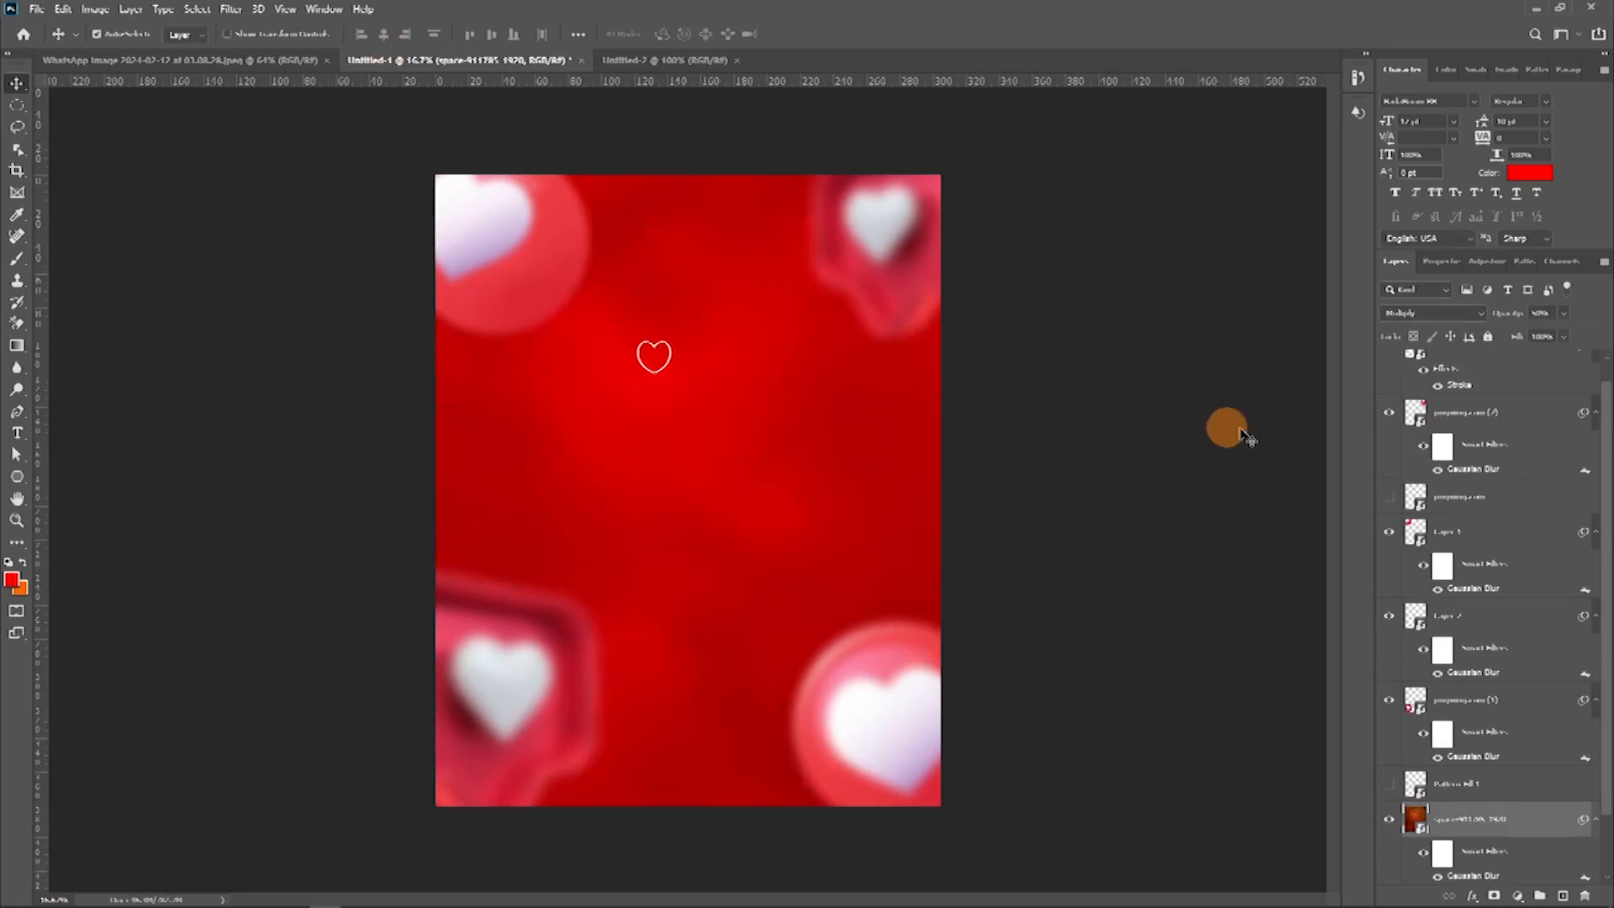
scroll(1413, 407, "up", 1)
left_click(1487, 382)
left_click_drag(656, 351, 673, 406)
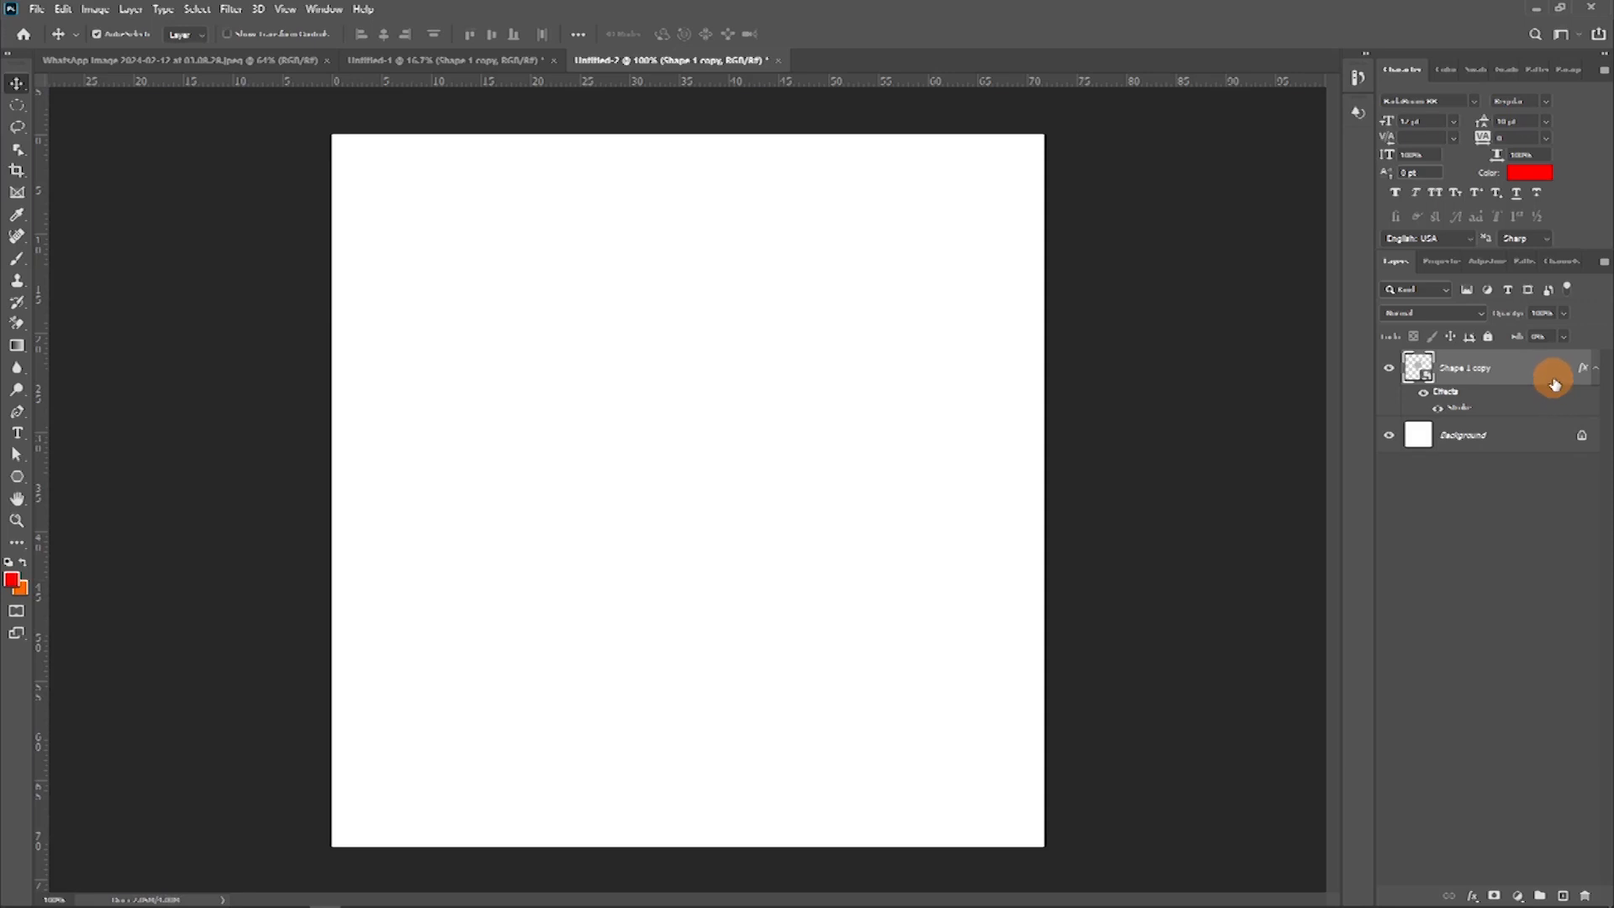
double_click(1507, 387)
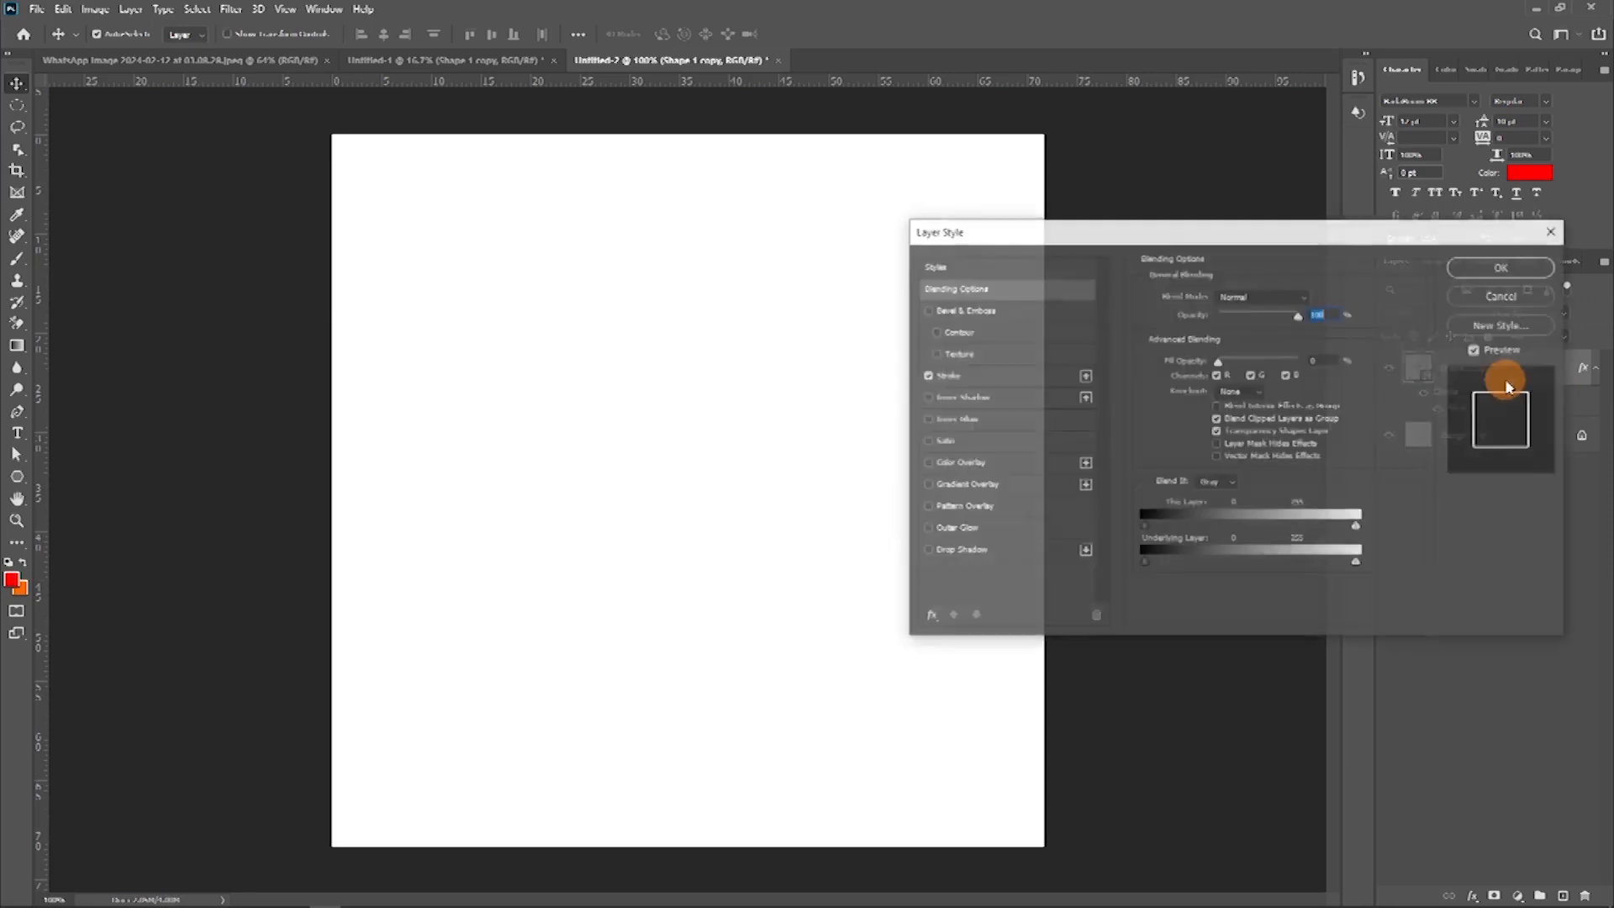
left_click(926, 464)
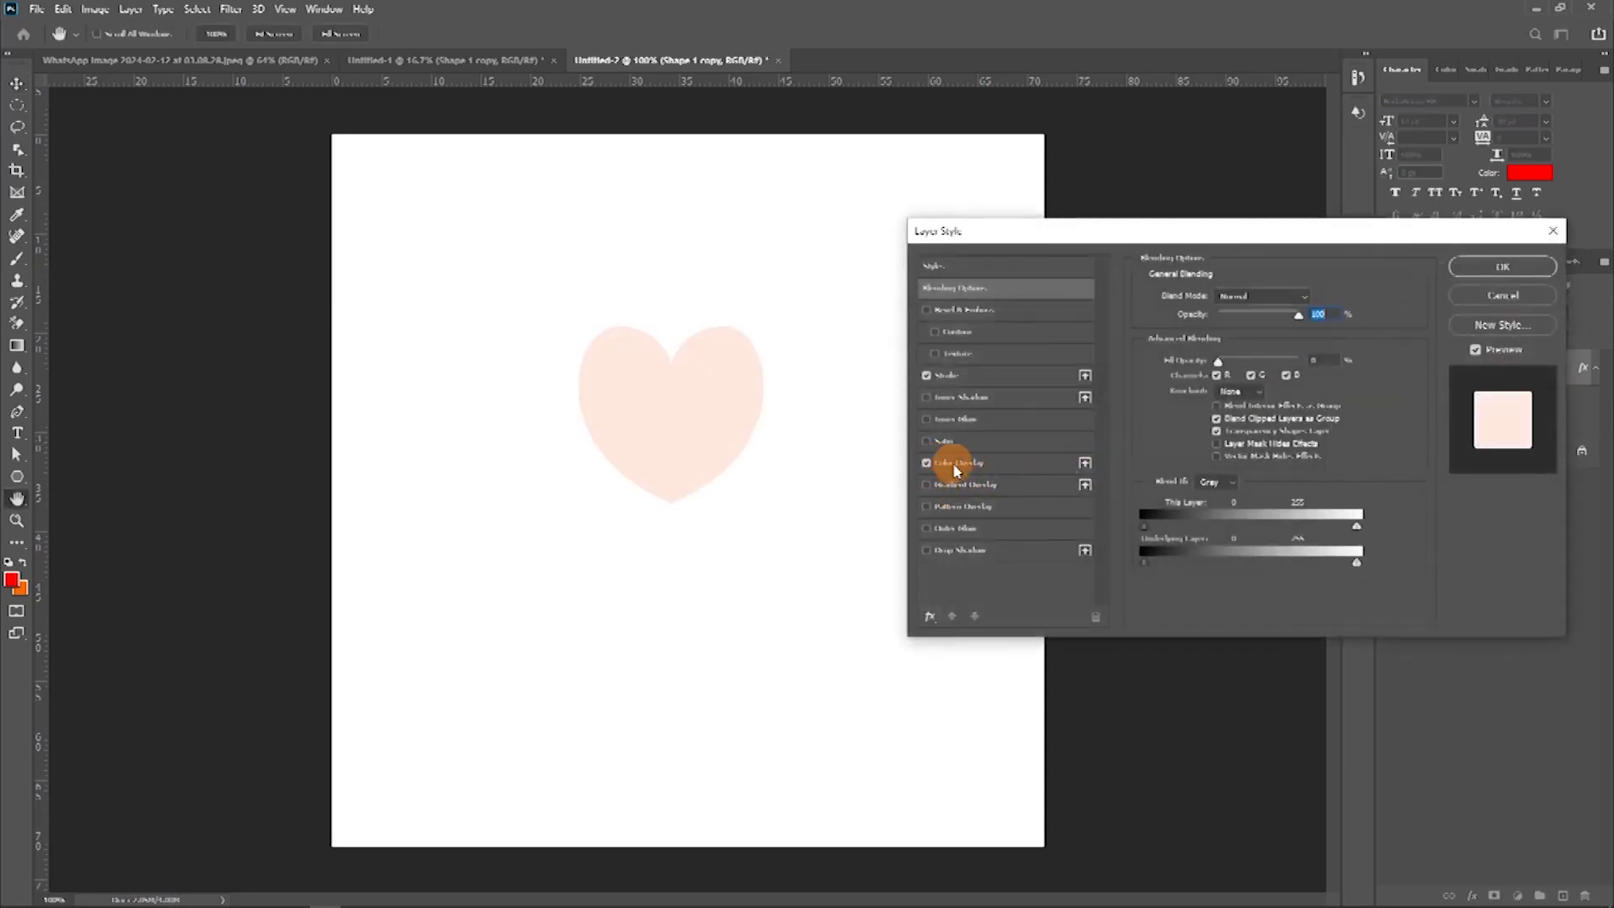
left_click(925, 463)
key("Return")
Step: Convert the heart outline to a smart object and give it an orange color overlay
right_click(1538, 367)
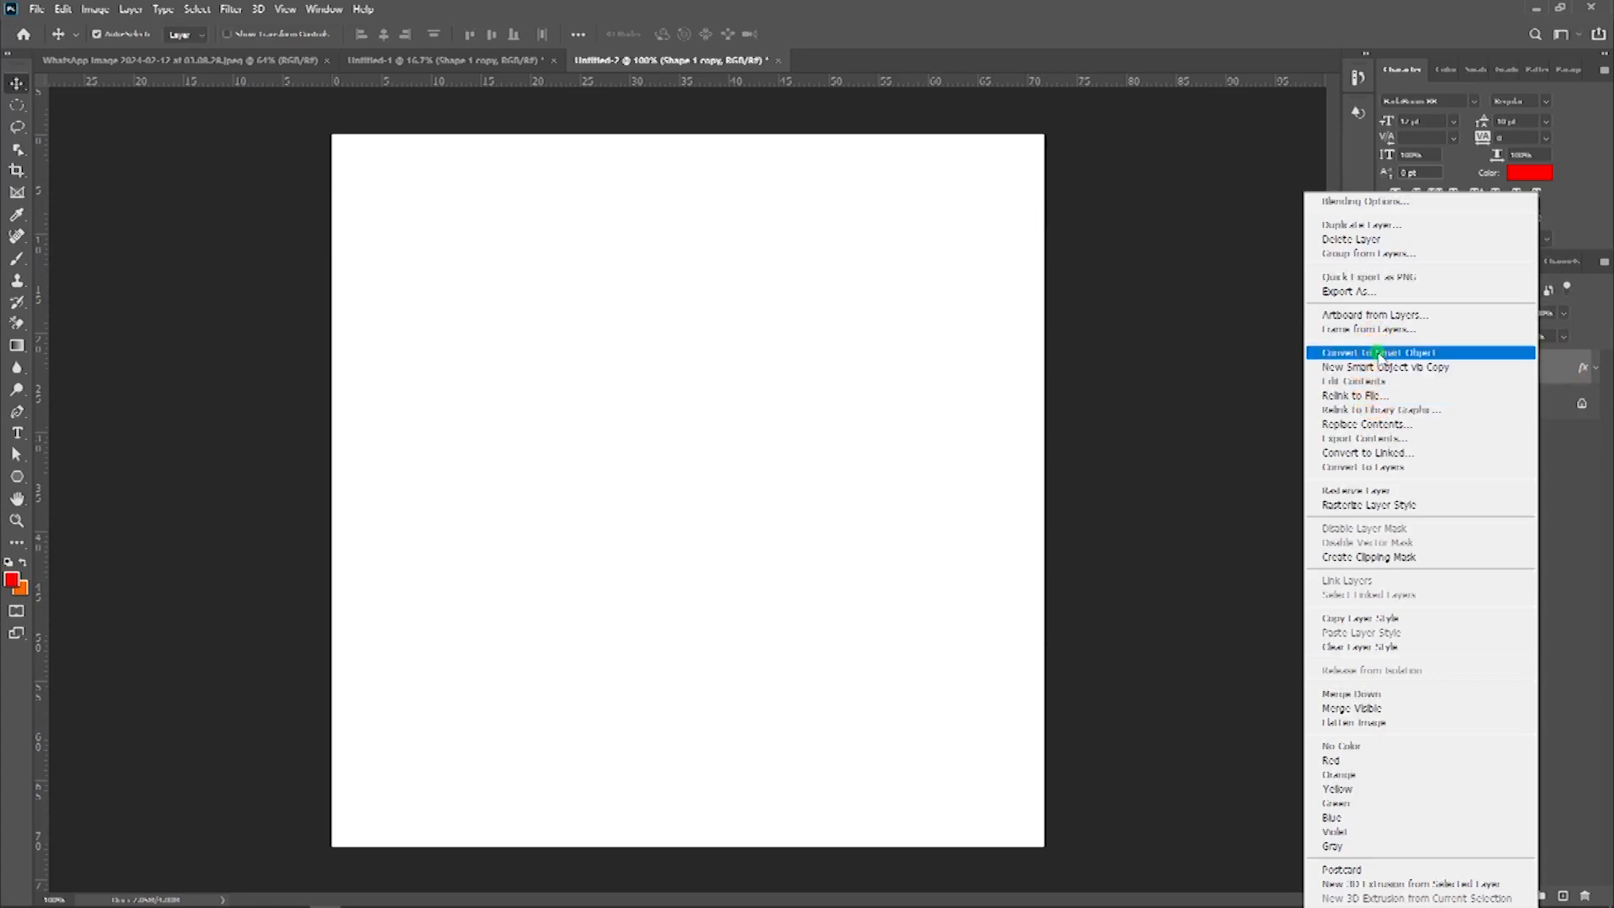
left_click(1379, 353)
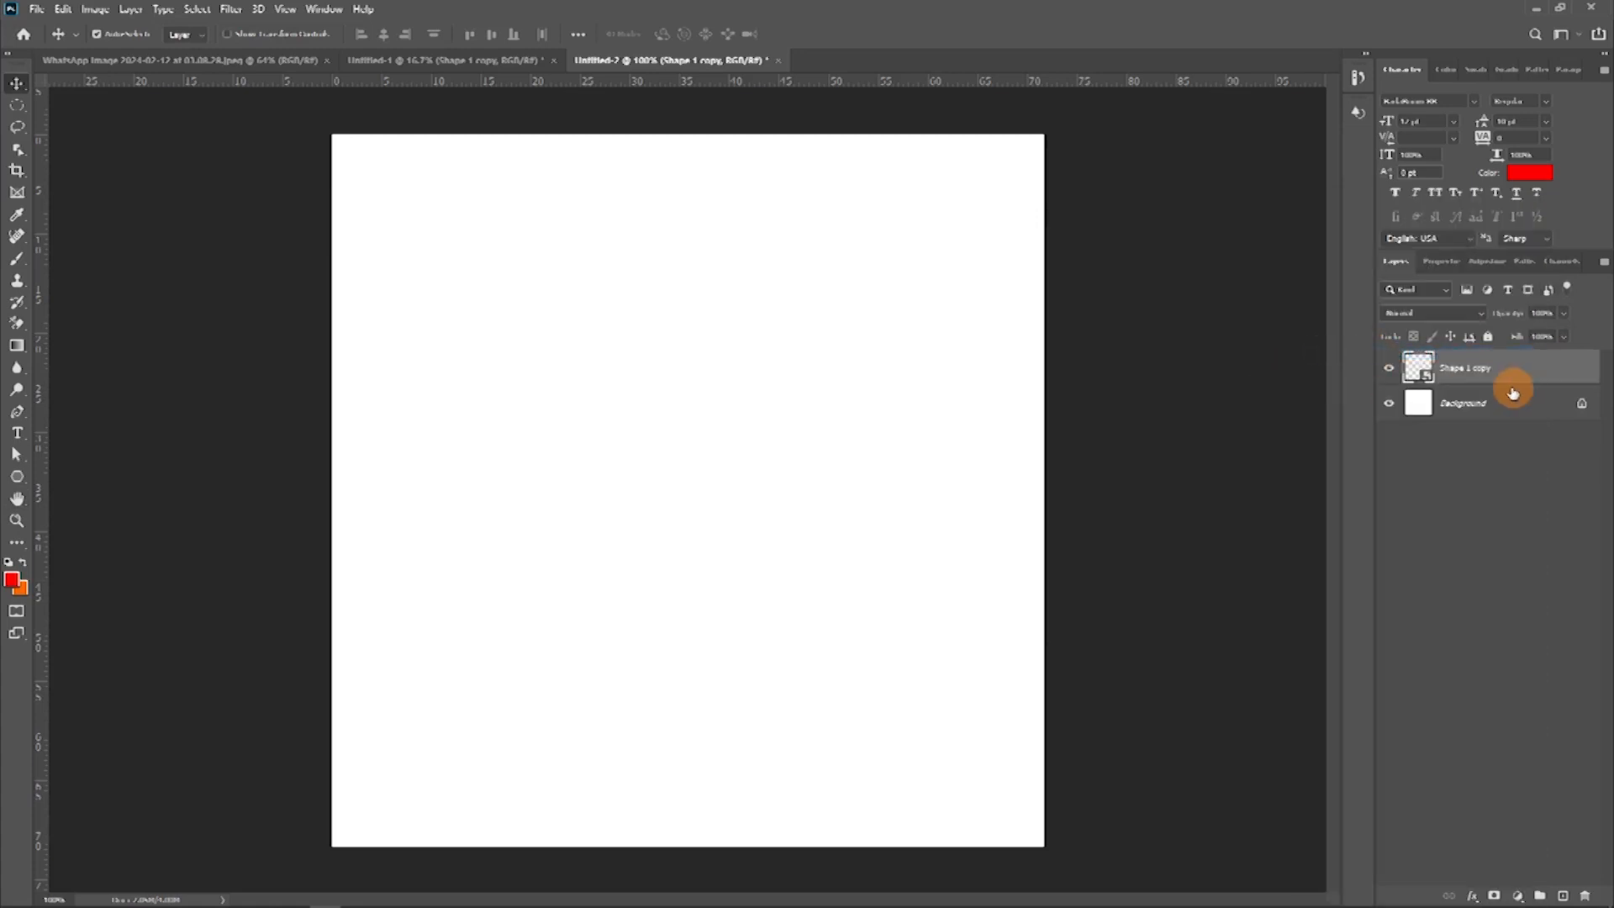
double_click(1551, 371)
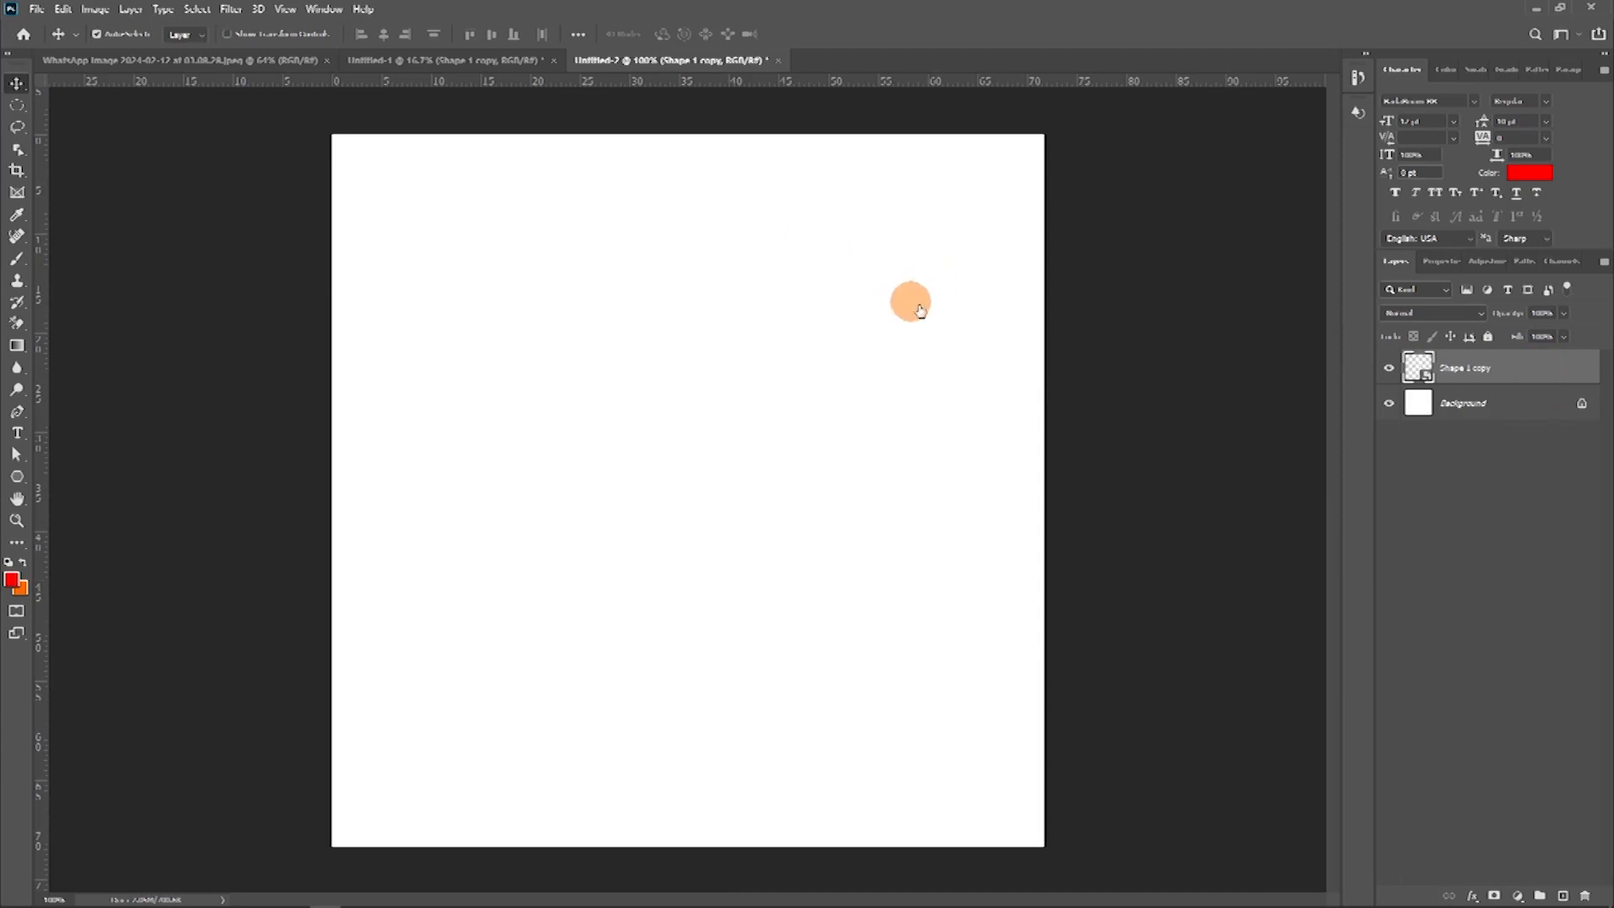
left_click(928, 462)
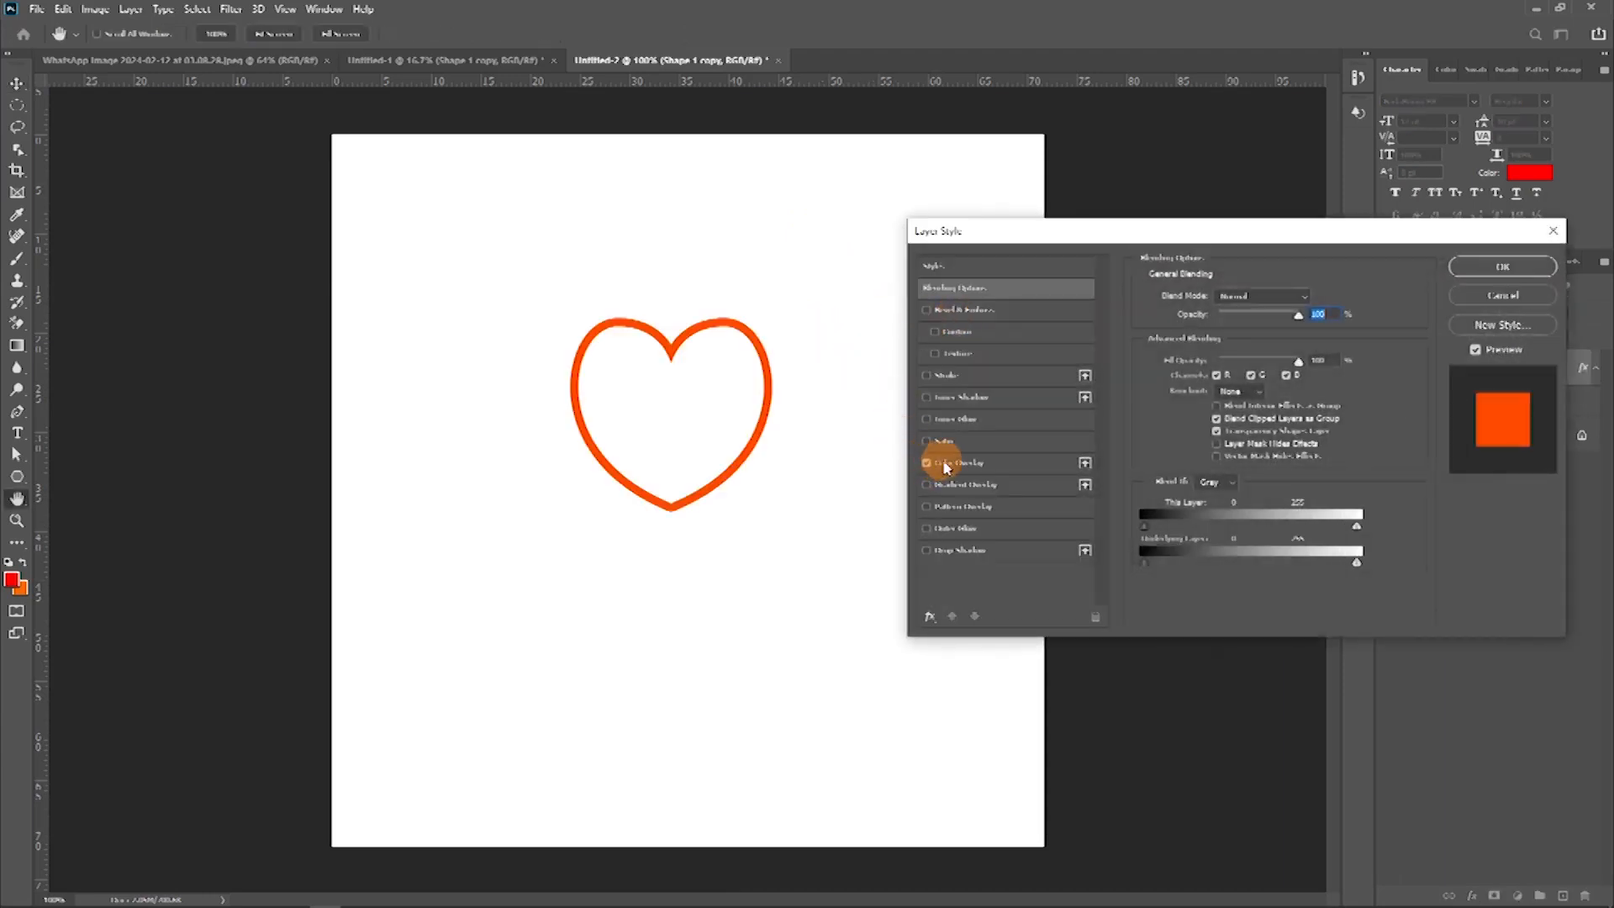
left_click(979, 459)
left_click(1503, 266)
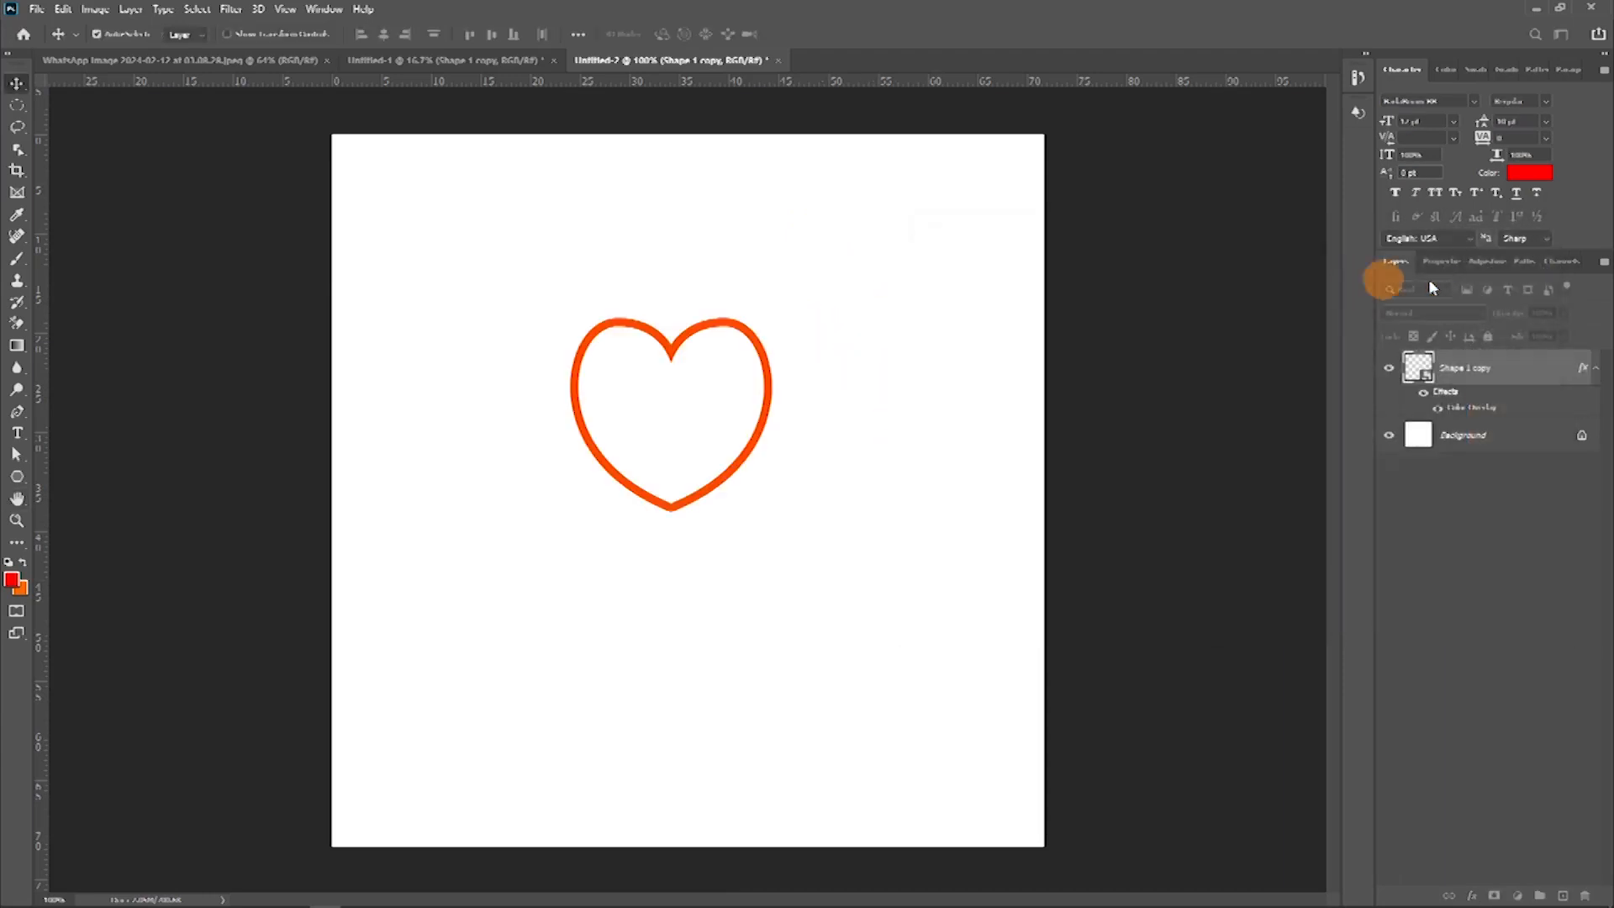
Step: Hide the white background layer and duplicate the orange heart outline into five hearts spread over the canvas, some tilted
left_click(1389, 437)
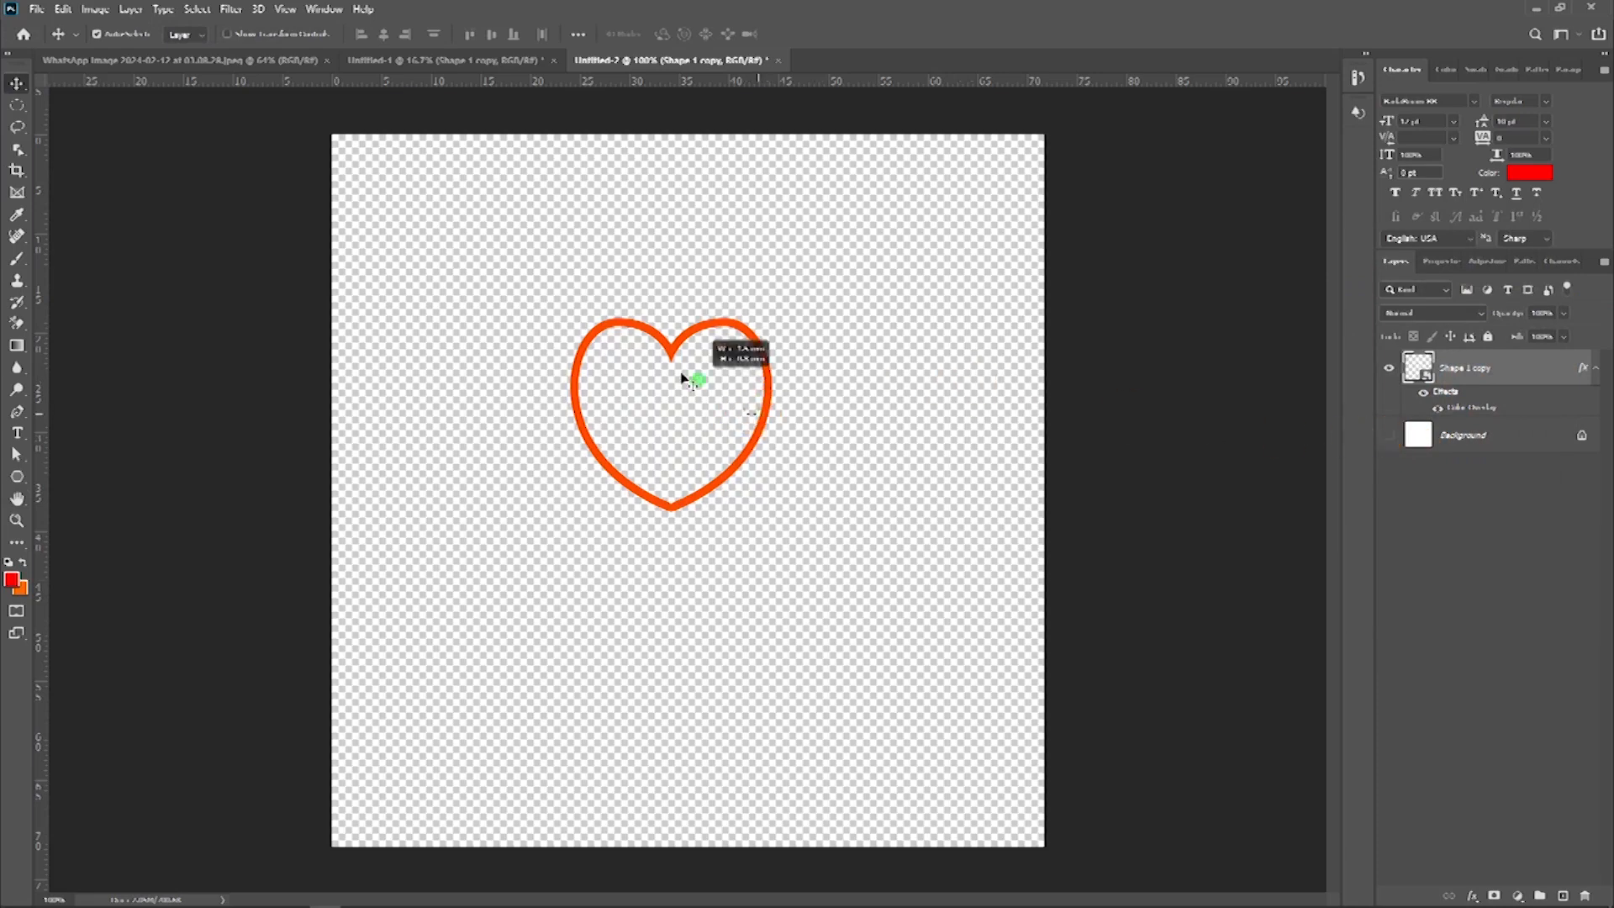
left_click_drag(764, 418, 694, 405)
left_click(688, 407, "alt")
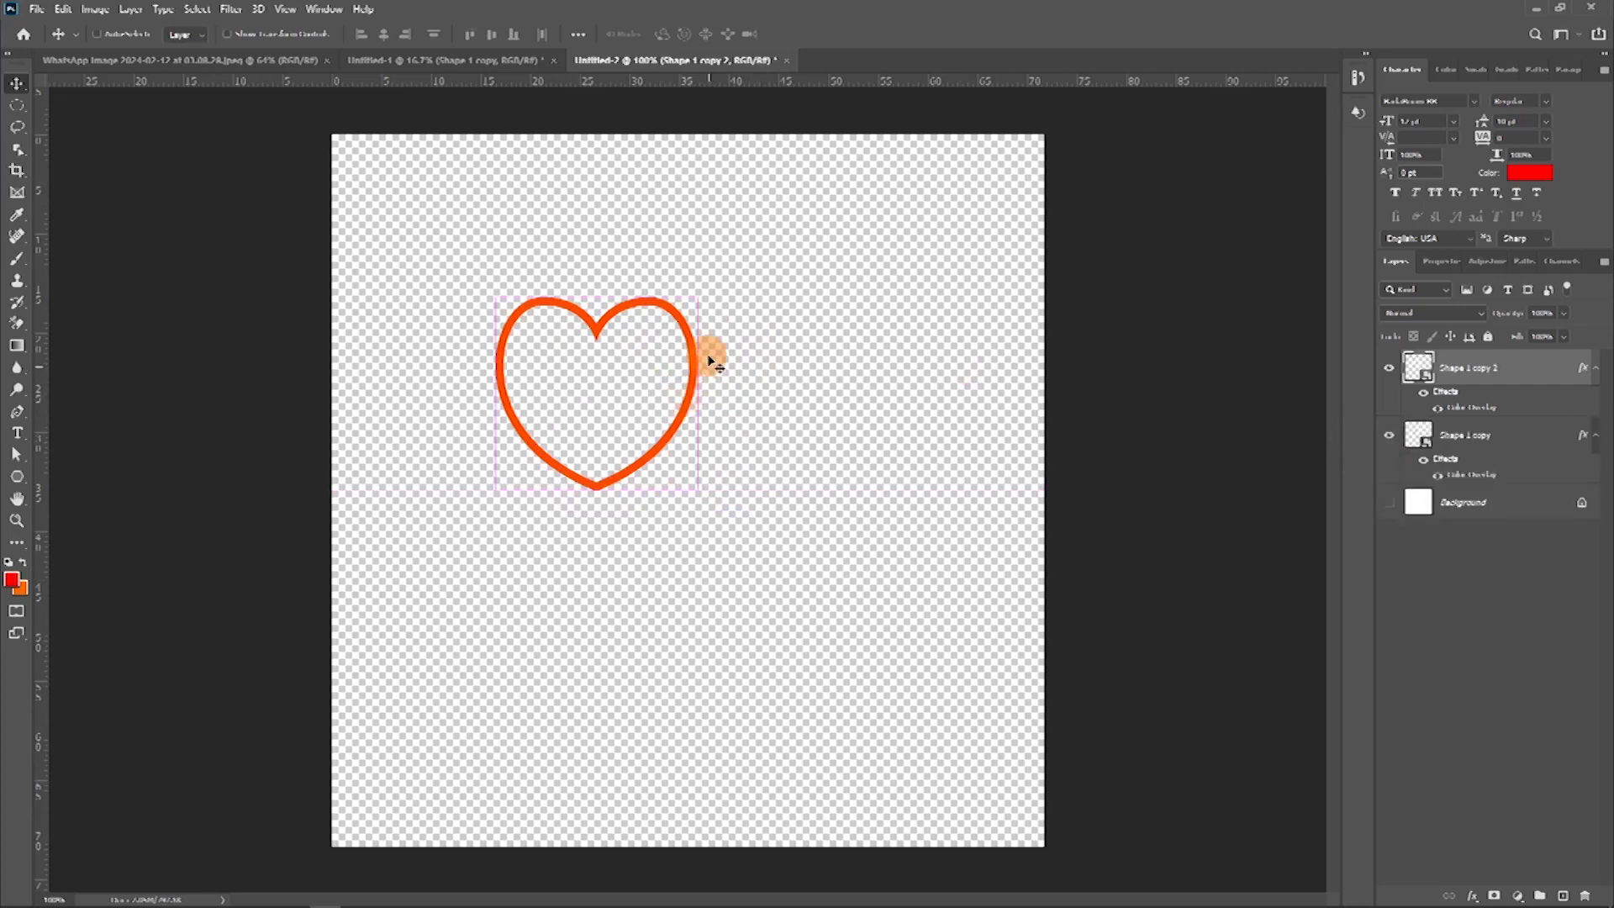
left_click_drag(687, 391, 528, 709)
left_click_drag(586, 395, 420, 256)
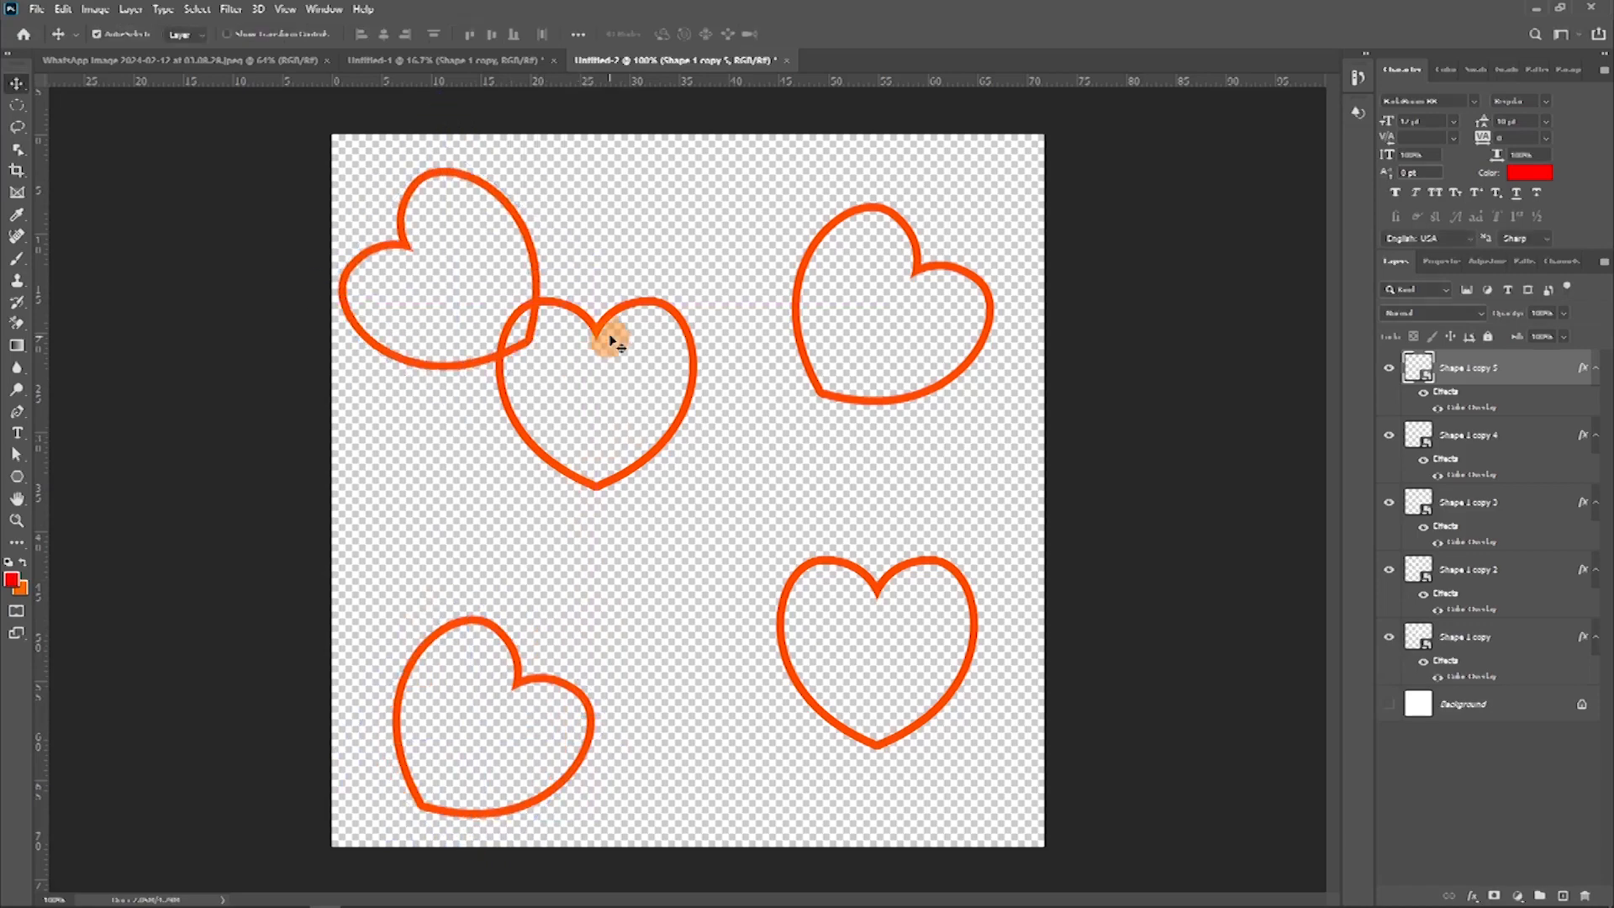
left_click_drag(612, 335, 649, 425)
Step: Scale all the hearts down together, add more copies, and rearrange them into eight evenly scattered hearts
key("ctrl+alt+a")
key("ctrl+t")
left_click_drag(980, 810, 866, 673)
key("Return")
left_click_drag(839, 433, 778, 566, "alt")
left_click_drag(437, 235, 542, 236)
left_click_drag(528, 370, 497, 411)
Step: Collapse the layer effects and convert the eight heart layers into a single smart object
left_click(1580, 395, "alt")
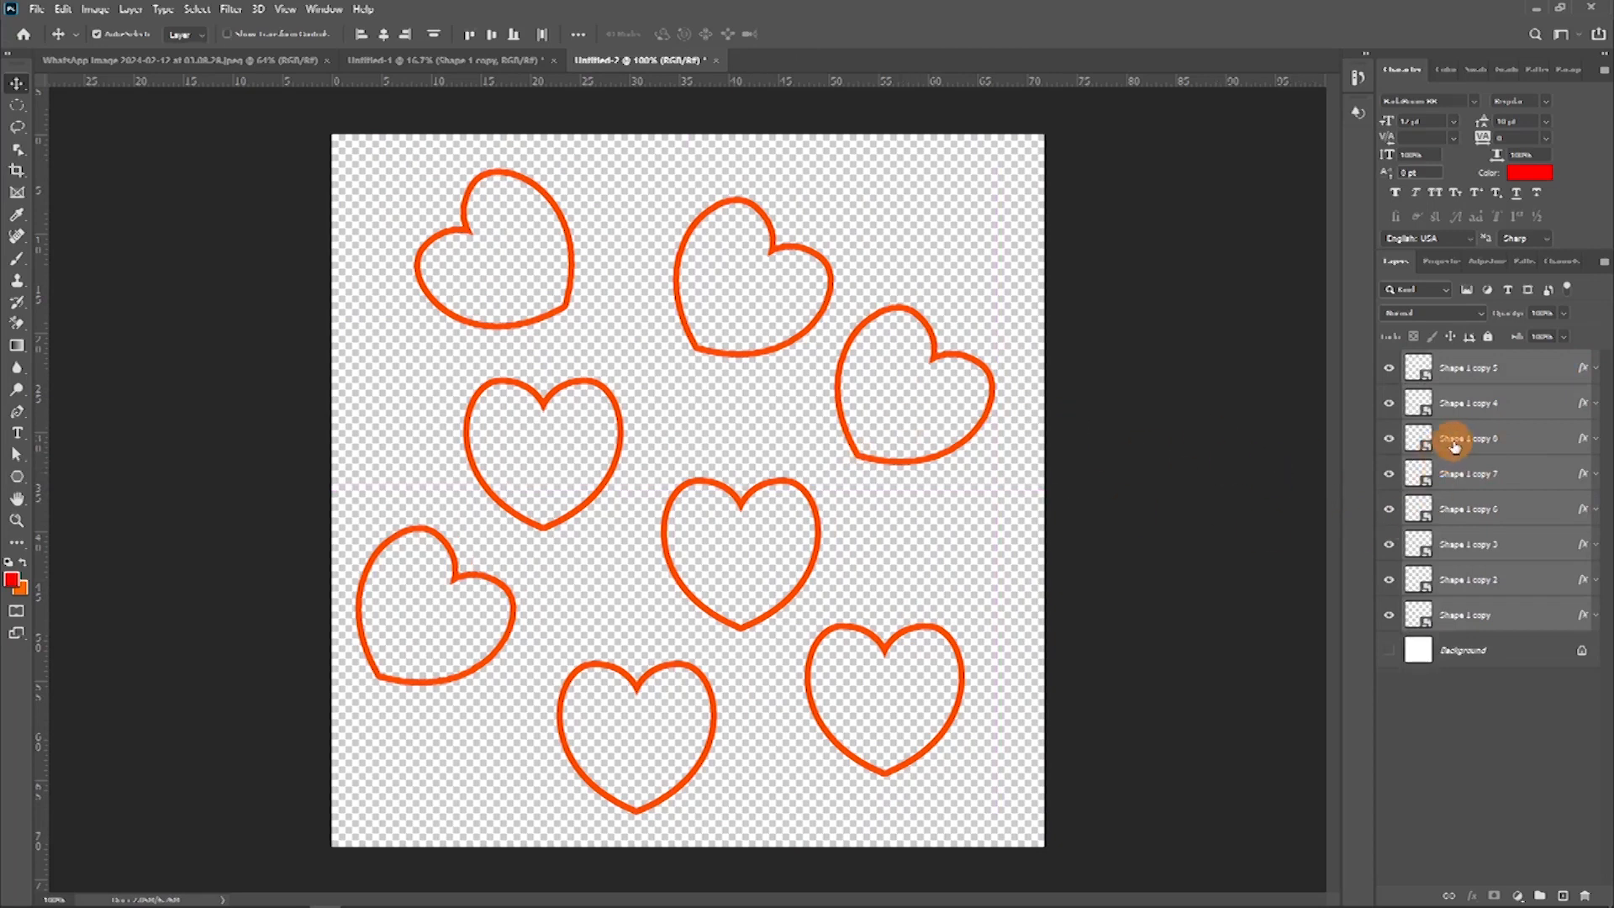
left_click_drag(1481, 446, 1469, 450)
right_click(1485, 447)
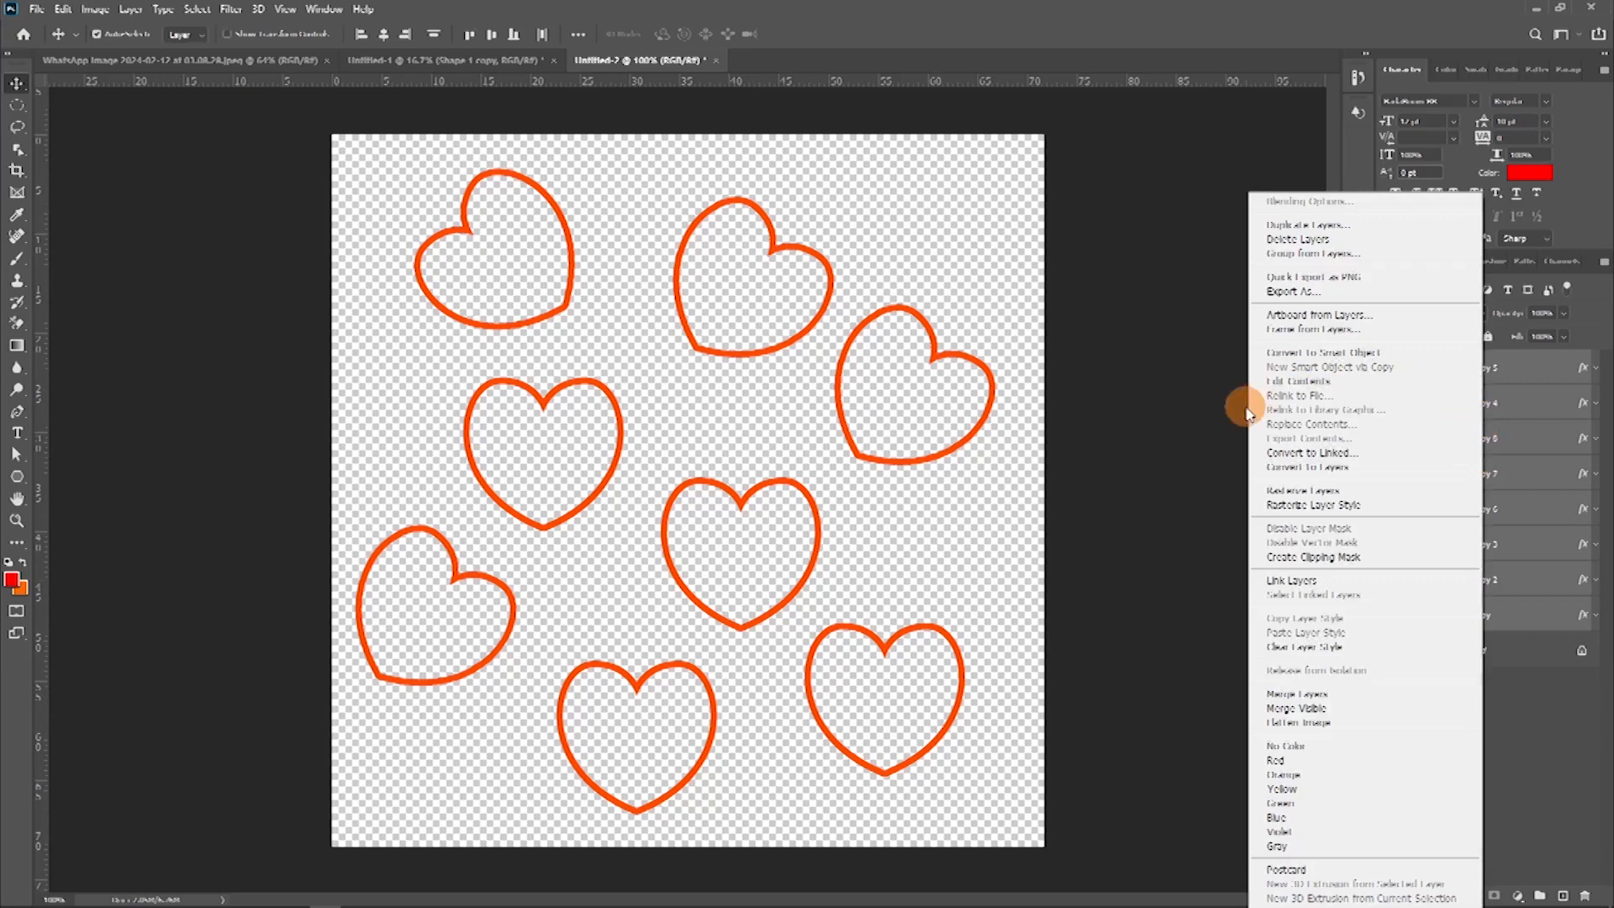
left_click(1320, 352)
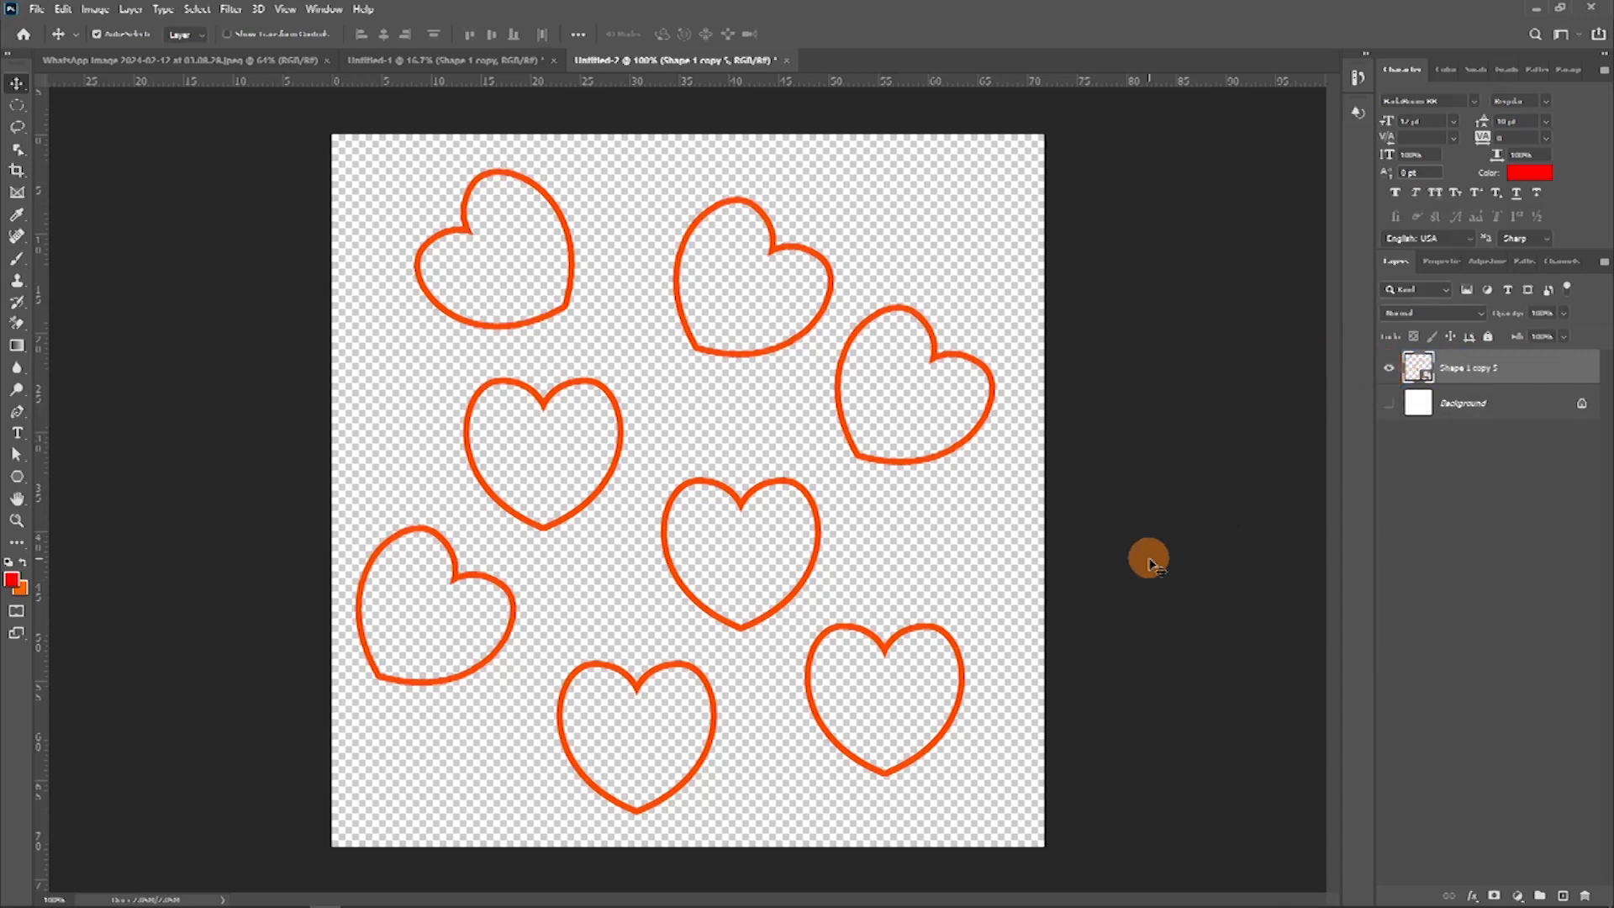
Step: Define the scattered heart arrangement as a new named pattern
left_click(74, 8)
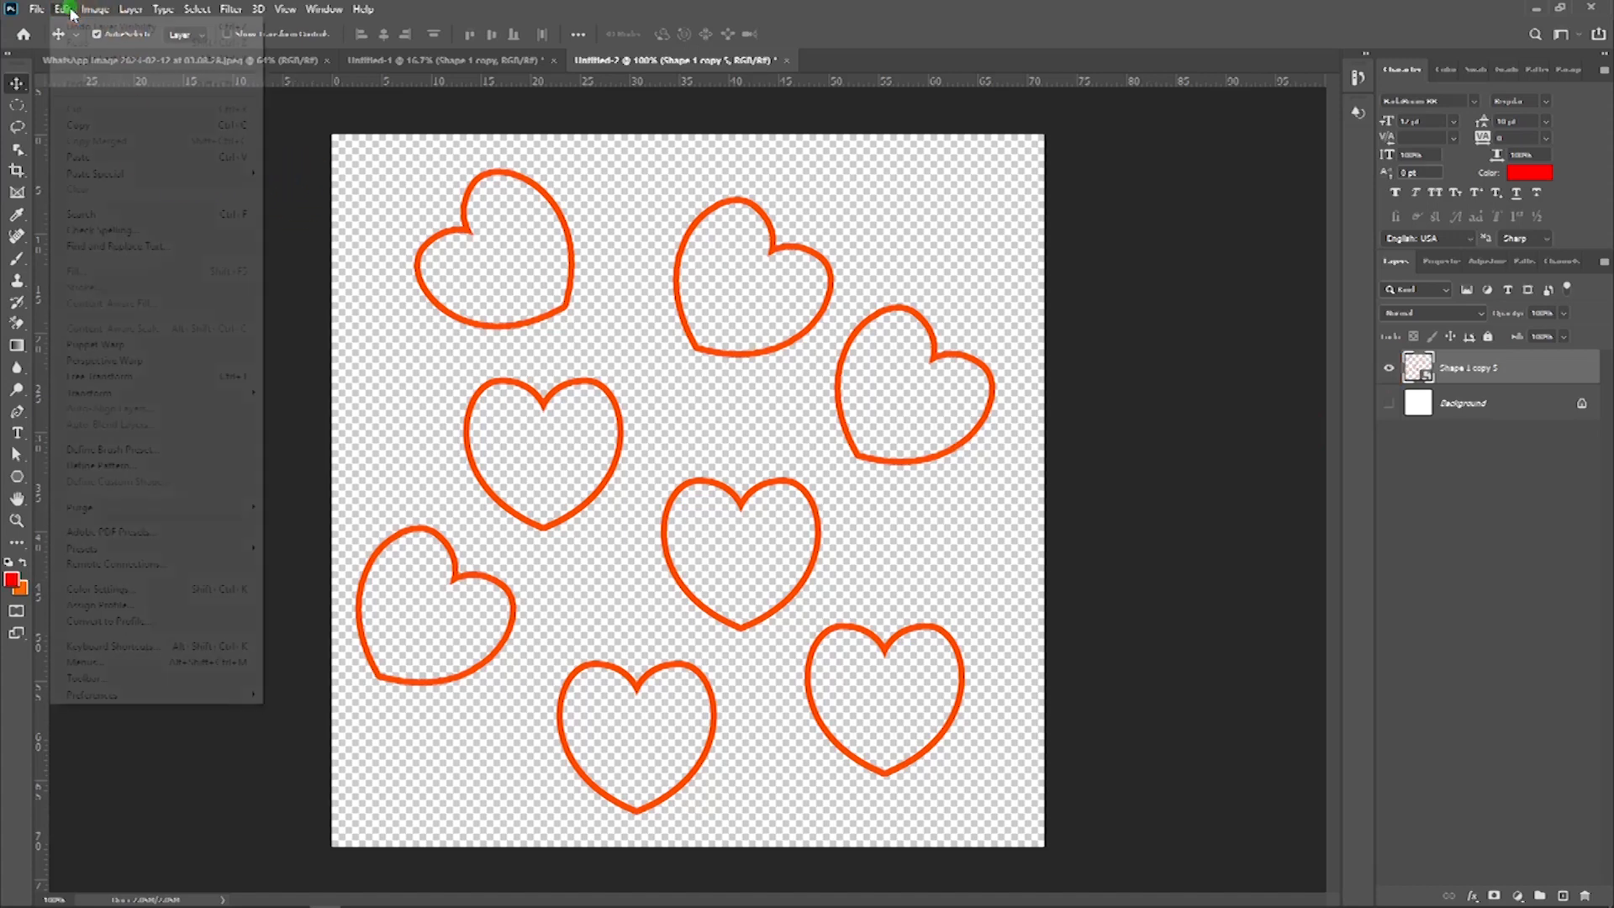
left_click(113, 465)
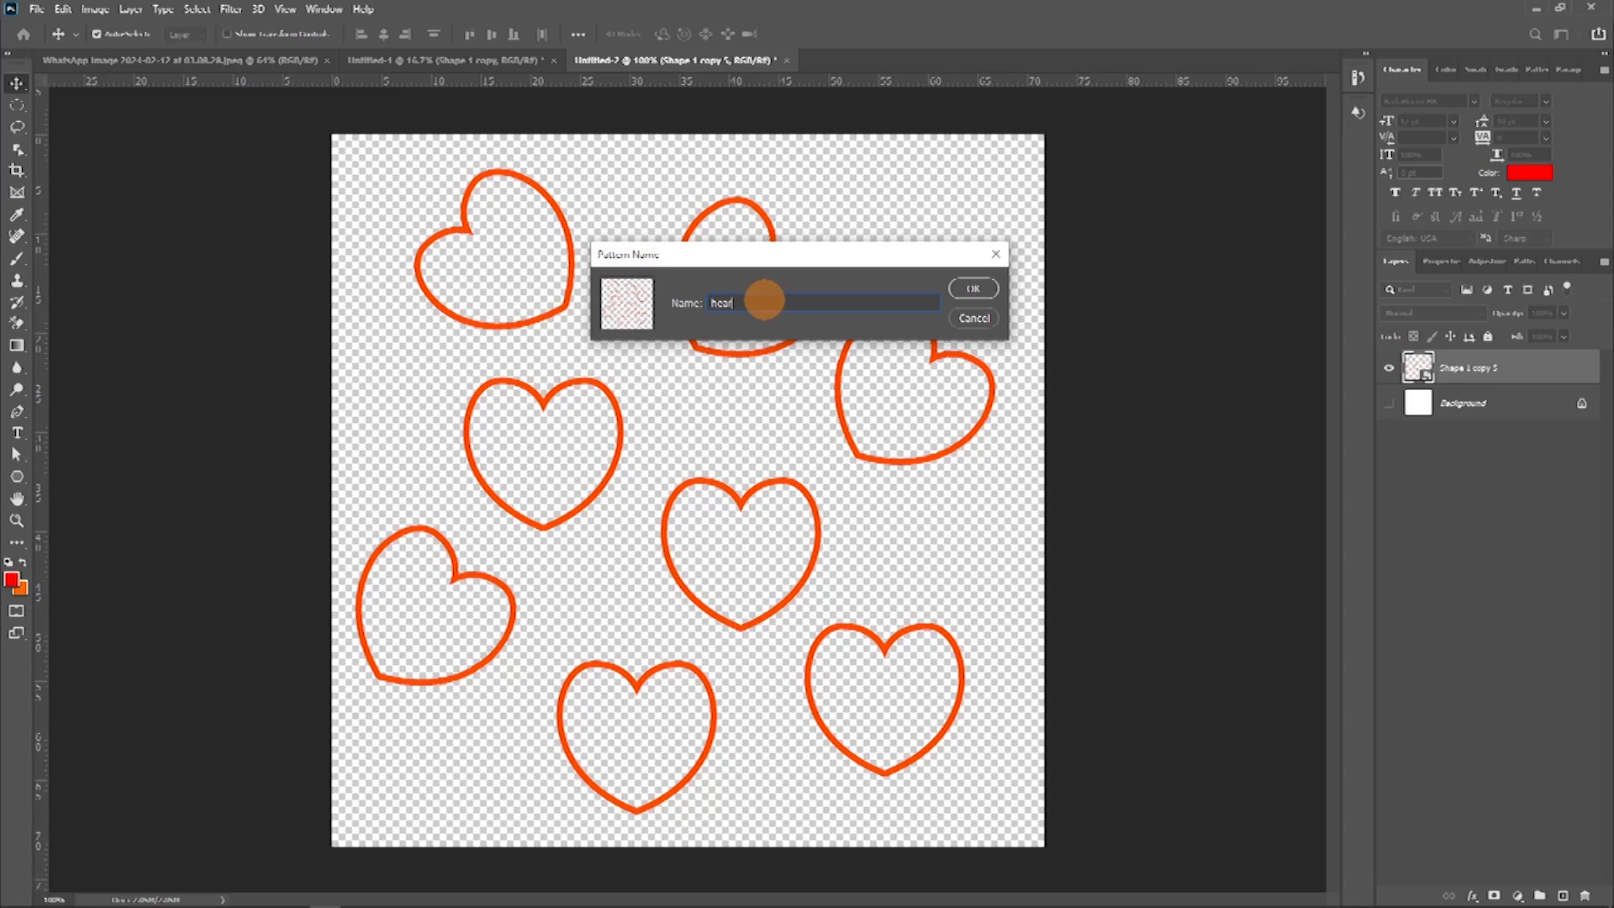
left_click(973, 291)
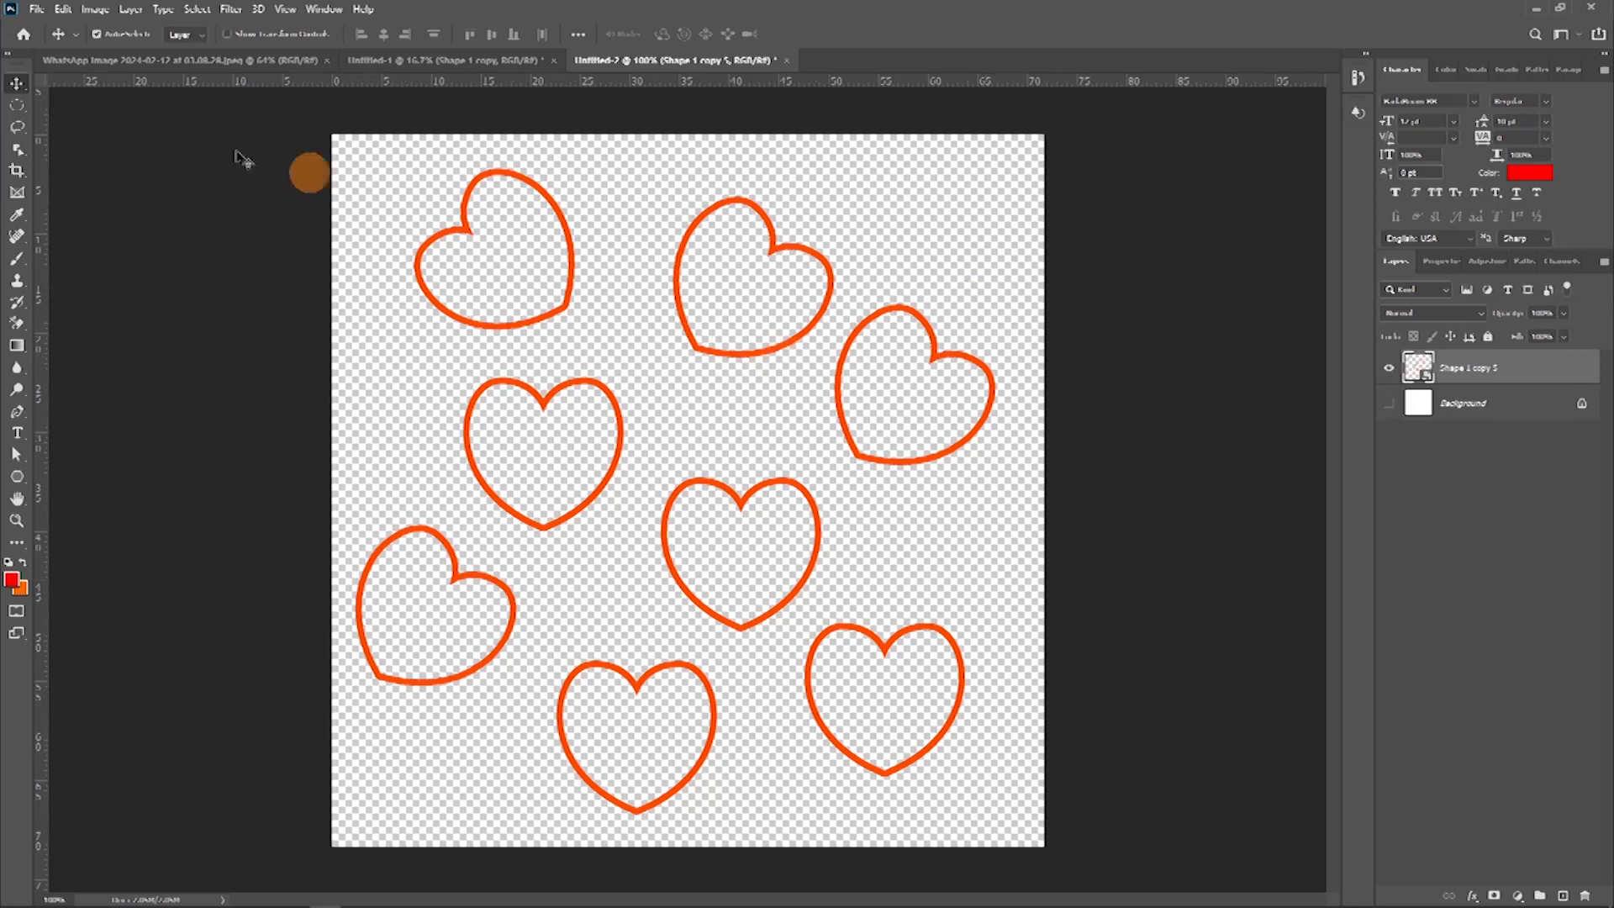
Step: Hide the Shape 1 copy heart in the flyer and add a pattern fill layer using the new heart pattern at 100% scale
left_click(408, 60)
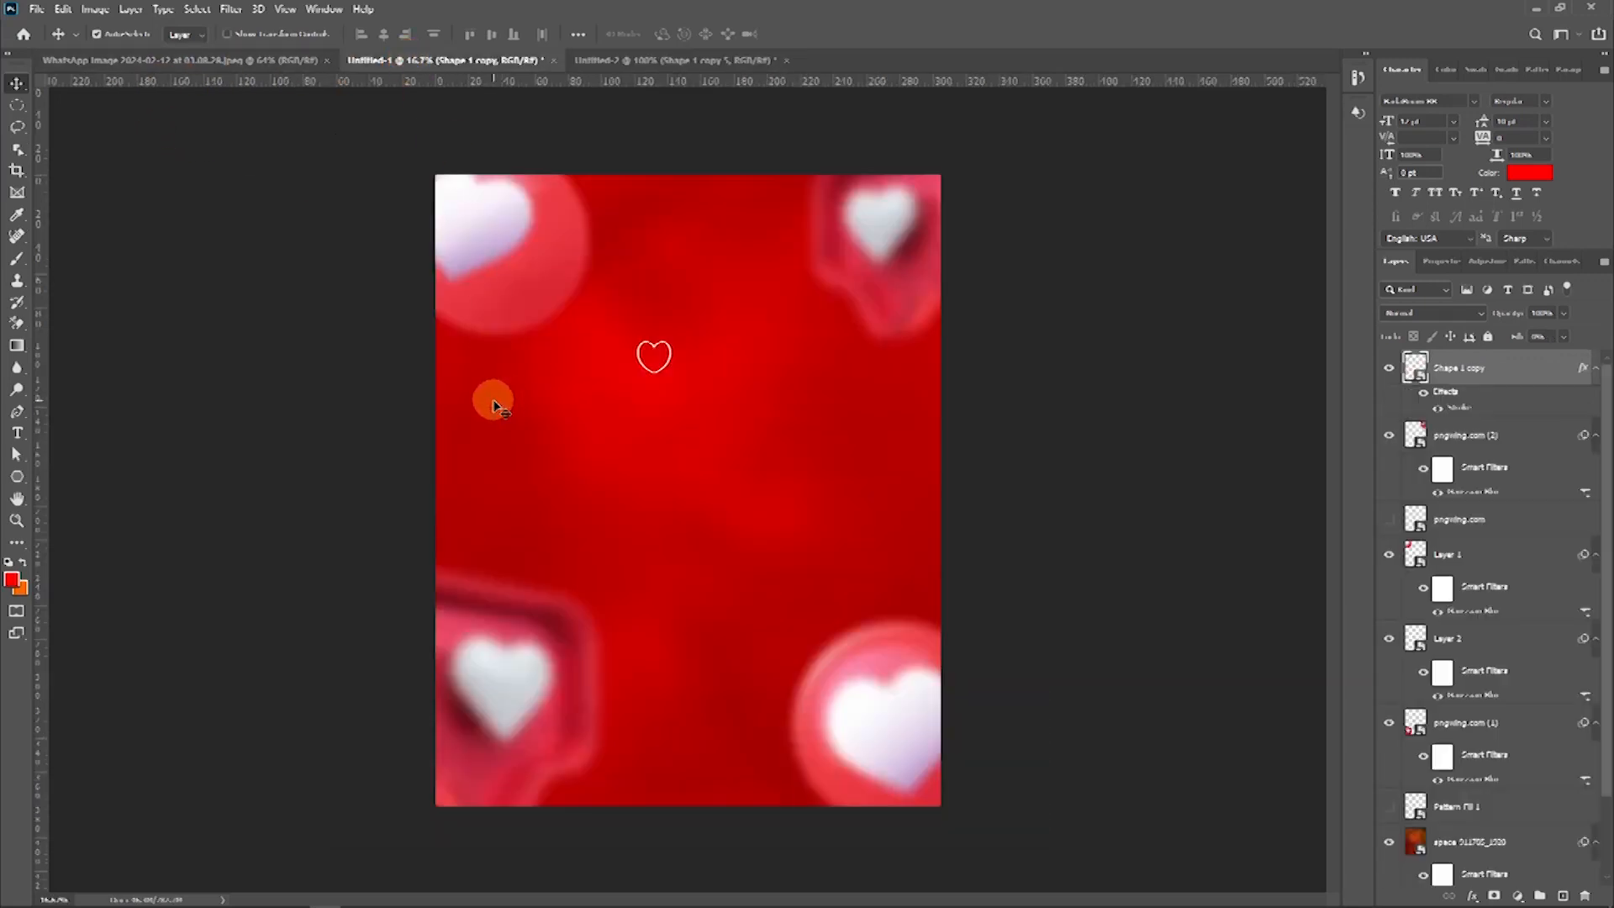
left_click(1389, 367)
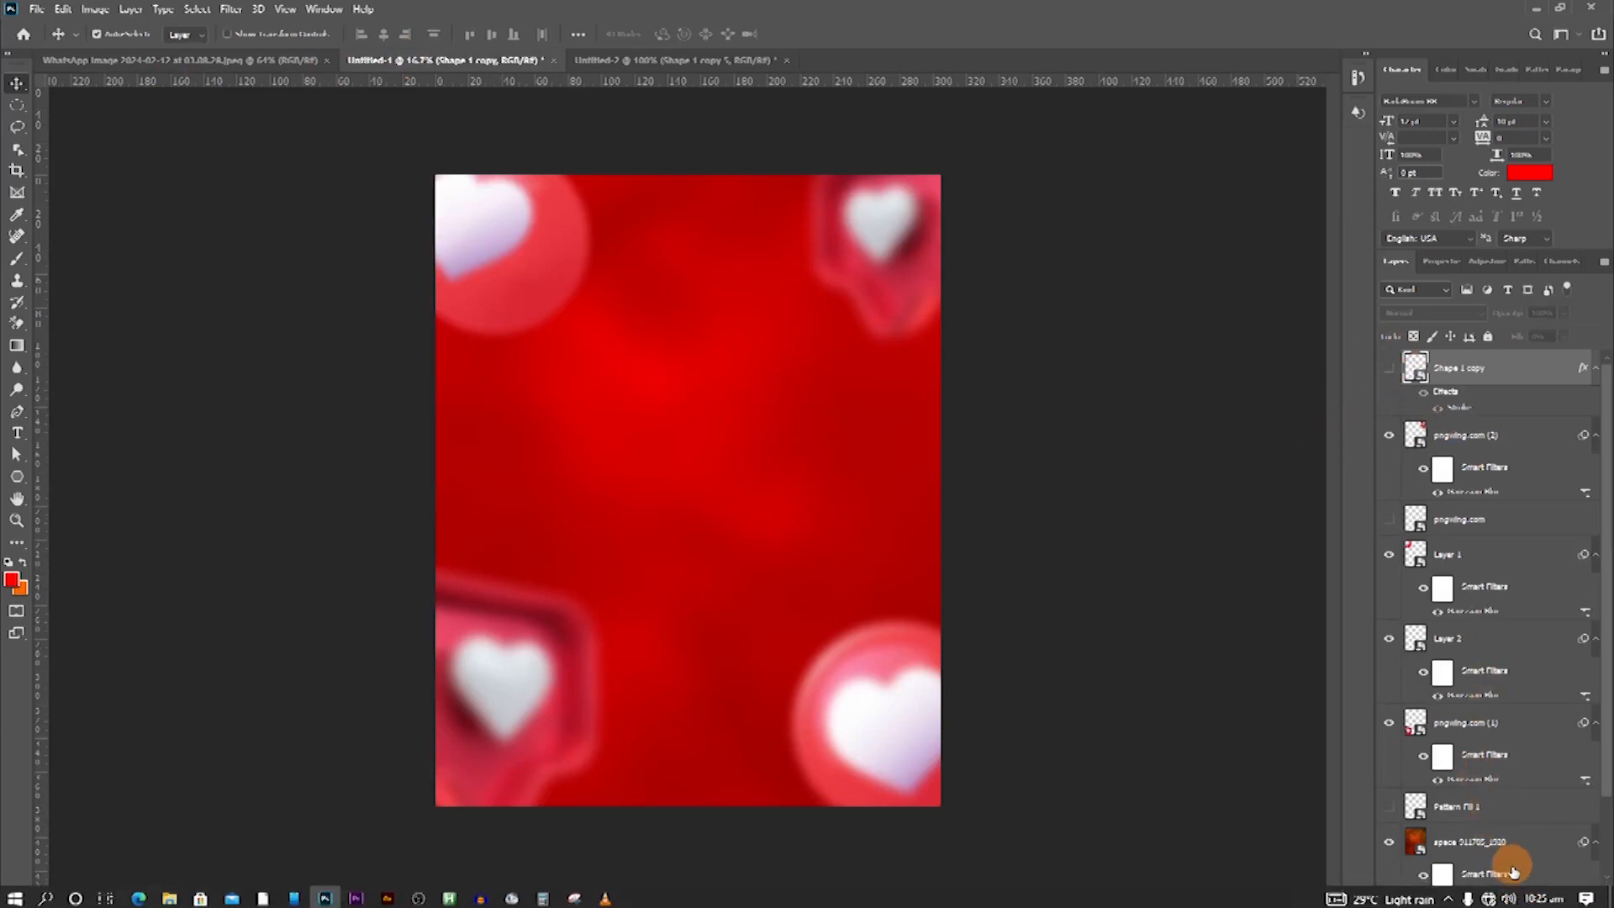
left_click(1517, 896)
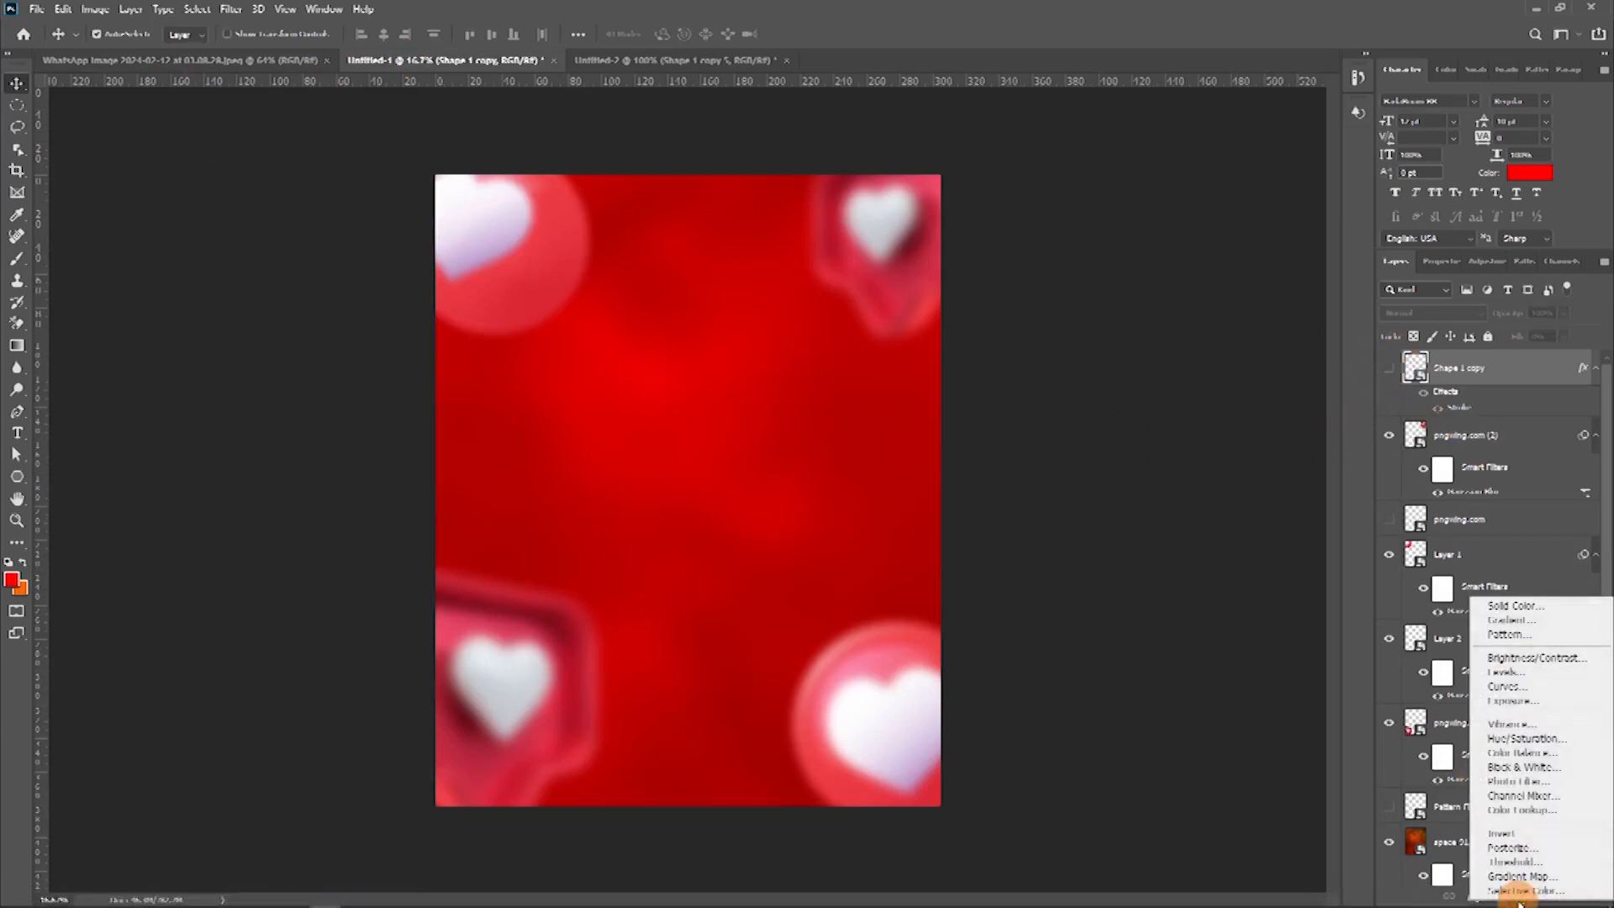
left_click(1500, 634)
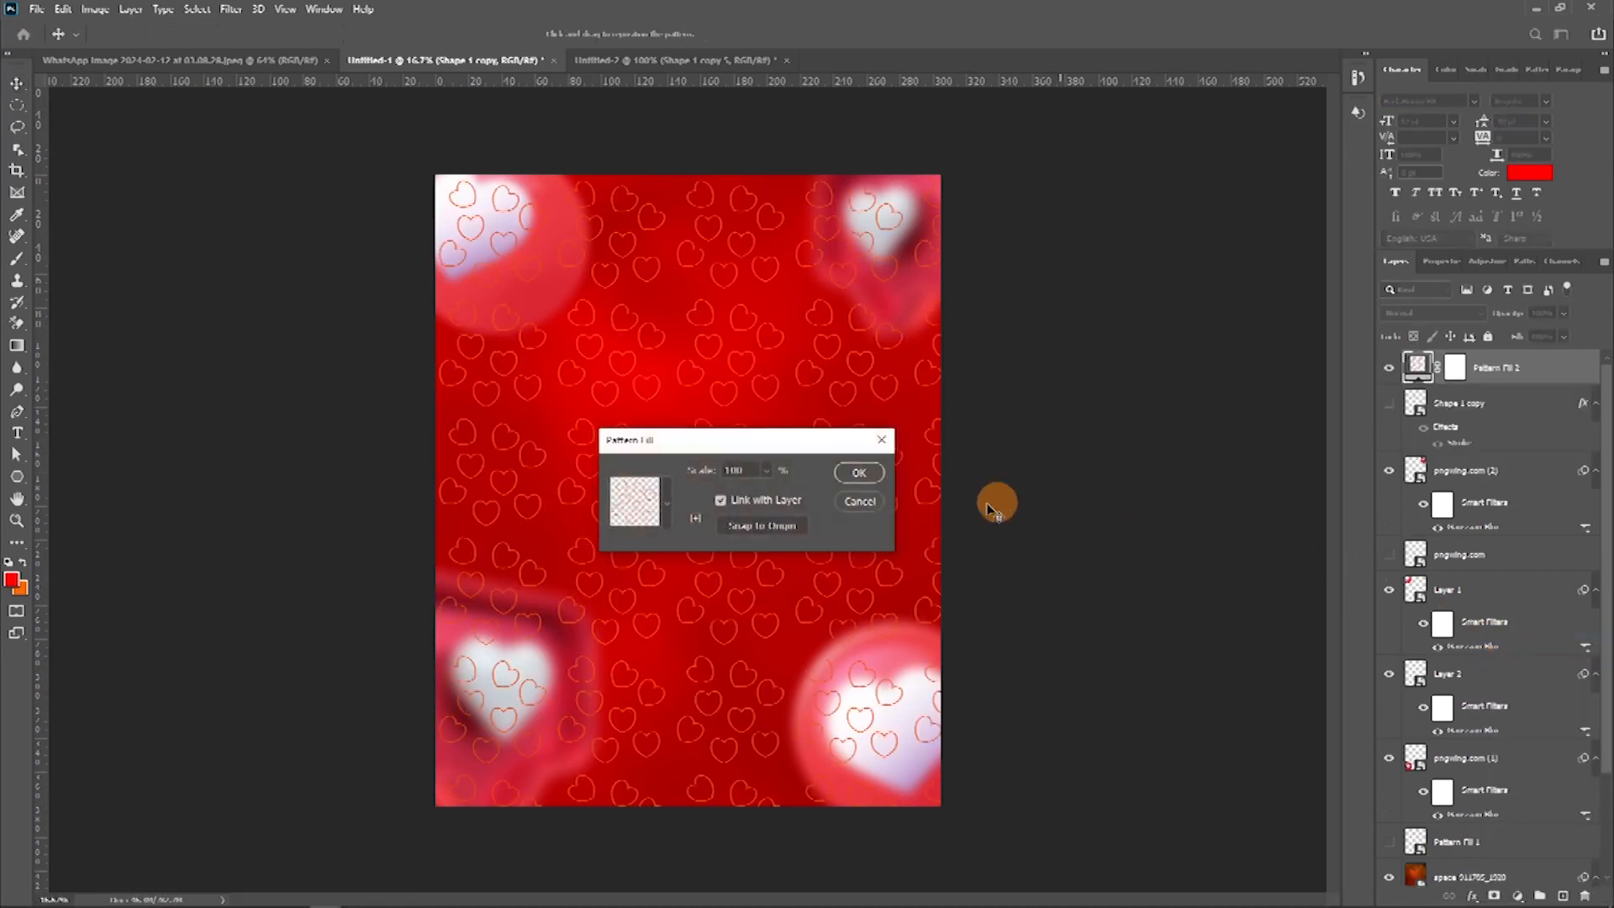
left_click(668, 508)
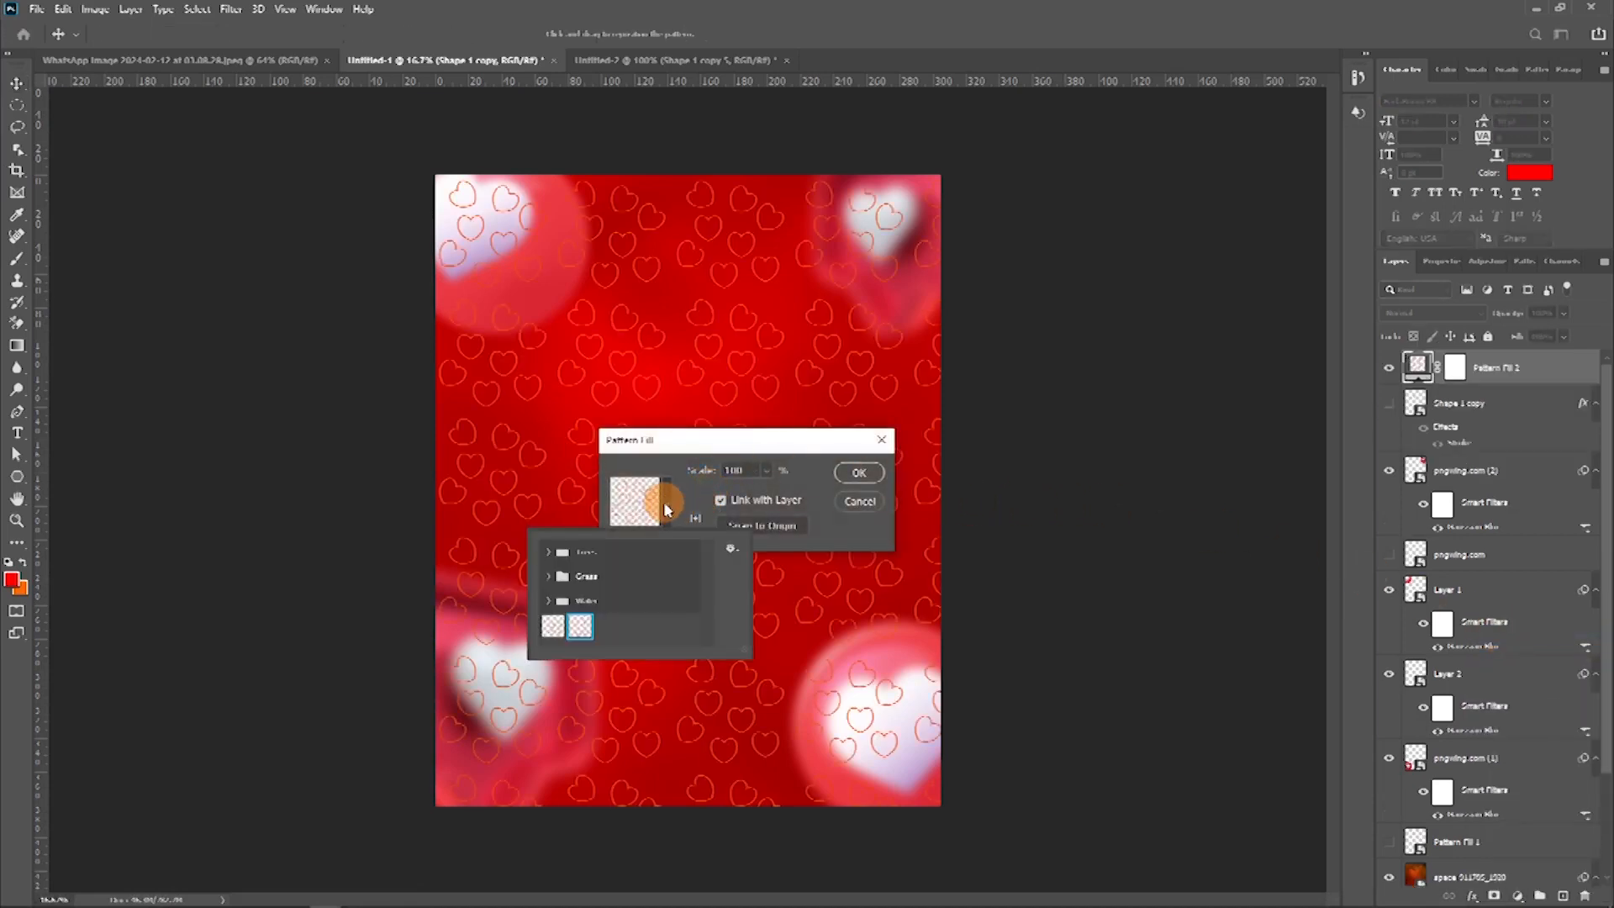
left_click(580, 630)
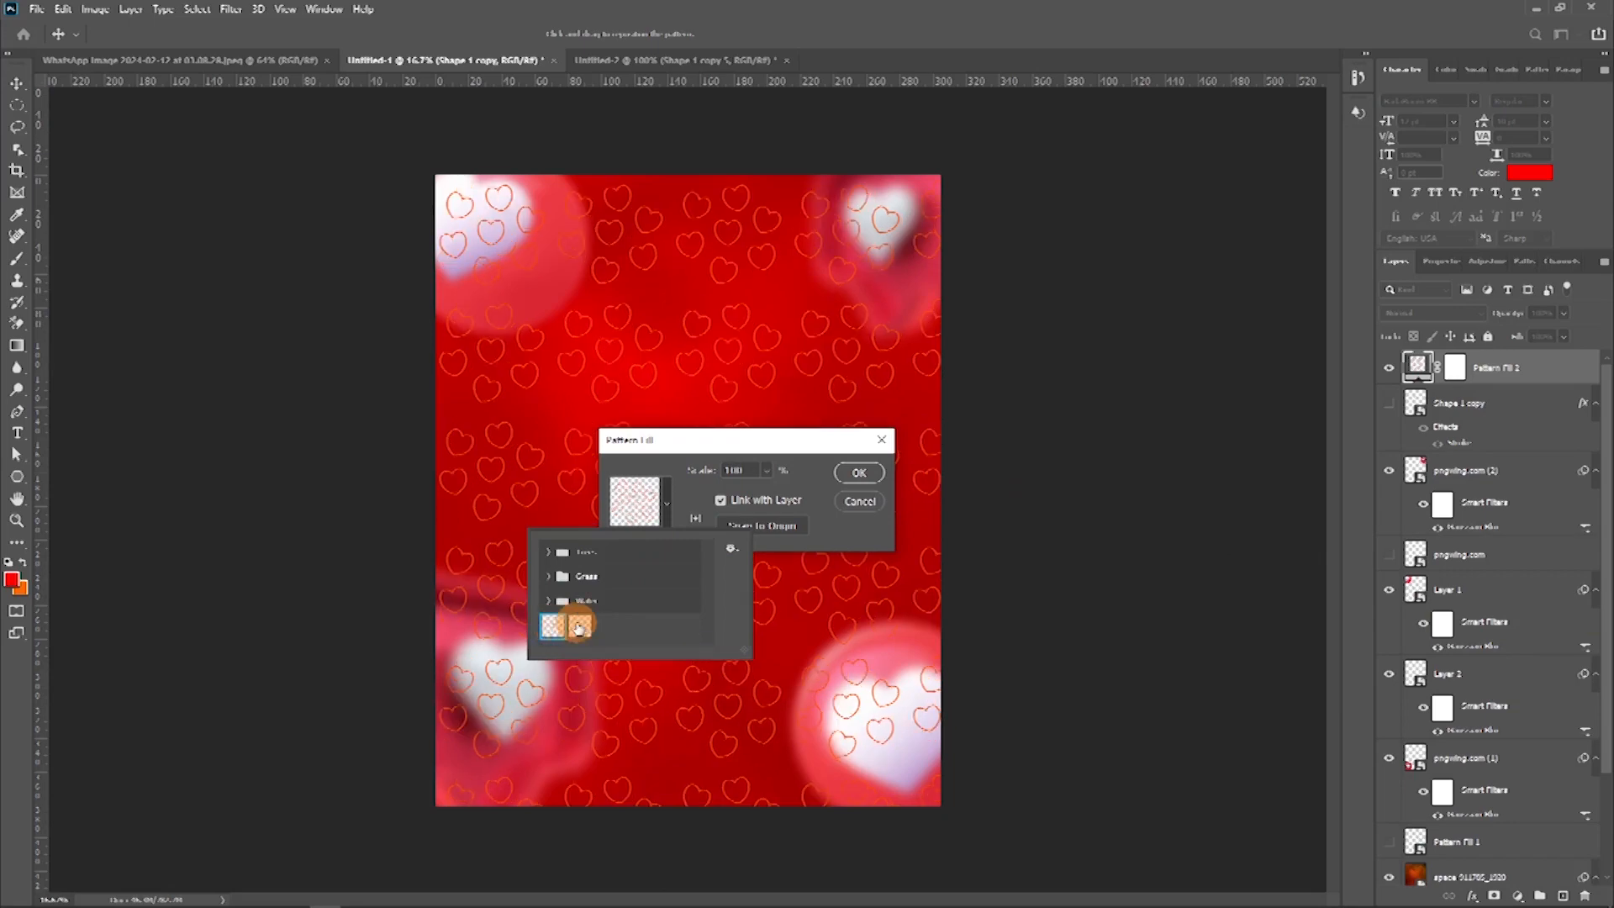
left_click(579, 625)
left_click(858, 485)
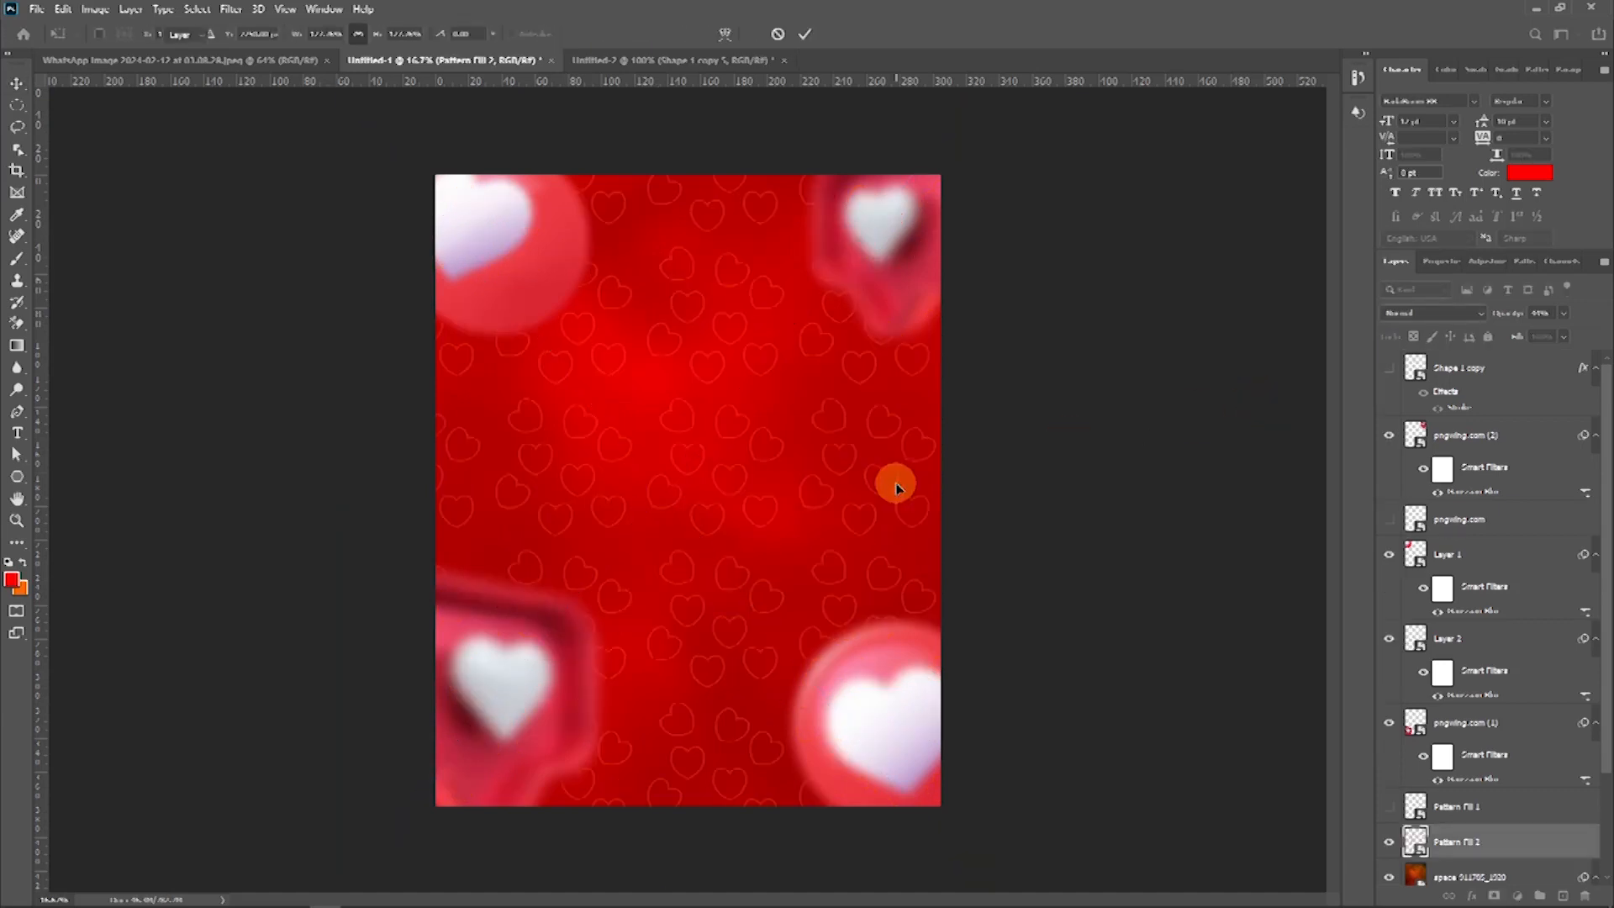
Step: Finish enlarging the new heart pattern across the flyer, beneath the corner hearts and above the space background image
double_click(895, 484)
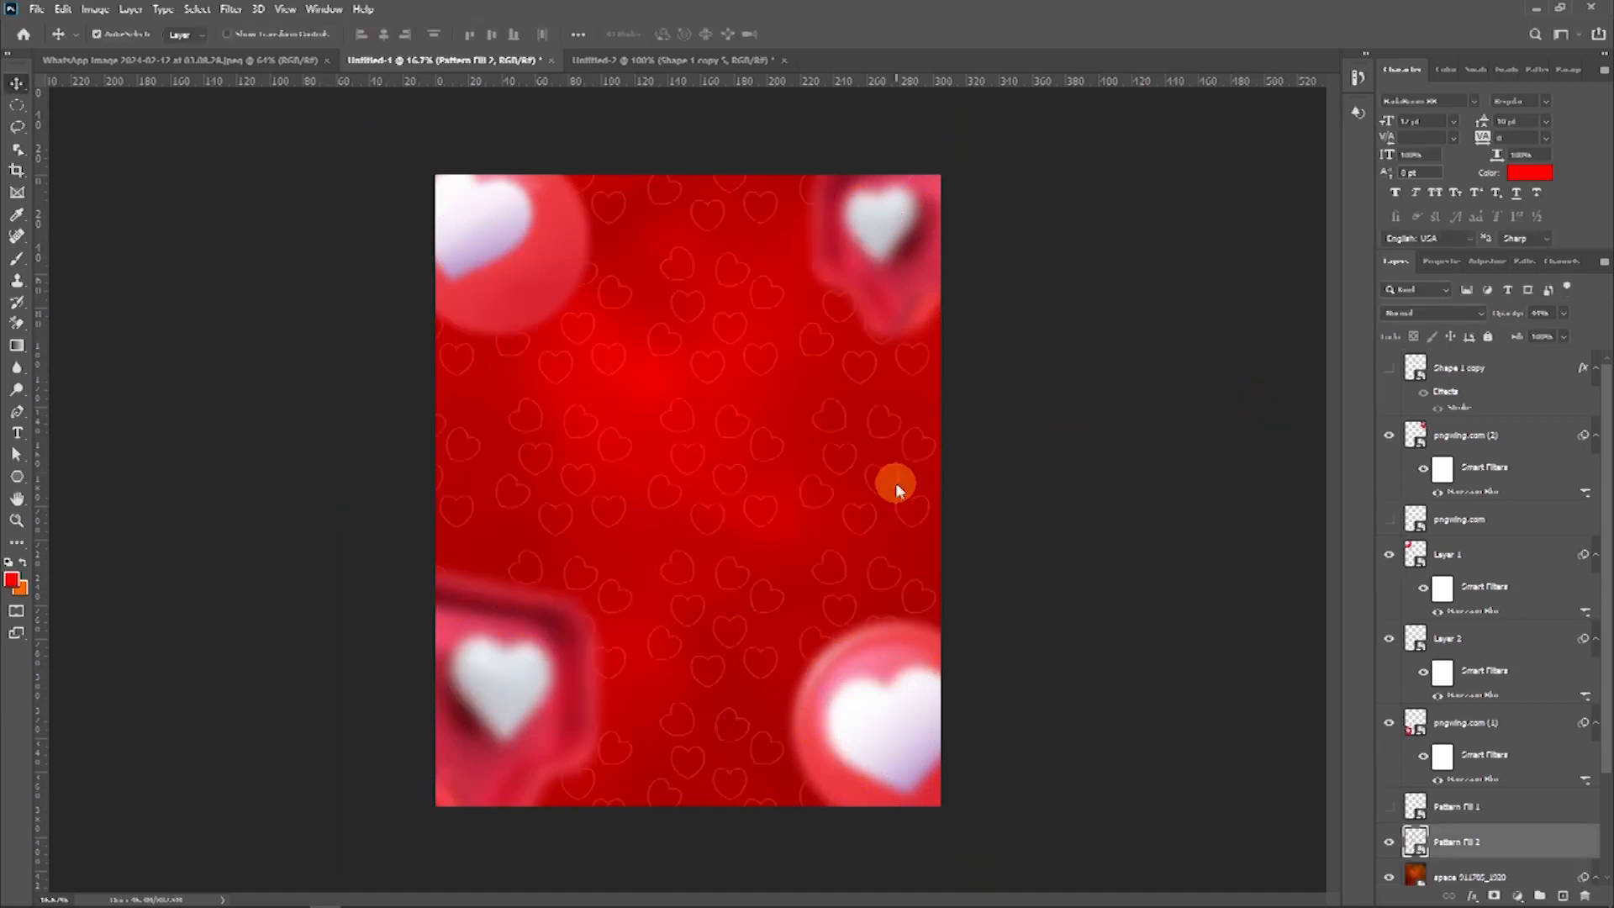
left_click(1501, 320)
left_click(1087, 346)
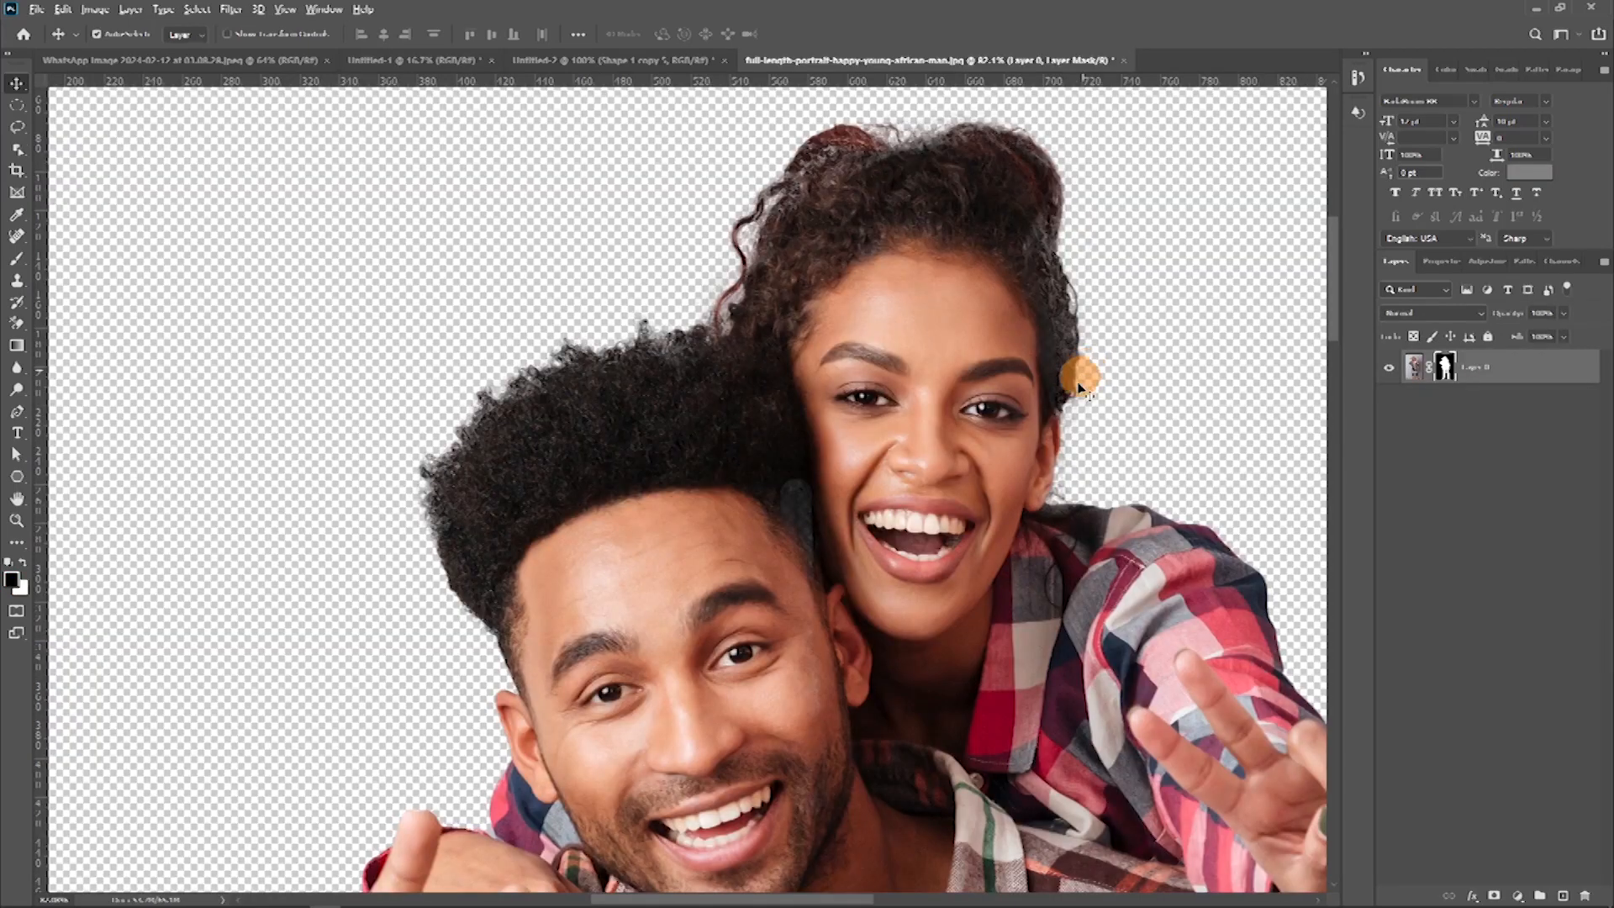
Step: Copy the masked cutout of the smiling couple from its photo document into the flyer
left_click_drag(662, 360, 1021, 199)
key("z")
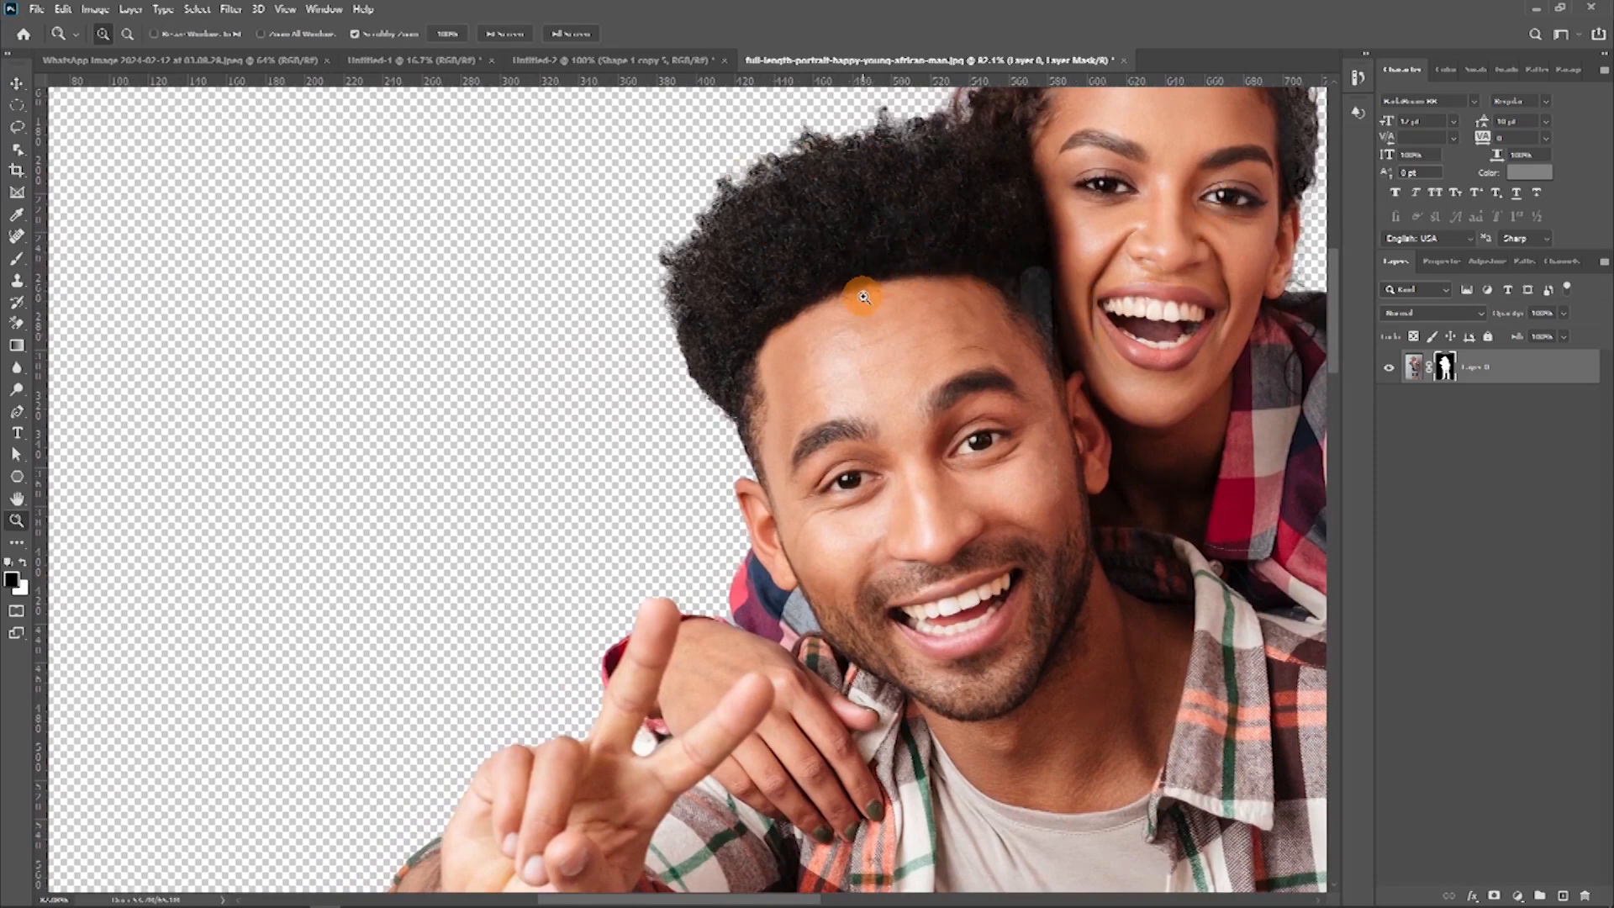
key("v")
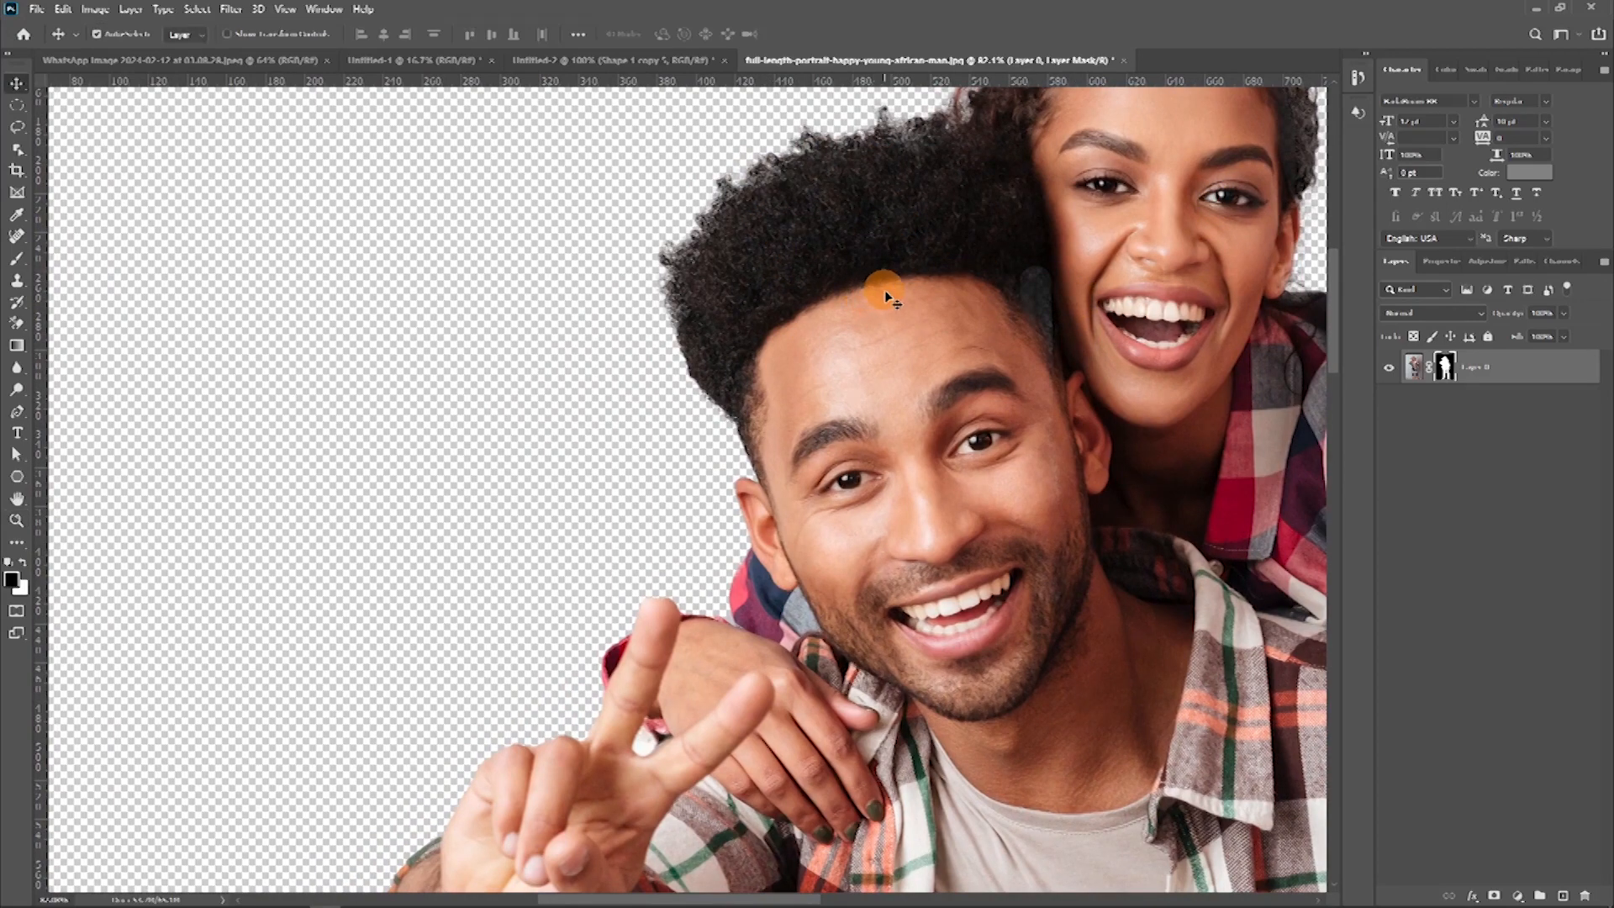
left_click_drag(893, 301, 659, 538)
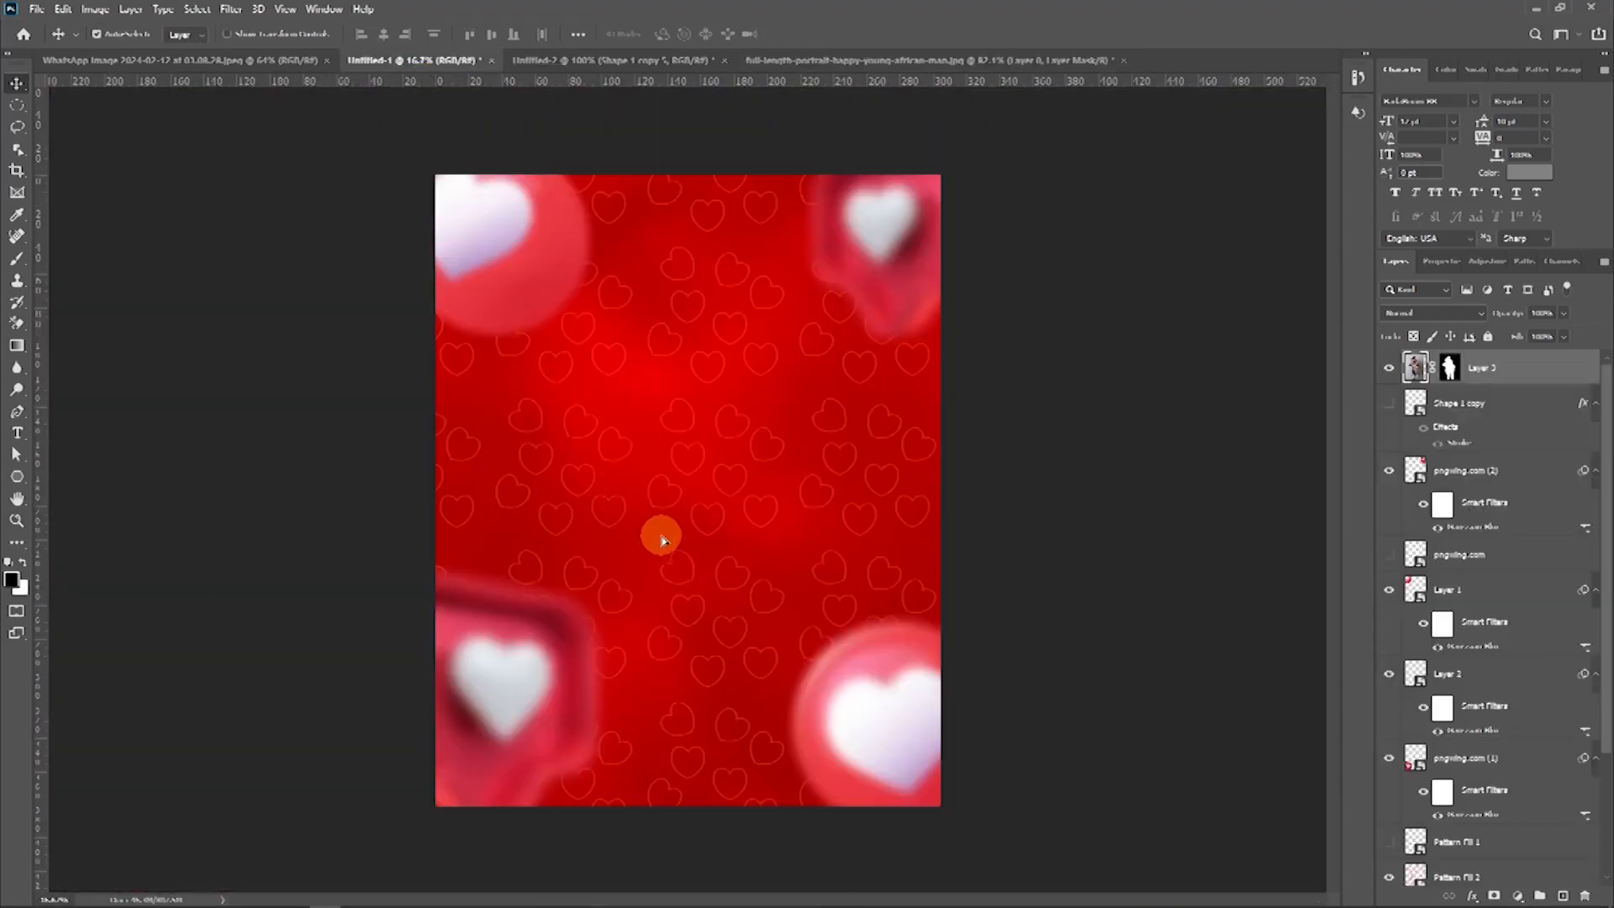
Step: Enlarge the couple cutout and position it centrally over the lower part of the flyer, leaving space above their heads
key("ctrl+t")
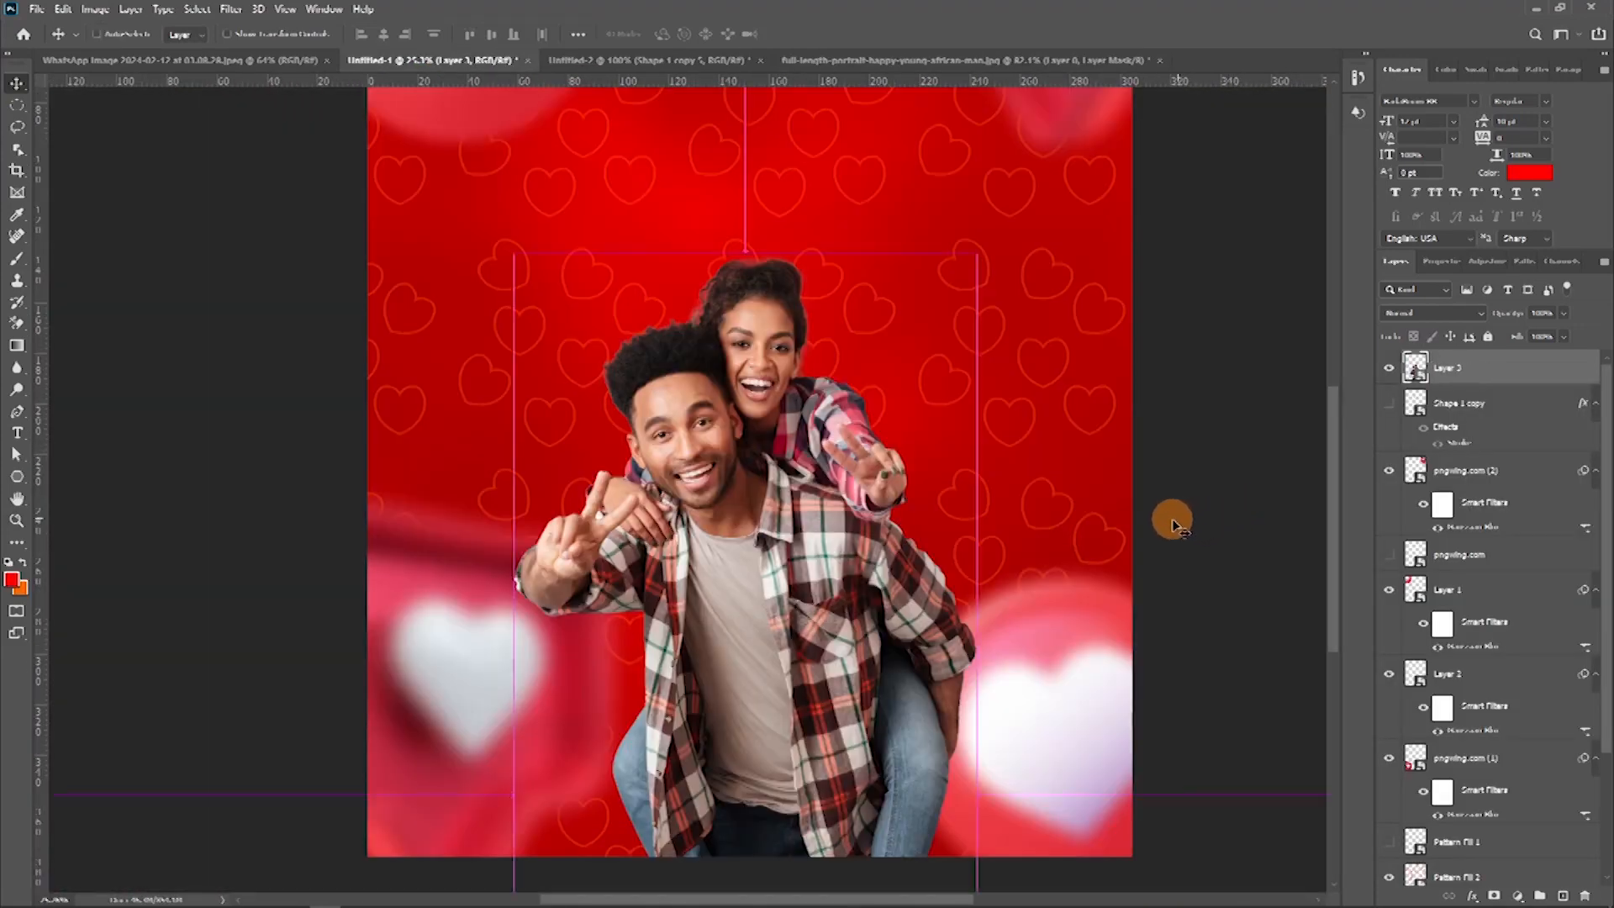
left_click_drag(991, 586, 897, 643)
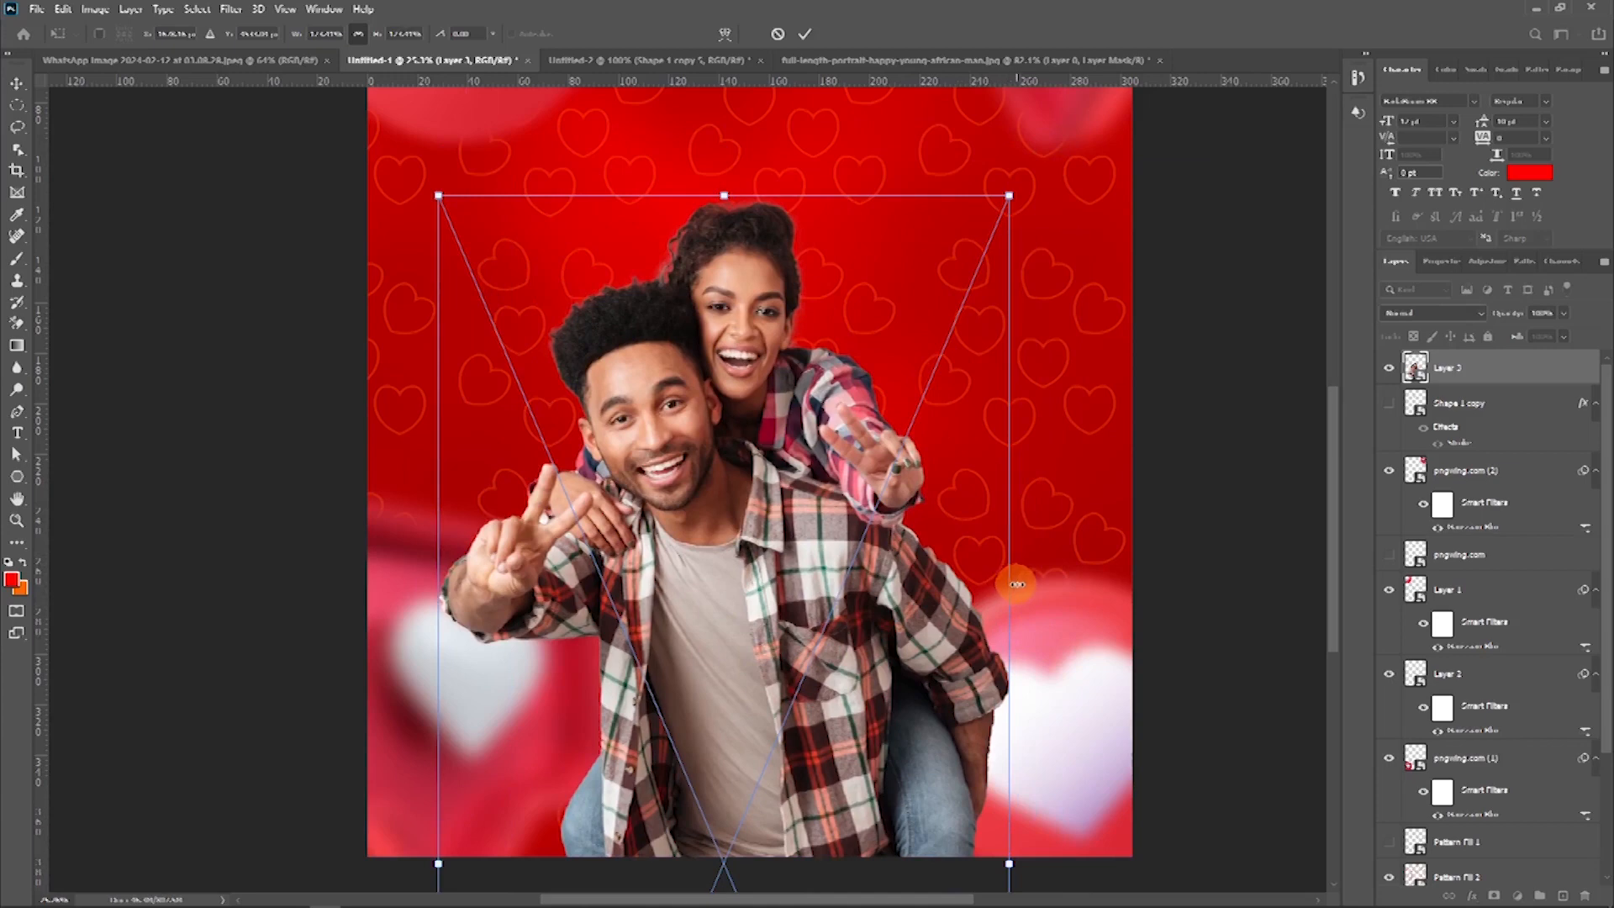
left_click_drag(1013, 583, 1022, 546)
left_click_drag(871, 594, 869, 569)
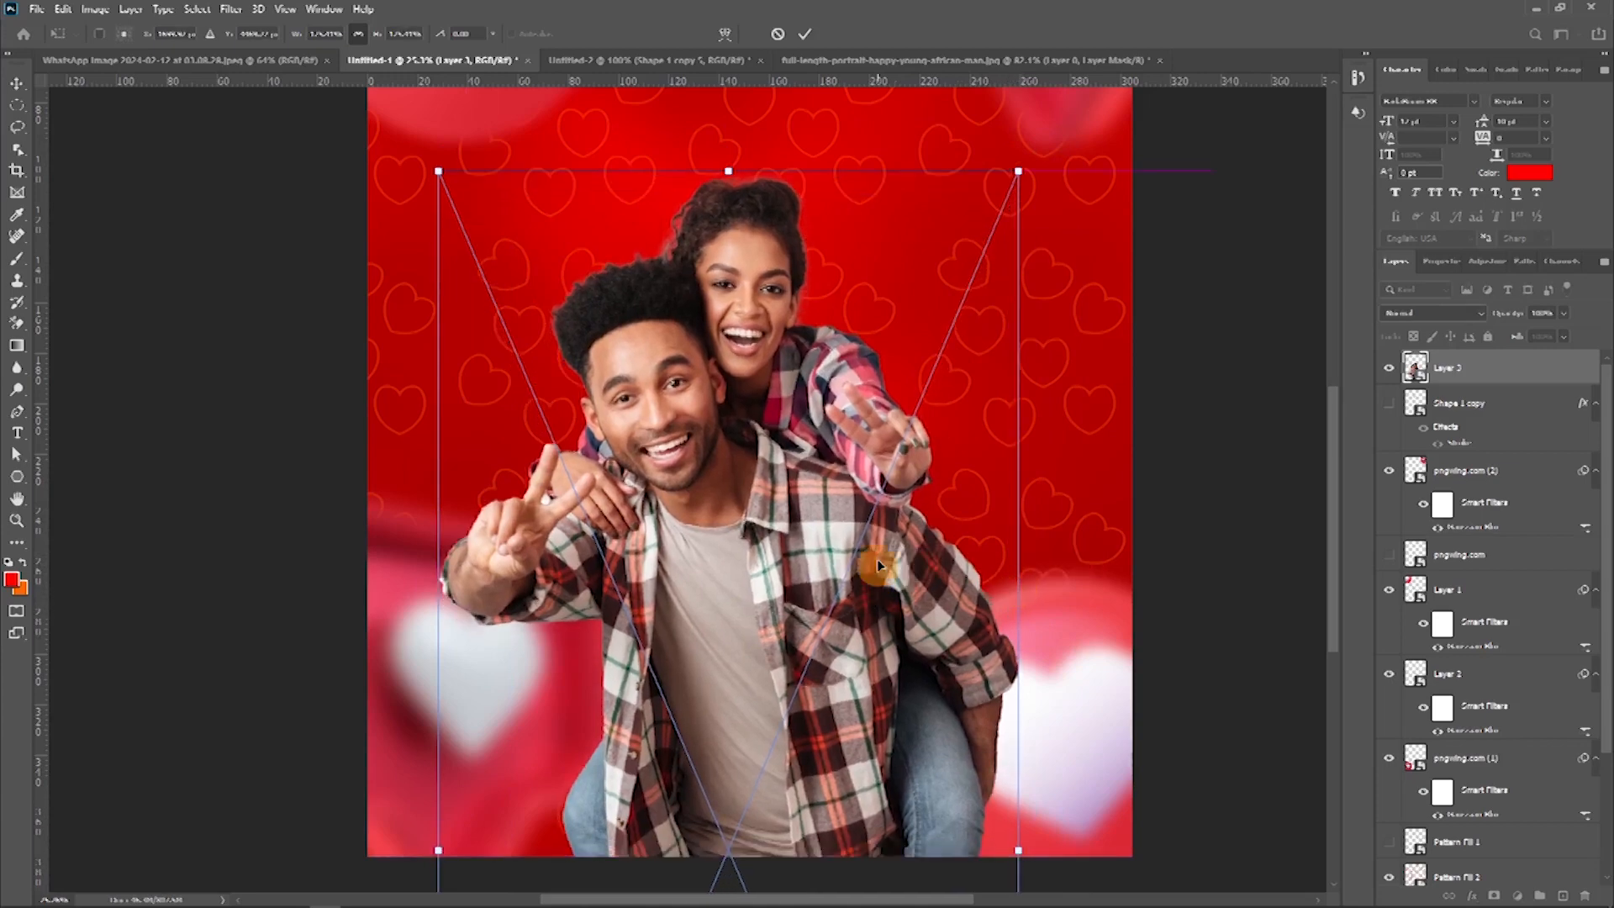
scroll(866, 559, "up", 2)
scroll(863, 552, "up", 3)
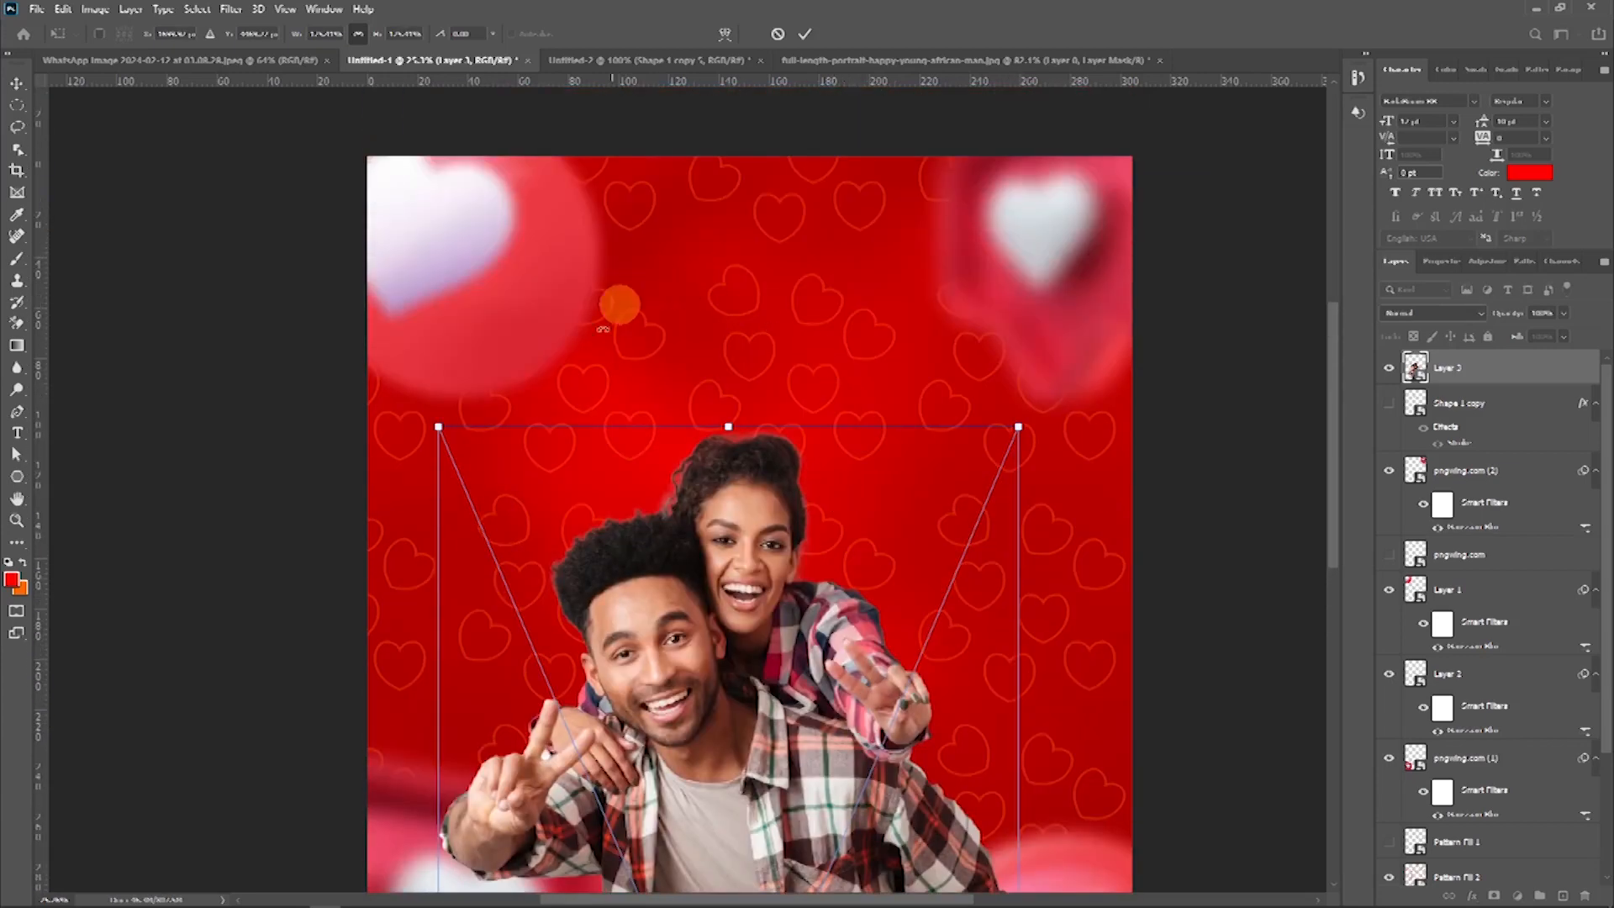
scroll(727, 609, "down", 2)
left_click_drag(726, 502, 728, 523)
key("Return")
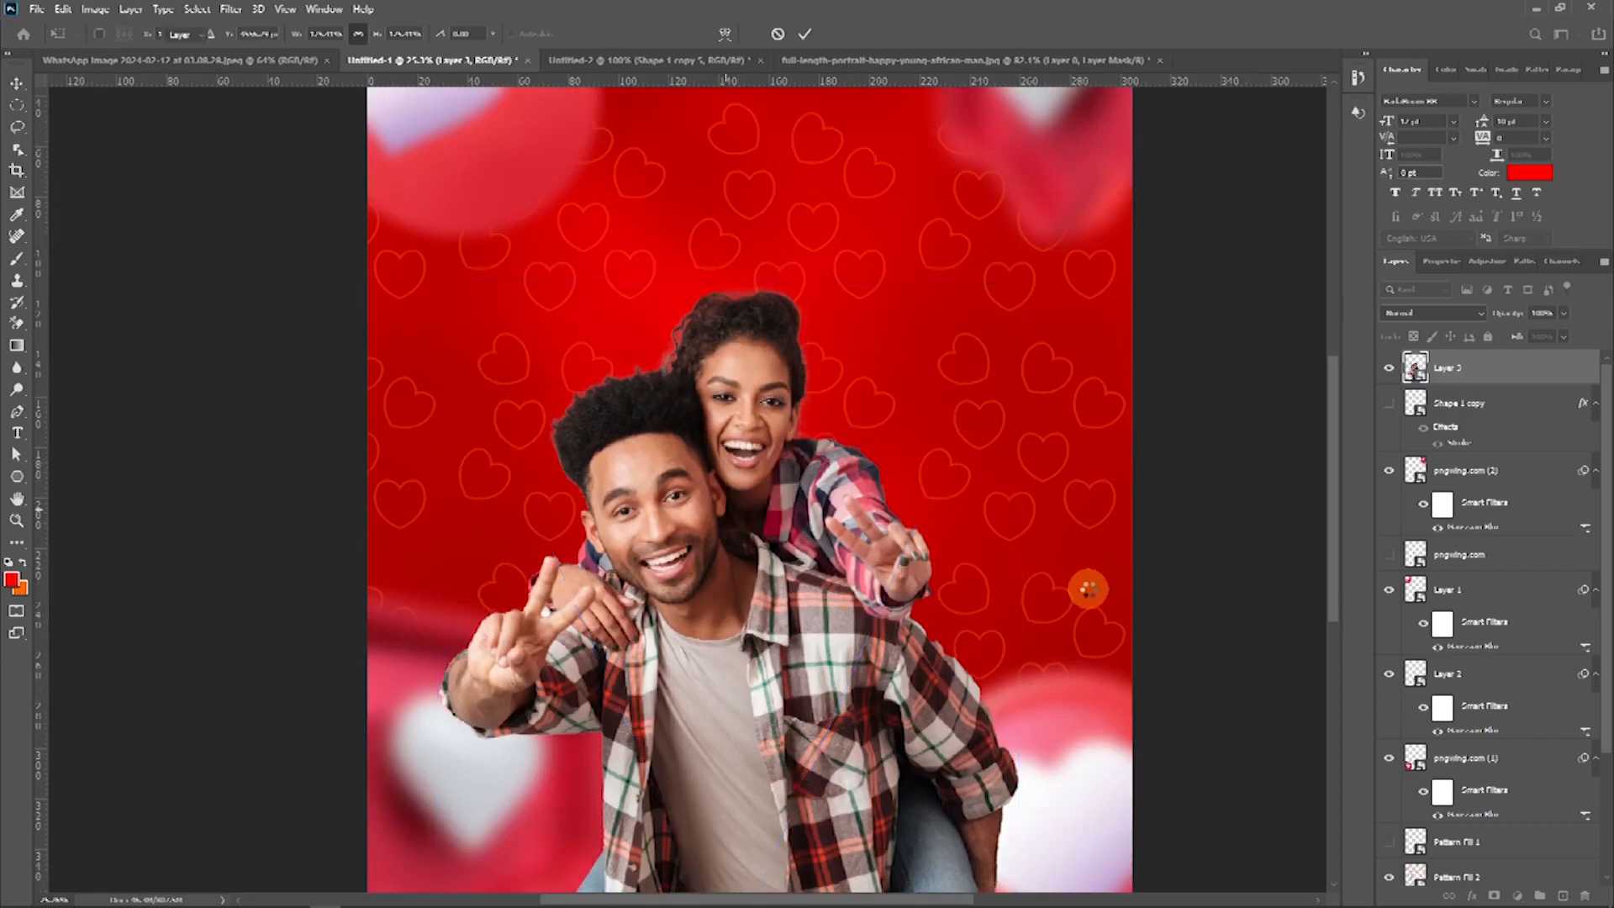
Step: Group all layers from Shape 1 copy down to the red color fill, beneath the couple's layer
left_click(1504, 407)
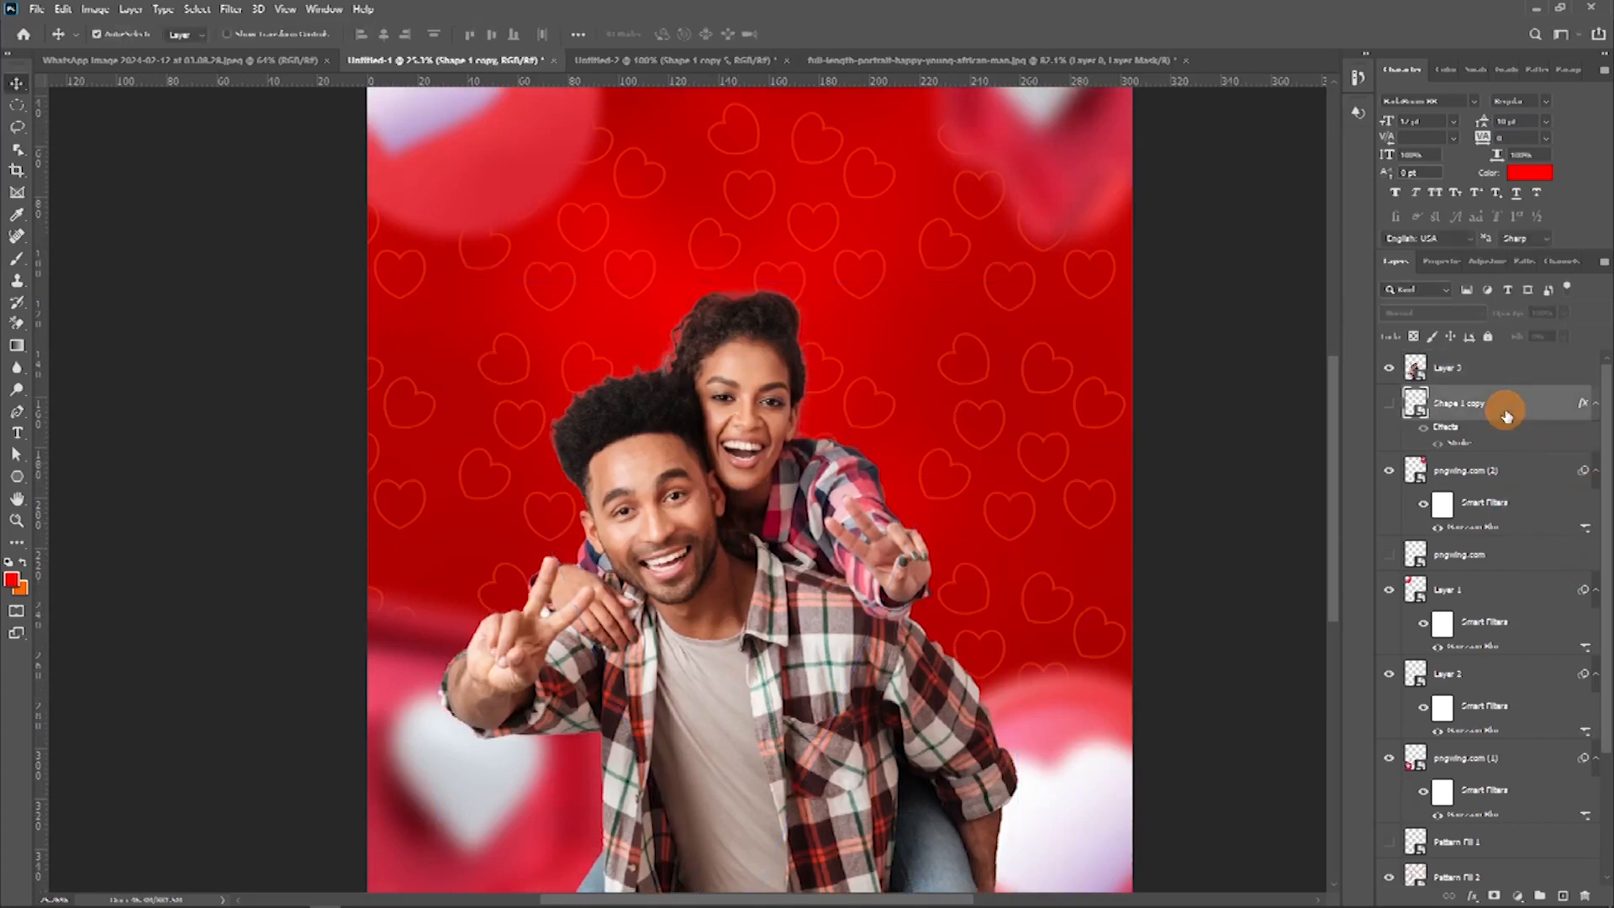
left_click(1500, 559)
scroll(1505, 589, "down", 3)
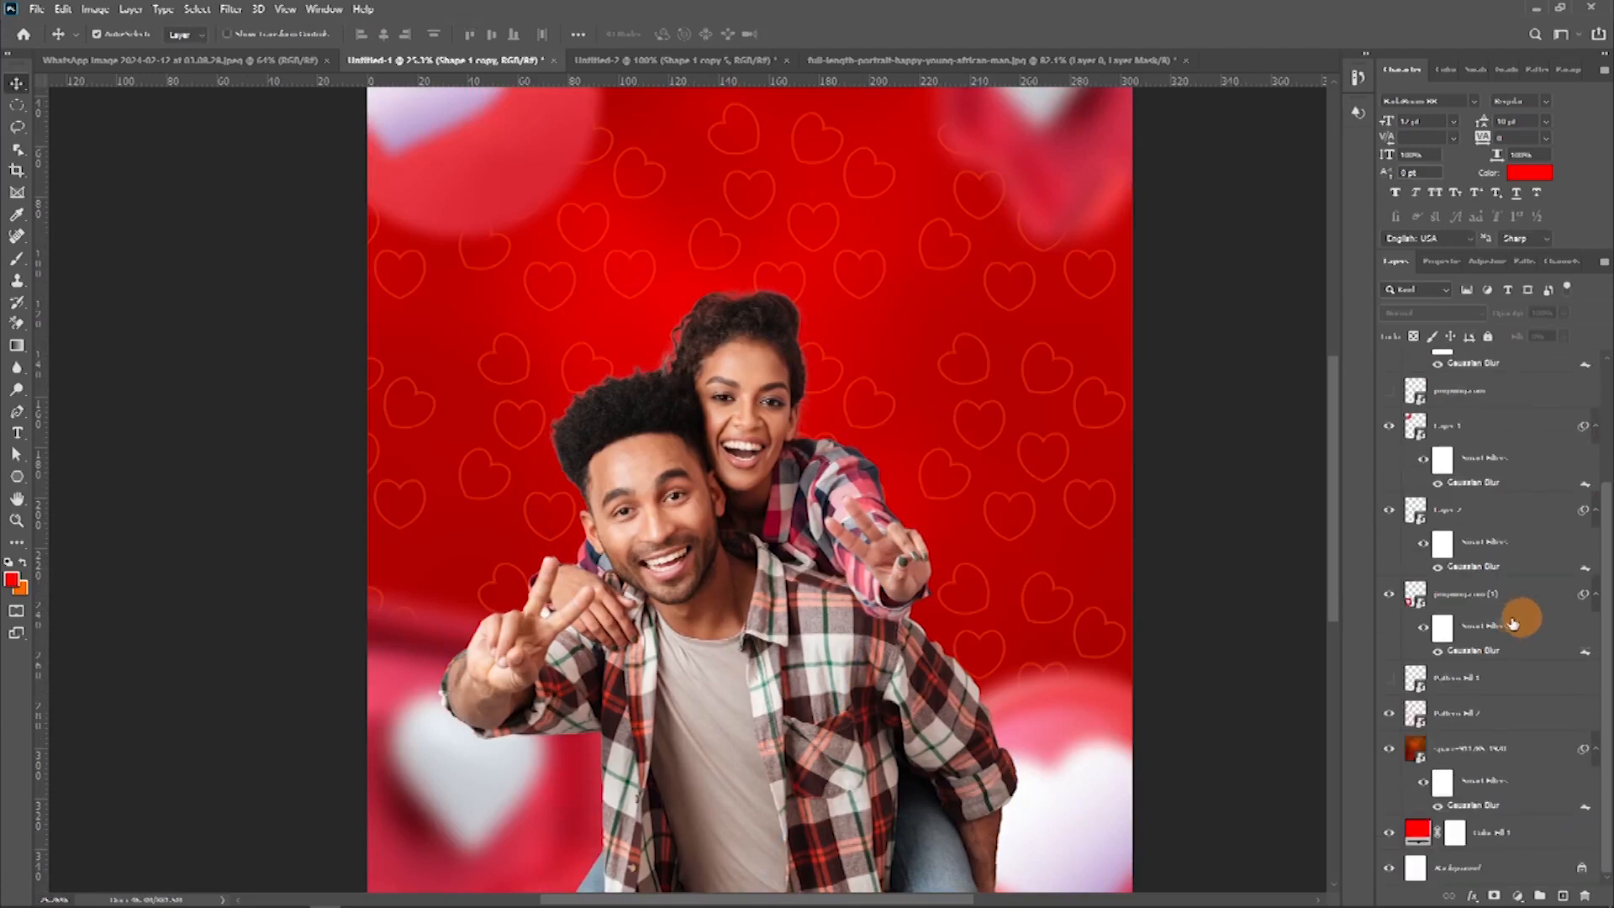
left_click(1511, 837, "shift")
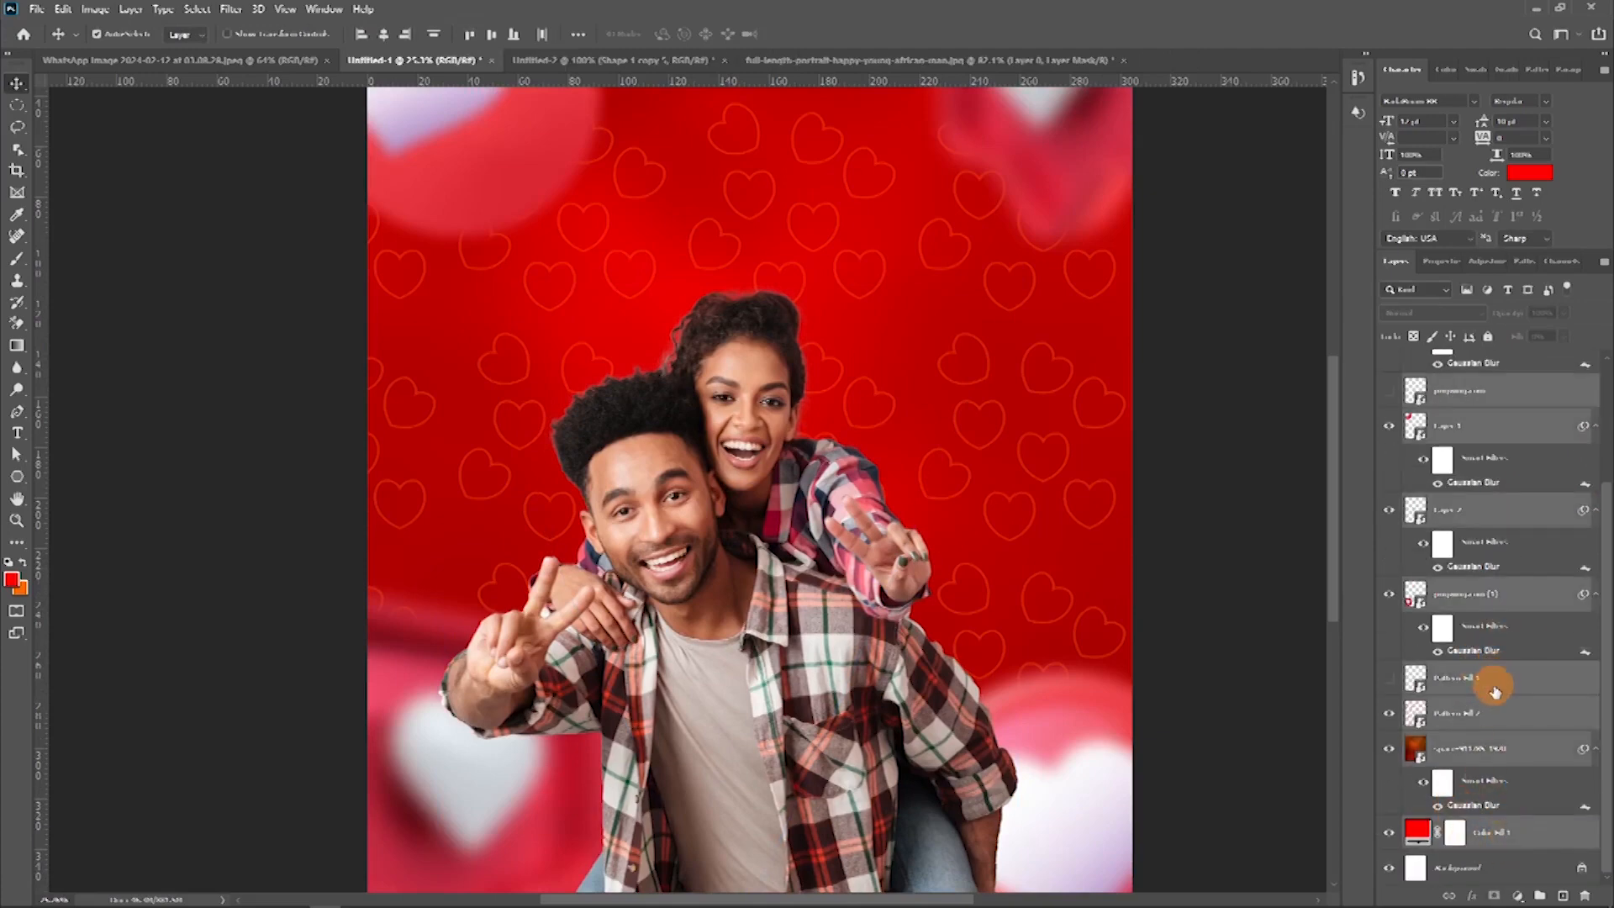
left_click(1541, 896)
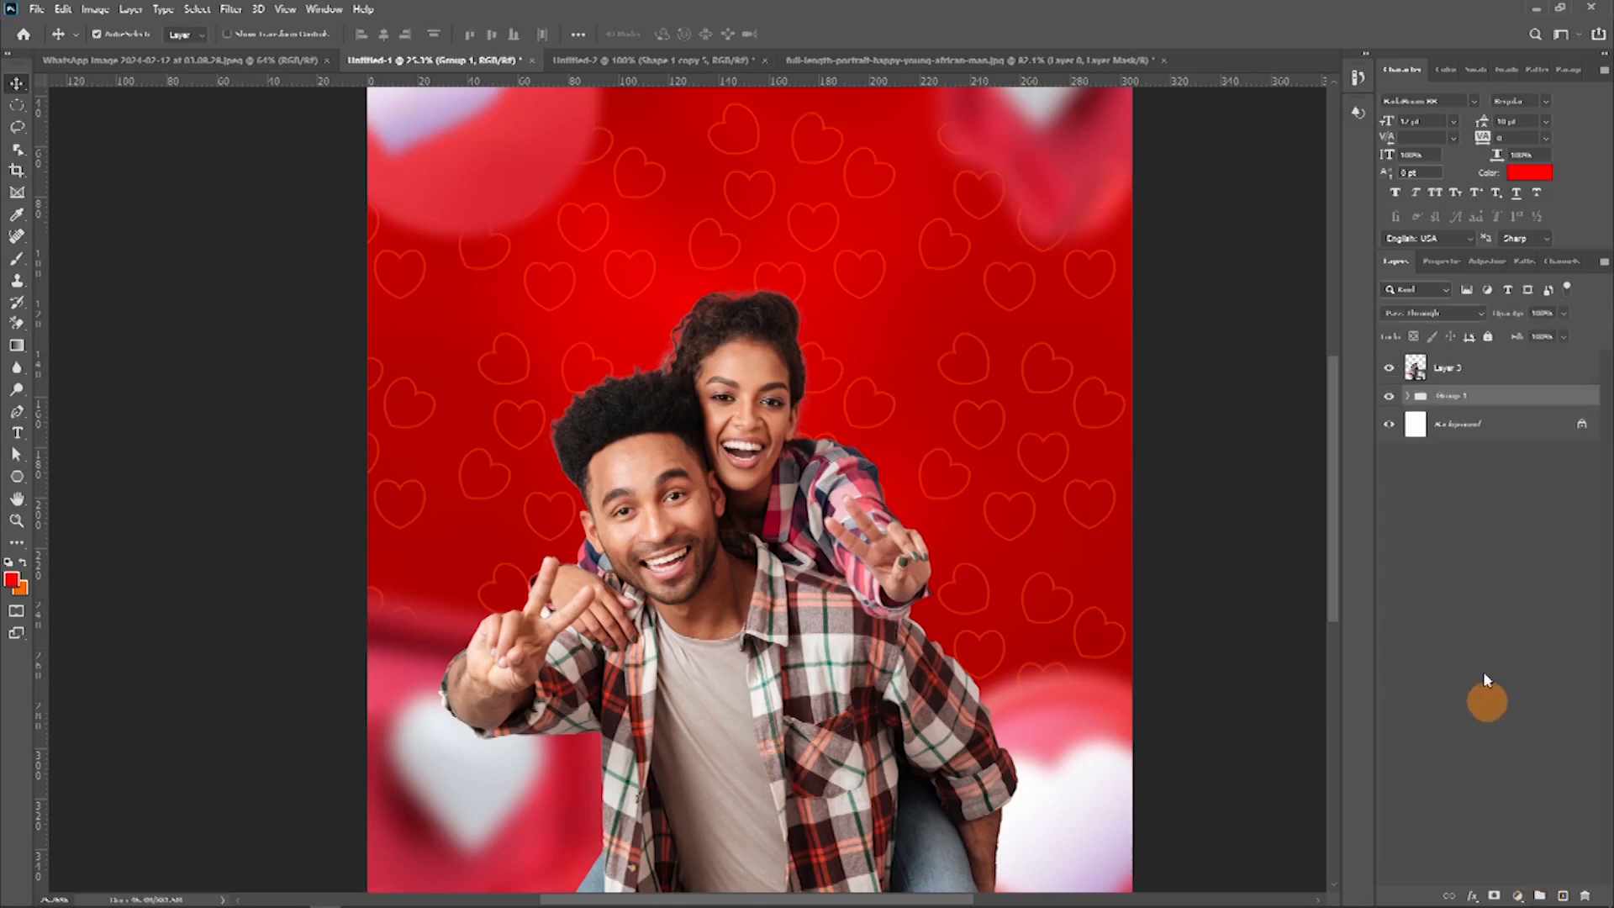
Step: Rename the new layer group background and lock it
double_click(1451, 397)
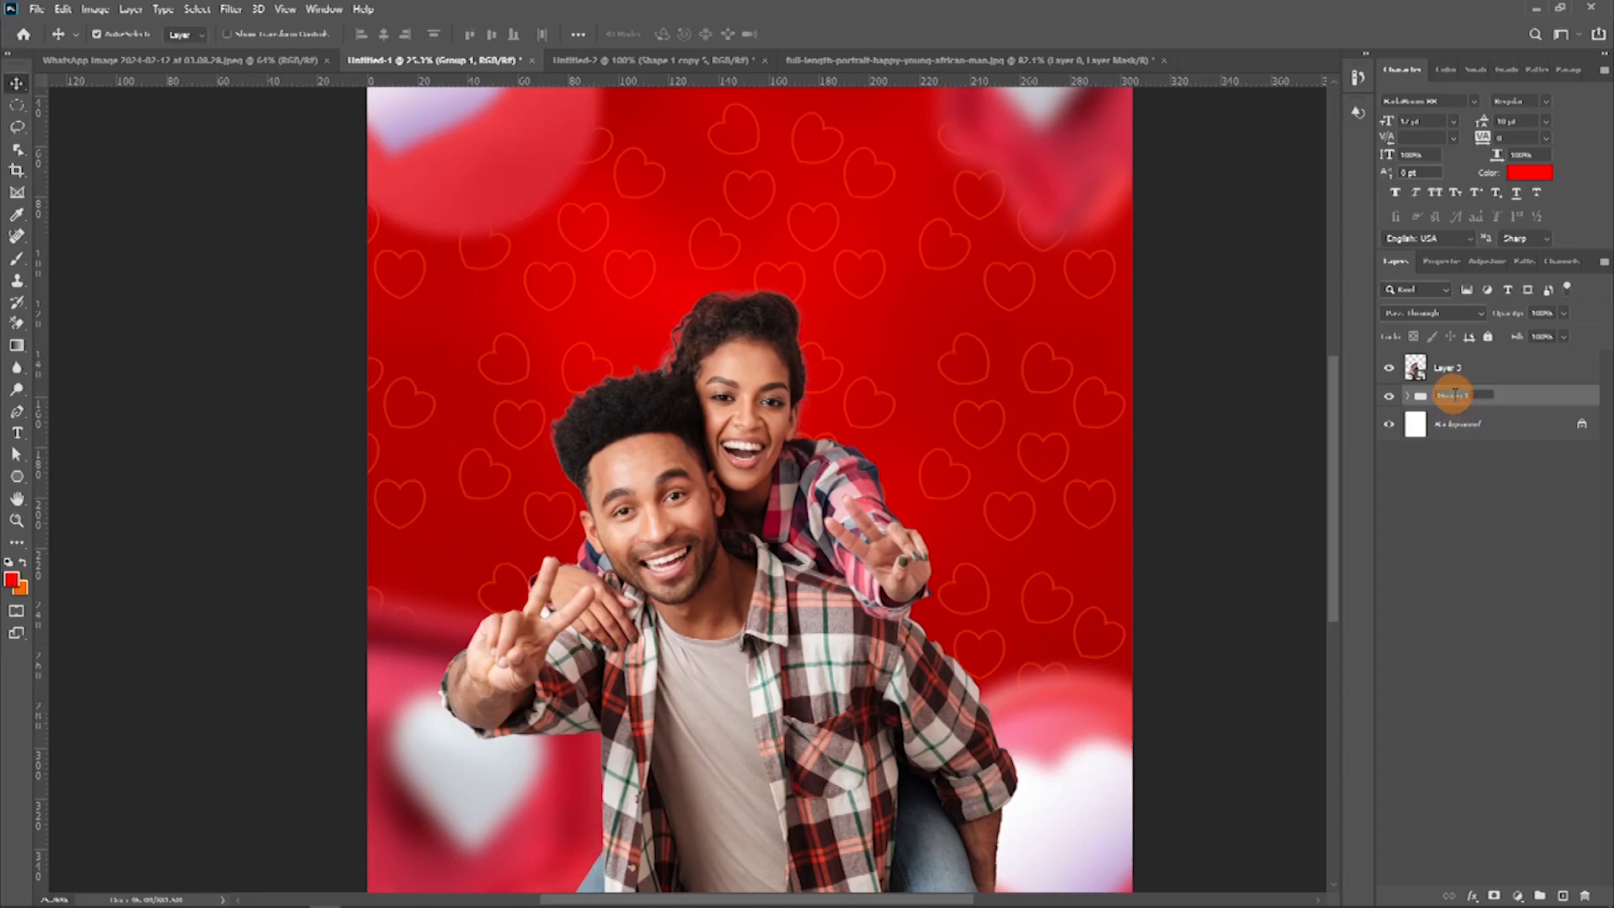
type("background")
key("Return")
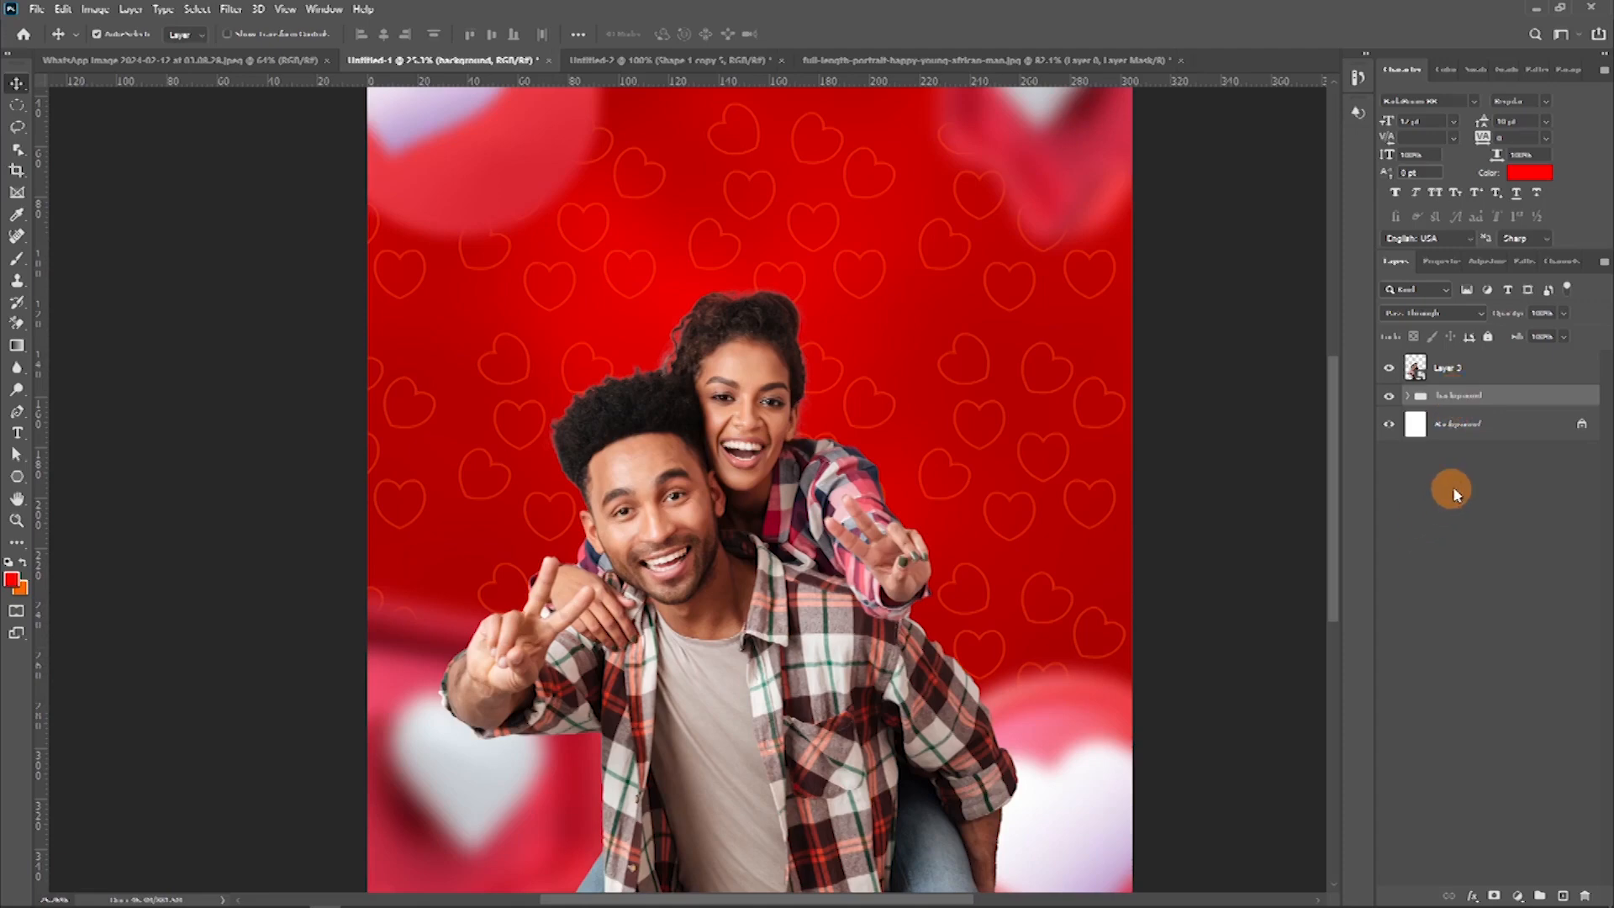
left_click(1488, 338)
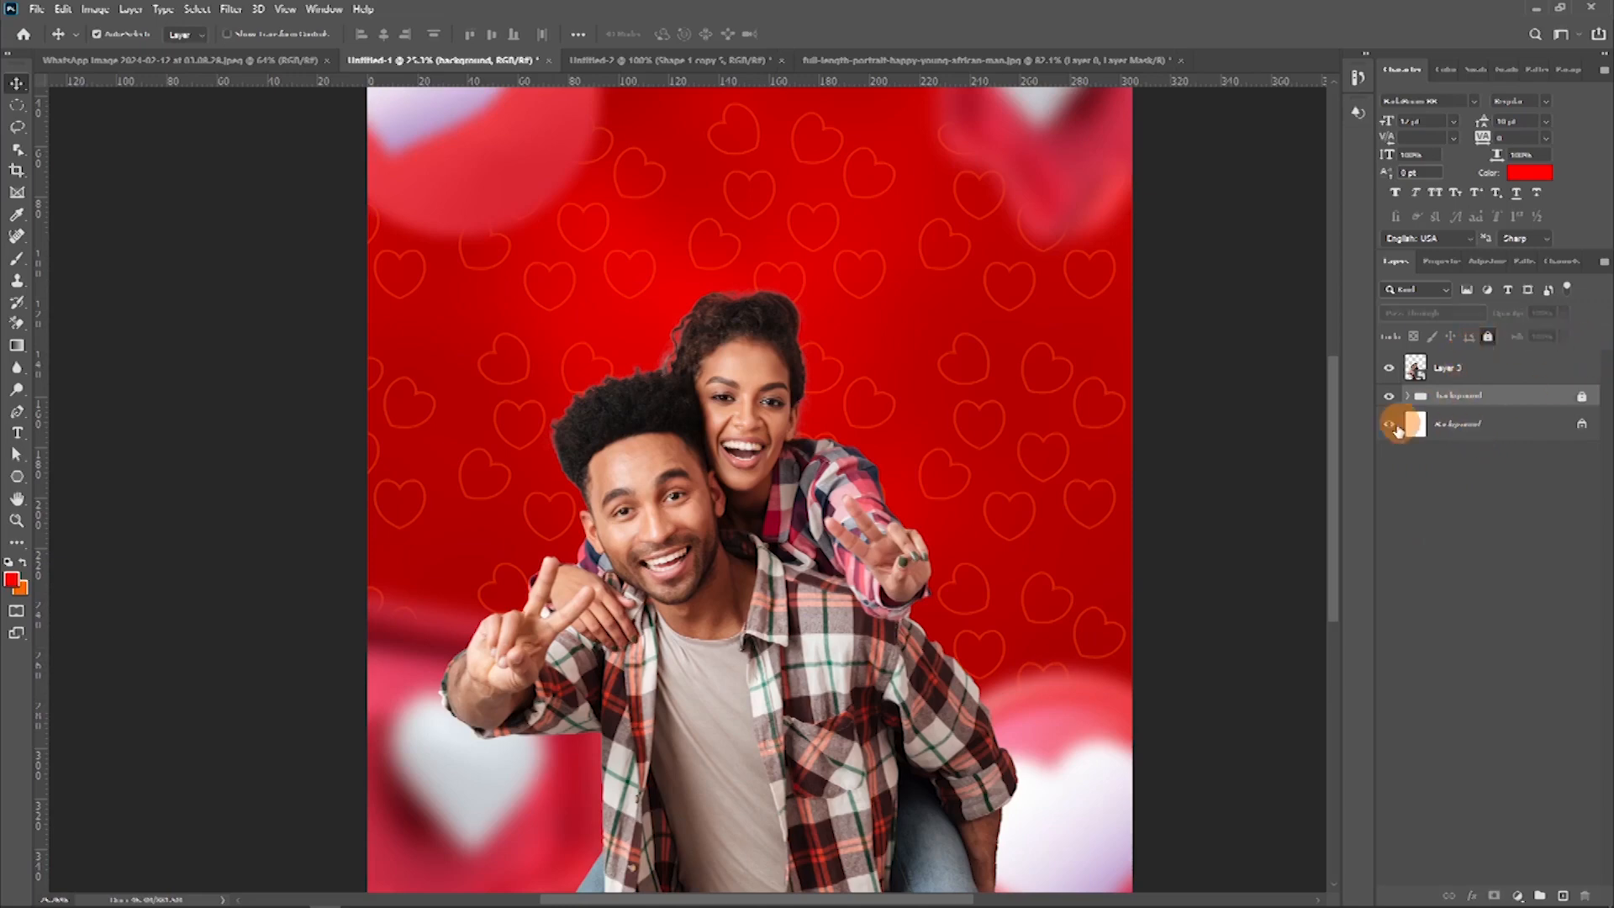
Step: Start a Black & White adjustment on the couple's layer, Layer 3
left_click(1447, 368)
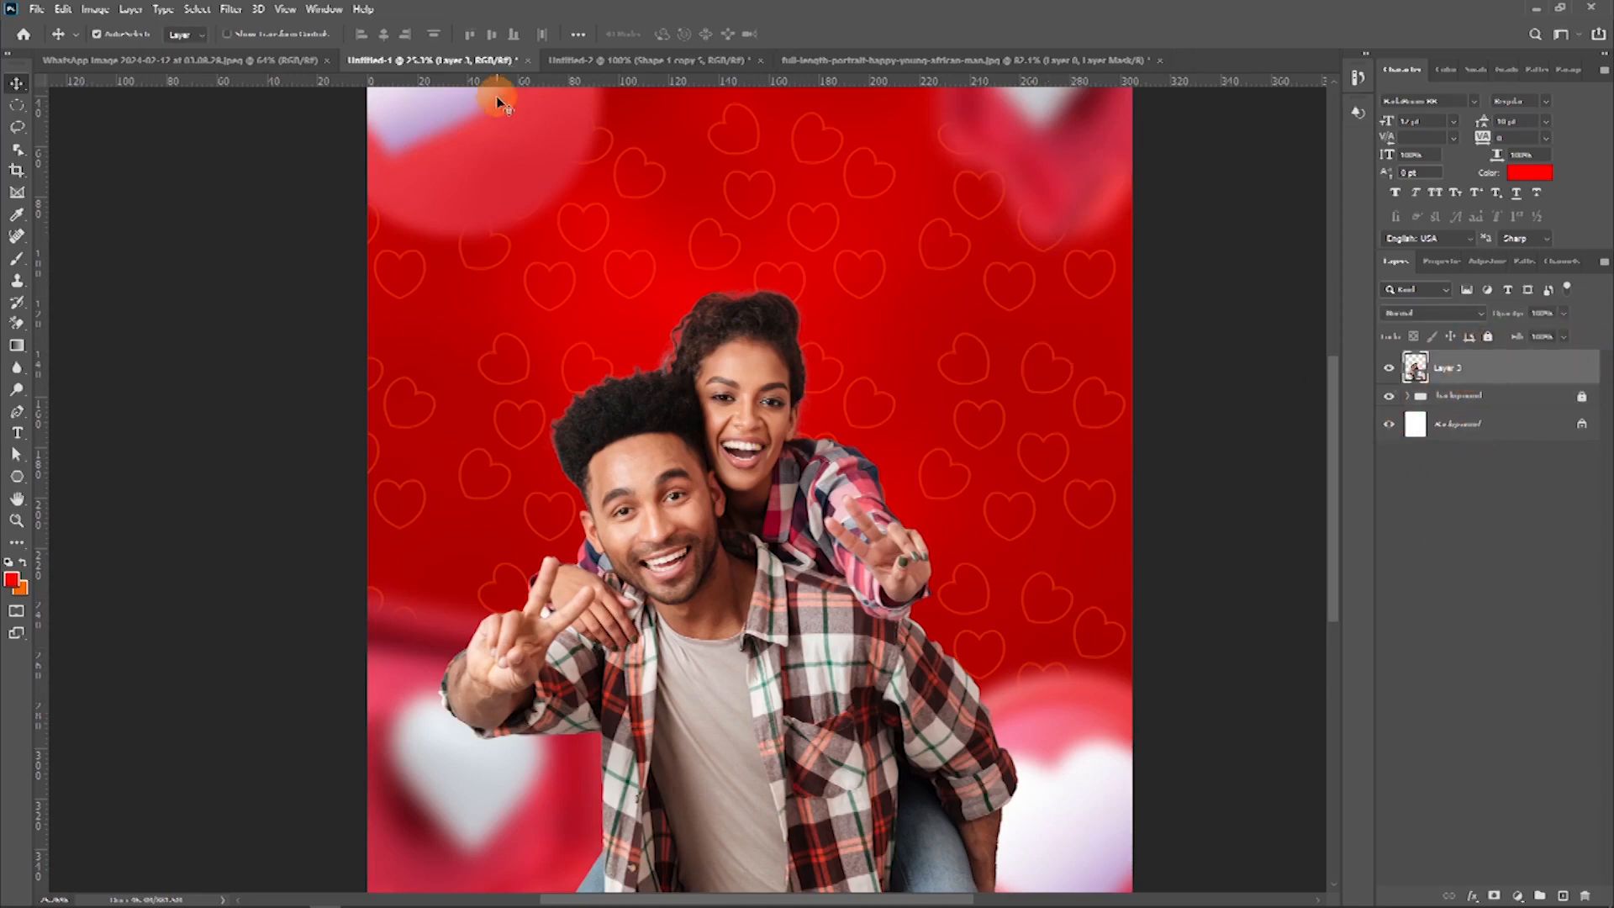
left_click(95, 9)
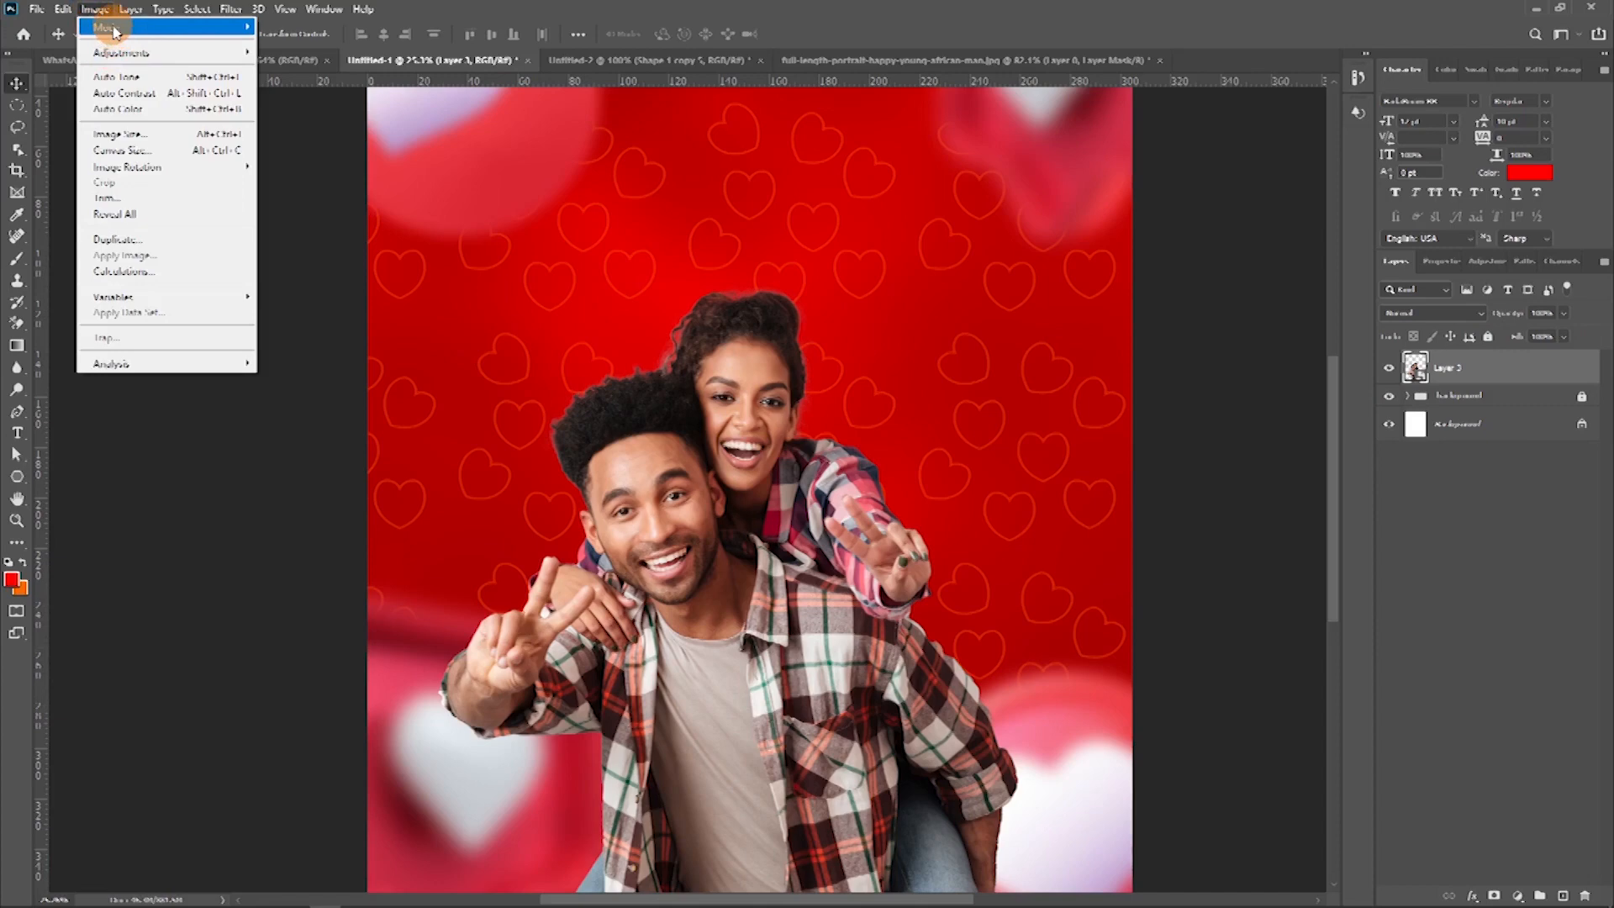
mouse_move(123, 54)
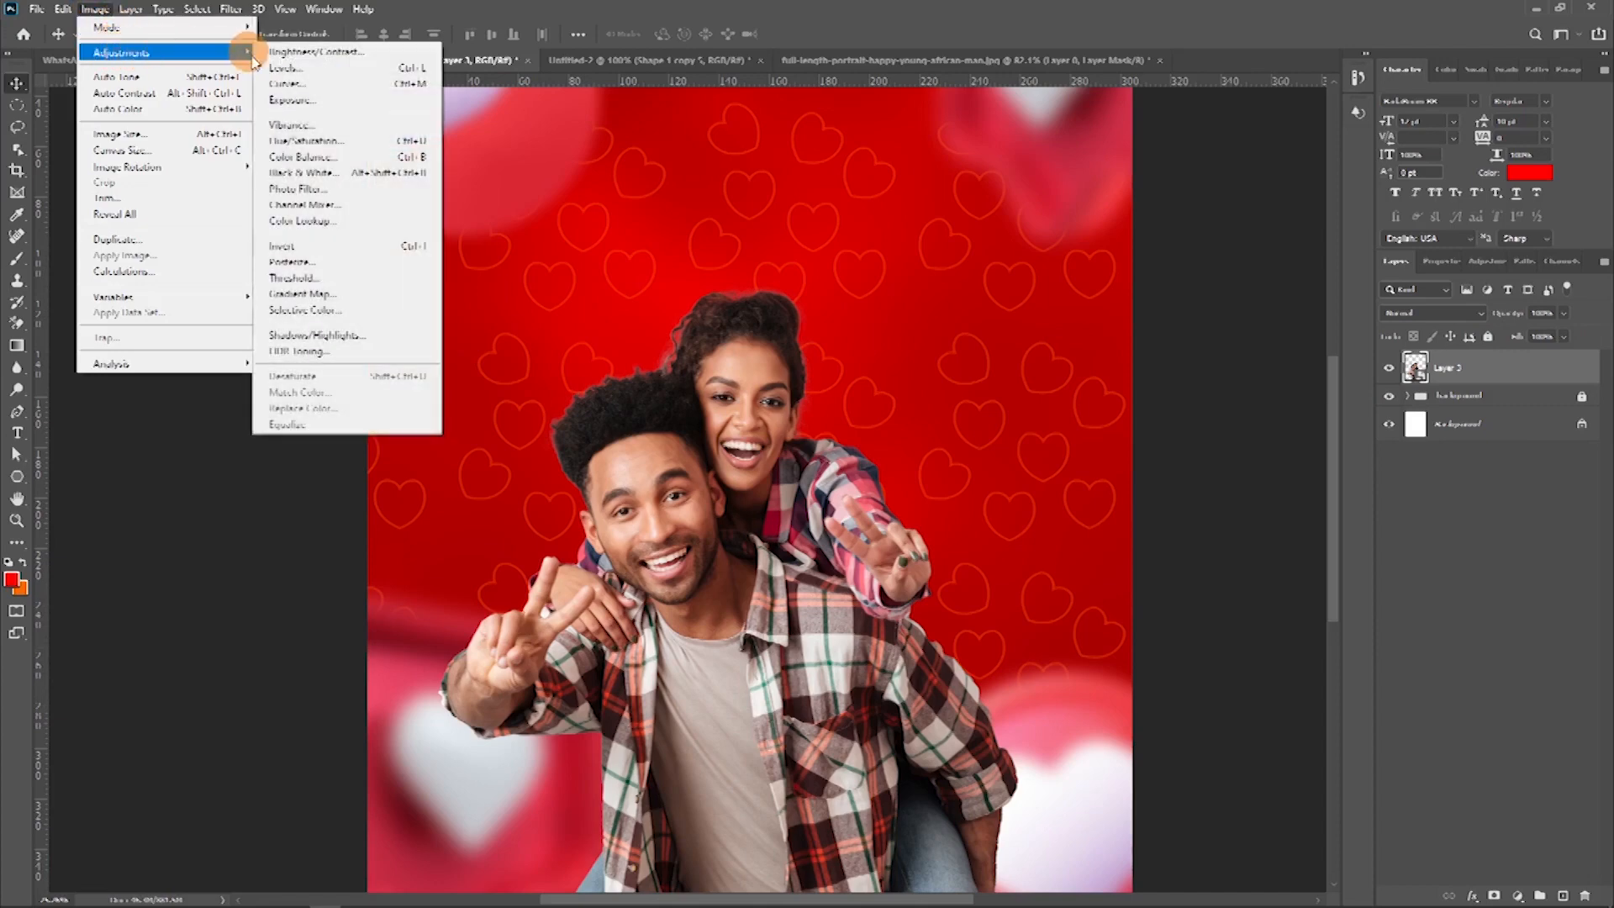
left_click(328, 172)
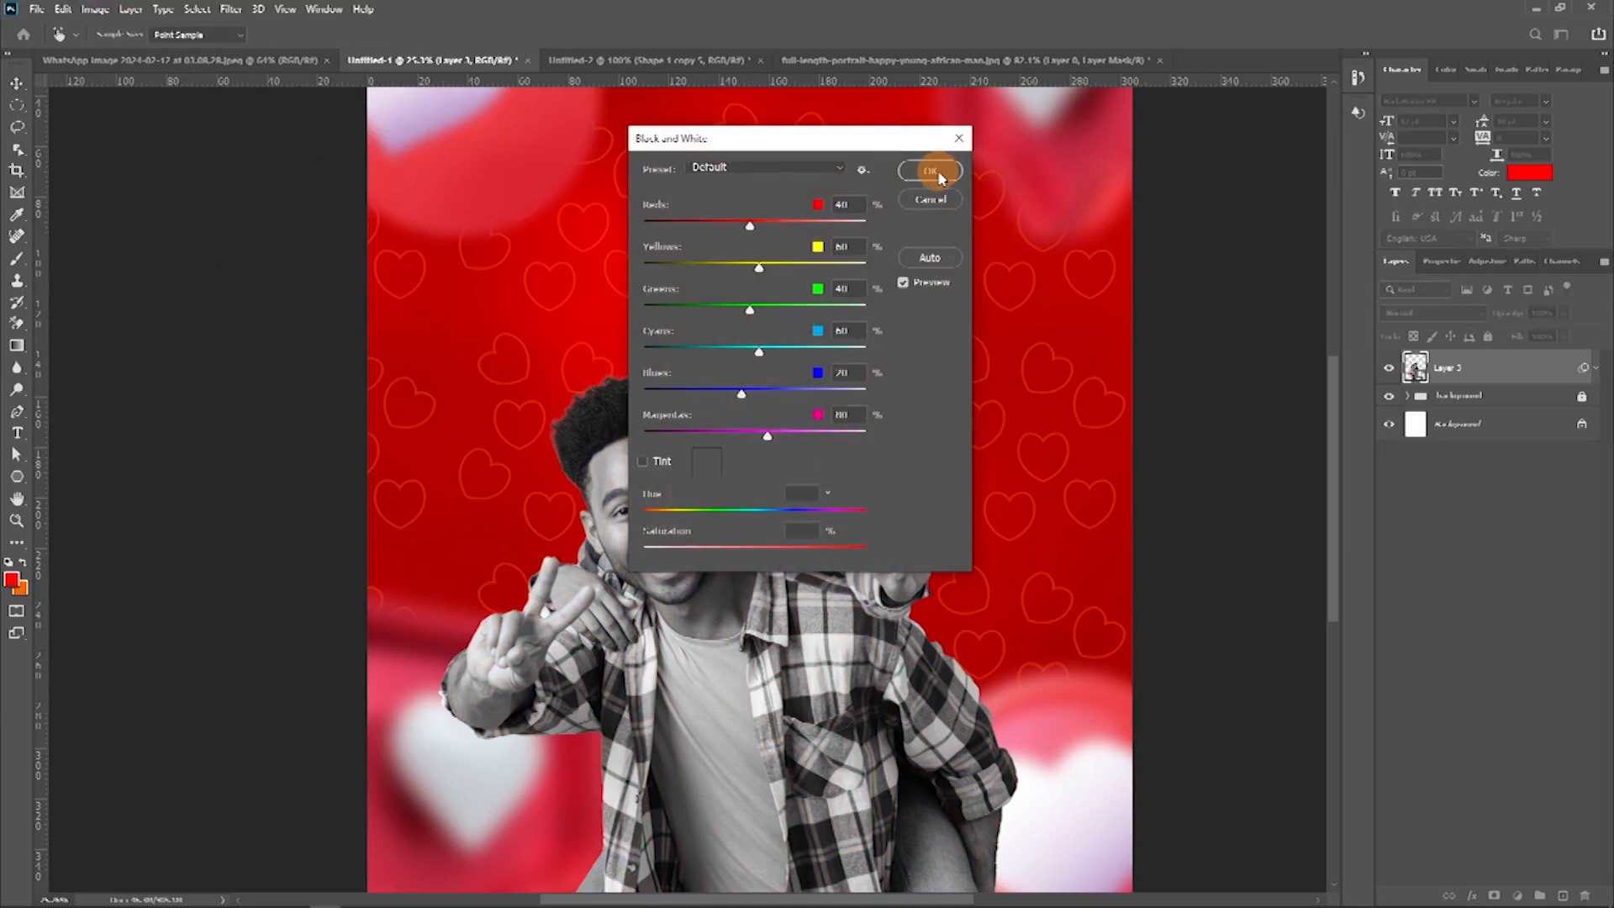
Step: Try the Blue Filter, High Contrast Blue Filter, Maximum Black and Maximum White presets on the couple
left_click(837, 174)
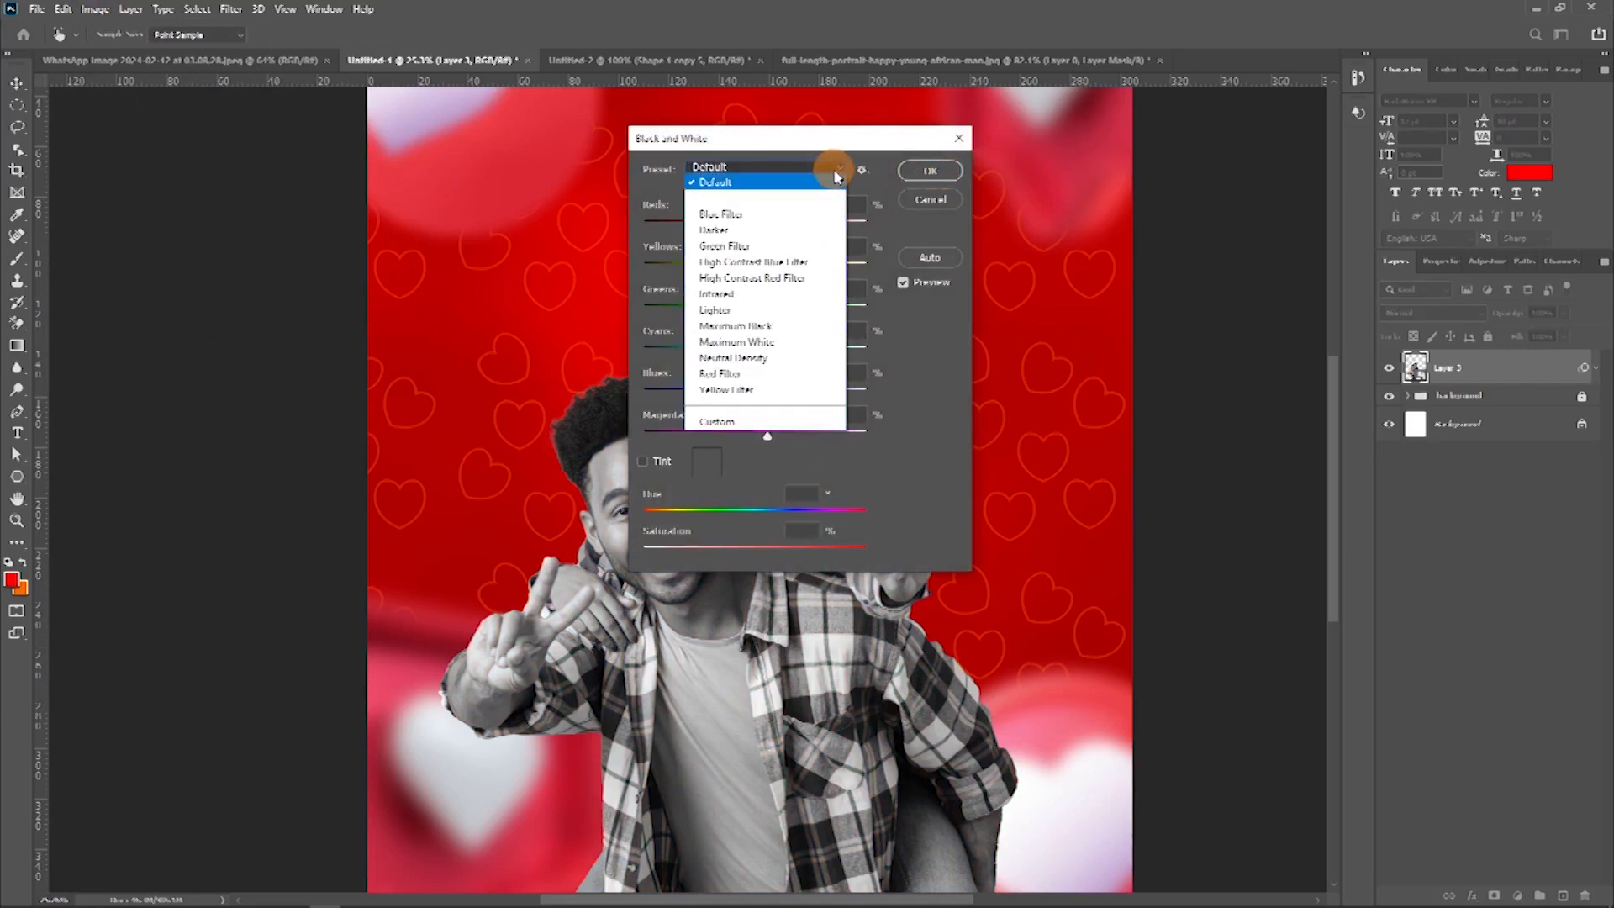
left_click(745, 215)
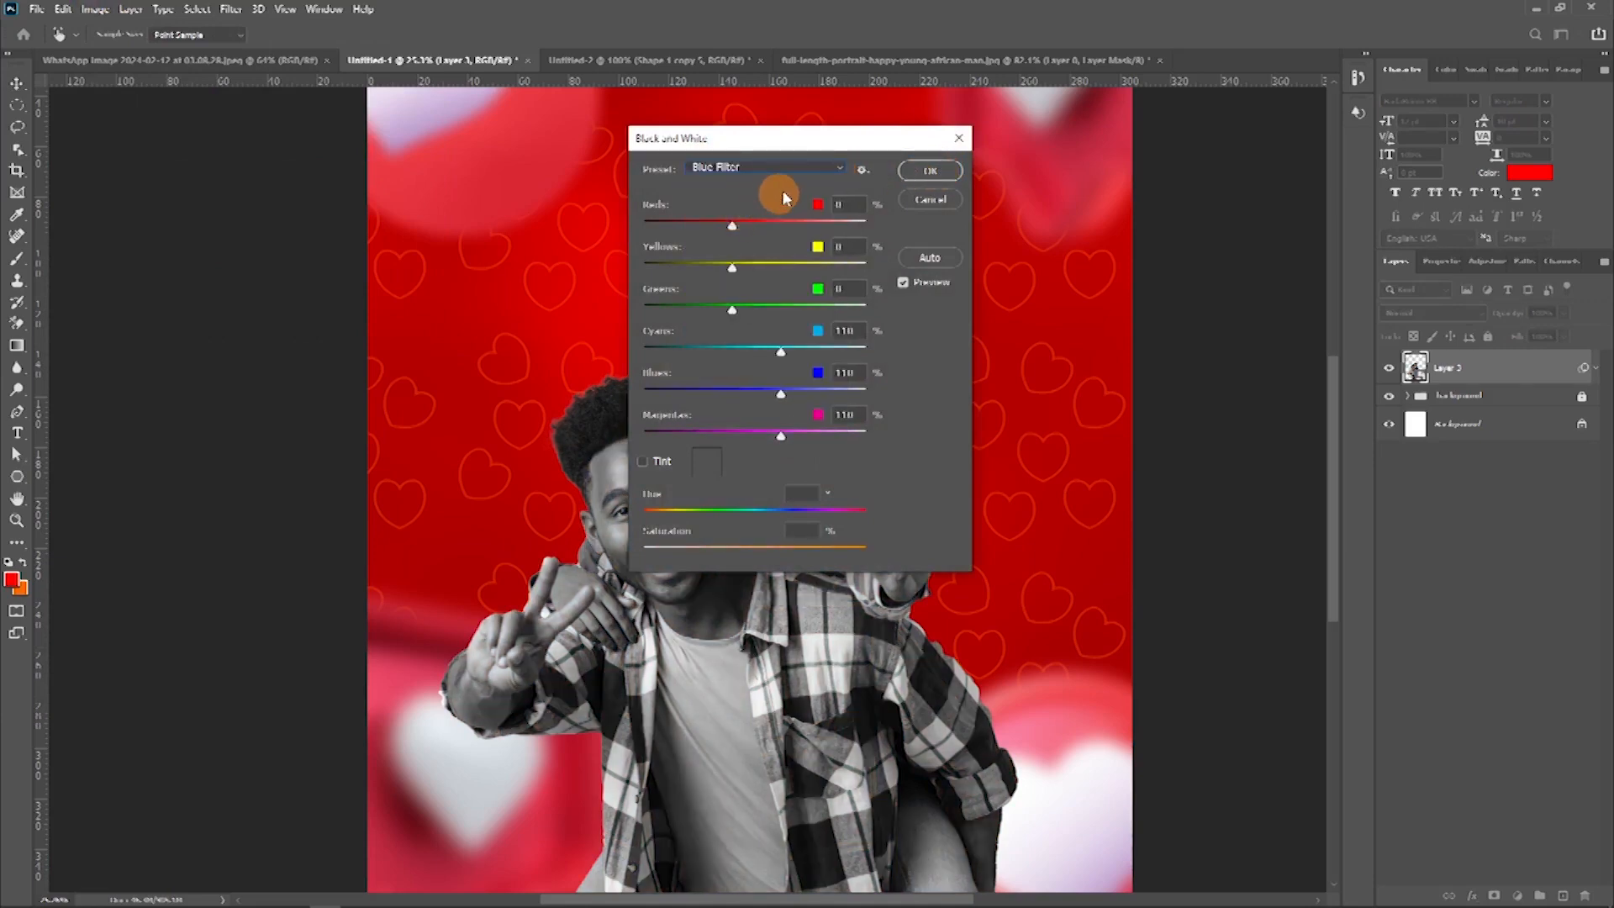
left_click_drag(816, 138, 1118, 126)
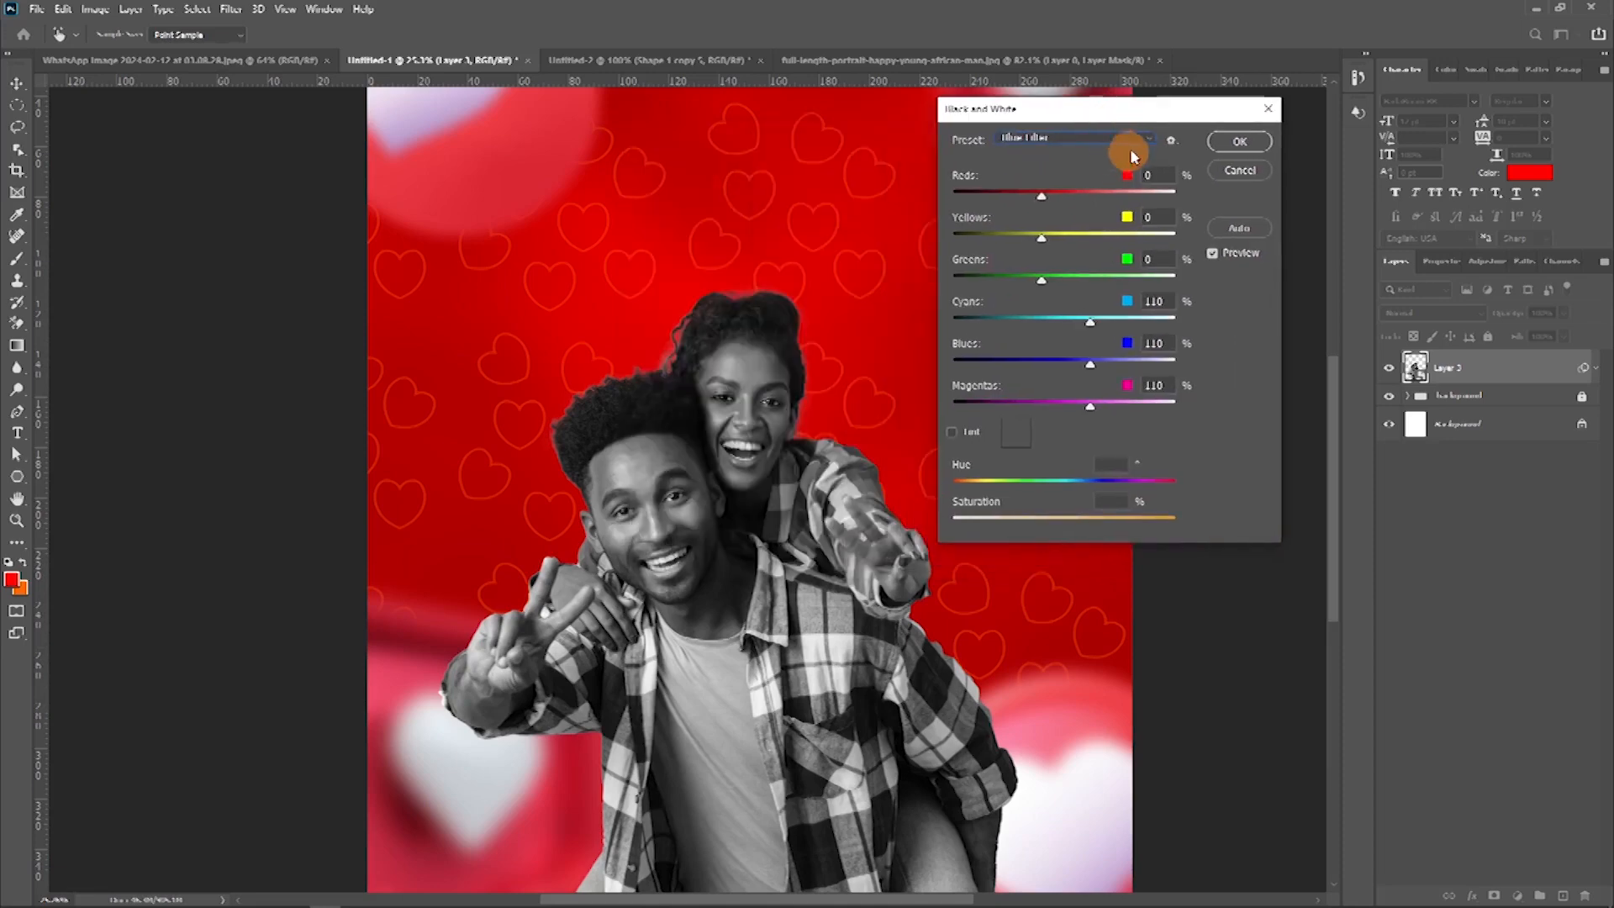
left_click(1126, 138)
left_click(1083, 205)
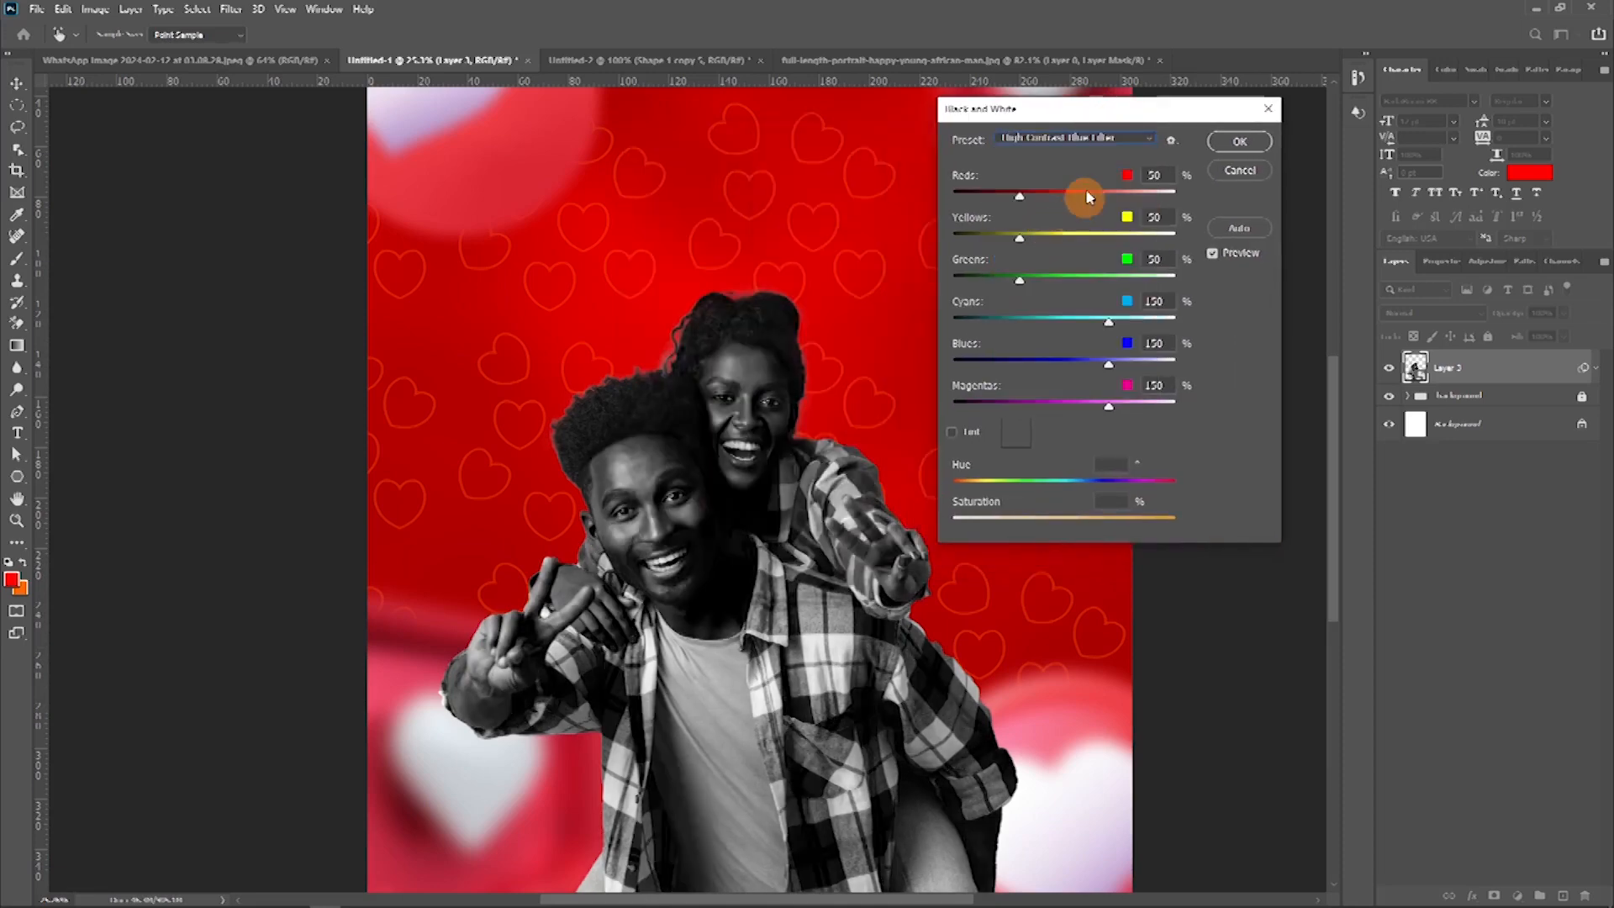
left_click(1106, 143)
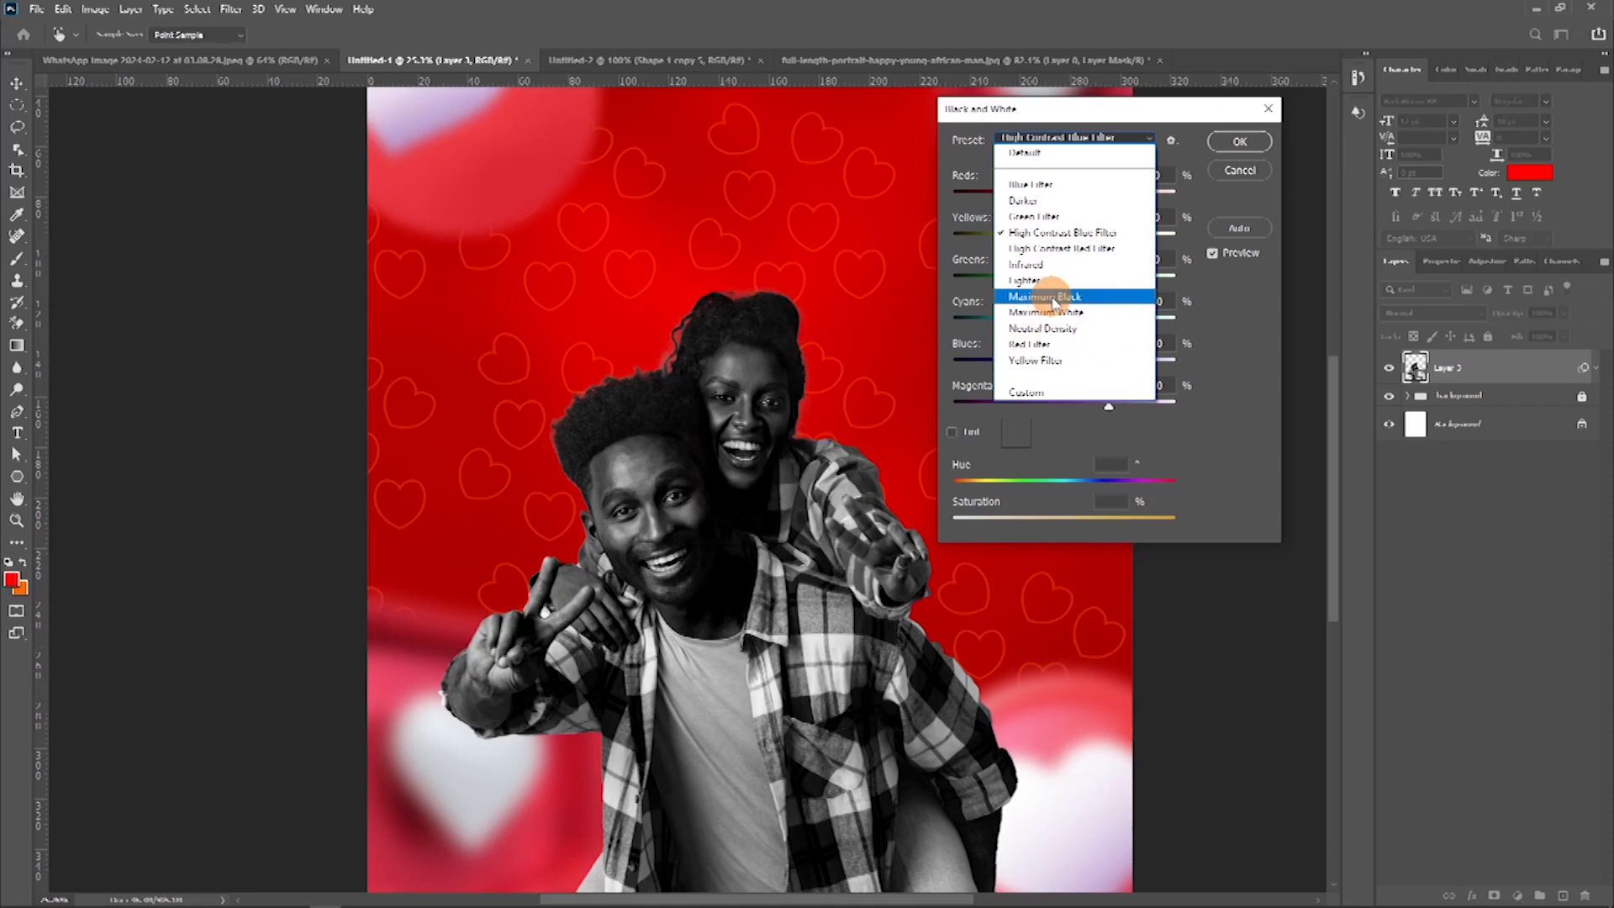
left_click(1046, 307)
left_click(1096, 143)
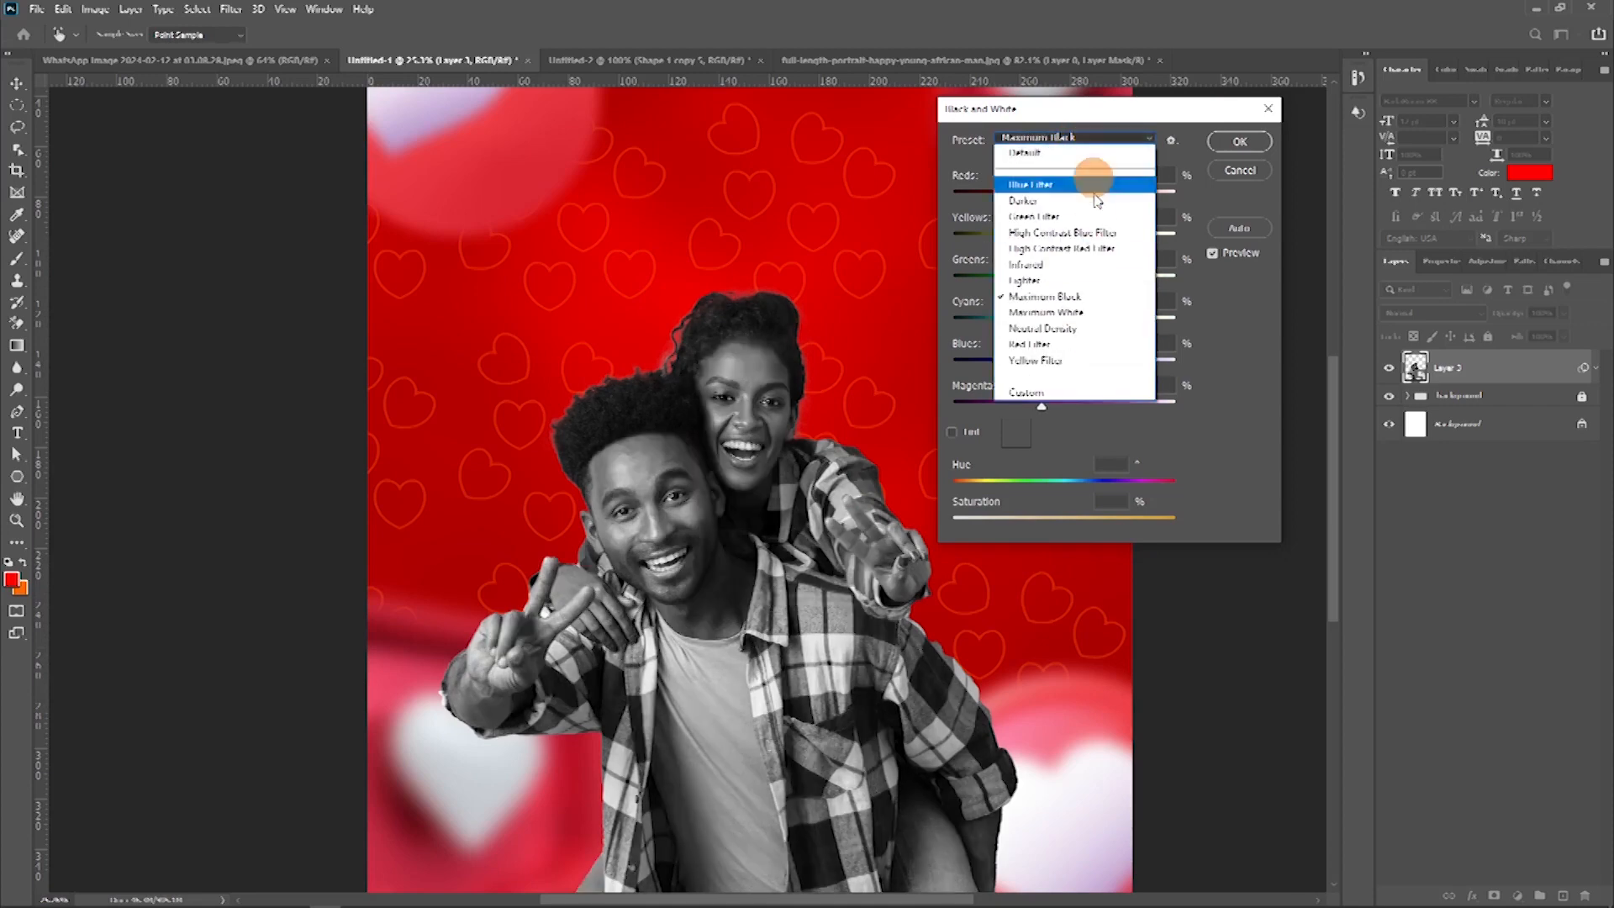
left_click(1069, 310)
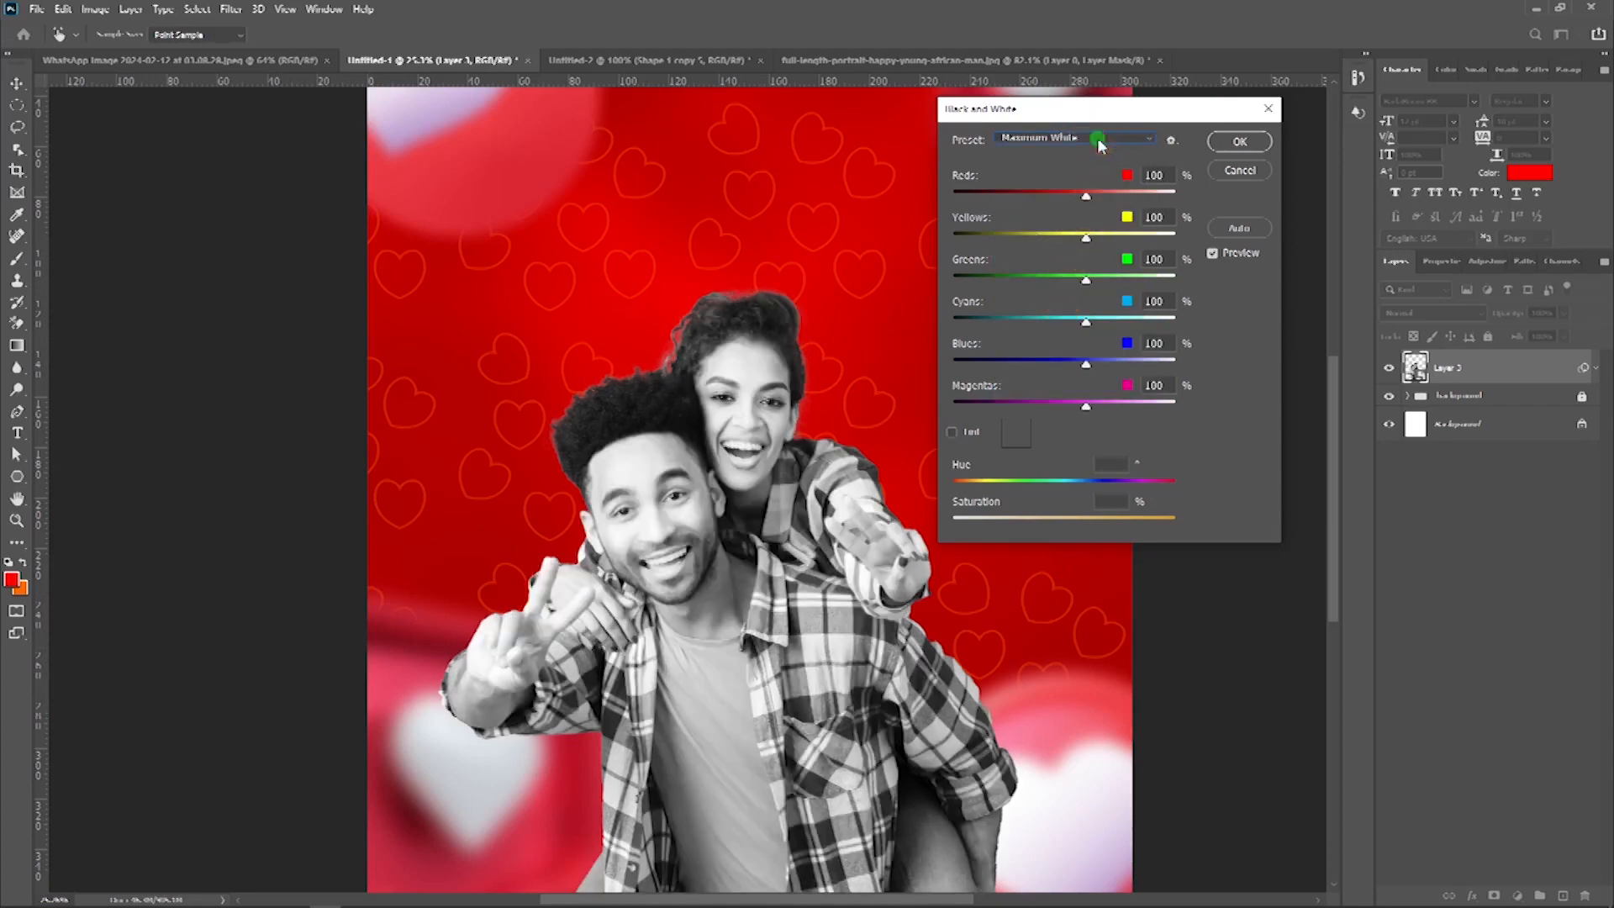
Step: Apply the Black & White adjustment with the Default preset and shift the couple slightly right and up on the flyer
left_click(1098, 138)
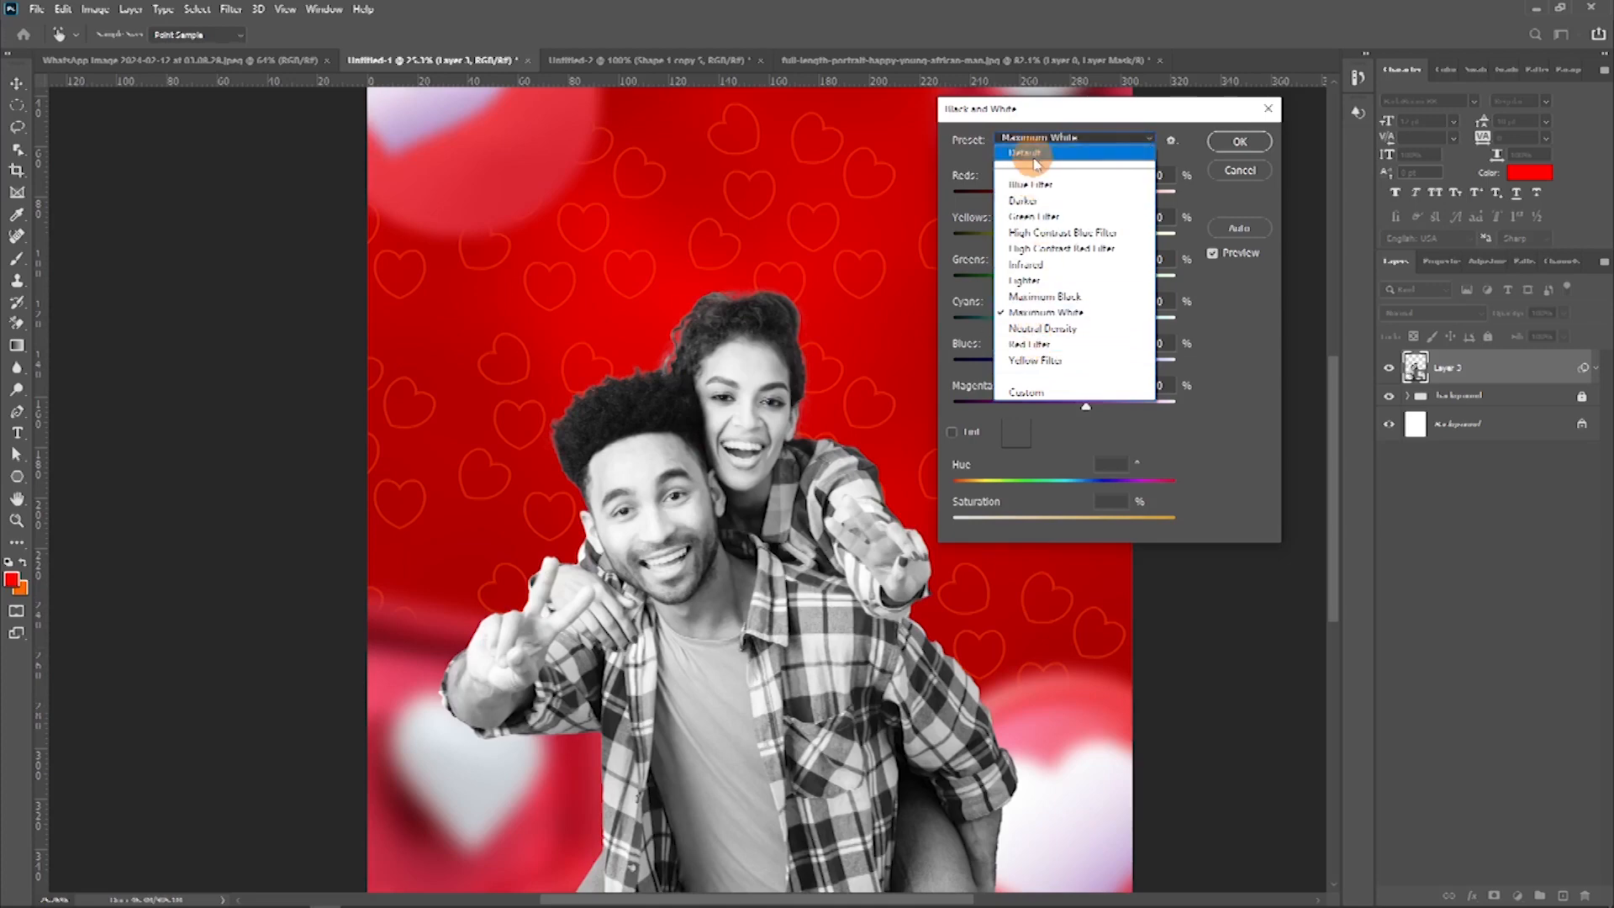
left_click(1027, 155)
left_click(1212, 139)
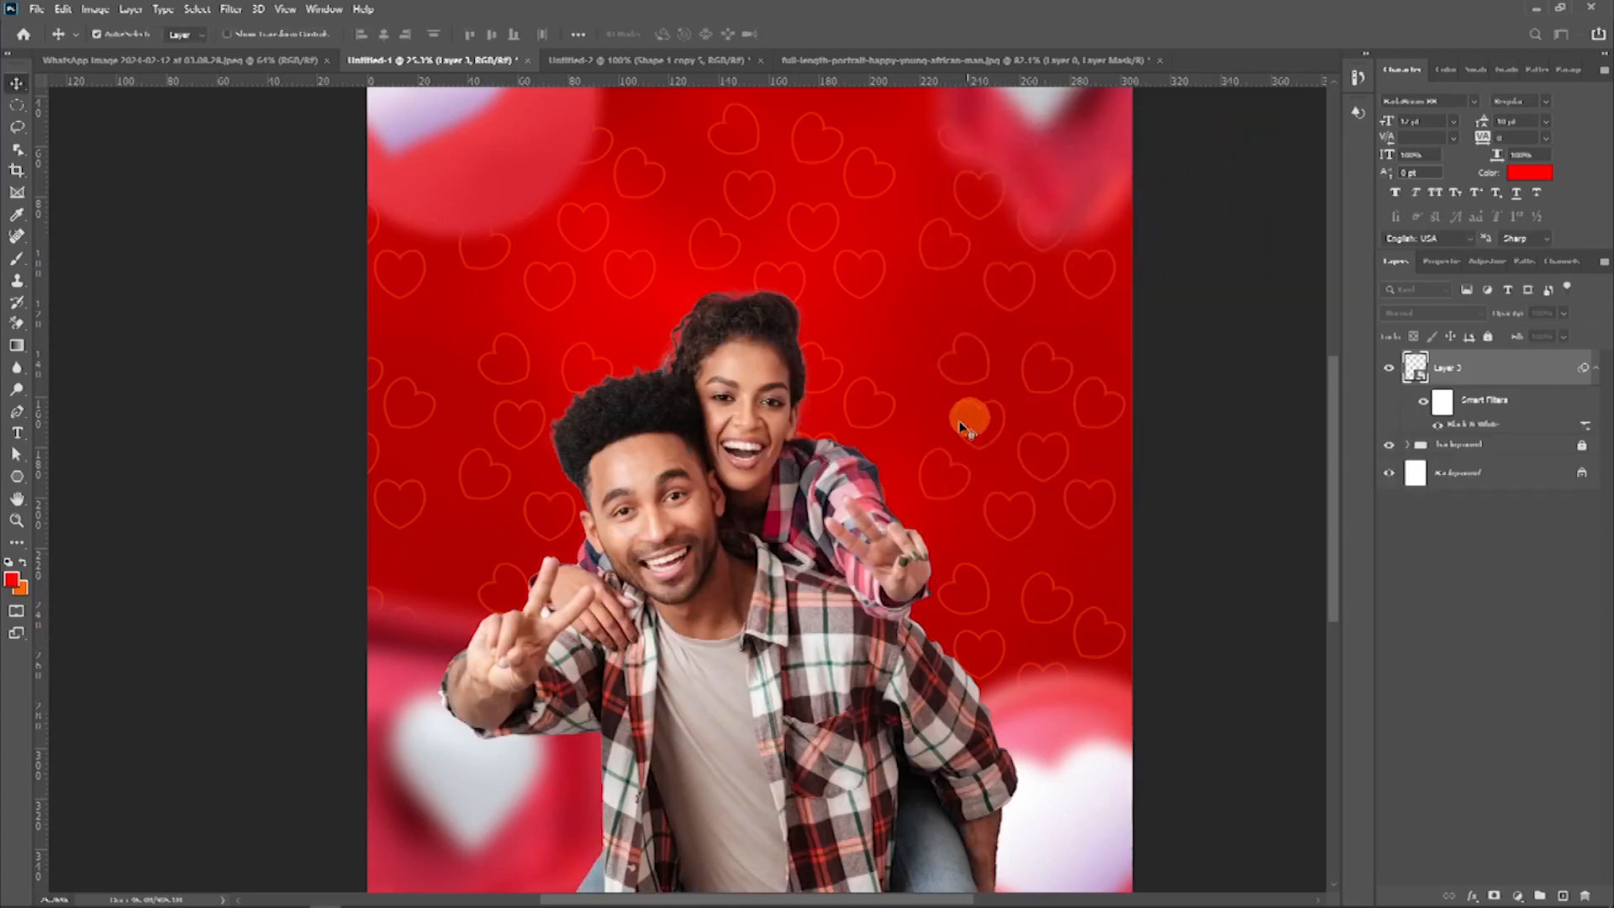
left_click_drag(683, 497, 731, 484)
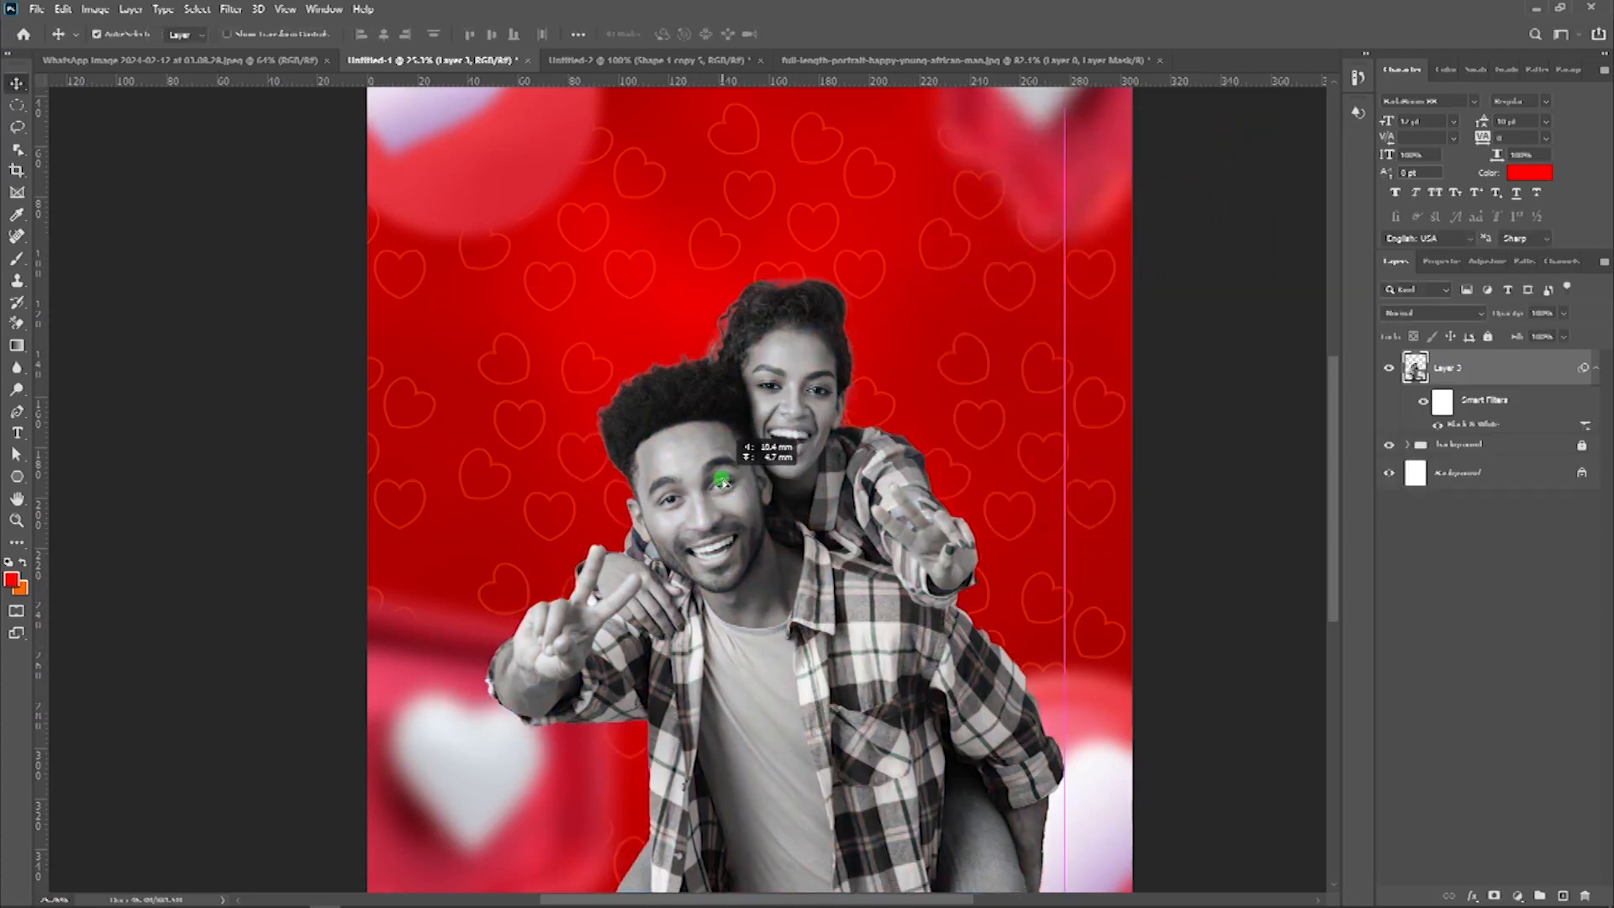
Step: Add a white outside Stroke to the couple's layer and increase its size to form a thick cutout border
left_click(1532, 378)
right_click(1439, 383)
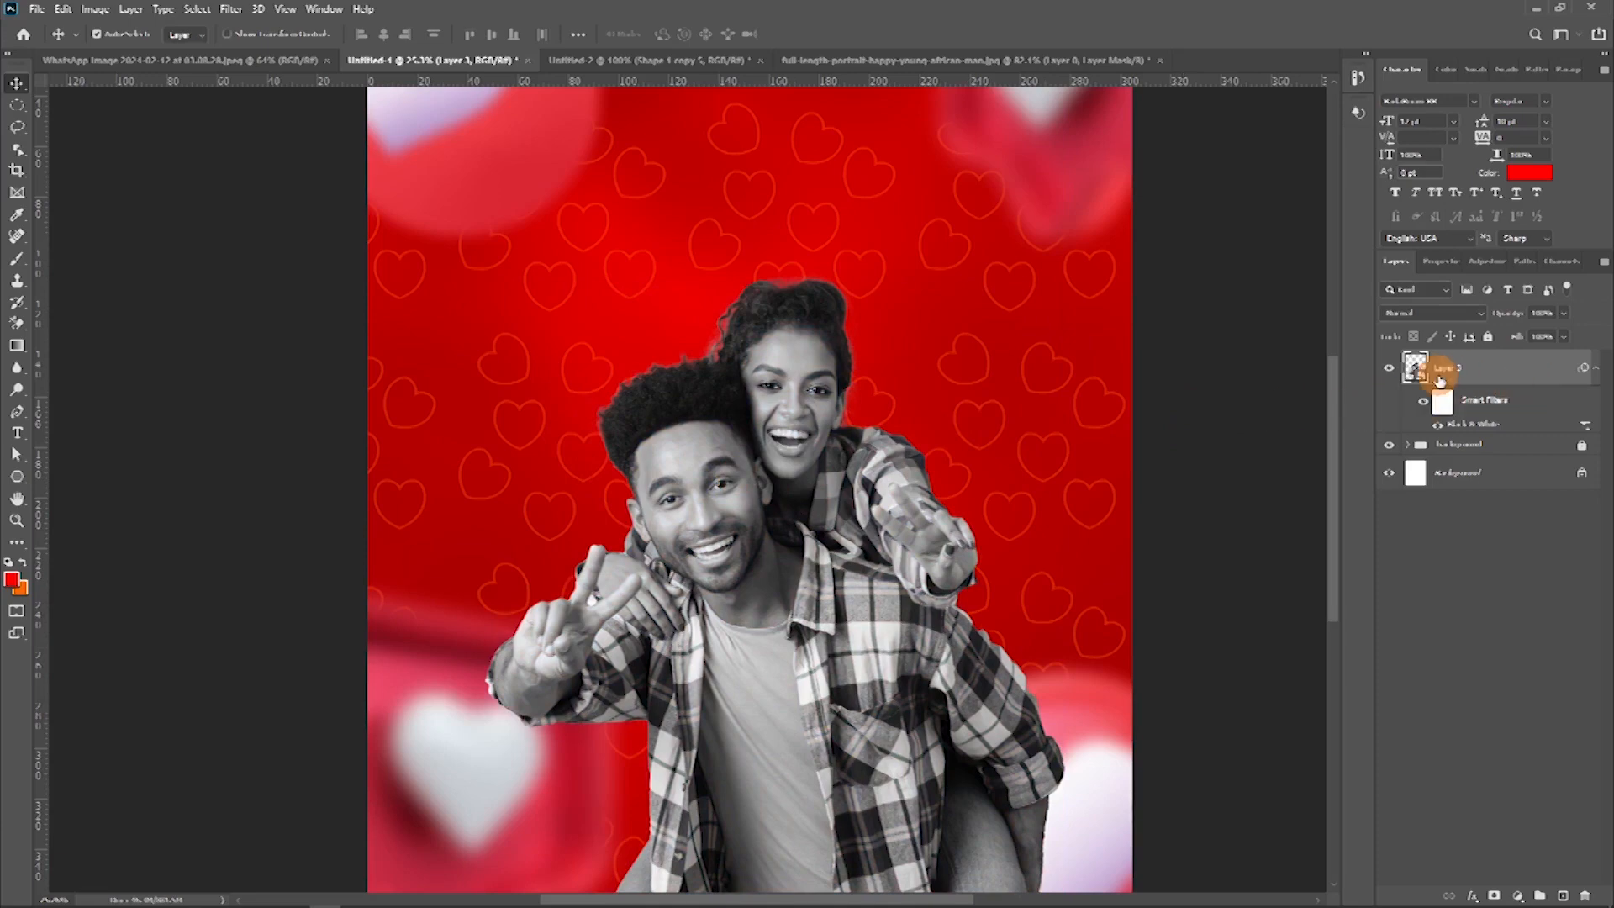
double_click(1441, 367)
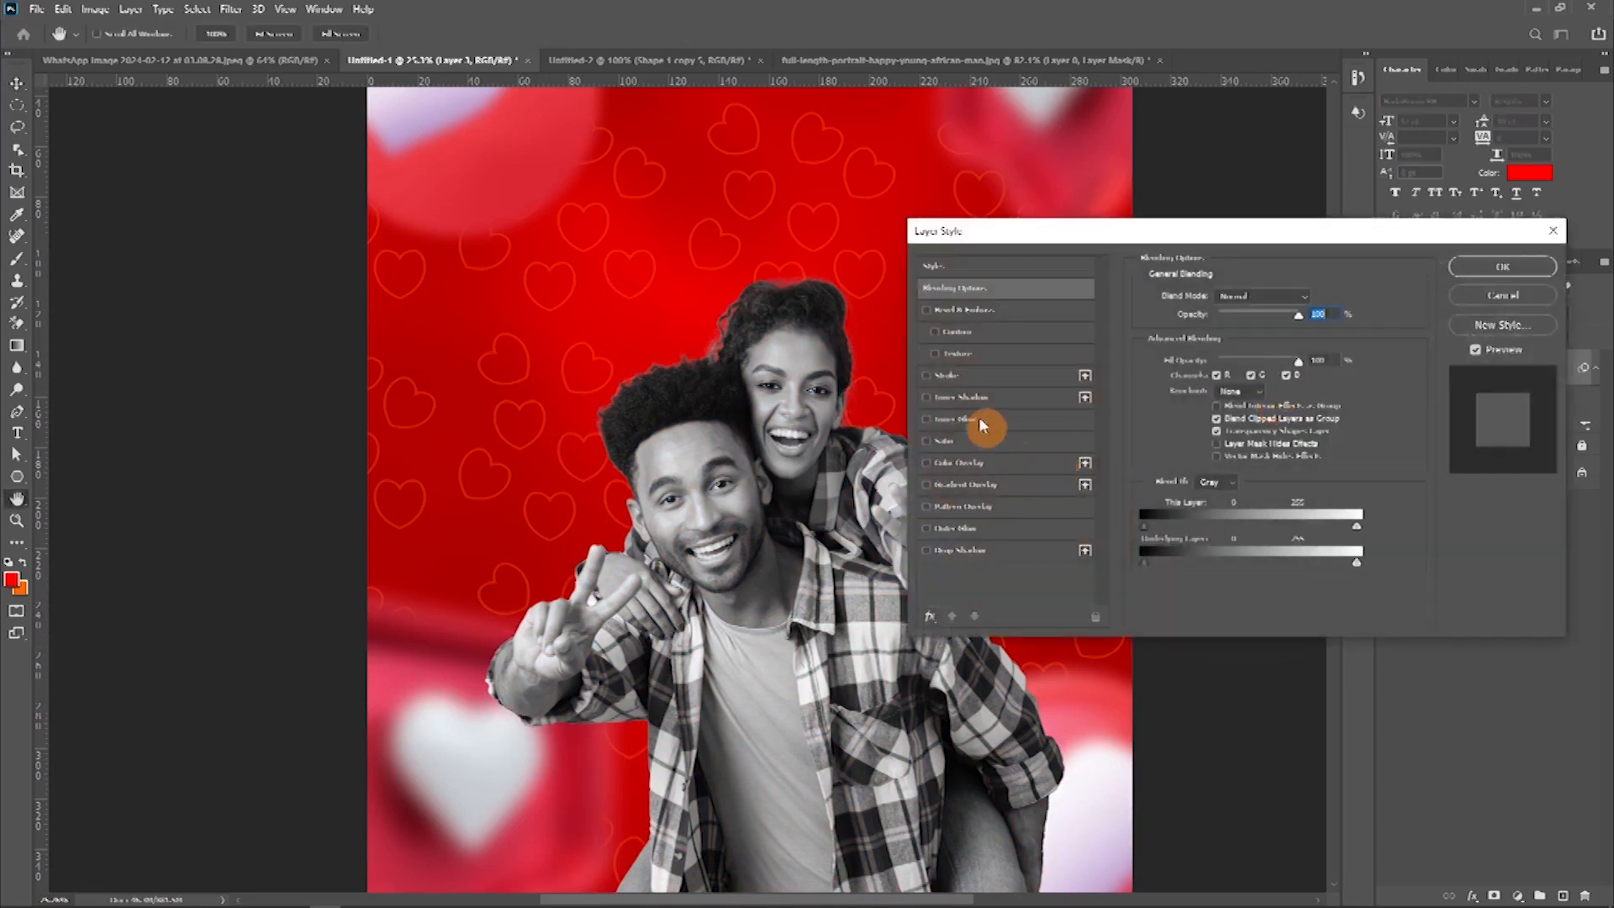
left_click(979, 383)
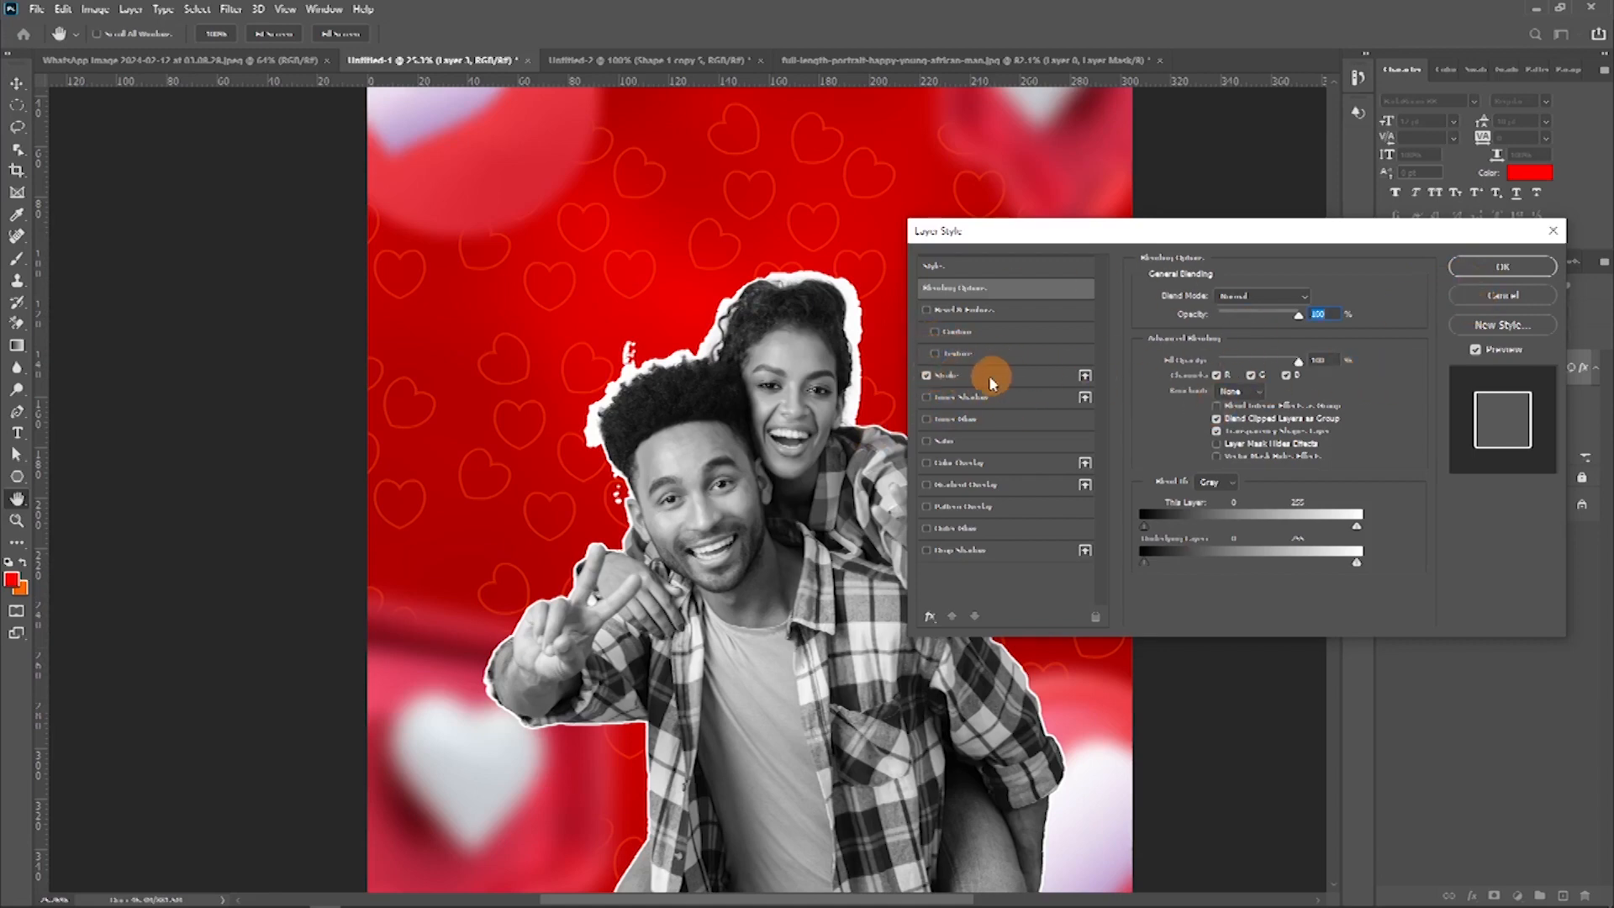
left_click(1502, 267)
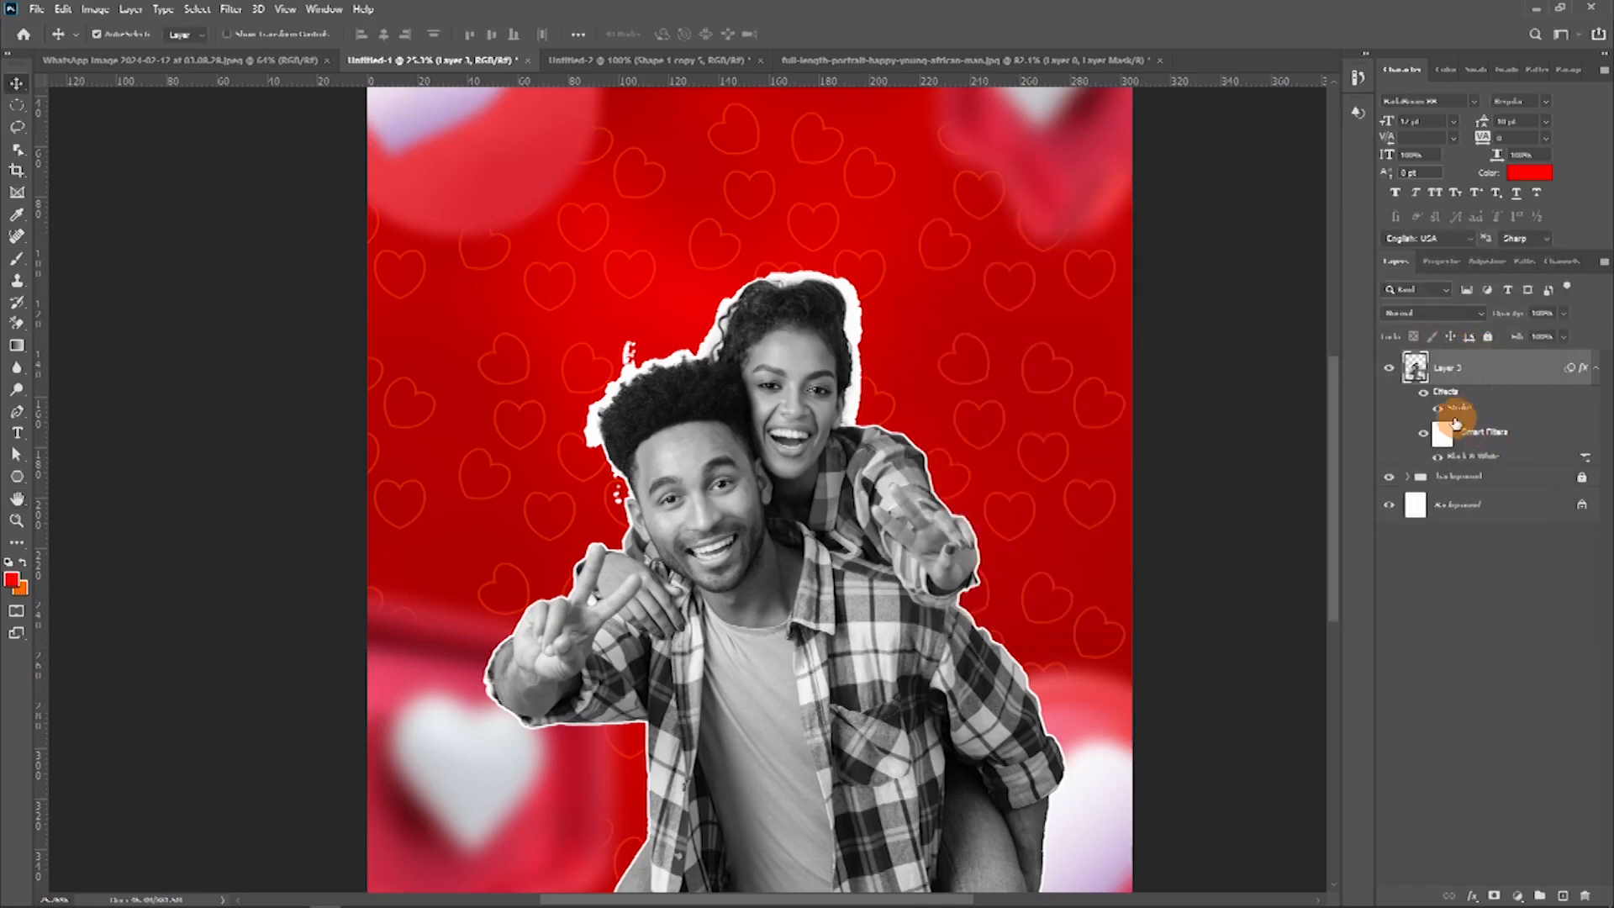
double_click(1460, 406)
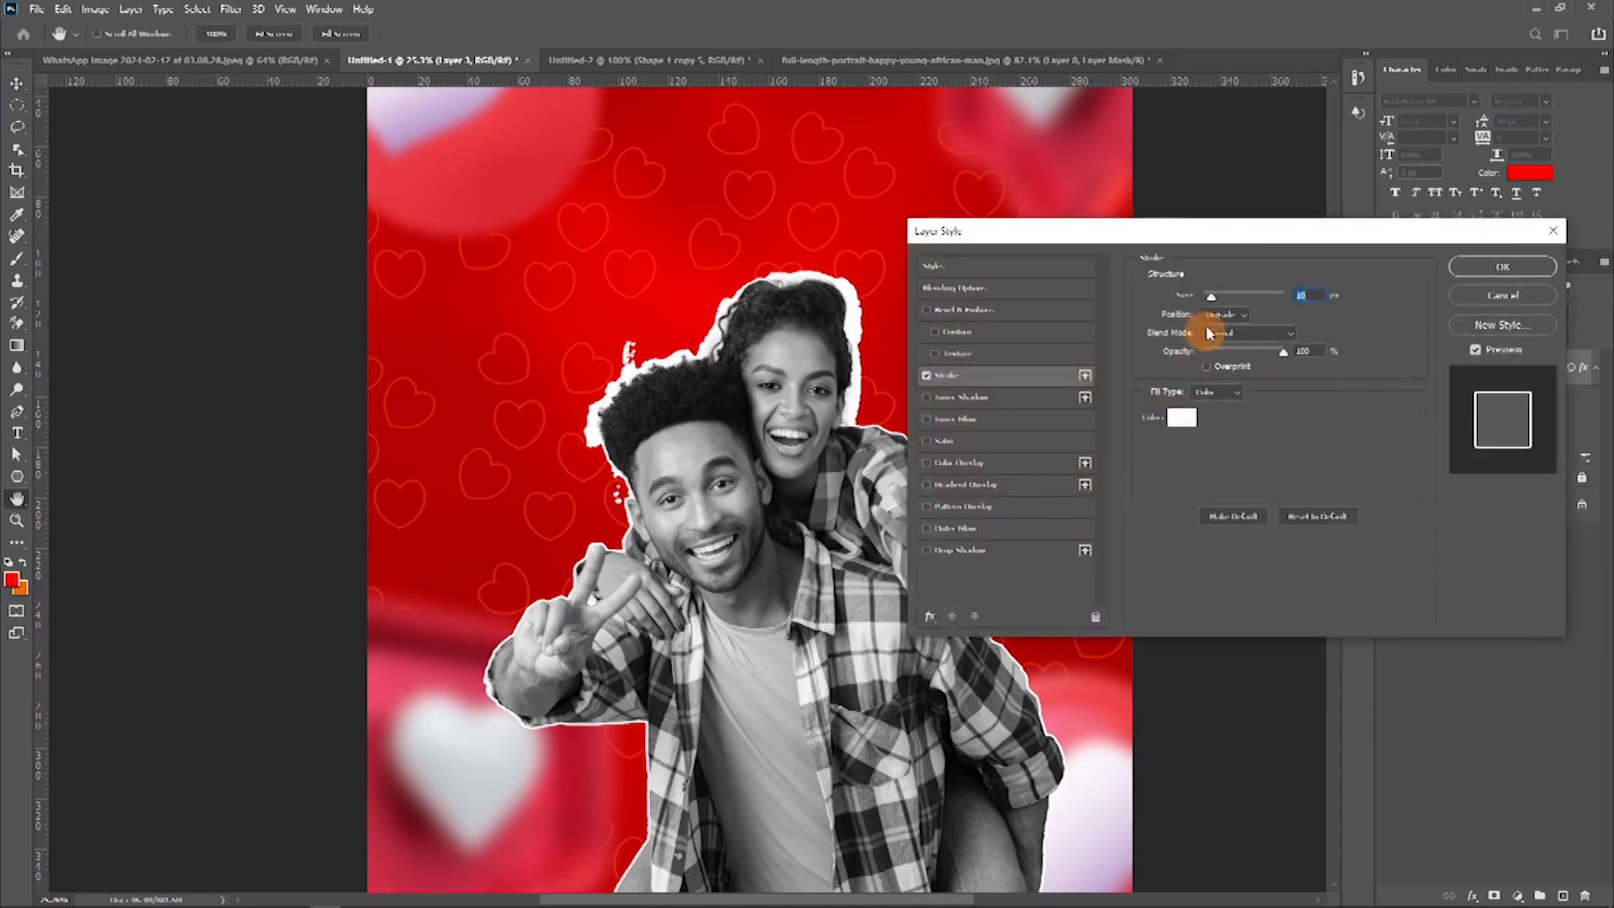
left_click_drag(1213, 294, 1219, 295)
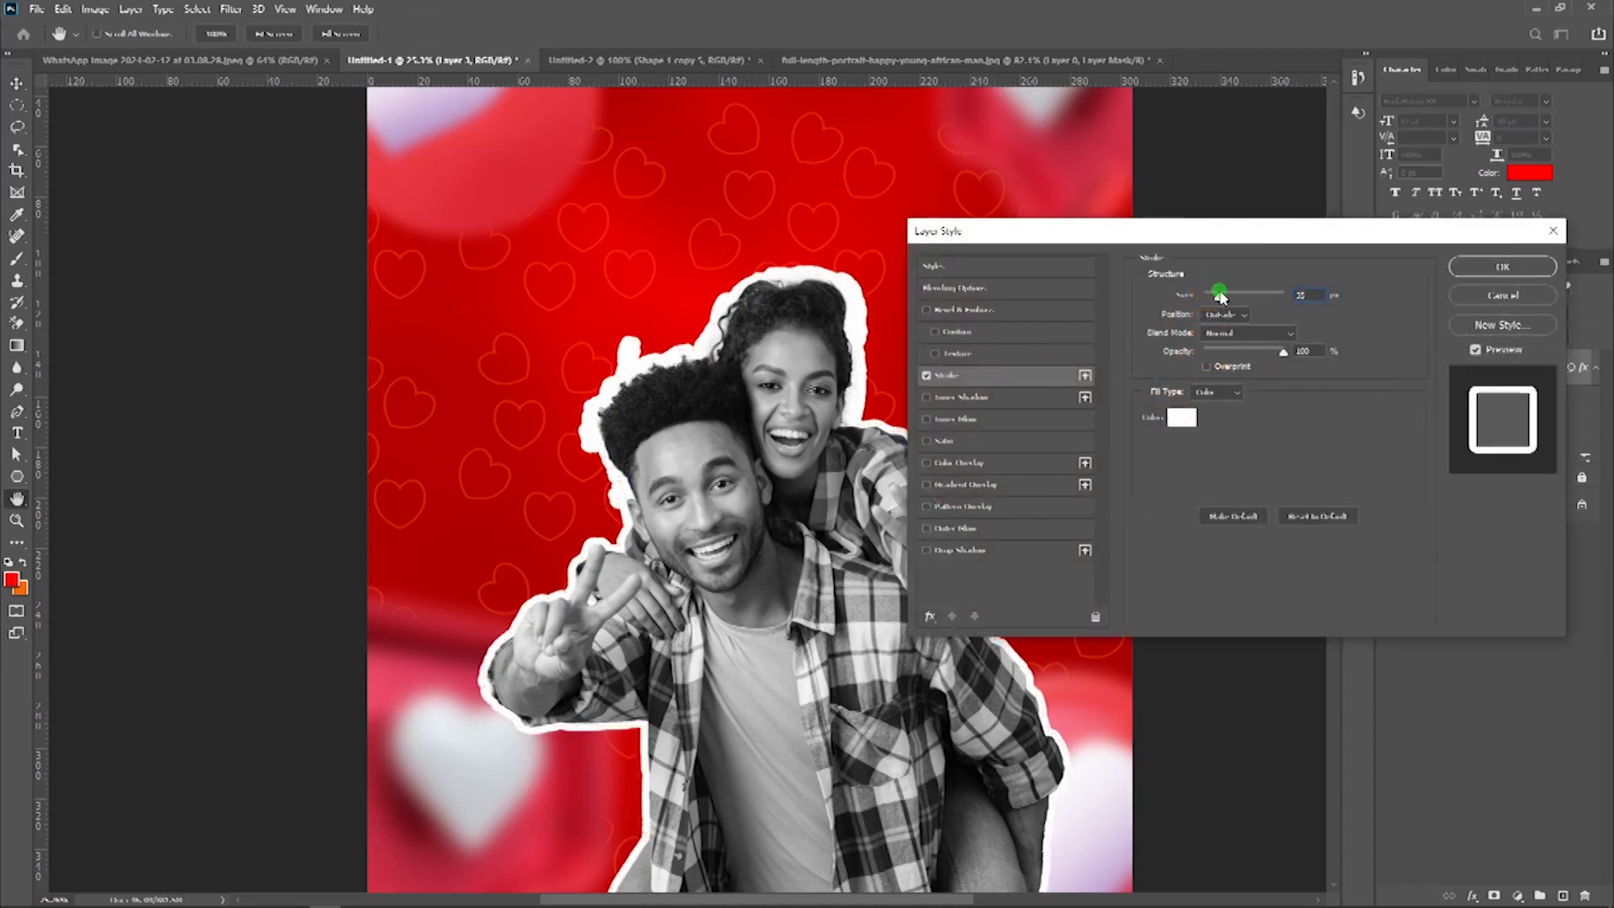
left_click(1513, 267)
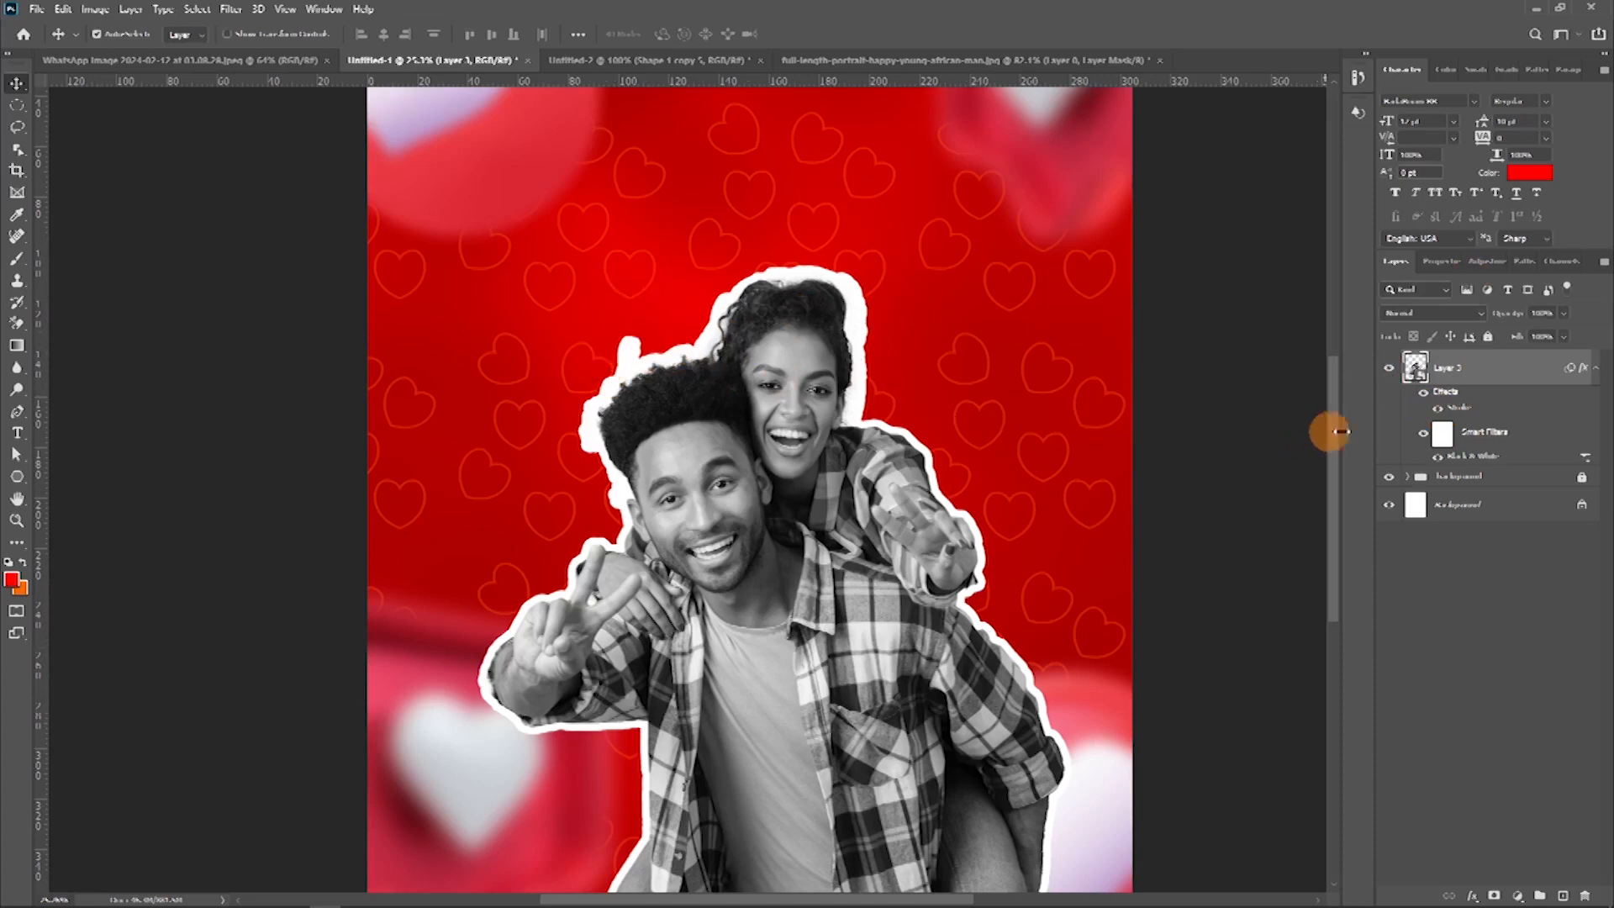
Step: Add a layer mask to the couple's layer and paint away the rough edge bits around their hair in black
left_click(1490, 896)
key("b")
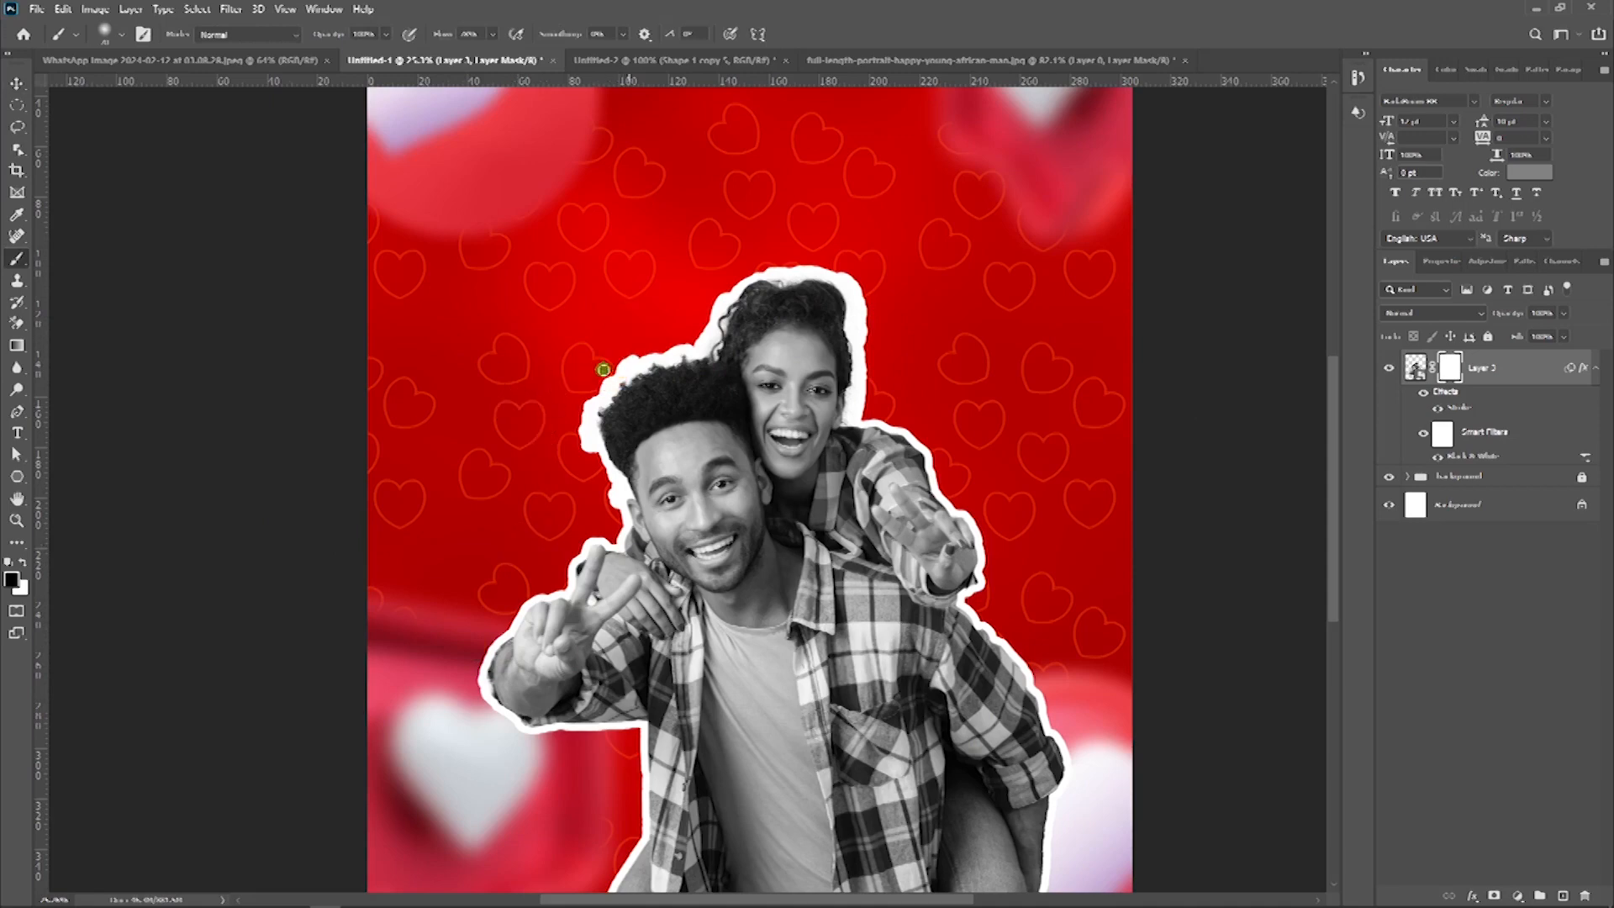
left_click(580, 417)
mouse_move(571, 411)
left_mouse_down()
mouse_move(651, 409)
mouse_move(600, 413)
mouse_move(630, 329)
mouse_move(615, 361)
left_mouse_up()
scroll(737, 454, "left", 3)
scroll(736, 454, "down", 2)
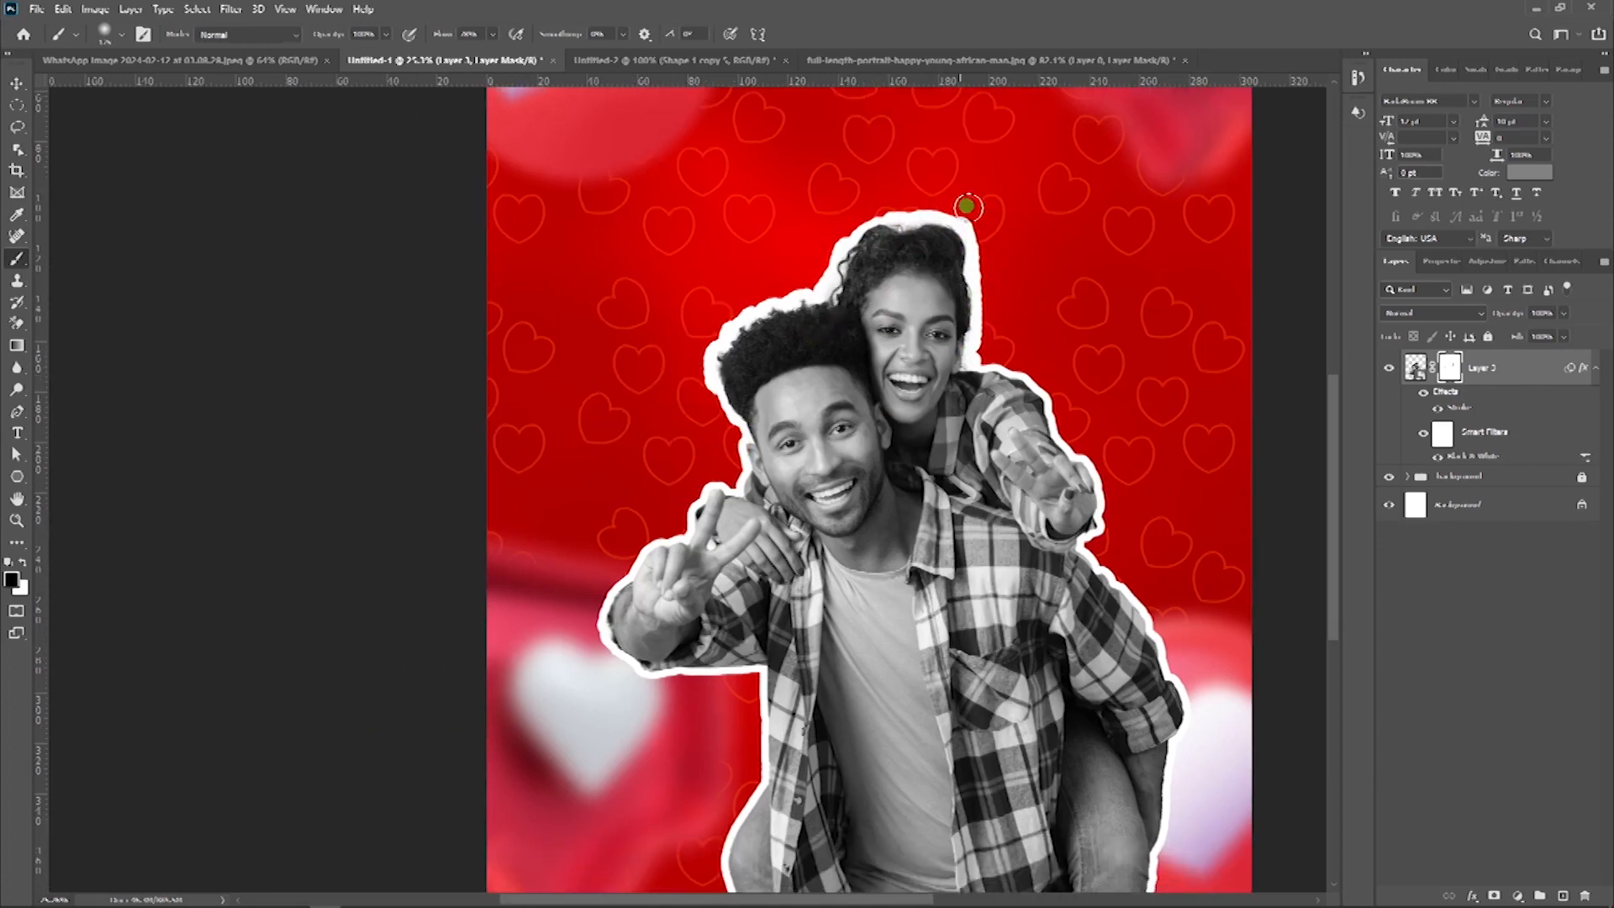
scroll(893, 507, "right", 1)
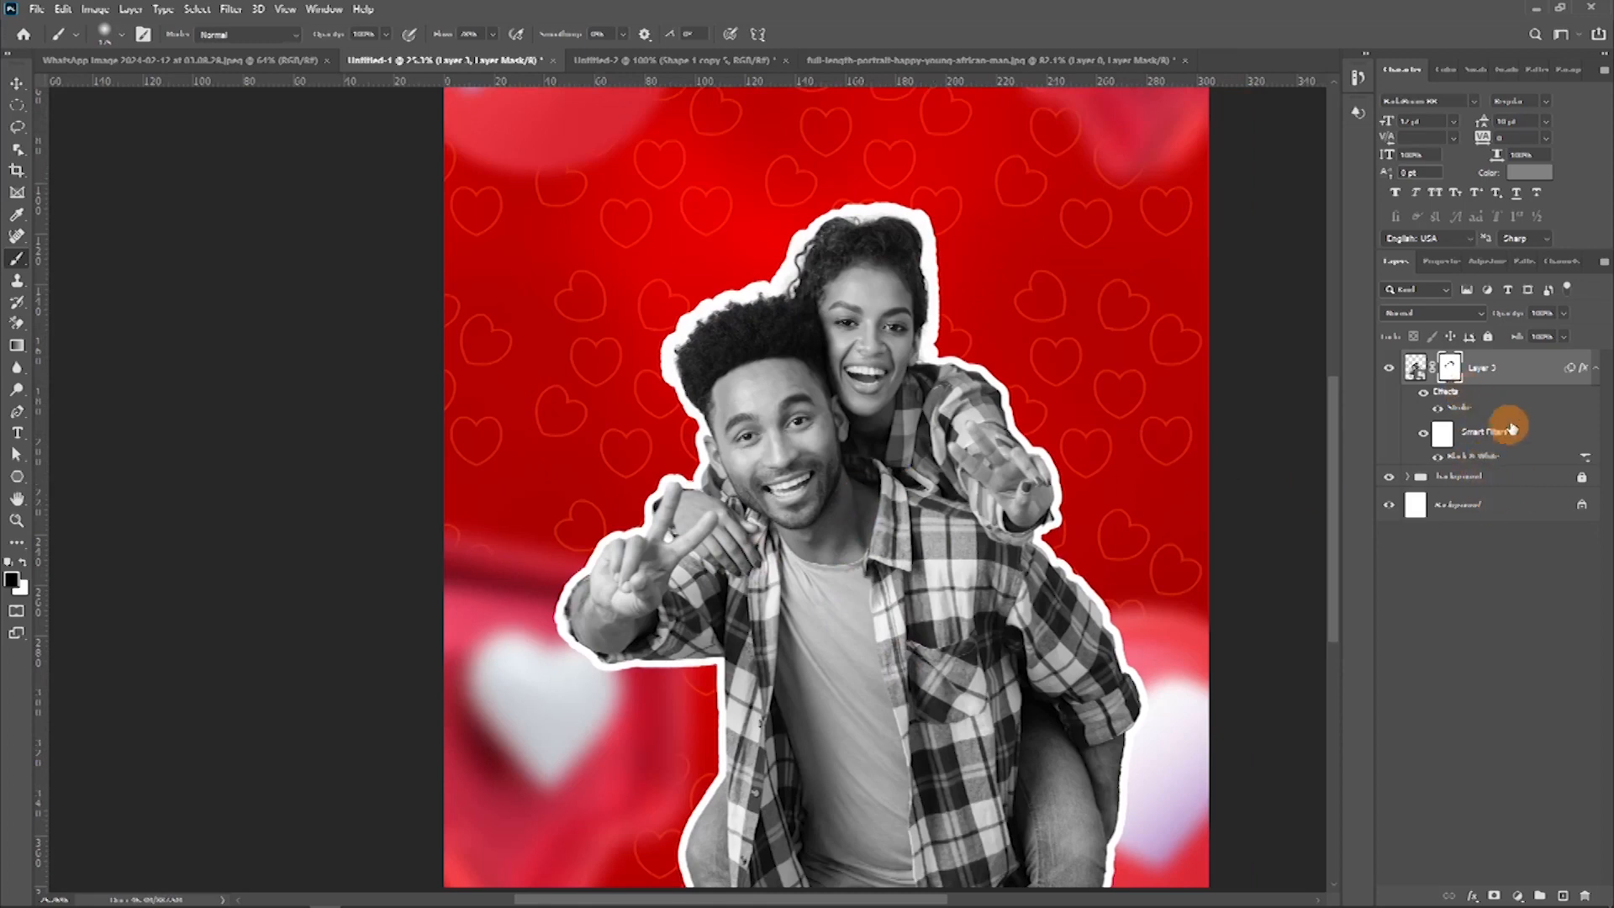
Step: Try lower opacities for the couple's white Stroke and settle on about 95%
left_click(1447, 410)
key("h")
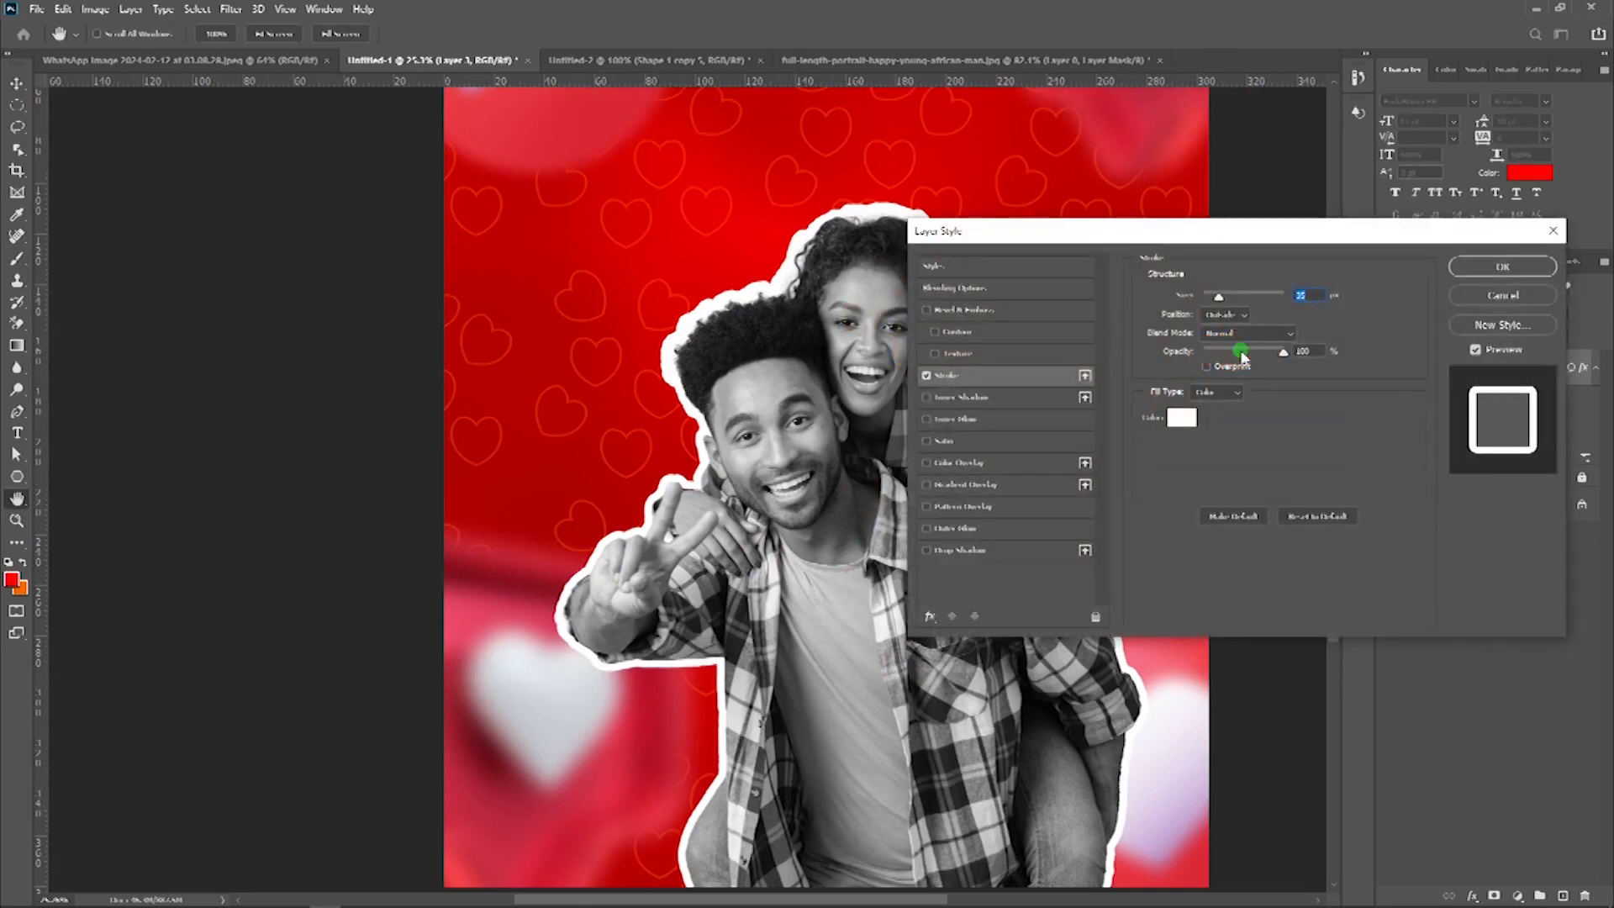
left_click_drag(1243, 357, 1266, 363)
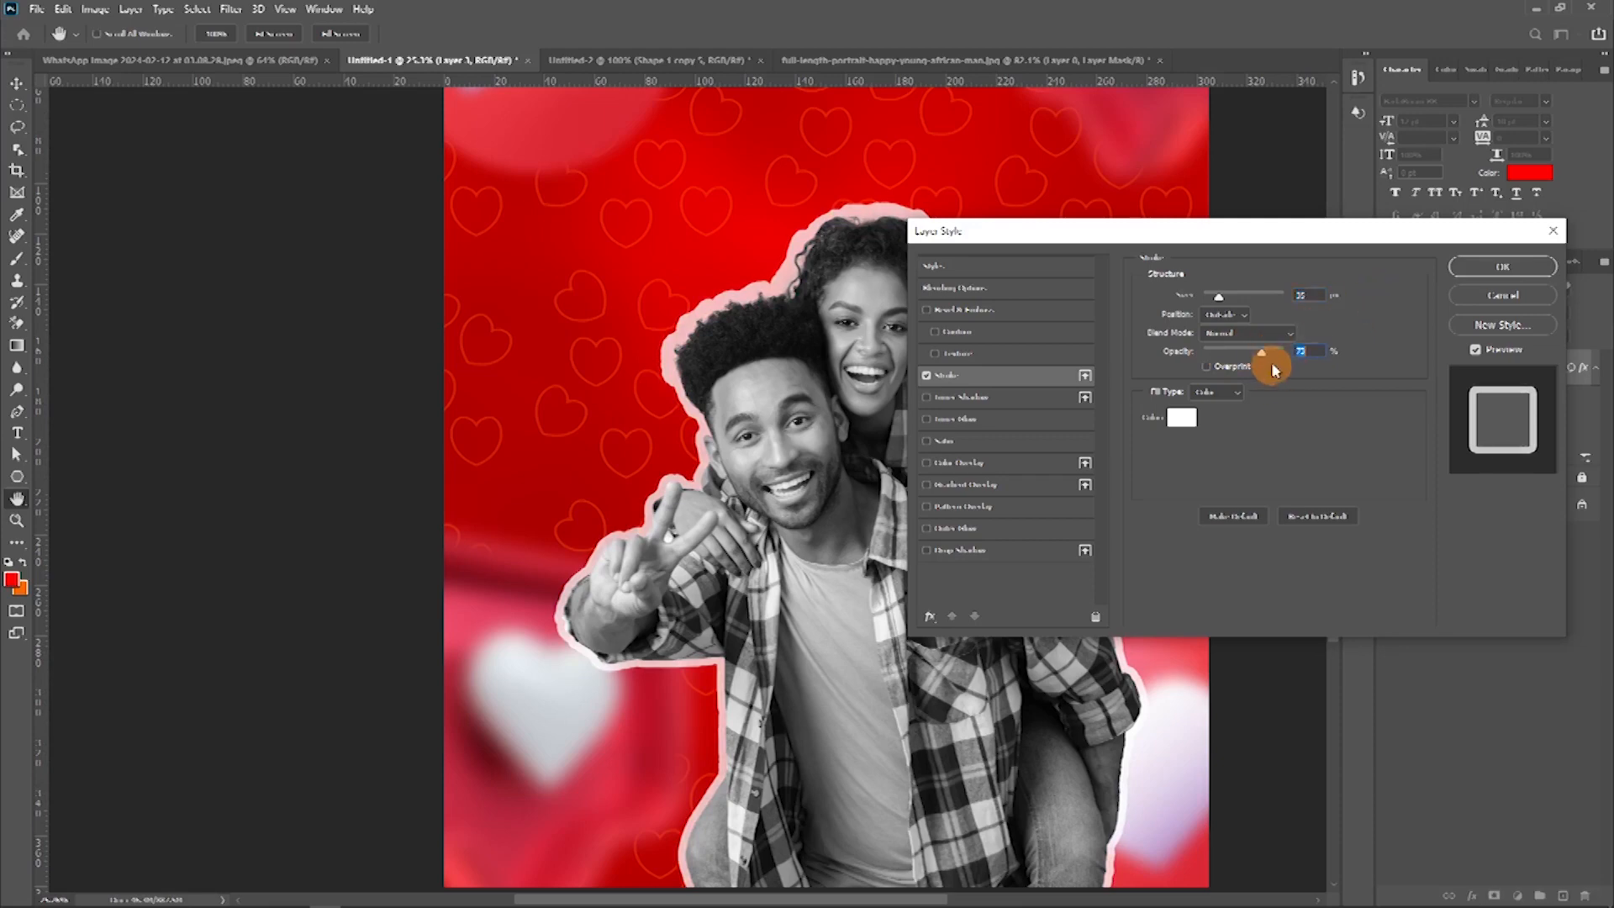
left_click(1274, 357)
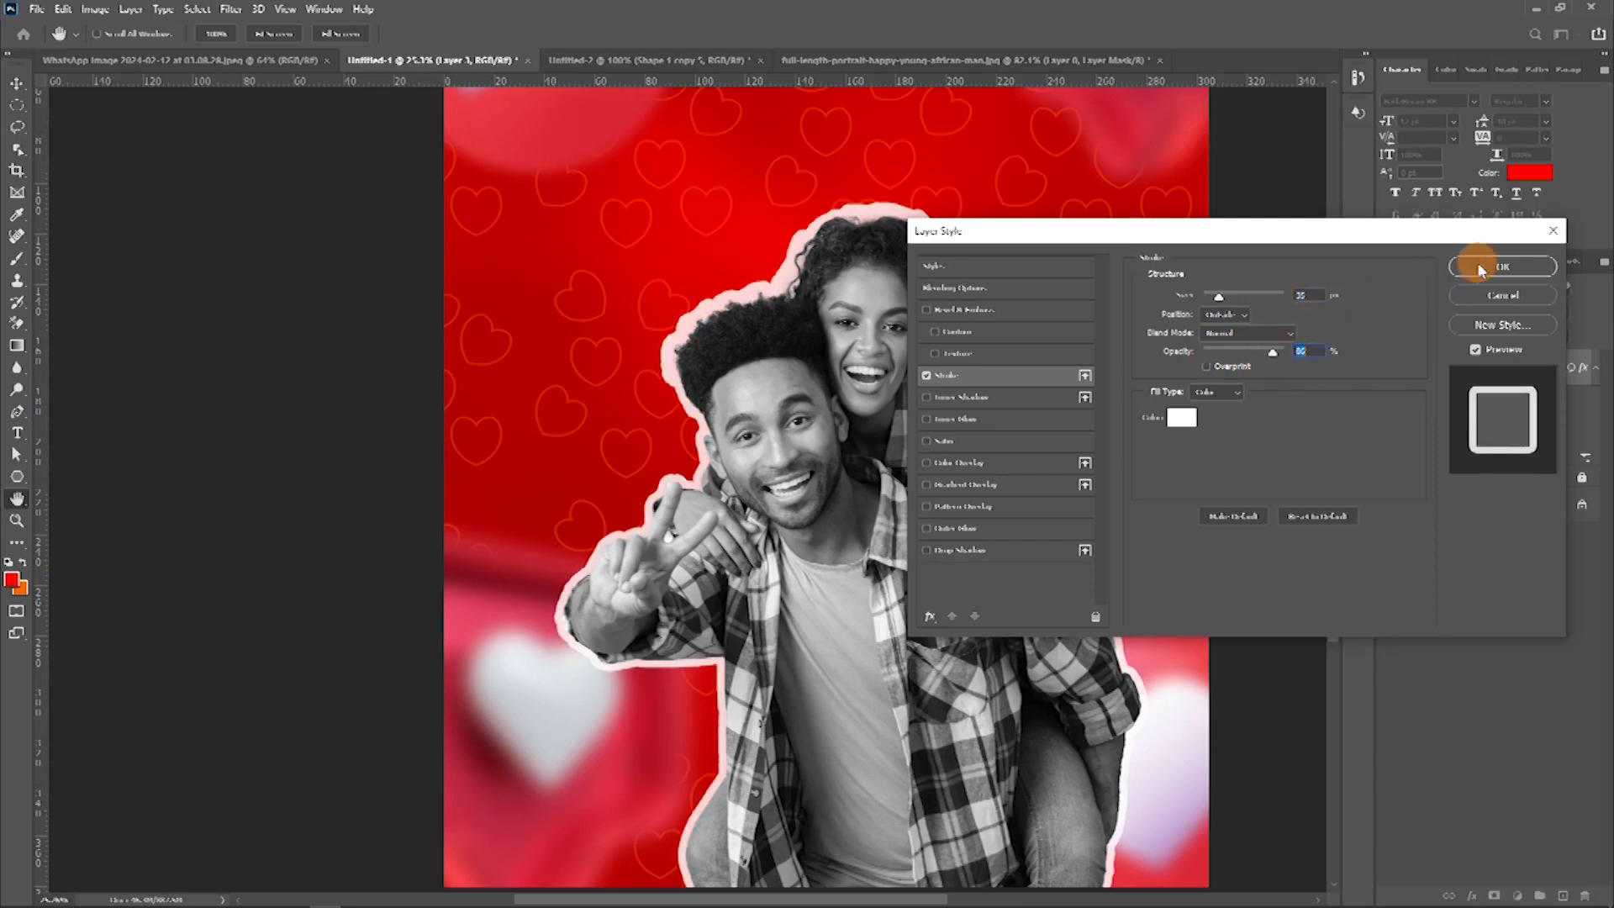
left_click(1286, 358)
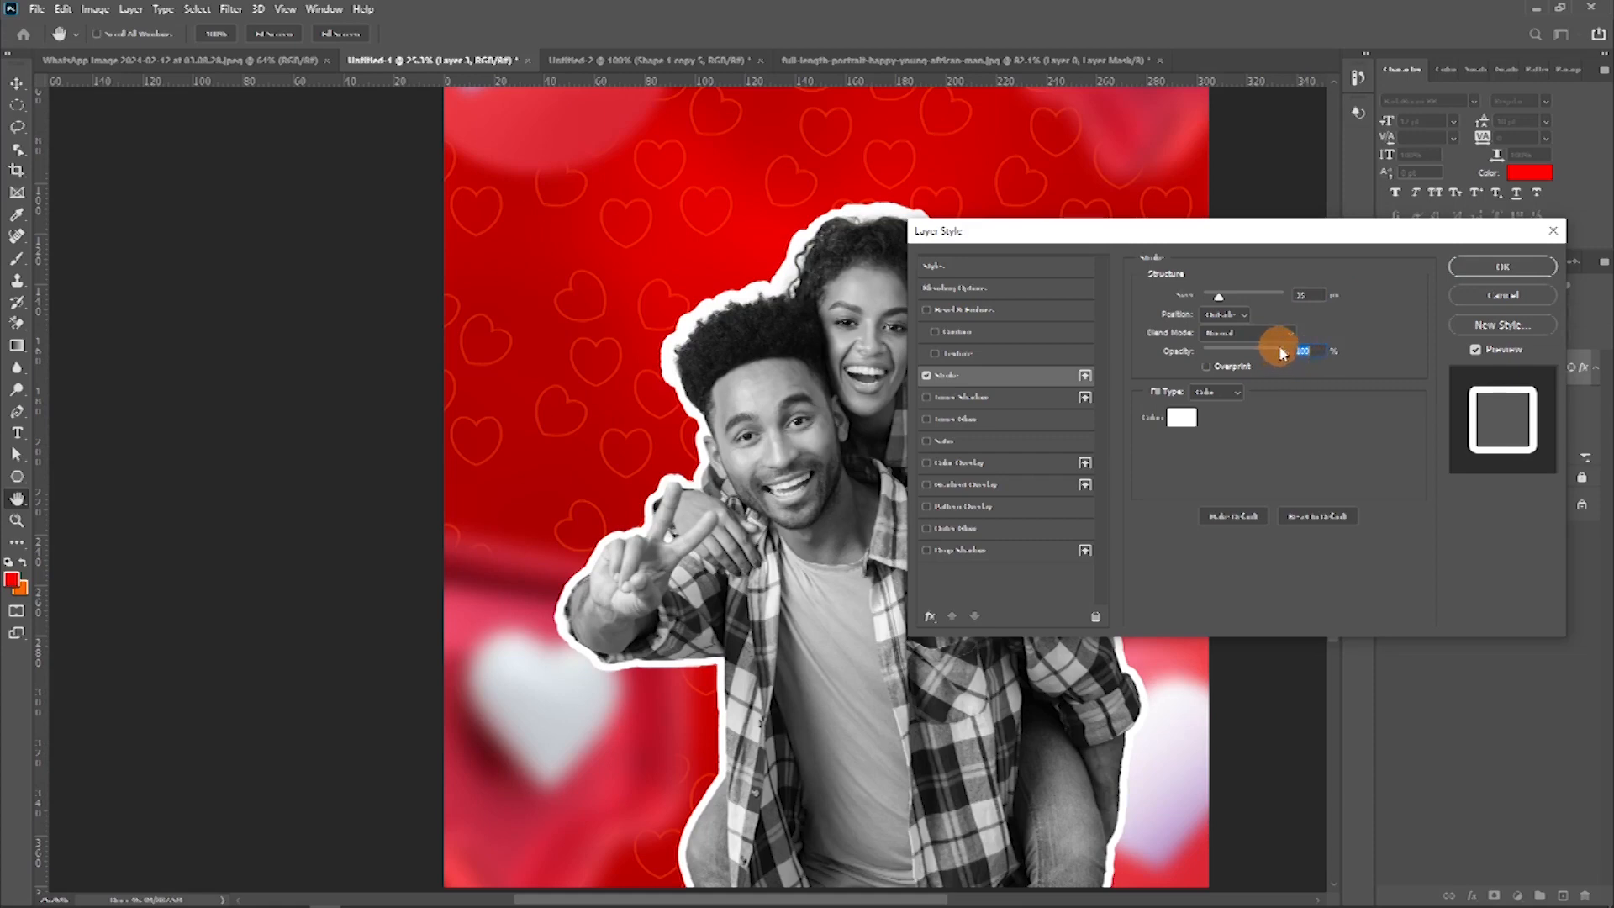
left_click(1496, 265)
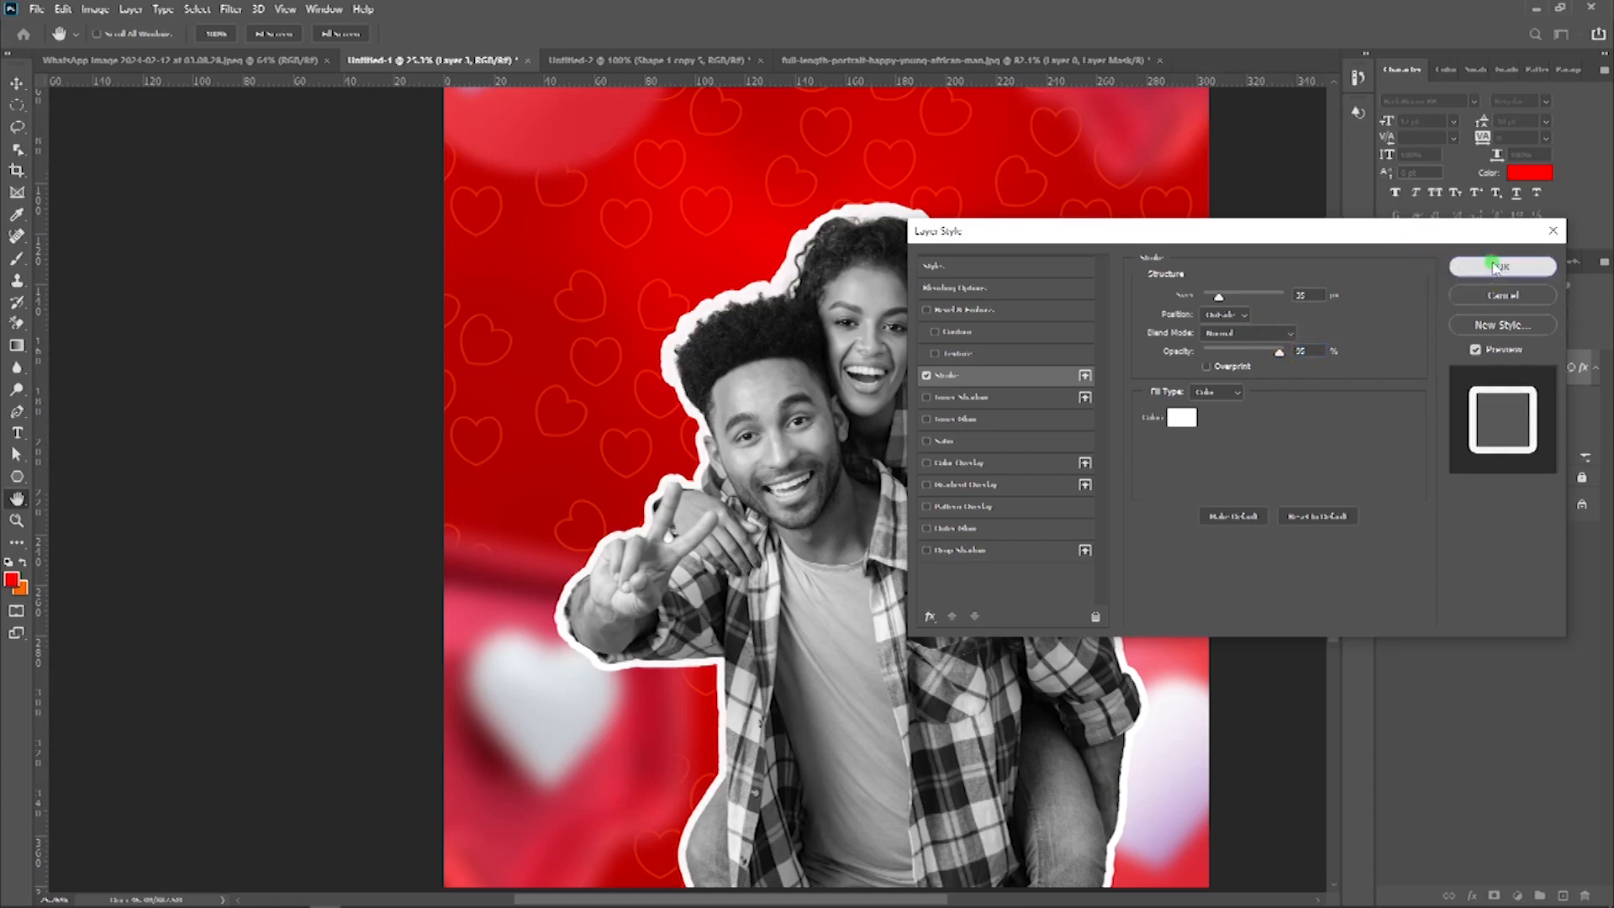
Step: Consult the reference flyer and add a new layer above the couple with its blend mode set to Screen
key("ctrl+minus")
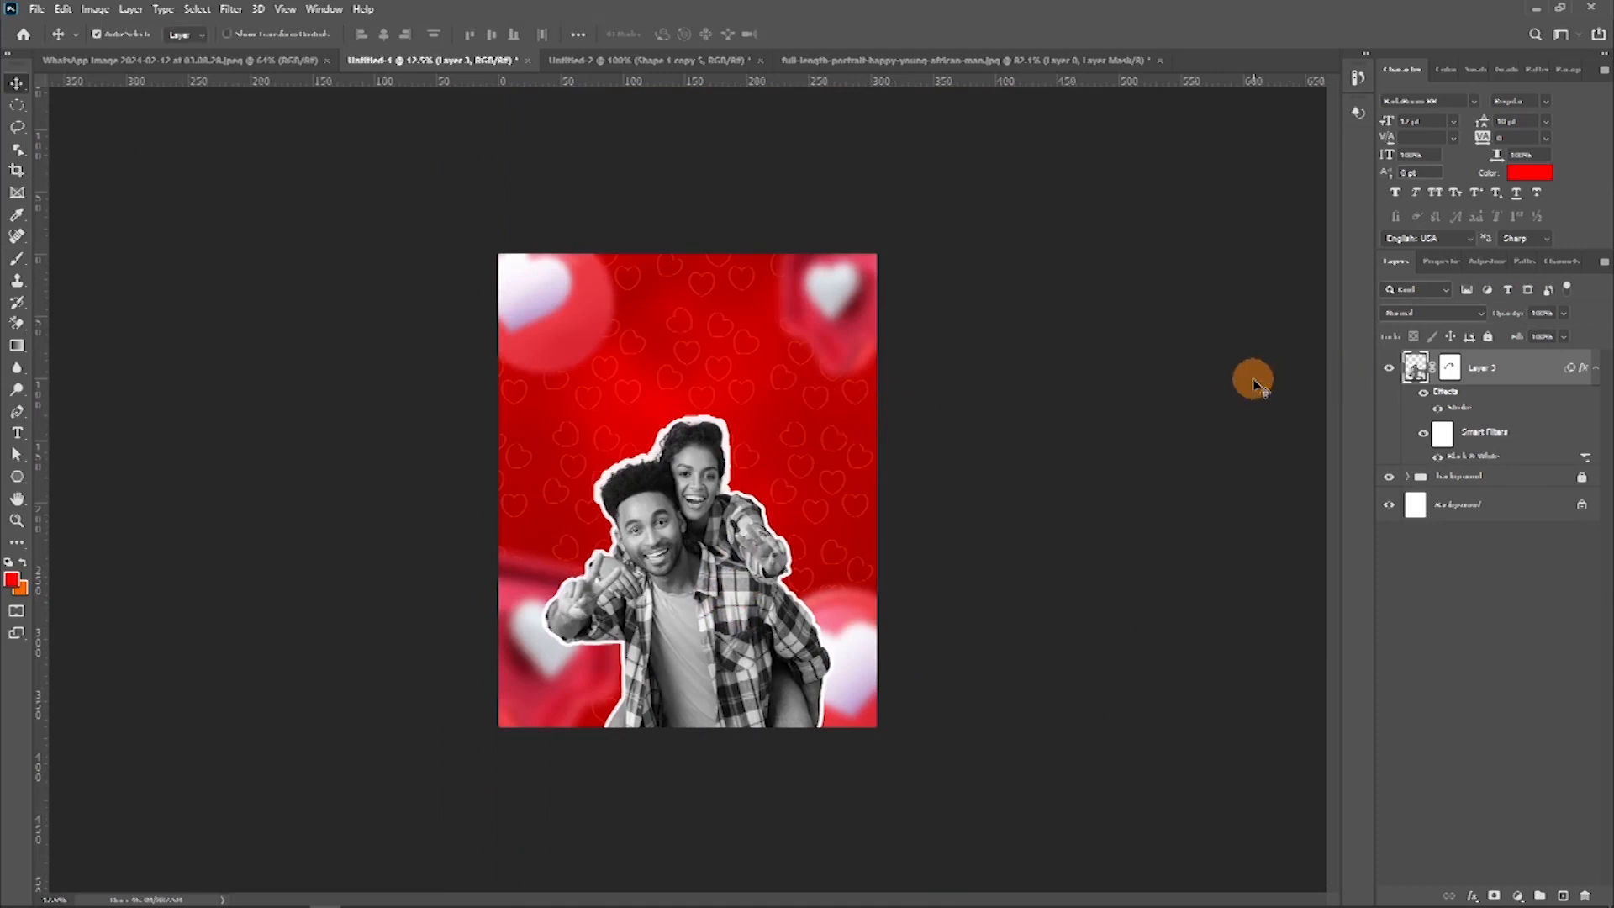
left_click(269, 61)
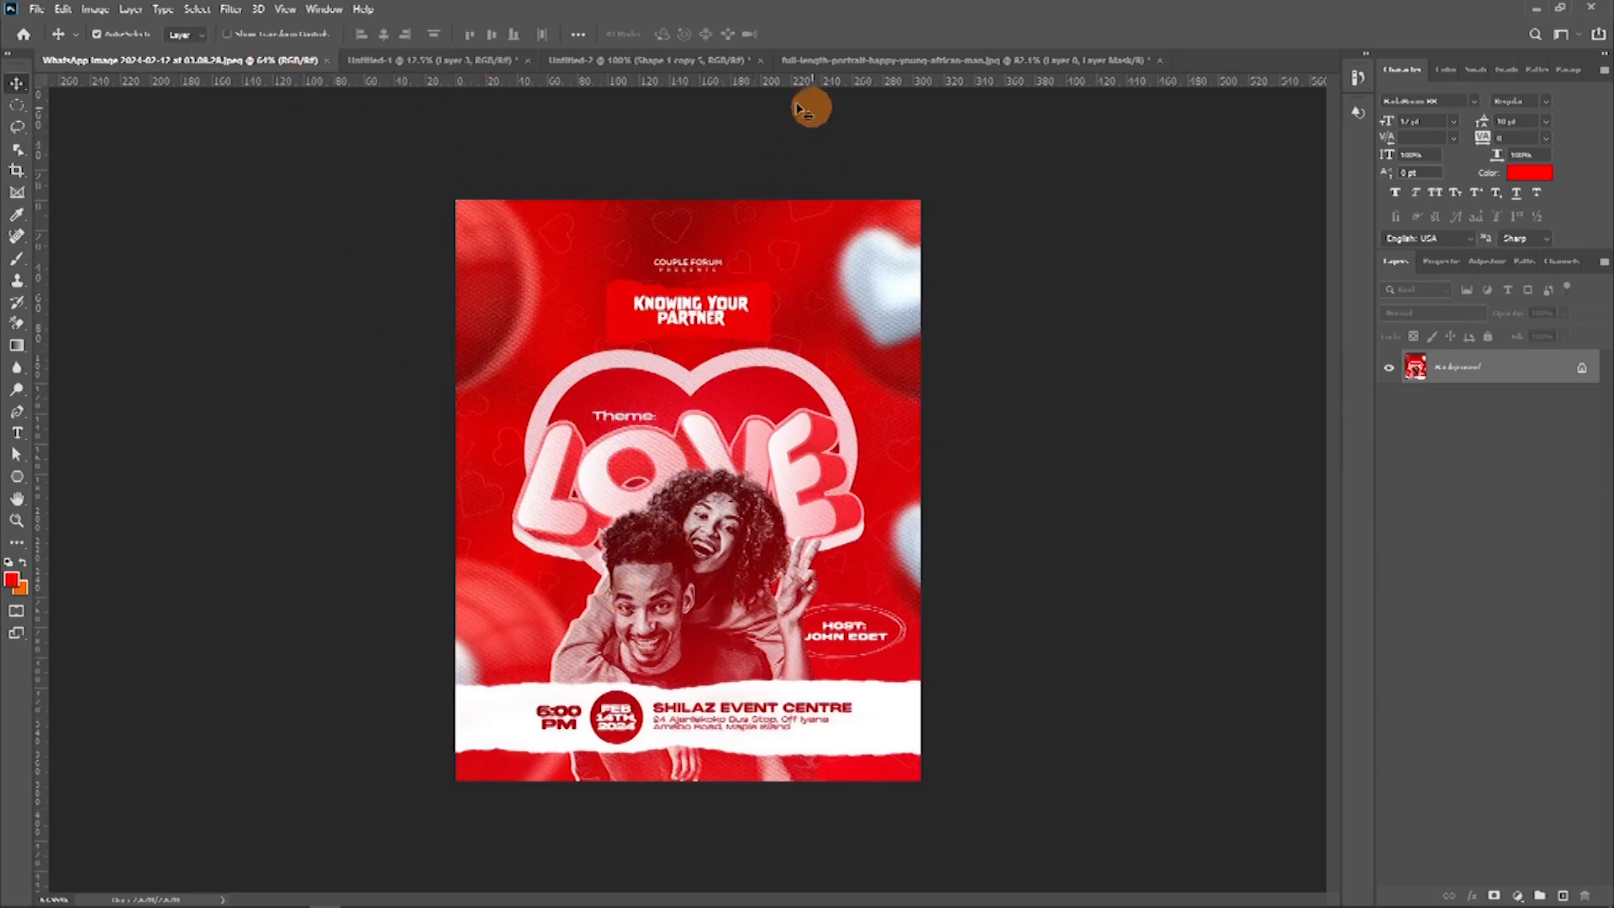
left_click(431, 68)
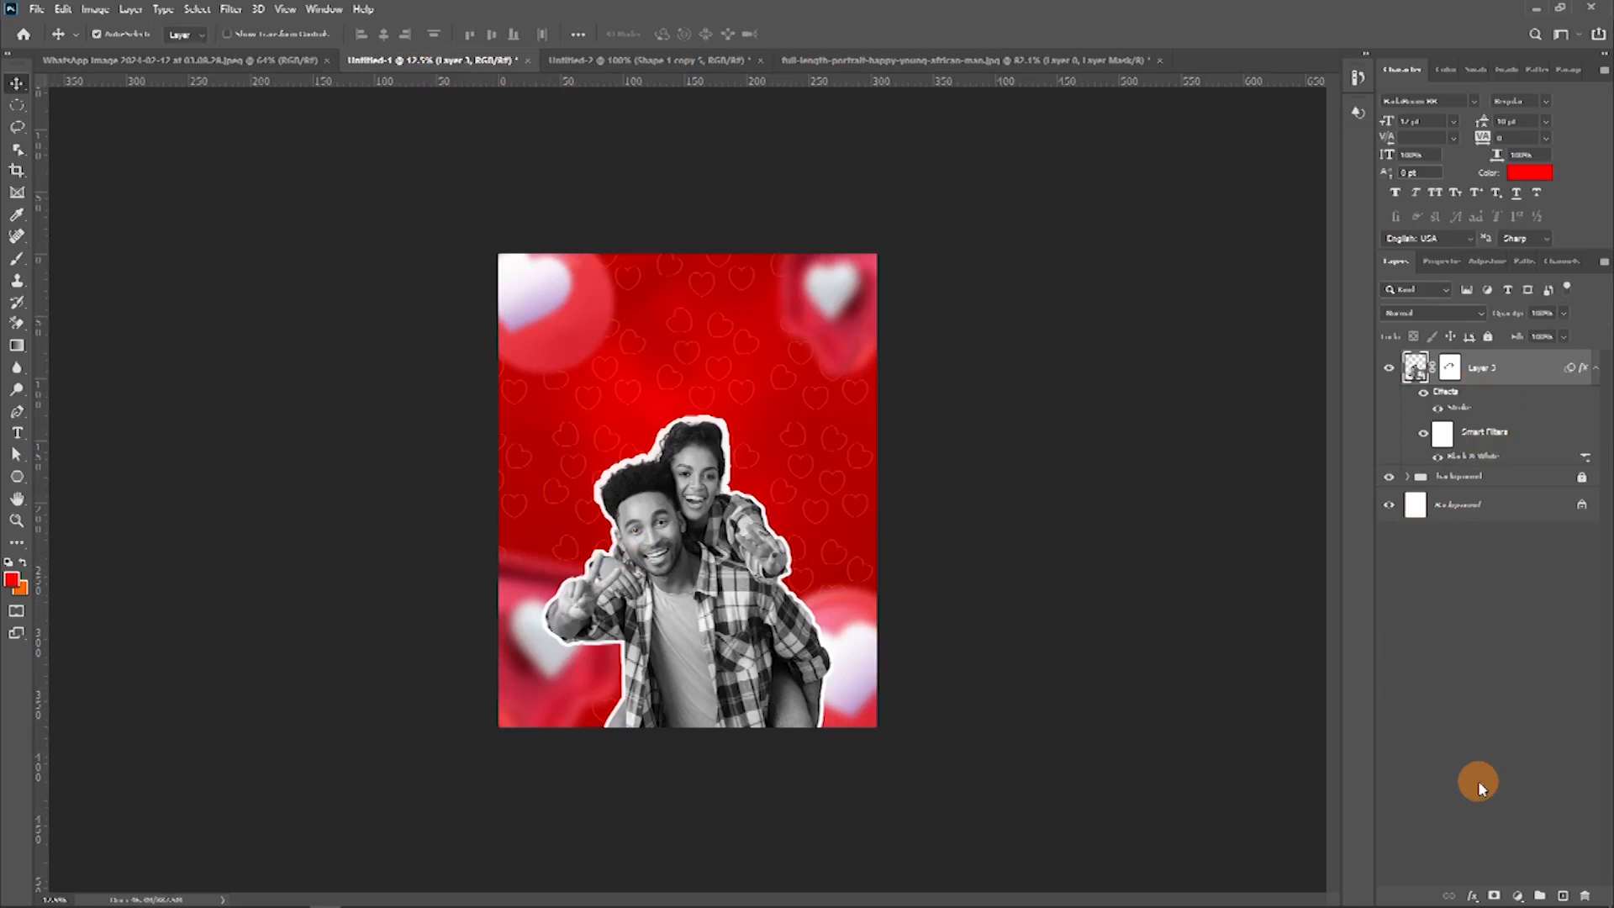
left_click(1564, 896)
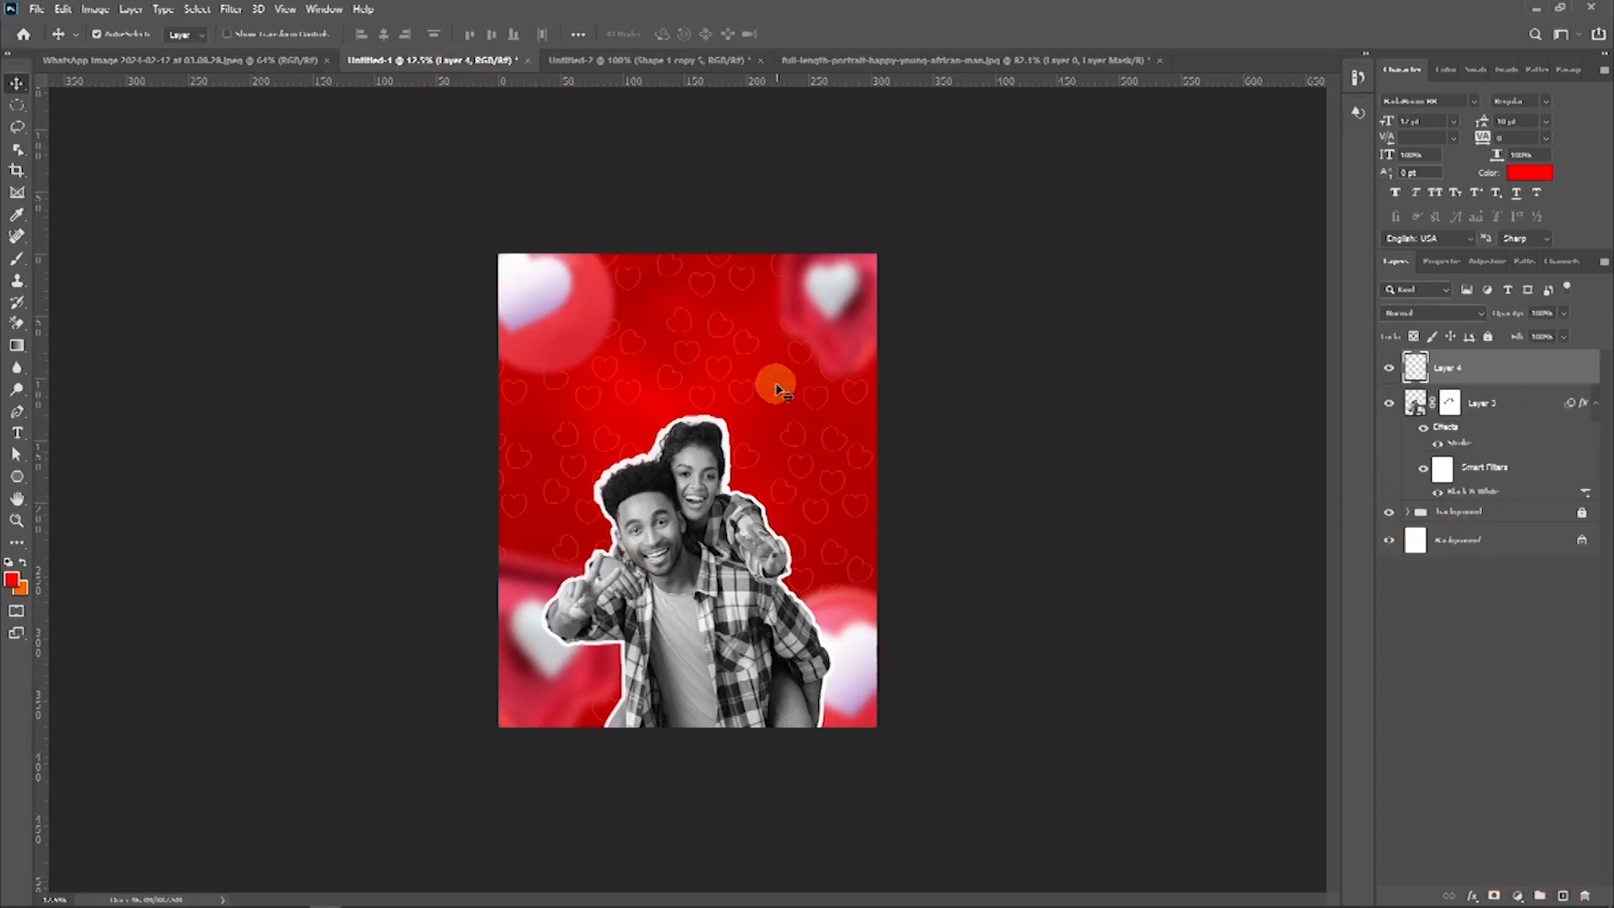
key("b")
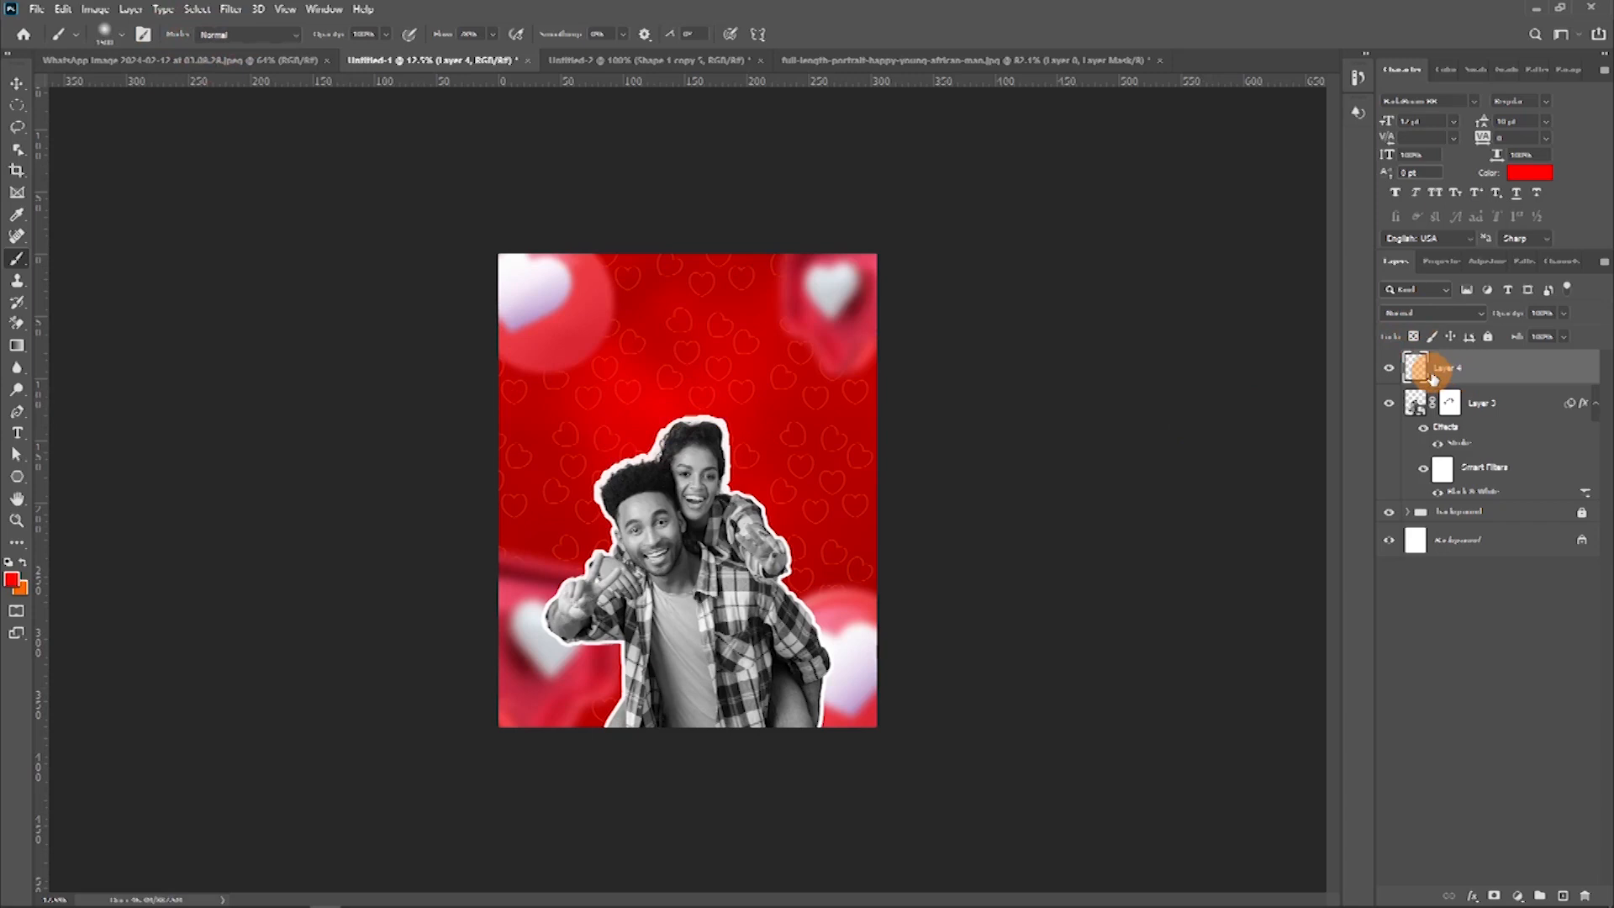
left_click(1427, 317)
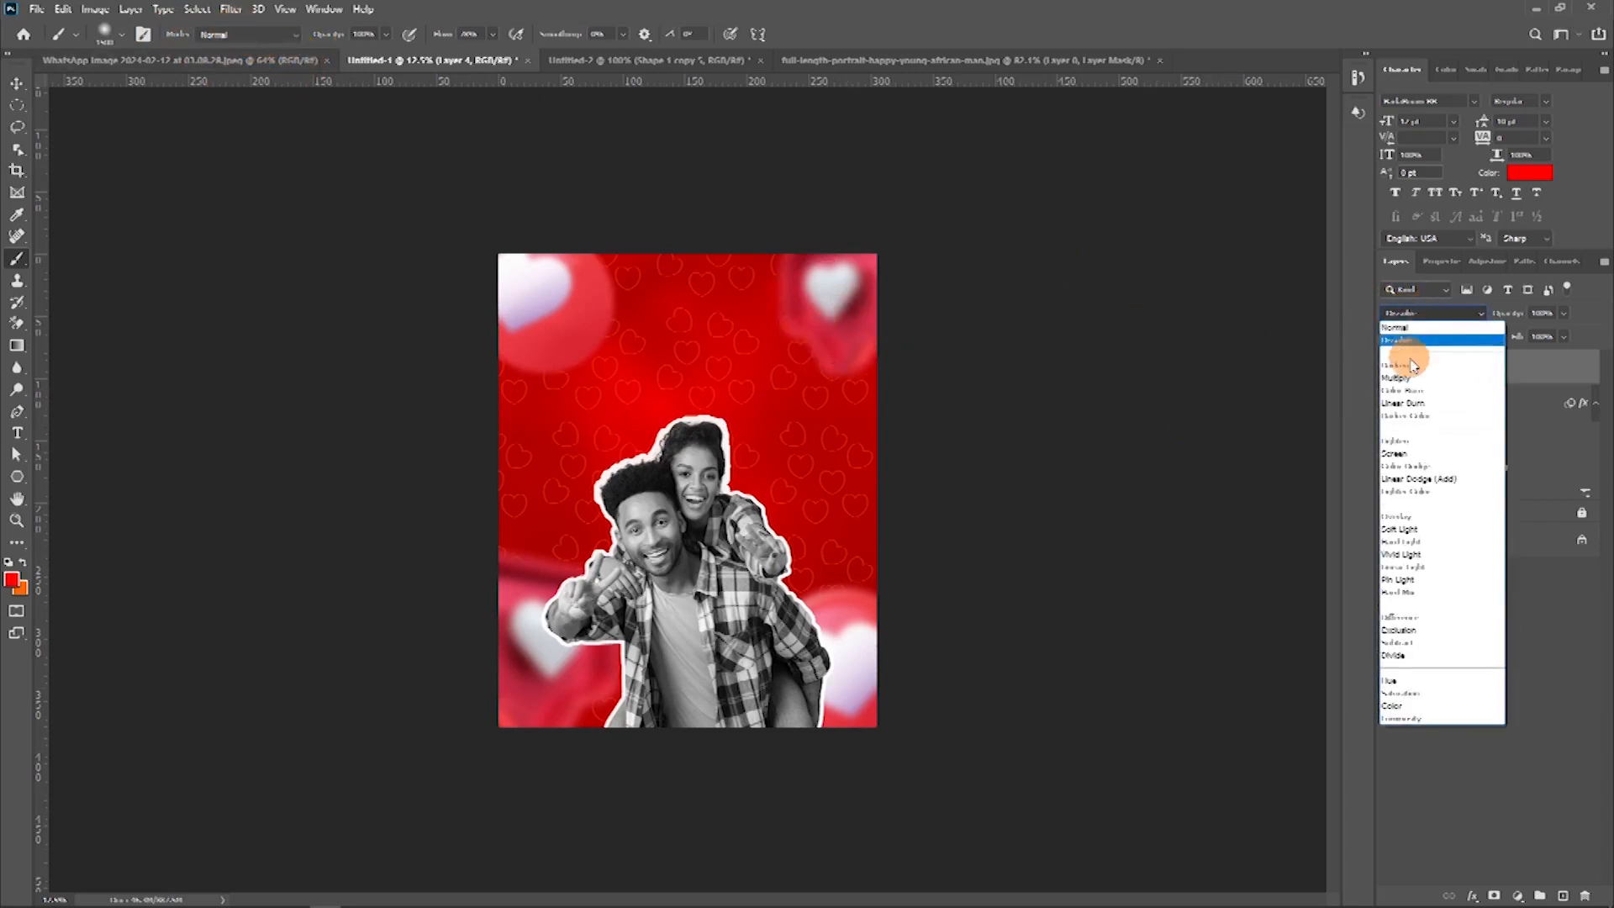
left_click(1398, 453)
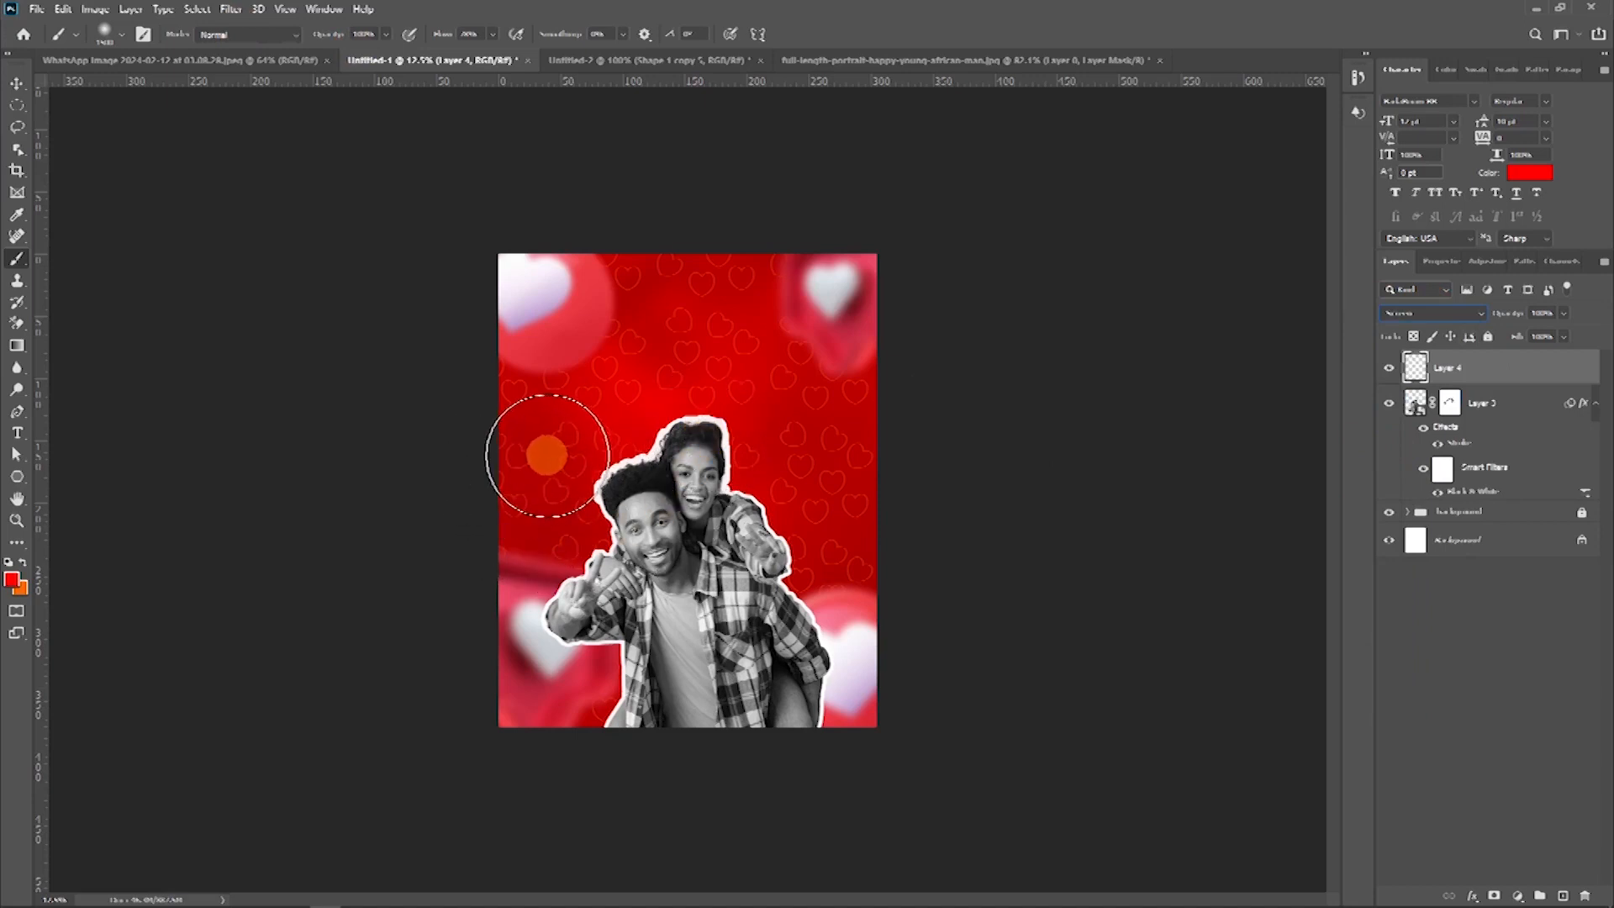
Step: Sample the background's pinkish red and brush a soft tint over the couple's shirts and arms on the Screen layer, adjusting the brush flow
left_click(573, 345, "alt")
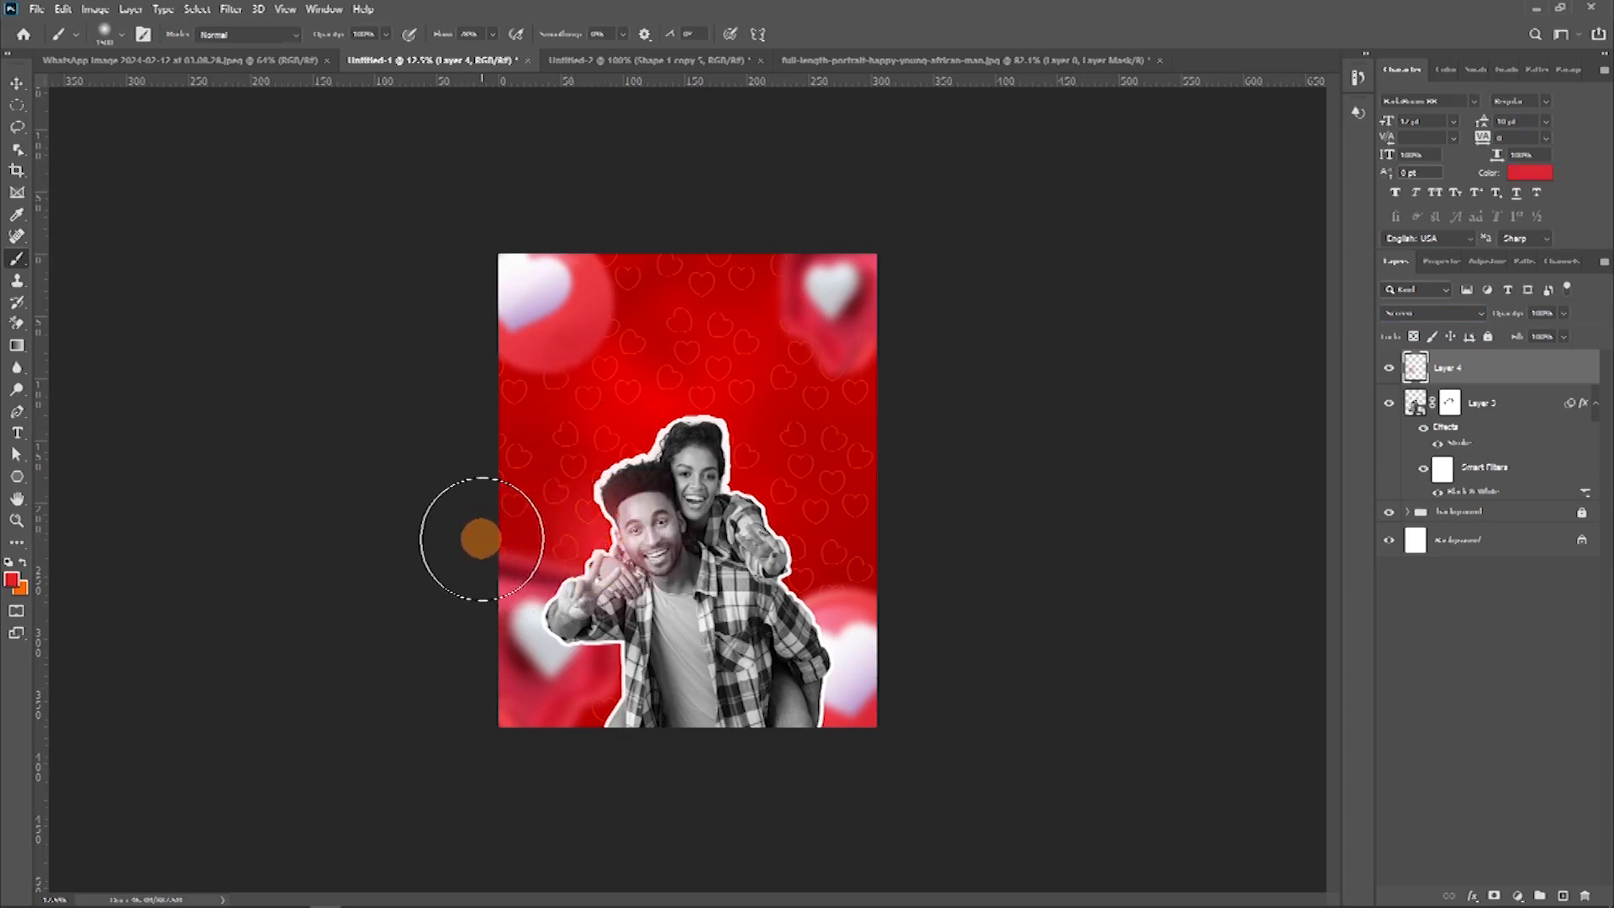
mouse_move(739, 595)
left_mouse_down()
mouse_move(738, 558)
mouse_move(764, 540)
mouse_move(736, 651)
mouse_move(626, 672)
mouse_move(538, 656)
mouse_move(685, 471)
mouse_move(527, 271)
mouse_move(563, 213)
mouse_move(472, 205)
mouse_move(638, 433)
mouse_move(538, 73)
mouse_move(426, 55)
left_mouse_up()
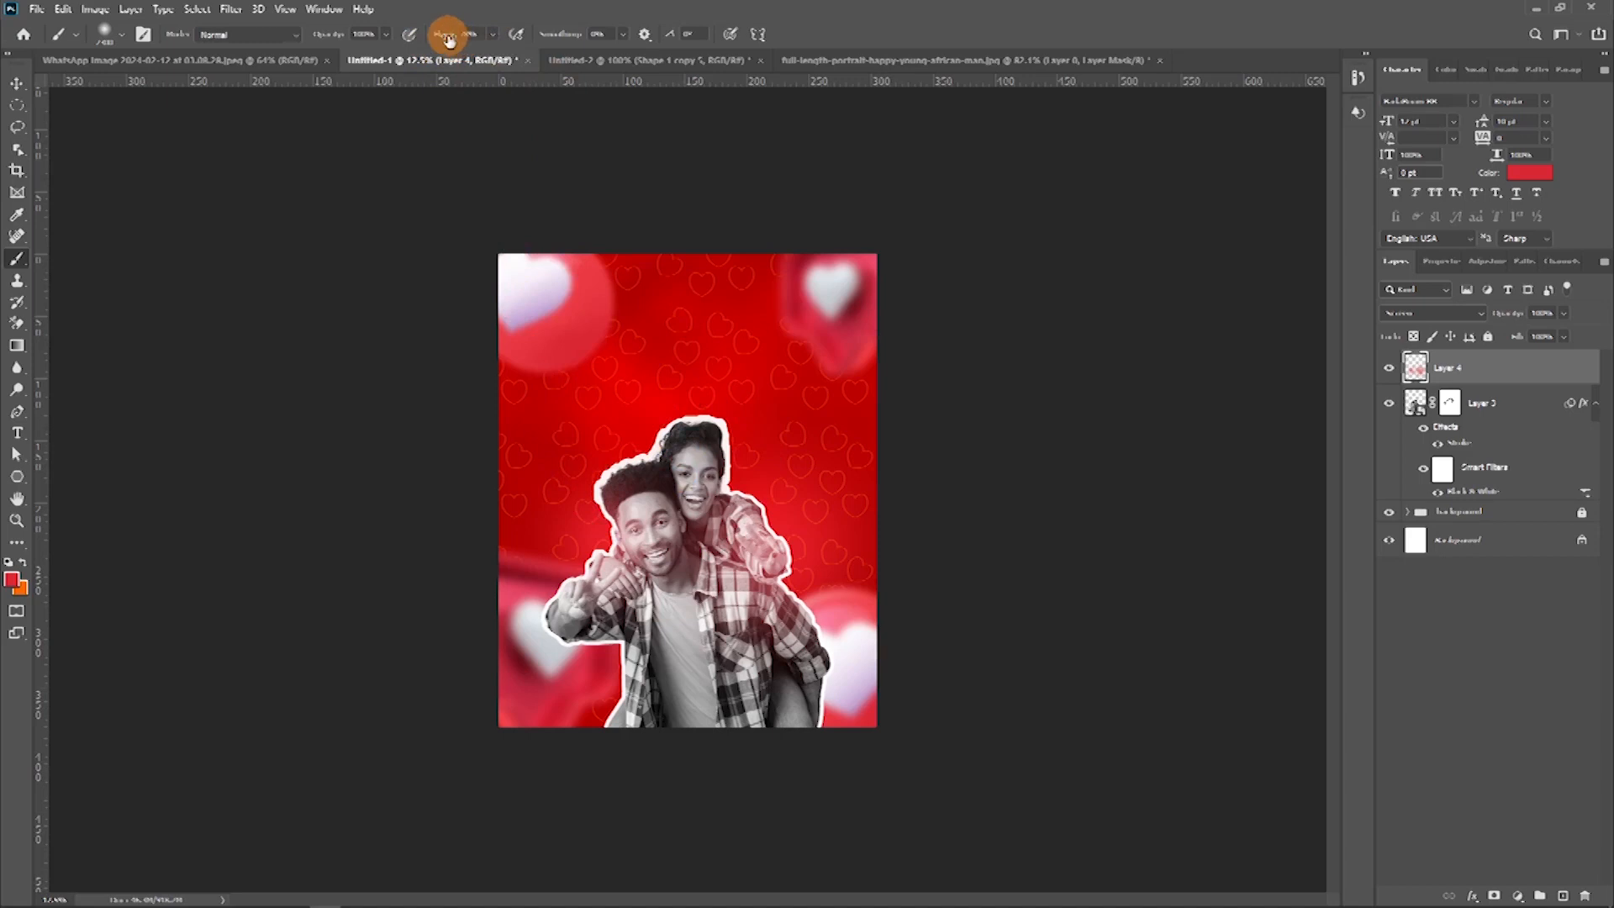
mouse_move(416, 51)
left_mouse_down()
mouse_move(604, 484)
mouse_move(631, 472)
mouse_move(607, 476)
mouse_move(567, 607)
mouse_move(574, 645)
mouse_move(521, 708)
mouse_move(571, 703)
mouse_move(513, 821)
mouse_move(682, 852)
mouse_move(824, 741)
mouse_move(815, 701)
mouse_move(797, 708)
mouse_move(795, 604)
mouse_move(827, 581)
mouse_move(662, 722)
mouse_move(588, 695)
mouse_move(576, 437)
mouse_move(532, 405)
mouse_move(753, 431)
mouse_move(728, 664)
mouse_move(656, 613)
left_mouse_up()
key("ctrl+plus")
key("ctrl+plus")
scroll(654, 607, "down", 3)
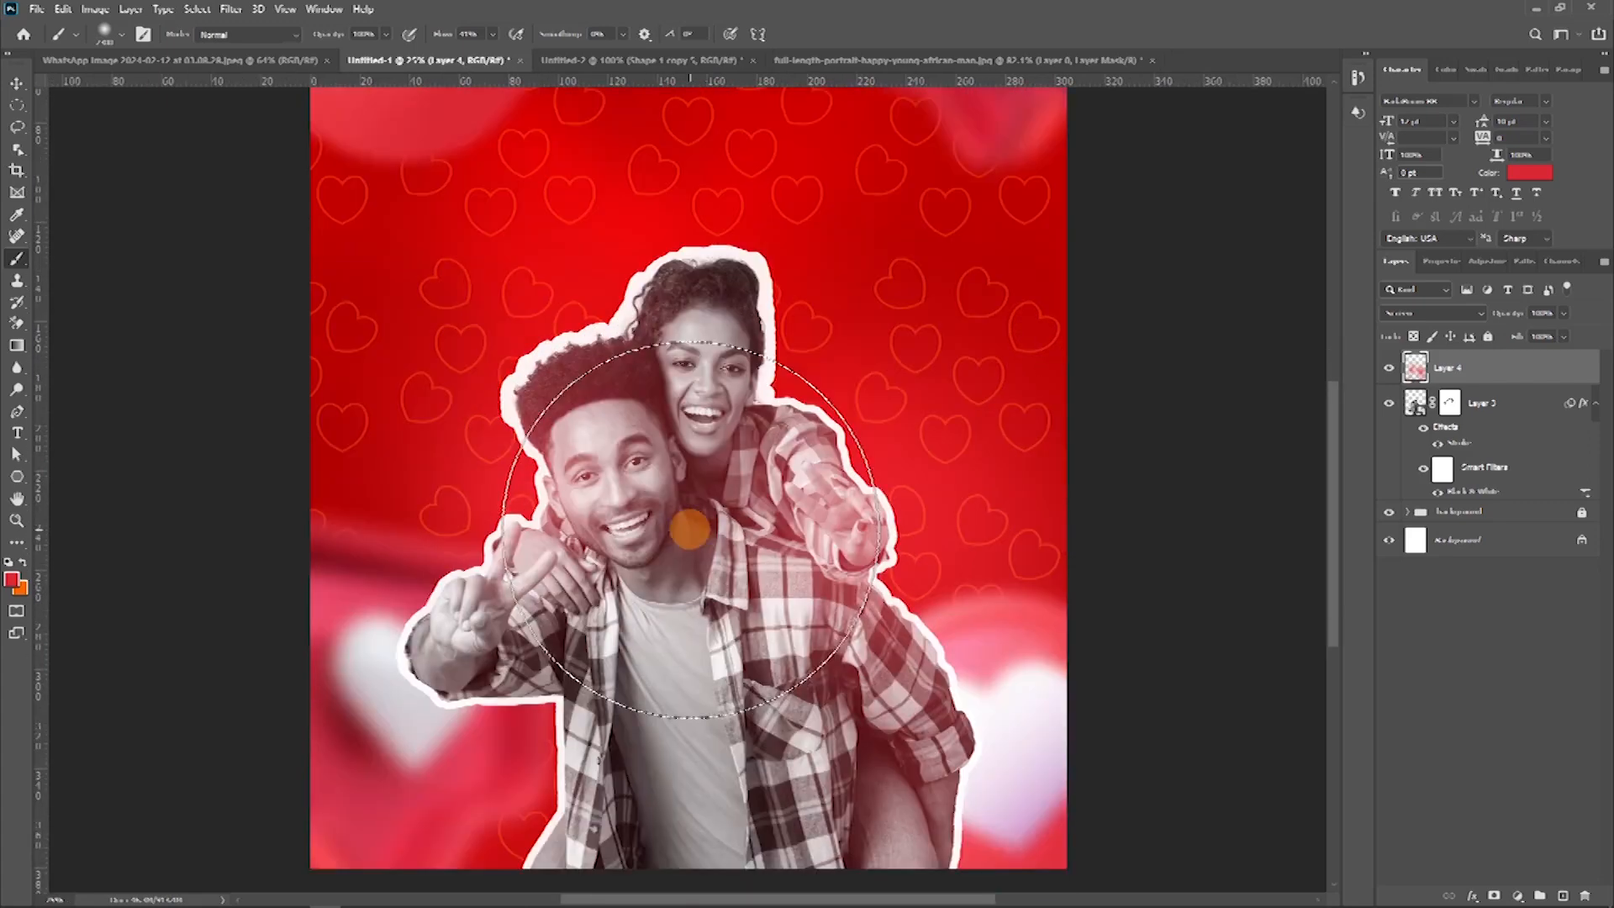
left_click(788, 496)
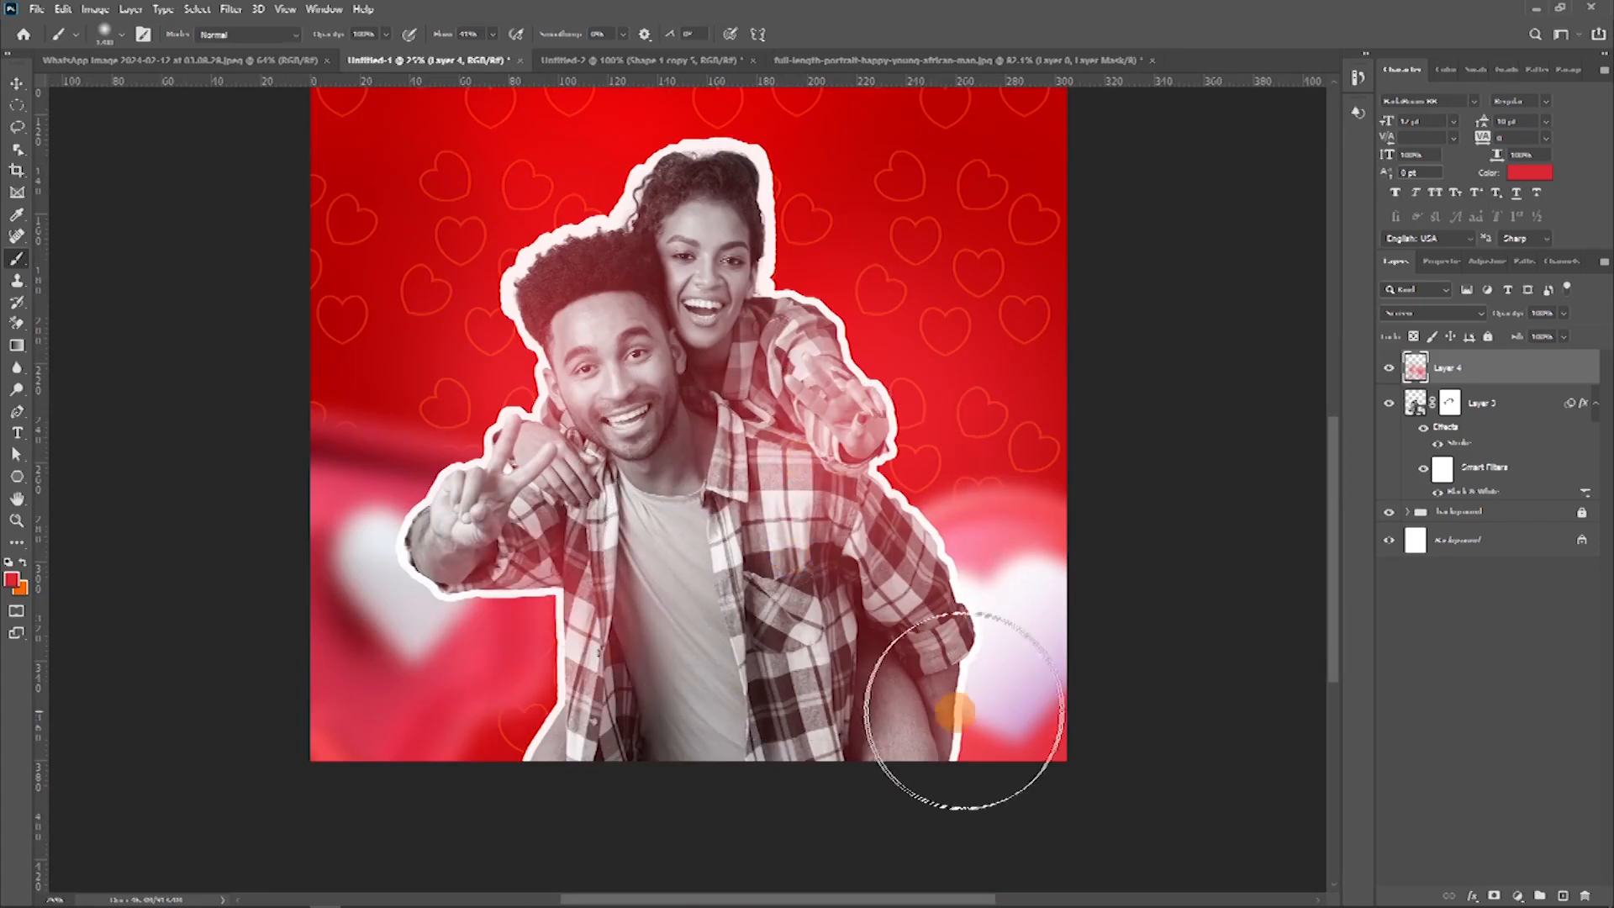
scroll(728, 763, "up", 2)
Step: Compare the couple close up with Group 1 hidden and shown
left_click(1426, 480)
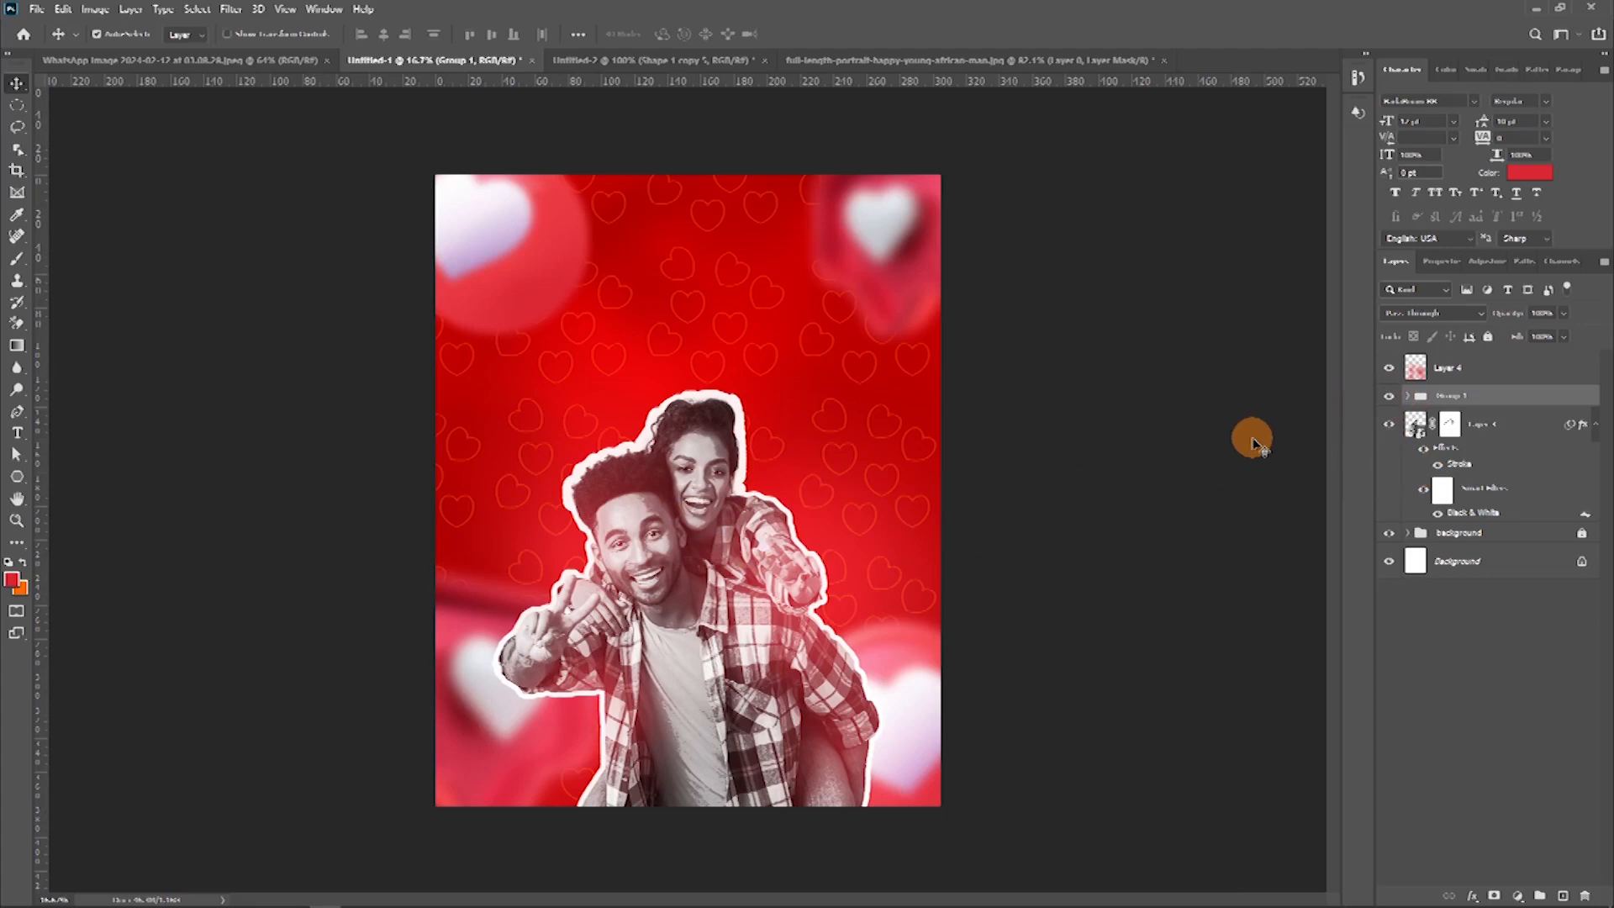
key("ctrl+plus")
key("ctrl+plus")
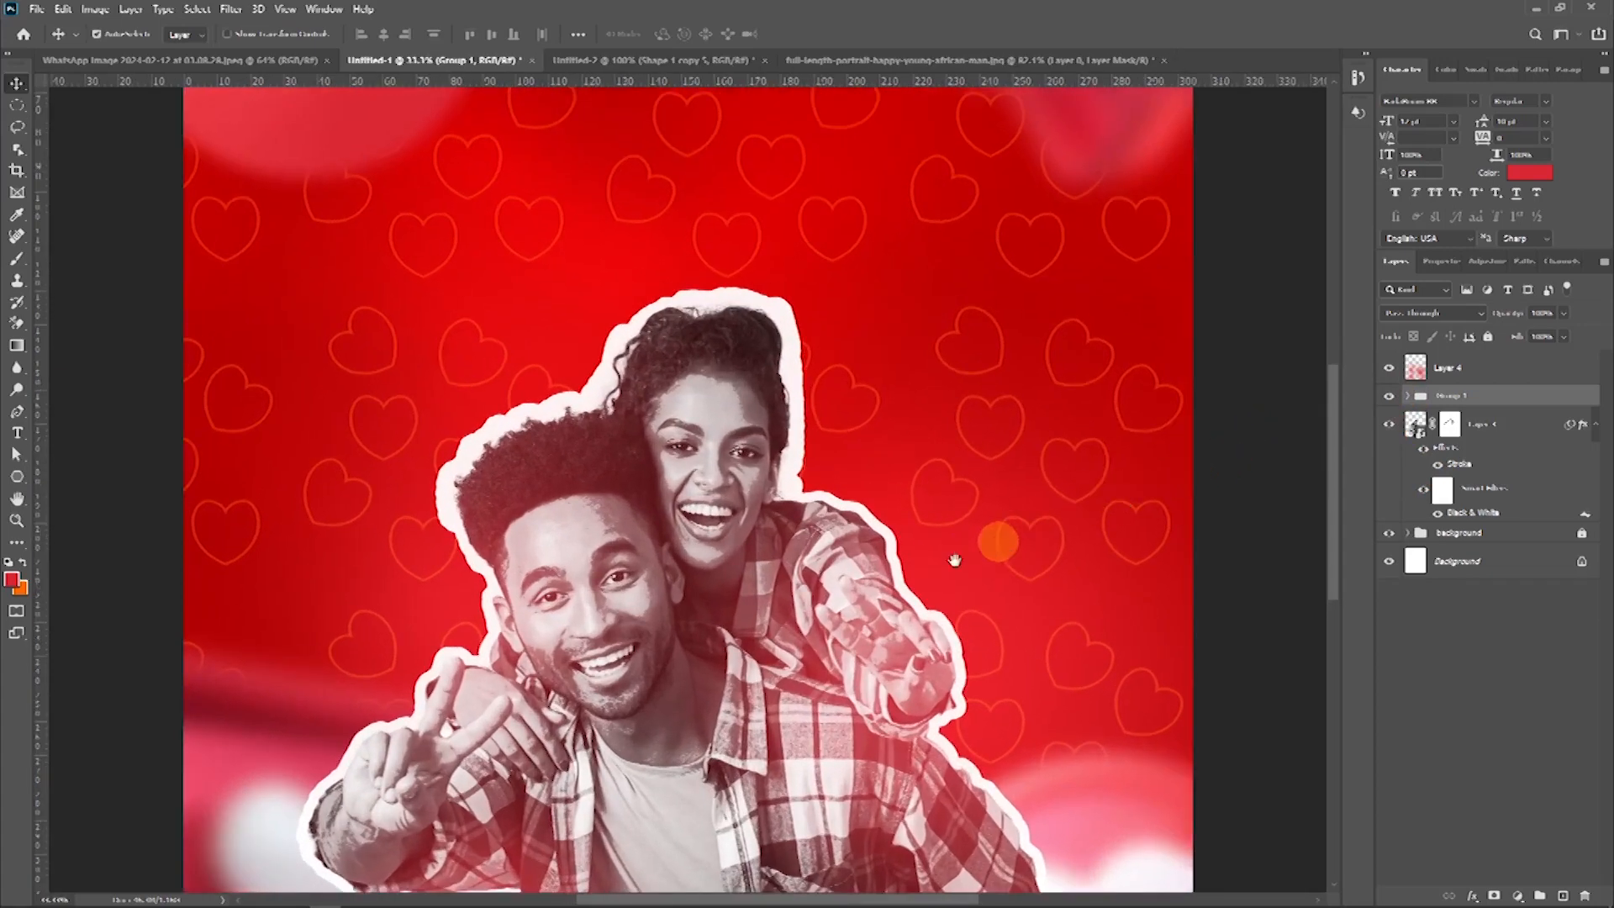
left_click_drag(955, 560, 1027, 382)
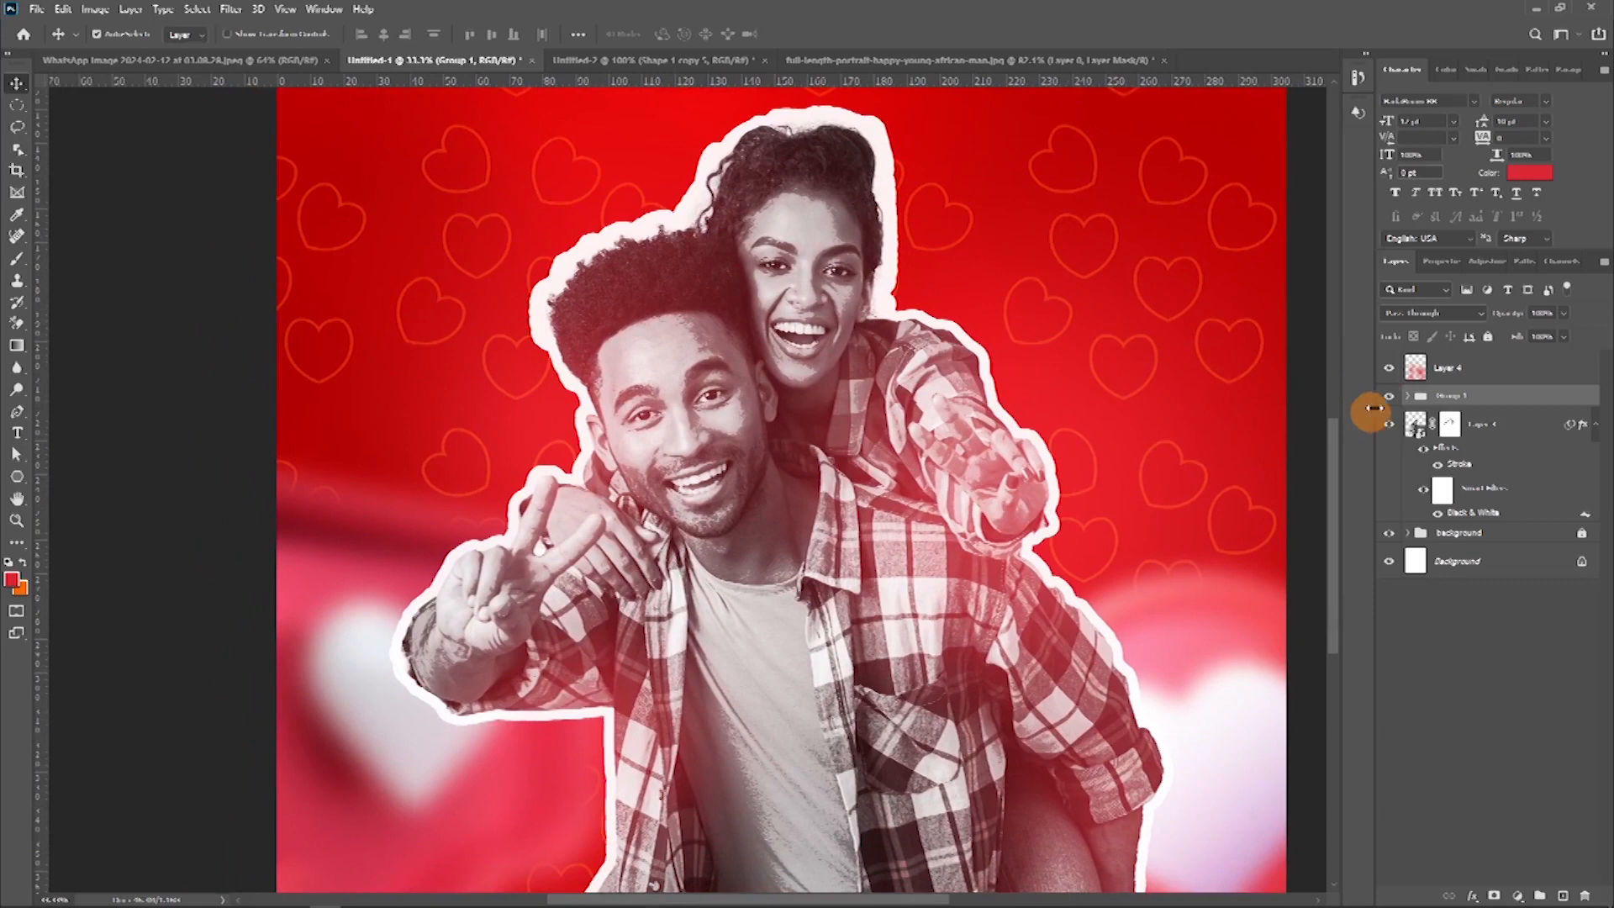
left_click(1388, 397)
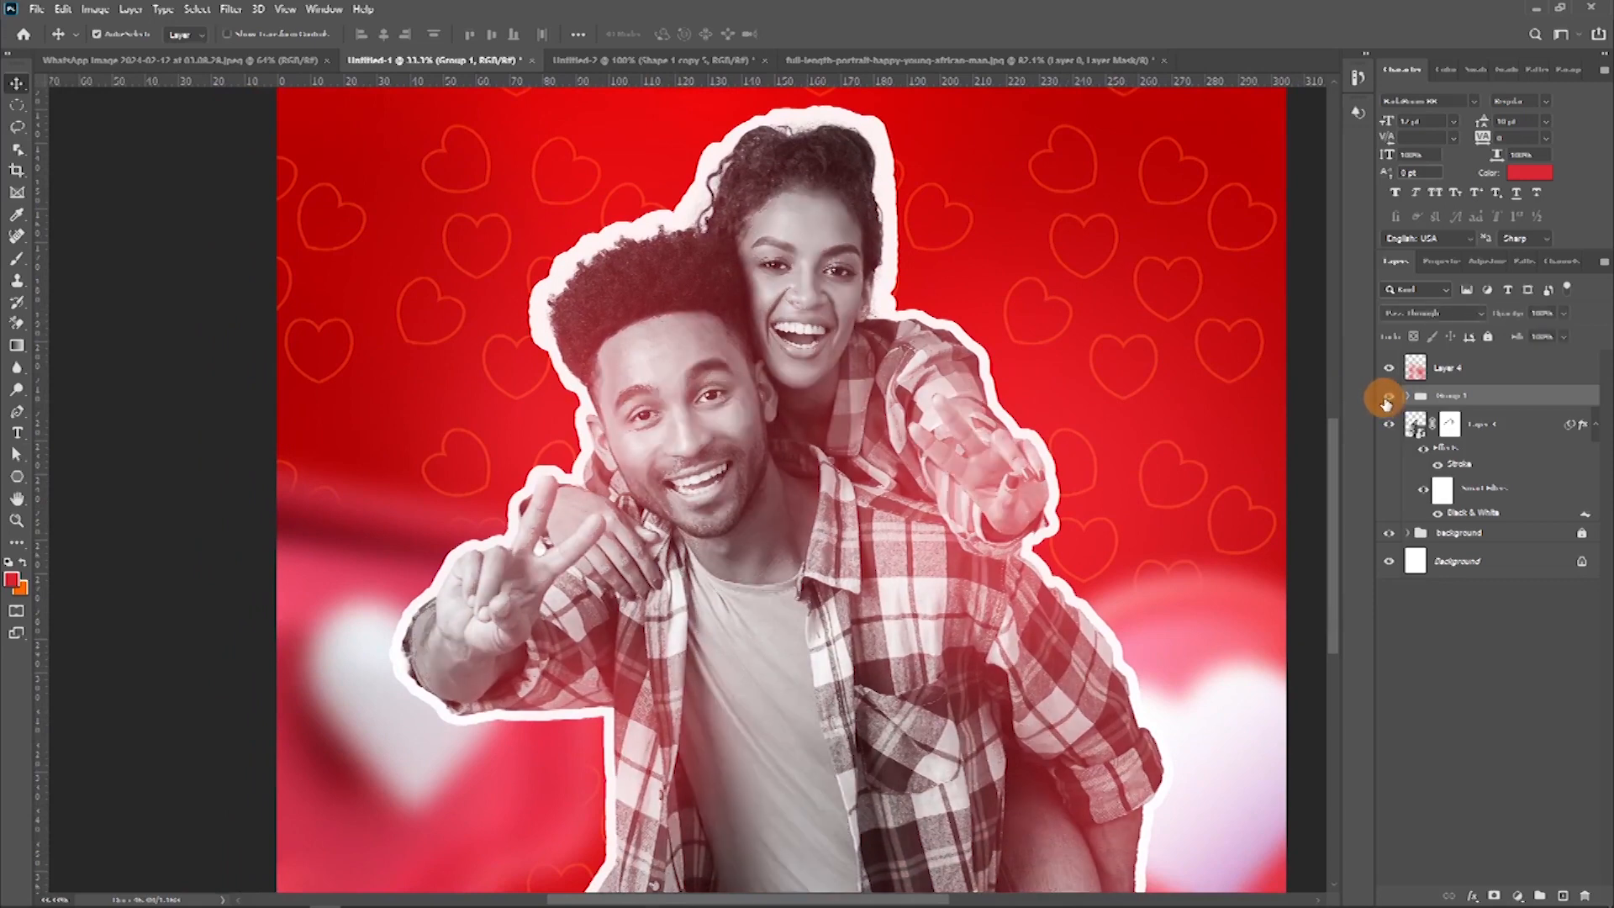
left_click(1385, 398)
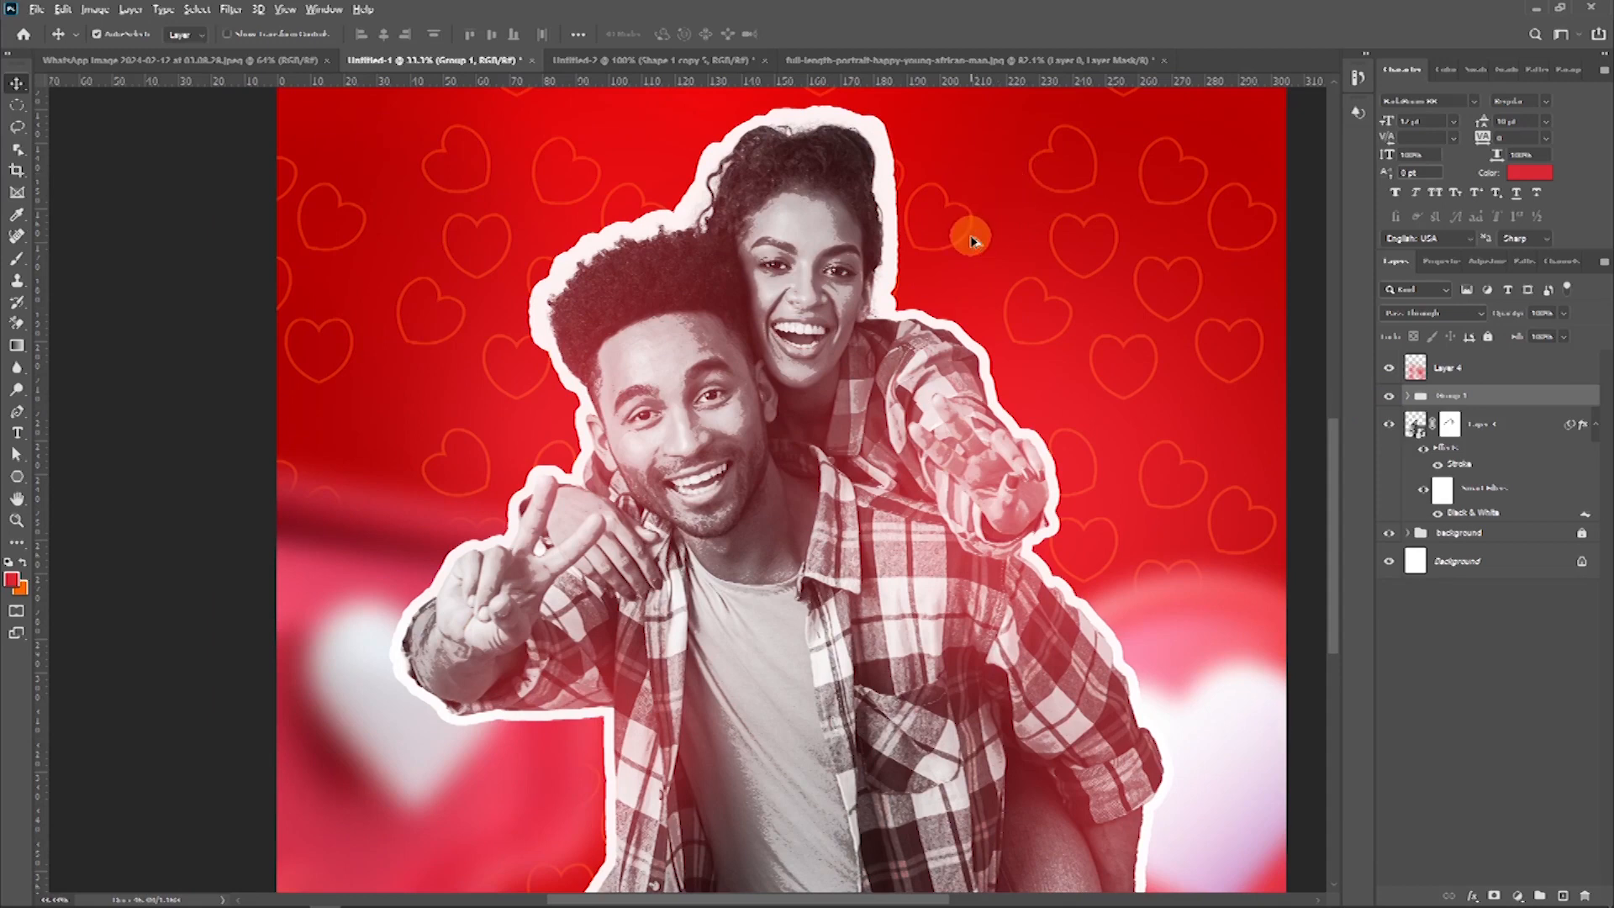
key("ctrl+minus")
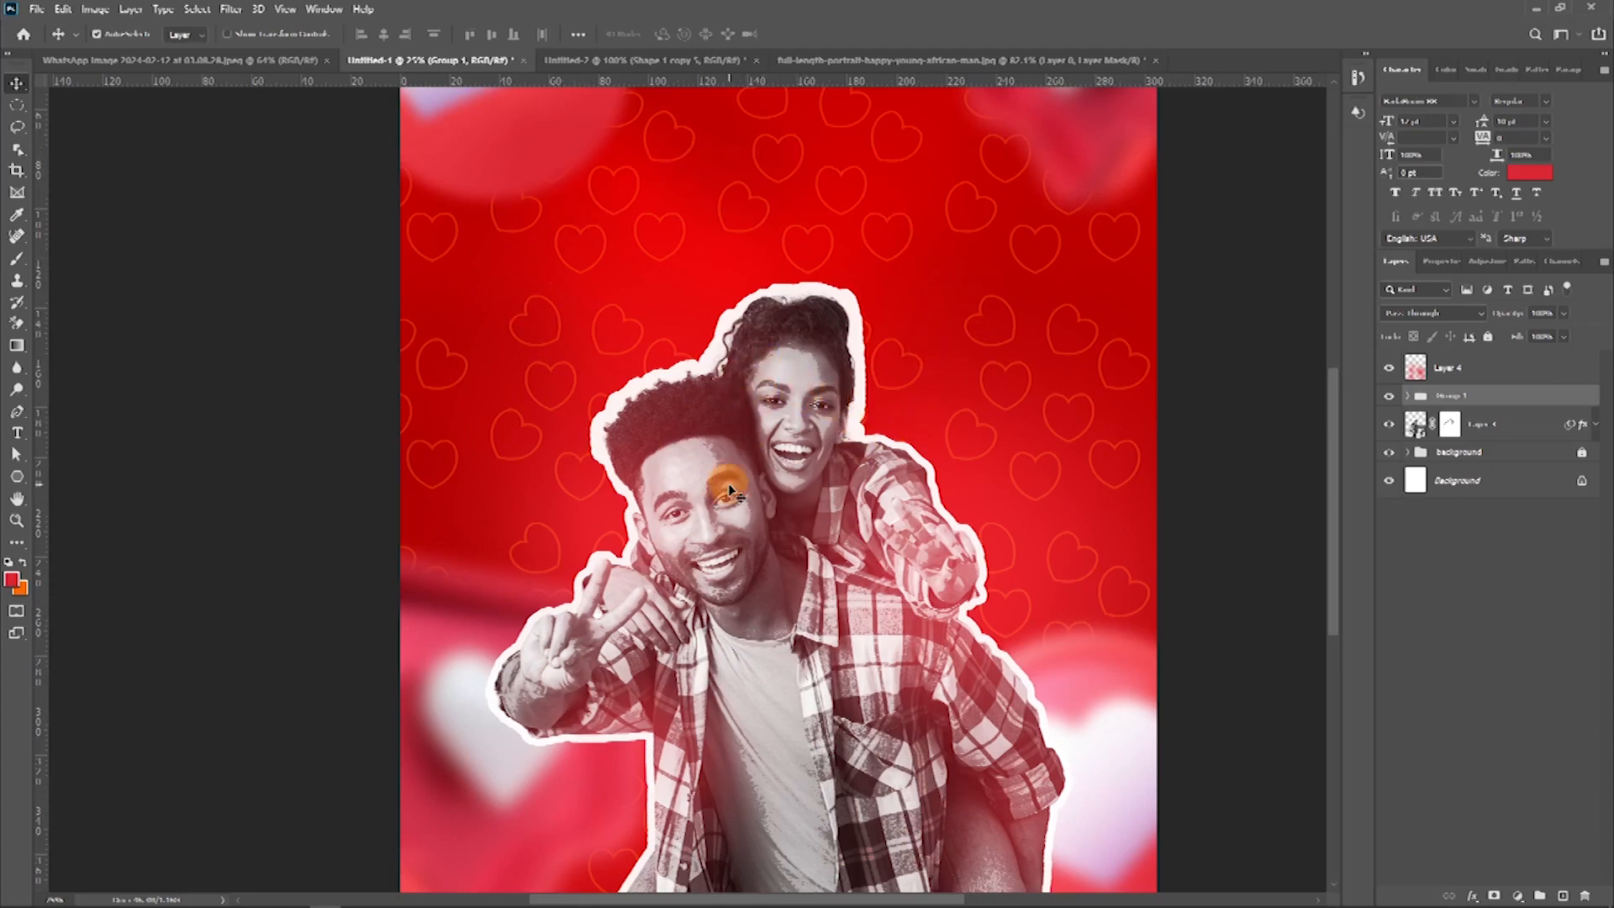
Step: Place the heart-shaped LOVE artwork on the flyer, scale it down and position it behind the couple's heads
key("ctrl+v")
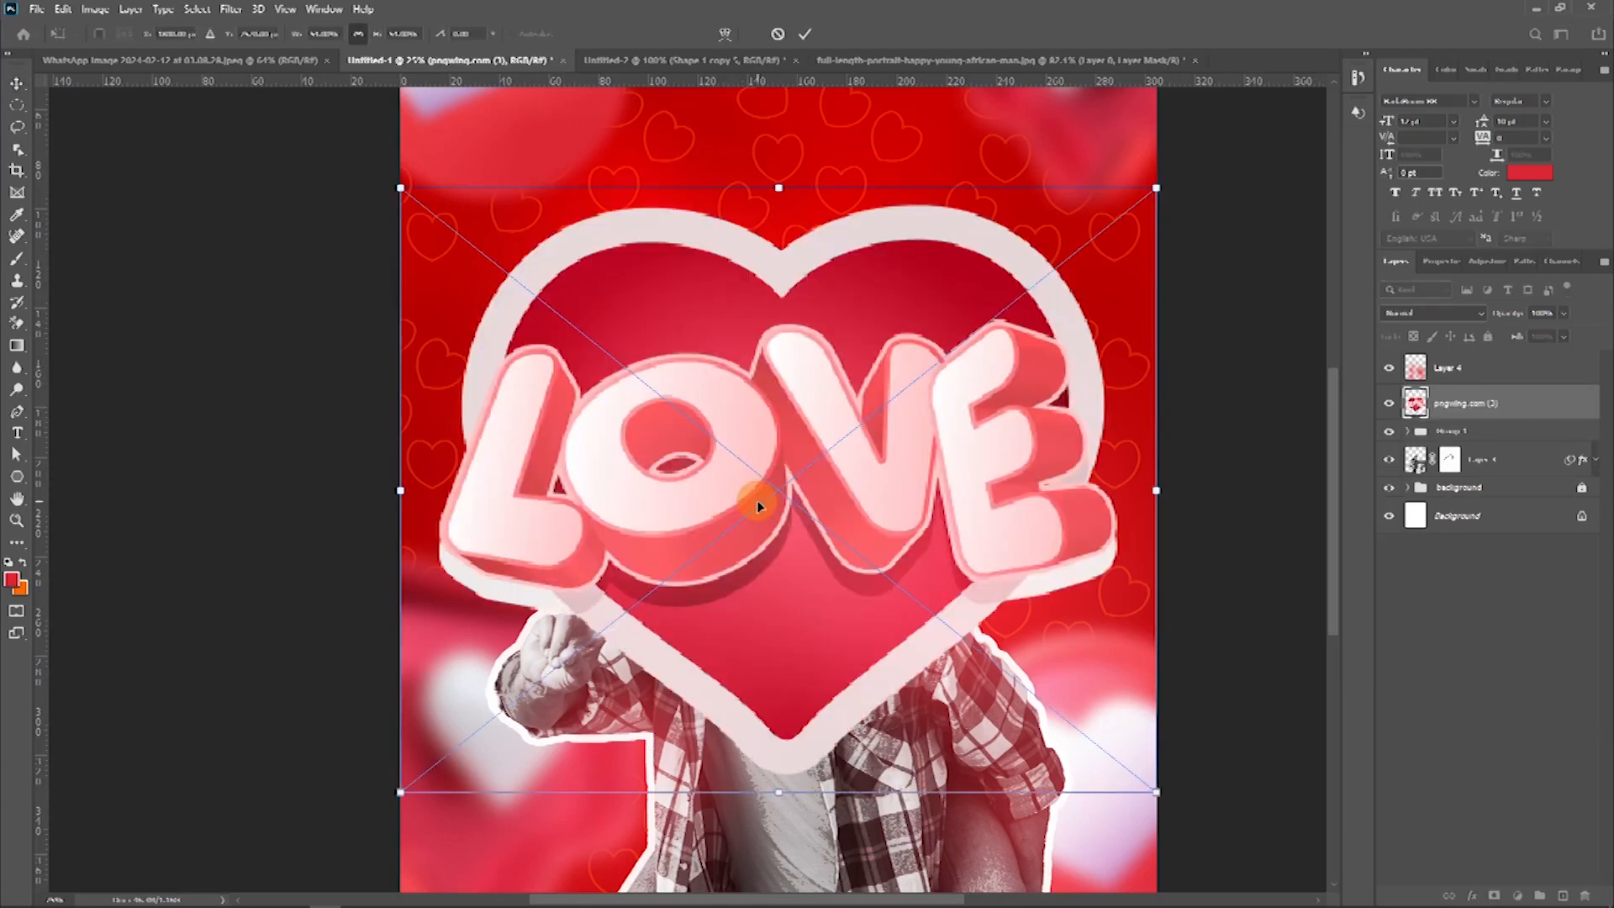
key("ctrl+bracketleft")
left_click_drag(1125, 461, 910, 377)
key("ctrl+minus")
Step: Move the couple down below the LOVE lettering and add a red tint layer in Screen mode at reduced opacity
right_click(1531, 421)
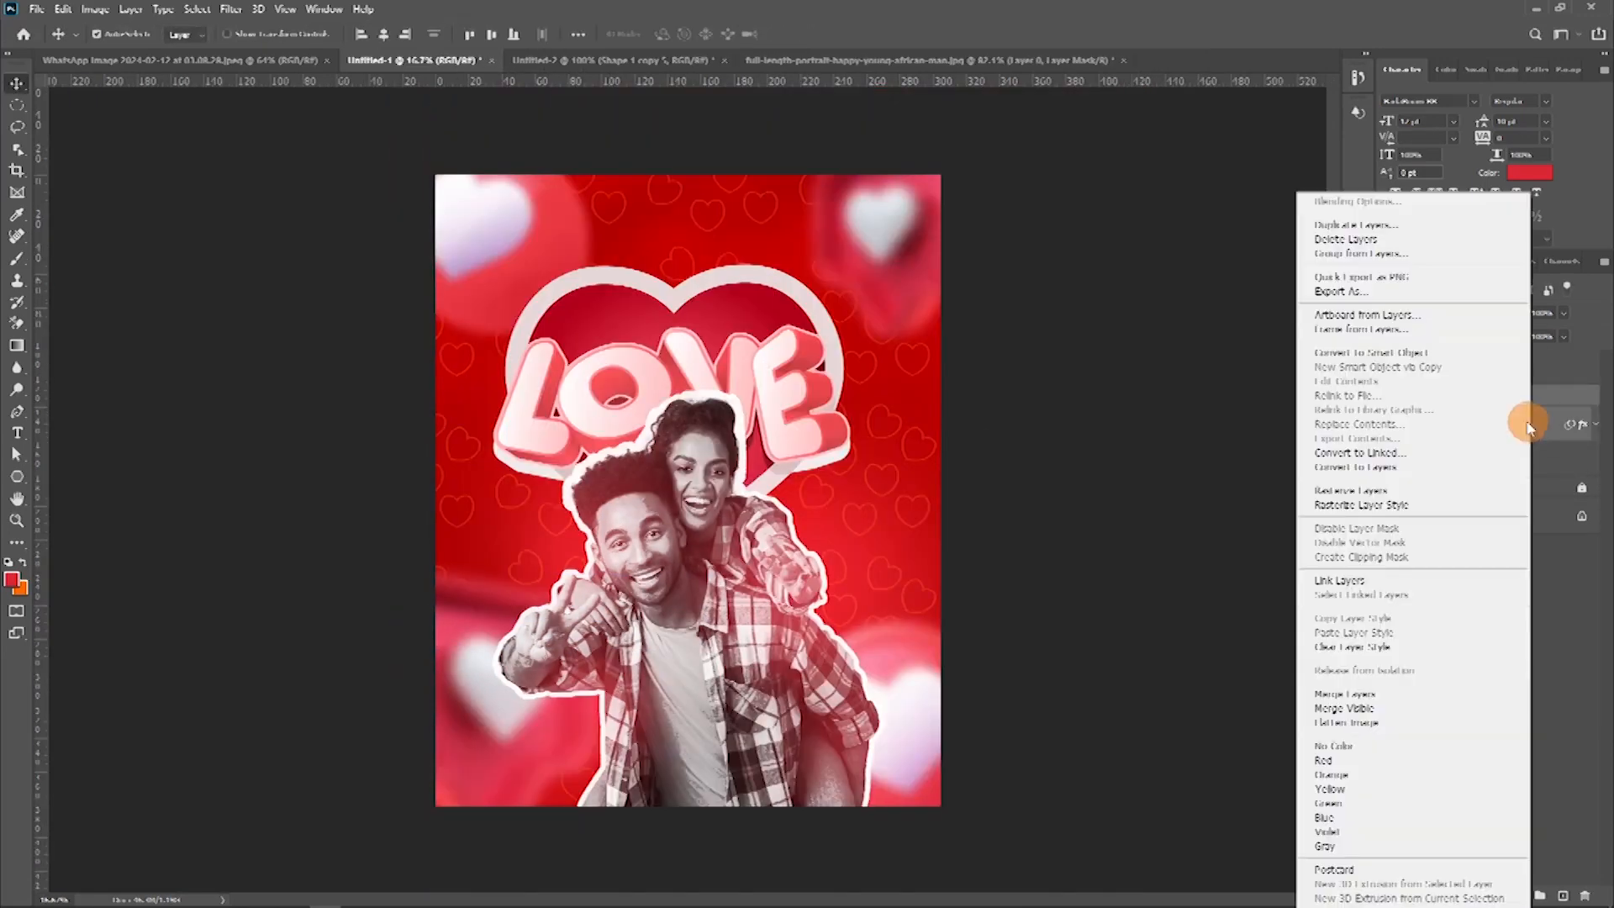
left_click(1502, 411)
left_click_drag(538, 572, 538, 626)
key("ctrl+shift+alt+e")
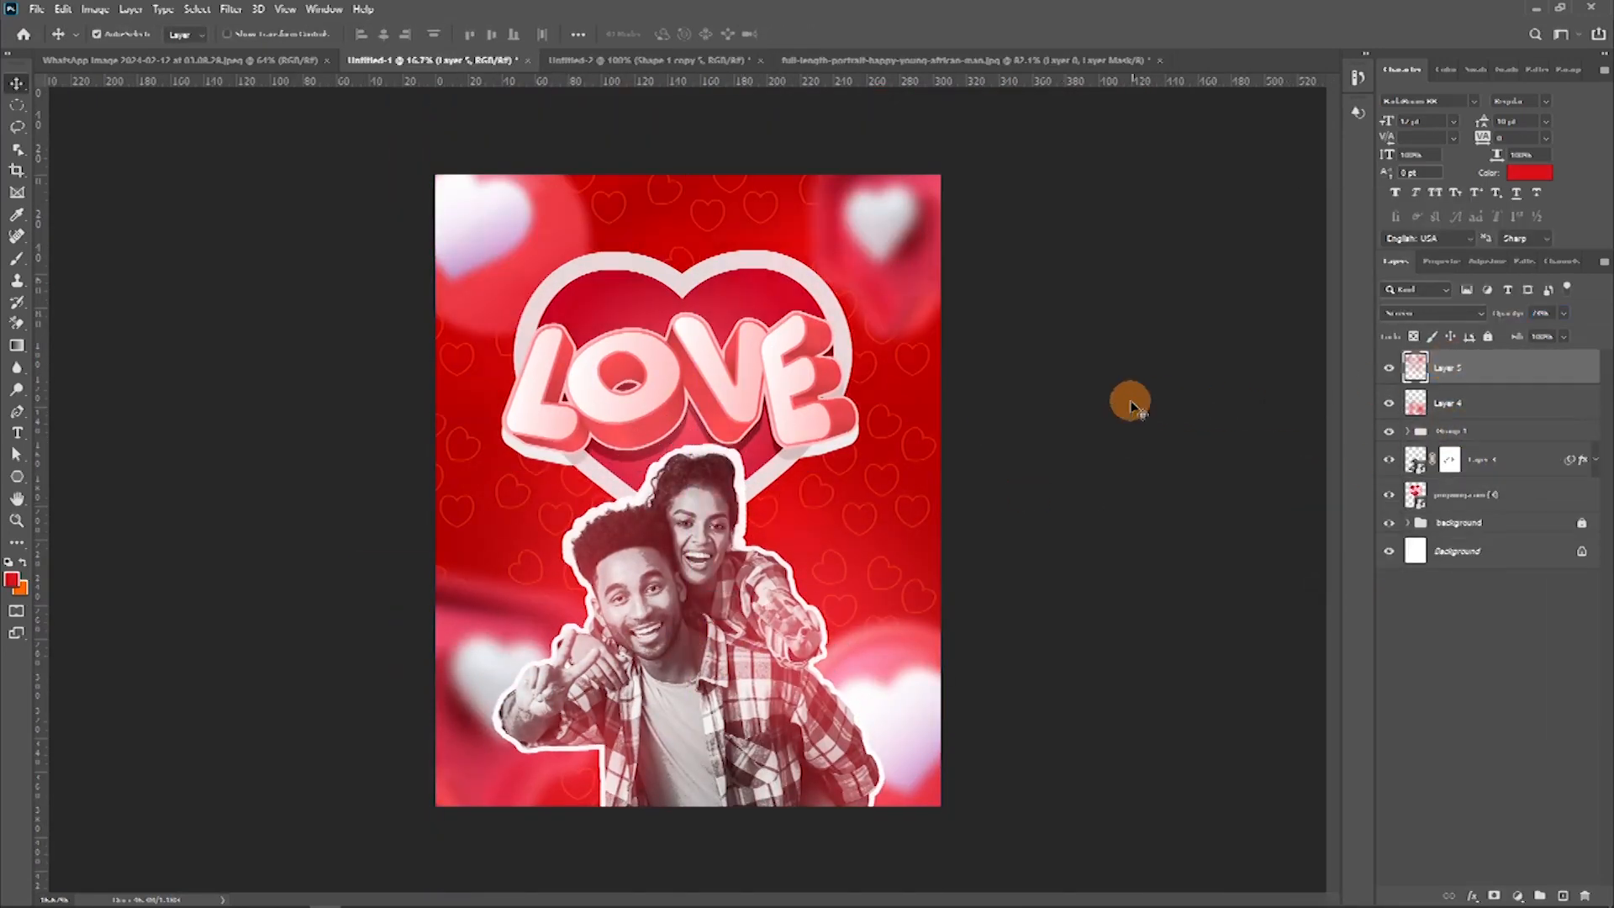
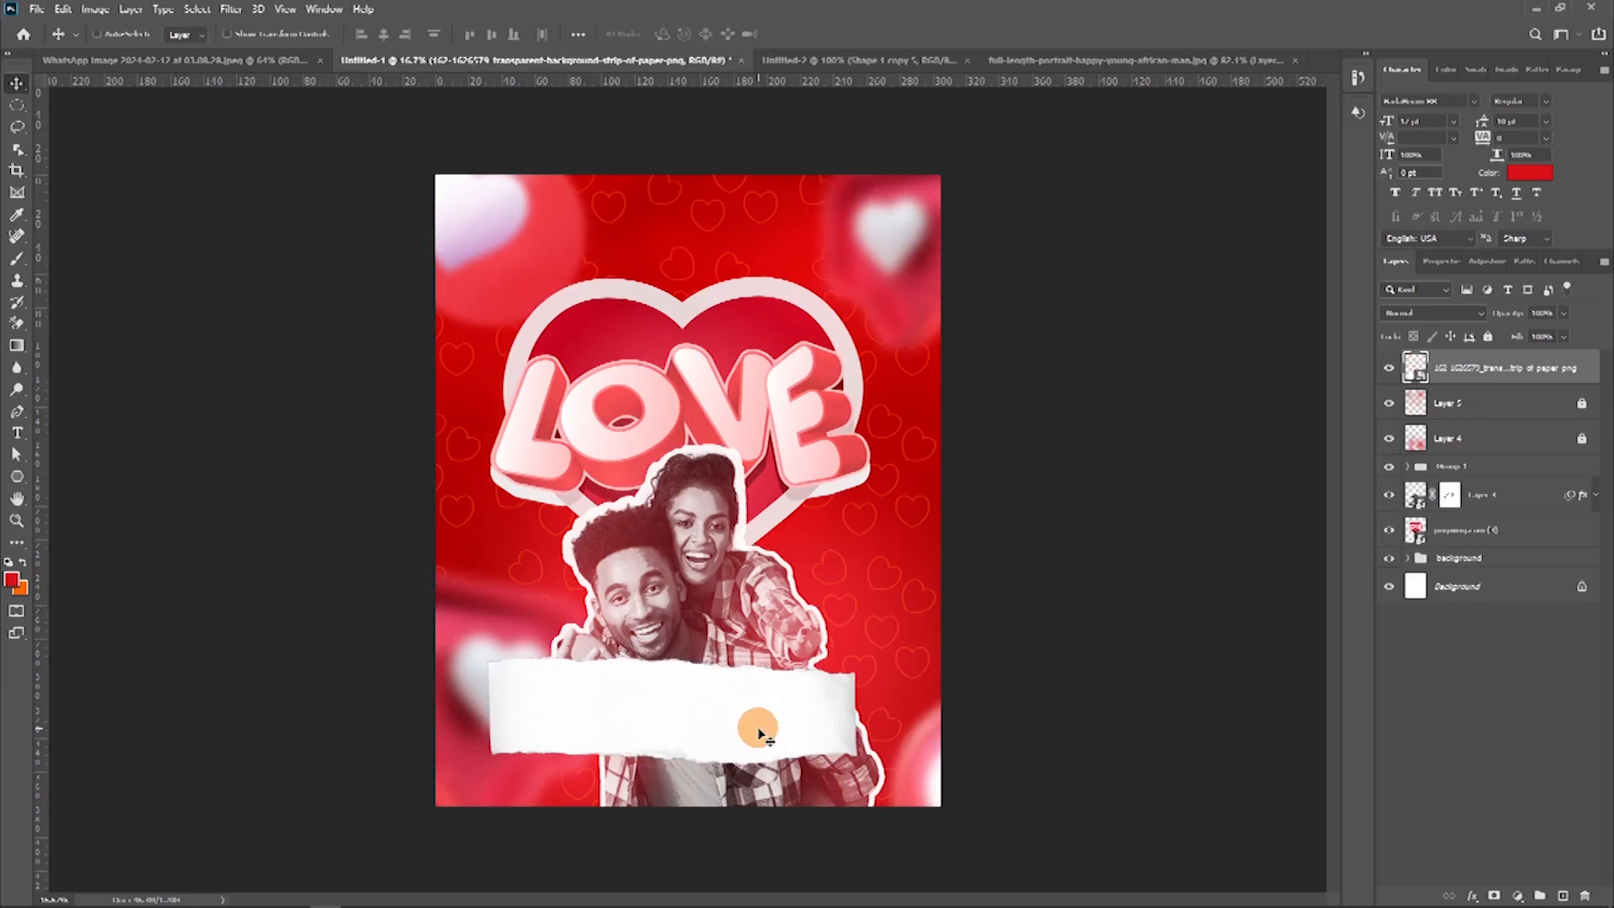
Step: Stretch the torn paper strip past both sides of the flyer and shift it slightly down over the couple's torsos
key("ctrl+t")
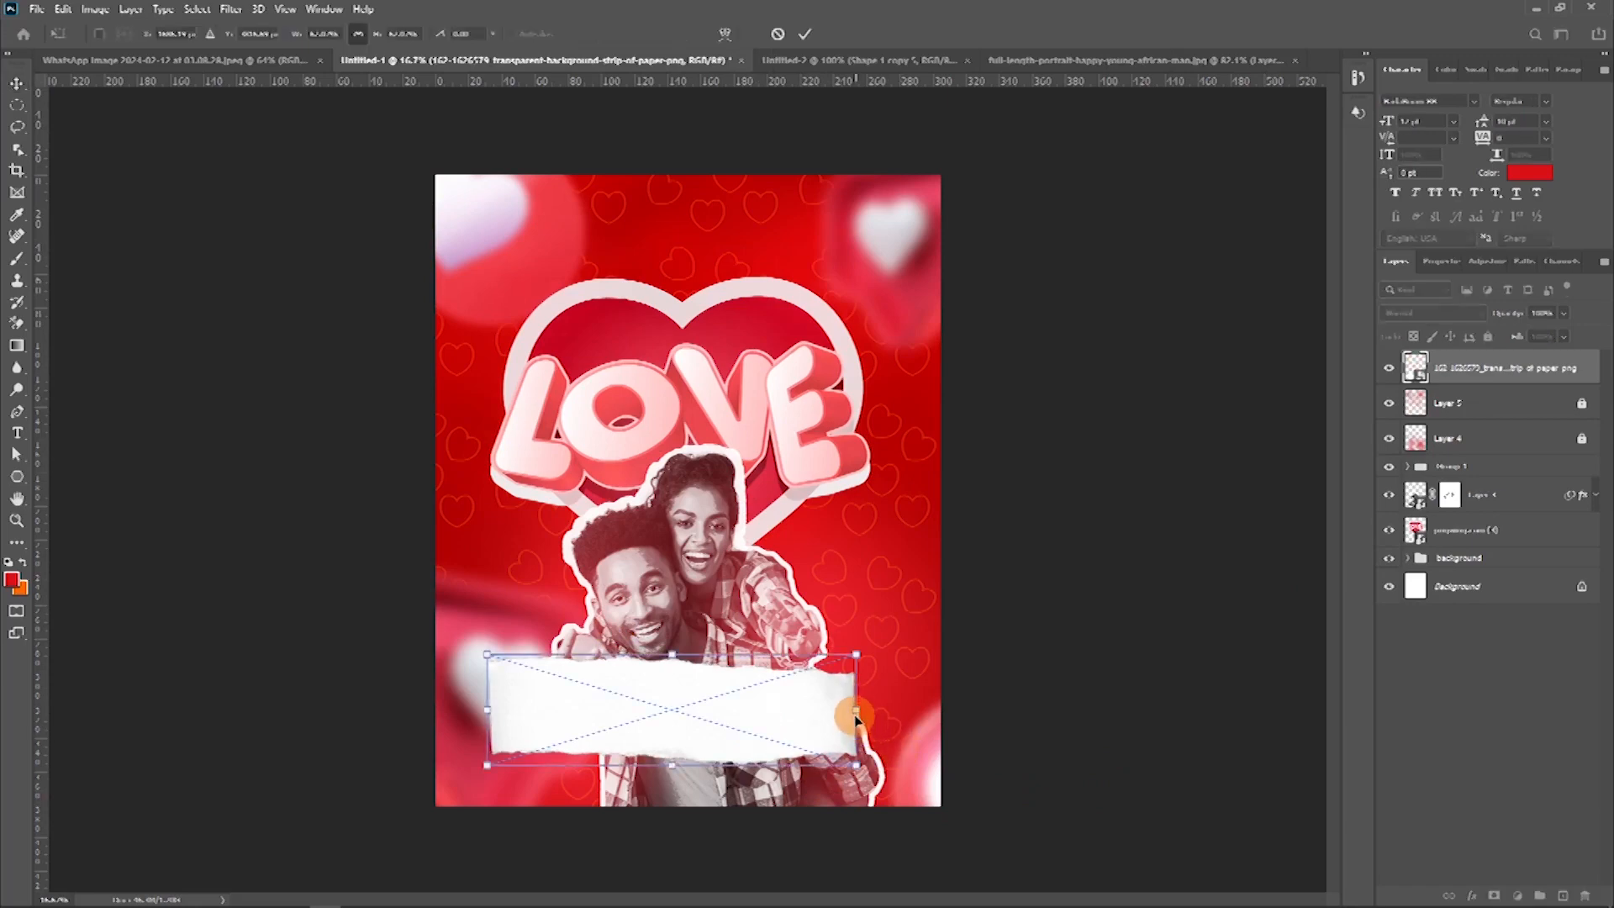
left_click_drag(858, 710, 983, 724)
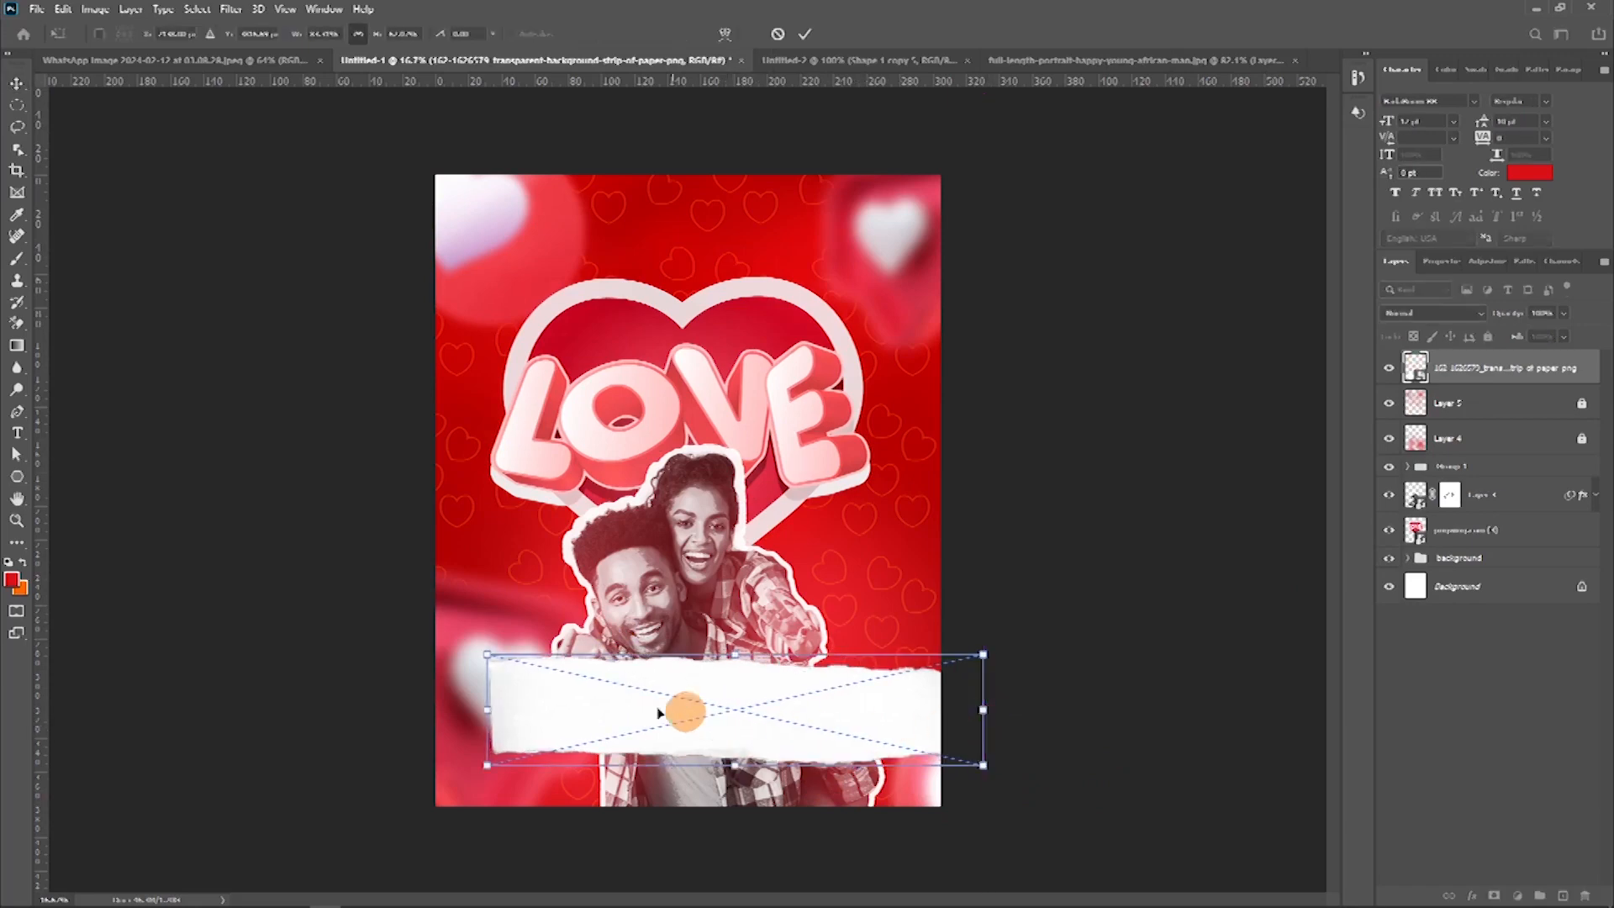
left_click_drag(487, 713, 386, 706)
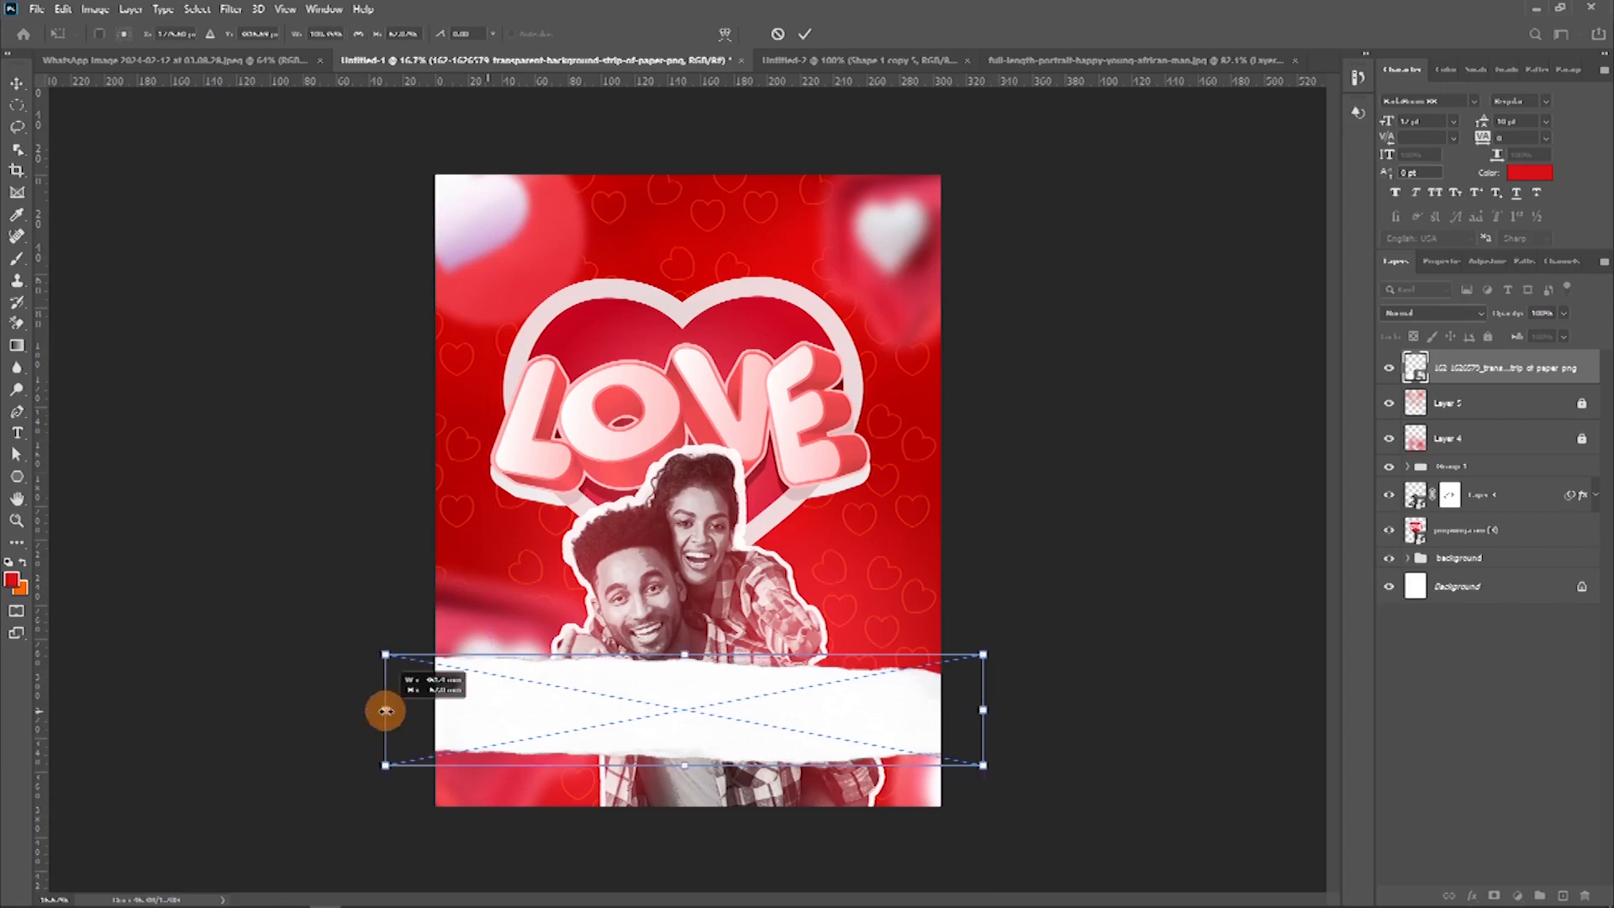
left_click_drag(656, 731, 681, 751)
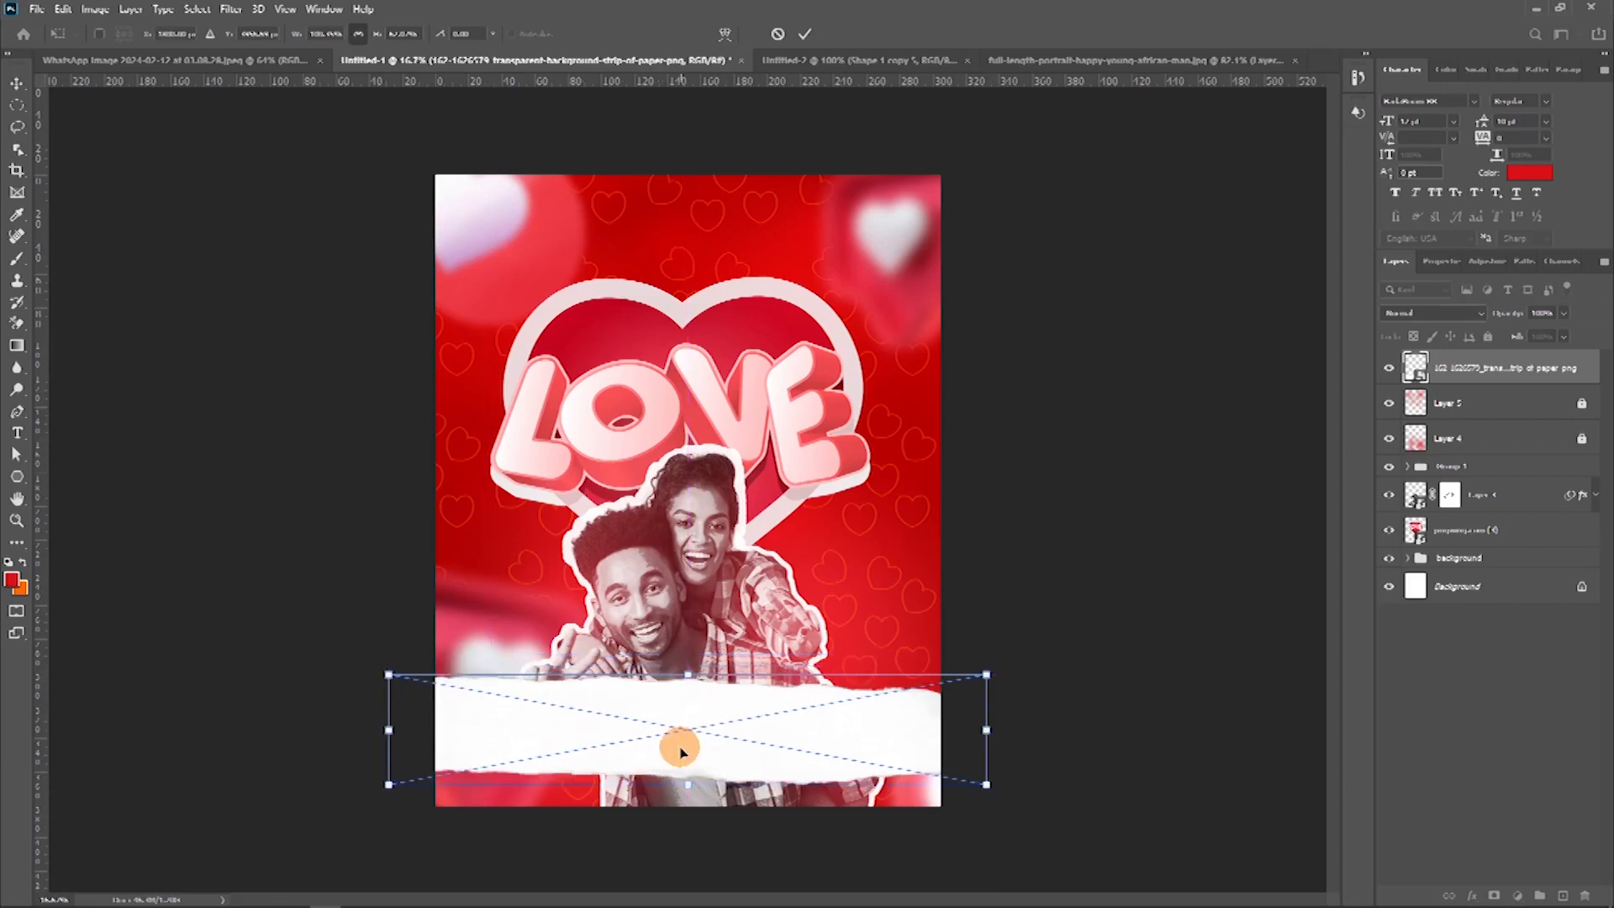
key("Return")
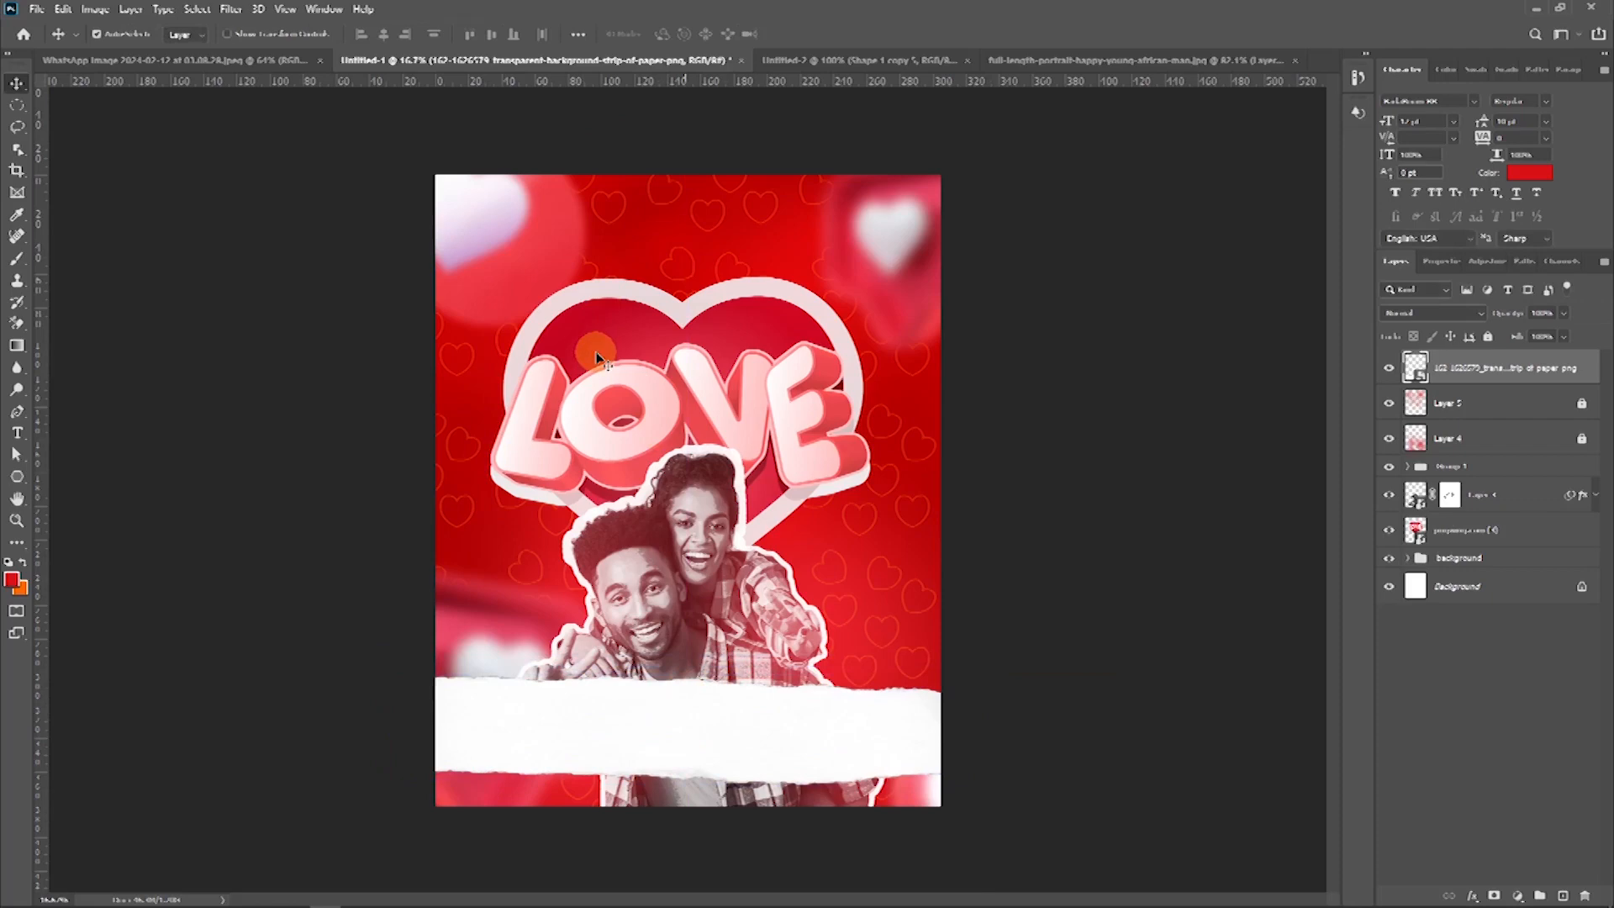
Step: Add the text "theme" inside the heart just above the LOVE lettering and color it white (ffffff)
scroll(601, 328, "up", 2)
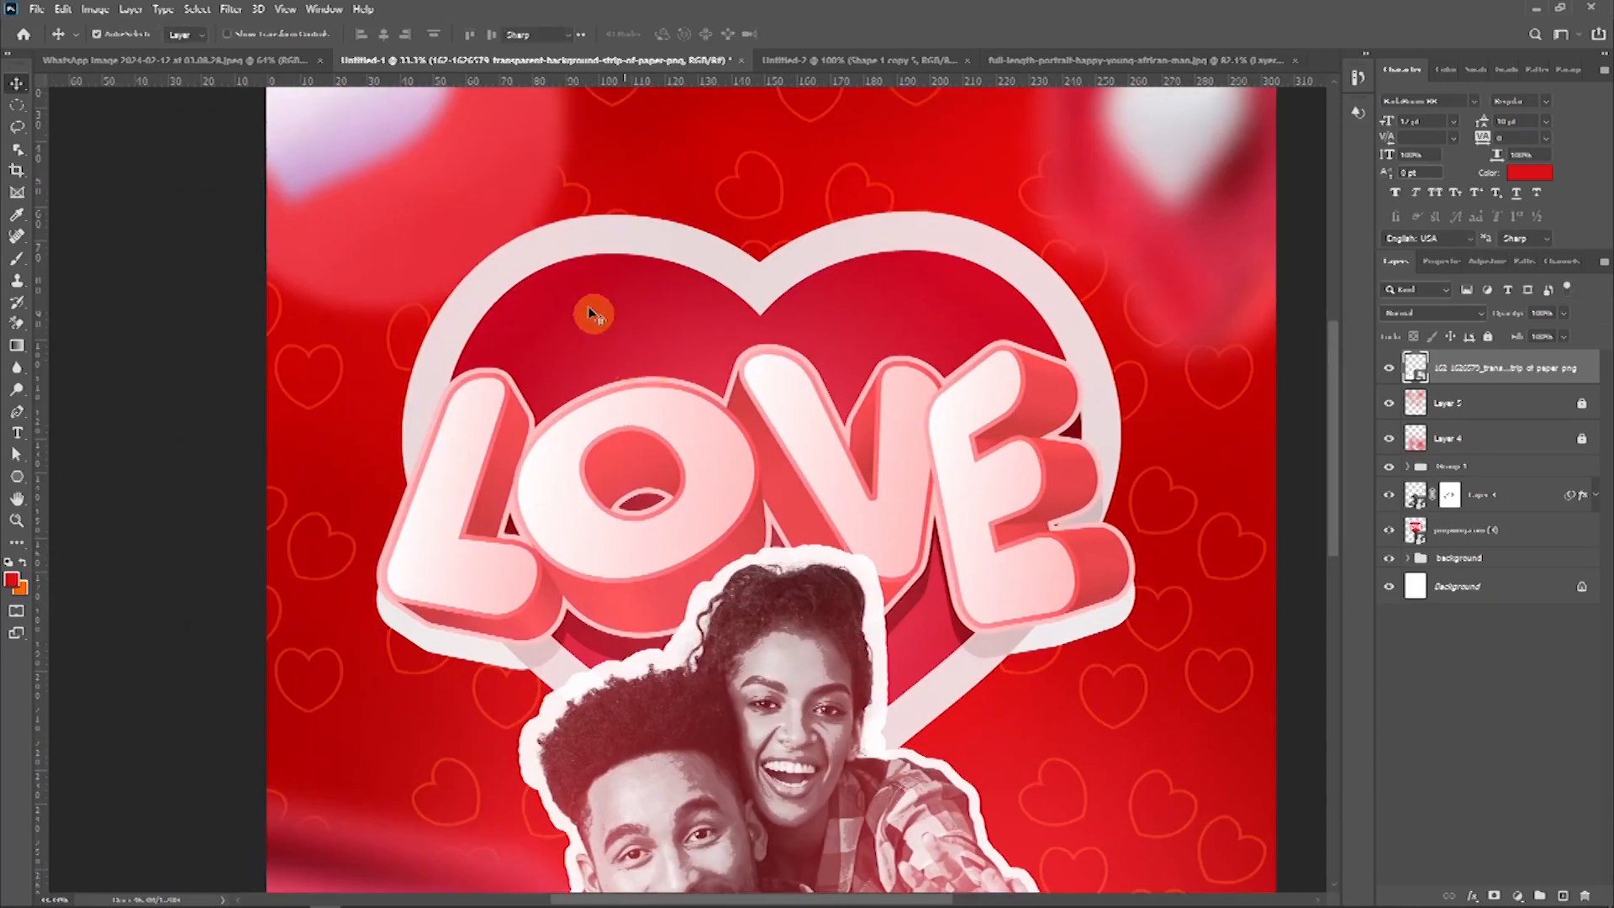
key("t")
left_click(562, 366)
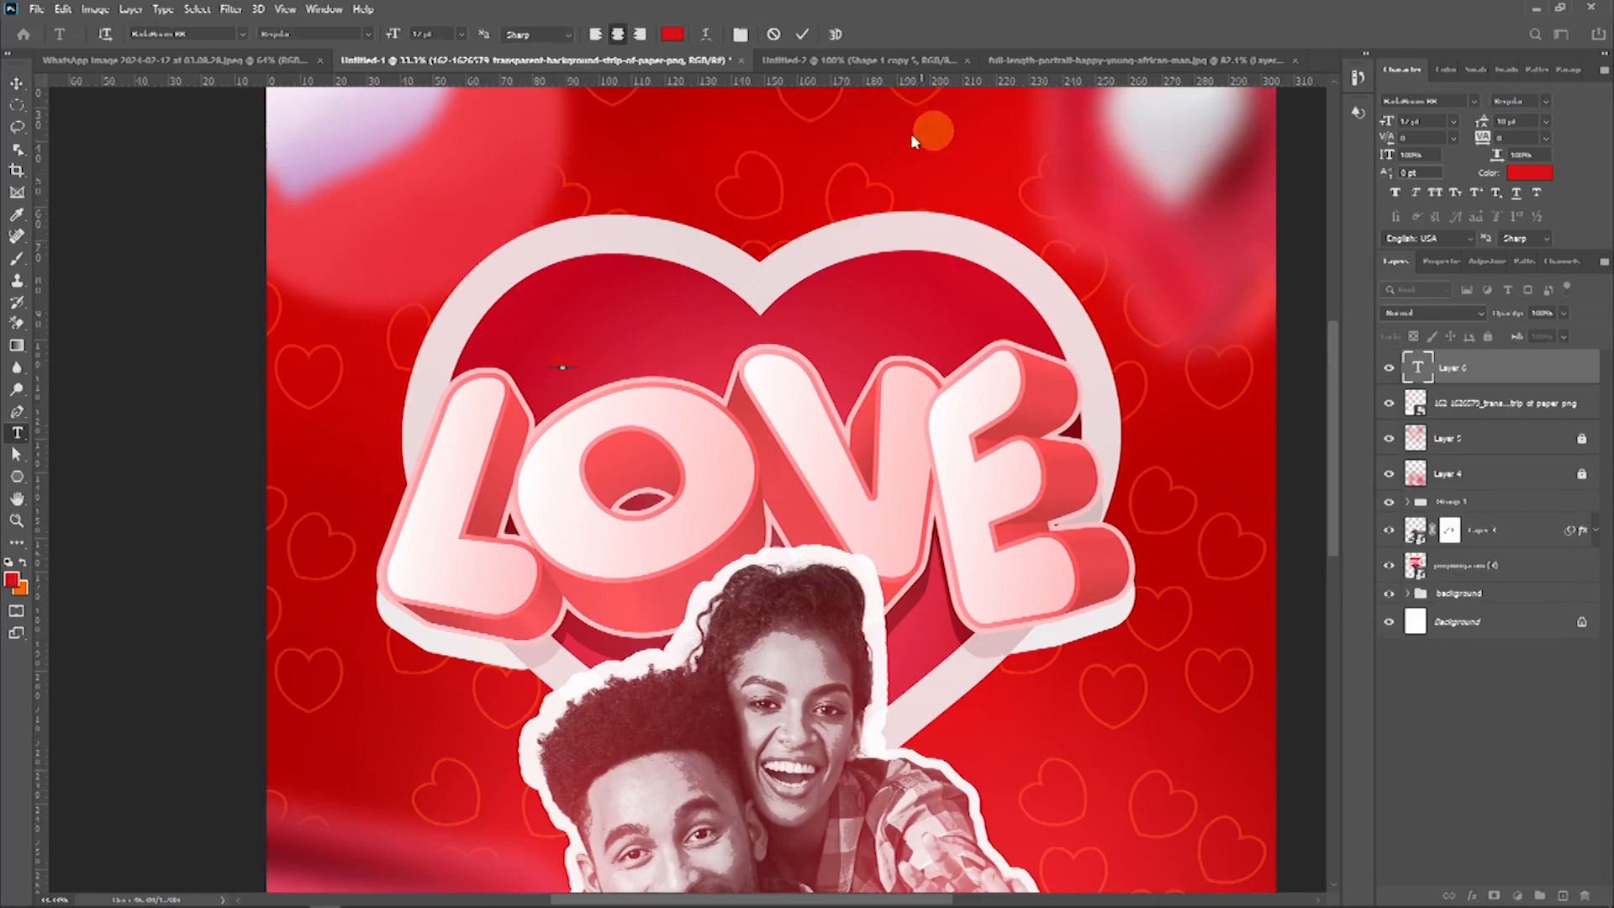
left_click(805, 34)
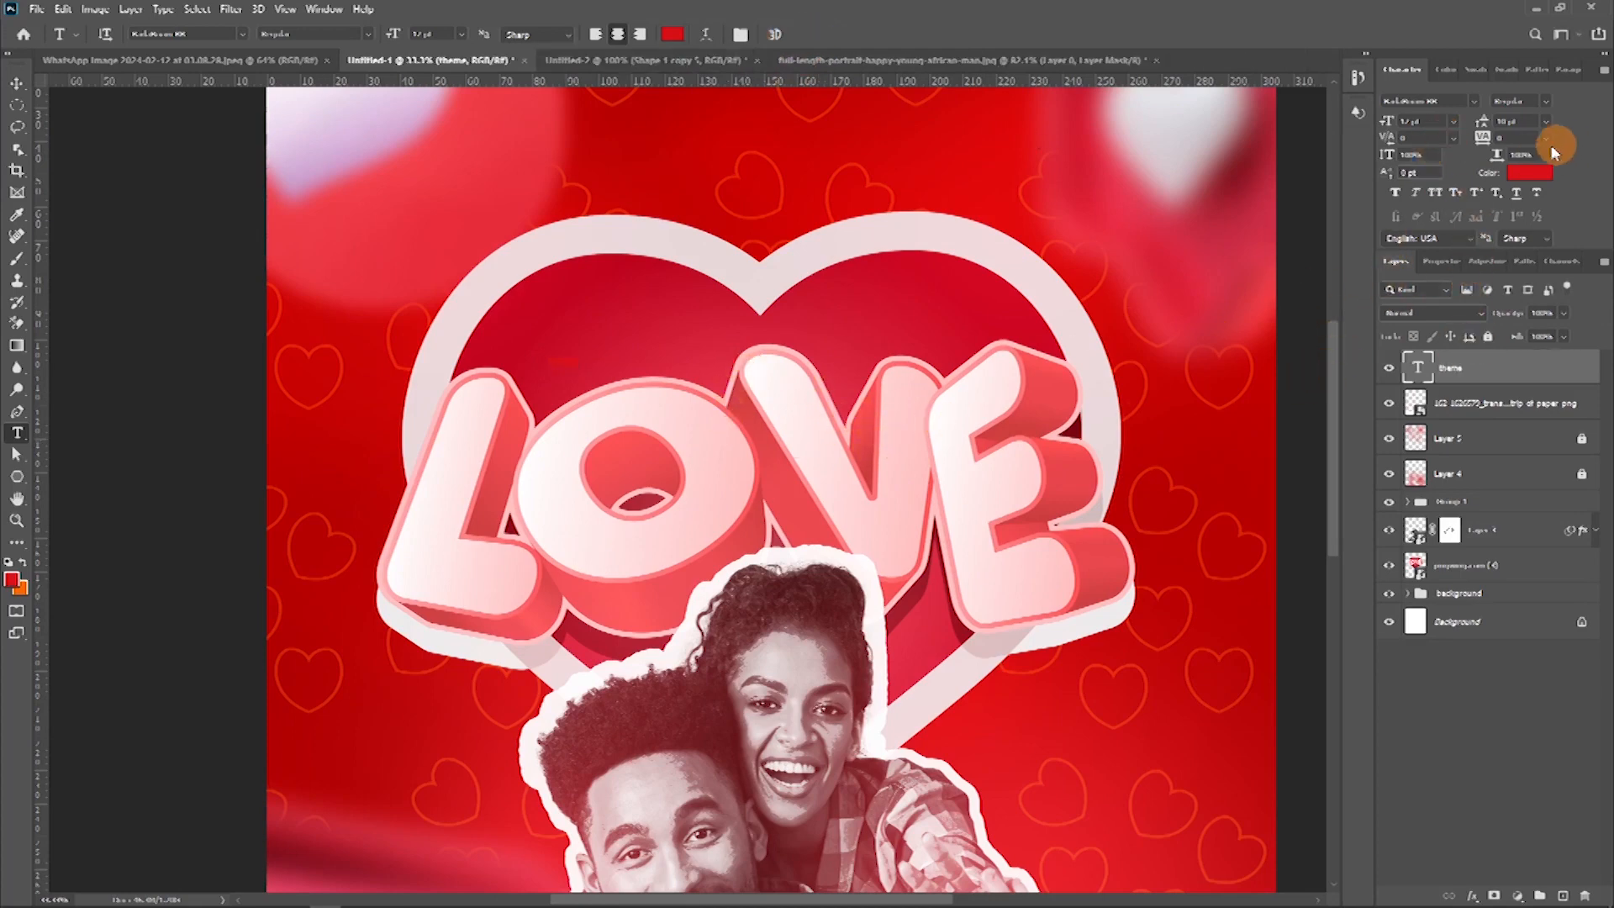
left_click(1526, 172)
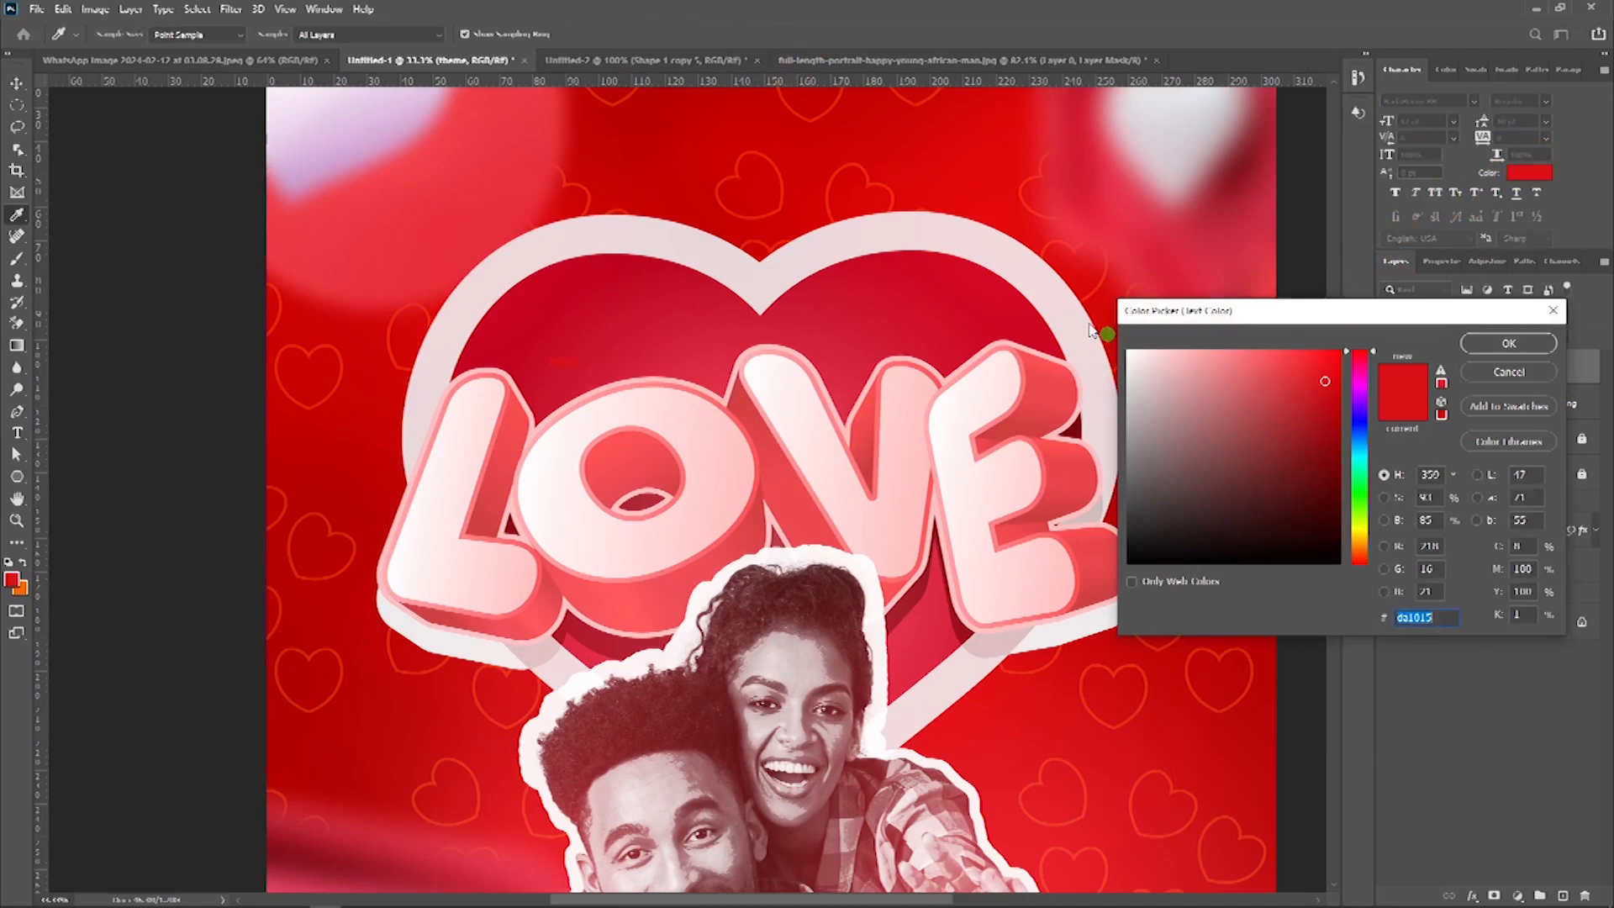
type("ffffff")
left_click(1504, 343)
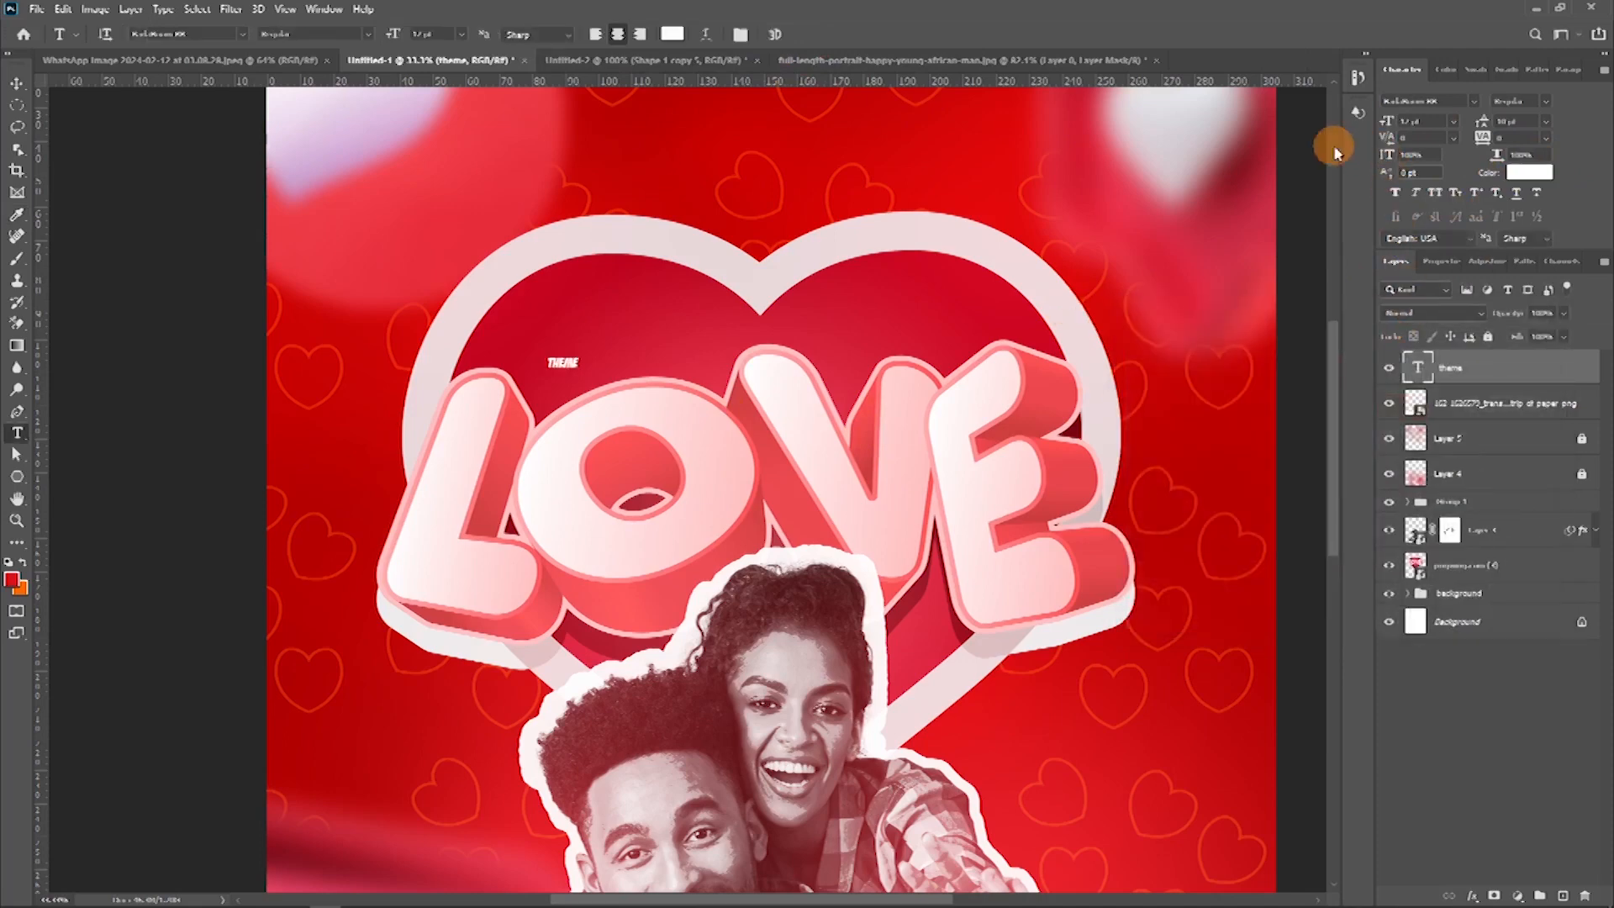
Step: Set the theme text to Gotham Rounded Medium in all caps at a larger size
left_click(1477, 102)
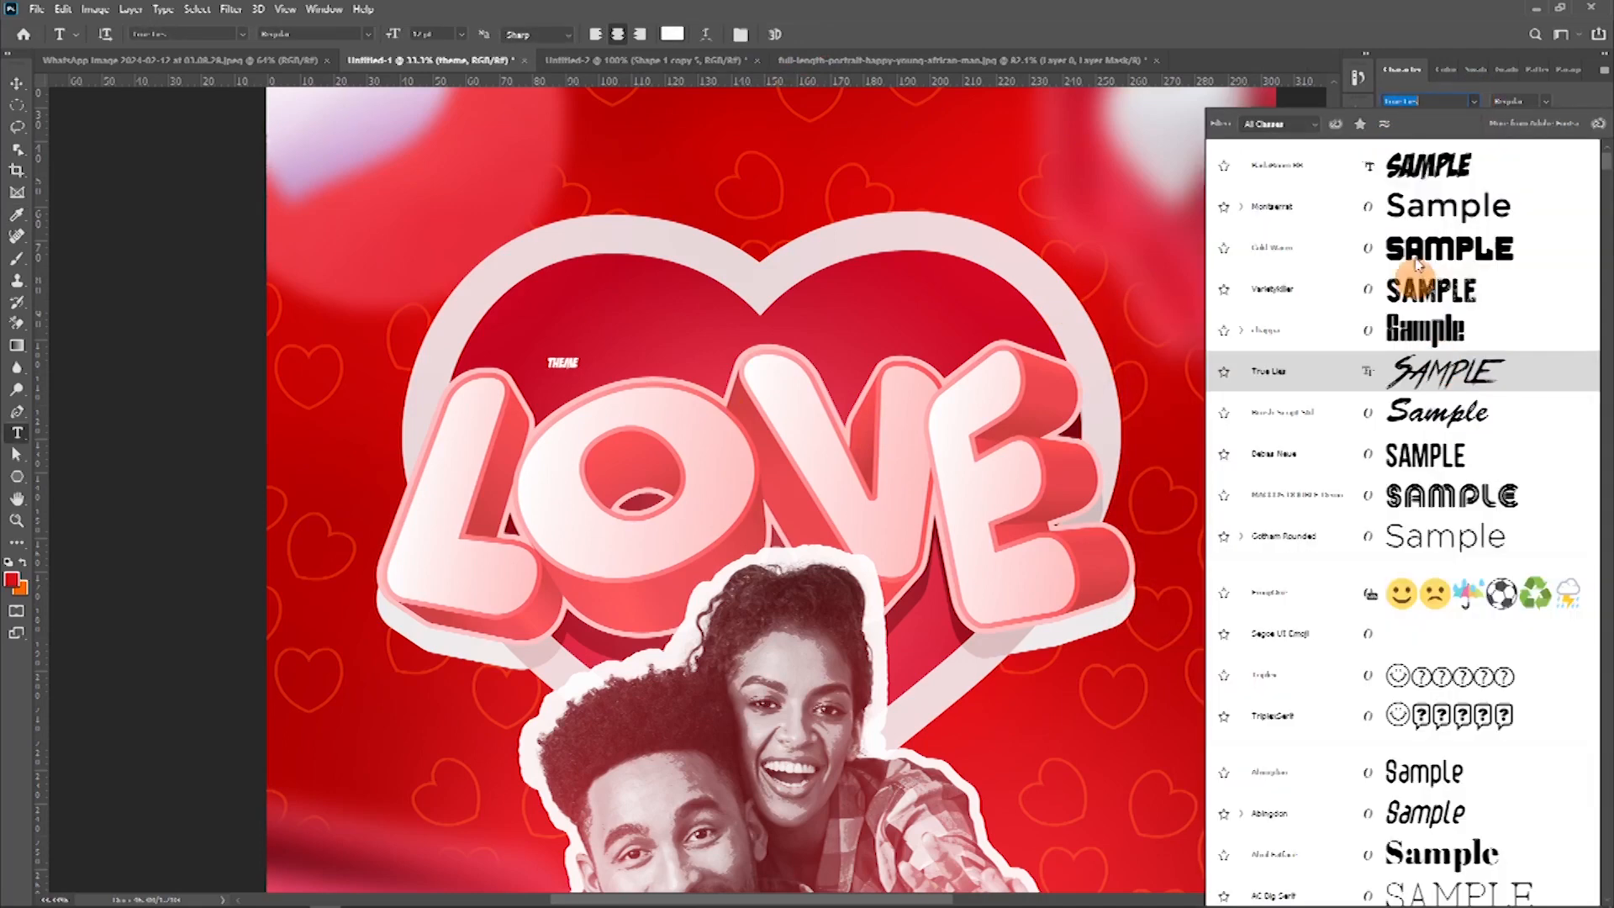
left_click(1419, 538)
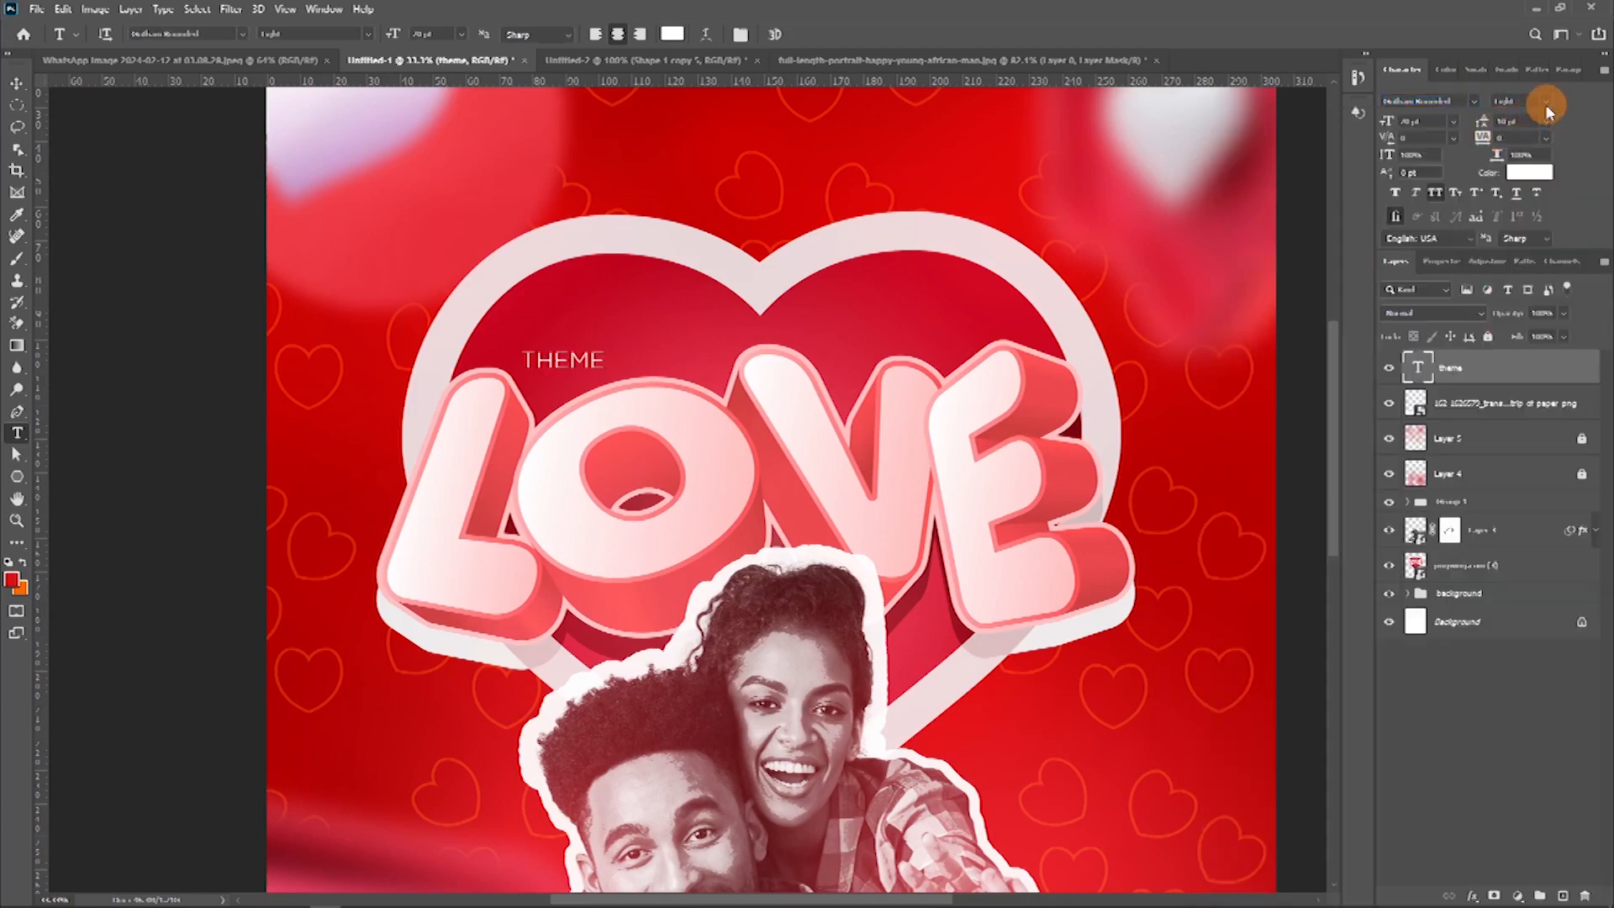
left_click(1545, 102)
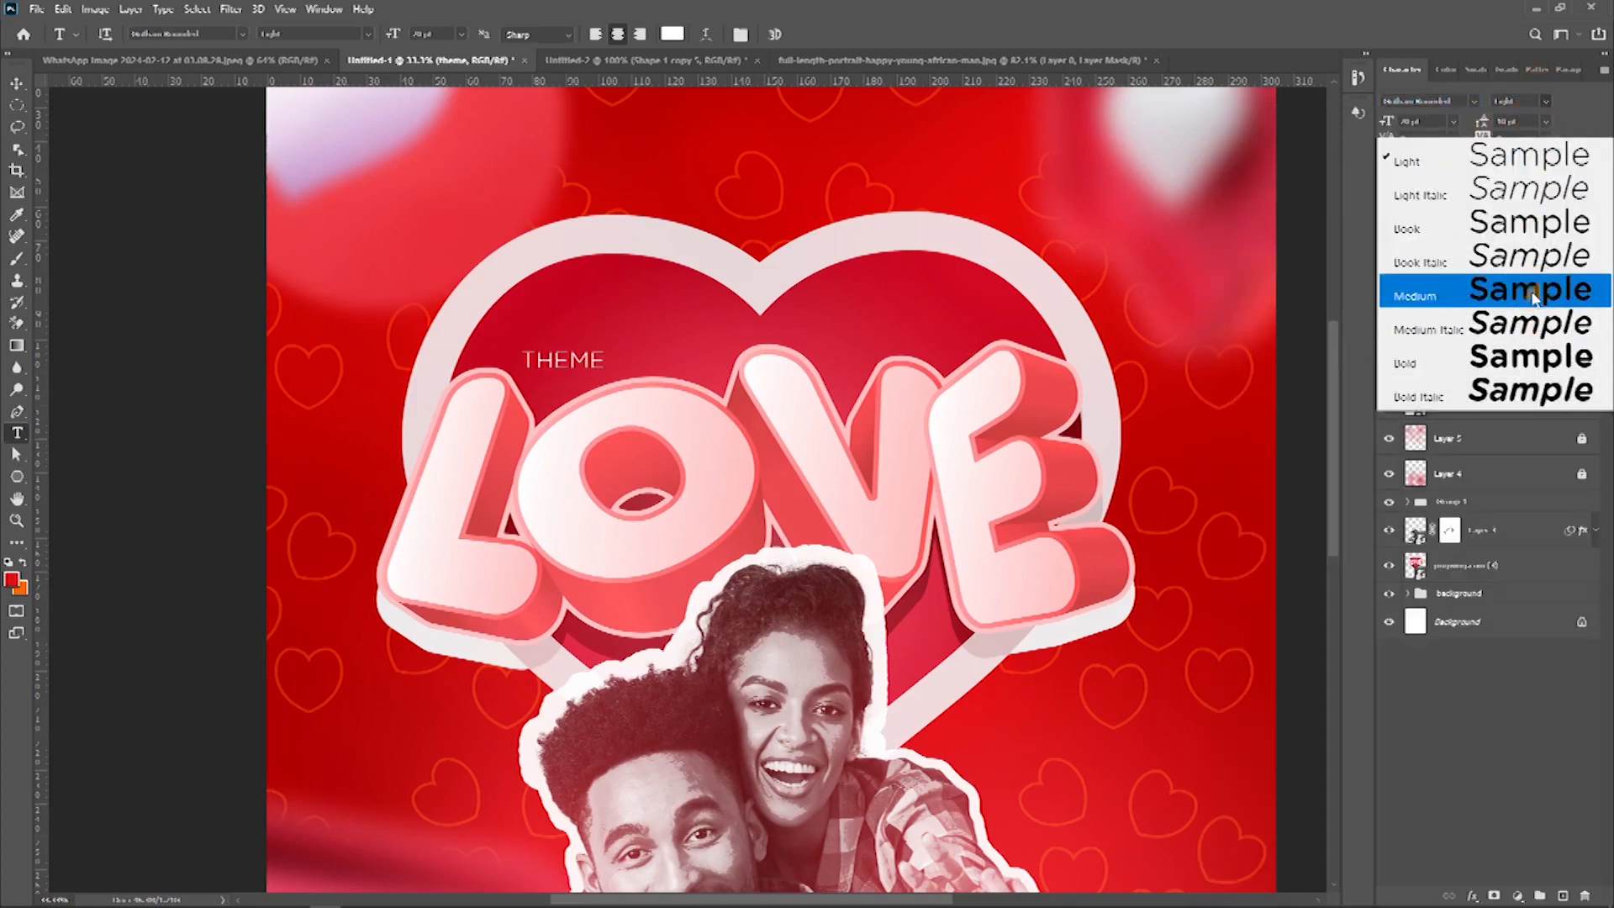
left_click(1533, 297)
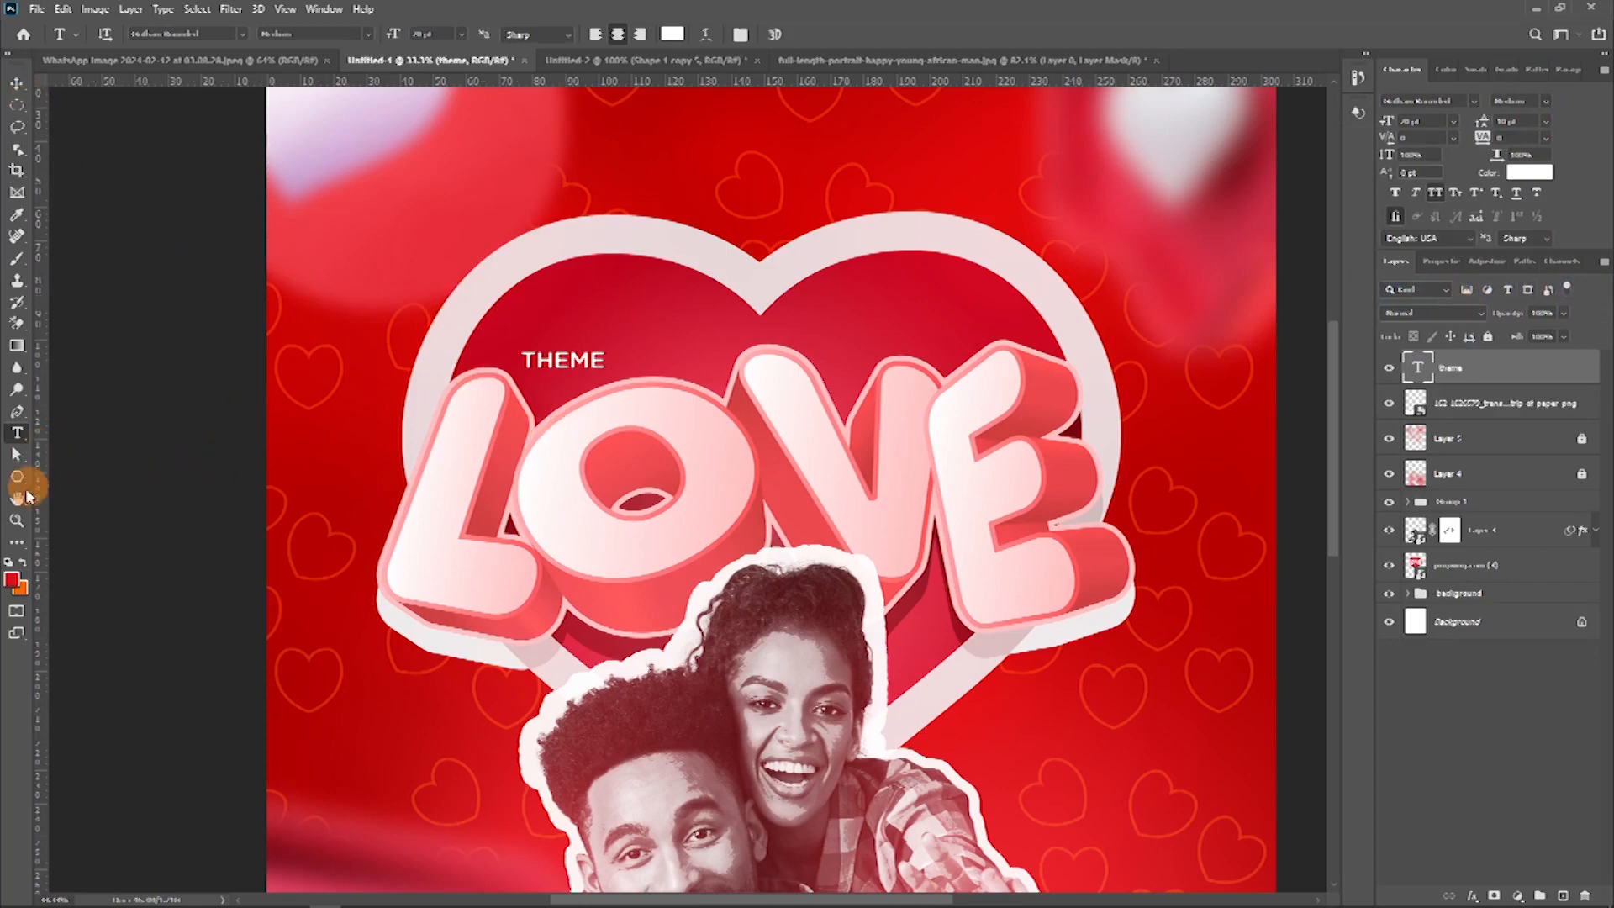
Step: Nudge the THEME text slightly right and down, closer to the O of the LOVE lettering
left_click(16, 520)
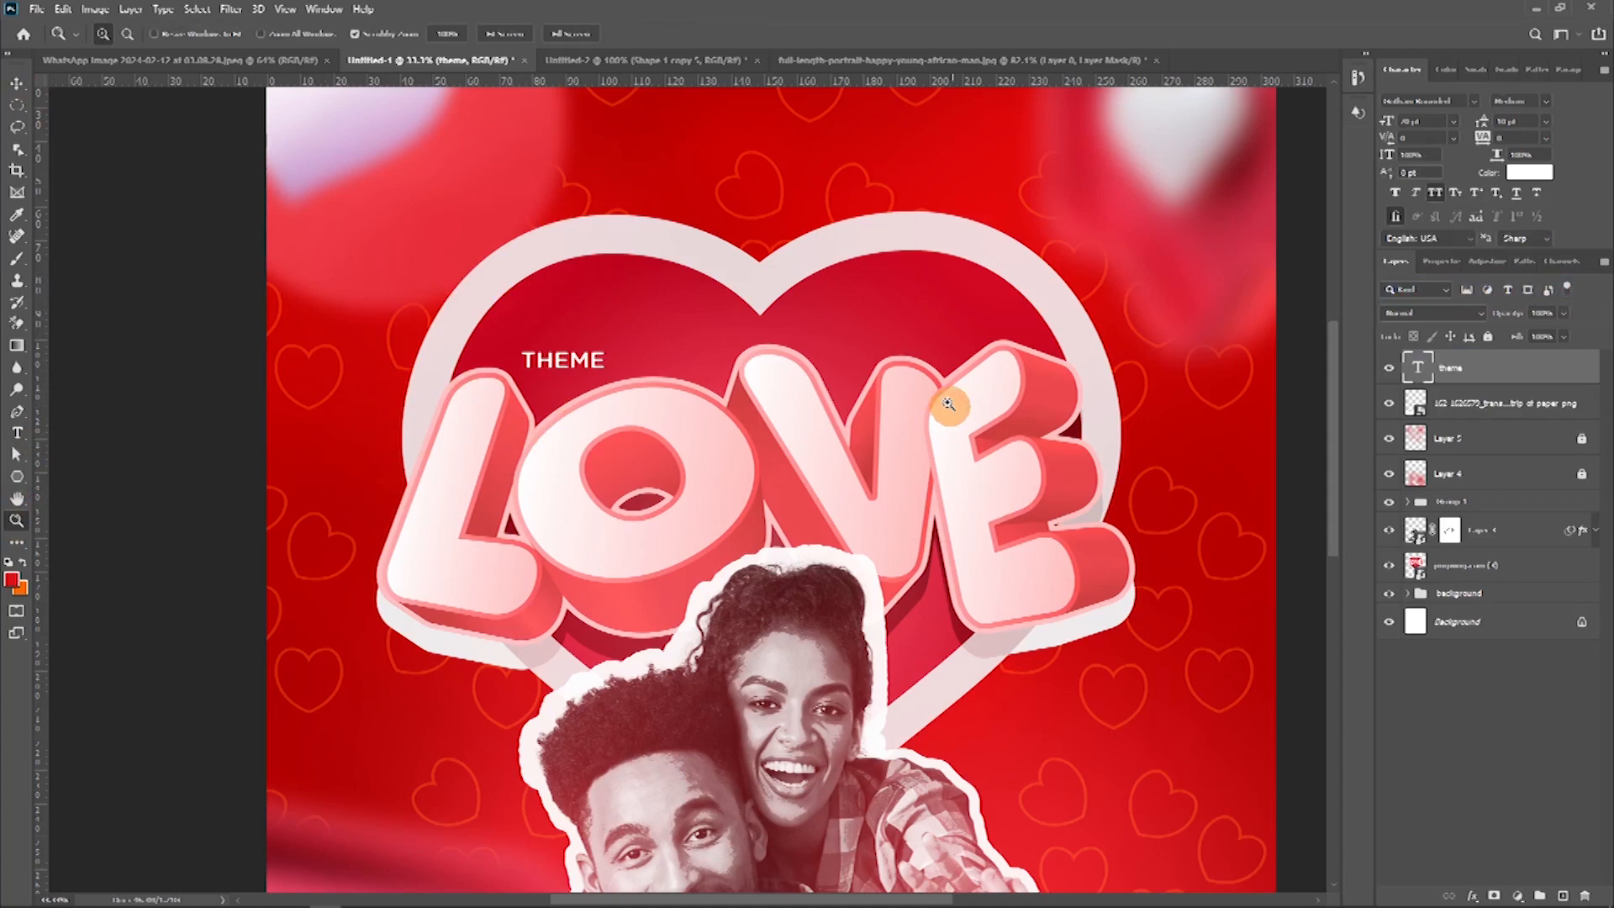
left_click_drag(578, 349, 658, 396)
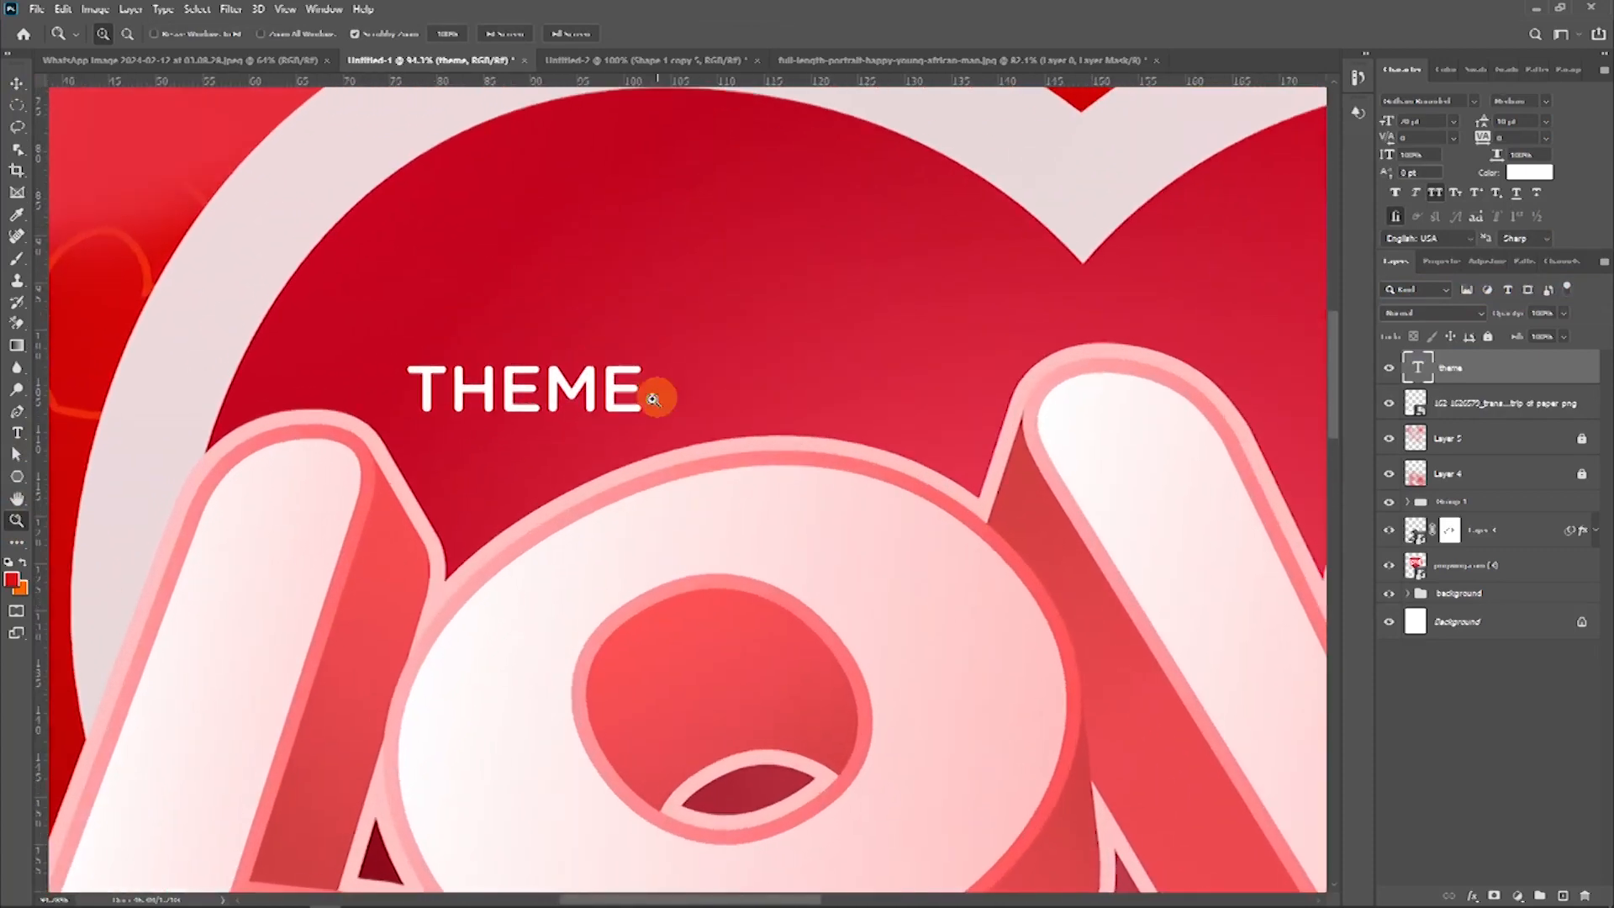
left_click(16, 82)
left_click_drag(488, 396, 508, 402)
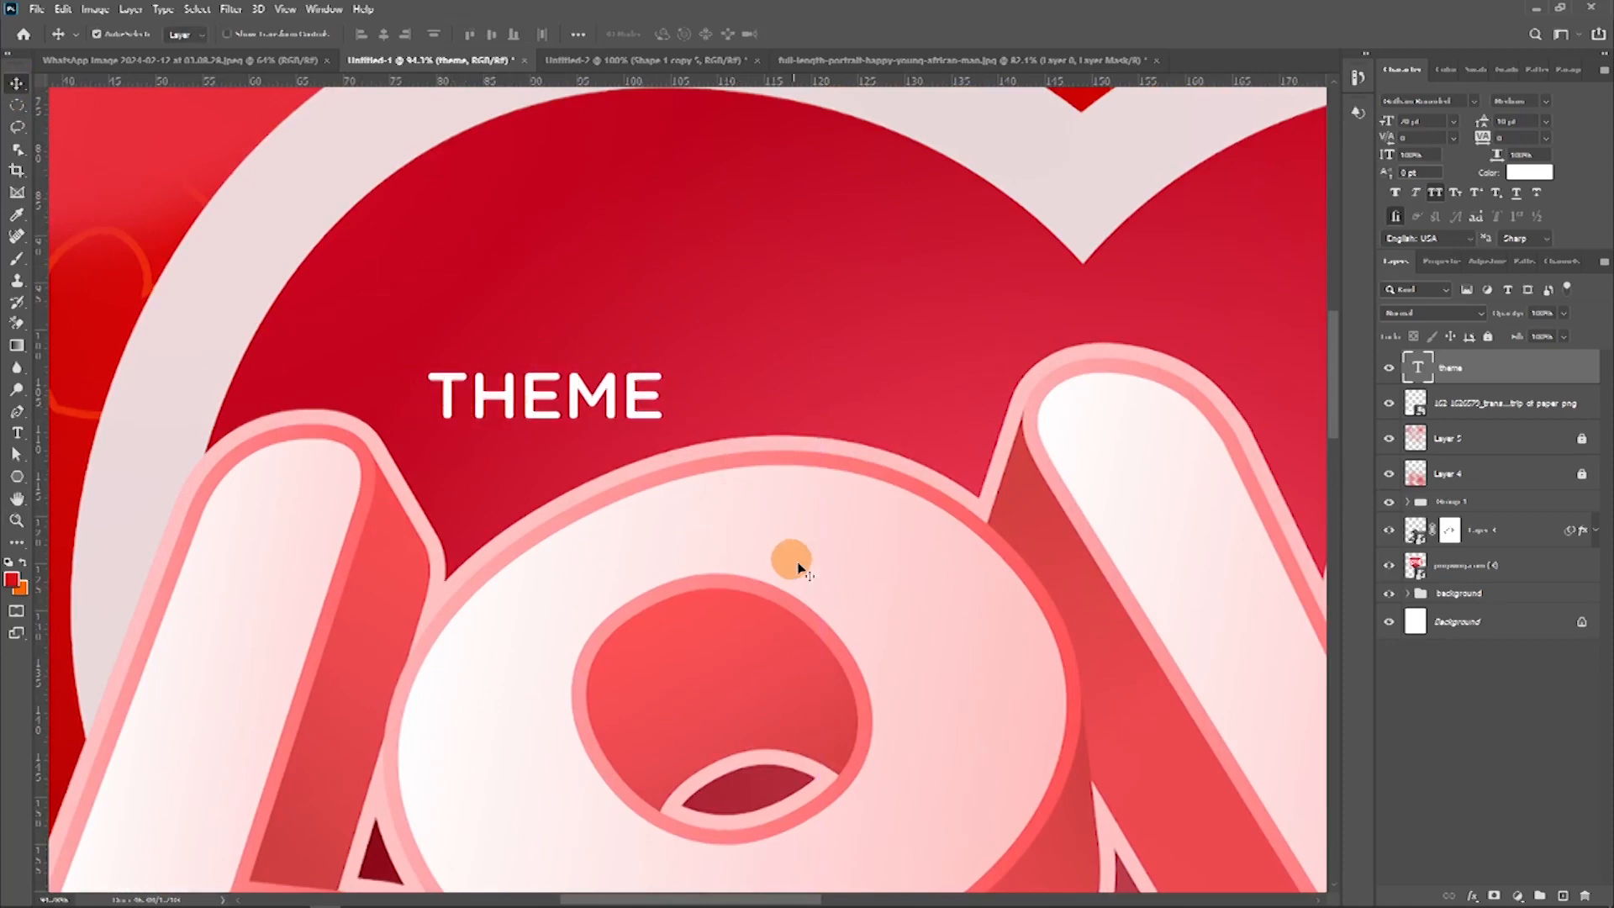
scroll(924, 620, "down", 5)
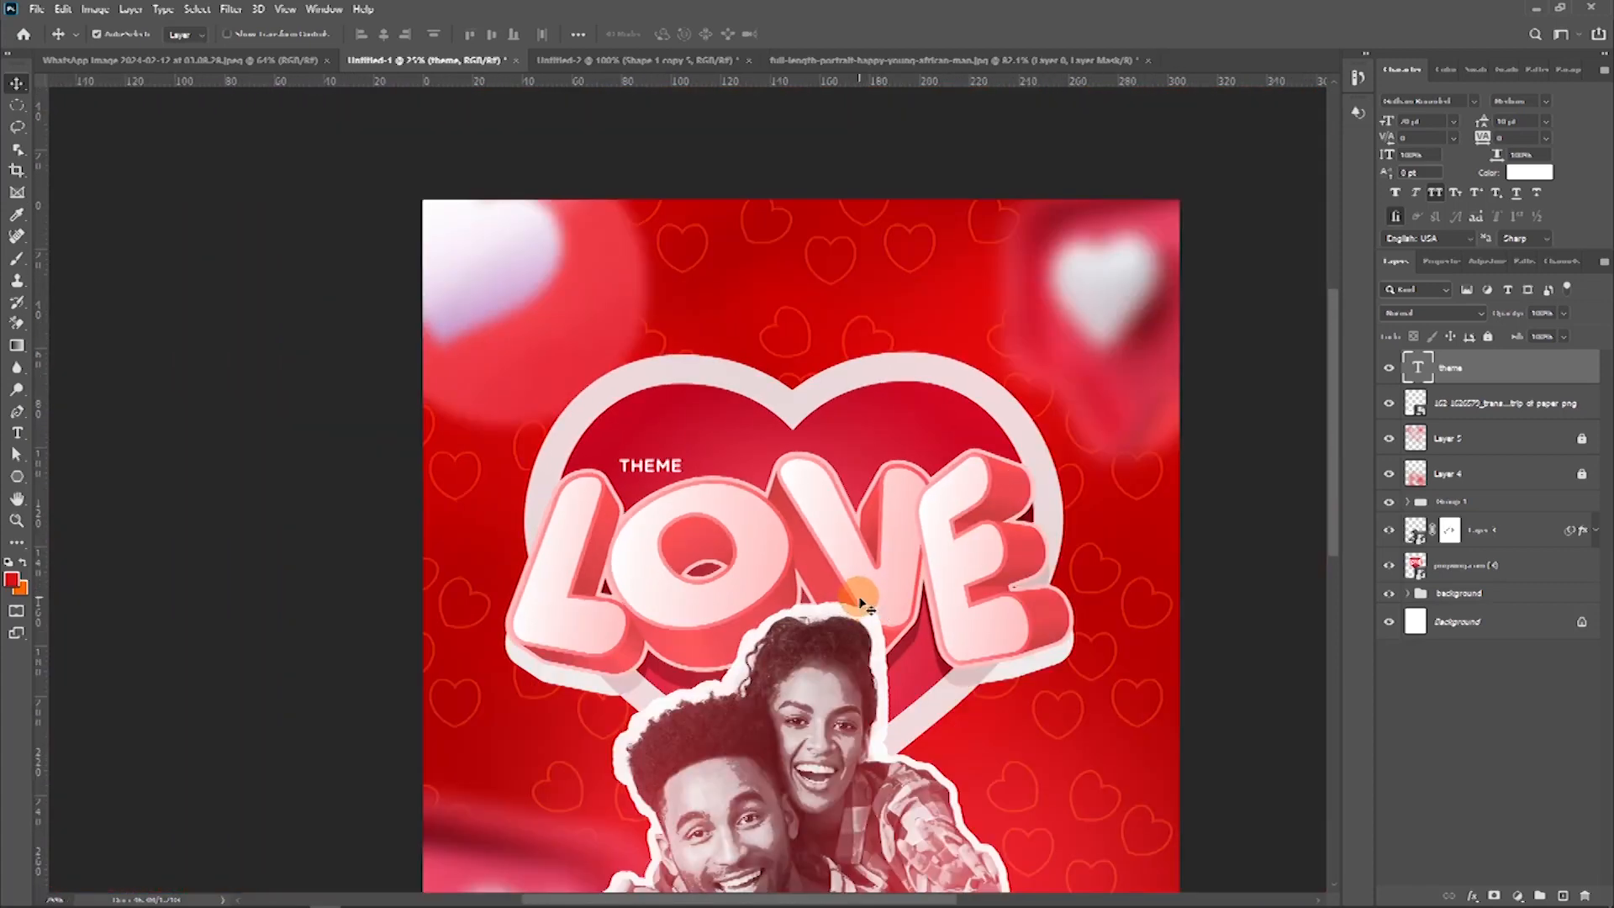
Step: Duplicate the torn paper strip and move the copy up into the empty area above the heart
scroll(790, 563, "down", 3)
key("ctrl+j")
scroll(790, 215, "up", 4)
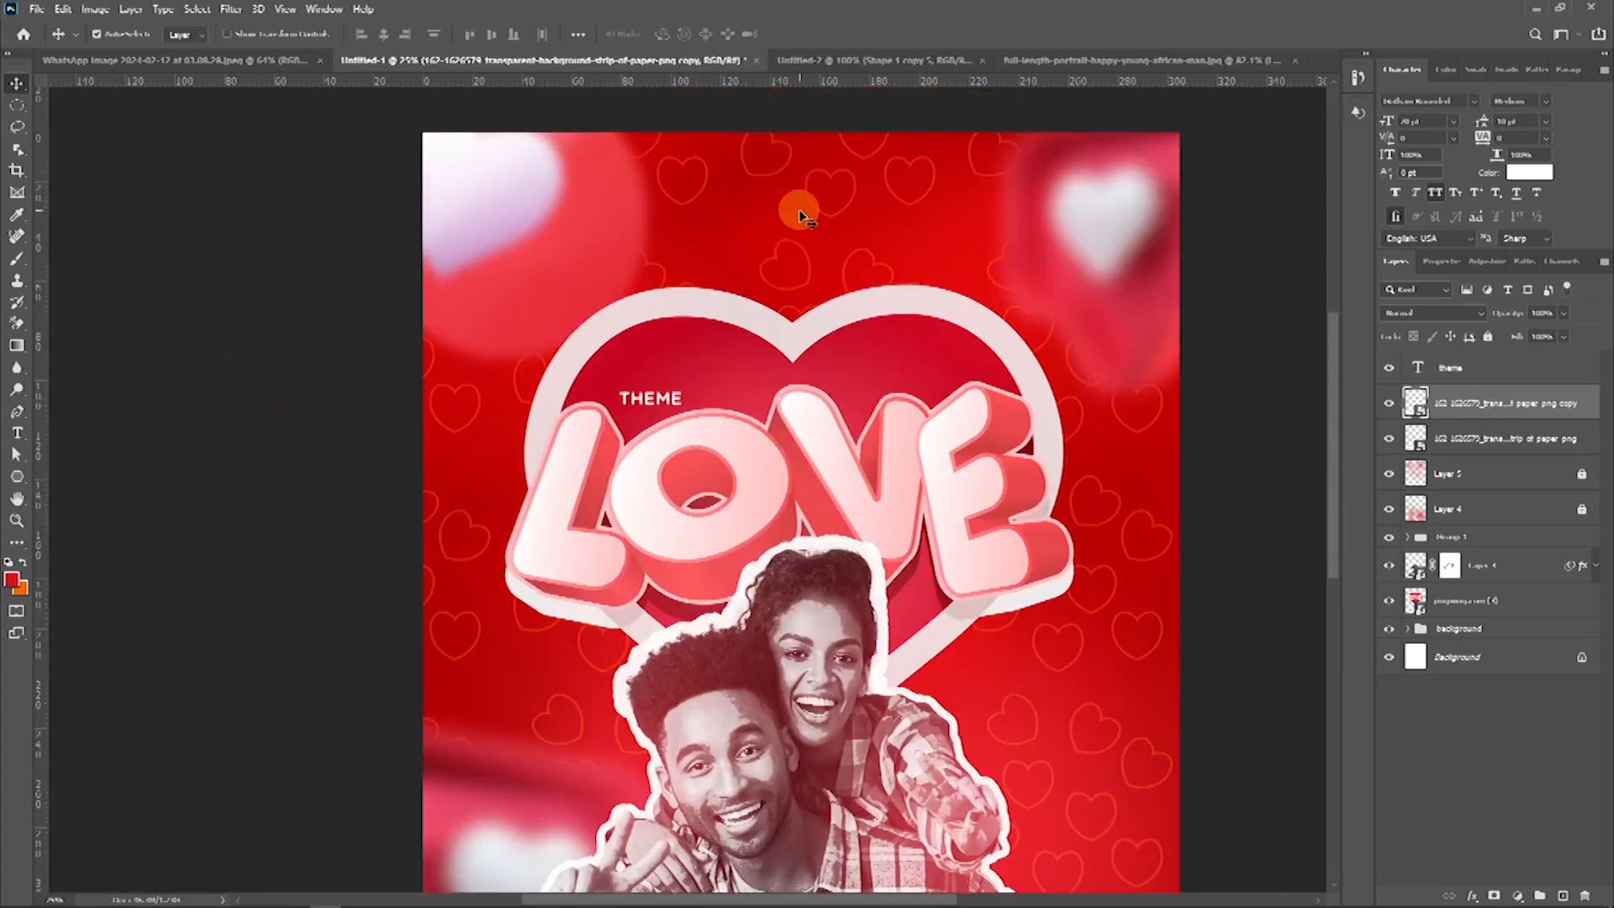
scroll(748, 231, "down", 3)
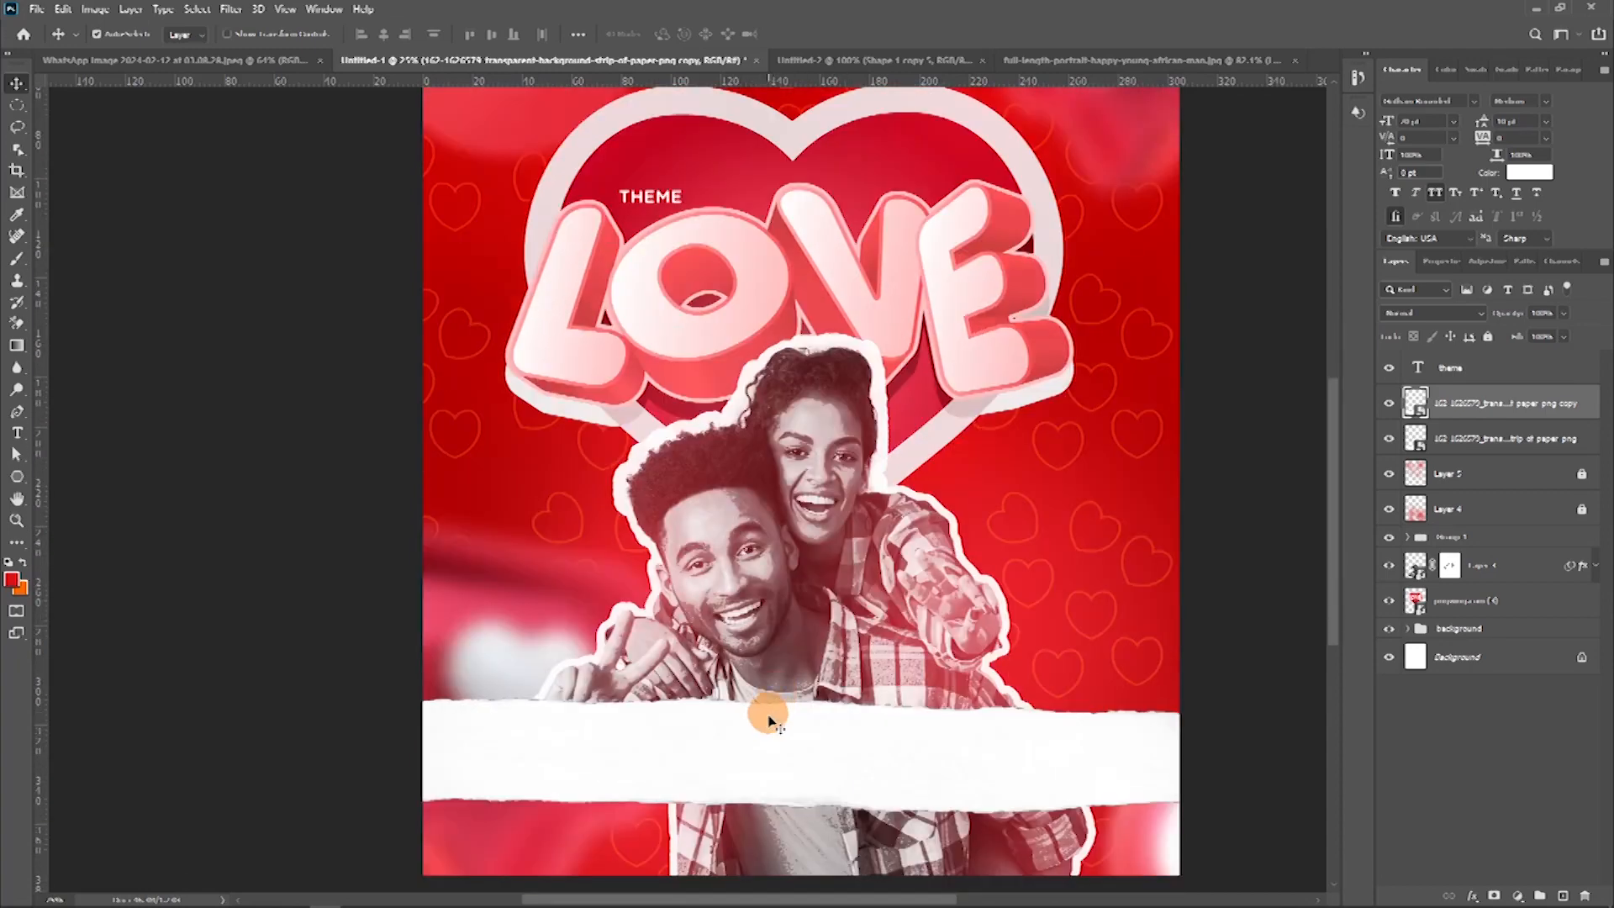
left_click_drag(821, 751, 822, 216)
scroll(824, 463, "up", 5)
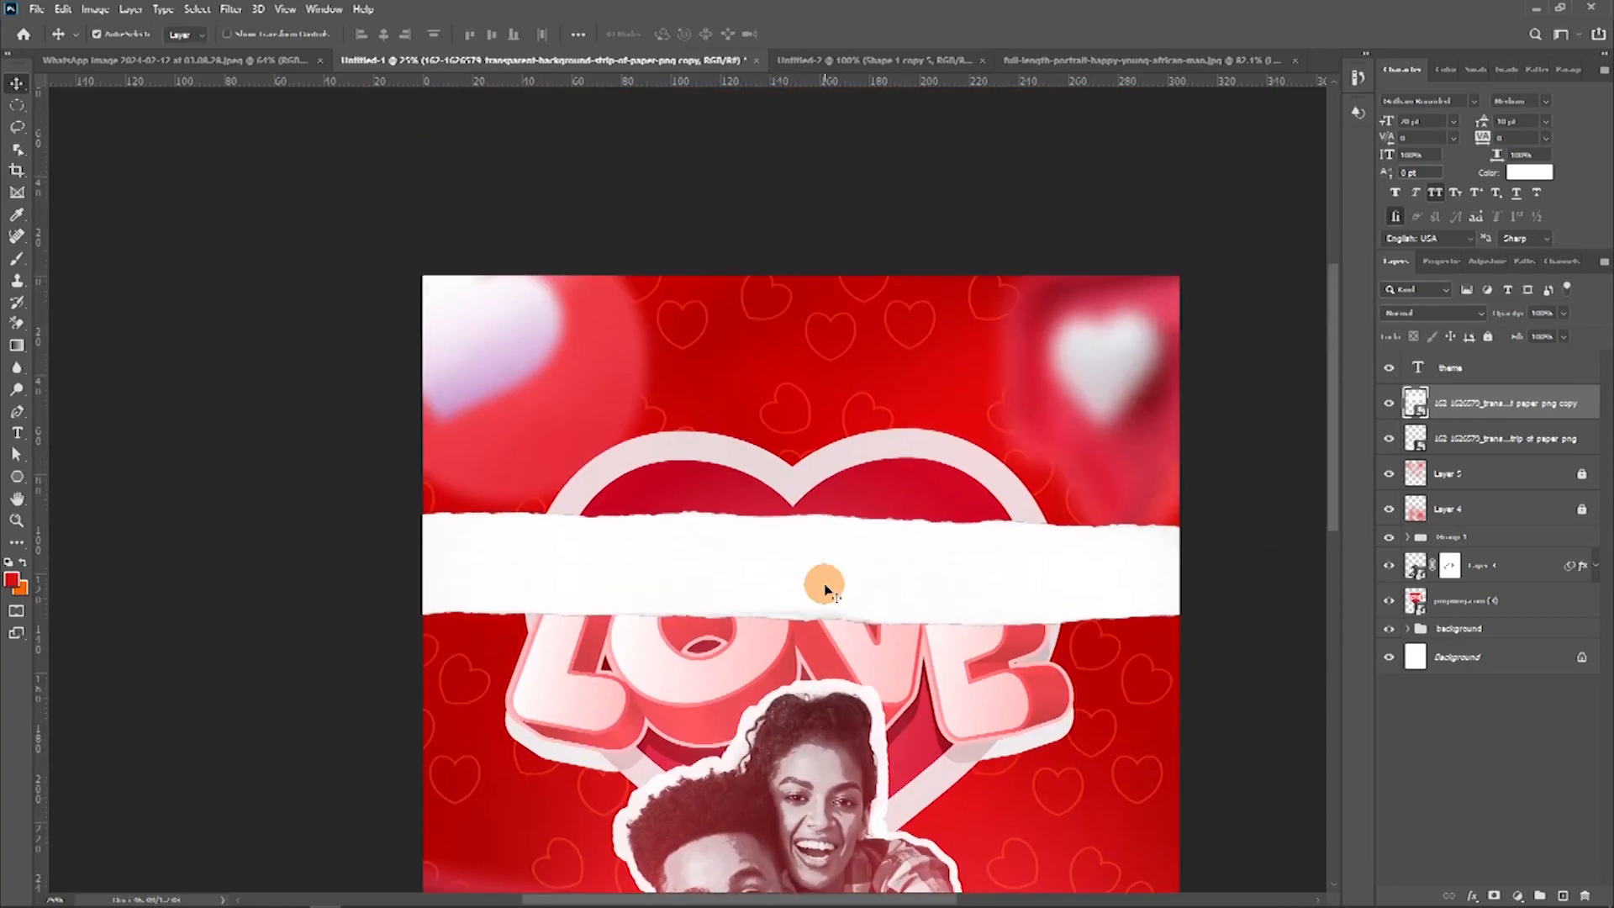
mouse_move(816, 395)
left_mouse_down()
mouse_move(813, 361)
mouse_move(802, 399)
left_mouse_up()
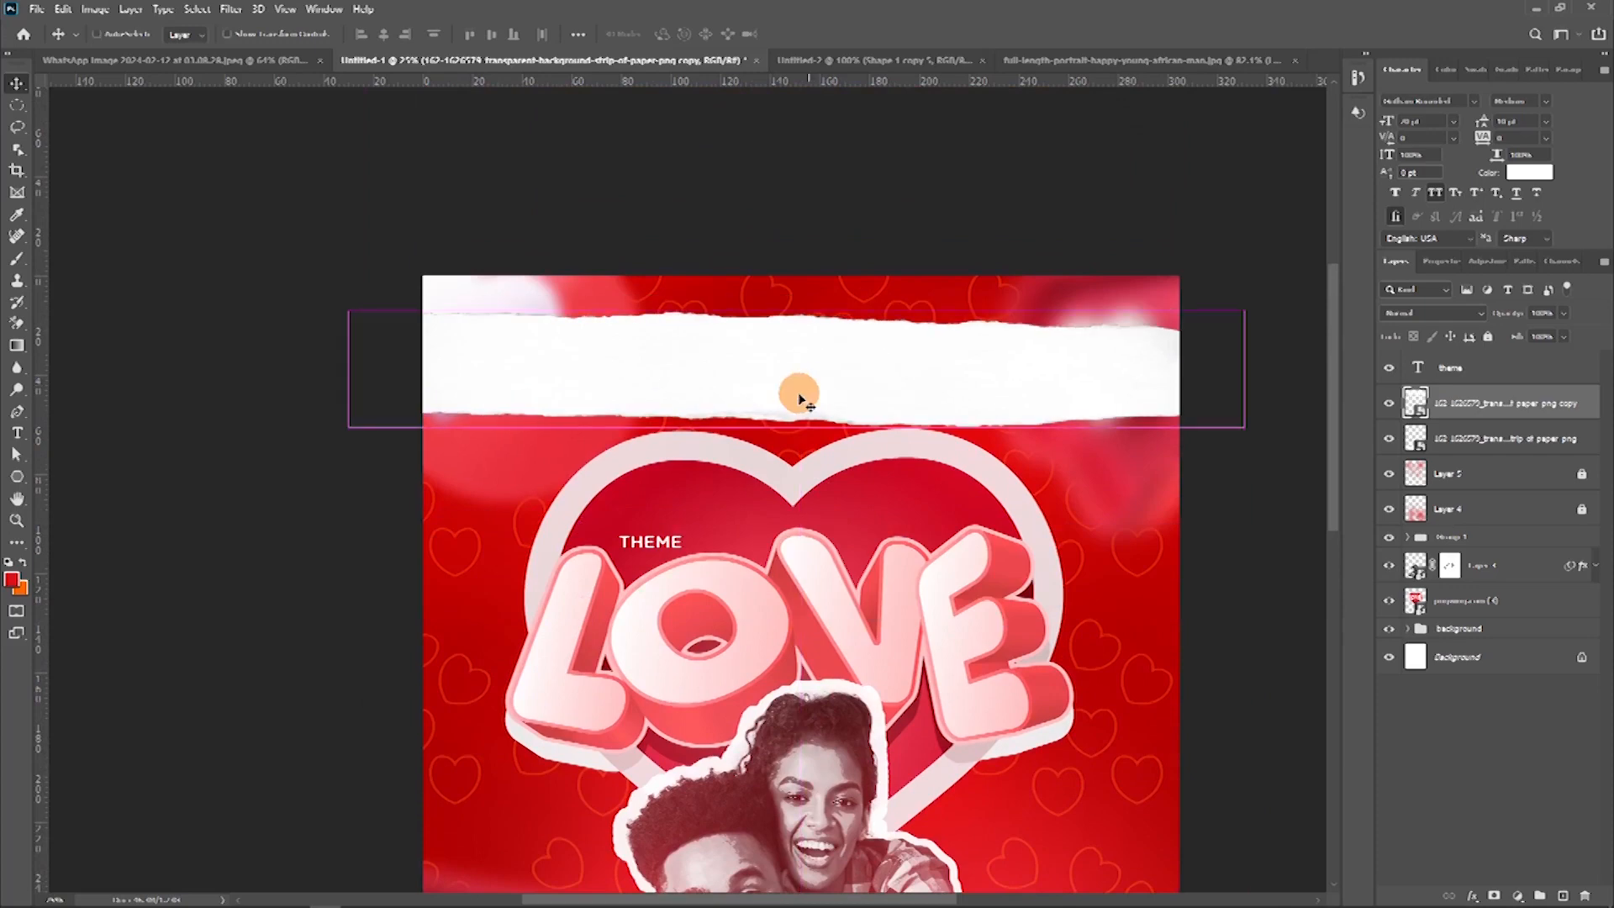
Step: Narrow the copied paper strip from both sides into a short piece centered above the heart
key("ctrl+t")
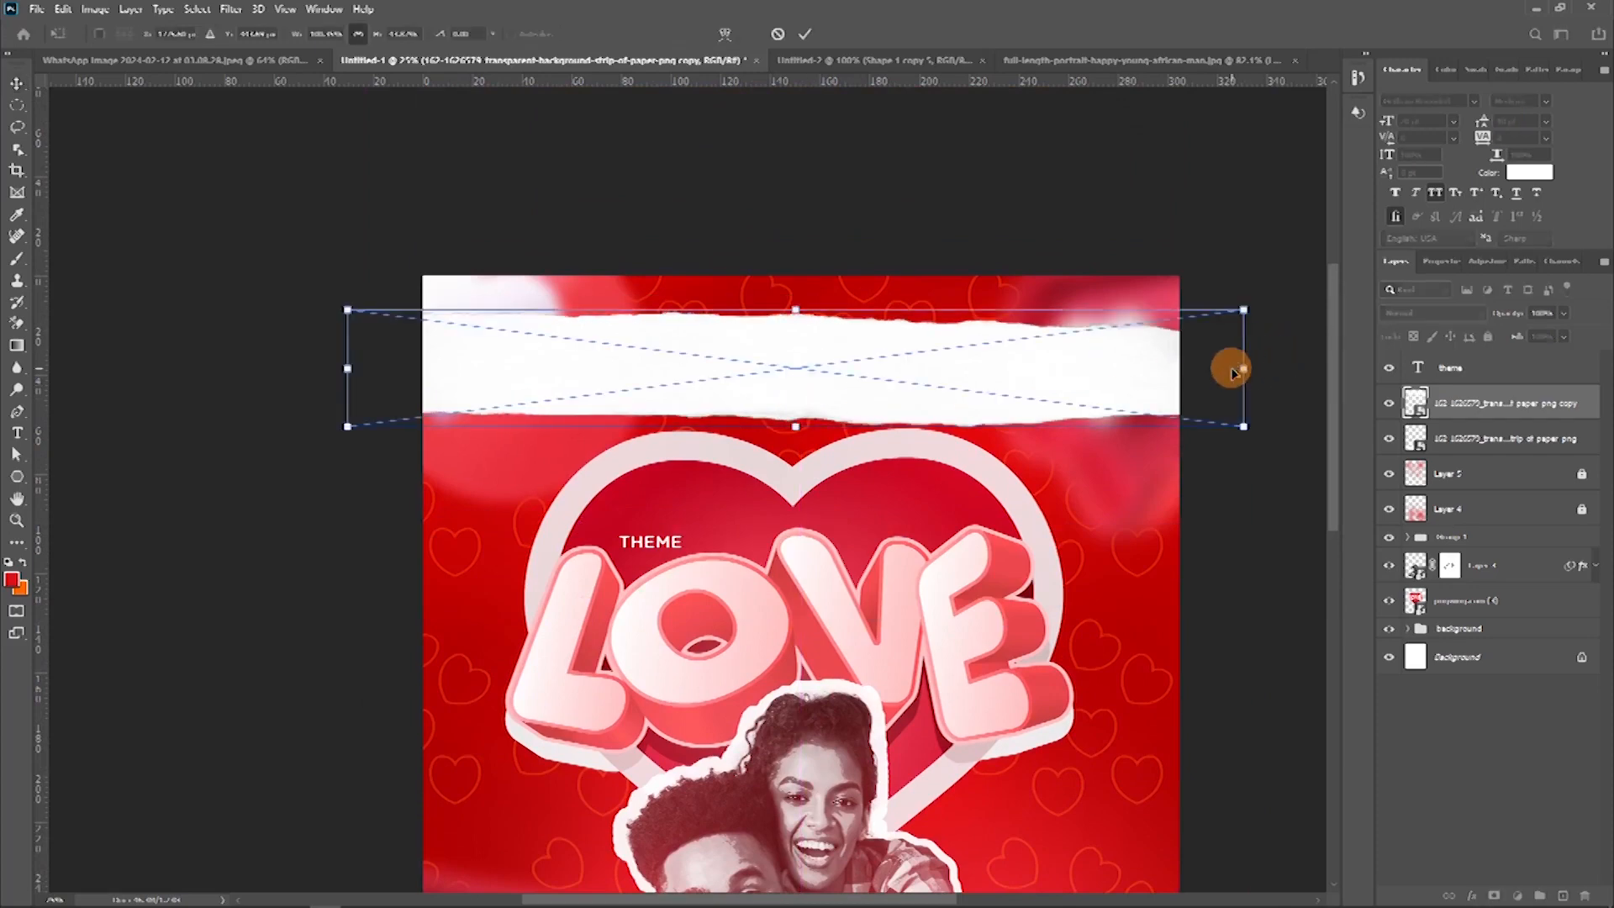
left_click_drag(1062, 375, 875, 371)
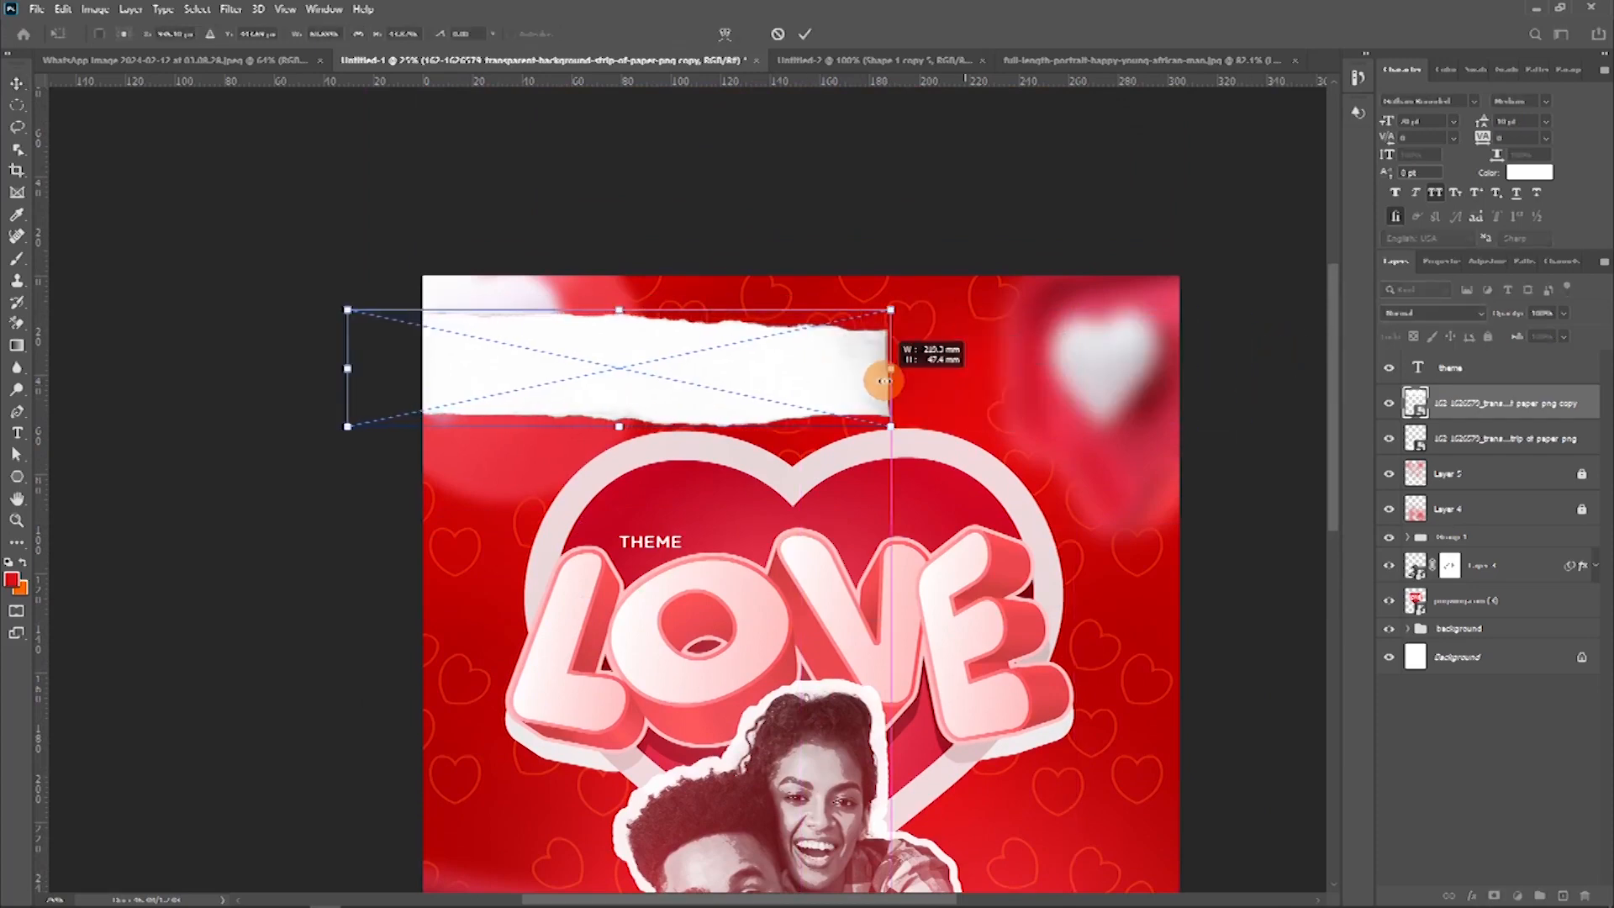
left_click_drag(346, 366, 669, 396)
left_click_drag(812, 402, 785, 375)
key("Return")
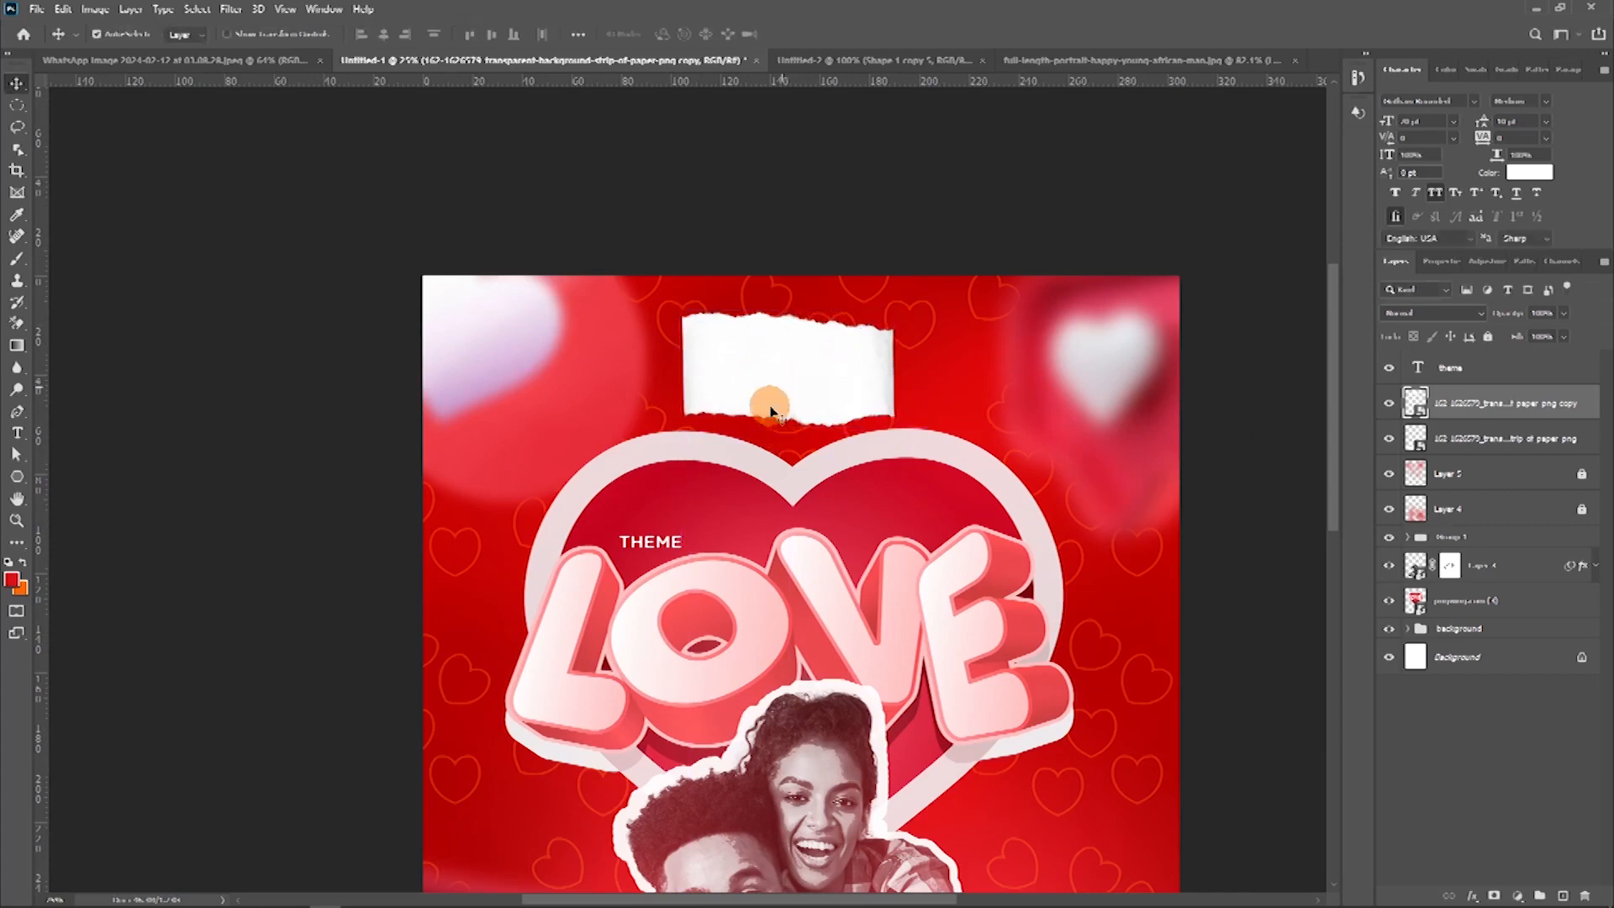
scroll(821, 335, "down", 3)
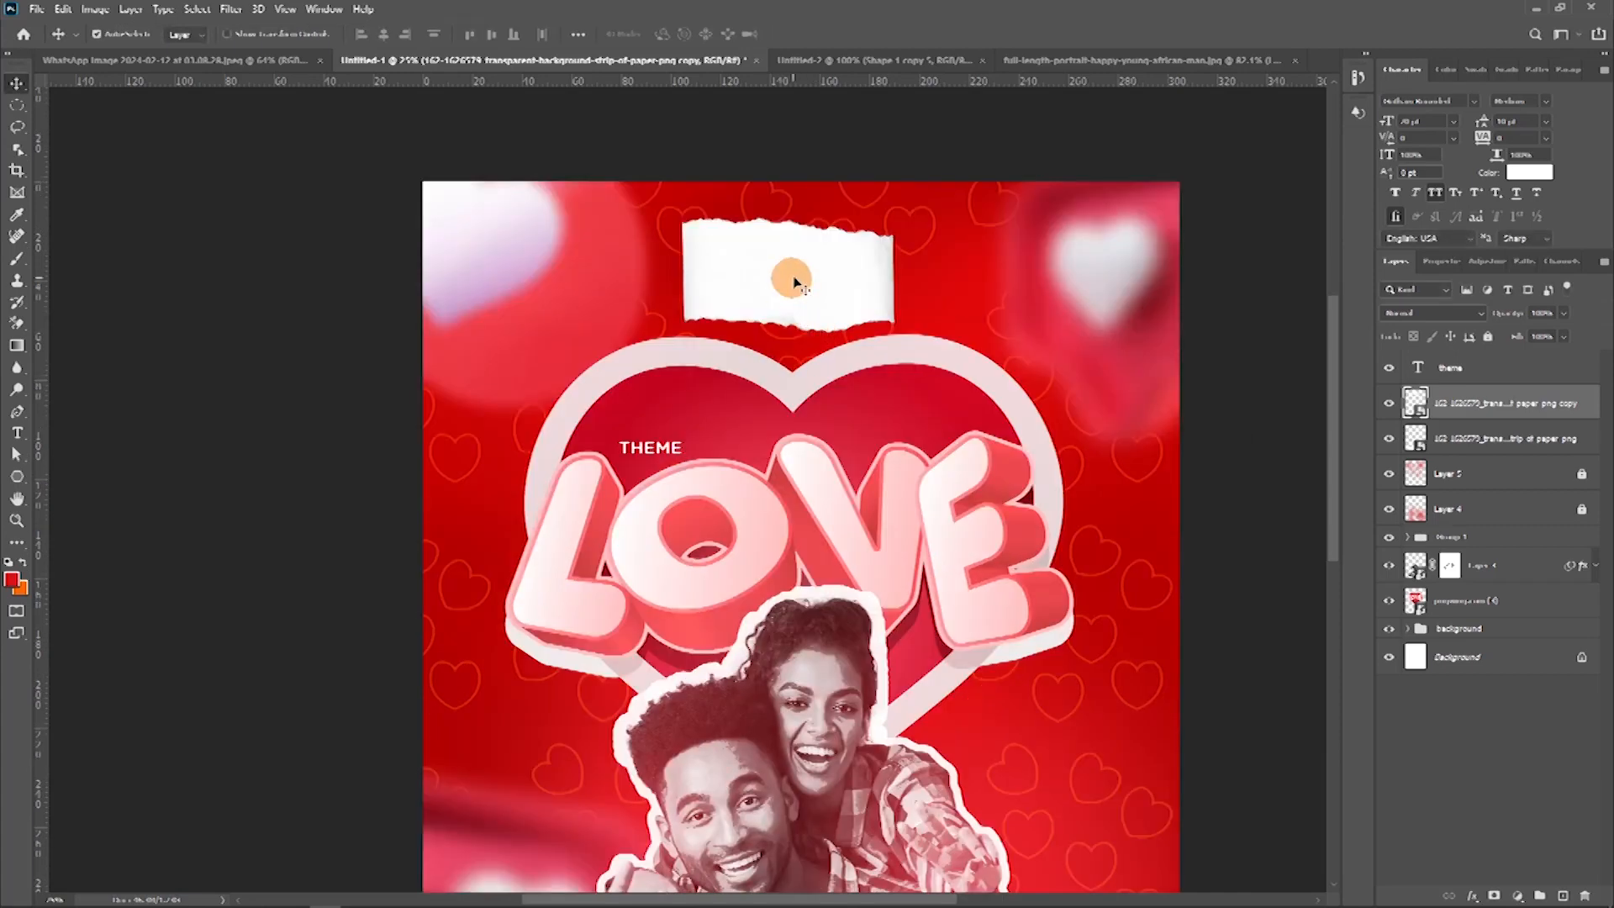
Step: Apply a bright red (fe1d21) Color Overlay to the short paper piece above the heart
double_click(1590, 410)
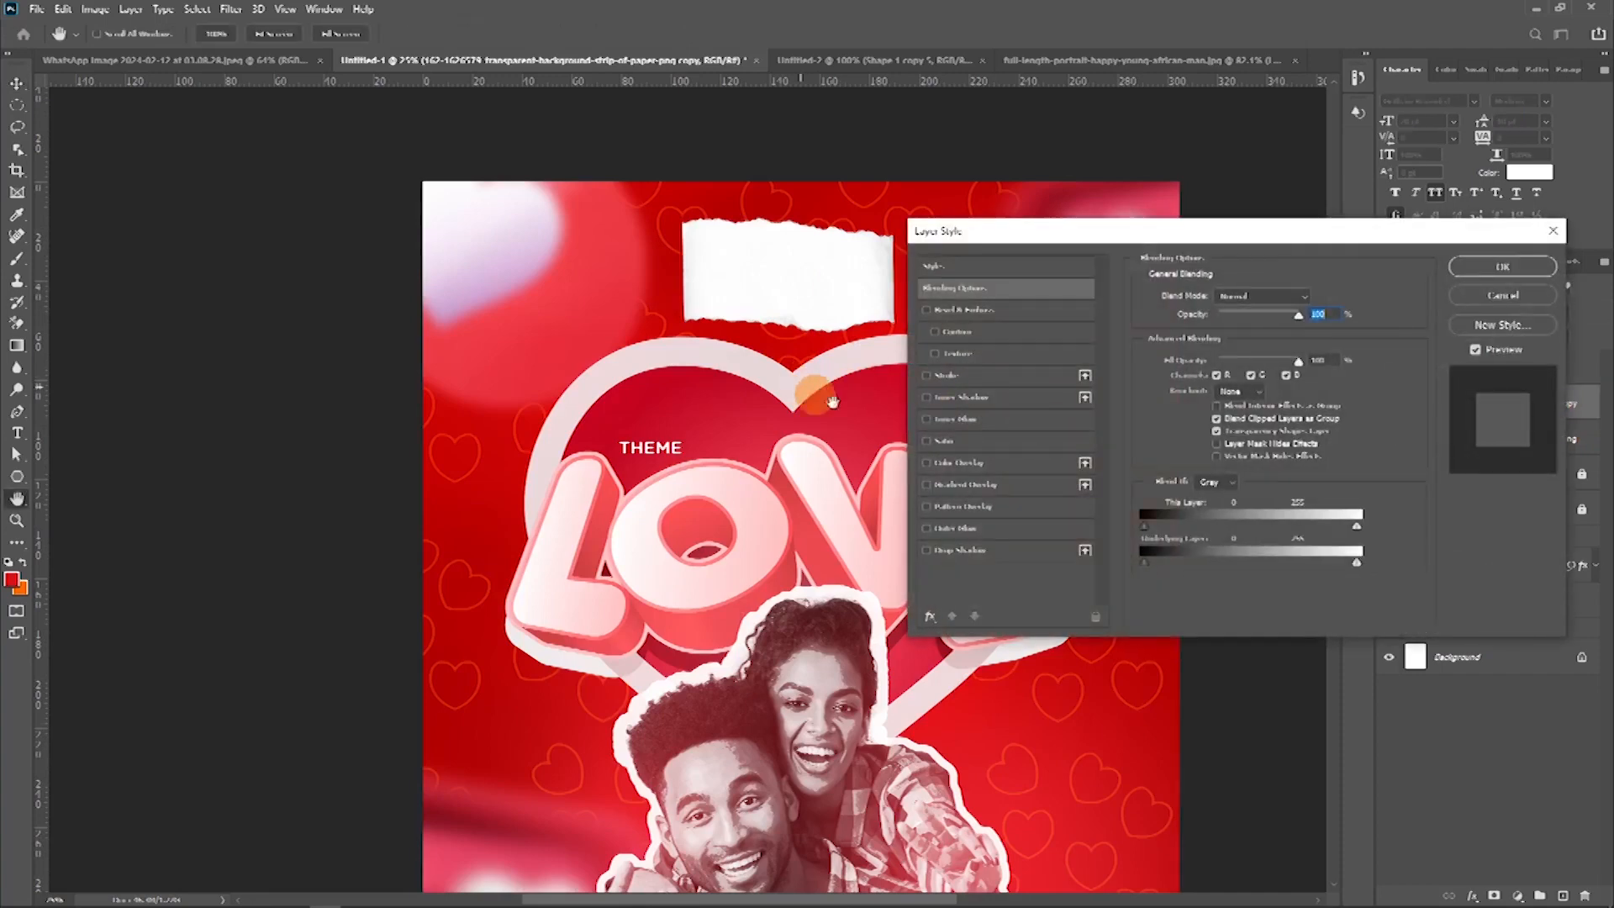
left_click(927, 463)
left_click(972, 462)
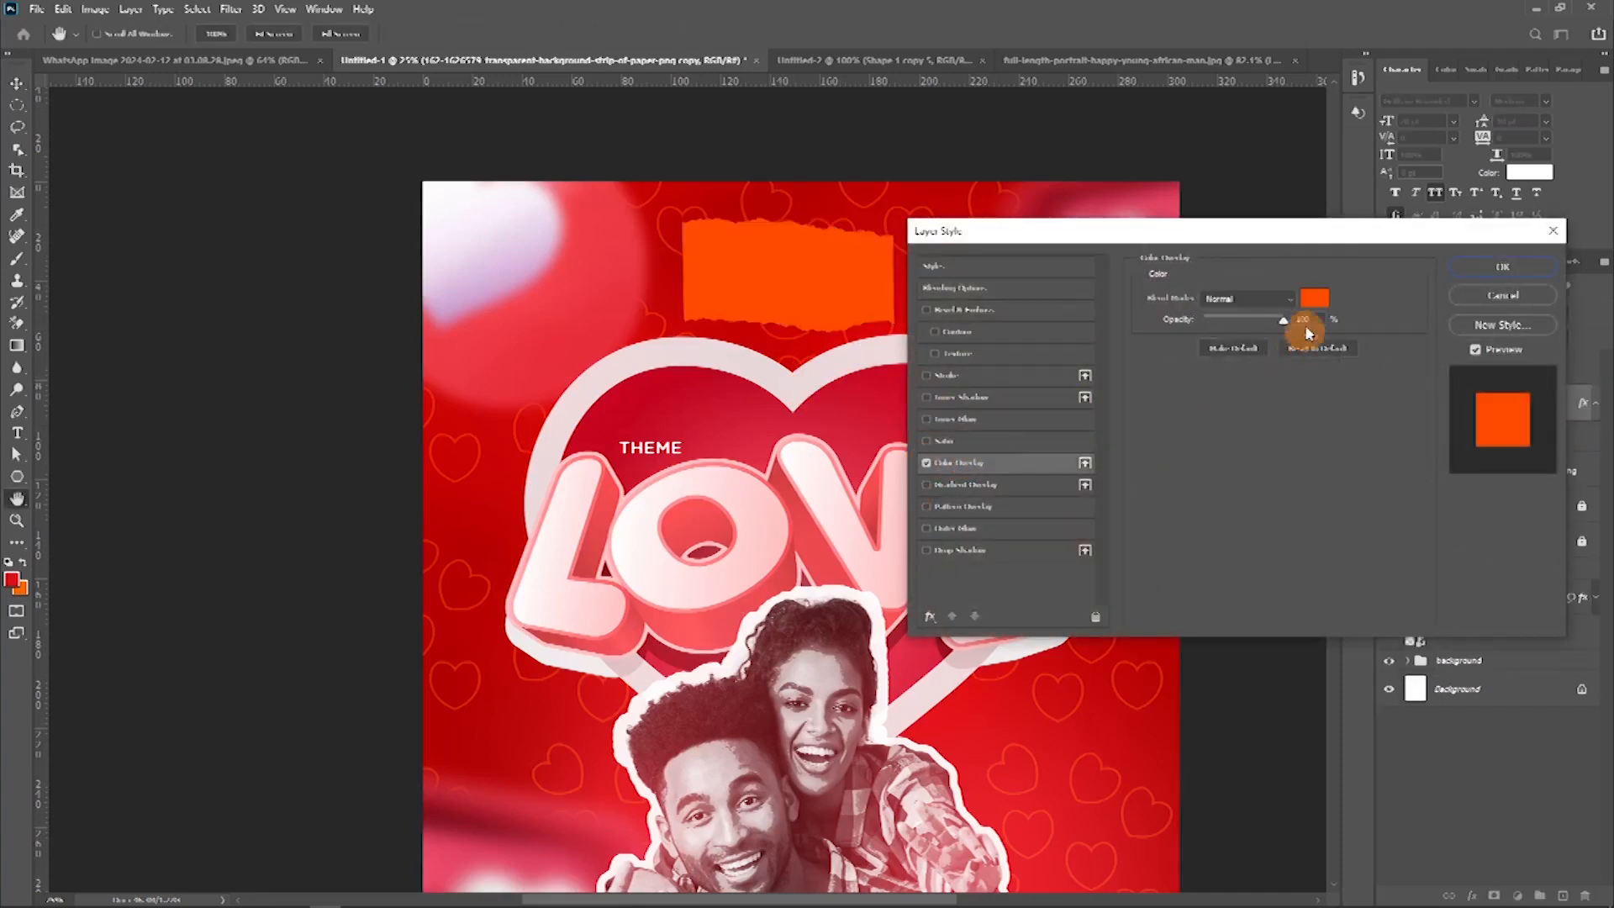
left_click(1308, 296)
left_click(1001, 692)
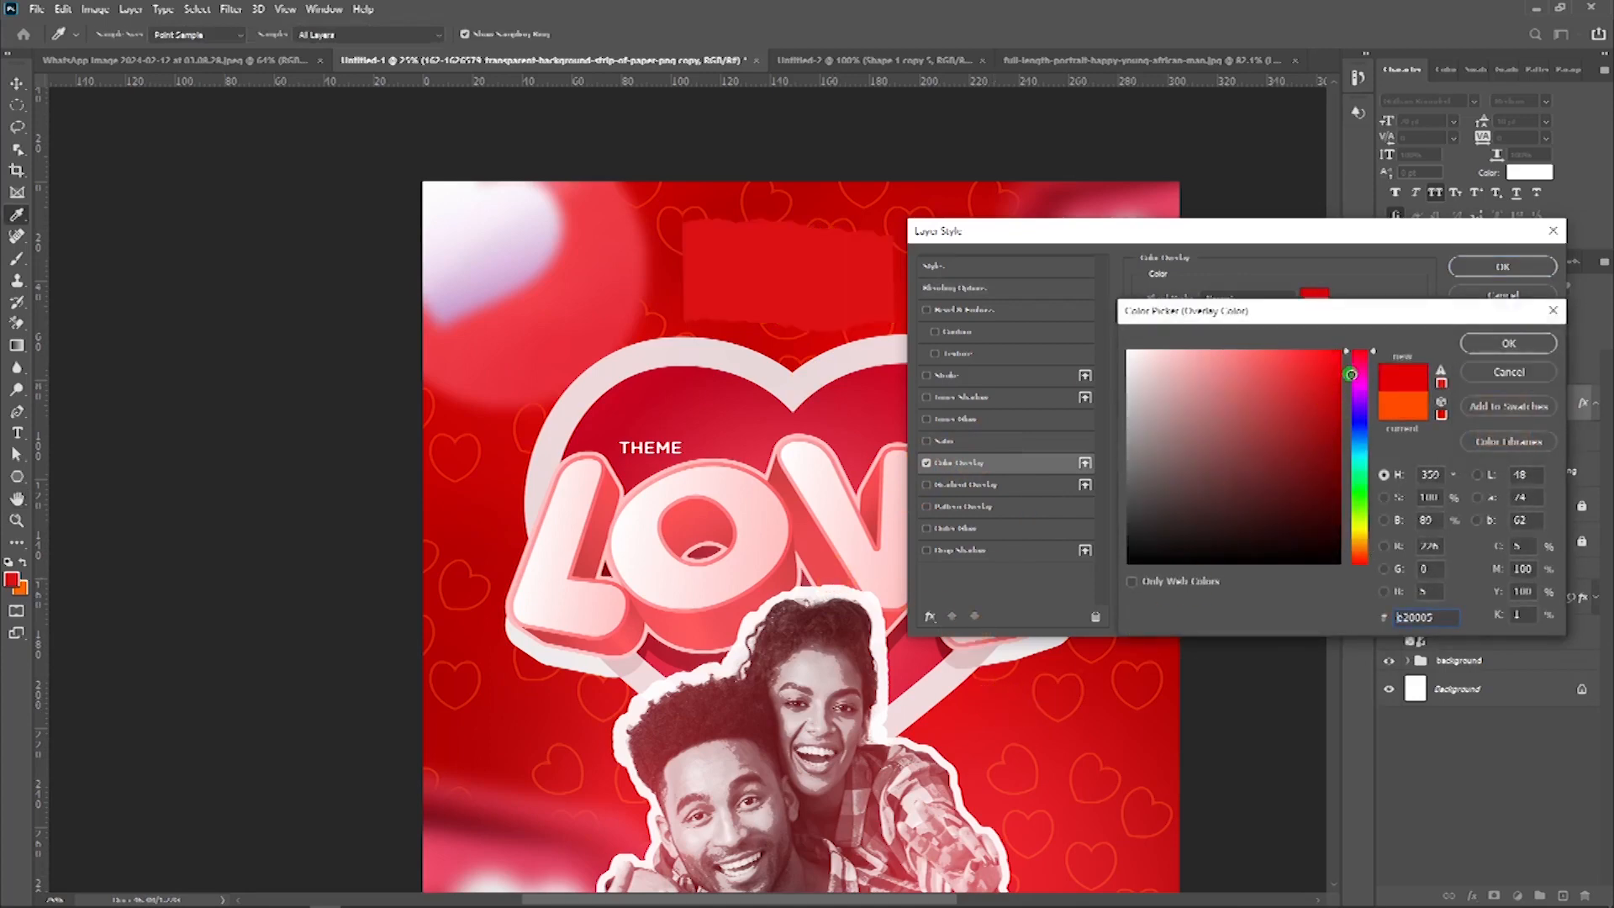
mouse_move(1329, 384)
left_mouse_down()
mouse_move(1336, 402)
mouse_move(1297, 355)
left_mouse_up()
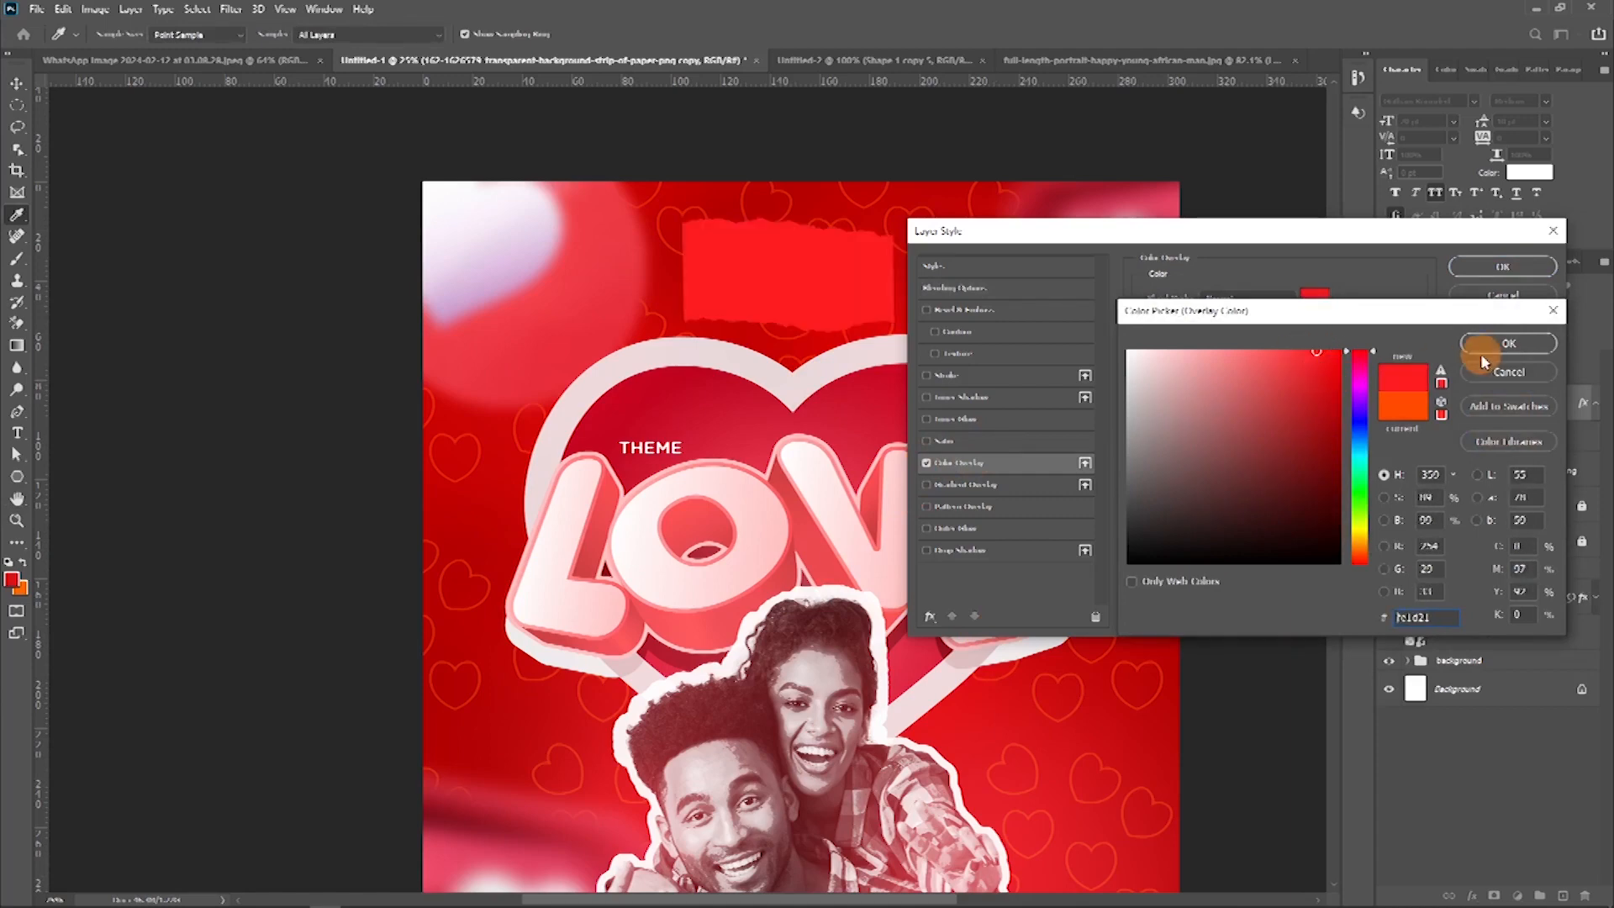
left_click(1507, 343)
left_click(1500, 265)
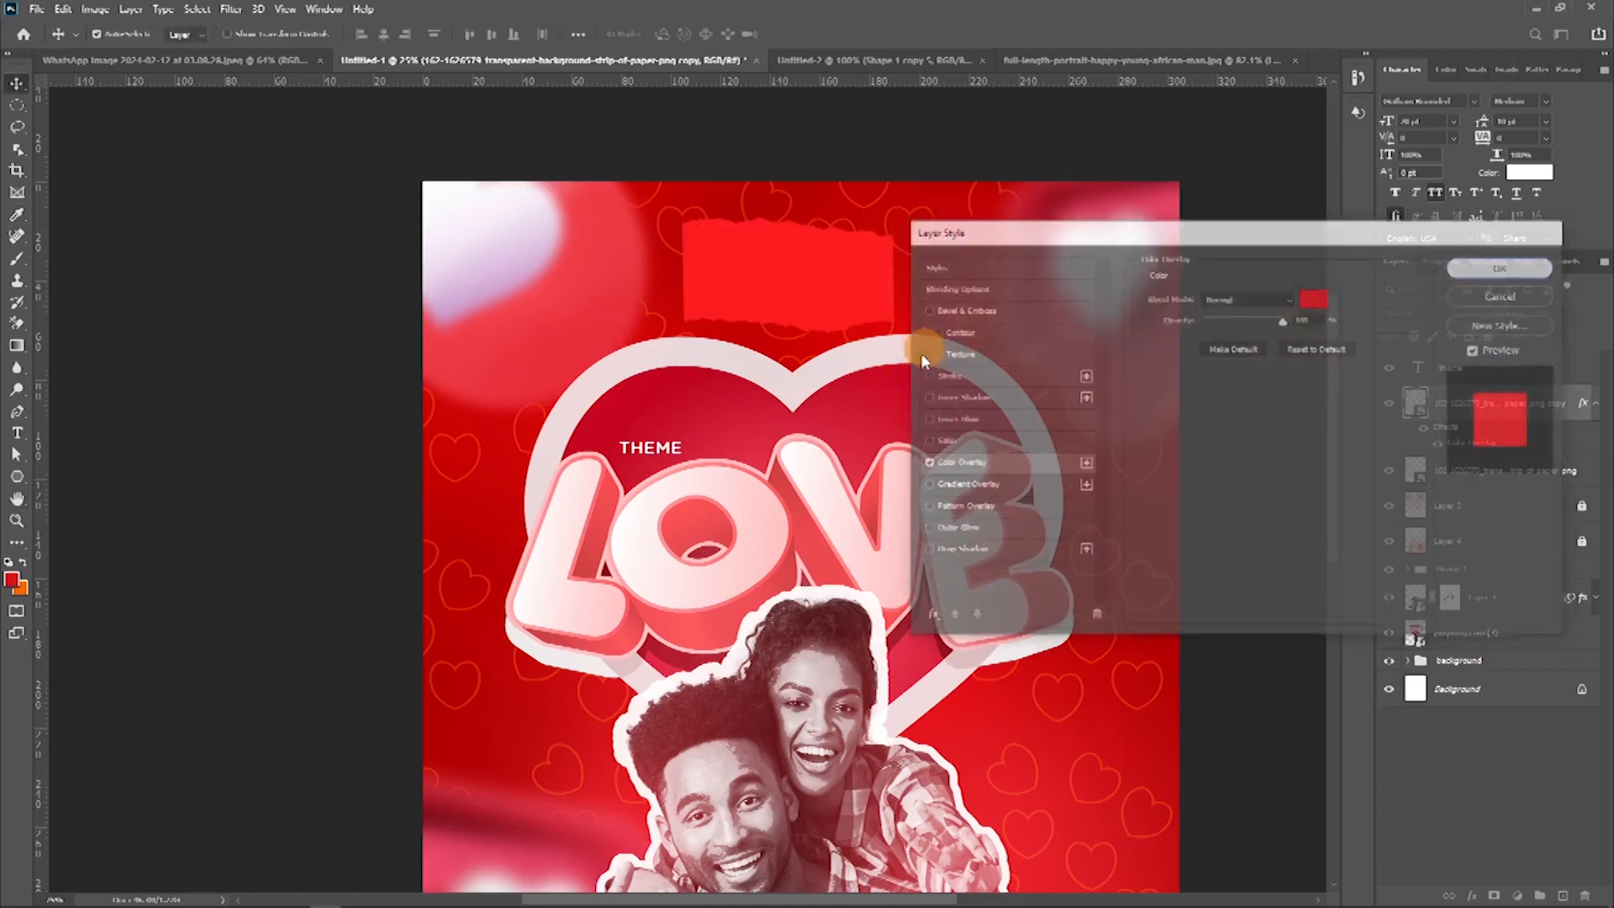
Step: Apply a white (ffffff) Color Overlay to the wide torn paper strip across the couple
scroll(919, 386, "down", 5)
left_click(982, 764)
left_click(1583, 475)
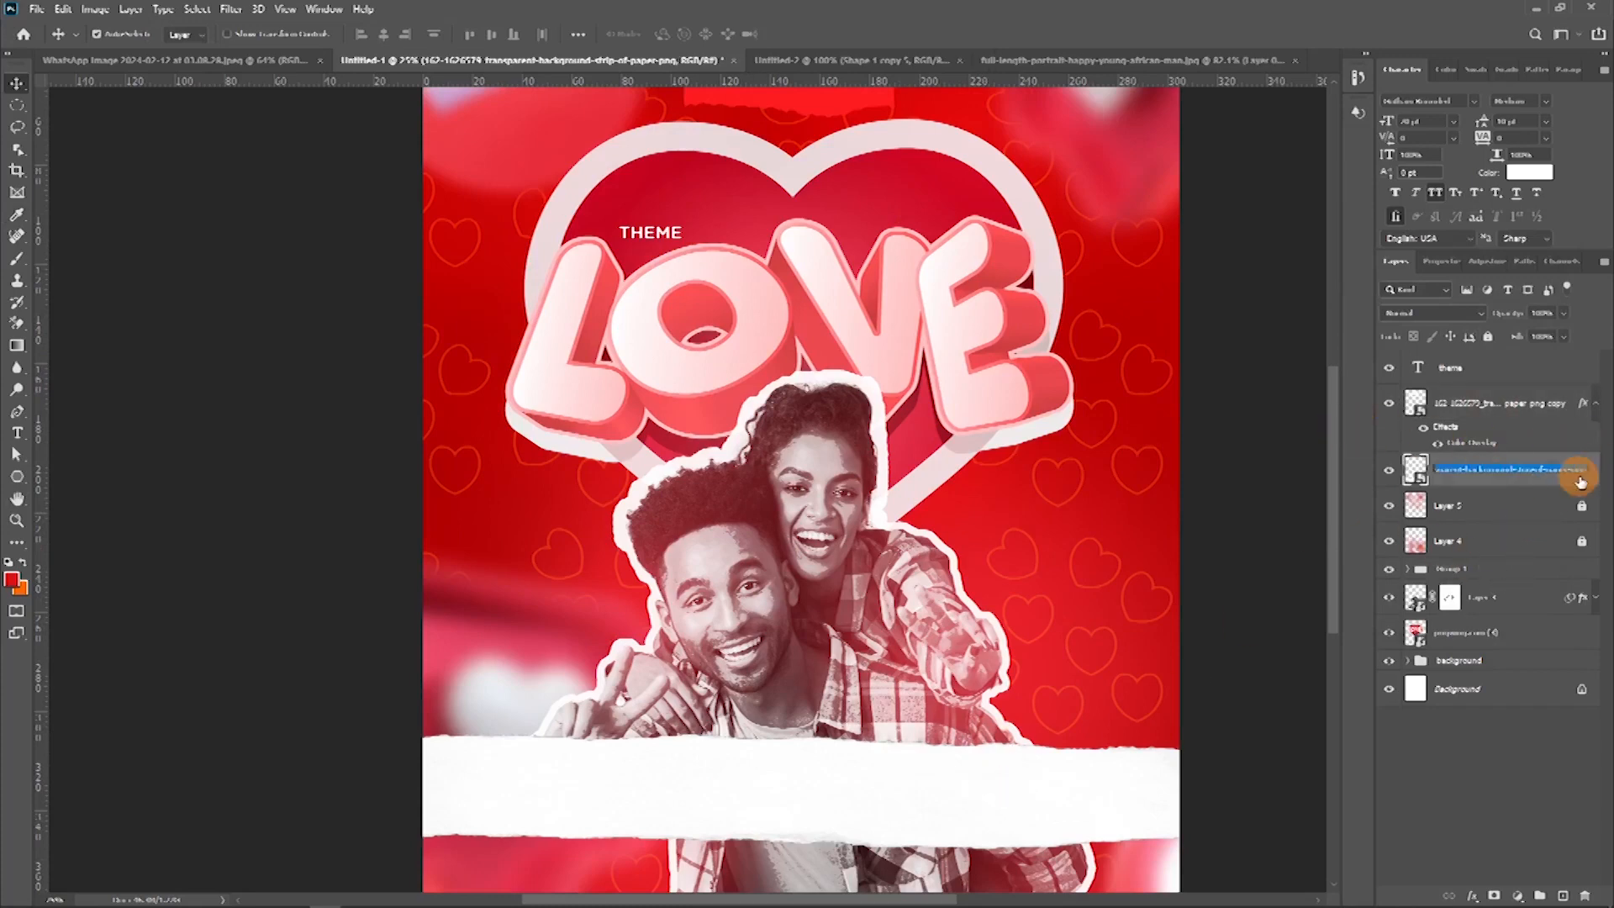
double_click(1571, 492)
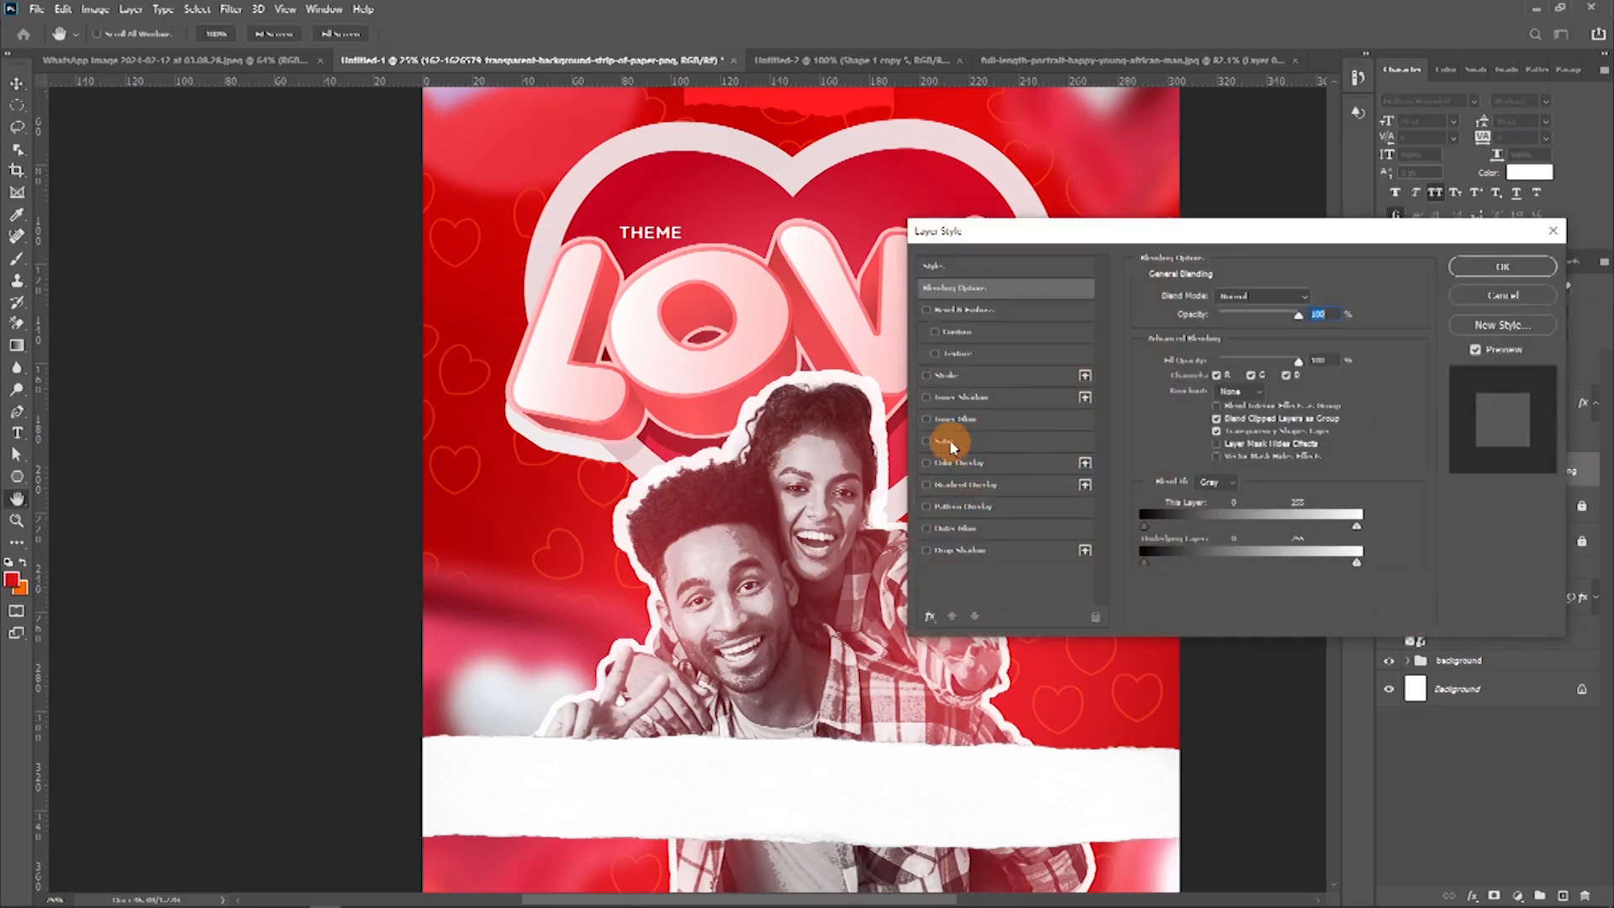
left_click(959, 464)
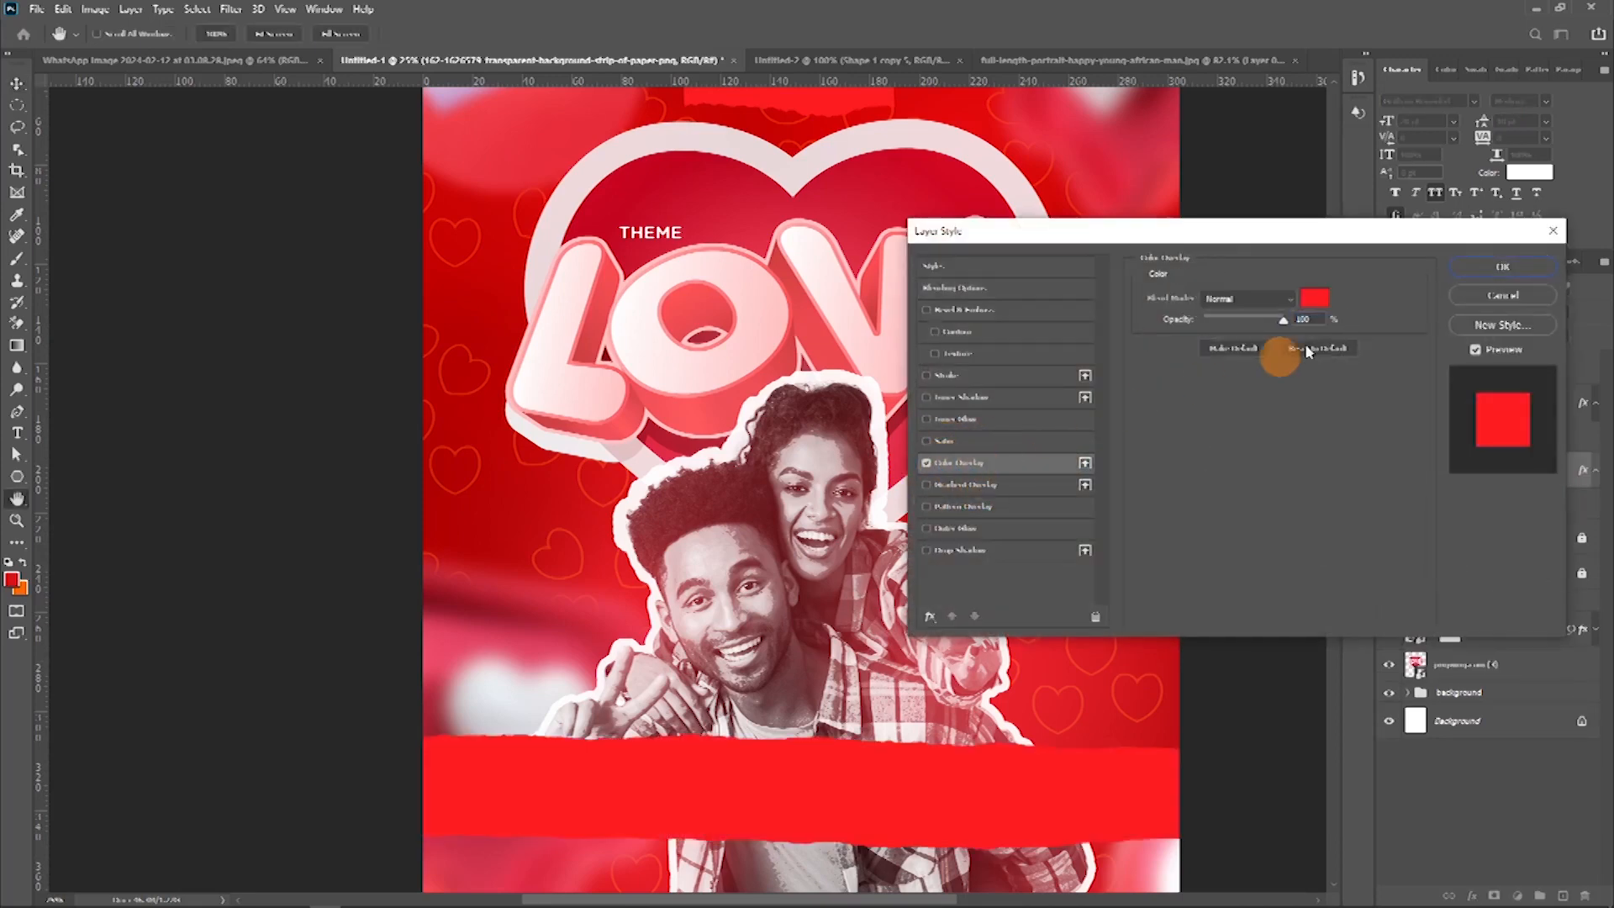
left_click(1317, 305)
left_click_drag(1177, 378, 1045, 281)
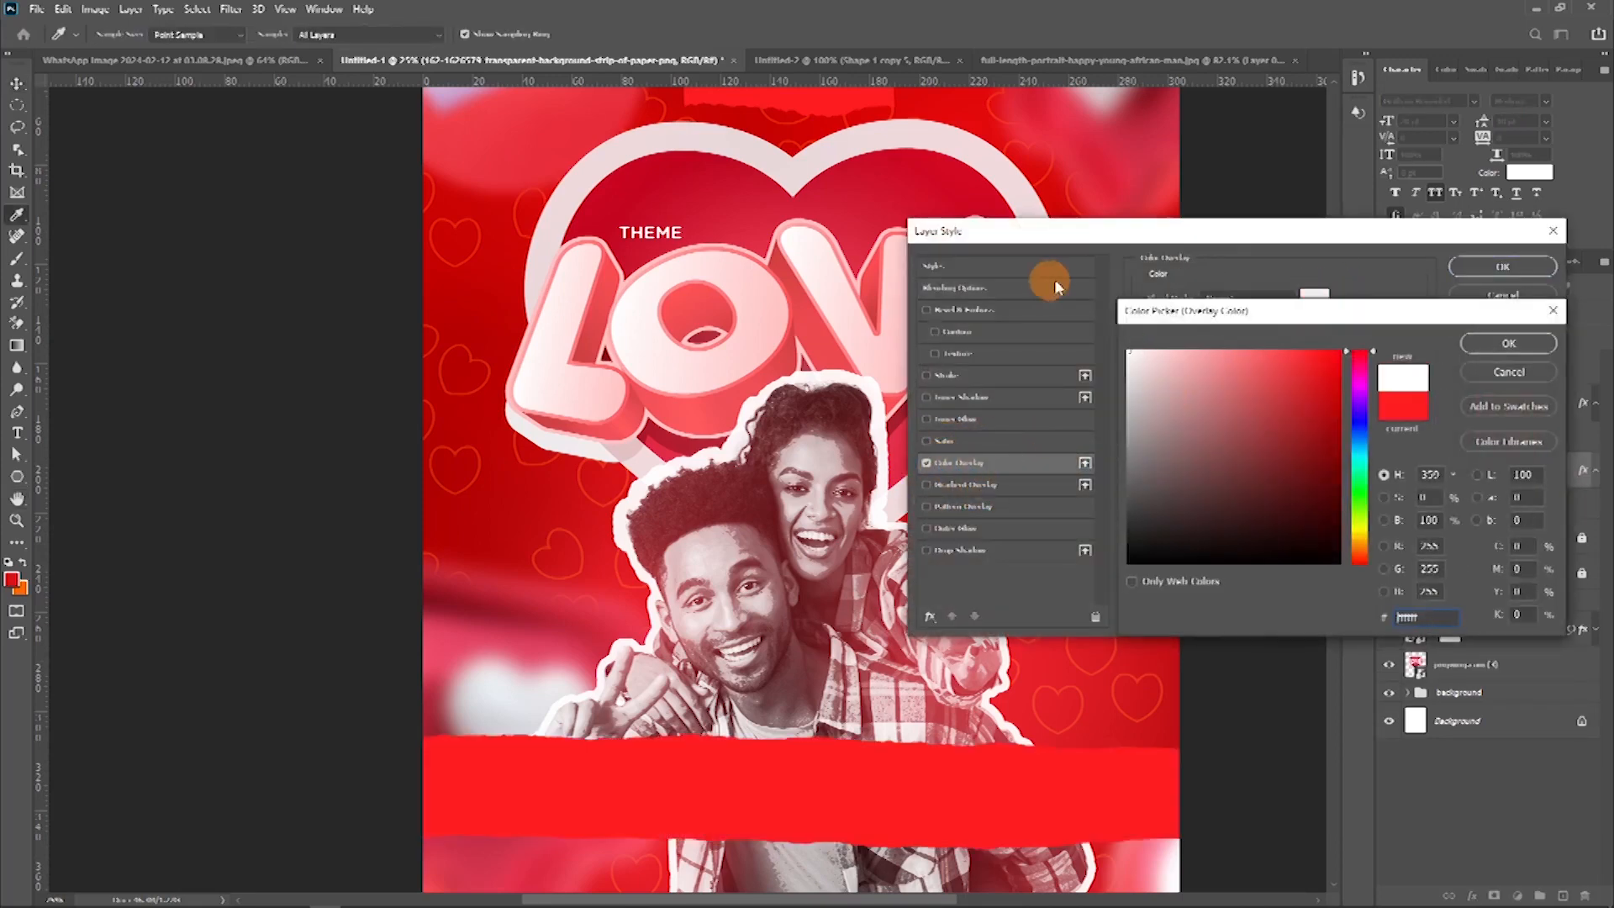
left_click(1483, 334)
left_click(1495, 275)
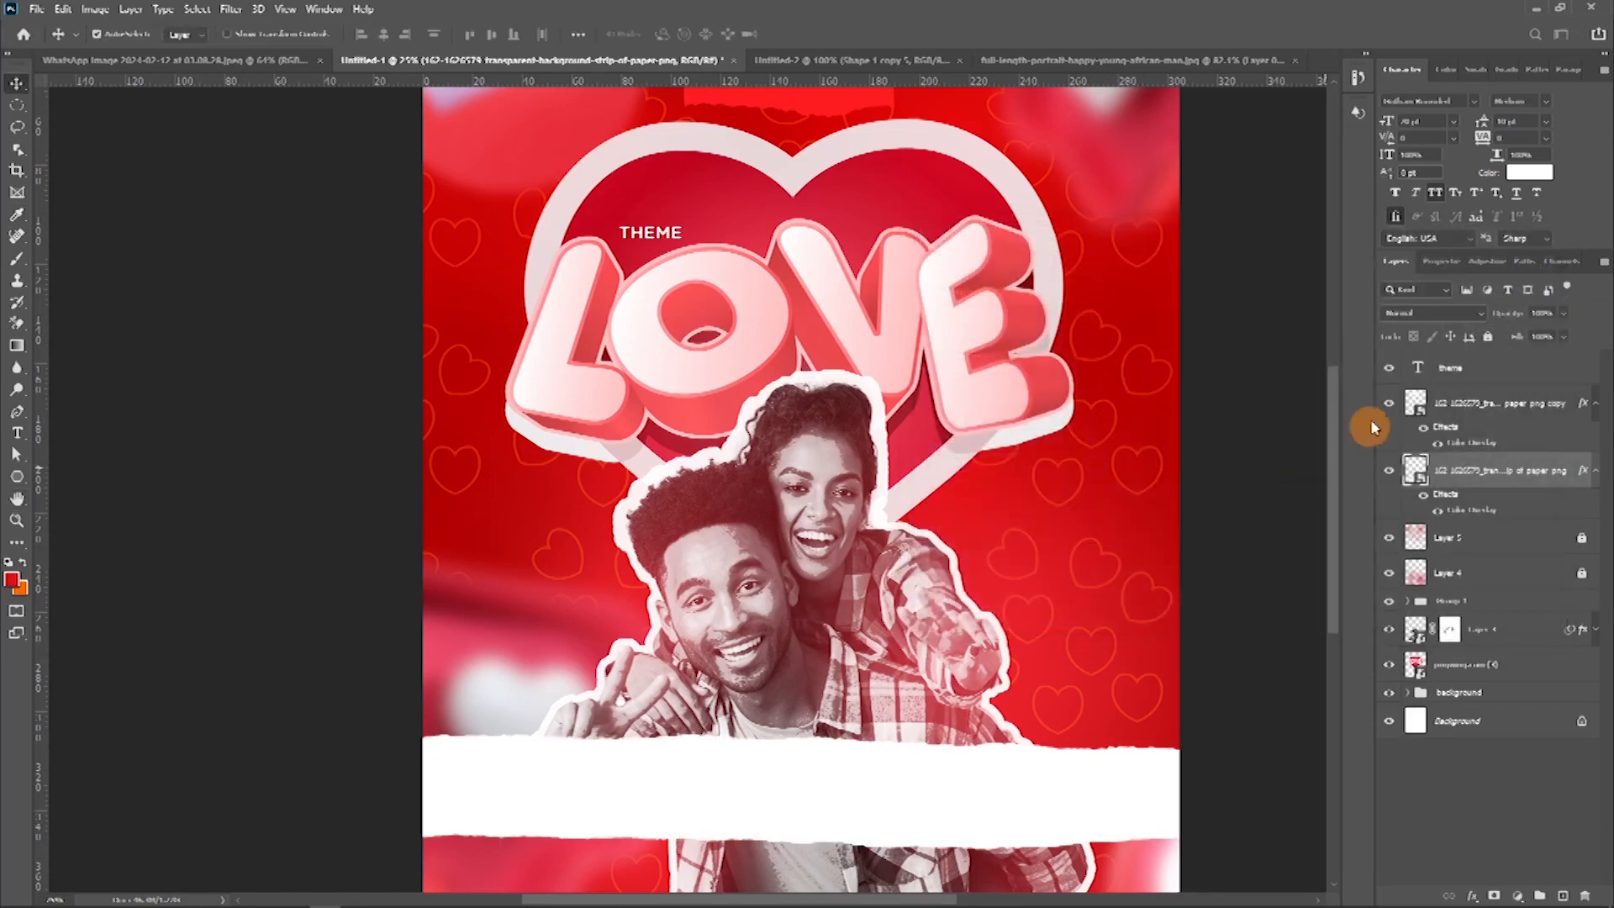
Step: Look over the flyer's layout, including the event details on the paper strip and the host badge
scroll(866, 593, "down", 2)
left_click_drag(846, 702, 850, 721)
scroll(878, 580, "down", 3)
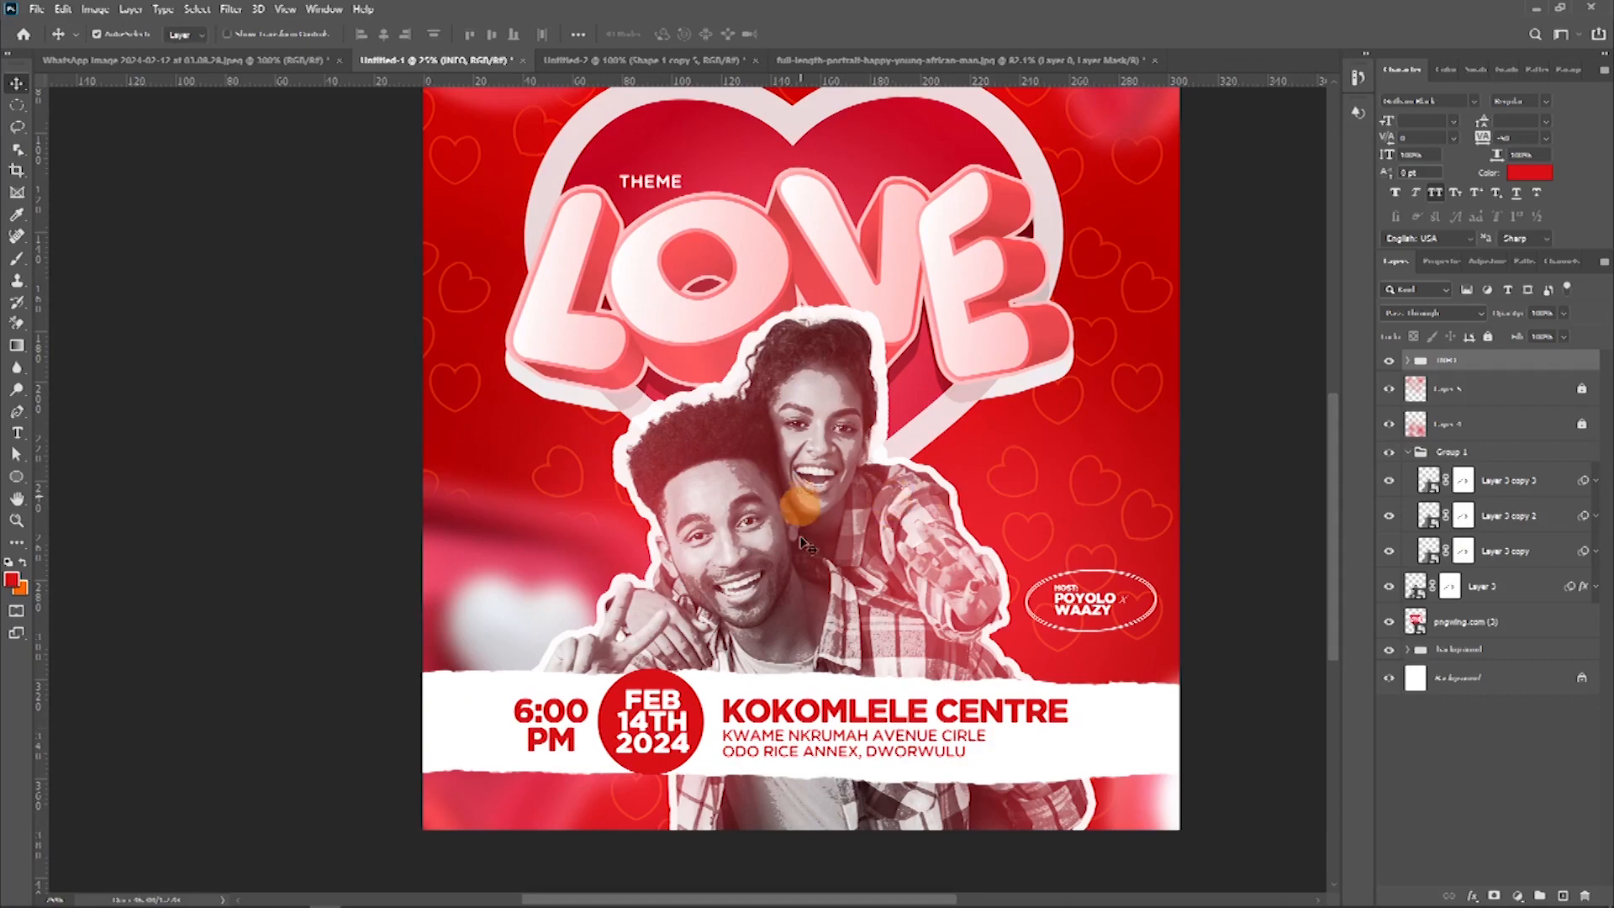
scroll(898, 459, "up", 3)
scroll(897, 458, "down", 3)
scroll(897, 459, "up", 3)
scroll(896, 461, "down", 2)
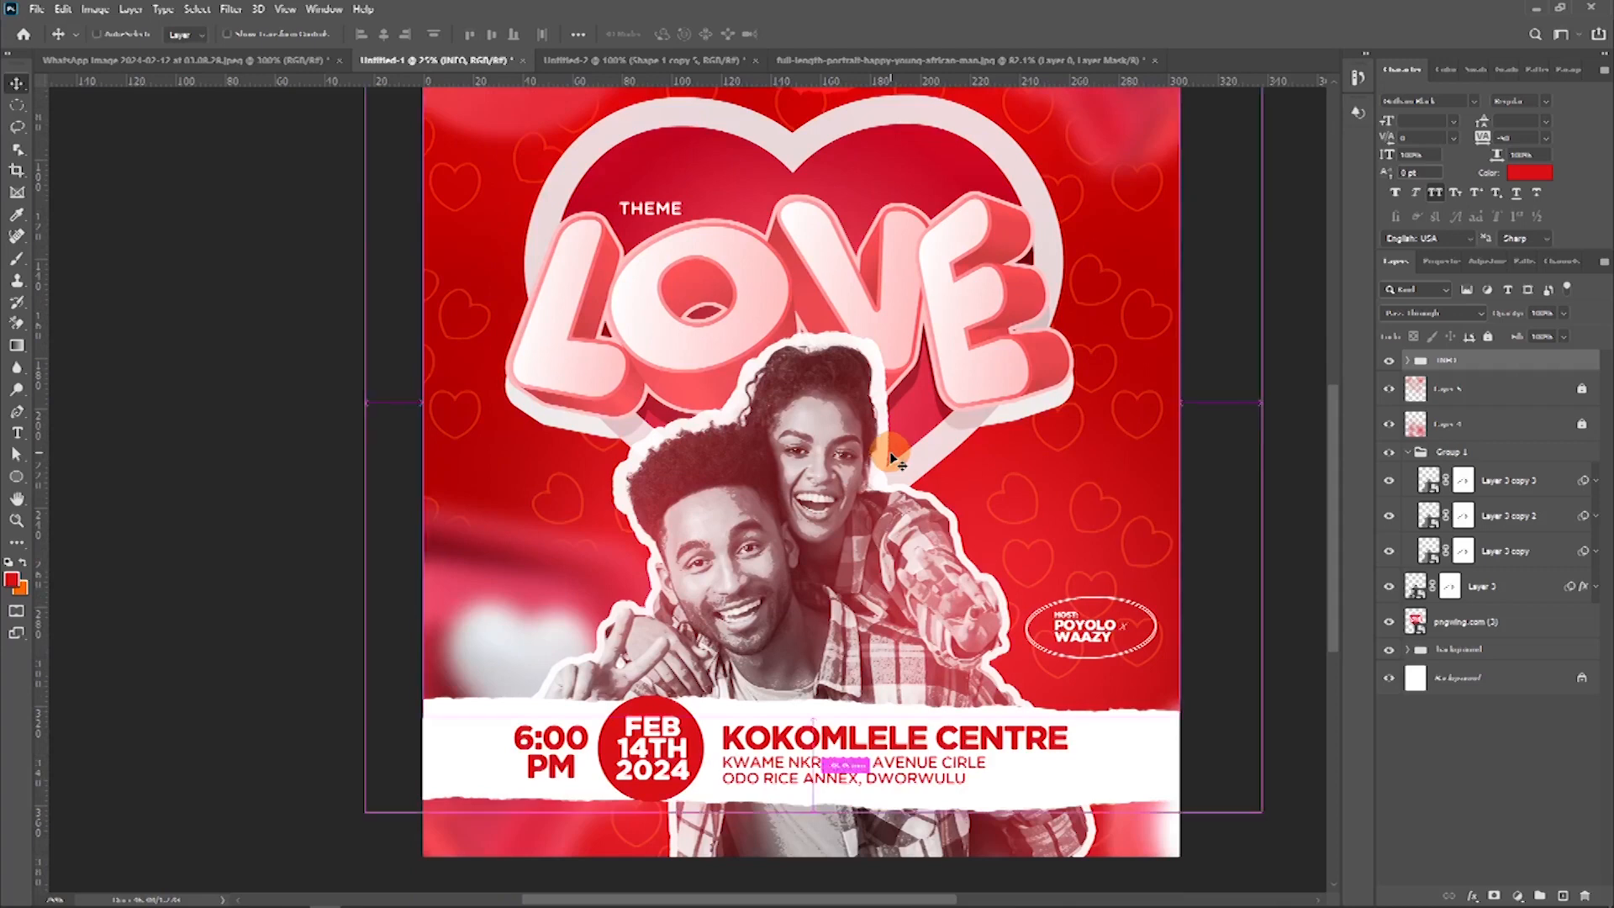
scroll(890, 454, "down", 1)
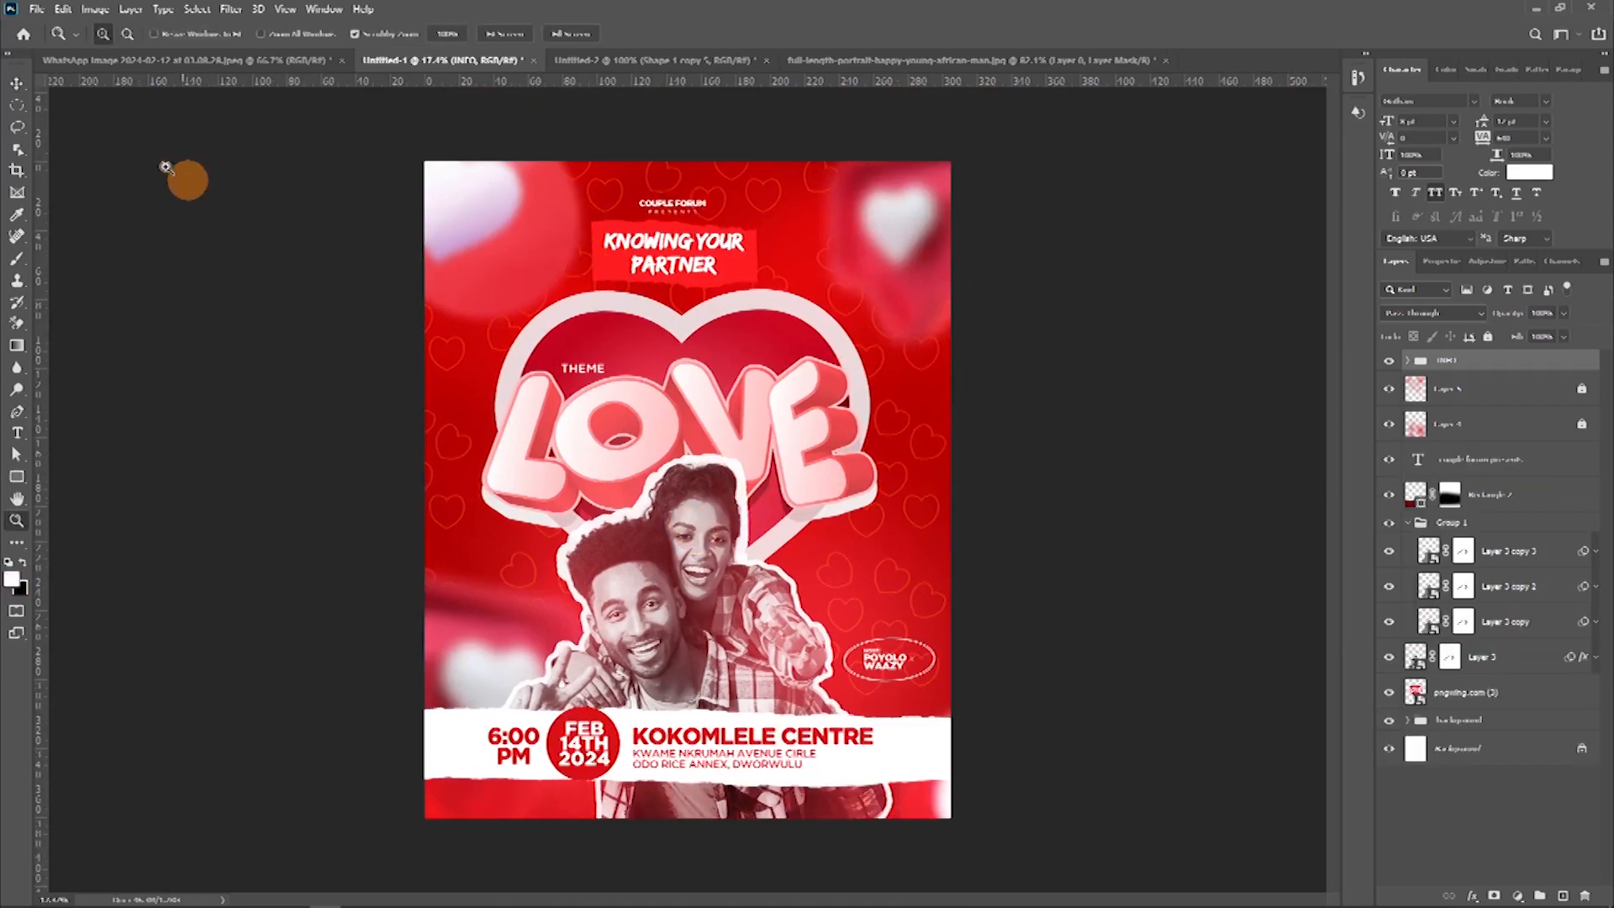
Step: Open the reference flyer image and examine the halftone dot texture over the couple and the LOVE lettering up close
left_click(23, 83)
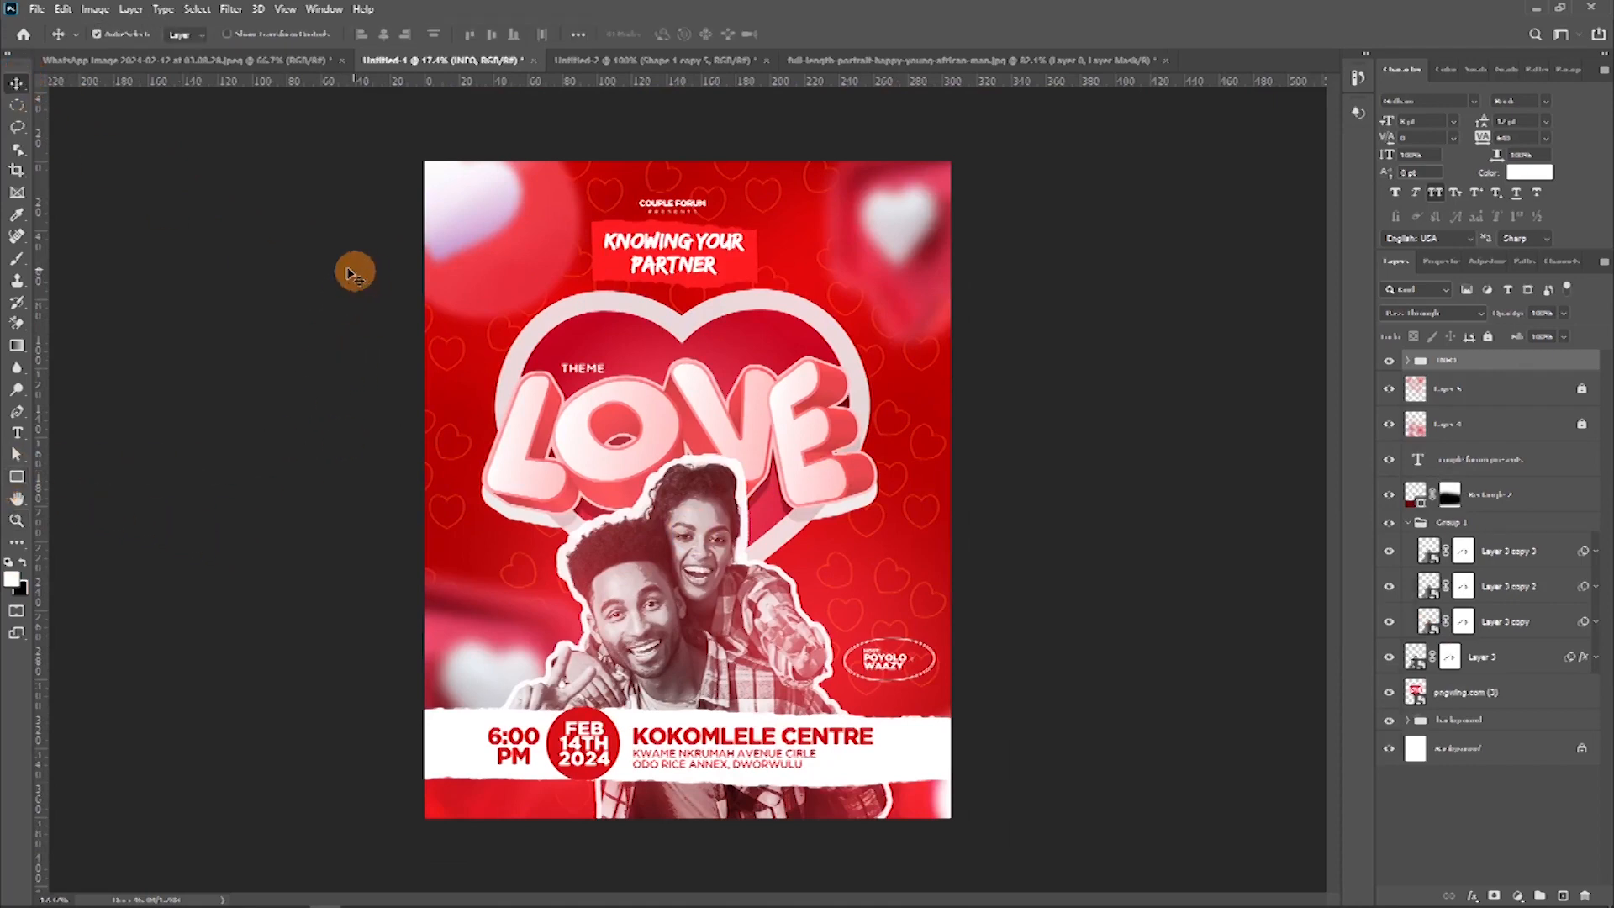
left_click(252, 60)
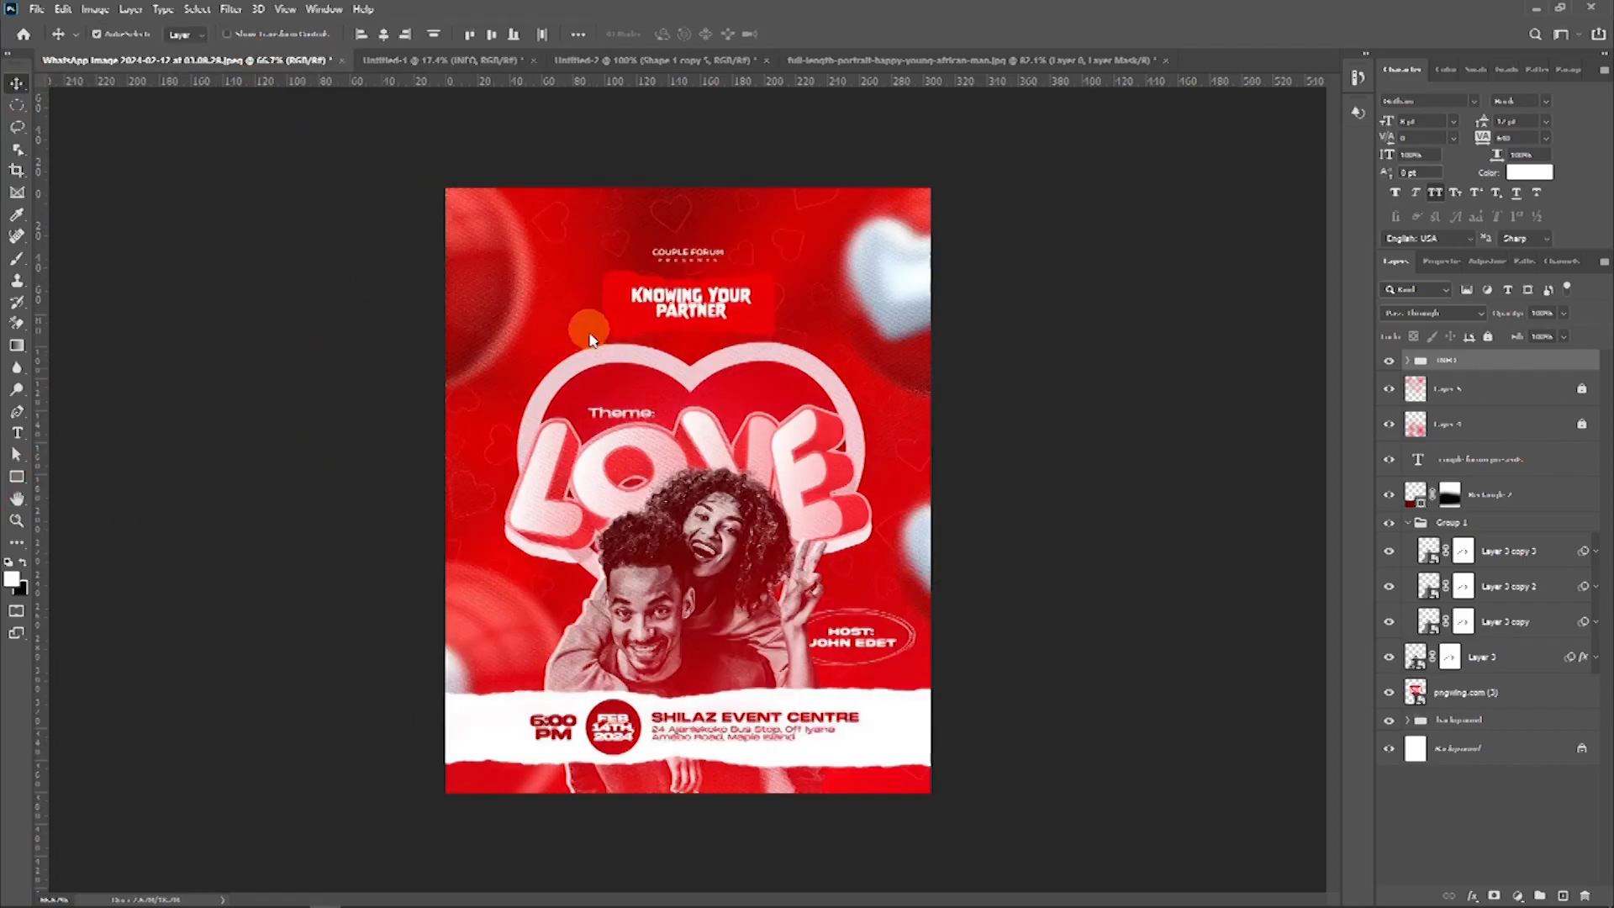
left_click(17, 520)
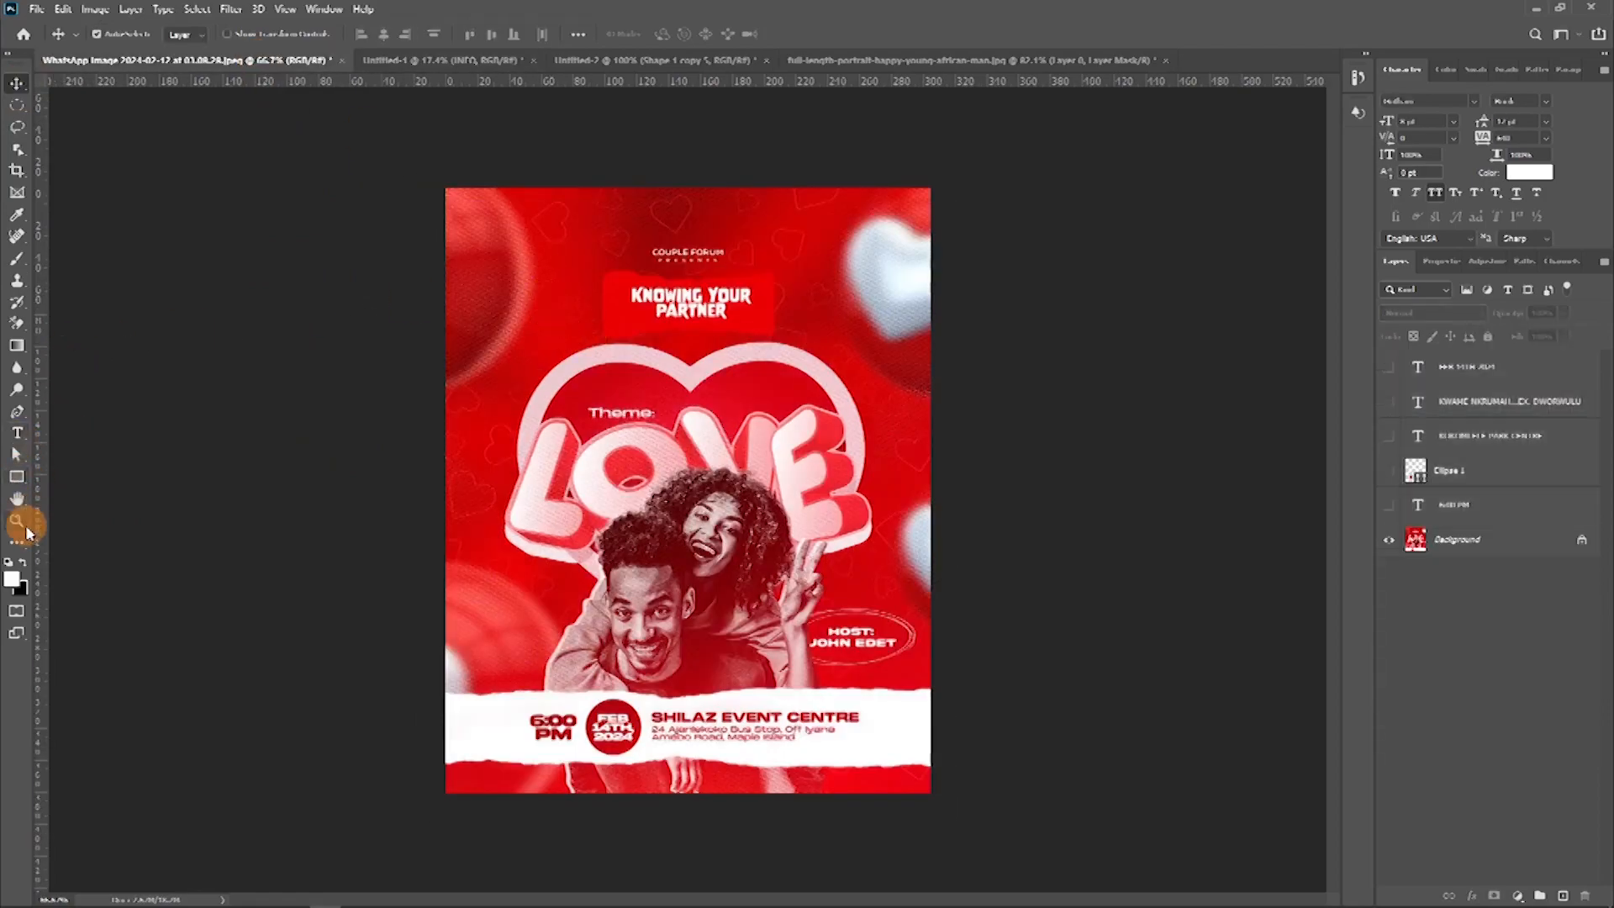
left_click(608, 298)
left_click_drag(608, 297, 706, 404)
left_click_drag(935, 569, 641, 406)
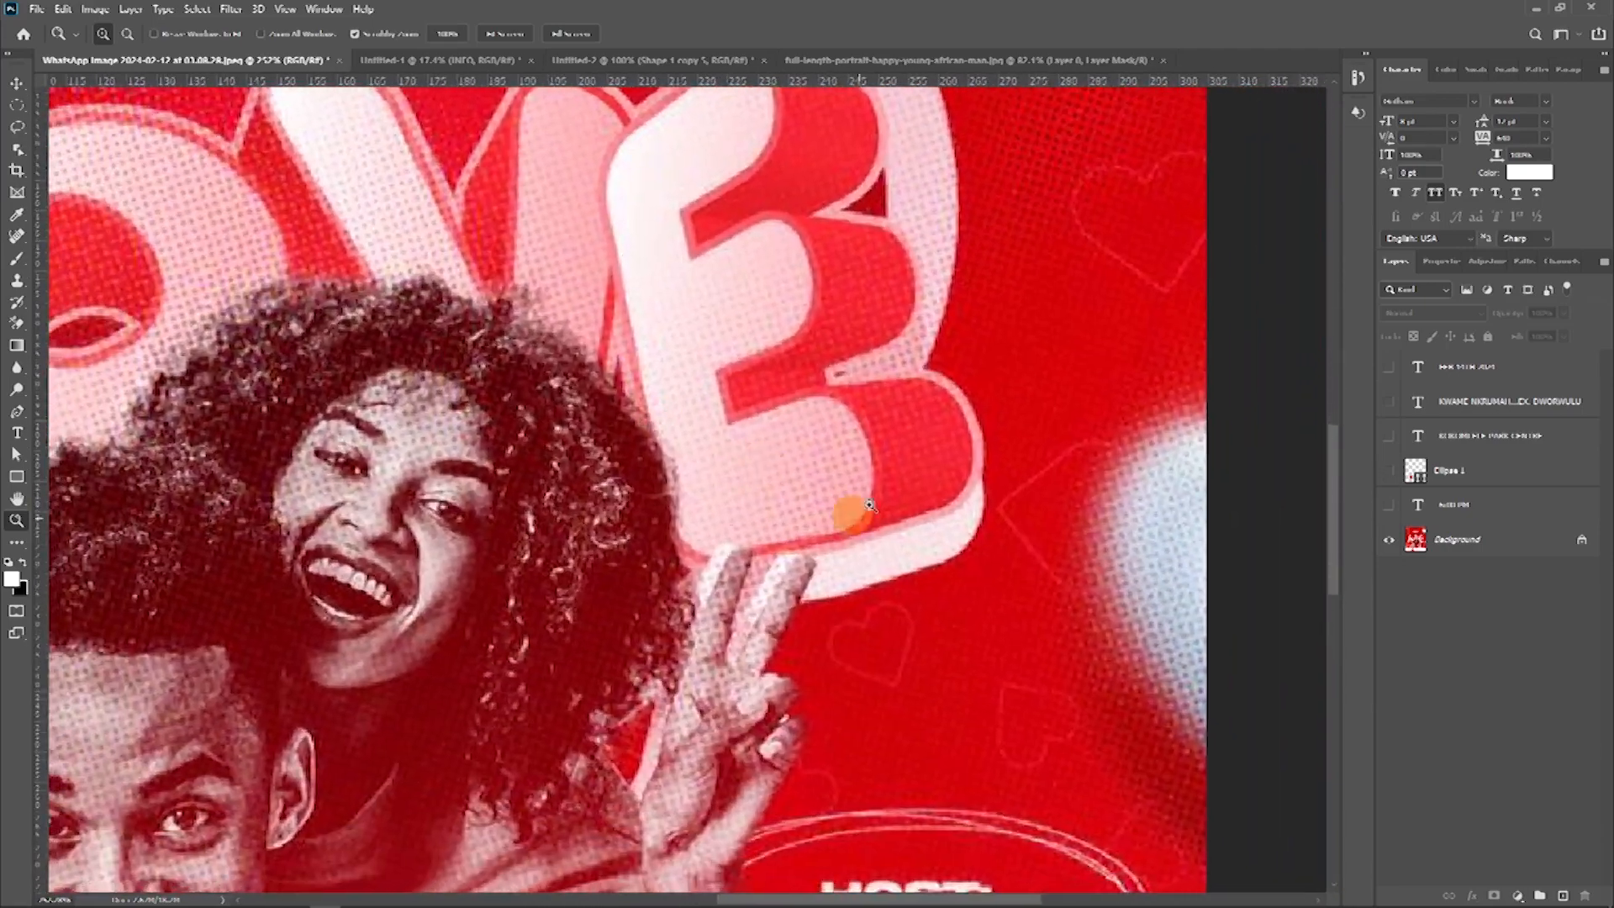
left_click_drag(362, 391, 496, 479)
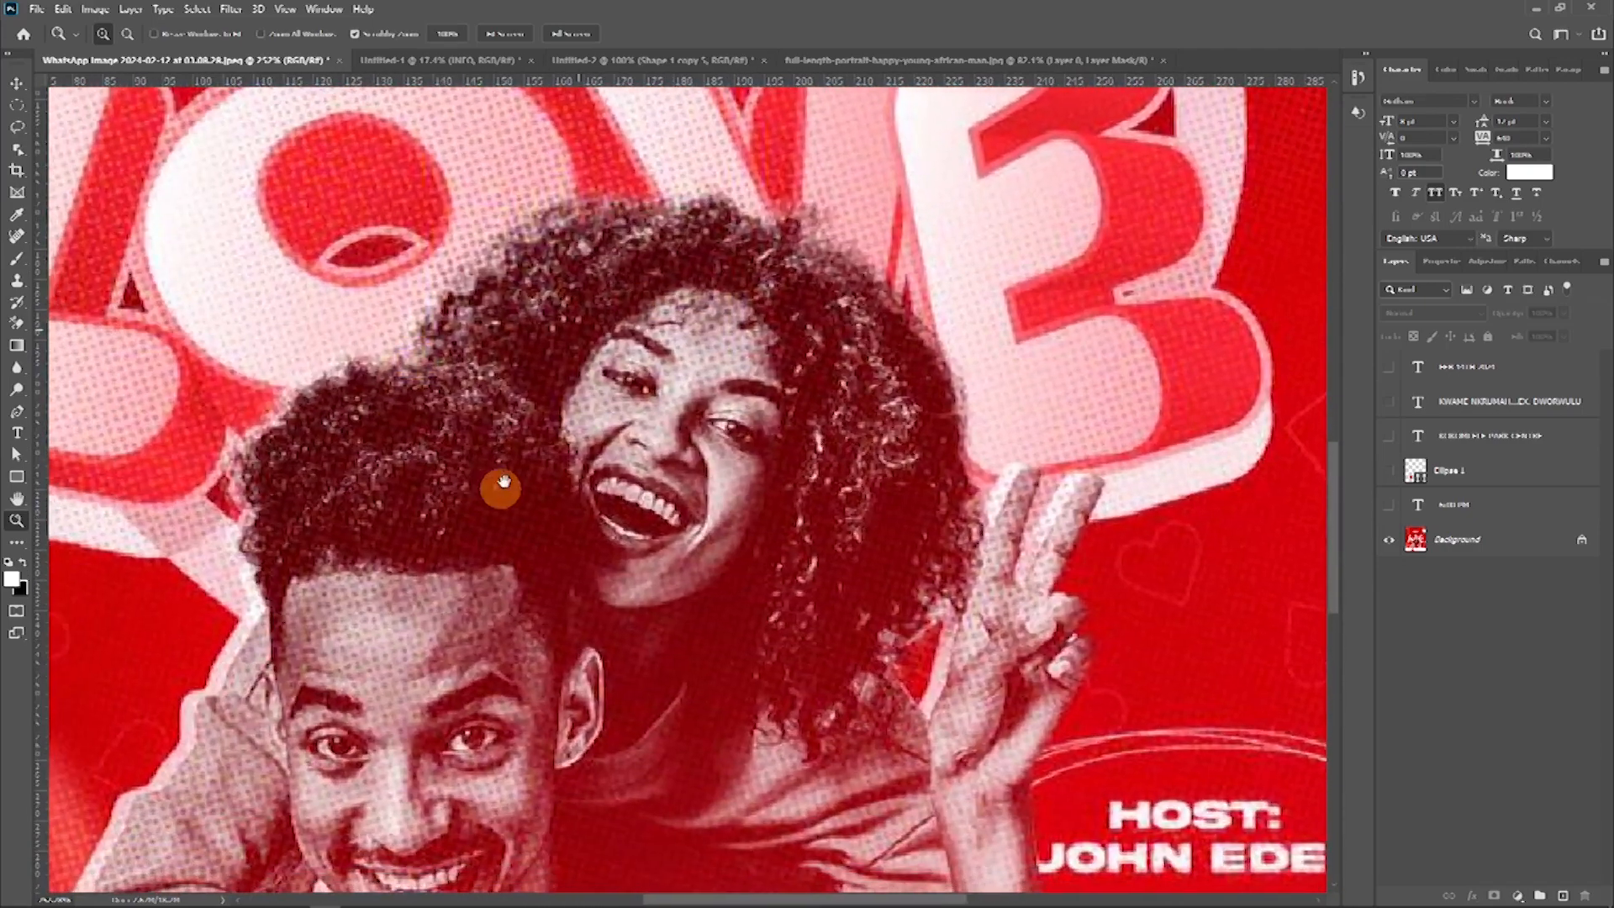
mouse_move(669, 385)
left_mouse_down()
mouse_move(470, 385)
mouse_move(677, 374)
left_mouse_up()
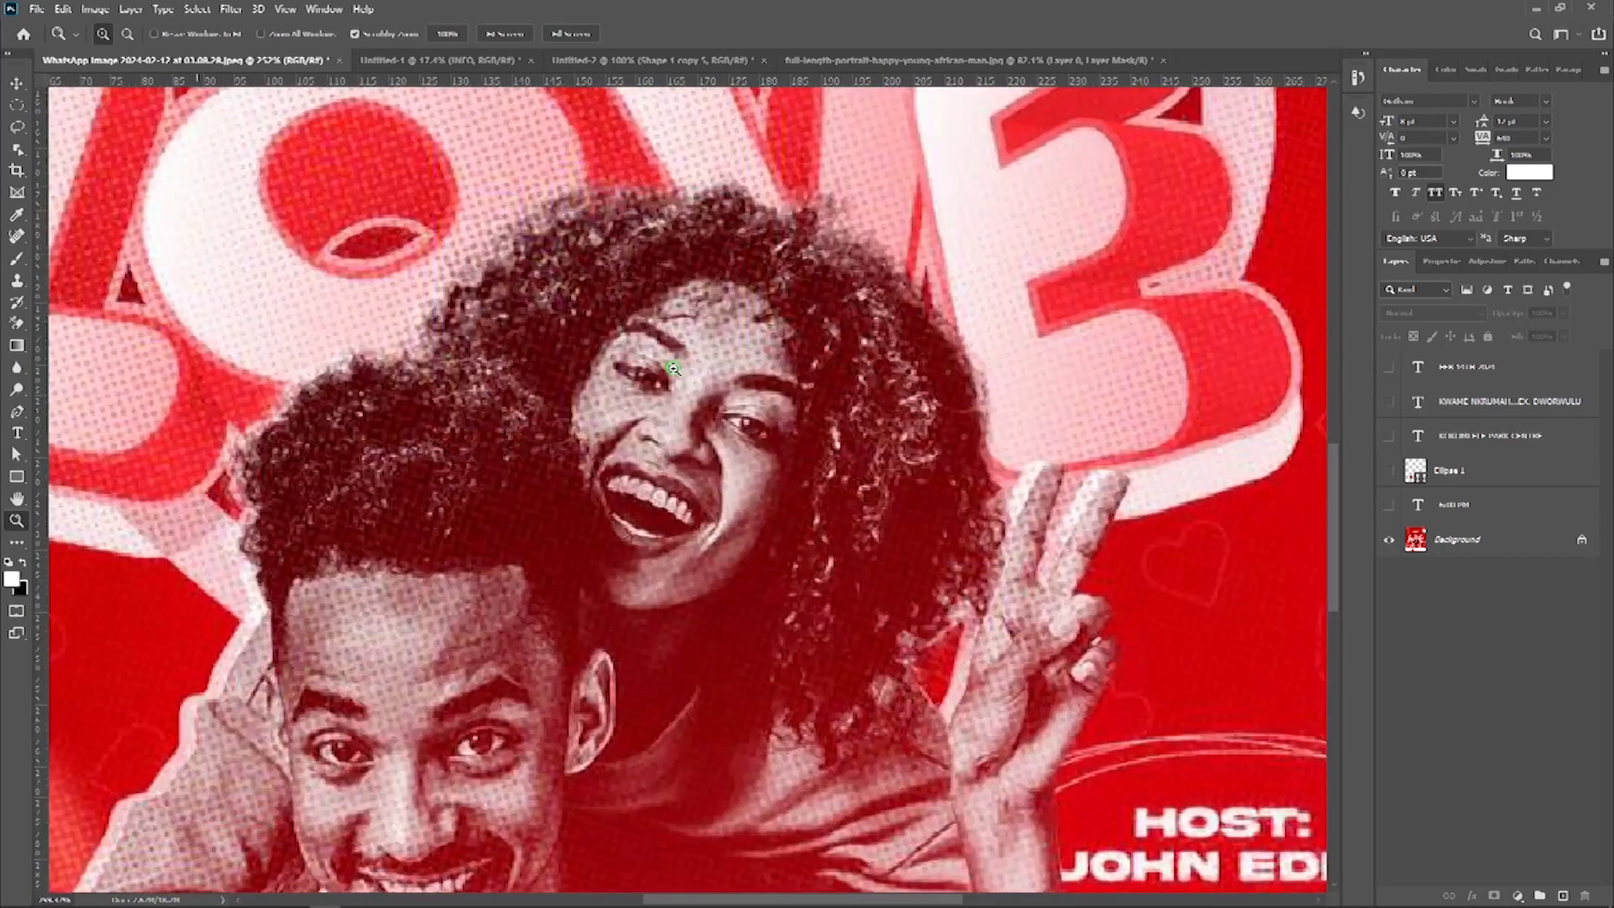
Step: Return to the recreated flyer document and draw a white rectangle covering the whole canvas above all layers
left_click(458, 62)
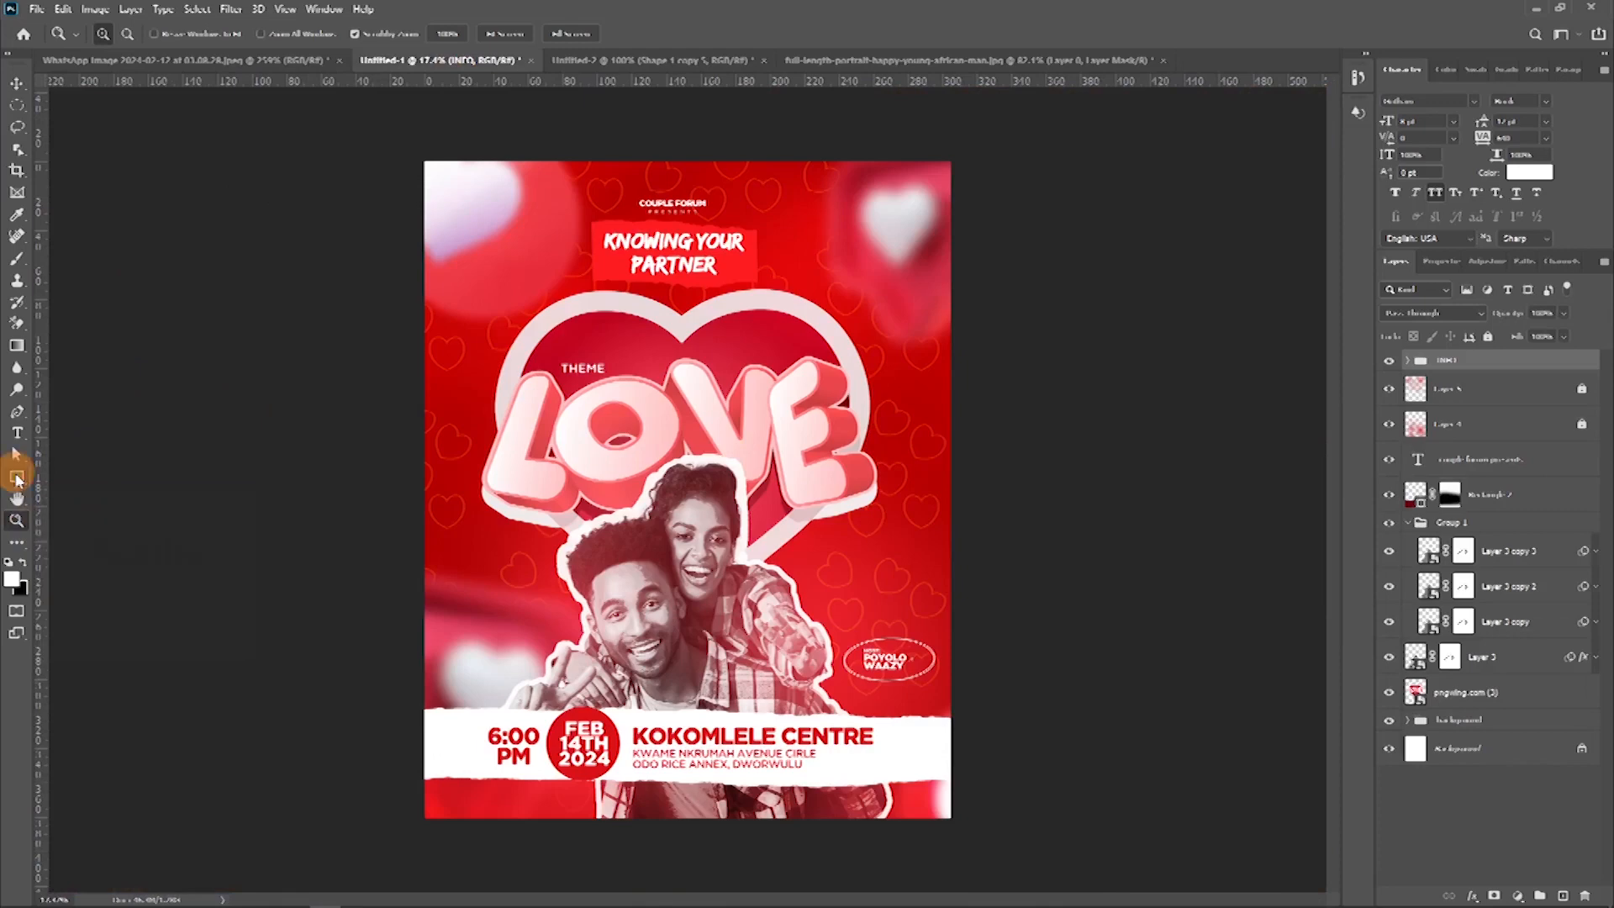
left_click(17, 478)
left_click_drag(418, 153, 960, 828)
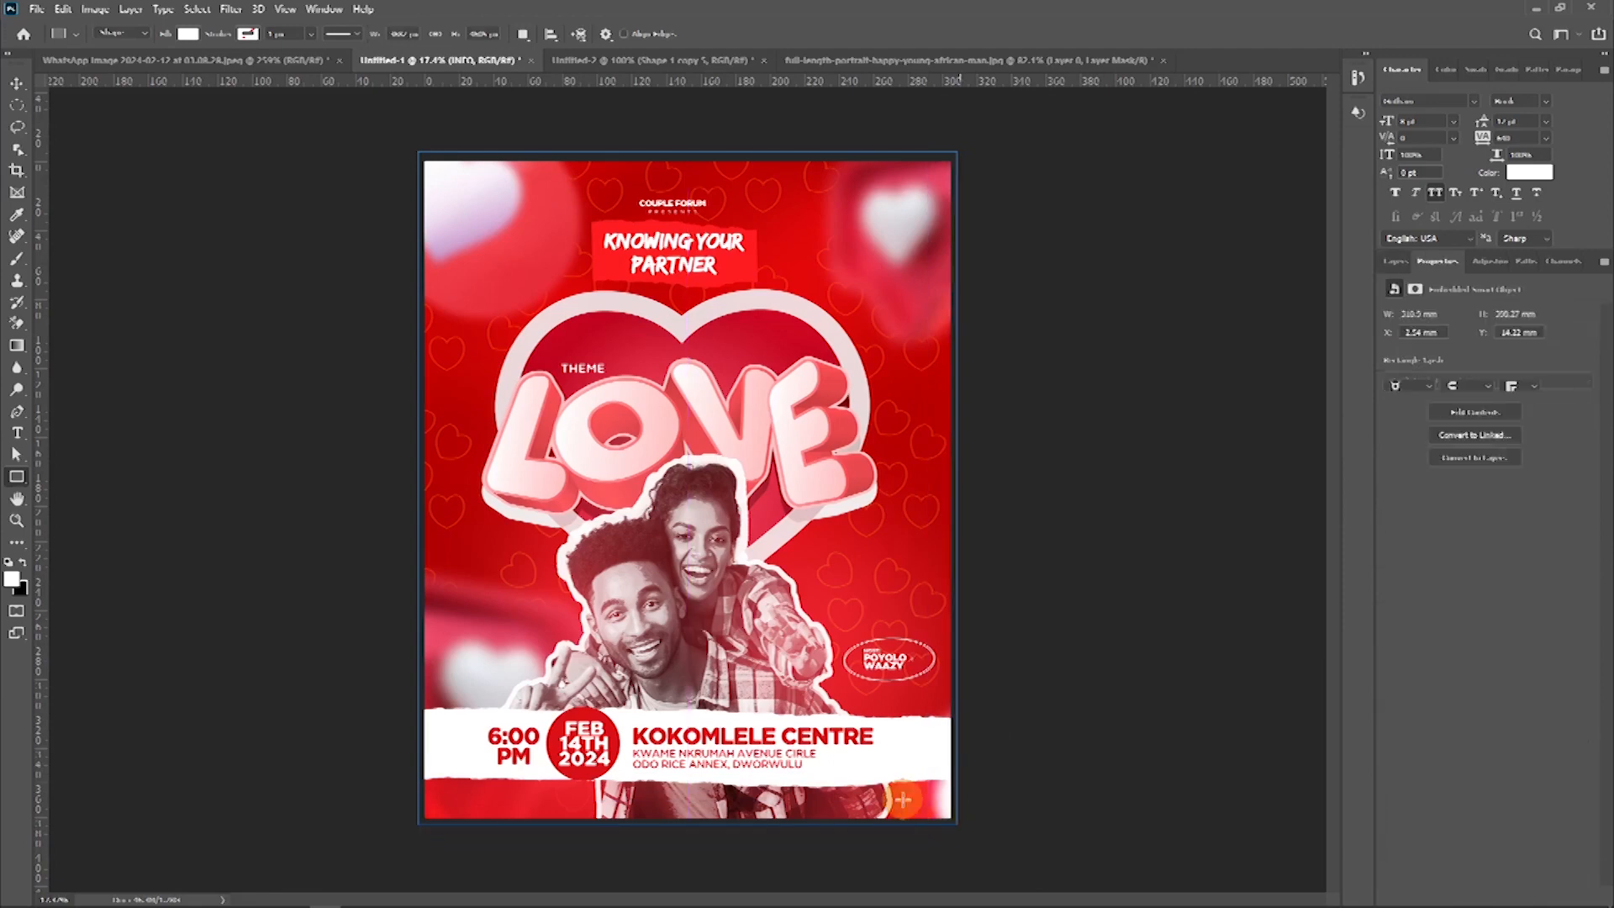
left_click(1385, 263)
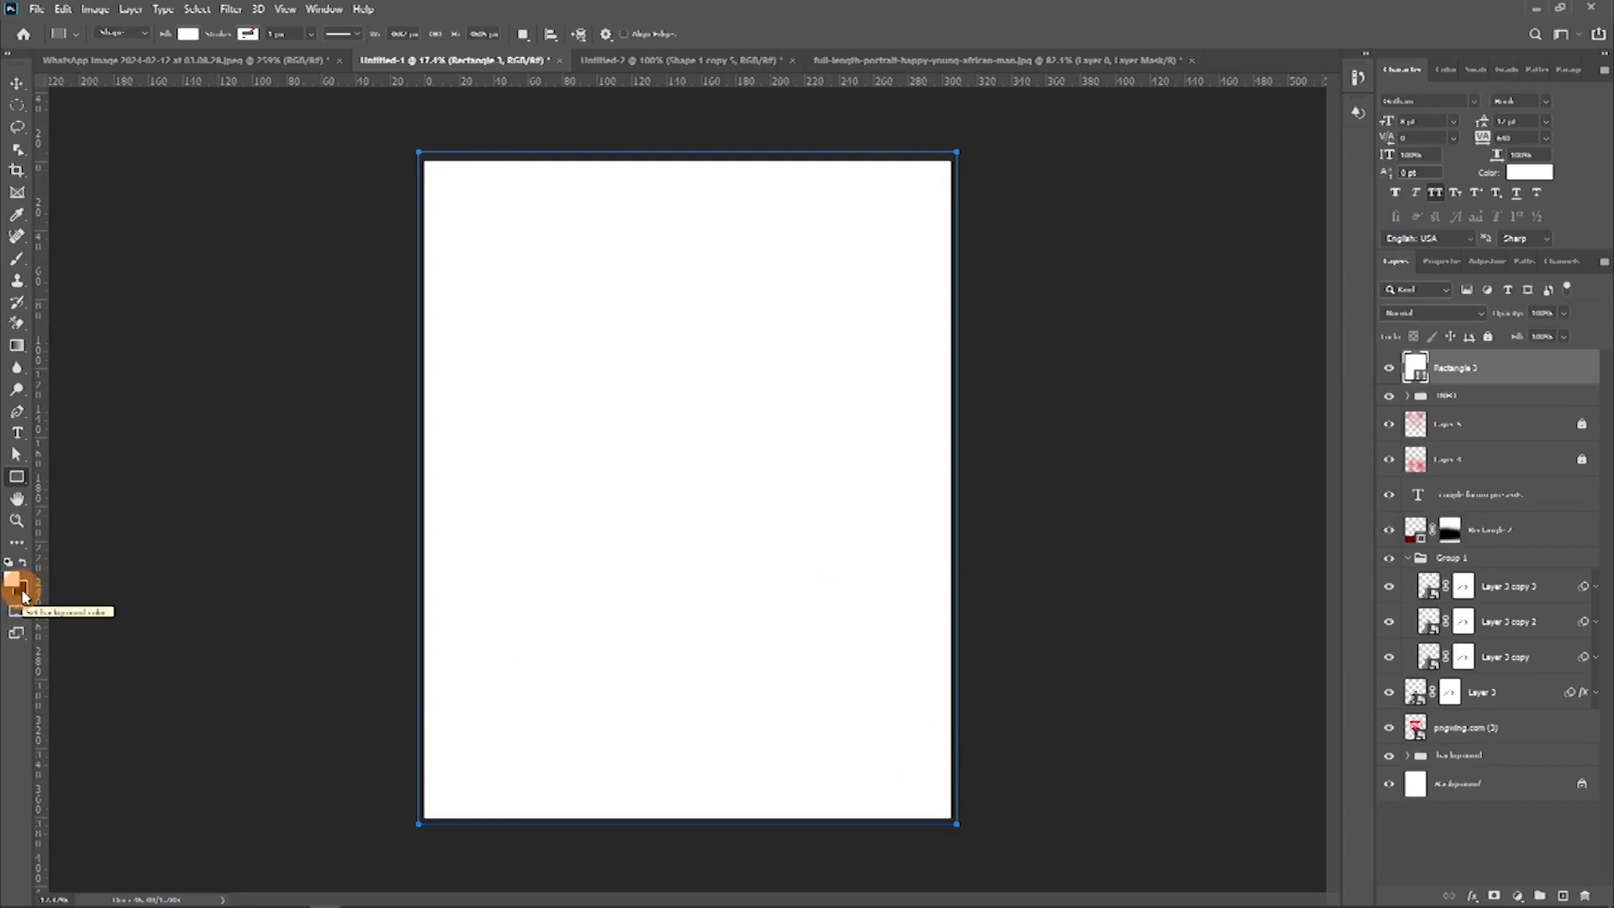
Step: Set the background color to orange
left_click(22, 595)
left_click(1326, 406)
left_click(1441, 407)
key("Return")
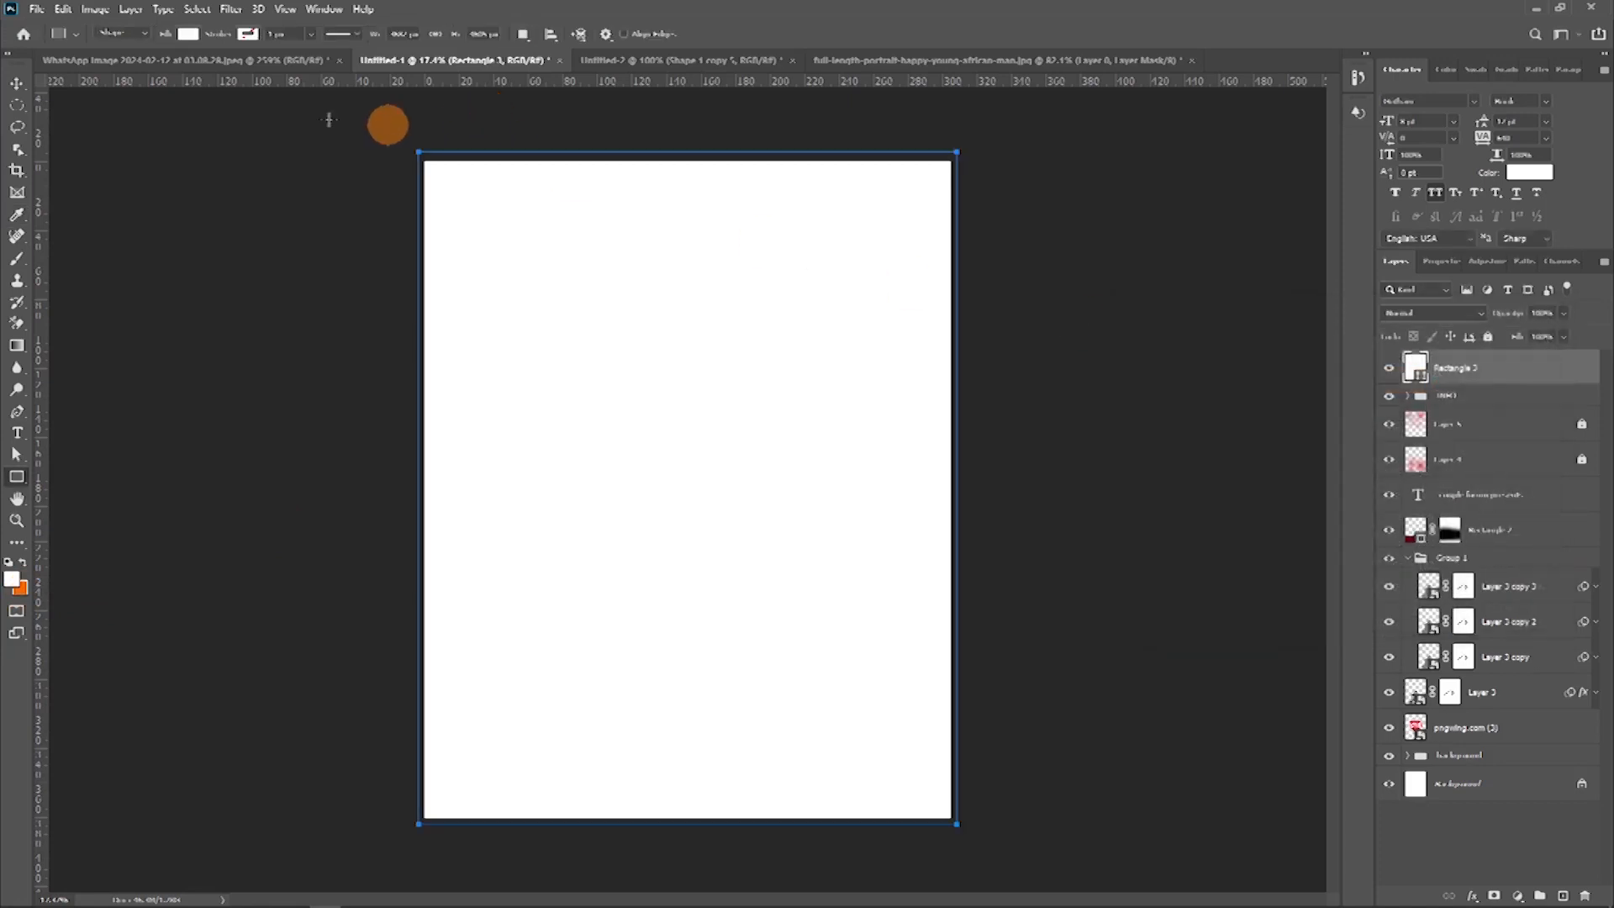
left_click(217, 10)
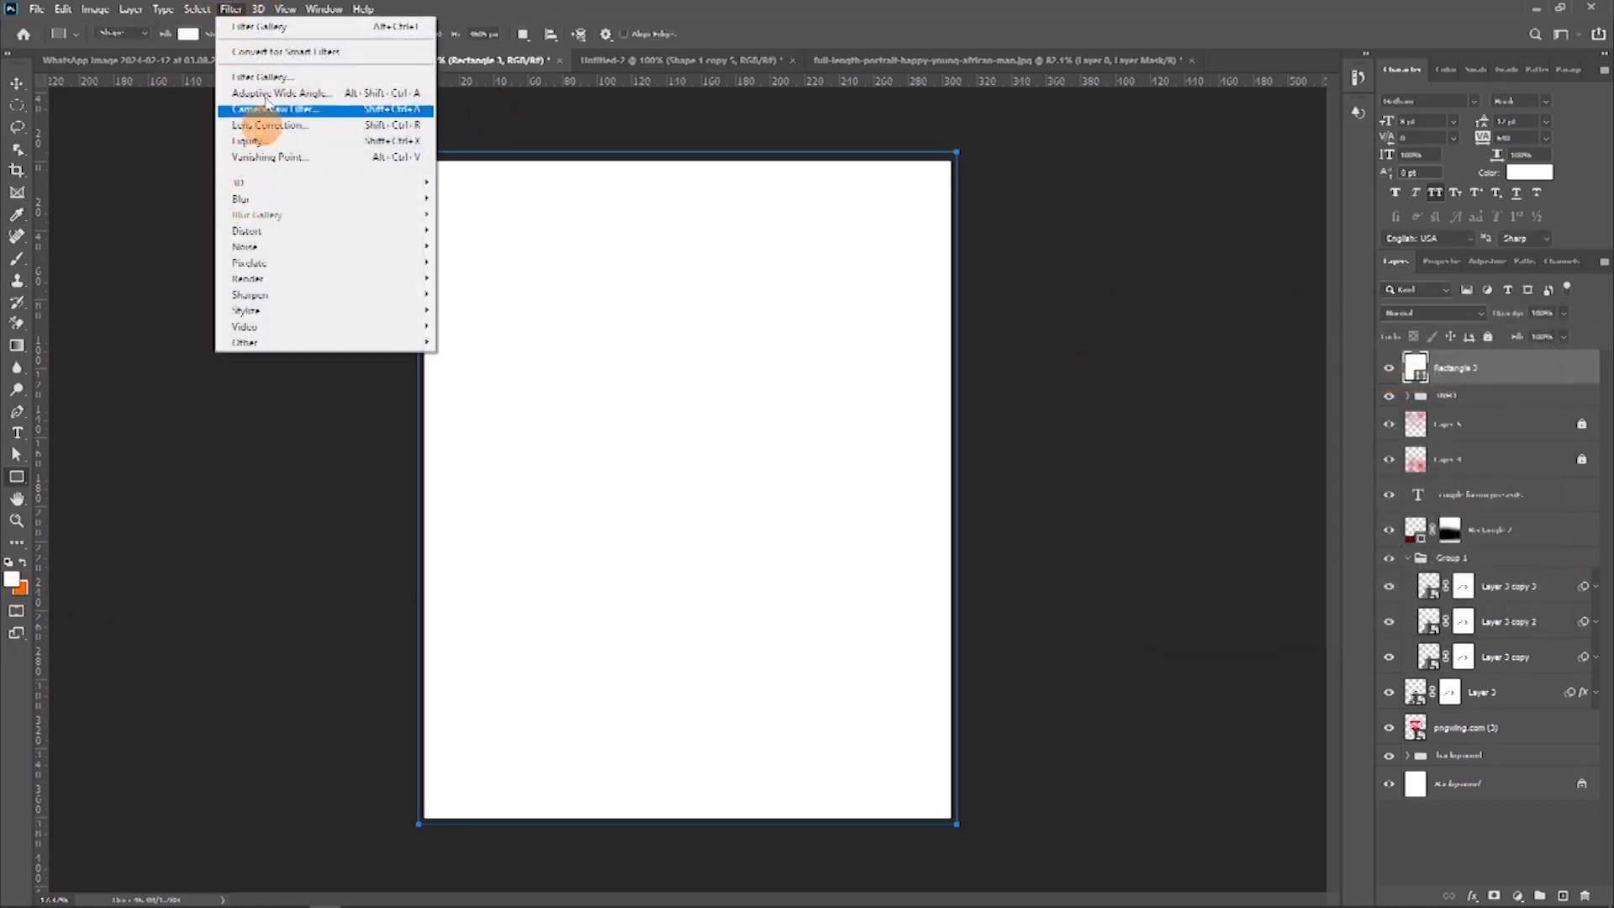
left_click(308, 27)
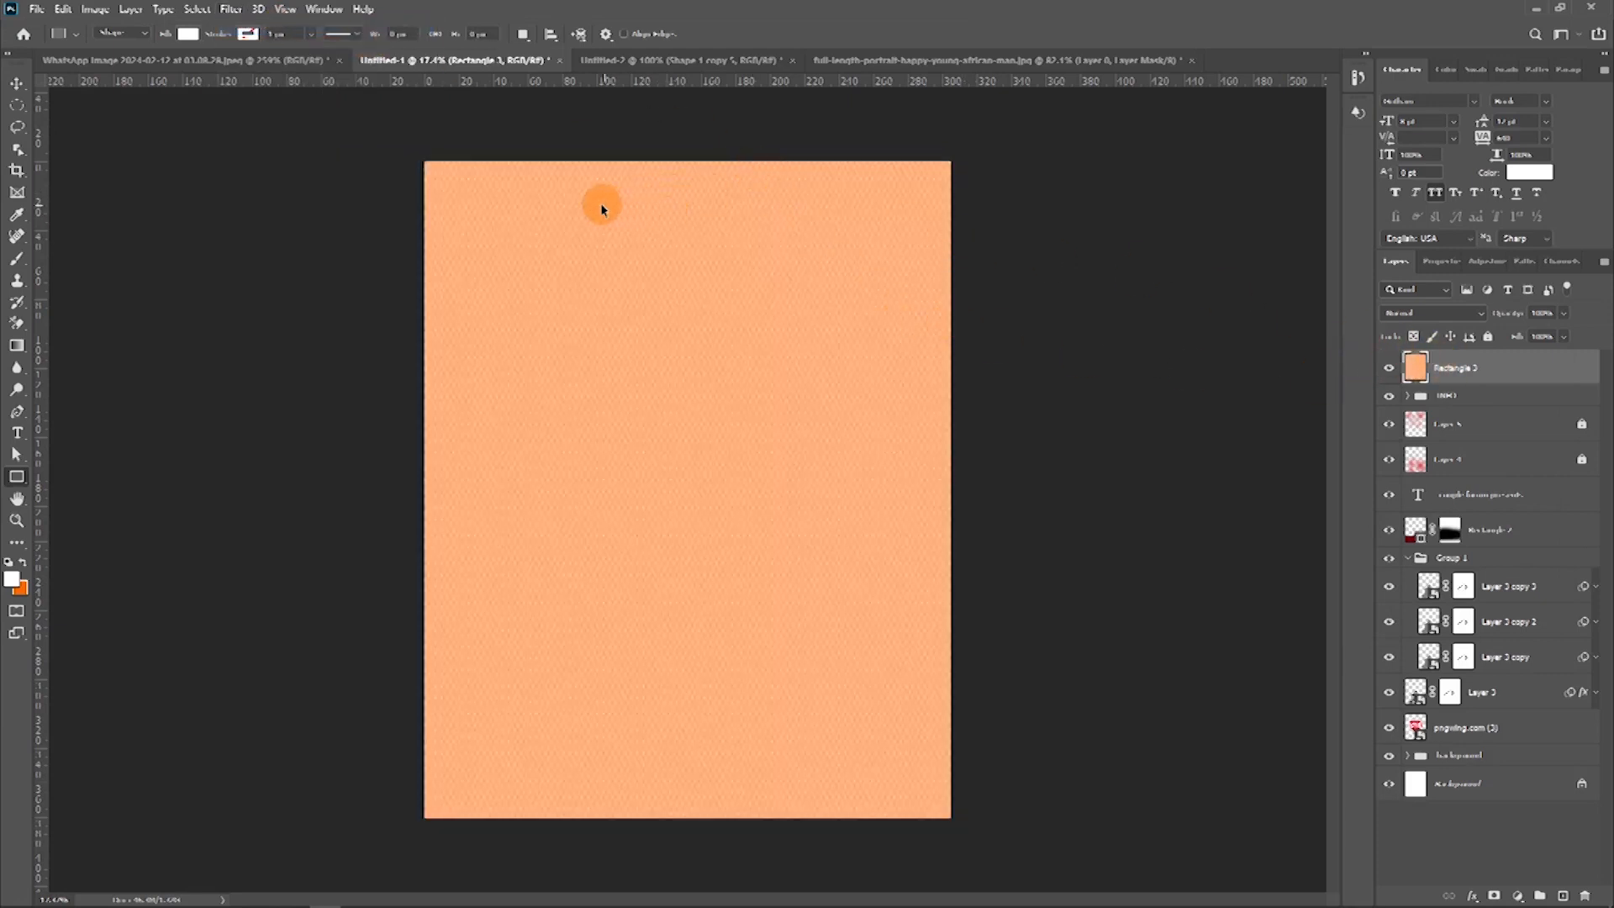
key("ctrl+z")
left_click(229, 9)
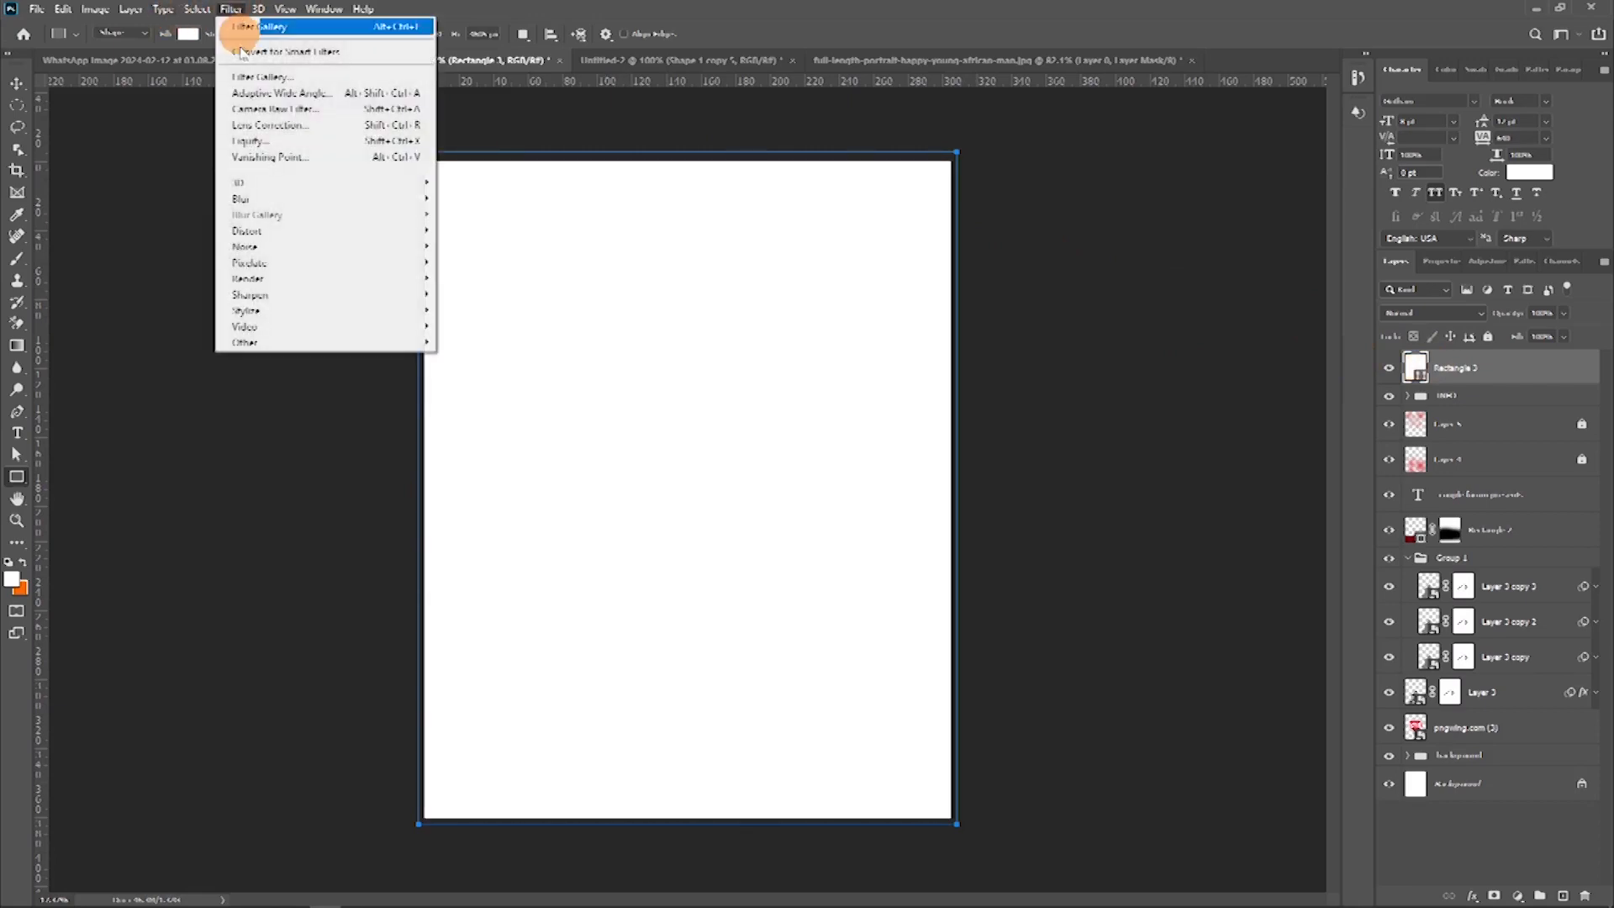
left_click(245, 72)
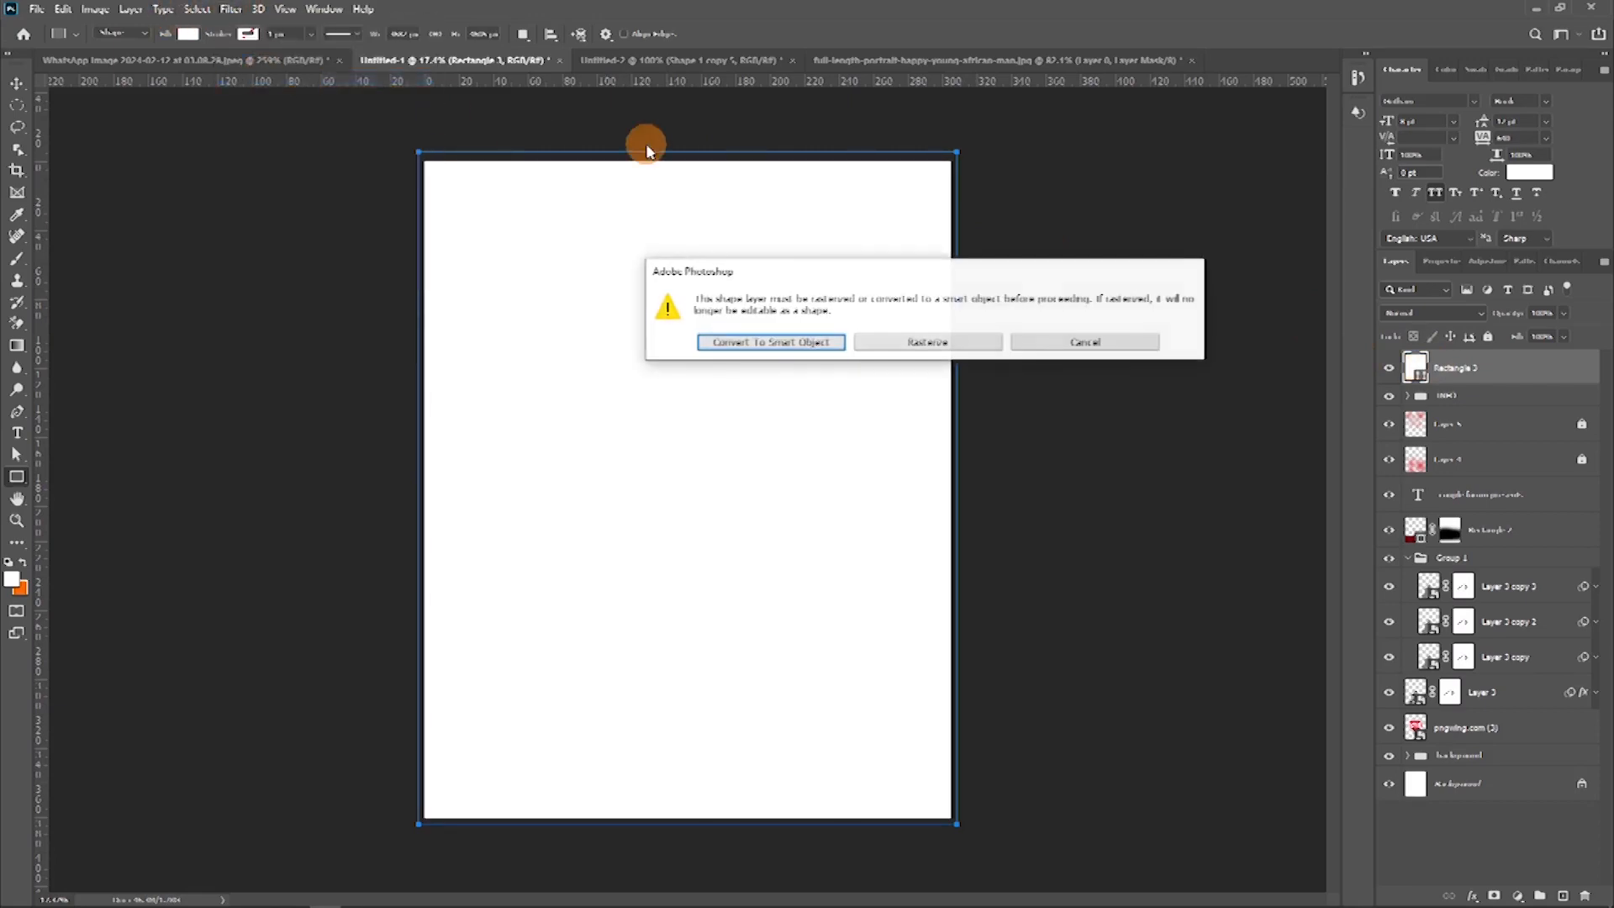
left_click(802, 341)
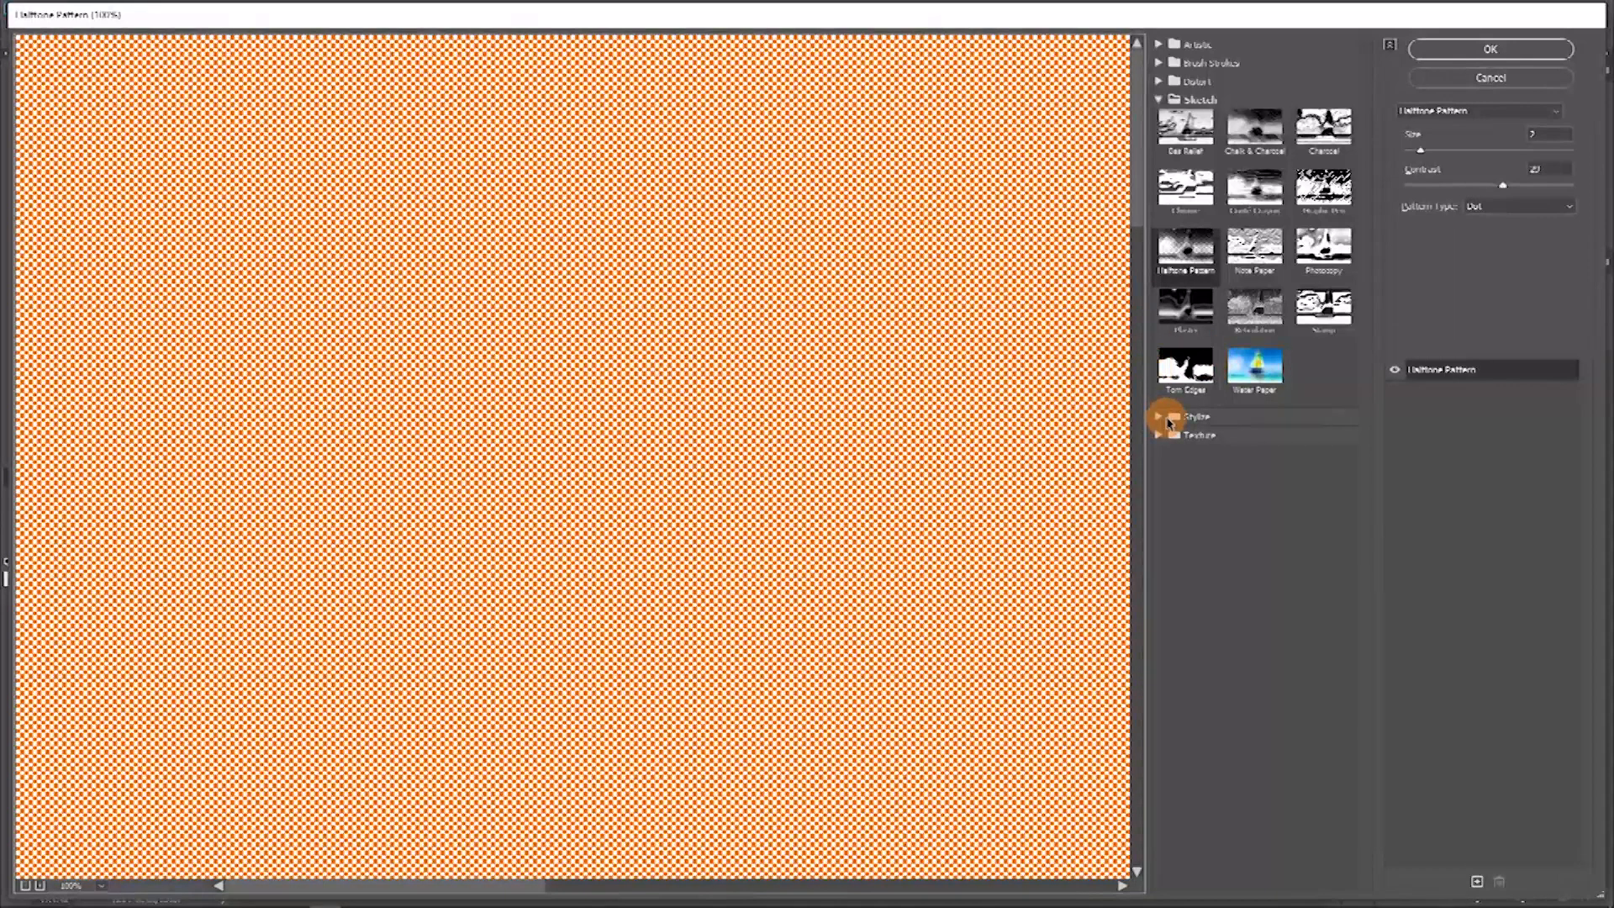
left_click(1556, 116)
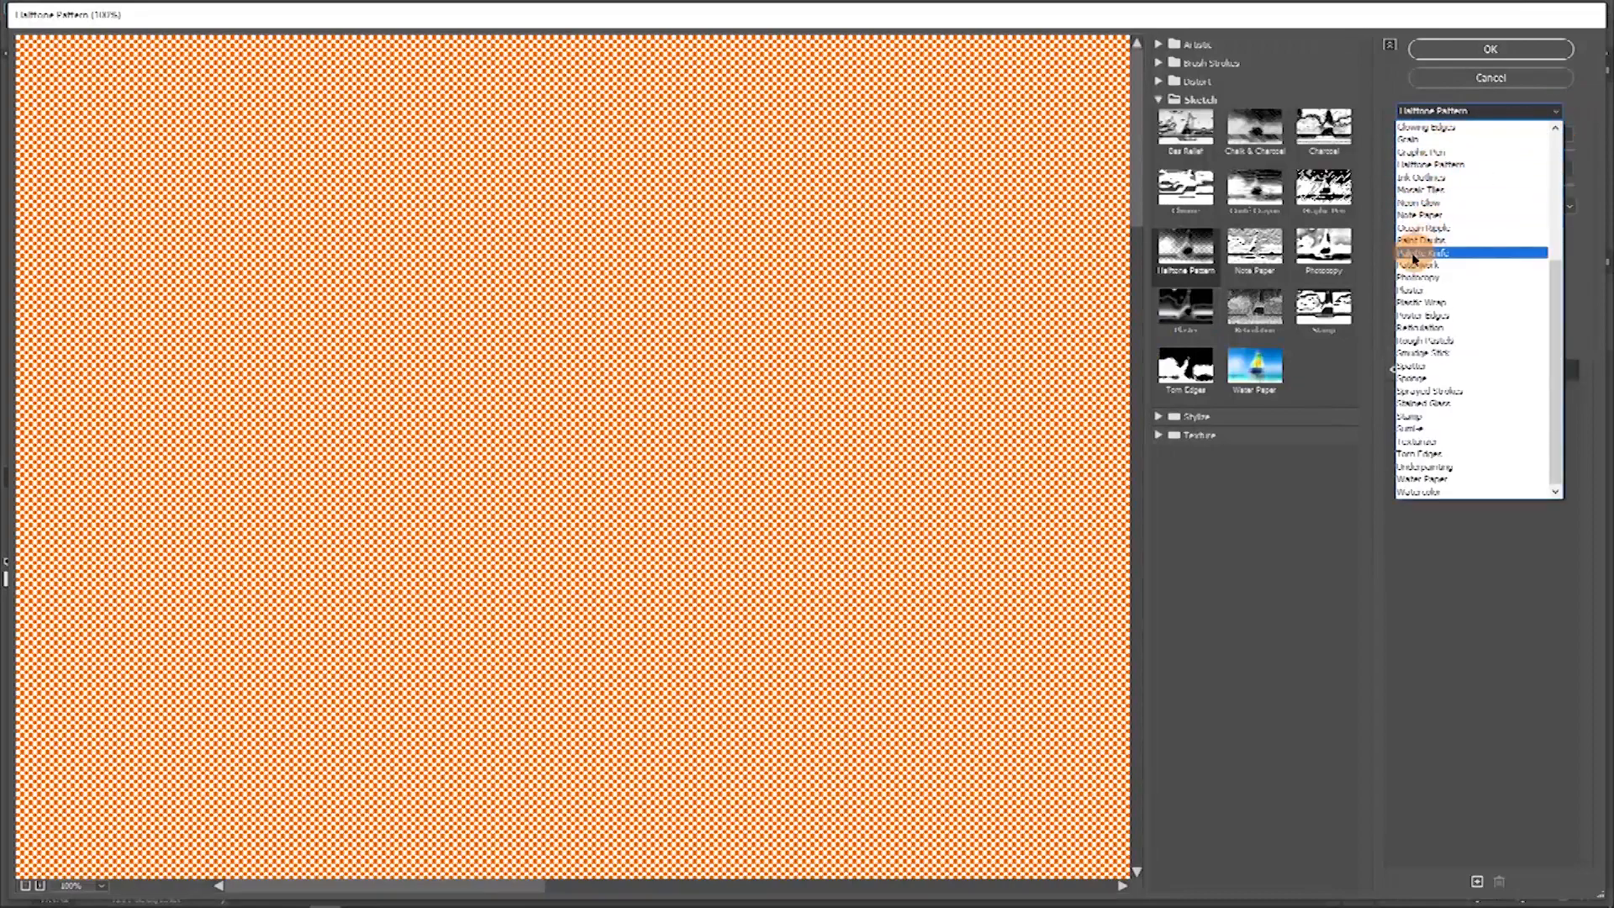
left_click(1417, 166)
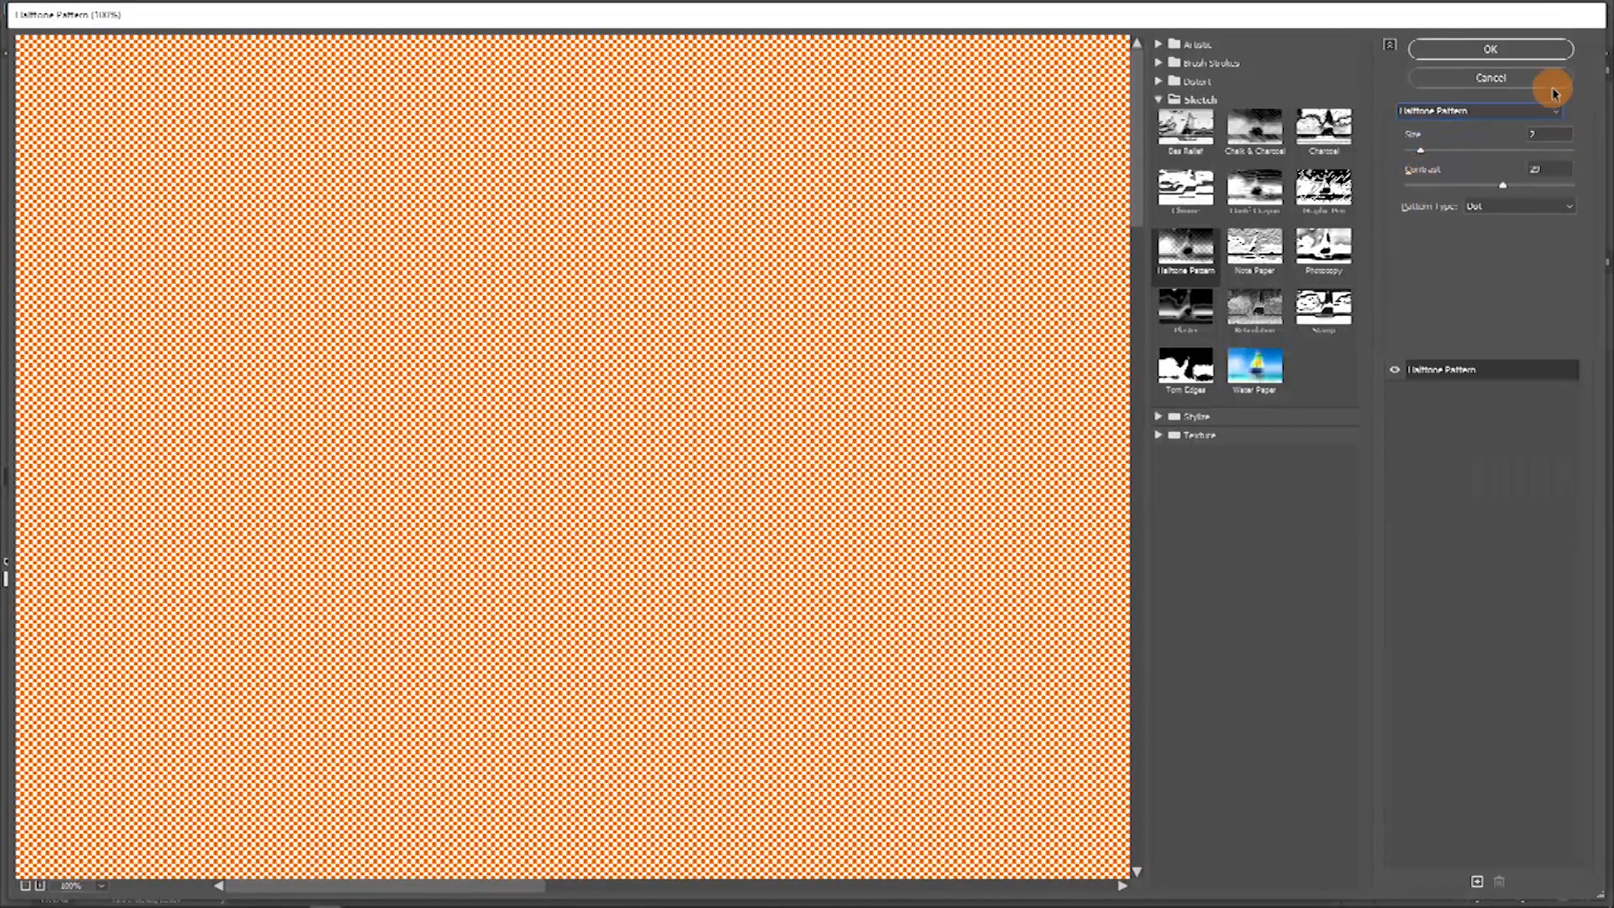
left_click(1513, 82)
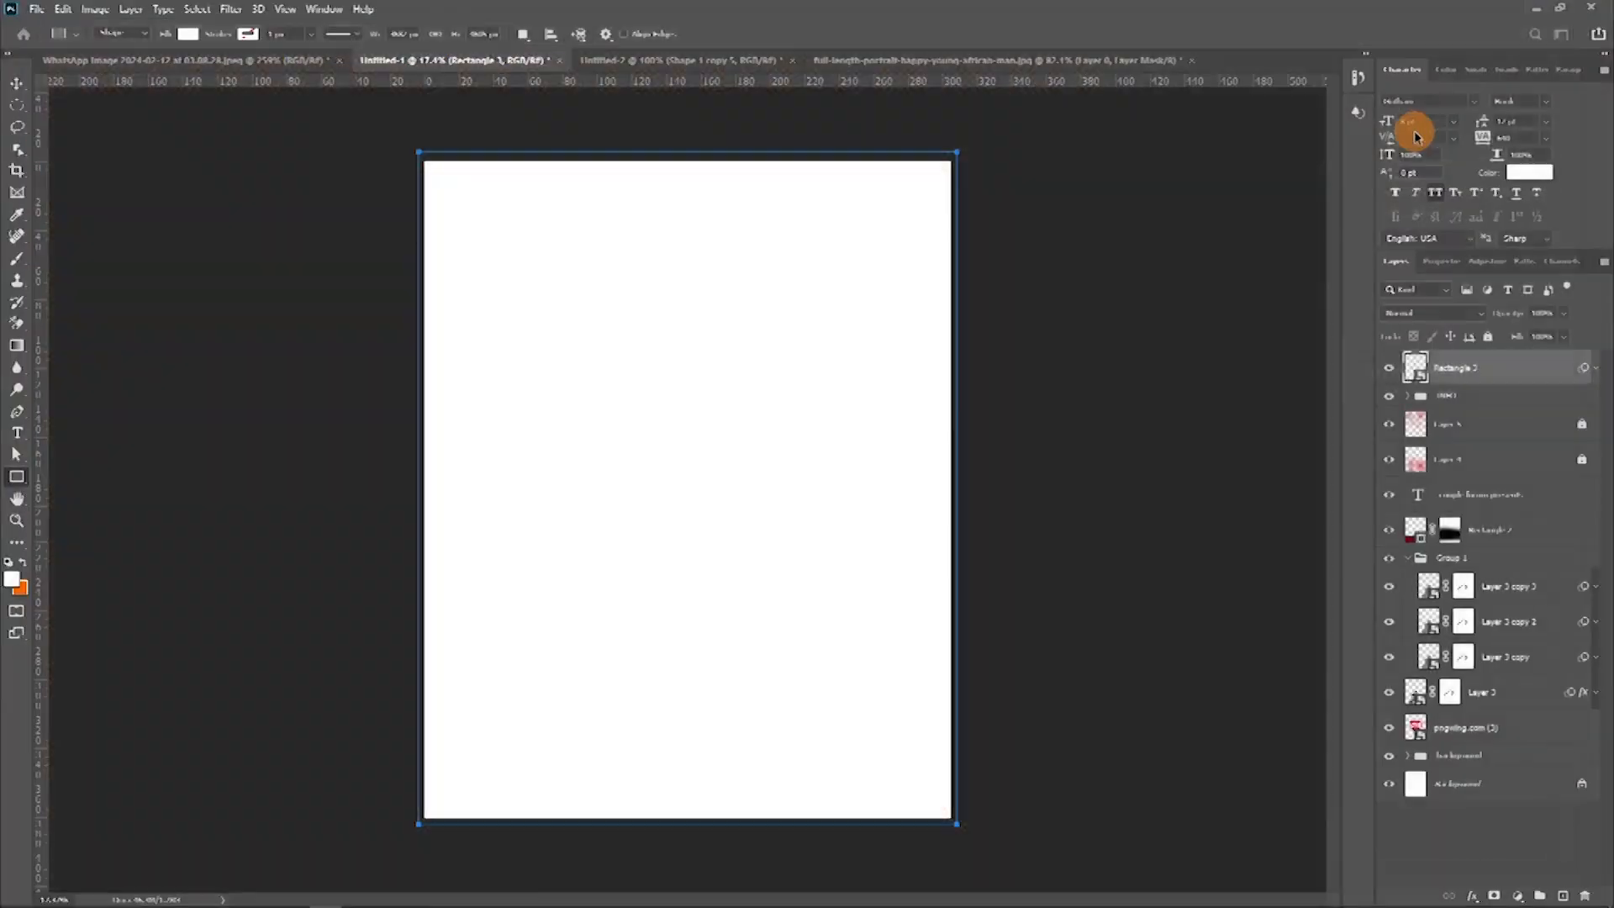
Step: Set the background color to near-black 030303
left_click(22, 593)
left_click(1204, 503)
left_click_drag(1058, 559, 1050, 561)
left_click(1507, 345)
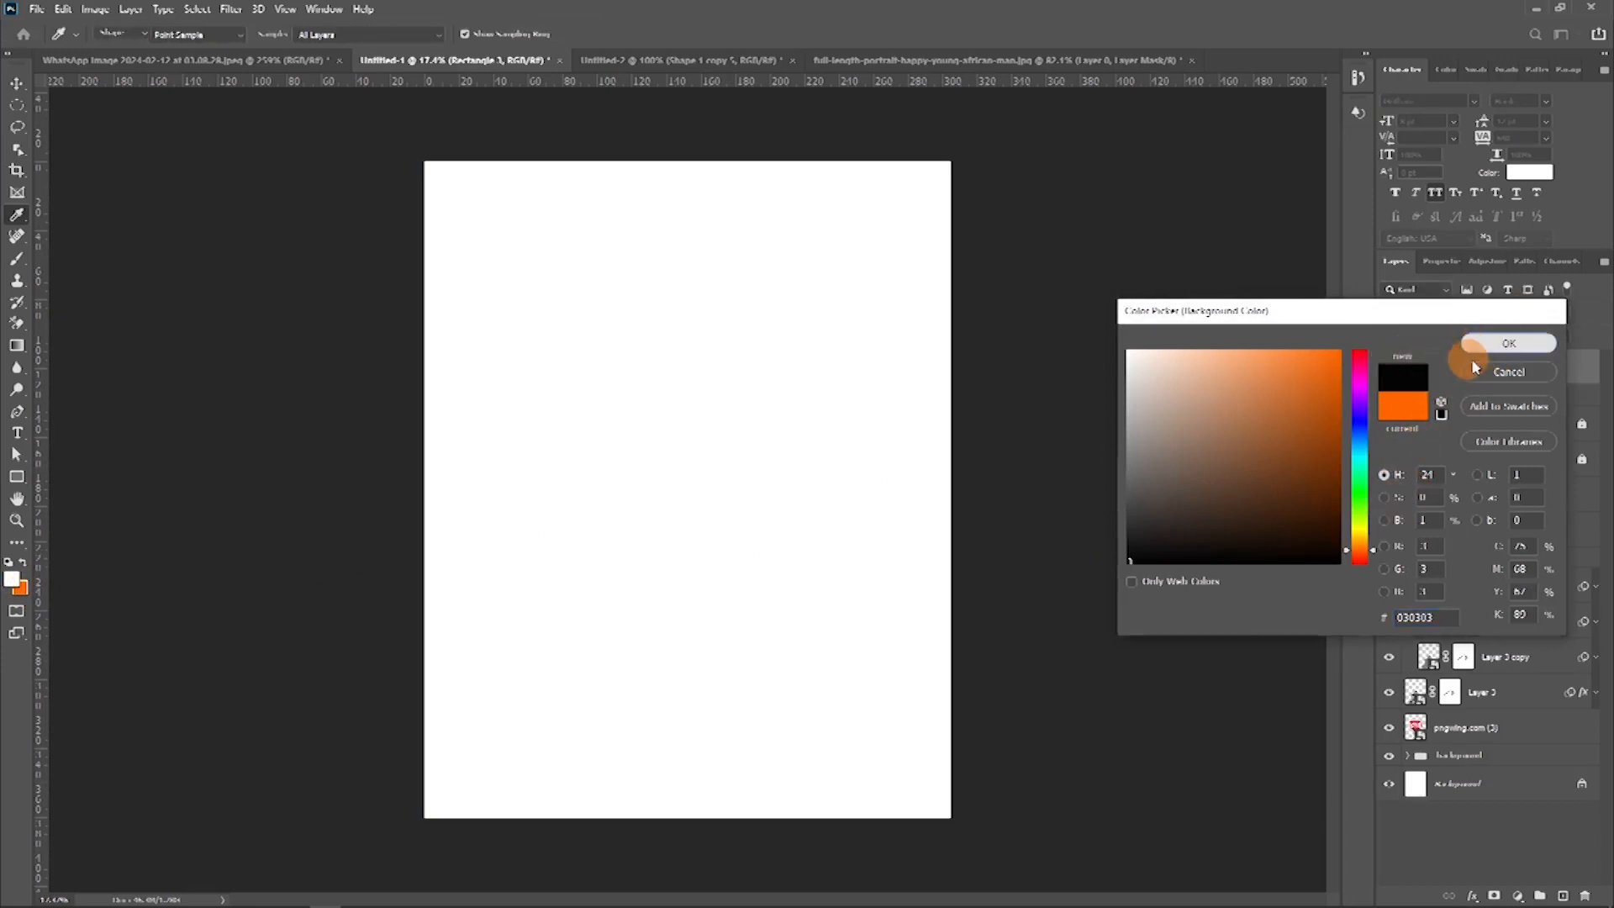
left_click(1472, 345)
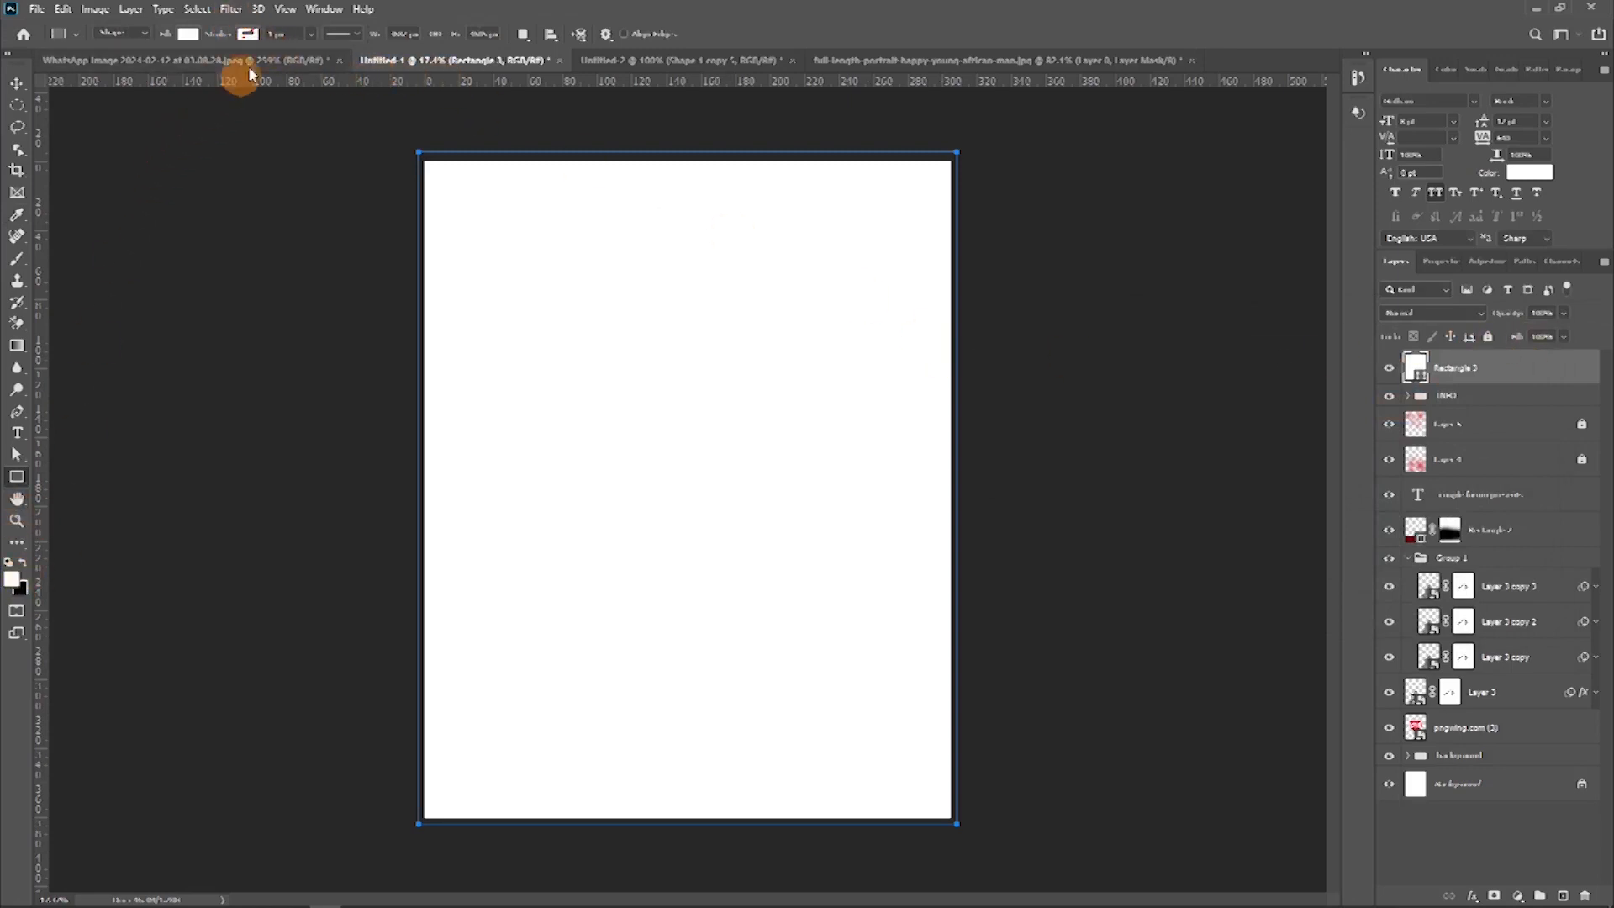
Step: Convert the white rectangle to a smart object and choose the Halftone Pattern filter for it in the Filter Gallery
left_click(231, 9)
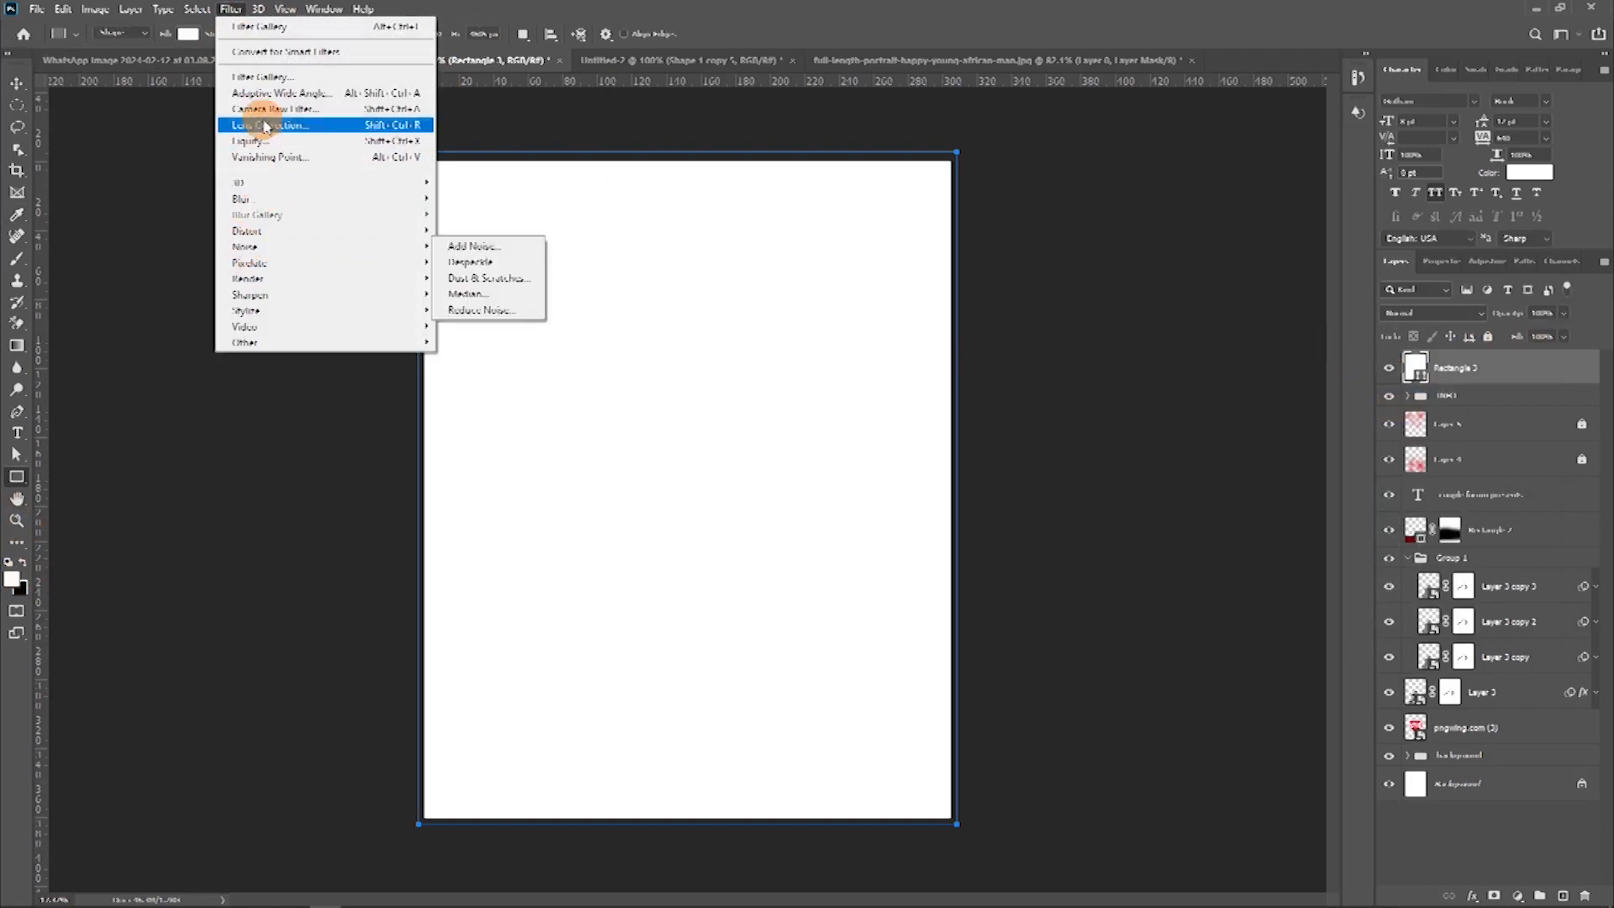
left_click(257, 77)
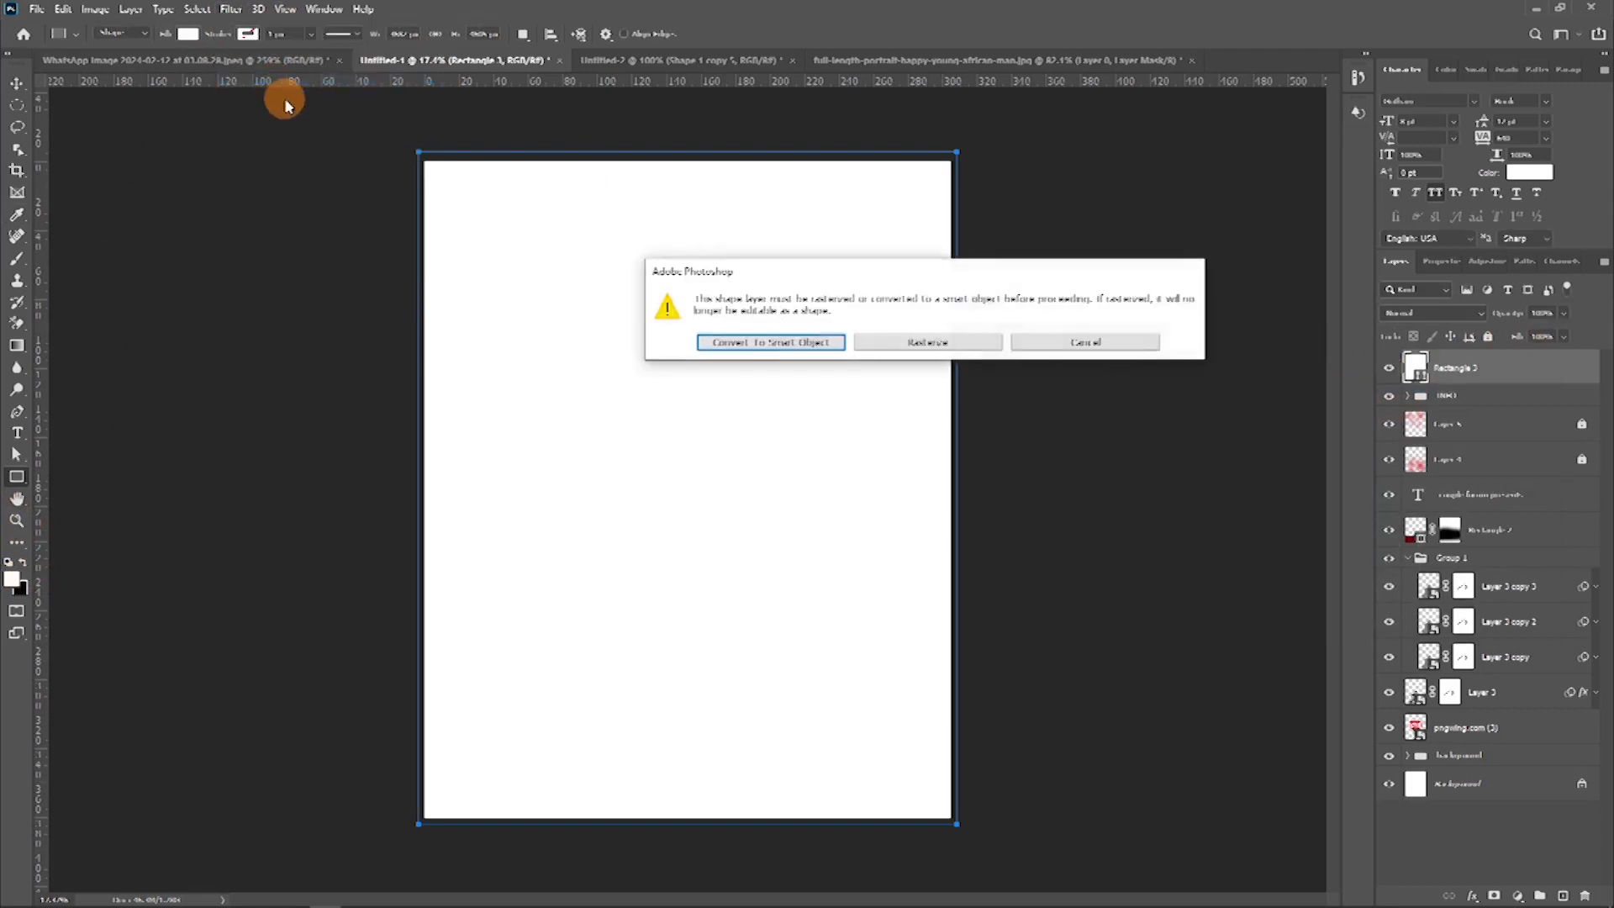
left_click(733, 343)
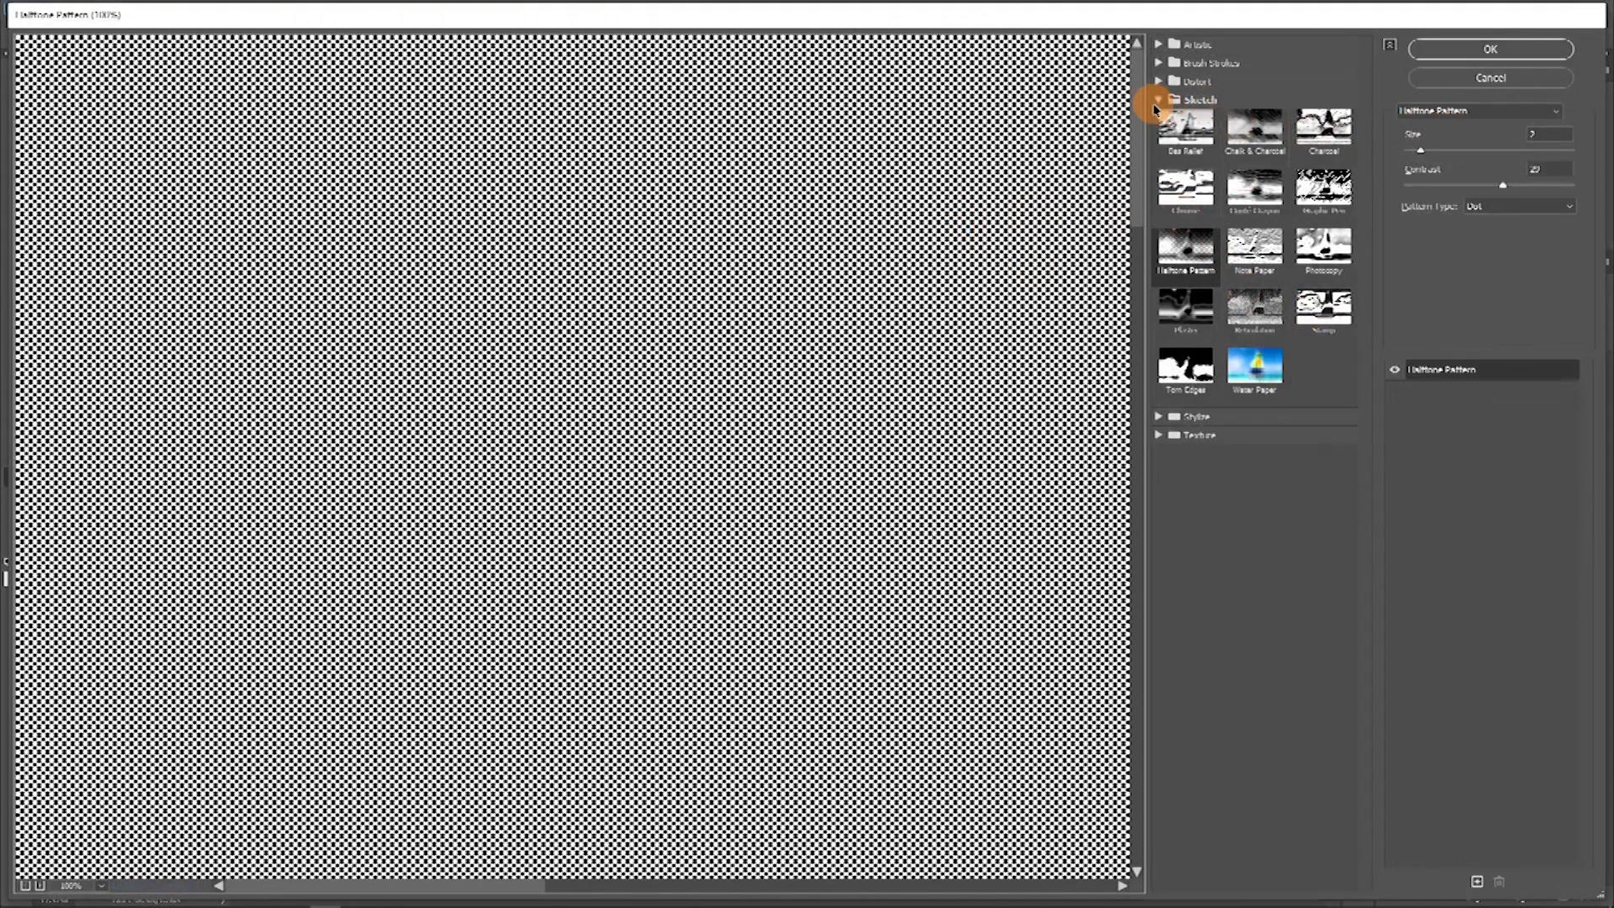
left_click(1157, 101)
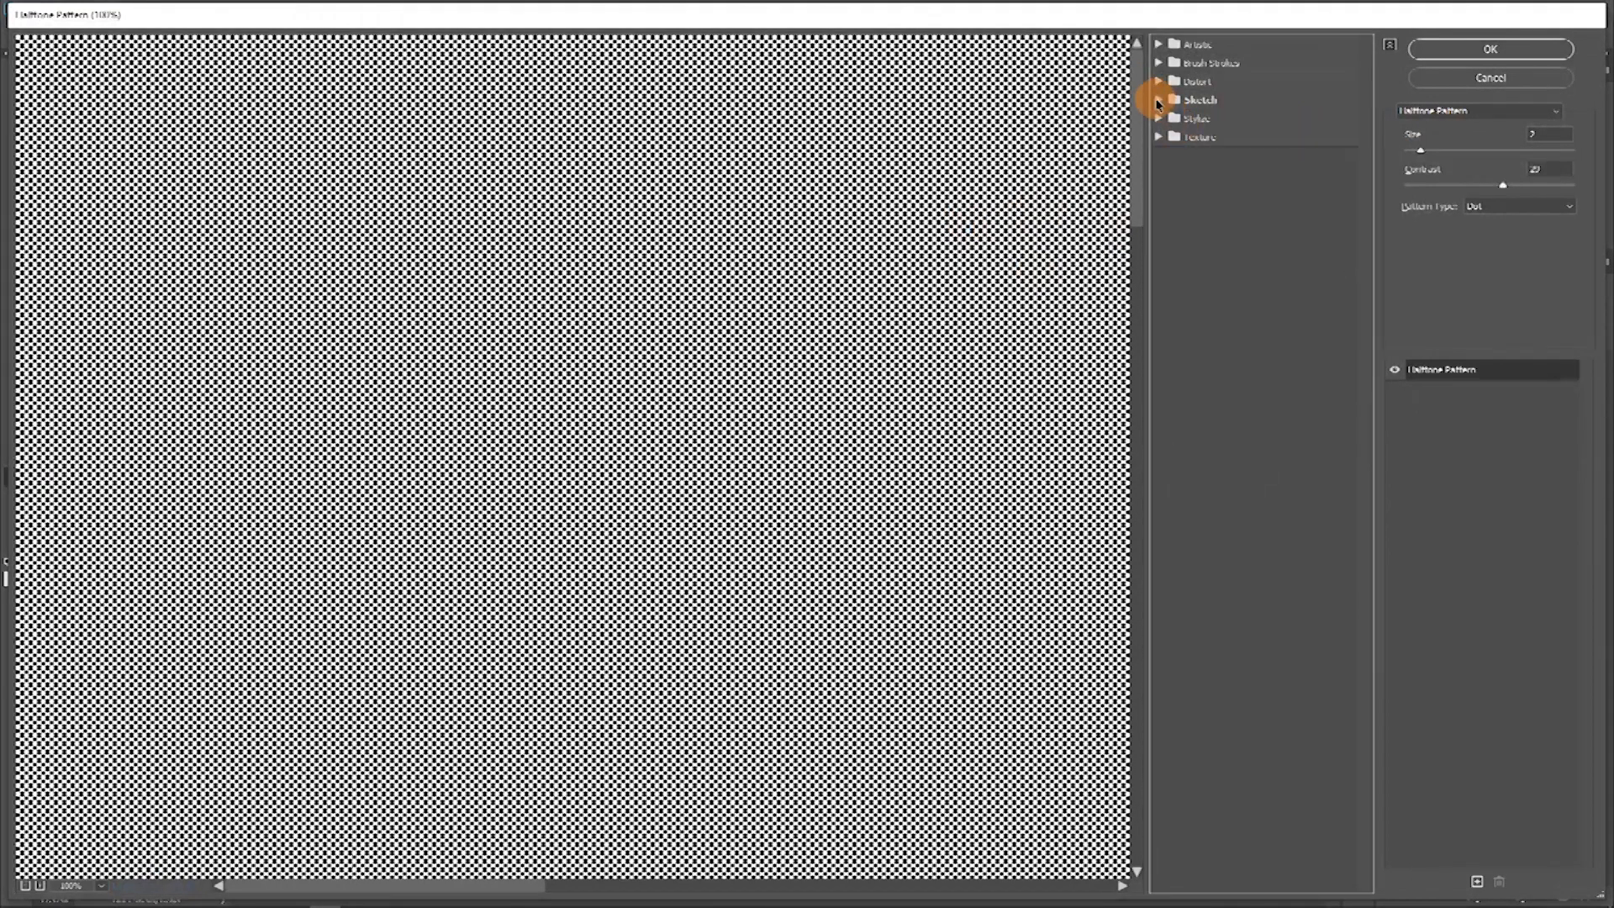
left_click(1161, 101)
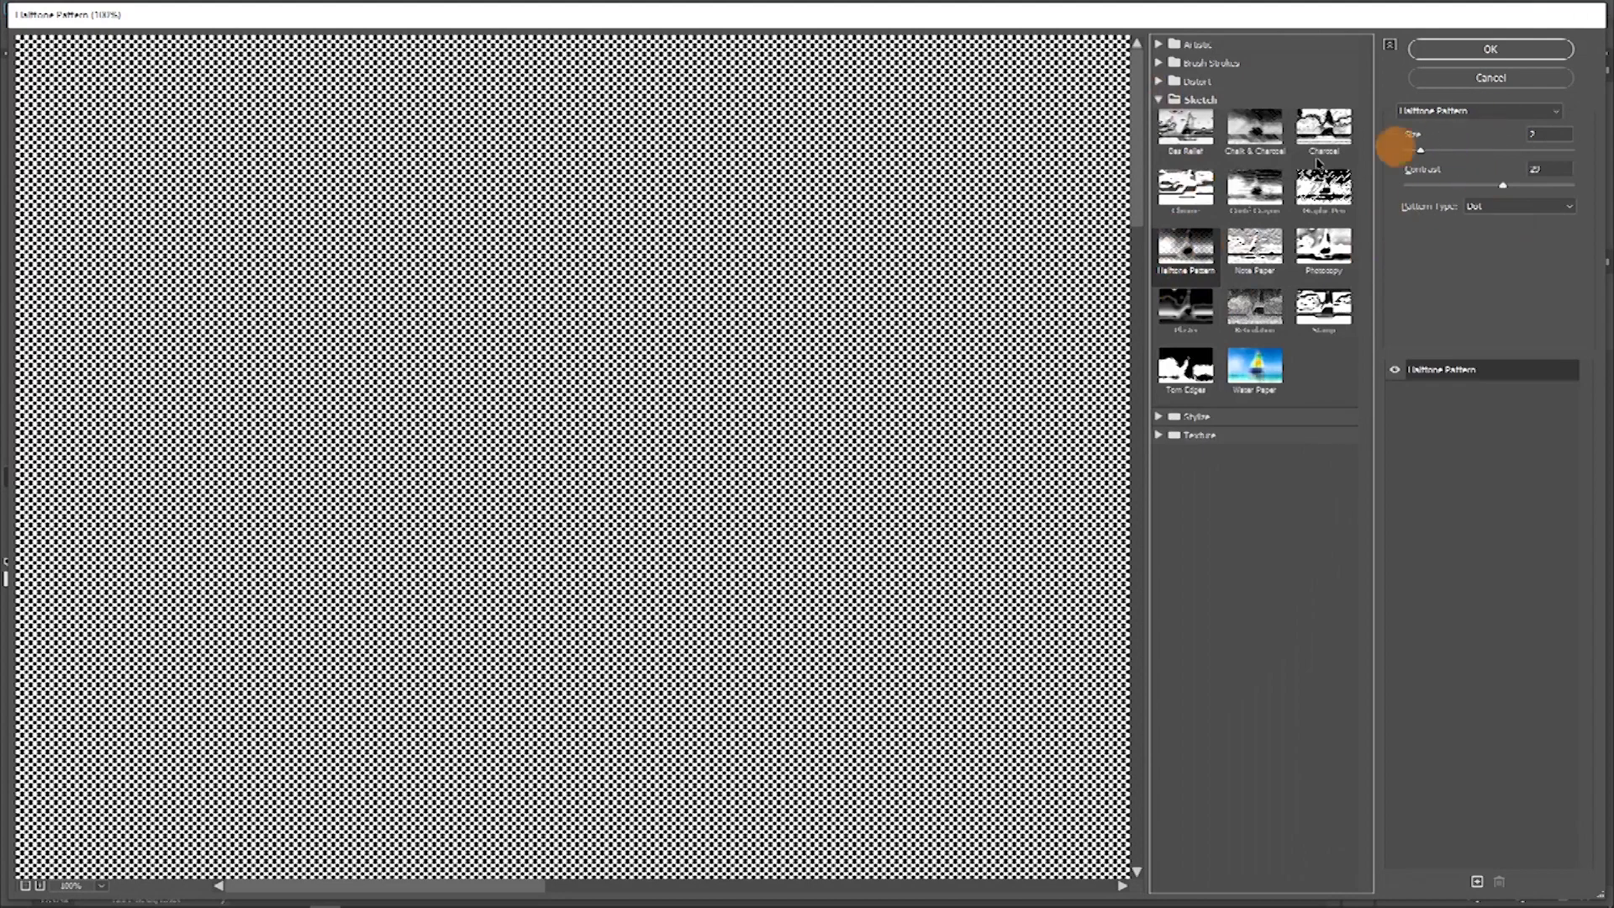
left_click(1560, 115)
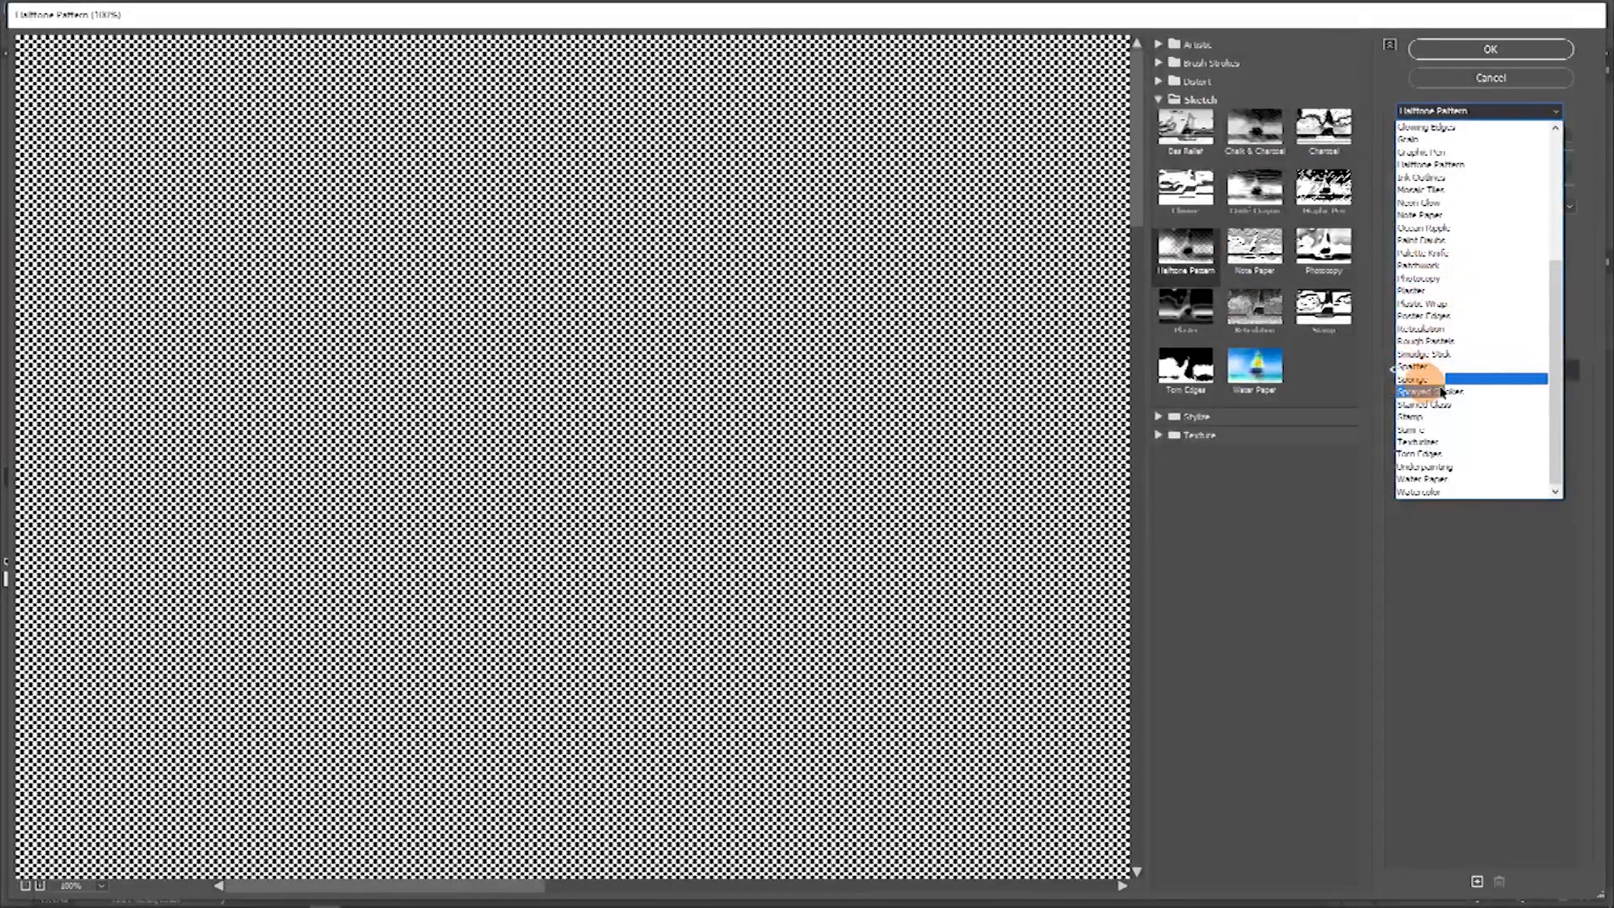
left_click(1431, 165)
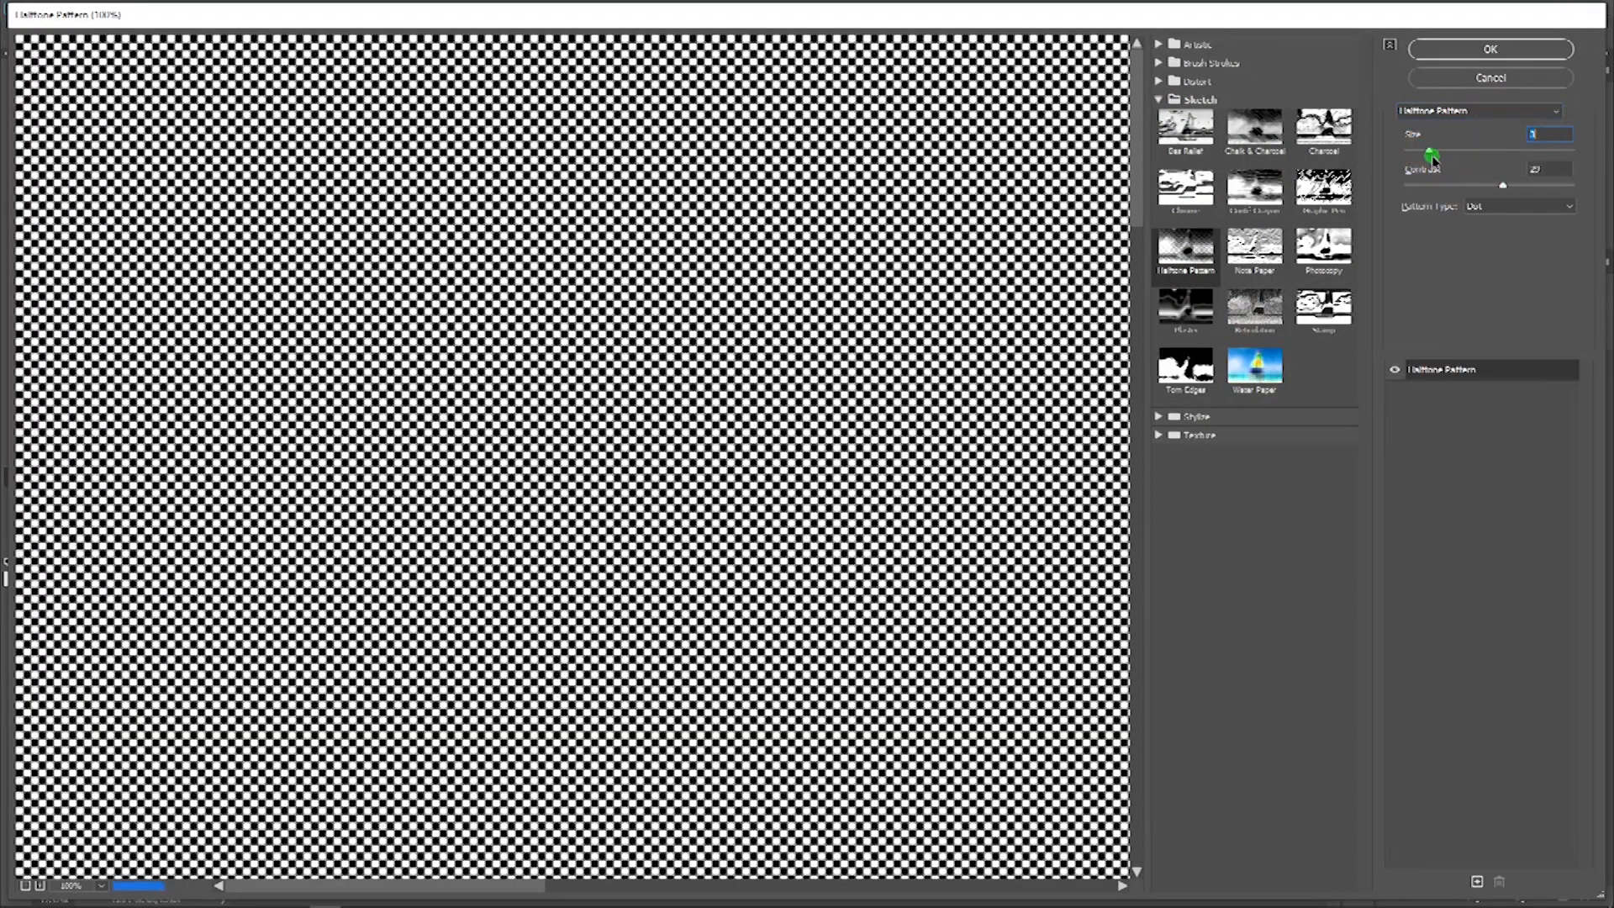
Step: Set the halftone contrast to 50 with the Dot pattern type, fine-tune the dot size and apply the filter
left_click(1431, 153)
left_click(1450, 186)
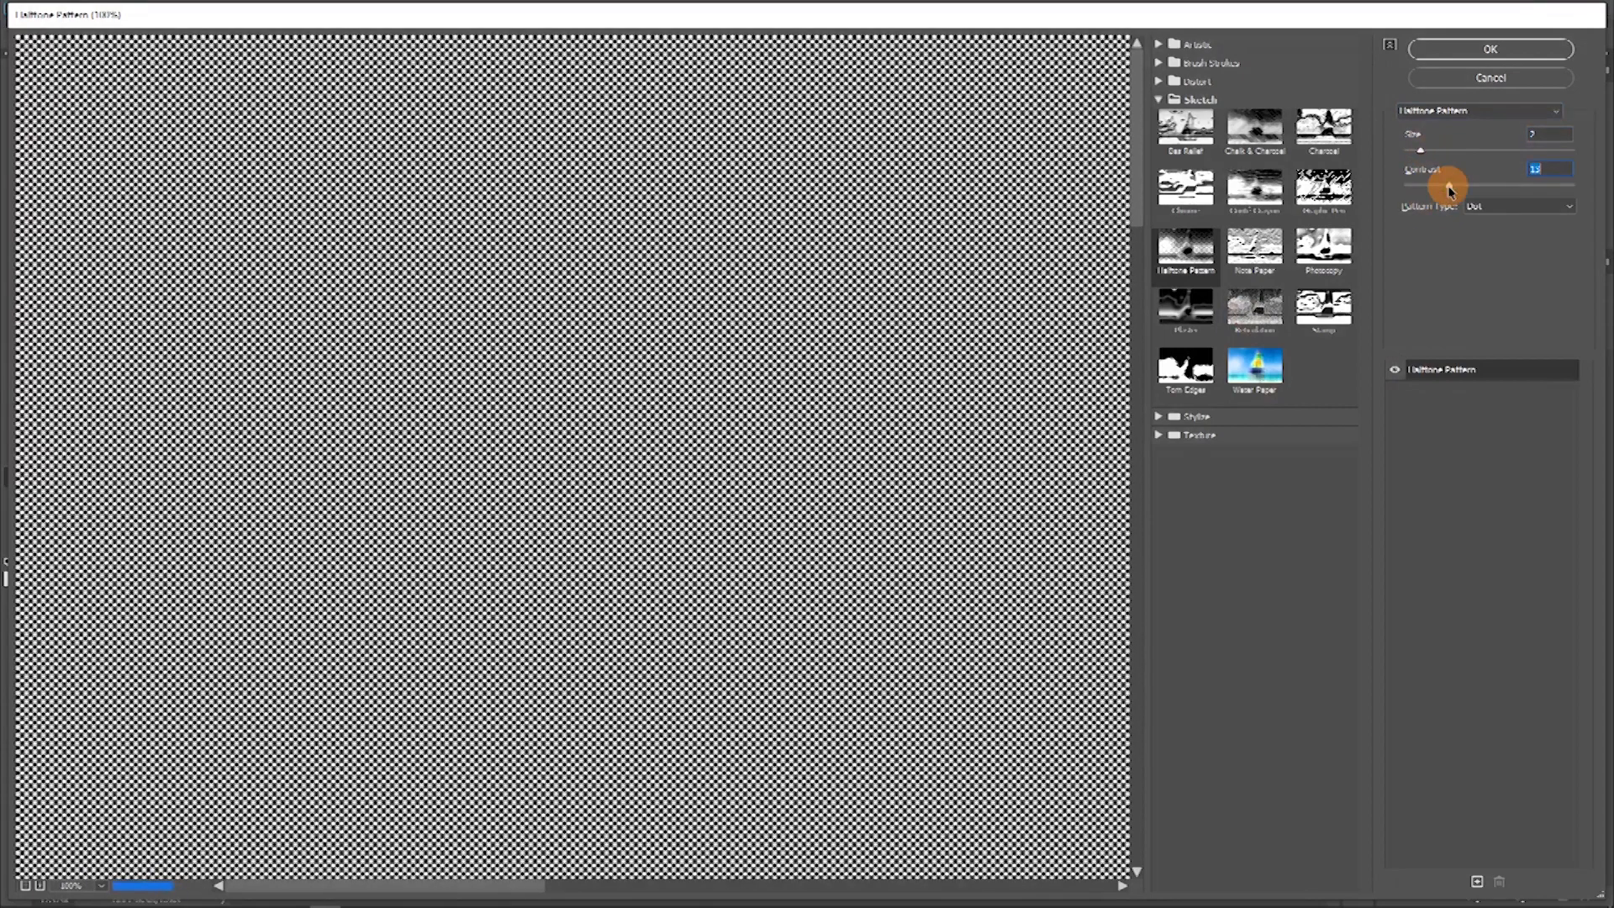
left_click(1508, 185)
left_click_drag(1559, 193, 1596, 196)
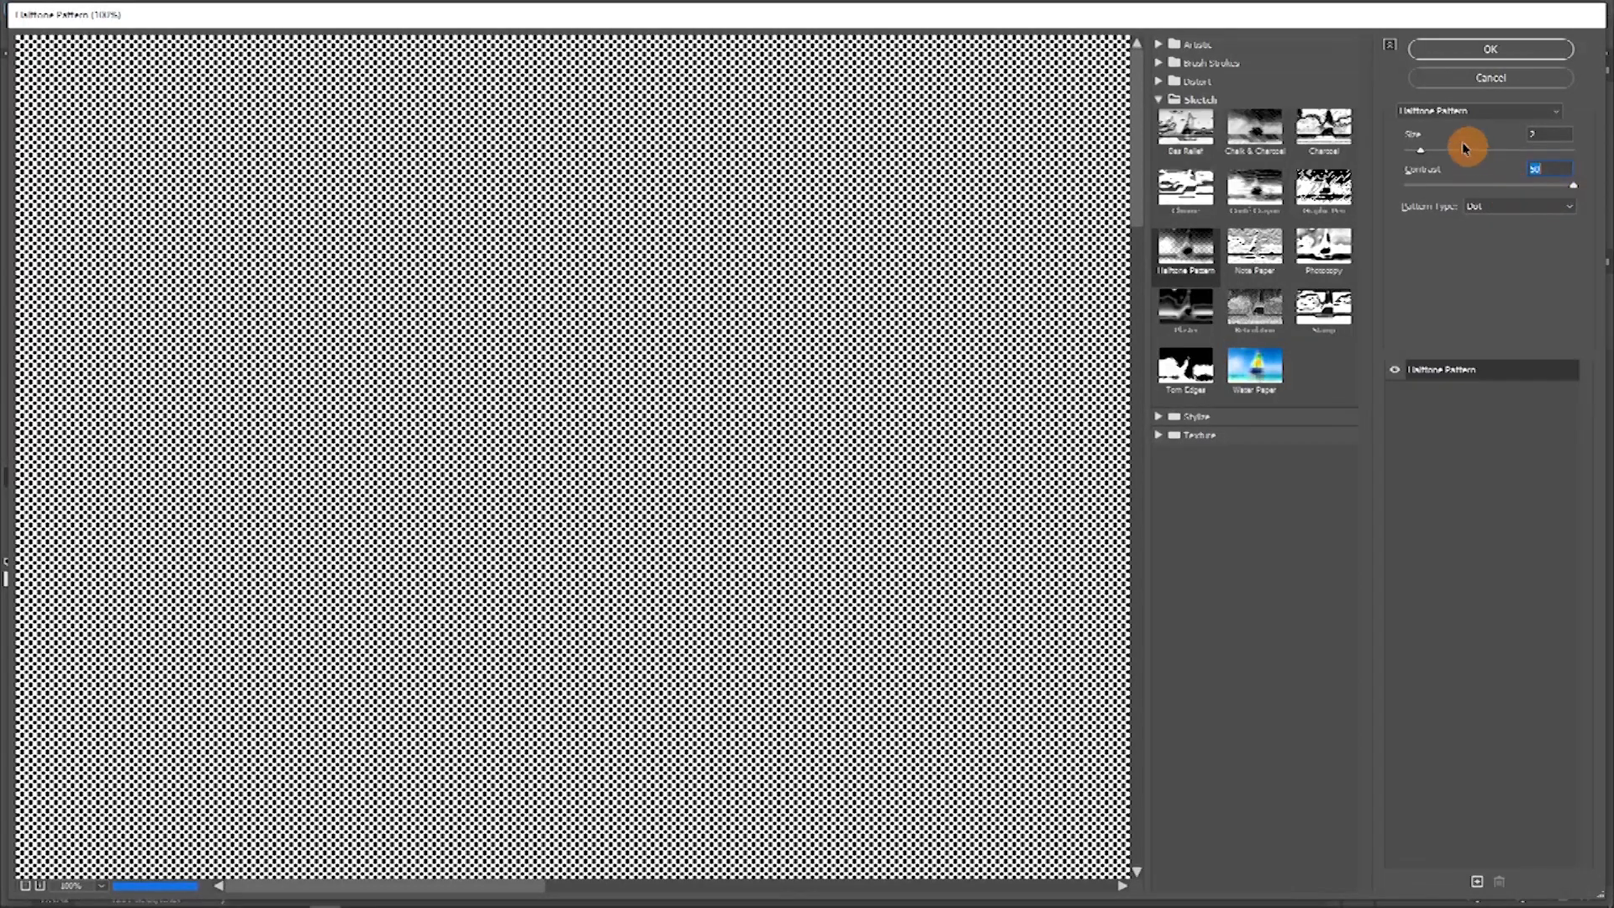
left_click_drag(1431, 148, 1435, 149)
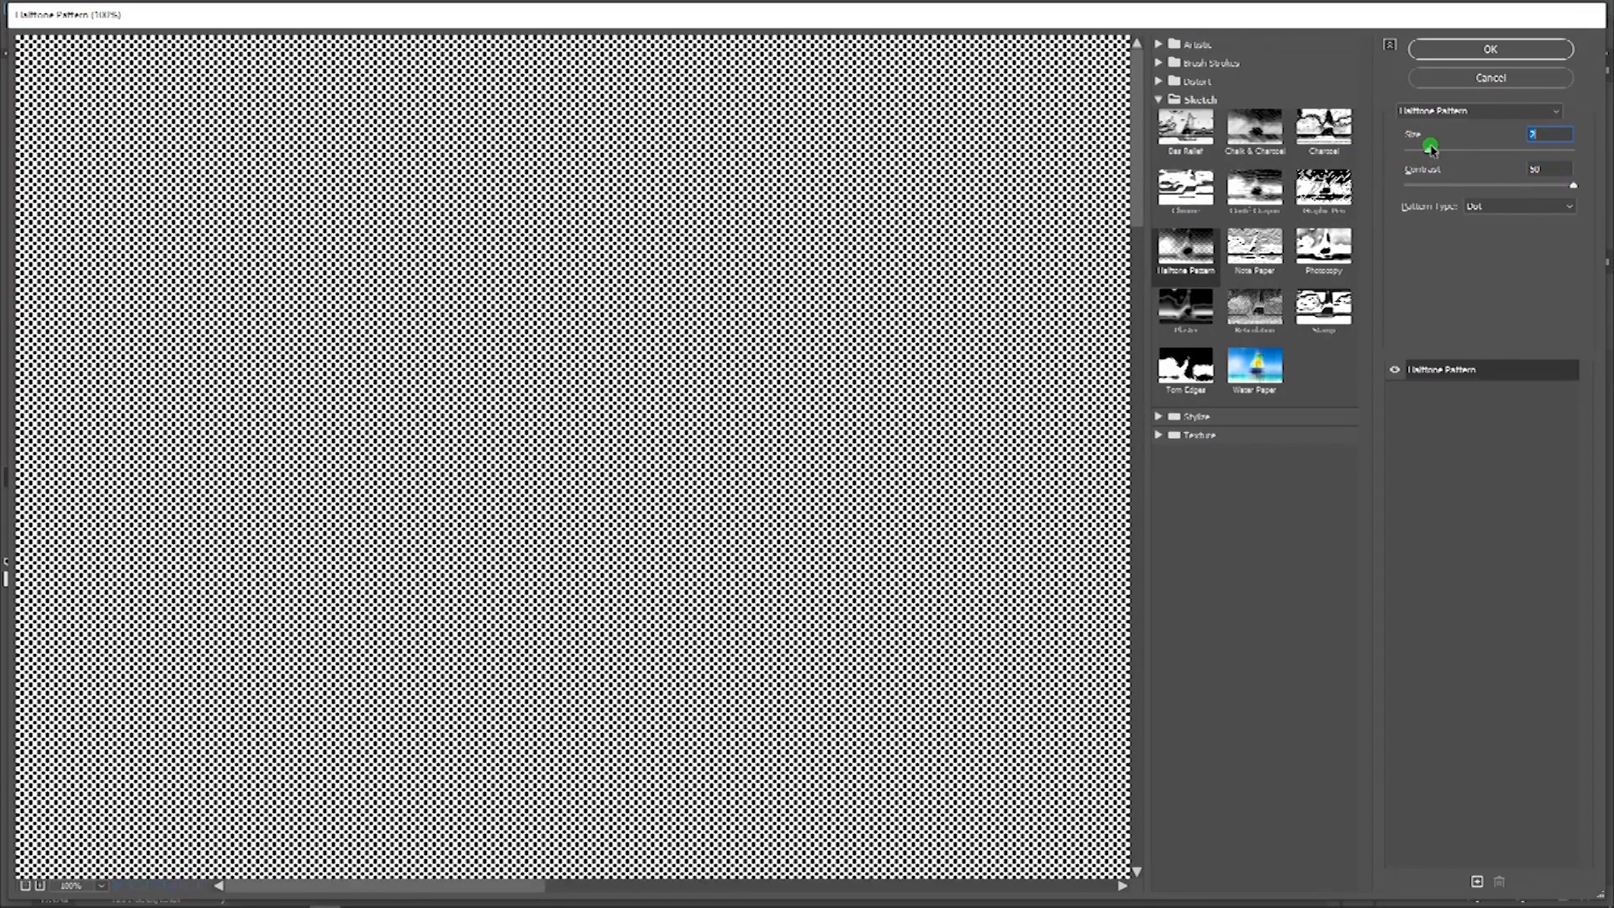
left_click_drag(1434, 147, 1435, 148)
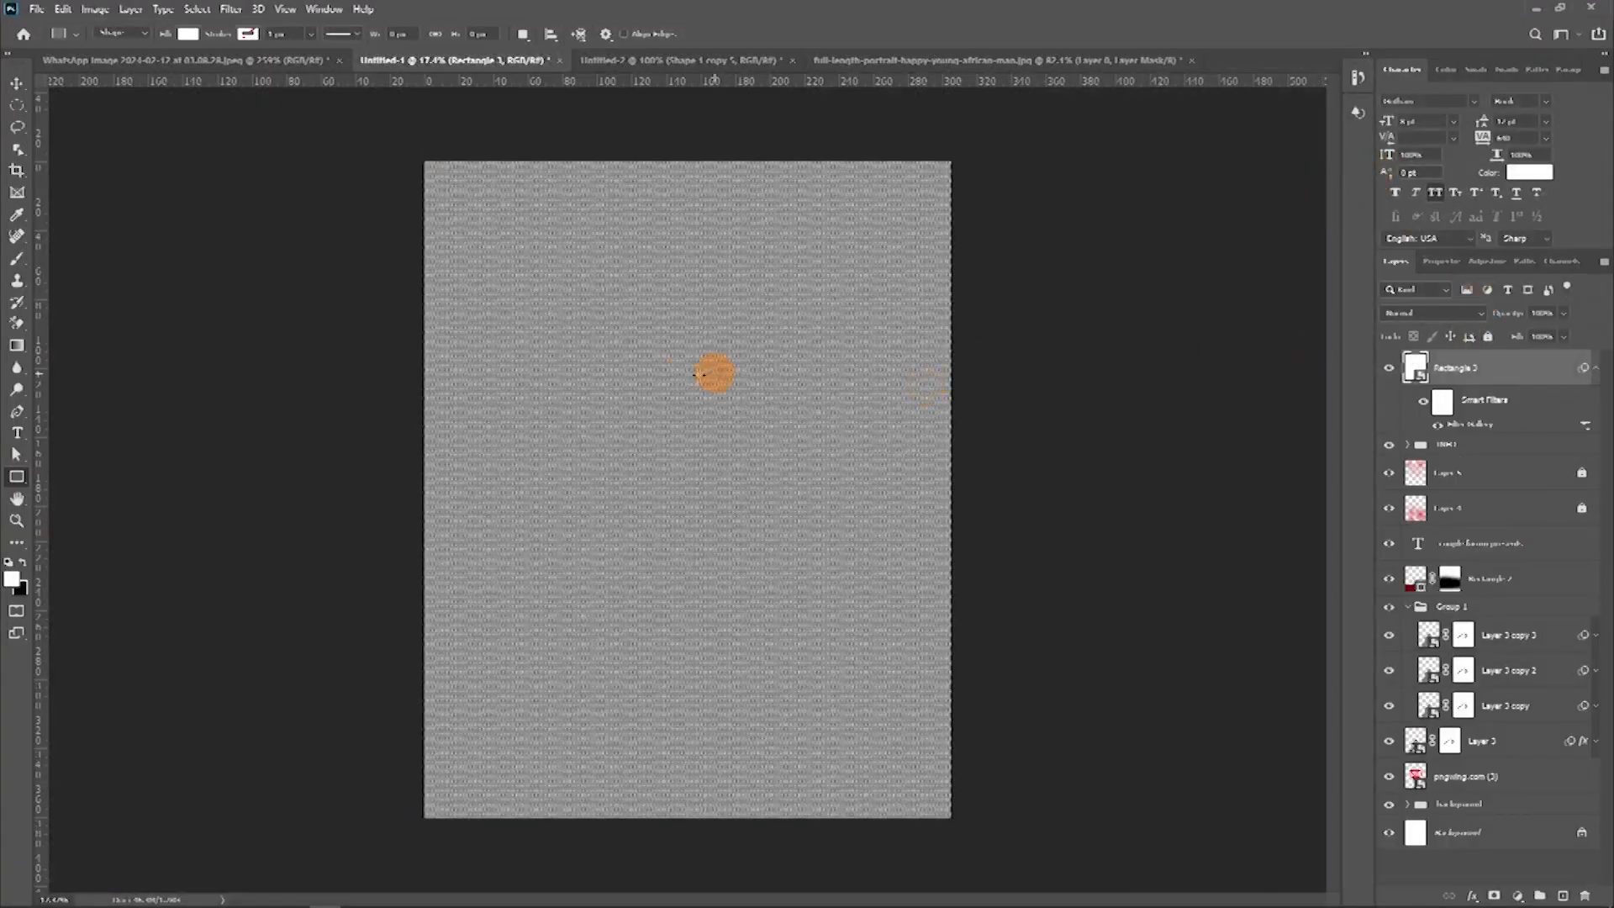
Step: Set the halftone rectangle layer's blend mode to Overlay
left_click(17, 520)
left_click_drag(573, 360, 590, 433)
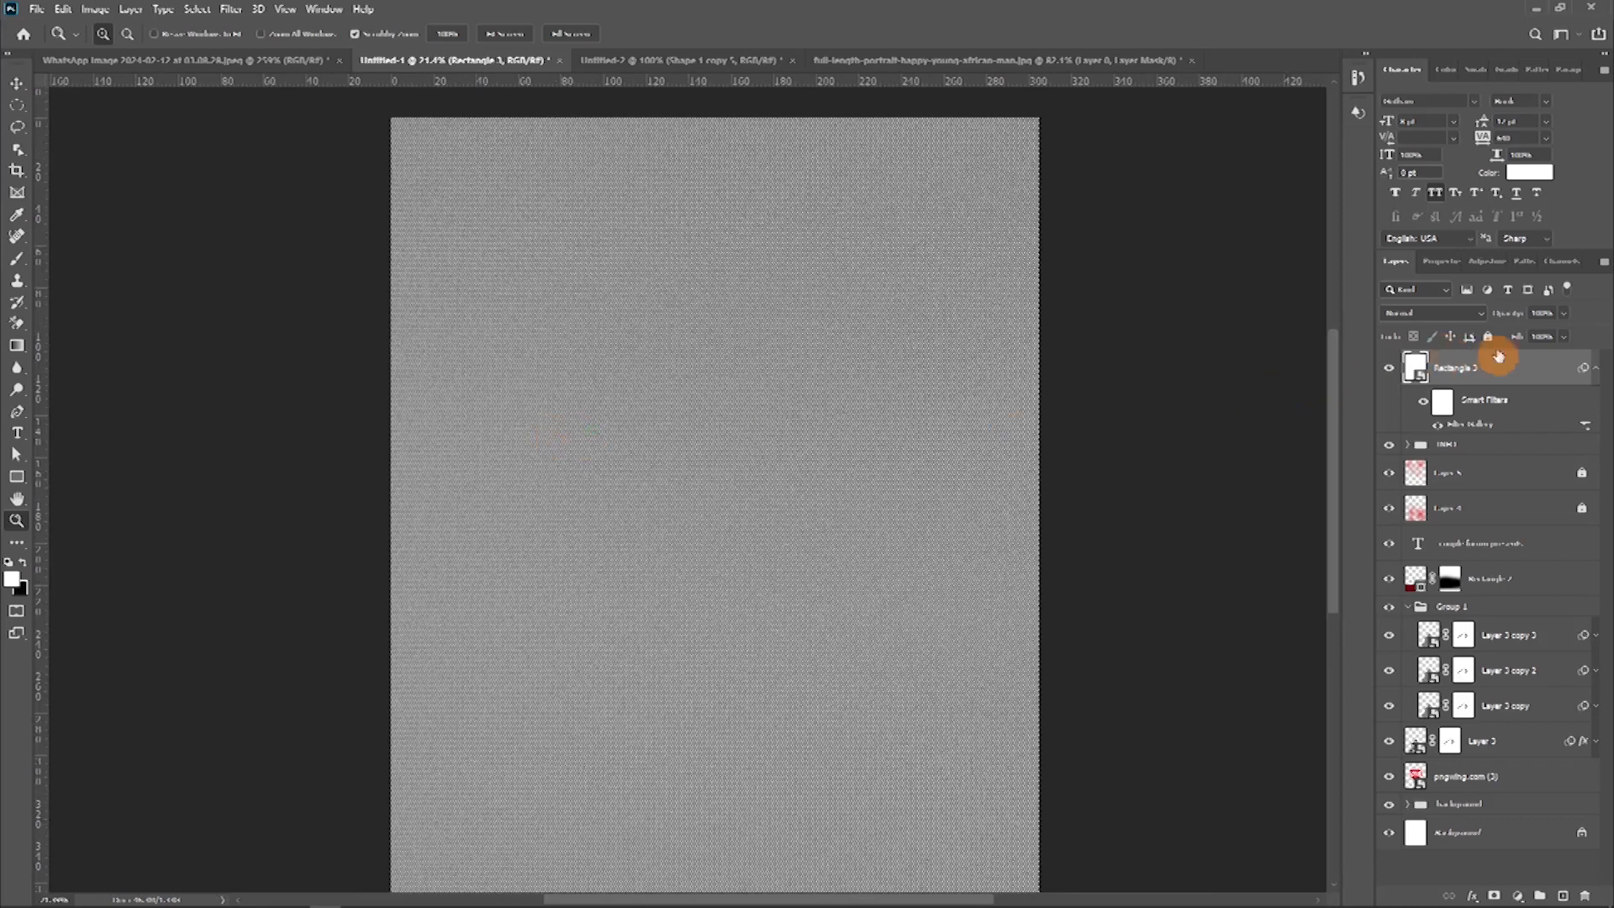
left_click(1425, 315)
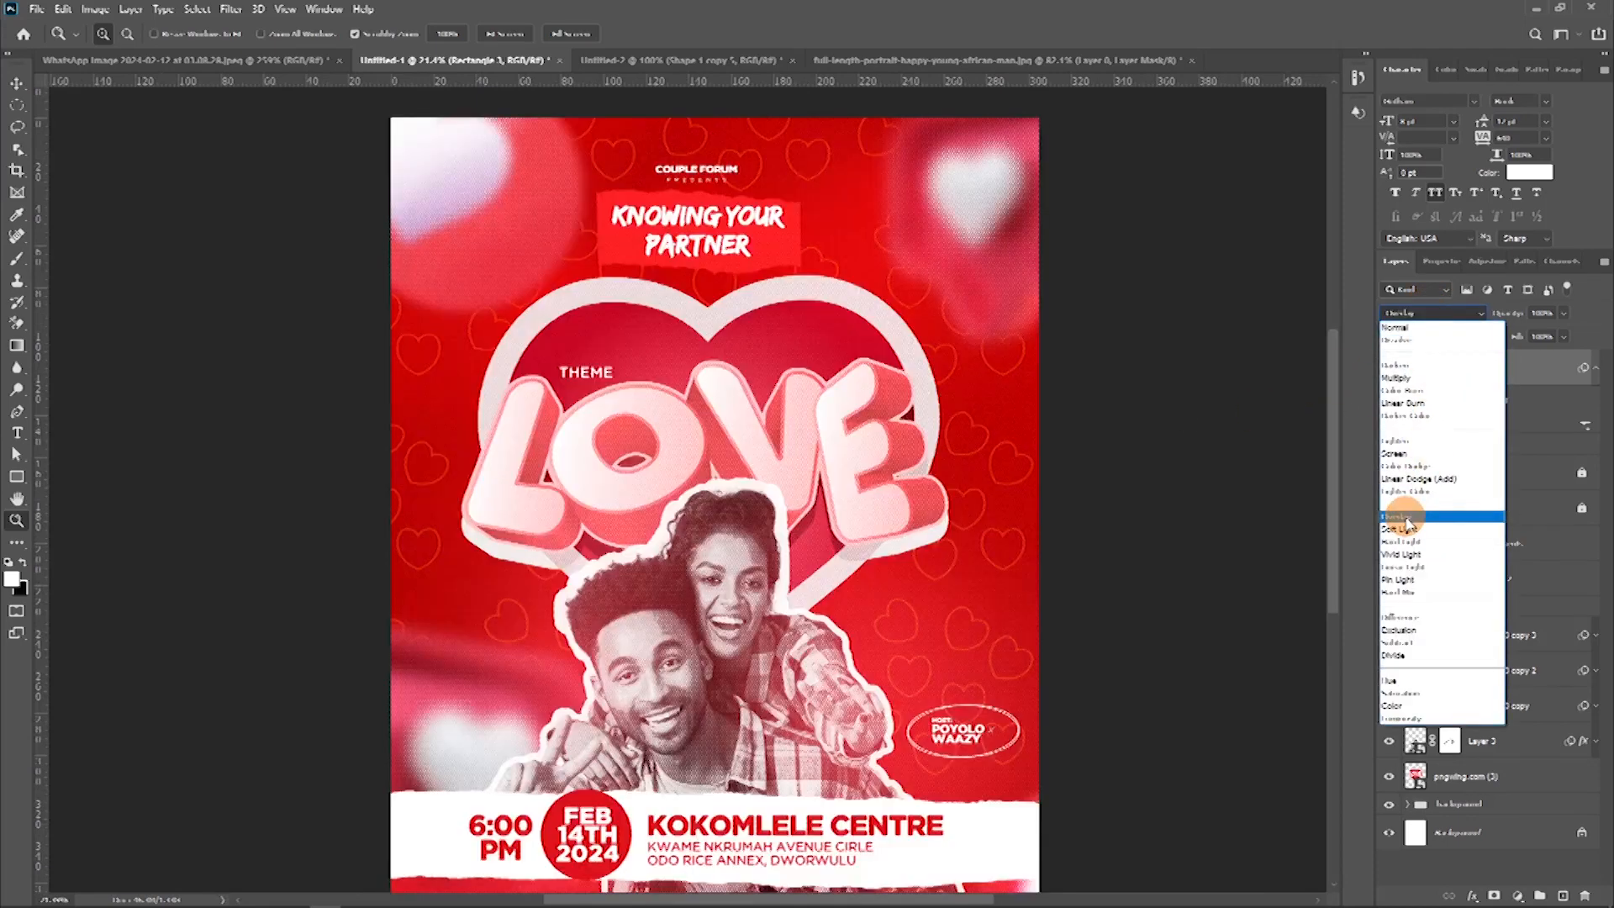
left_click(1274, 494)
Step: Compare the halftone layer's blending over the LOVE lettering up close, keep Overlay and set its opacity to 99%
mouse_move(813, 460)
left_mouse_down()
mouse_move(910, 465)
mouse_move(841, 475)
left_mouse_up()
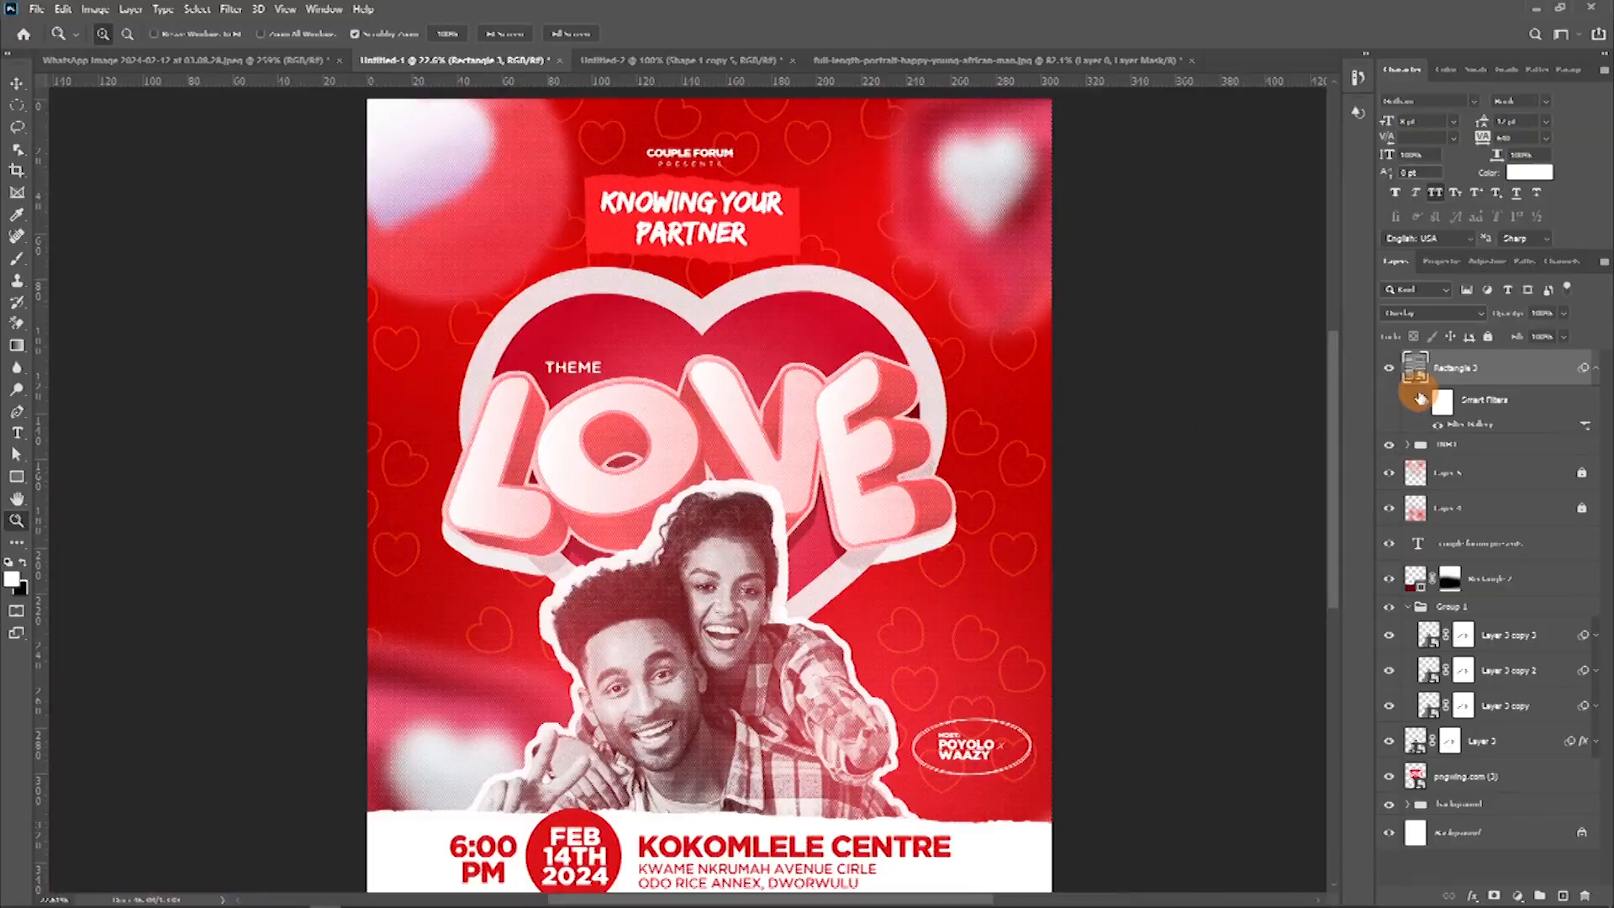
mouse_move(857, 449)
left_mouse_down()
mouse_move(988, 445)
mouse_move(849, 452)
mouse_move(879, 437)
mouse_move(874, 454)
left_mouse_up()
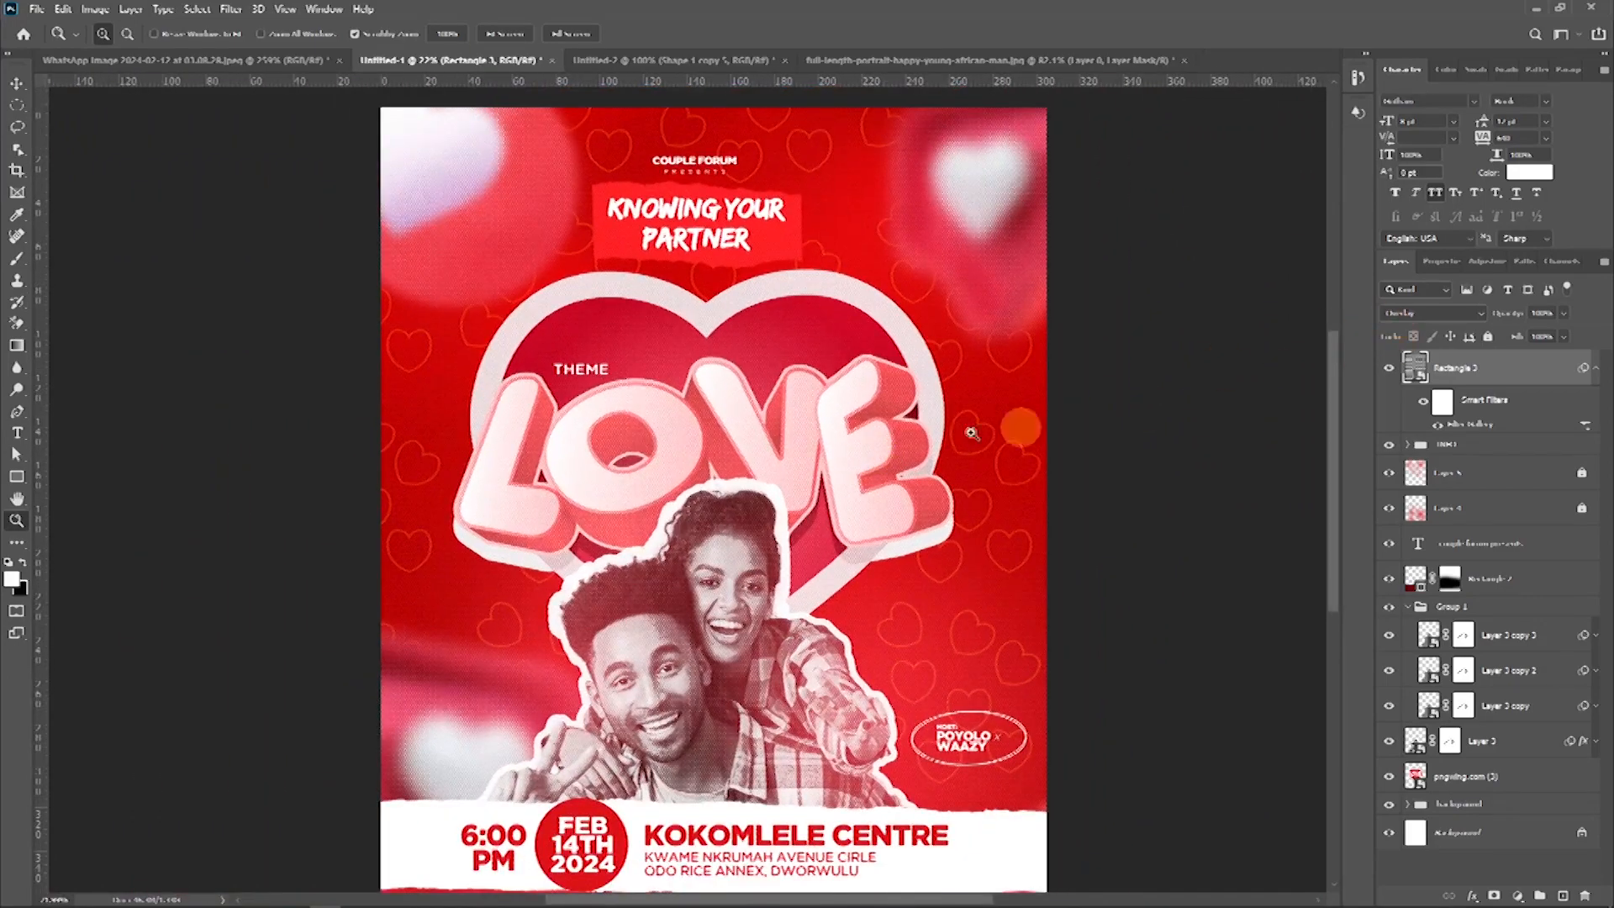
left_click_drag(875, 421, 978, 419)
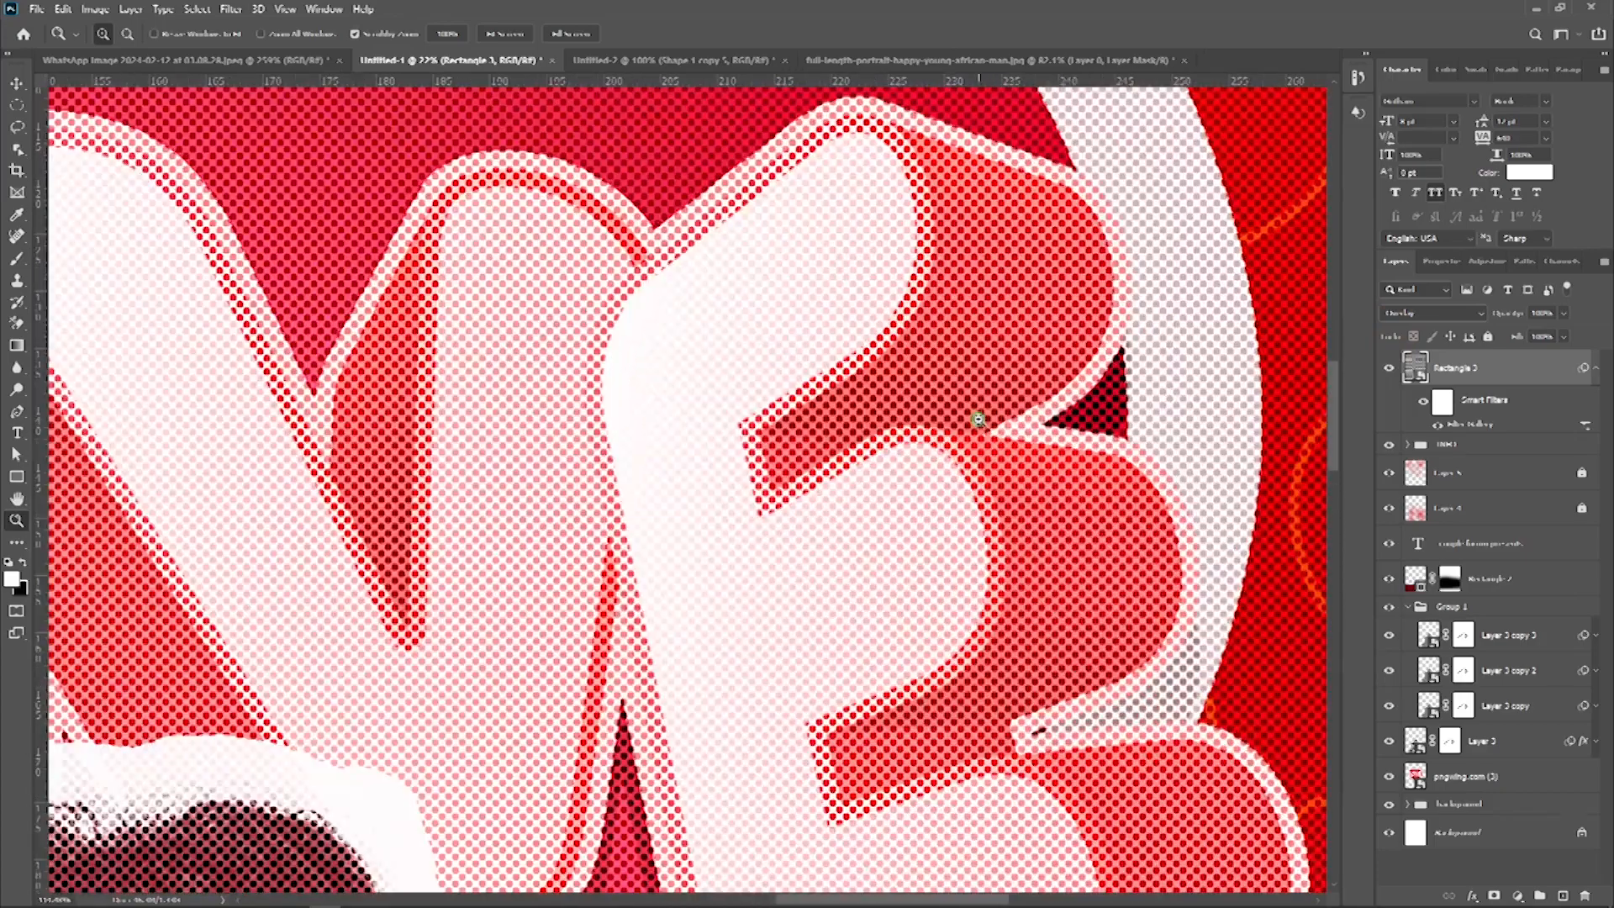
left_click(1420, 312)
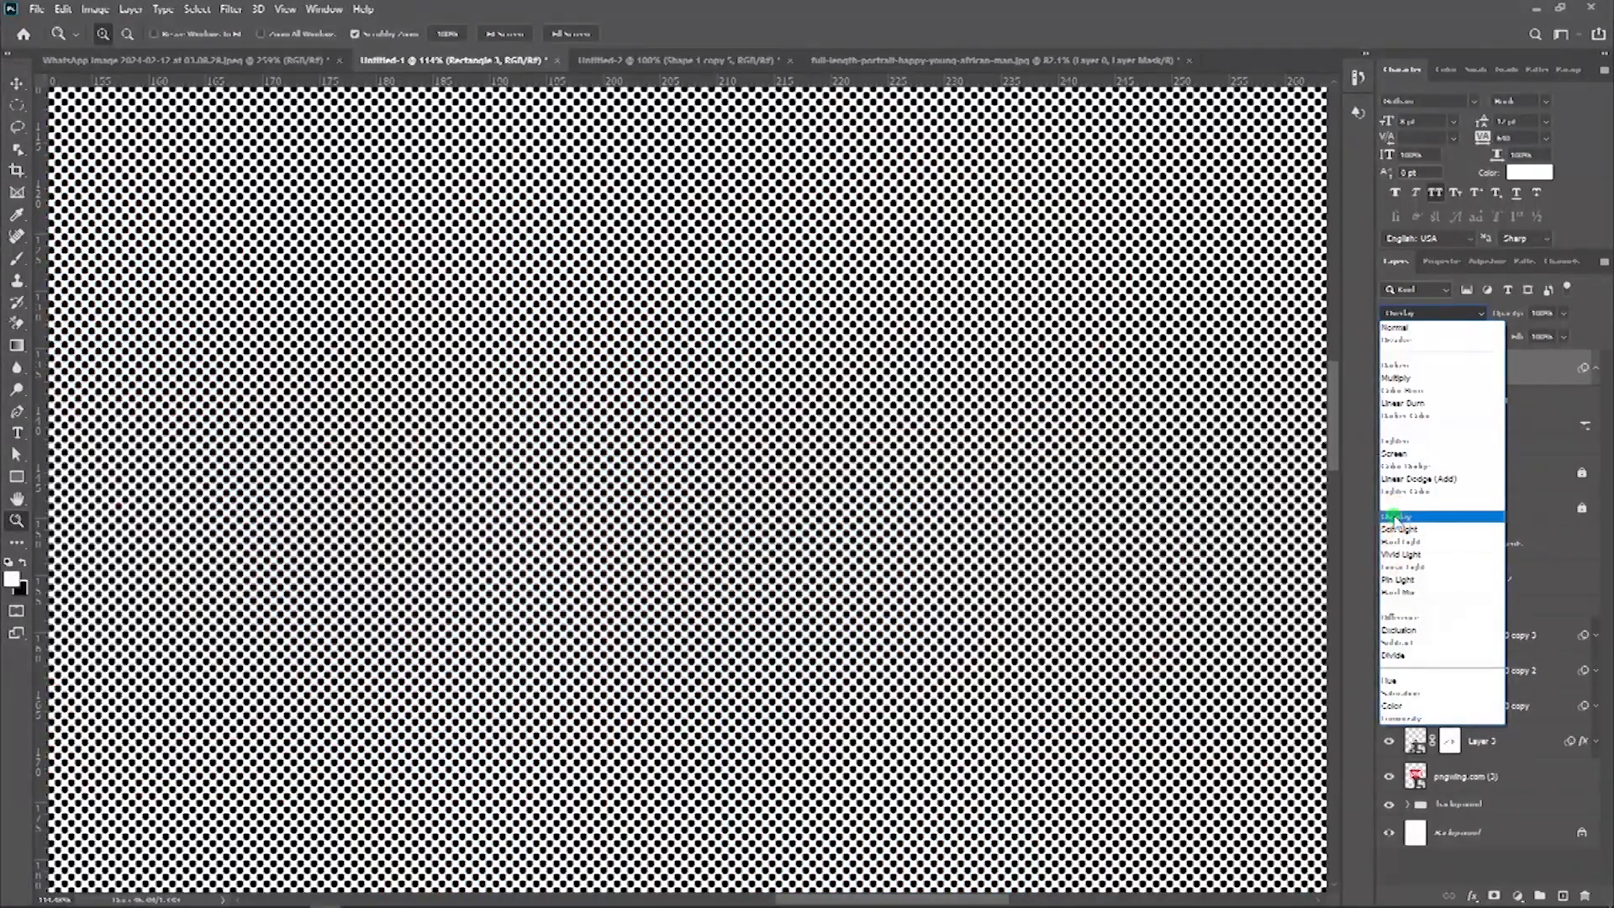
left_click(1396, 516)
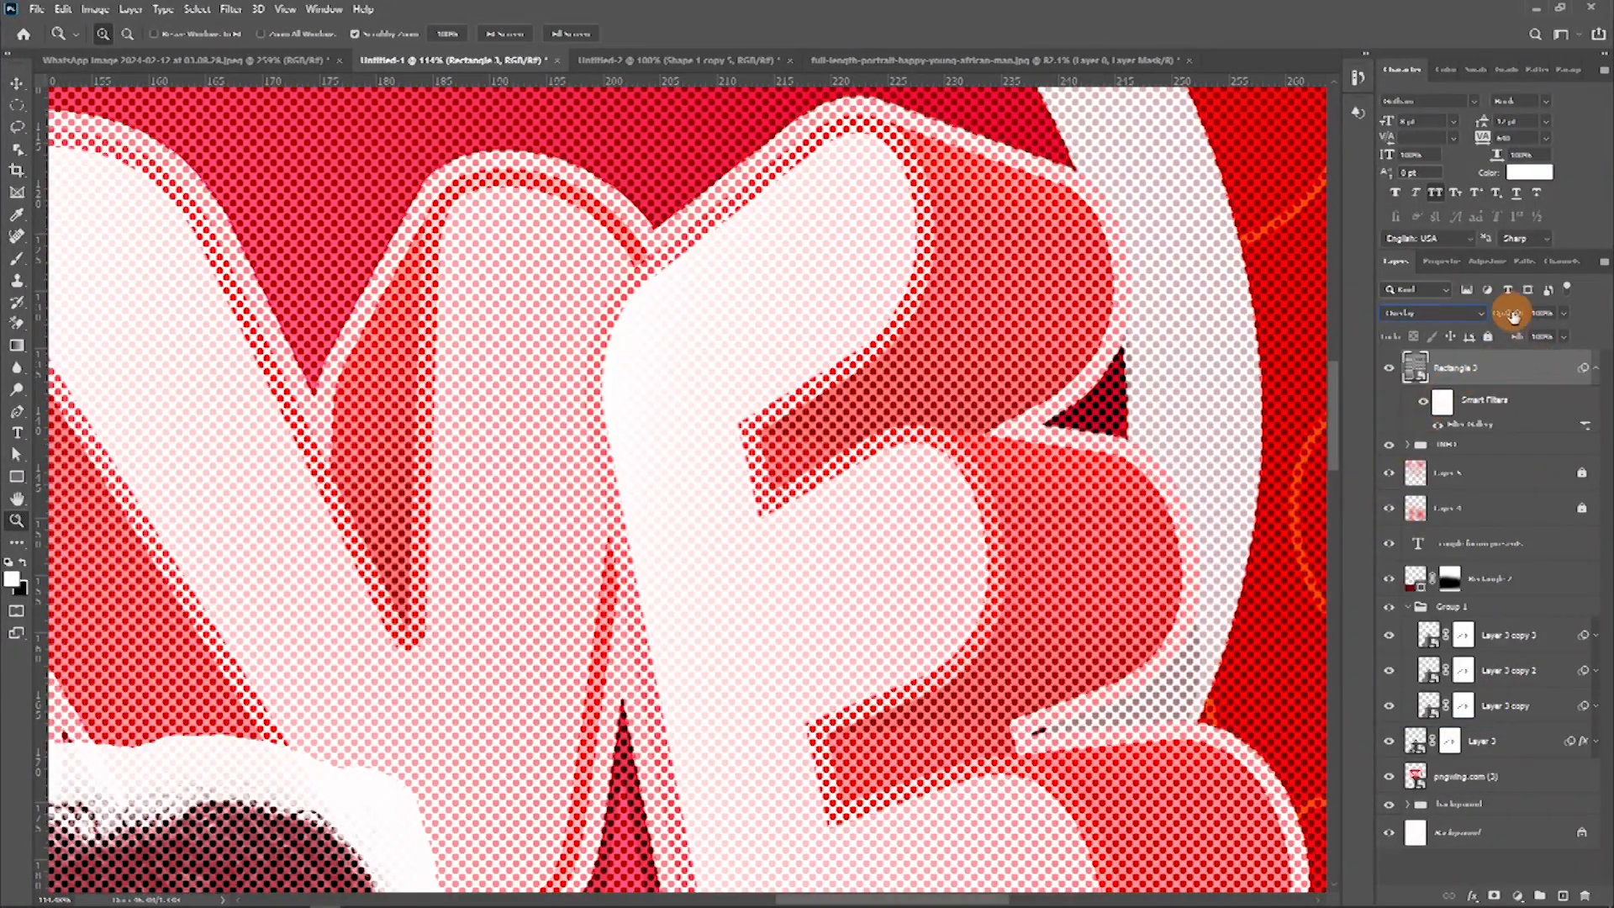
left_click_drag(1497, 318, 1490, 320)
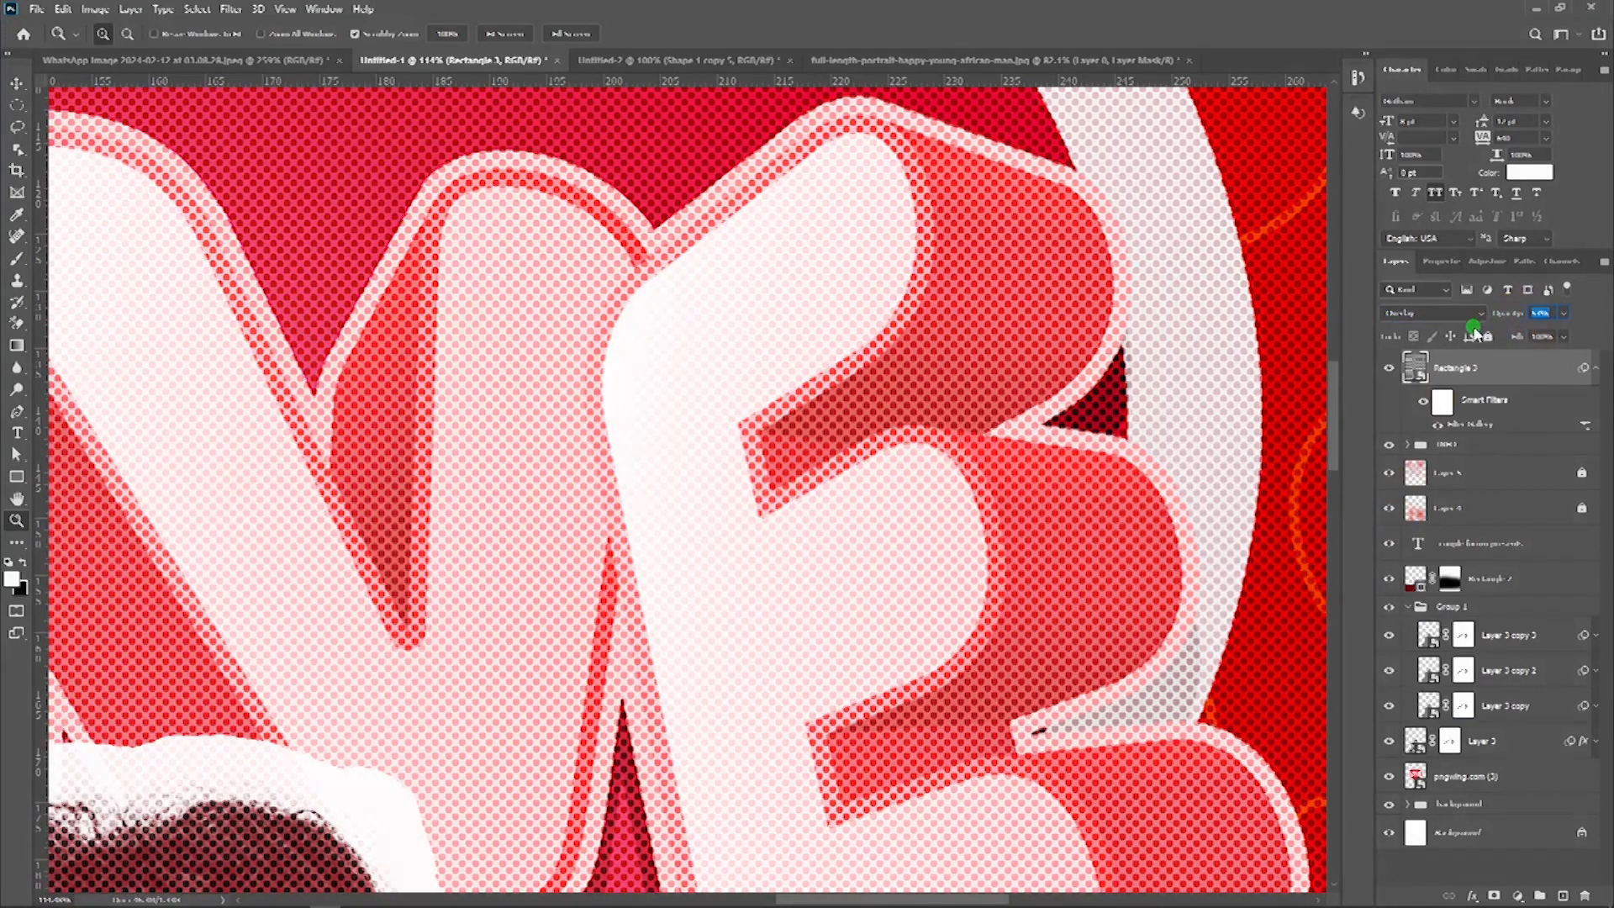
left_click(1470, 335)
Step: Examine the halftone dots over the couple up close and look over the whole flyer
left_click_drag(1160, 331, 1024, 500)
left_click_drag(1114, 474, 994, 495)
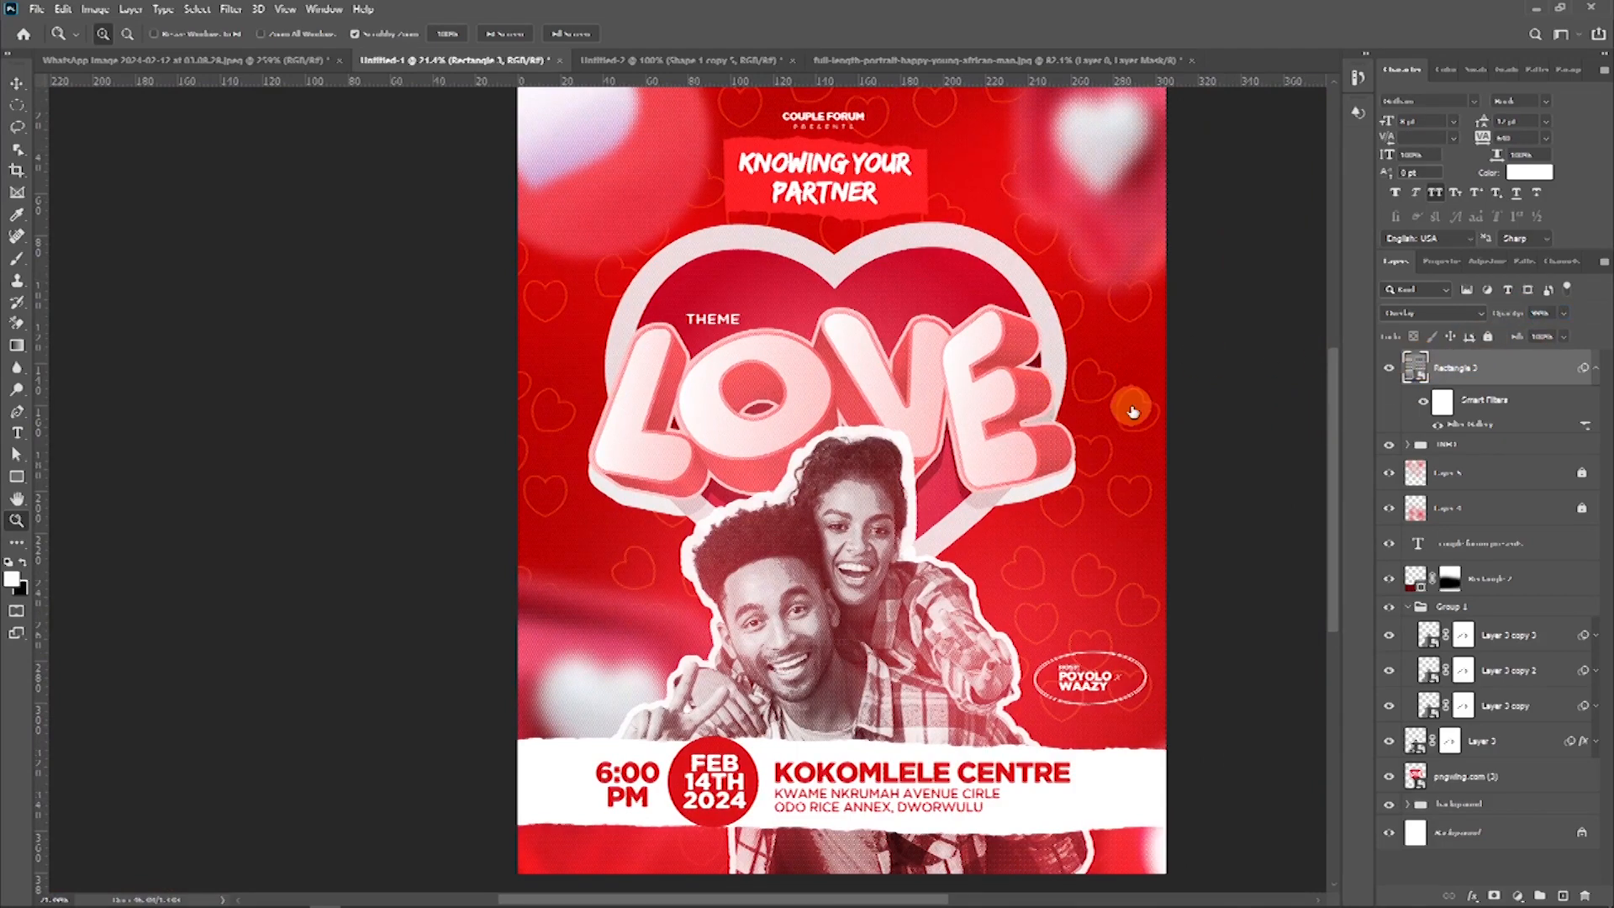
left_click_drag(1012, 410, 934, 385)
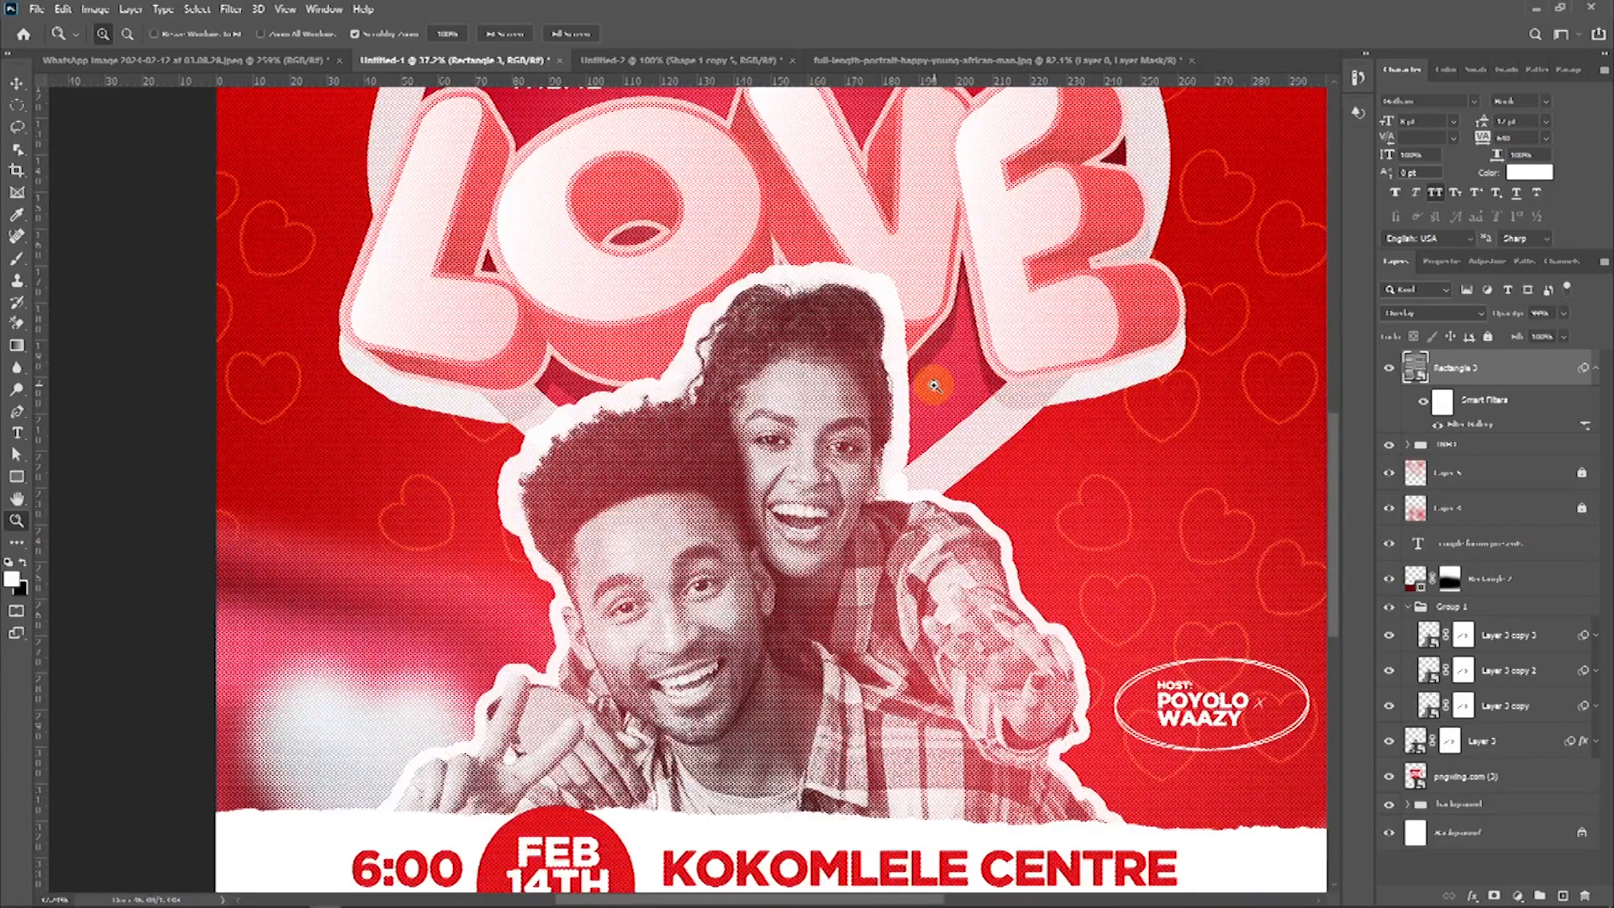
left_click_drag(934, 385, 768, 422)
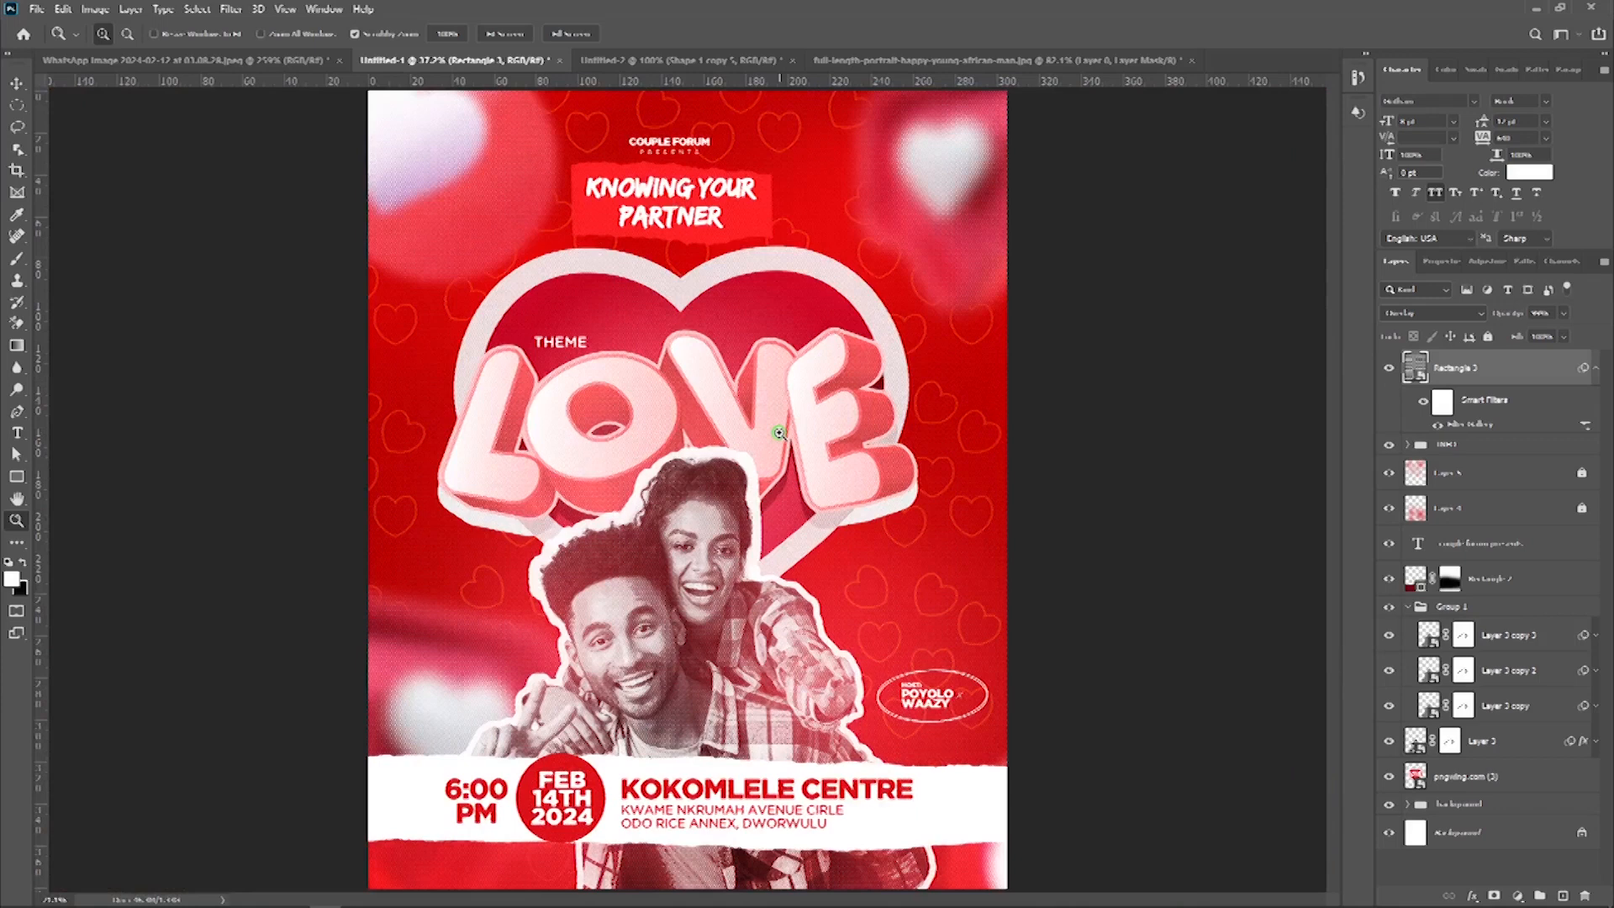
left_click_drag(781, 427, 781, 411)
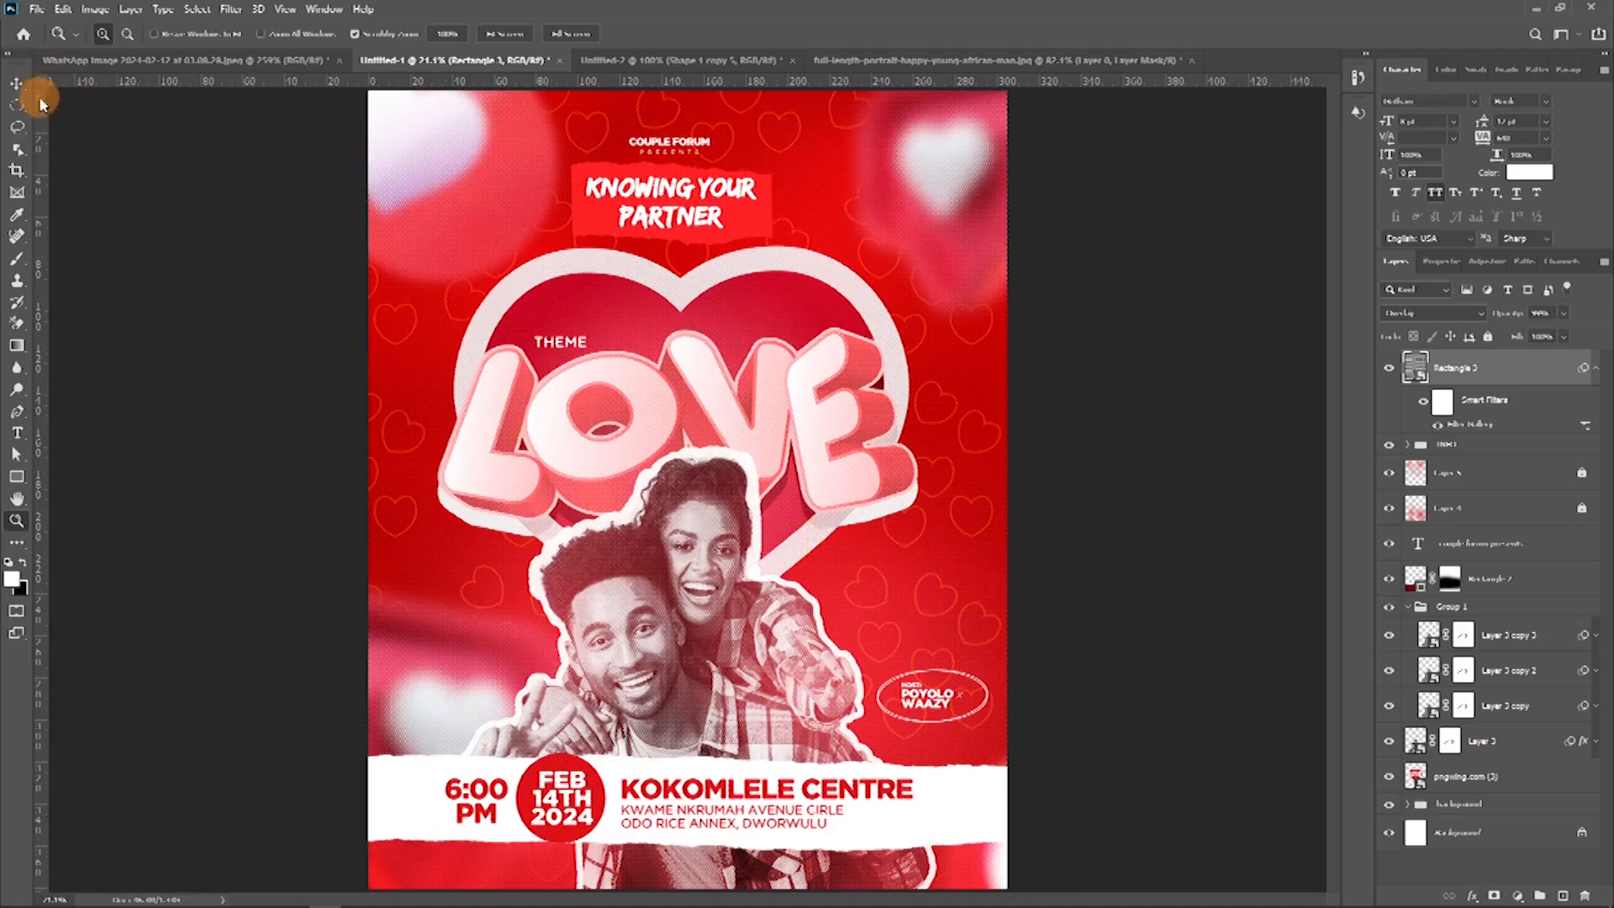
left_click(17, 82)
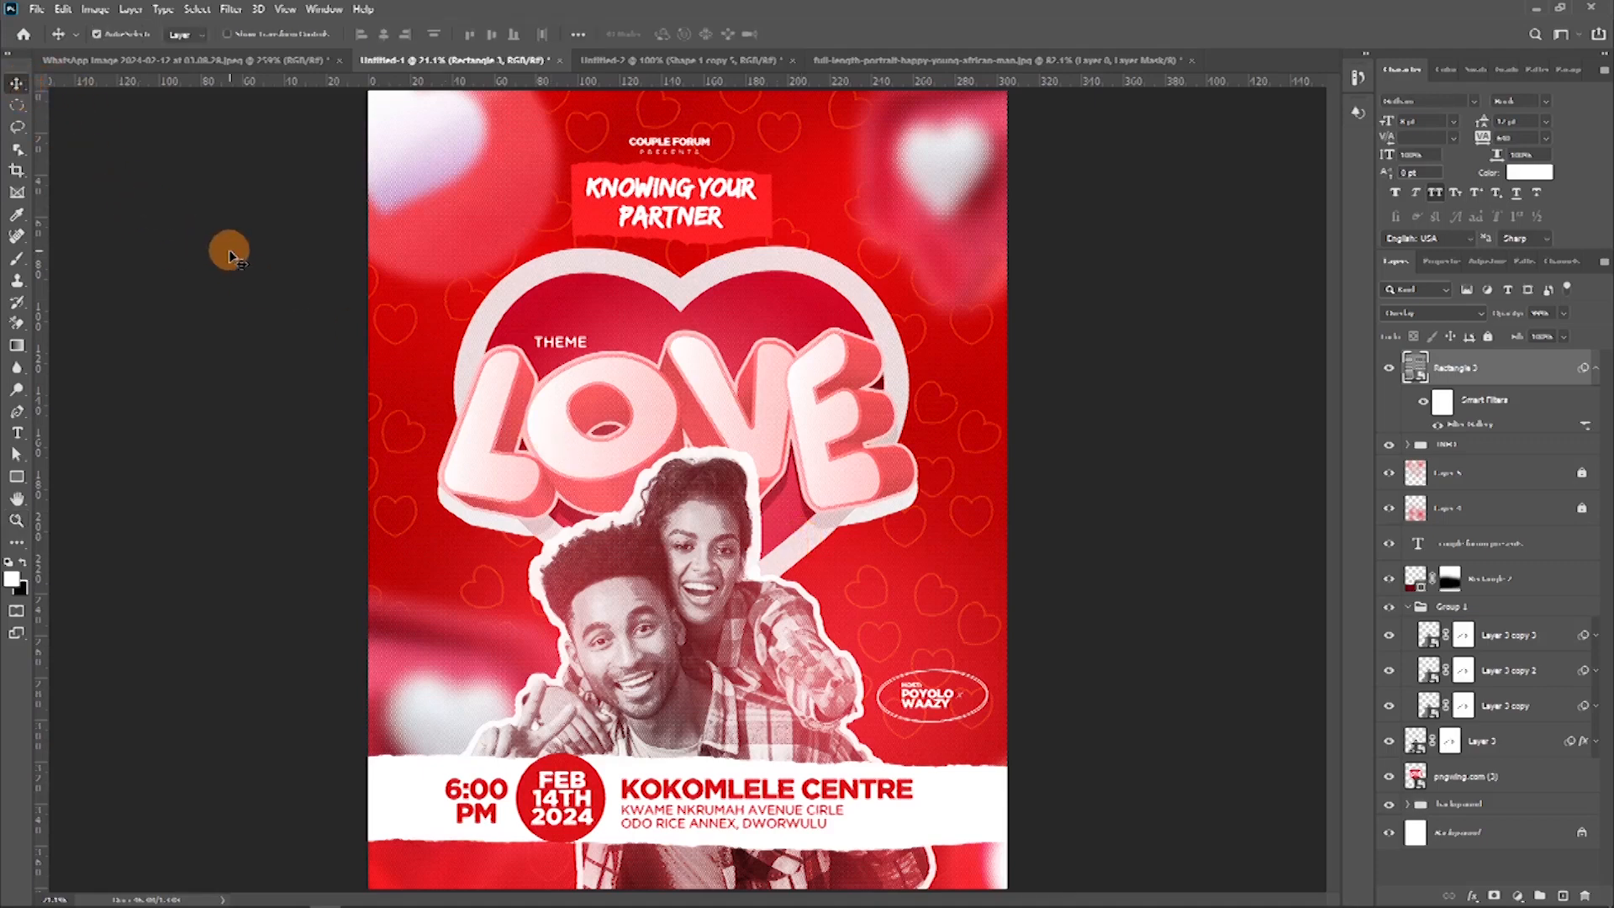